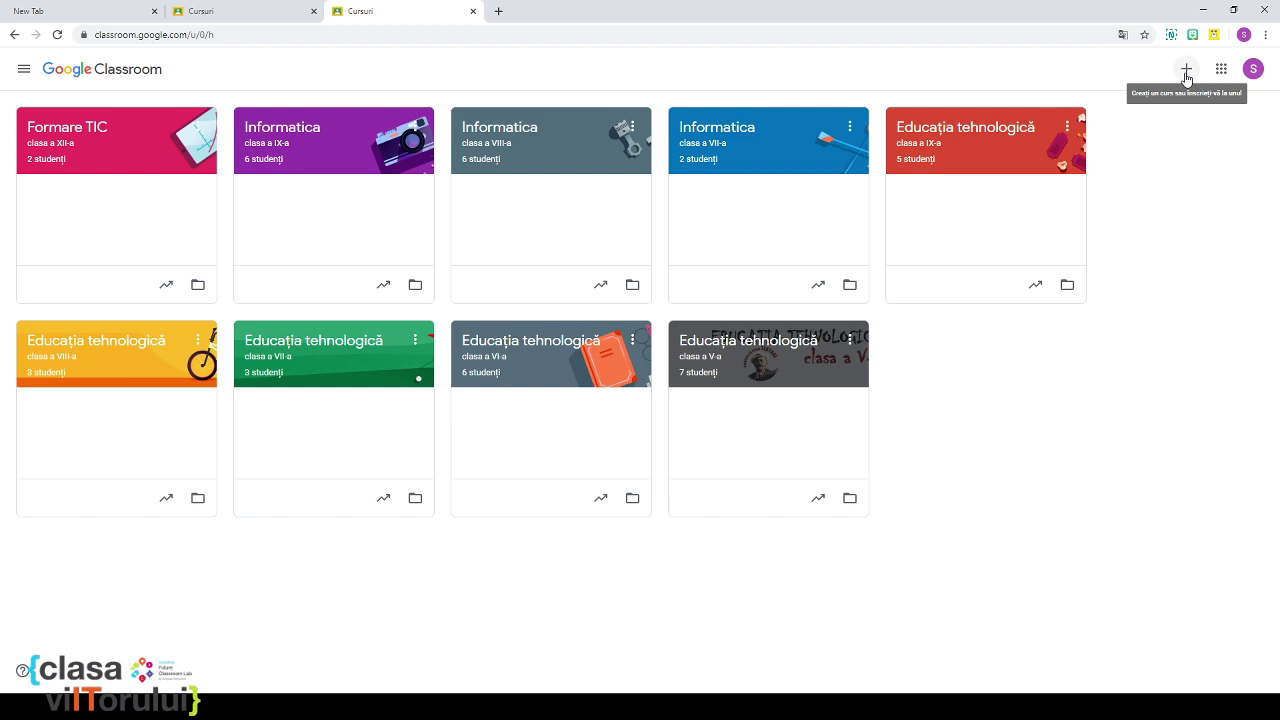
# Step: Start a new course and name it 'Instrumente WEB'
pyautogui.click(1186, 72)
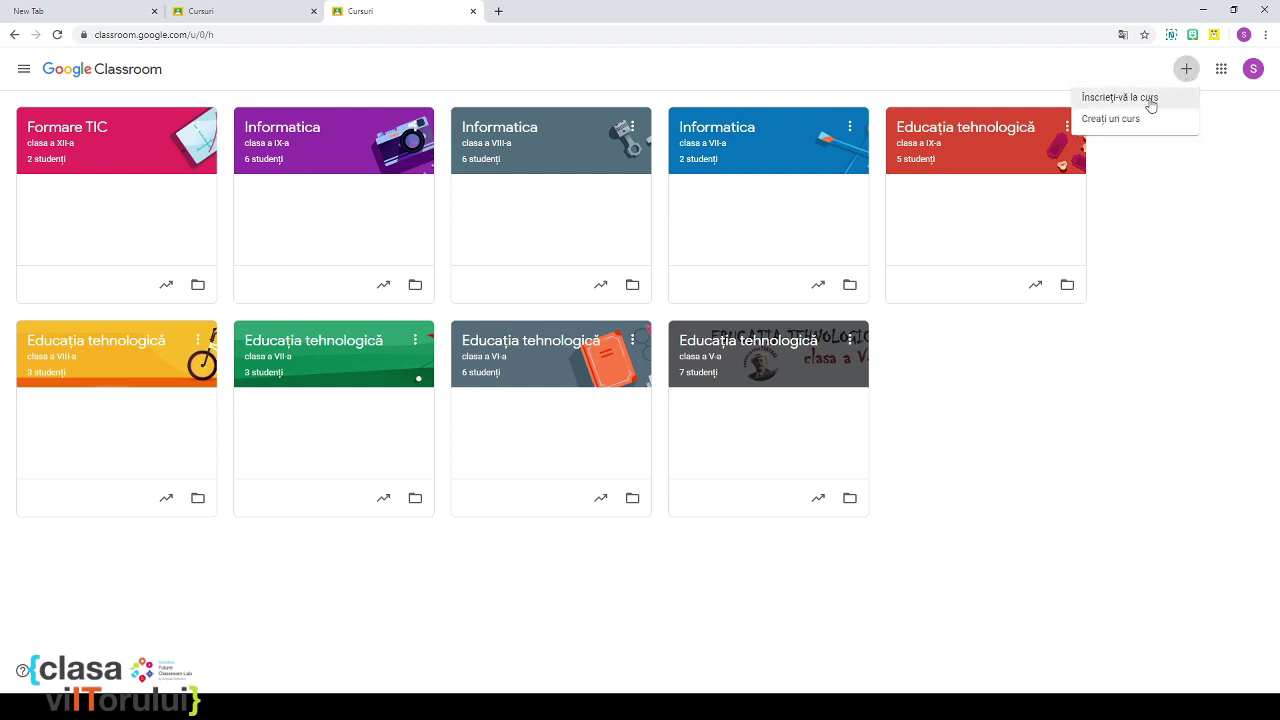
pyautogui.click(1150, 100)
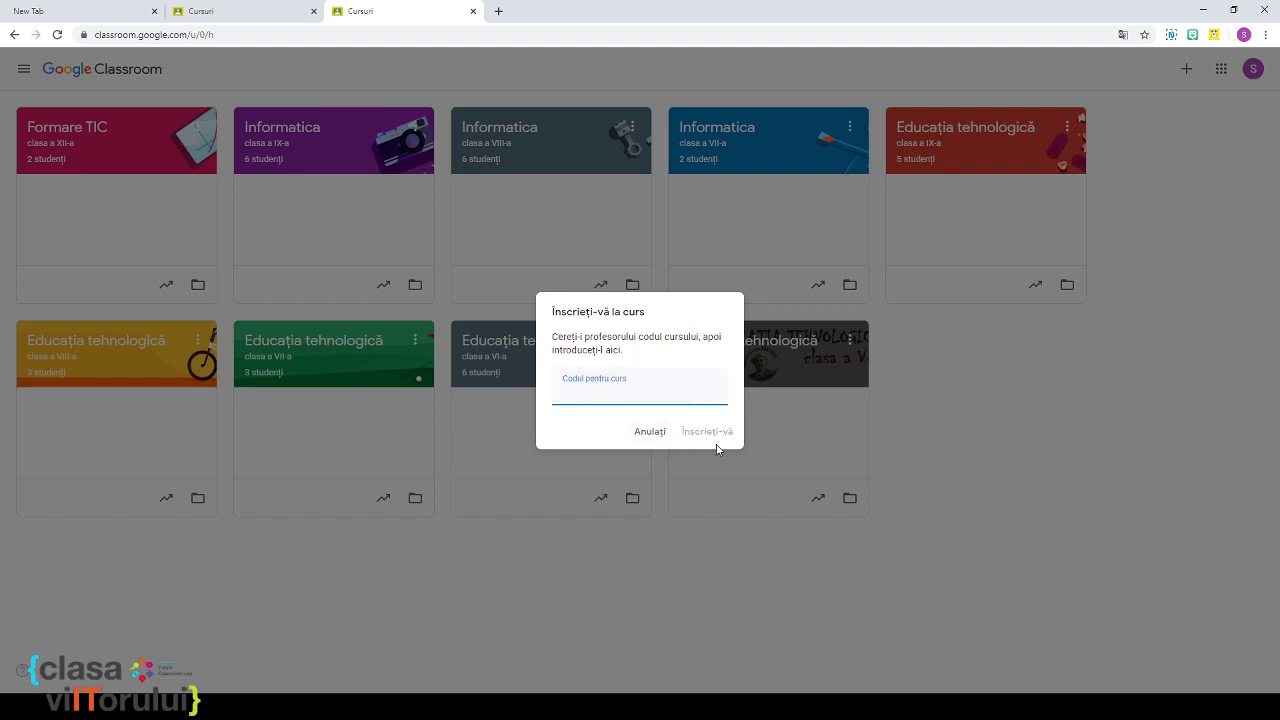
pyautogui.click(656, 434)
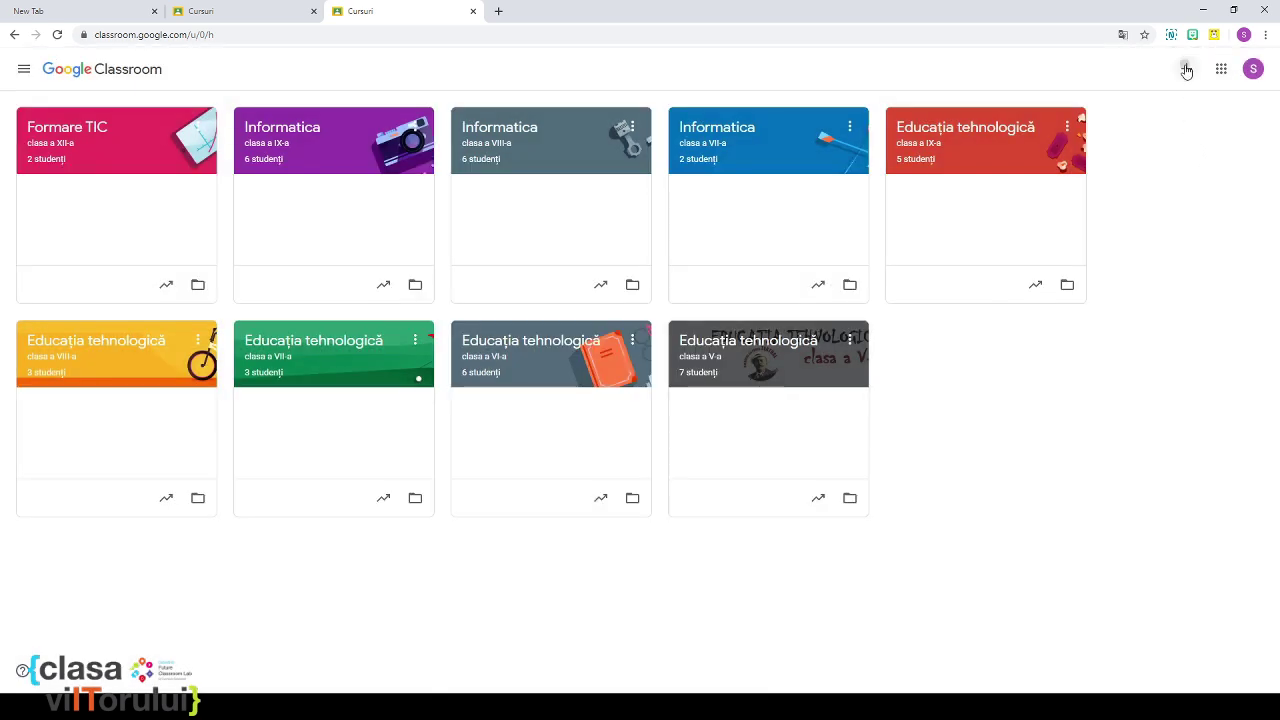
pyautogui.click(1186, 69)
pyautogui.click(1126, 127)
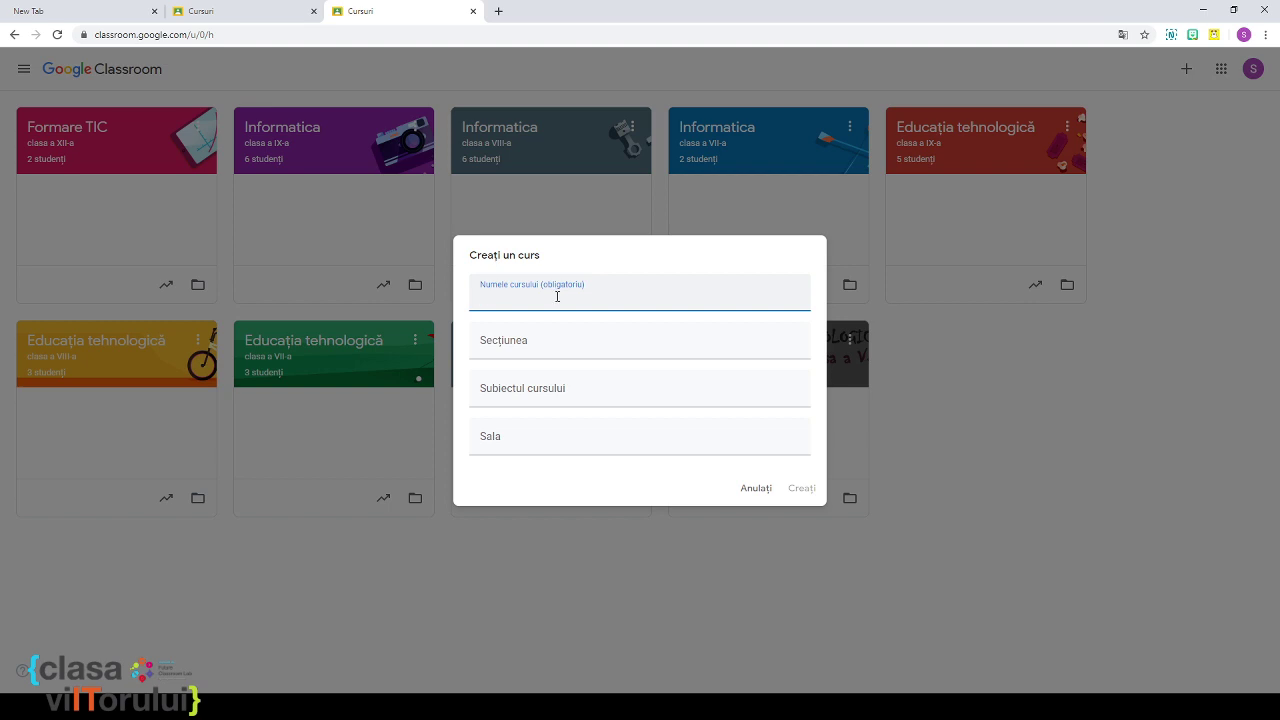
pyautogui.write('Instrumente WEB')
# Step: Set the section to 'curs destinat profesorilor' and create the course
pyautogui.click(530, 341)
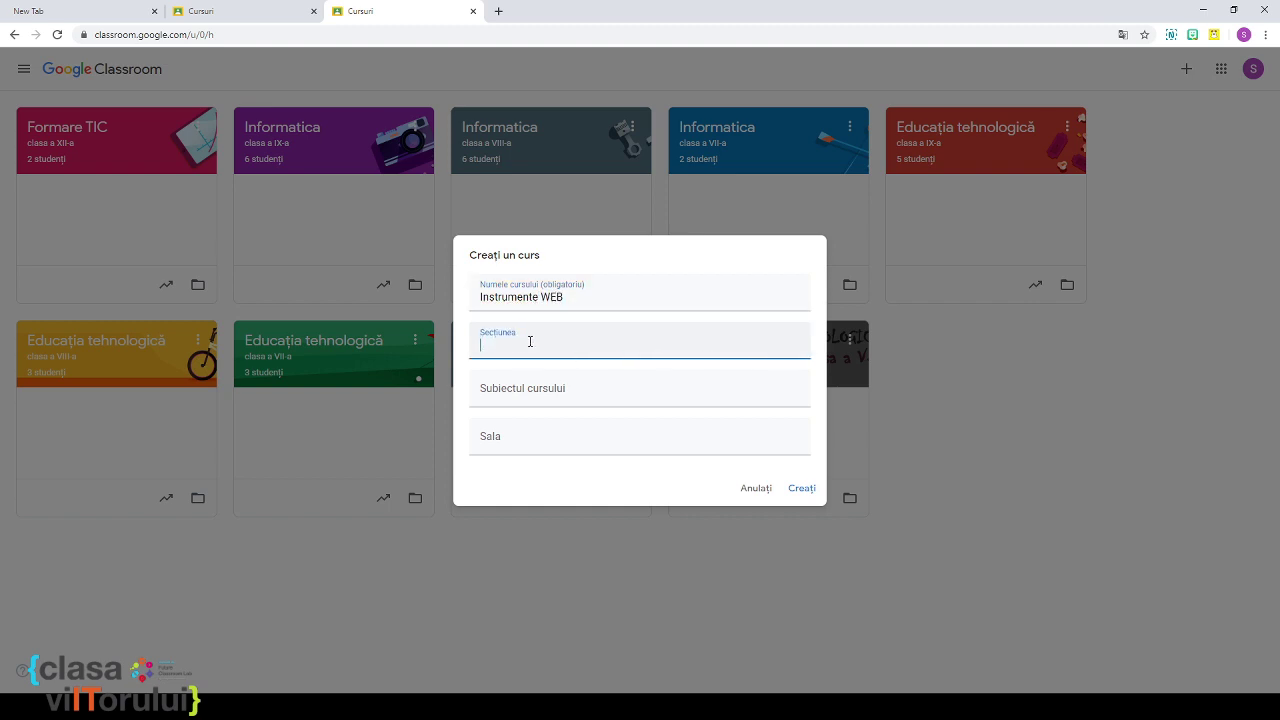
pyautogui.write('curs destinat profesorilor')
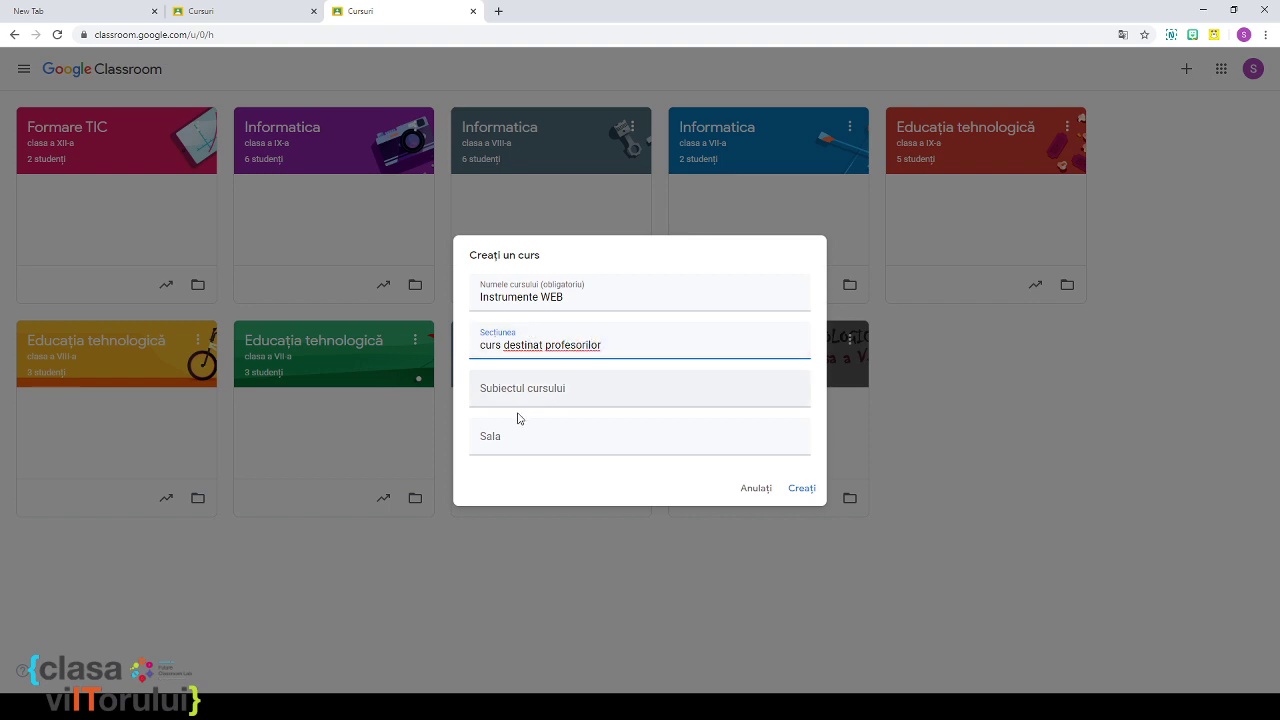
pyautogui.click(805, 490)
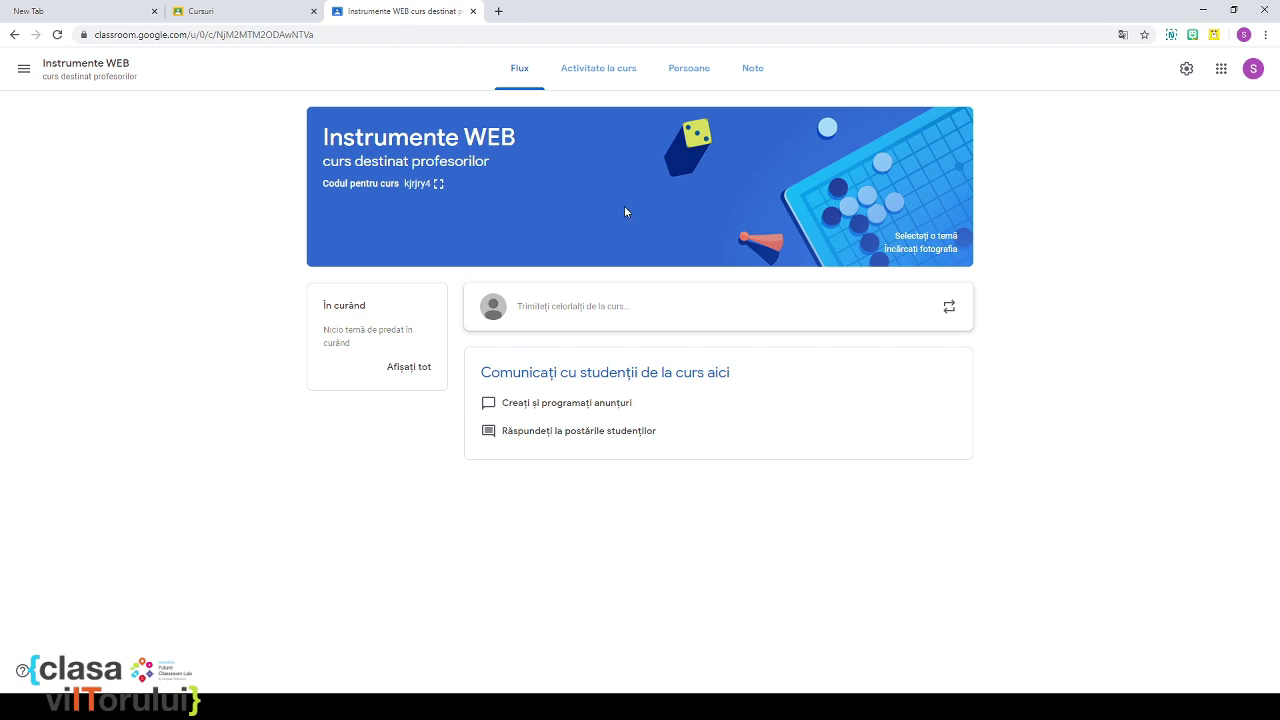
# Step: Open the Galerie of banner themes via 'Selectați o temă' on the course banner
pyautogui.click(926, 238)
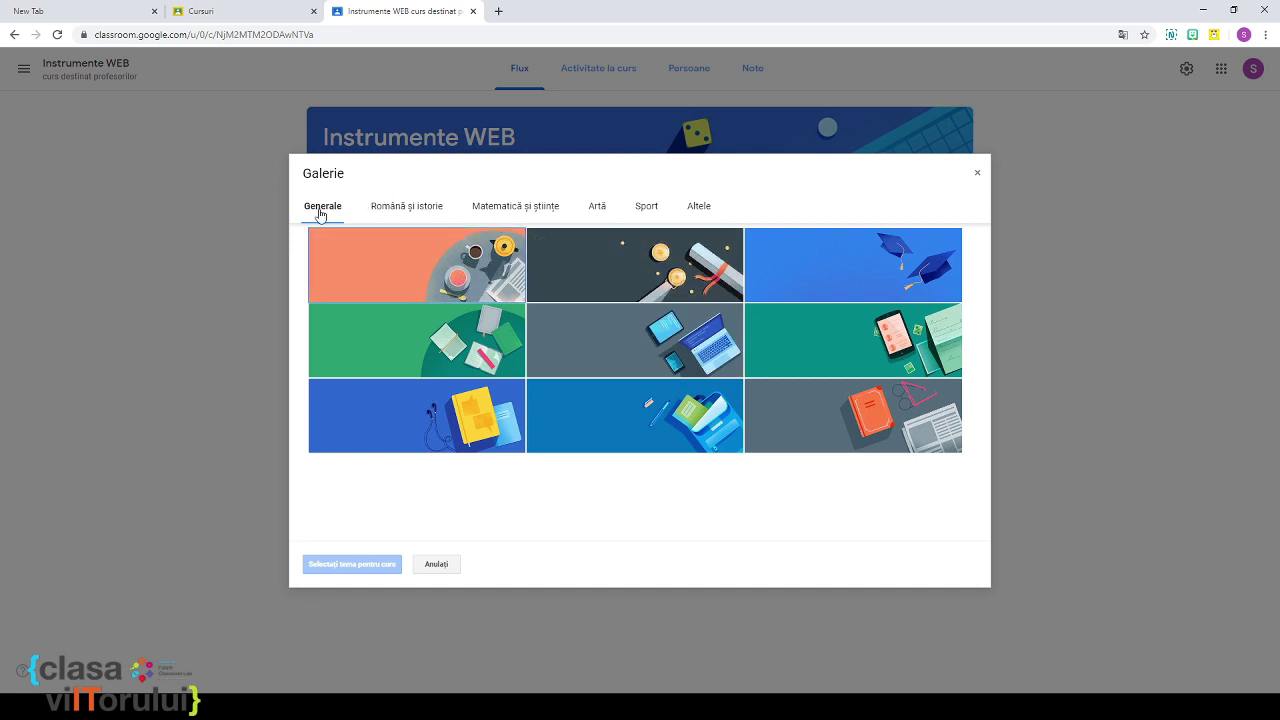
# Step: Apply the pink math banner from the Matematică și științe themes to the course
pyautogui.click(536, 211)
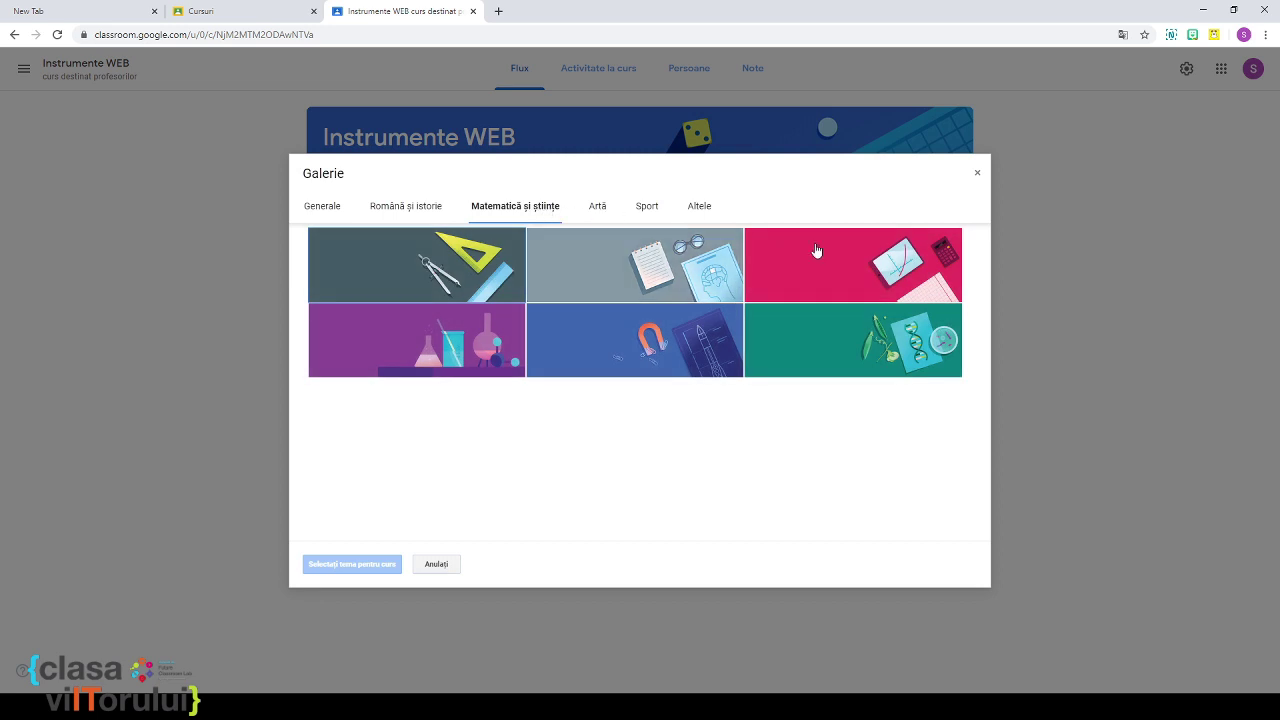
pyautogui.click(906, 266)
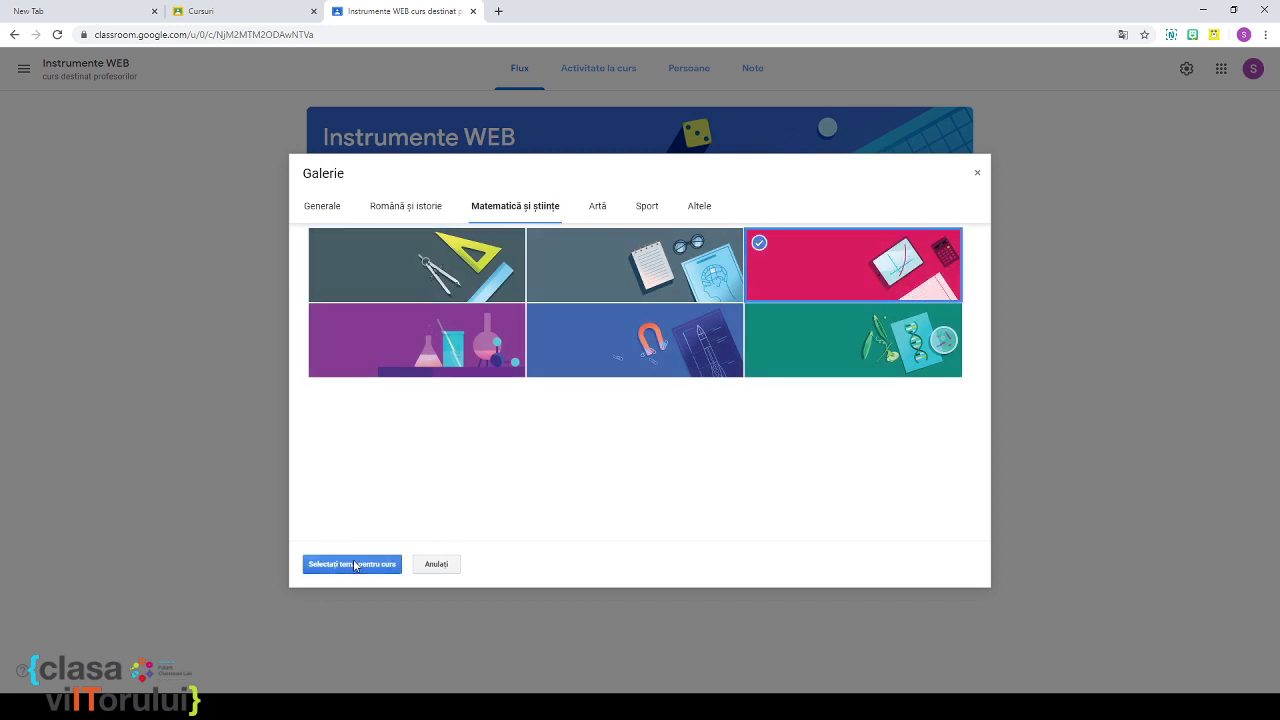
pyautogui.click(355, 565)
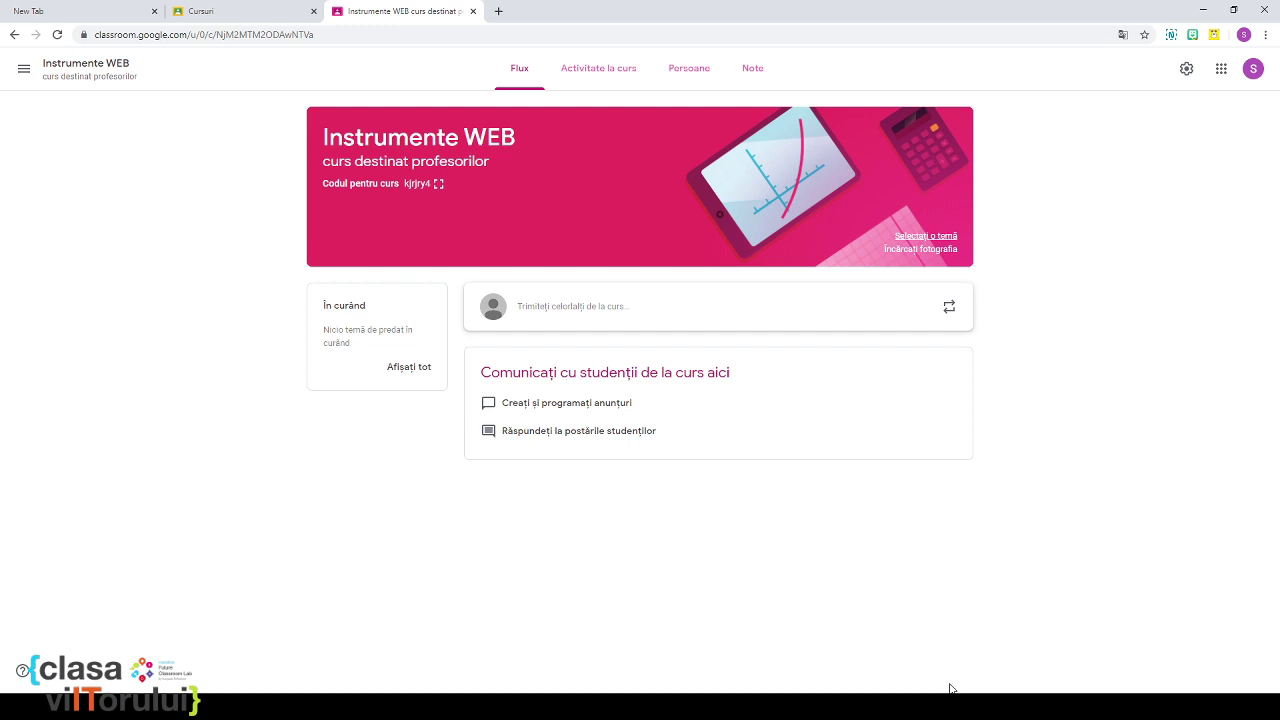
# Step: Review the class code, stream posting and classwork display options, leaving deleted items hidden
pyautogui.click(1186, 70)
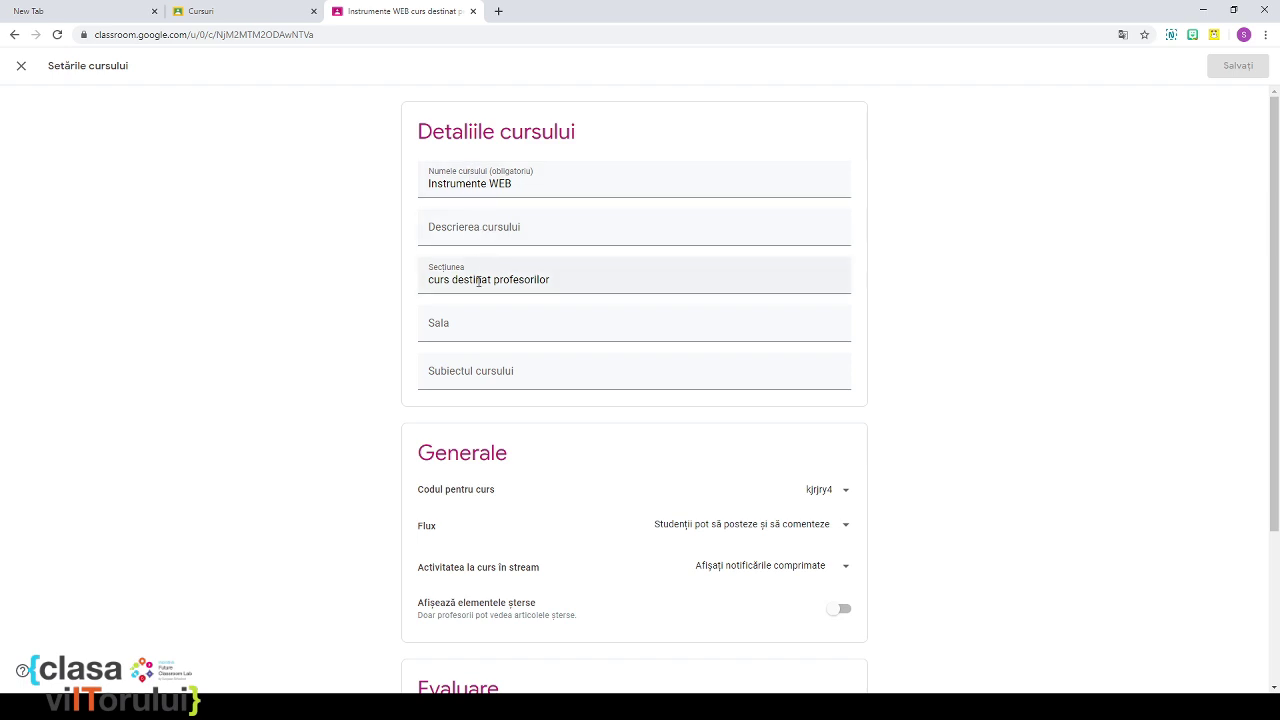
pyautogui.scroll(-2, 571, 243)
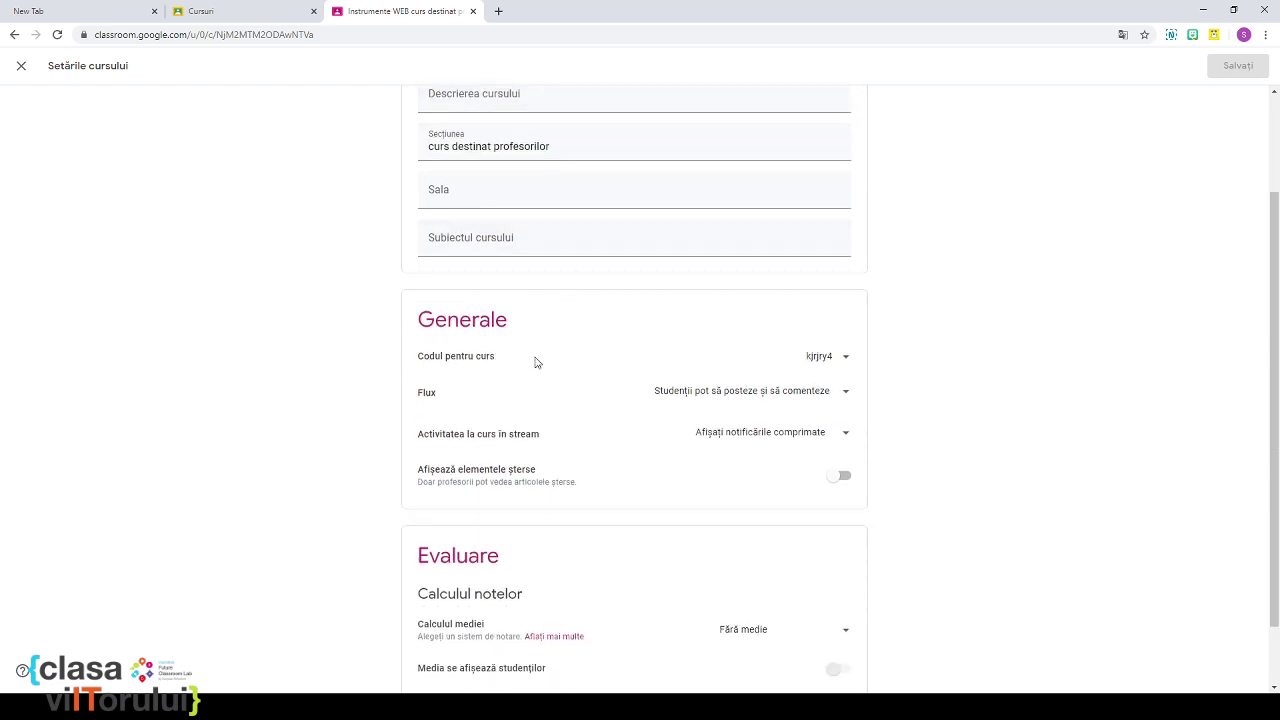
pyautogui.click(842, 362)
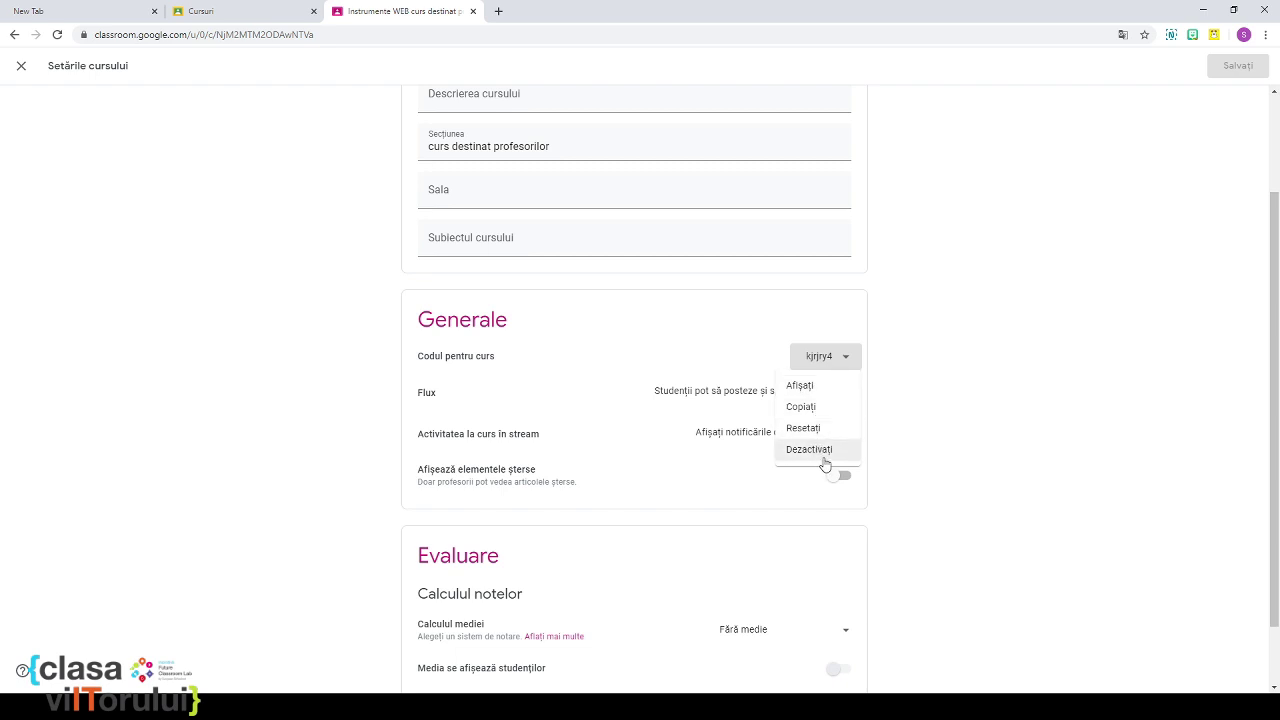
pyautogui.click(590, 402)
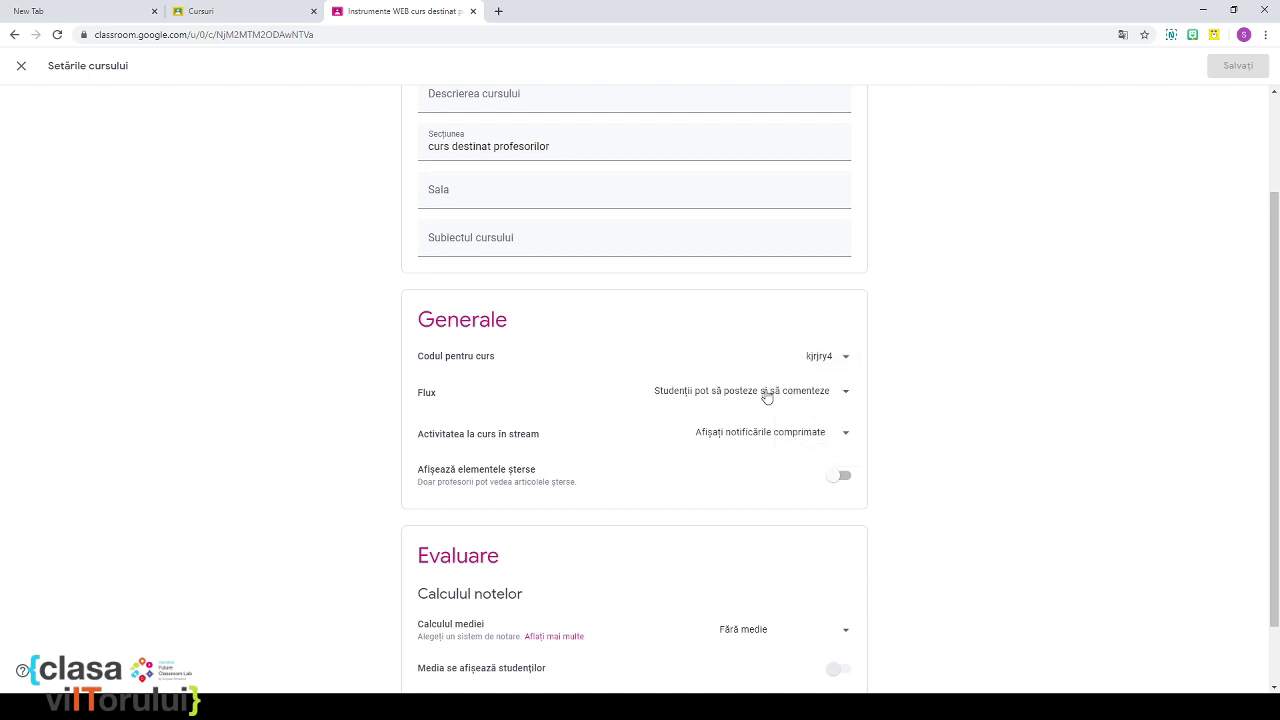
pyautogui.click(835, 399)
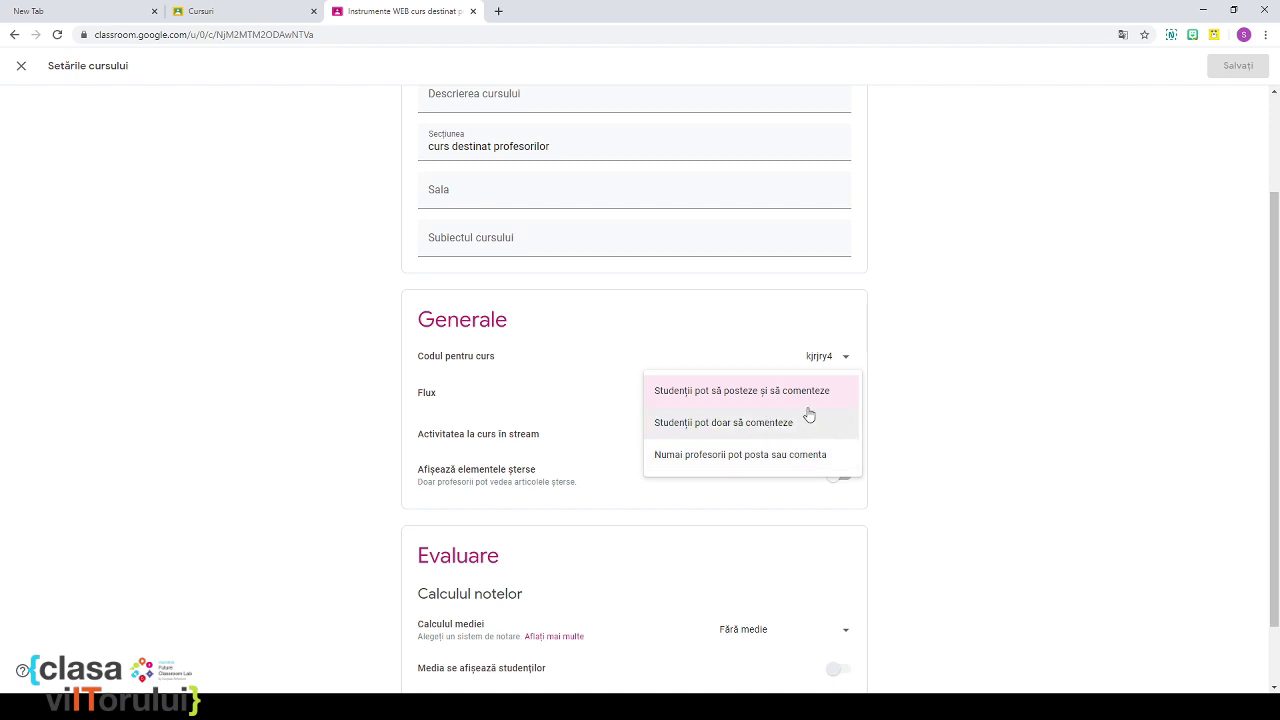
pyautogui.click(561, 350)
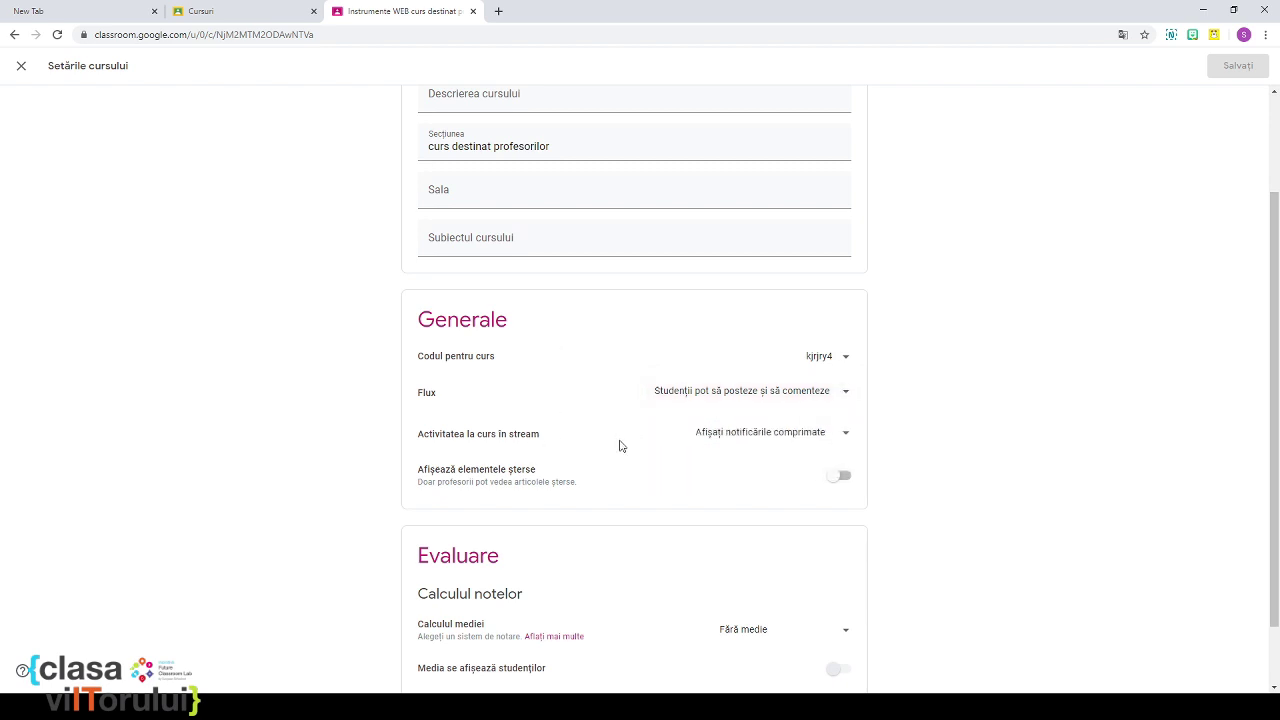
pyautogui.click(842, 437)
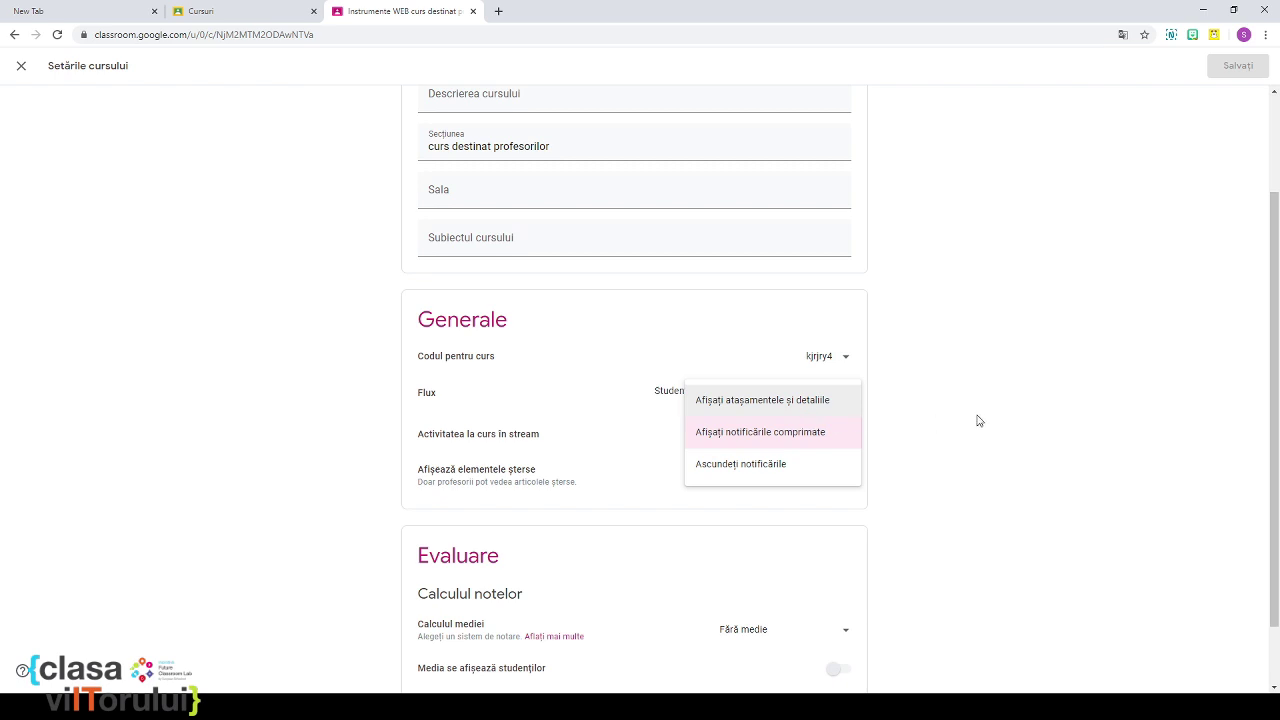
pyautogui.click(1033, 407)
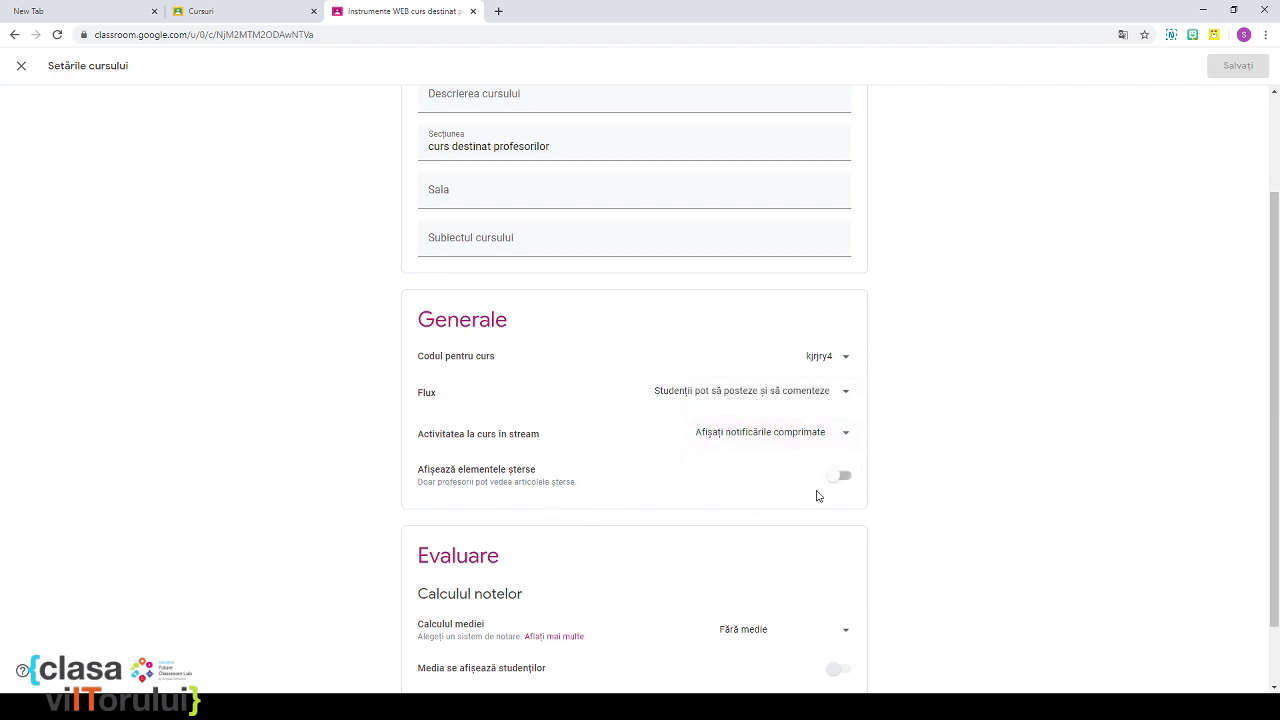
pyautogui.click(838, 478)
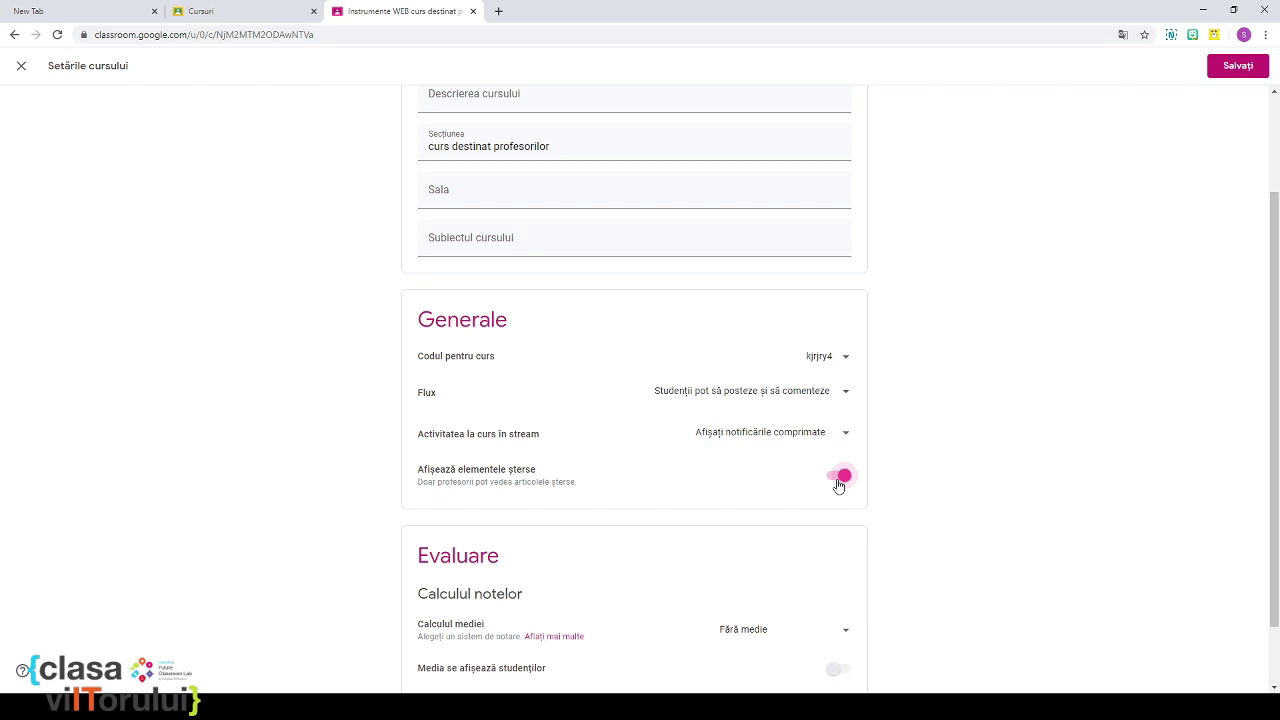
pyautogui.click(840, 479)
# Step: Set overall grading to weighted by category and show students their overall grade
pyautogui.scroll(-1, 914, 447)
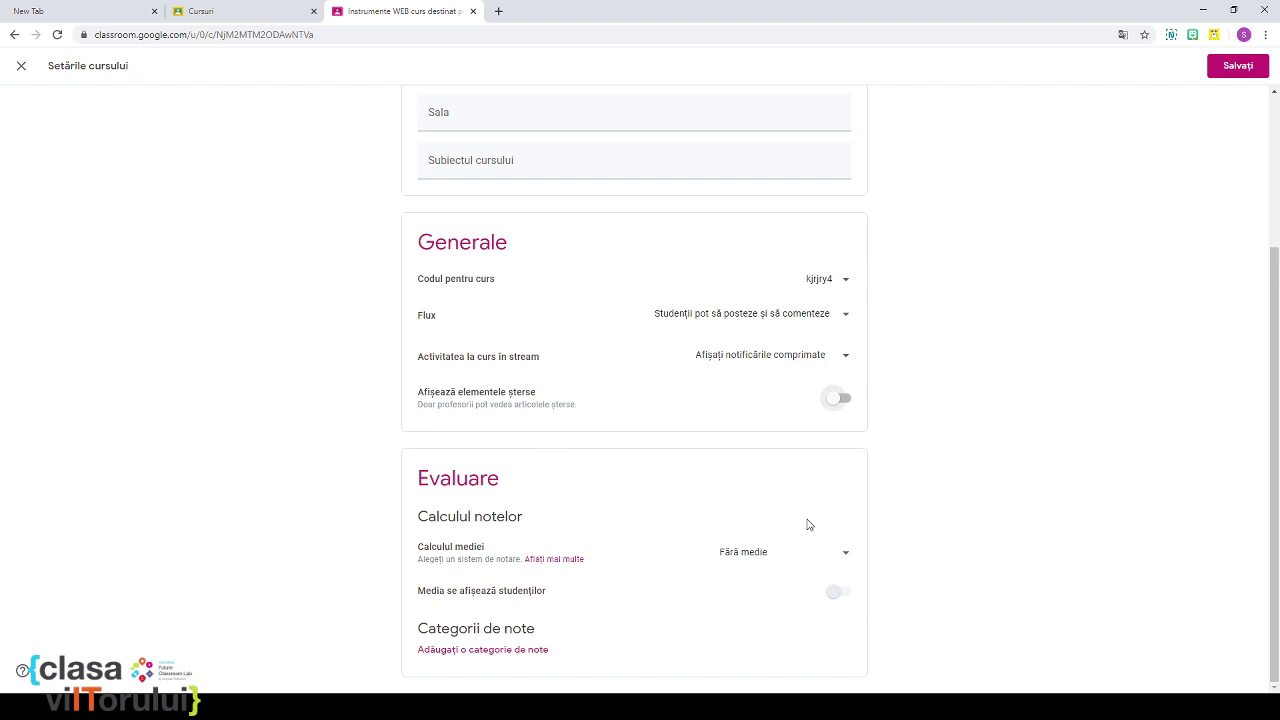
pyautogui.click(847, 556)
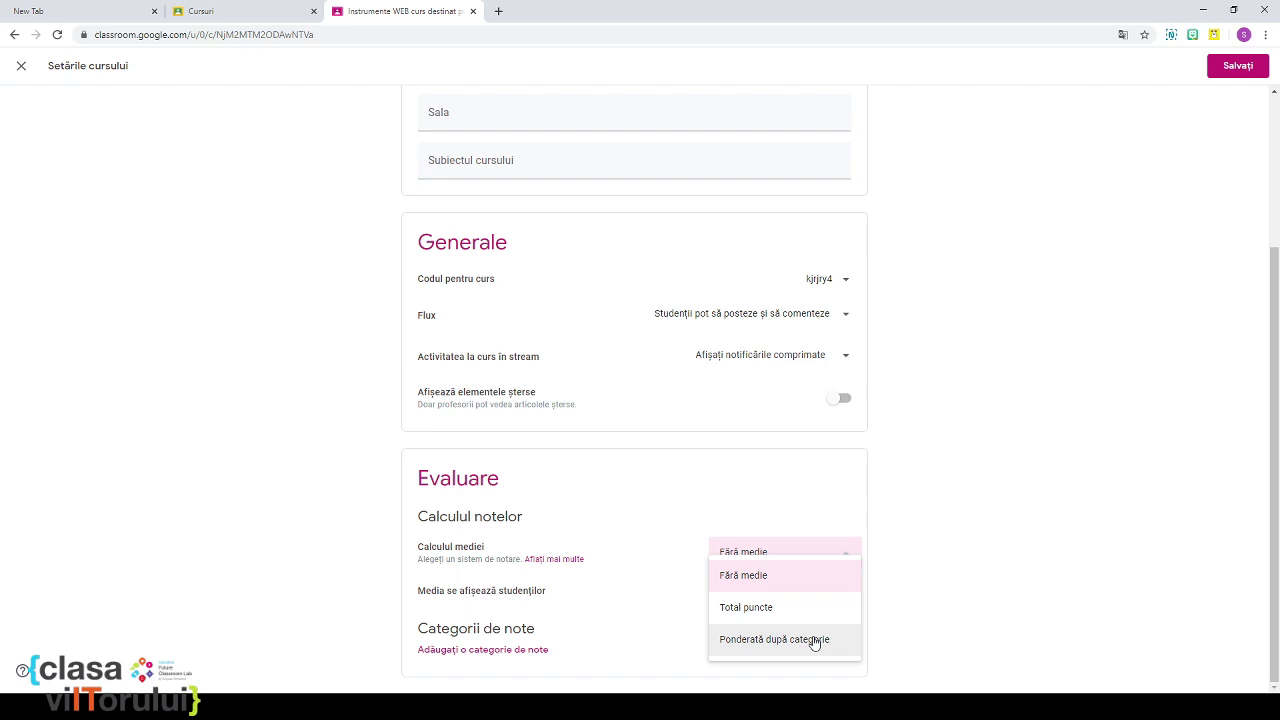
pyautogui.click(782, 648)
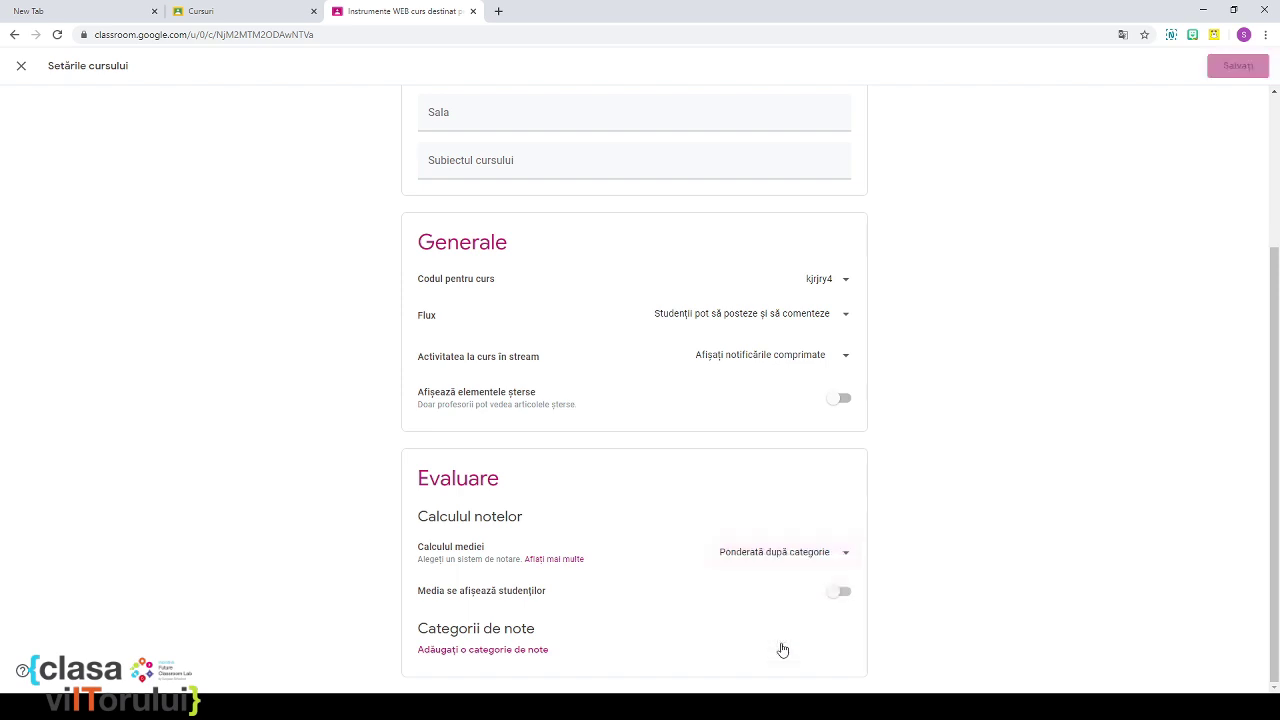
pyautogui.click(840, 593)
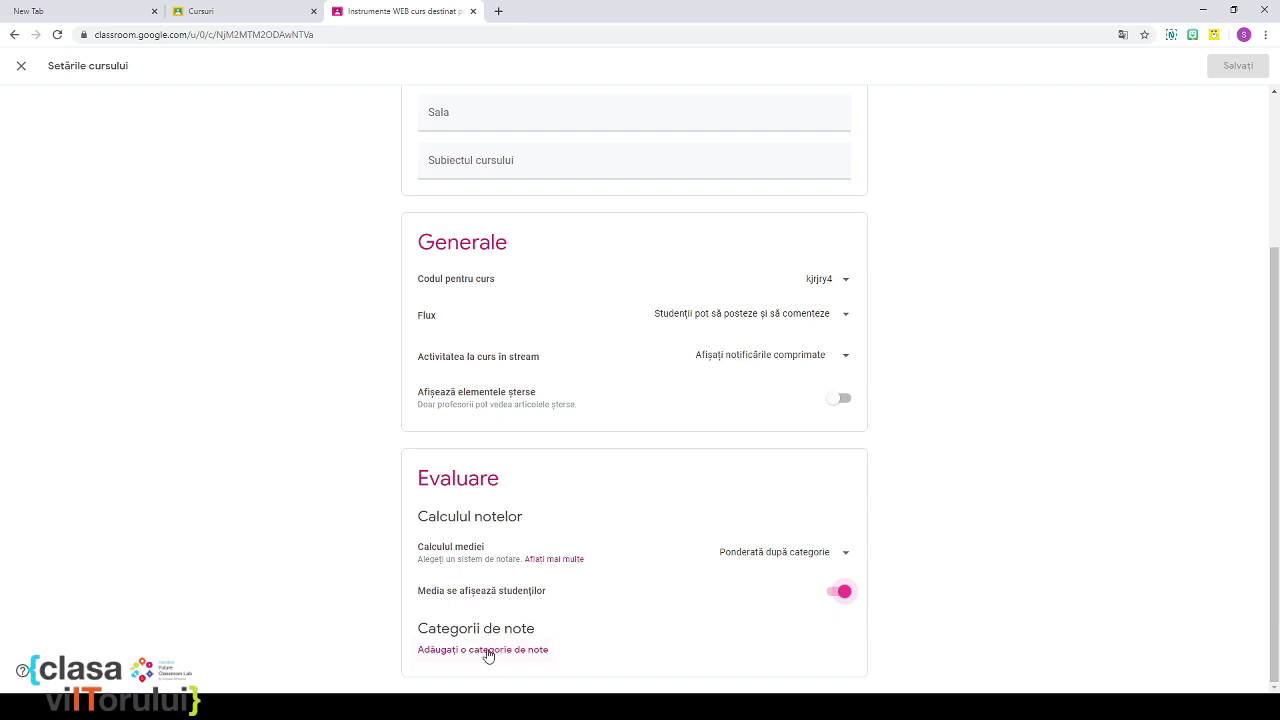
# Step: Add grade categories Evaluare sumativă at 50% and Evaluare formativă at 30%
pyautogui.click(487, 652)
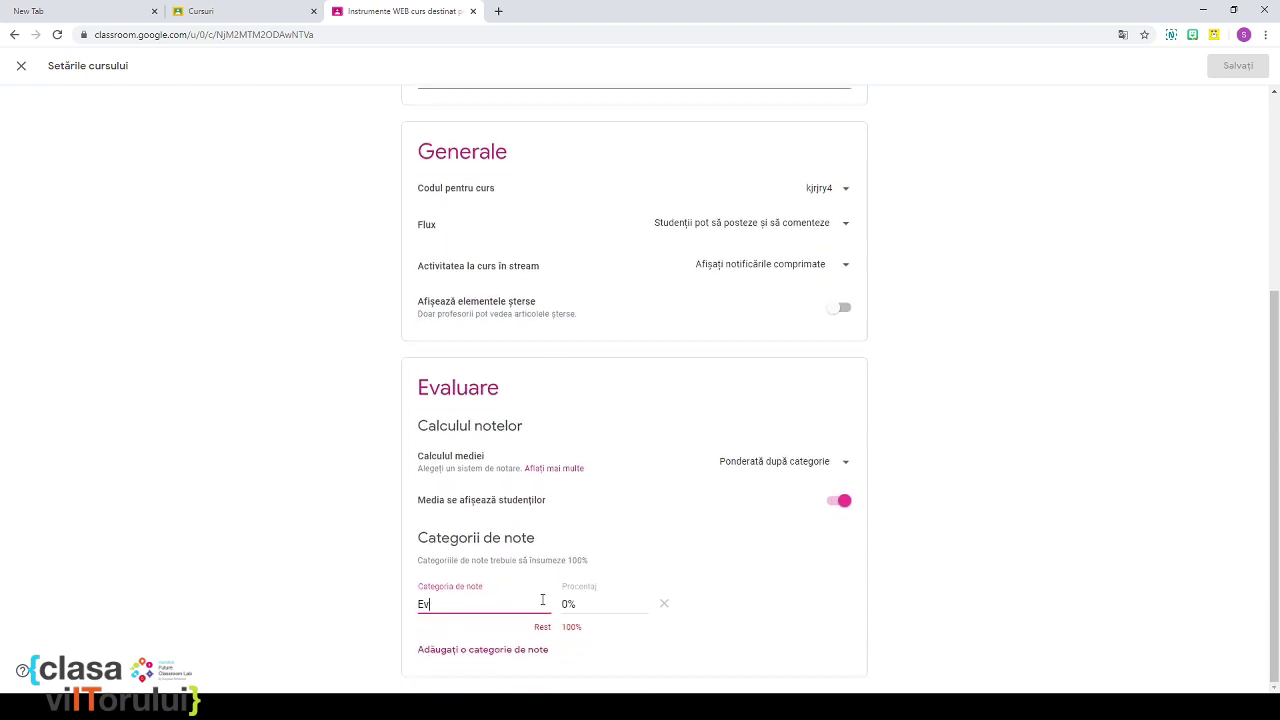
pyautogui.write('Evaluare sumativă')
pyautogui.click(566, 606)
pyautogui.write('50')
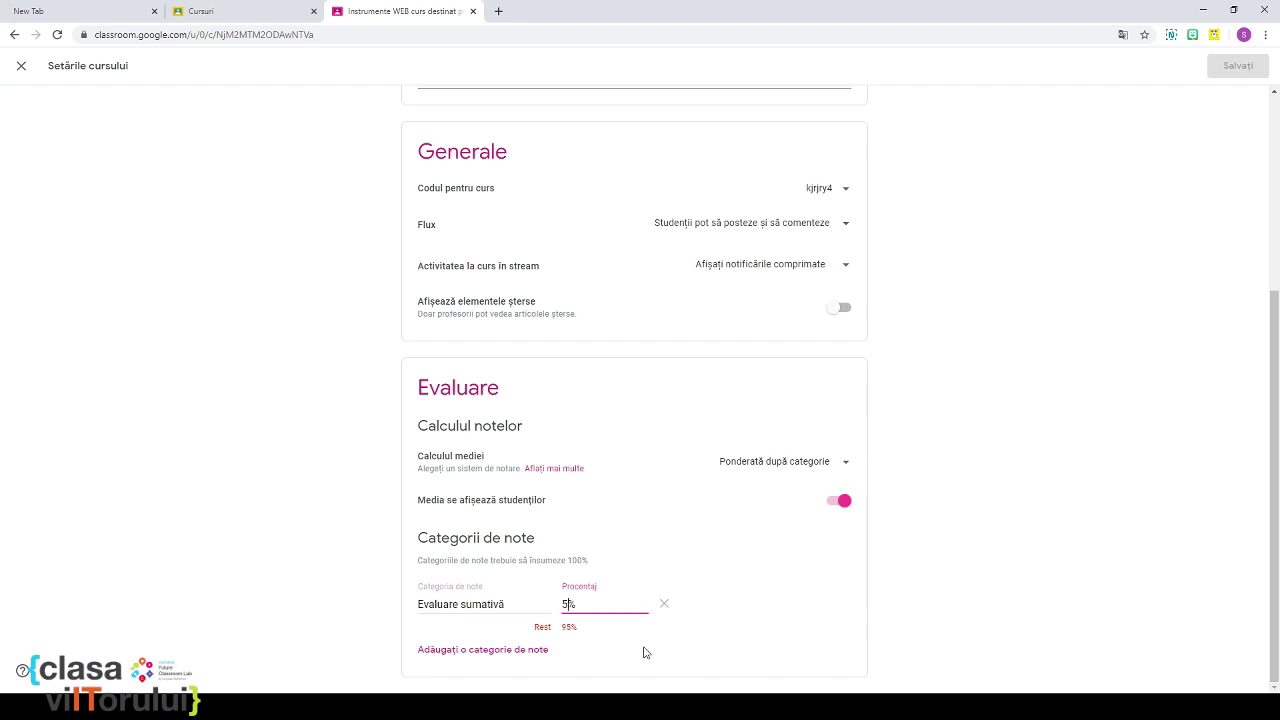
pyautogui.click(543, 650)
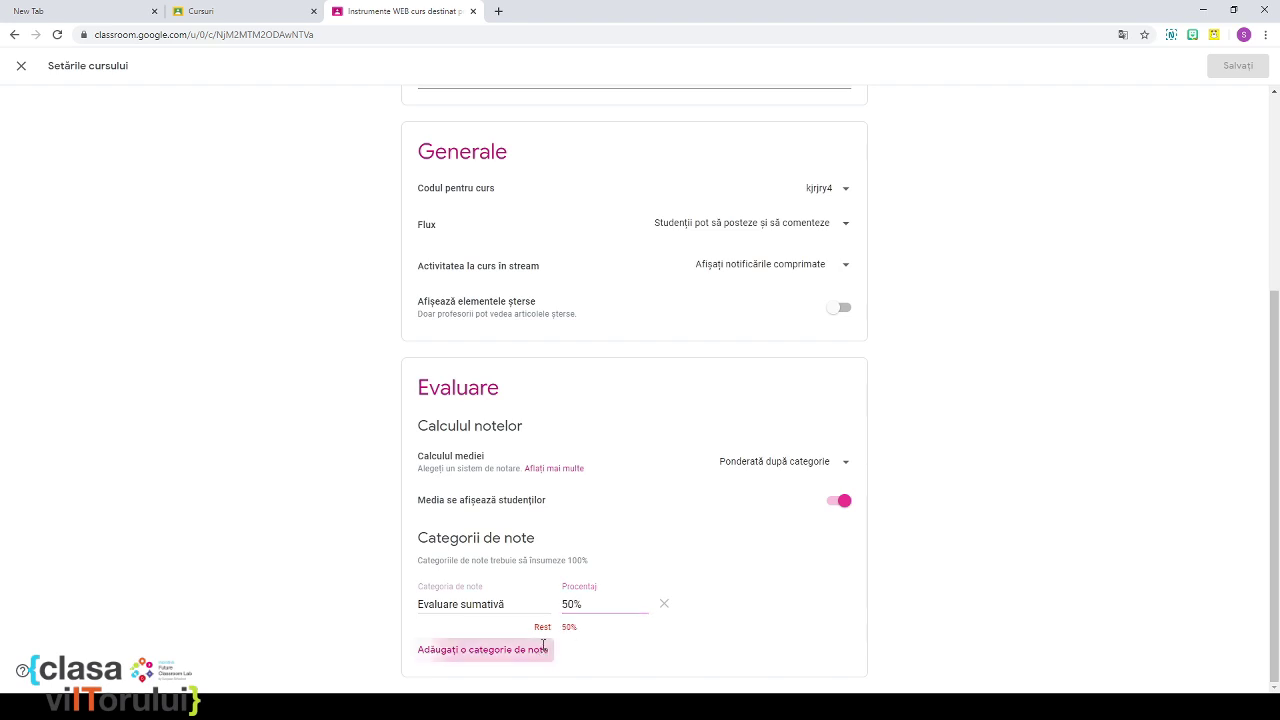
pyautogui.write('Evaluare formativă')
pyautogui.click(576, 647)
pyautogui.press('BackSpace')
pyautogui.press('BackSpace')
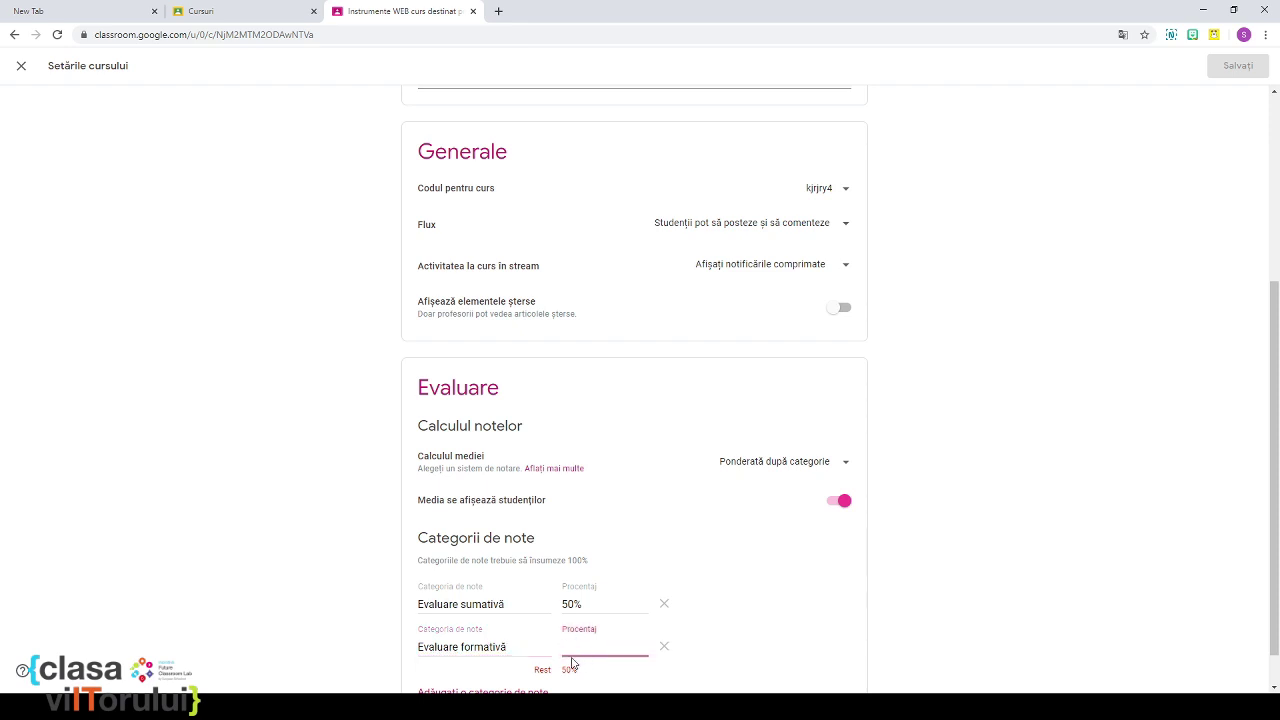
pyautogui.write('30')
# Step: Add the Evaluare curentă category at 20% and save the course settings
pyautogui.scroll(-1, 532, 615)
pyautogui.click(502, 649)
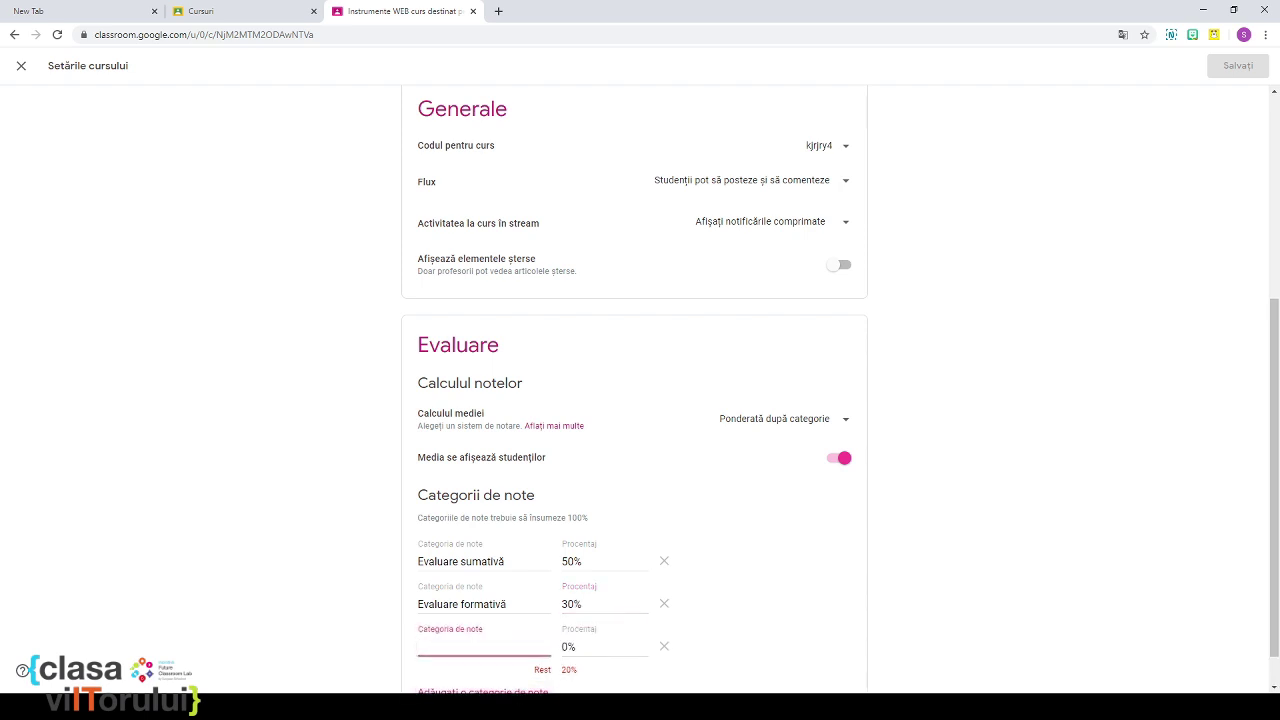
pyautogui.write('Evaluare')
pyautogui.write(' cureb')
pyautogui.write('tp')
pyautogui.press('BackSpace')
pyautogui.write('ă')
pyautogui.press('Tab')
pyautogui.write('2')
pyautogui.press('BackSpace')
pyautogui.press('BackSpace')
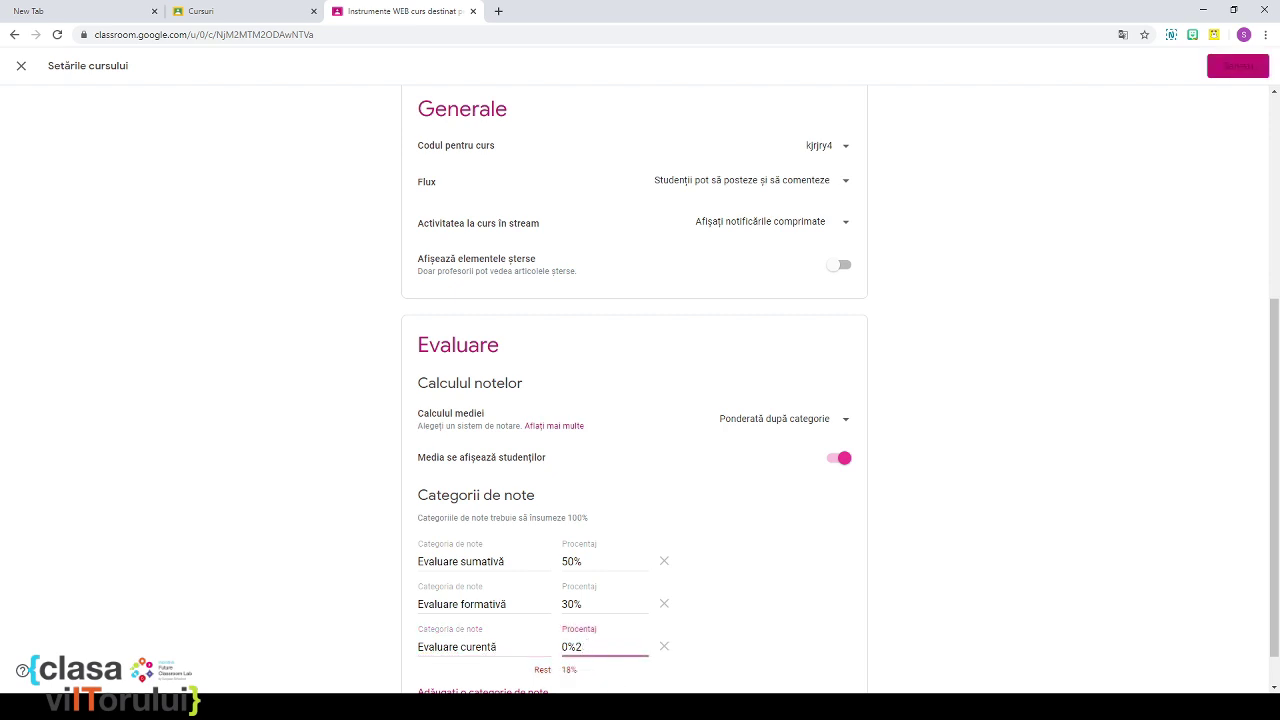
pyautogui.write('20')
pyautogui.scroll(-1, 689, 572)
pyautogui.scroll(3, 689, 572)
pyautogui.scroll(-1, 689, 572)
pyautogui.scroll(2, 686, 565)
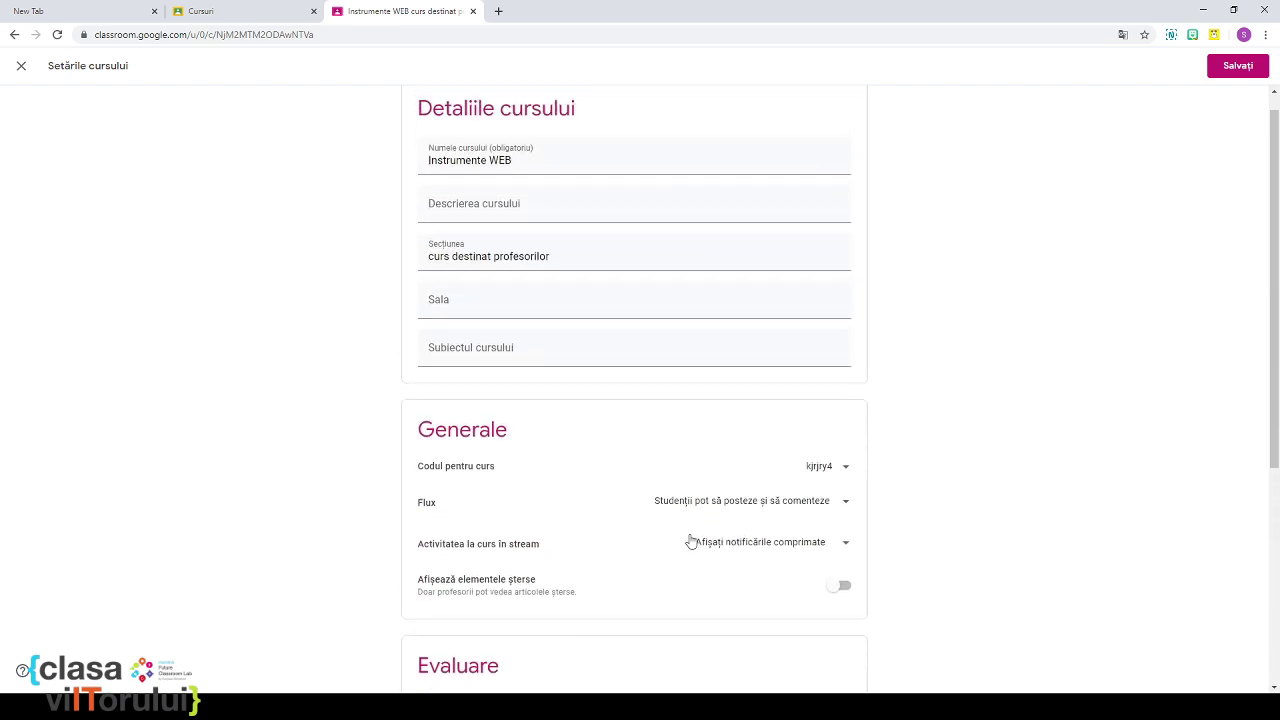
pyautogui.click(1240, 66)
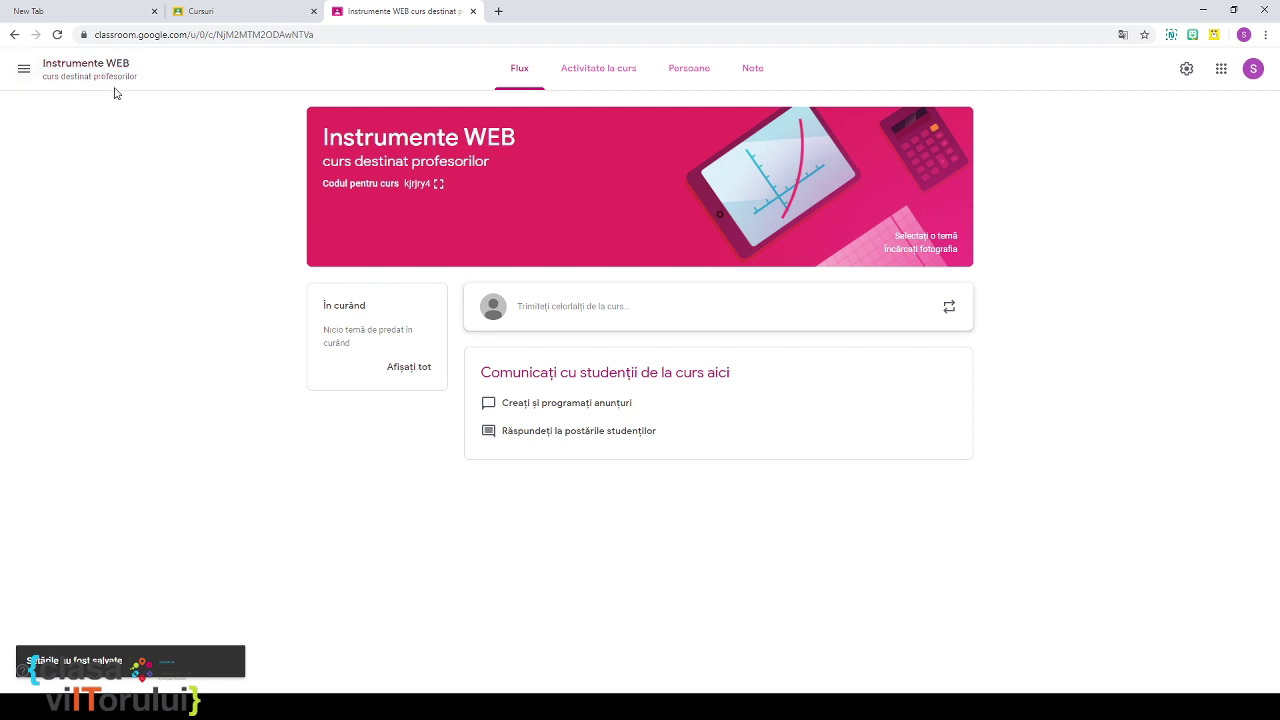
# Step: Open the Classroom Calendar from the navigation drawer, showing the week of Apr 6–12, 2020
pyautogui.click(24, 70)
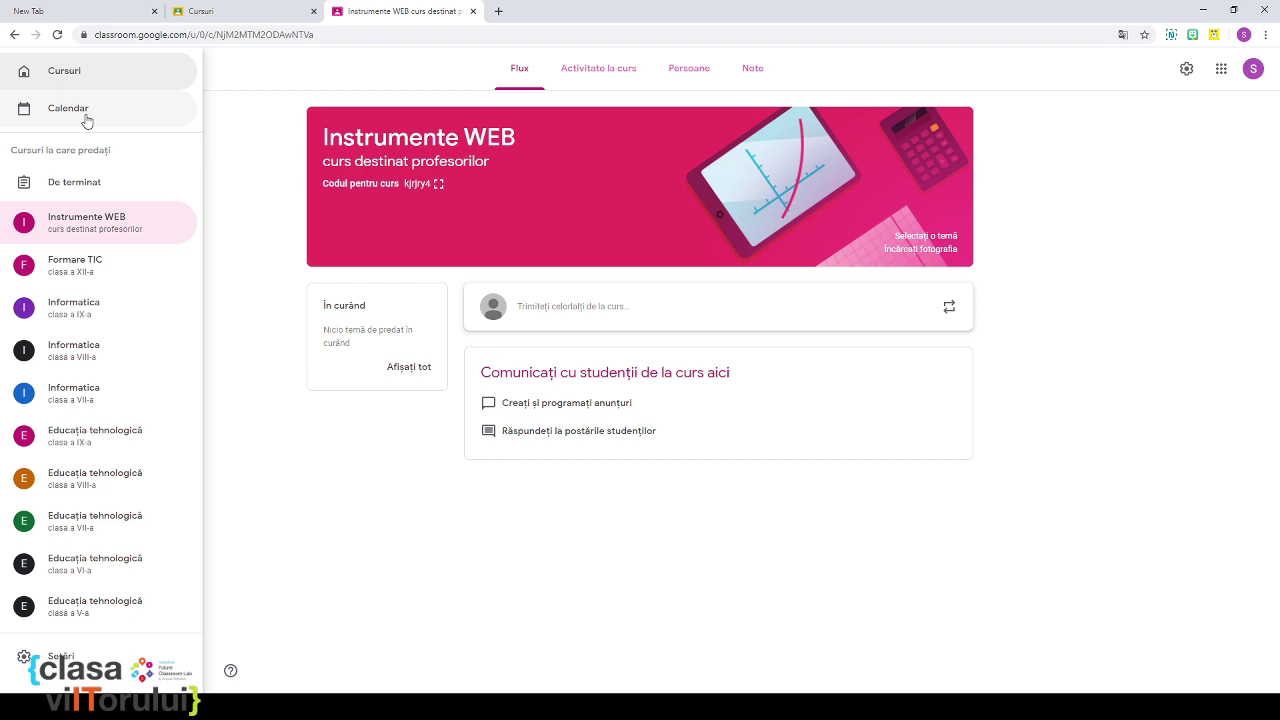
pyautogui.click(86, 117)
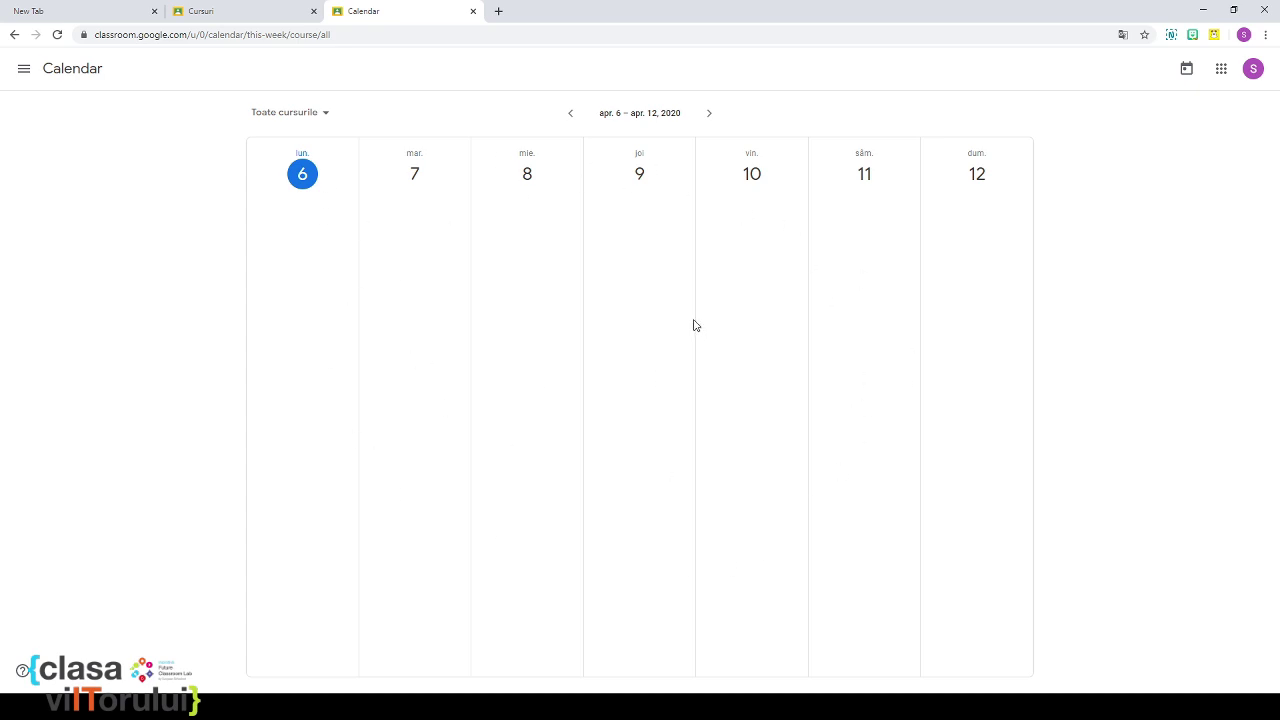
# Step: Go back to the Instrumente WEB course and open its Persoane page
pyautogui.click(22, 69)
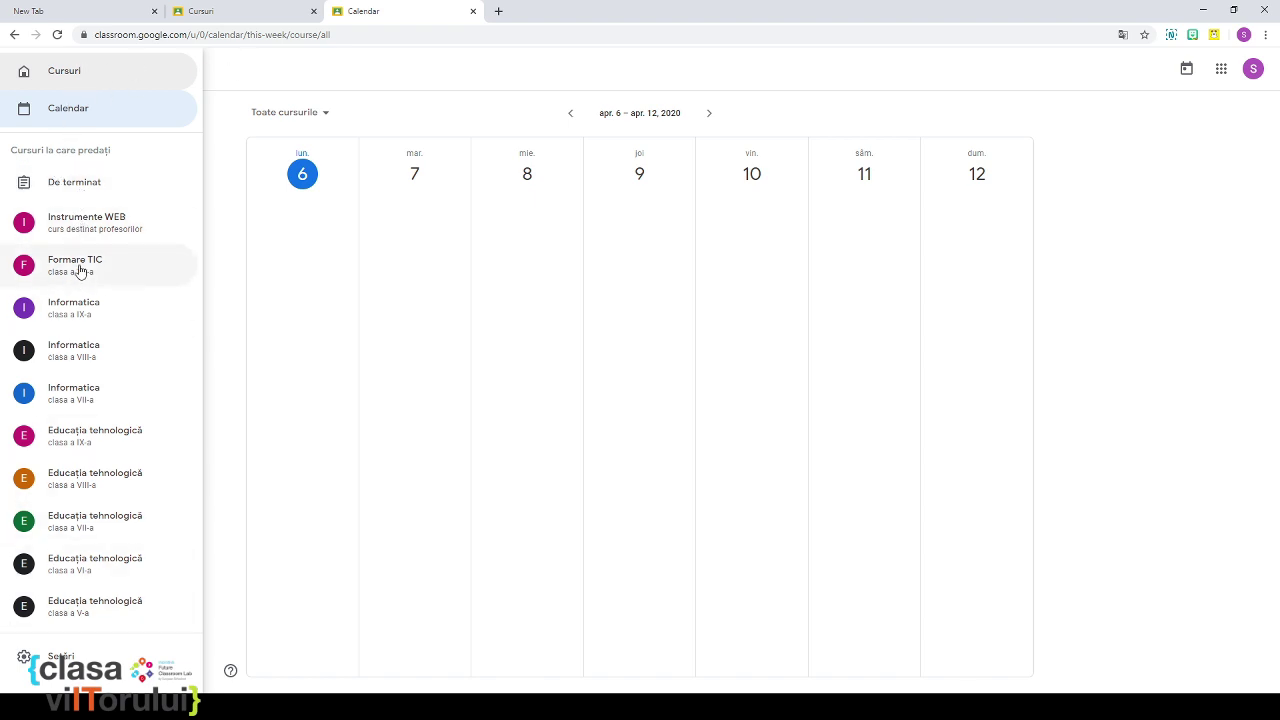
pyautogui.click(74, 232)
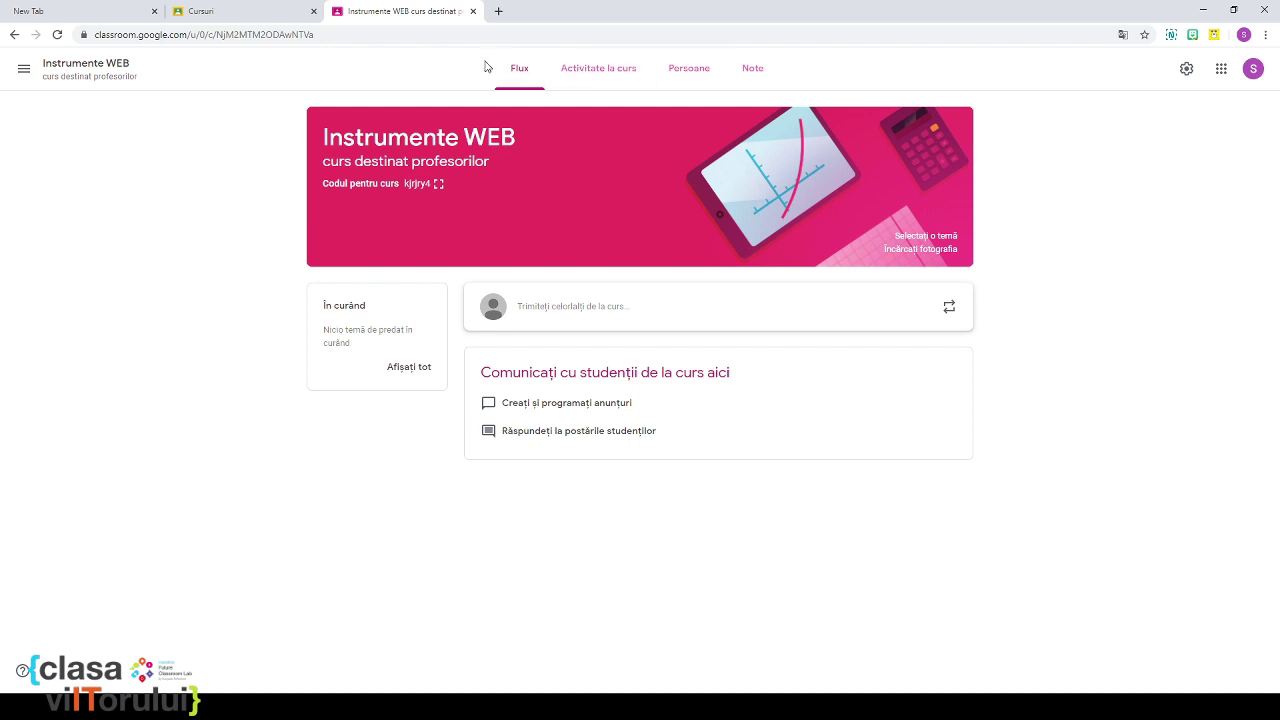
pyautogui.click(690, 78)
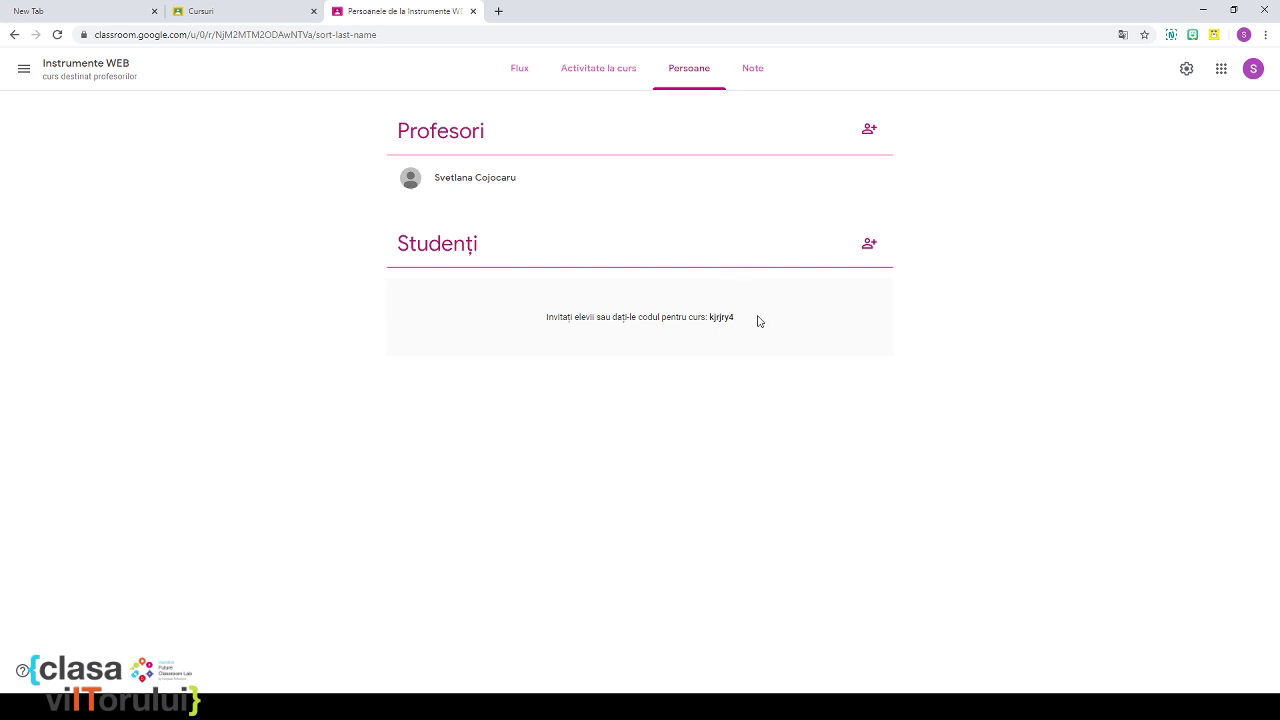
# Step: Search for the test student account by name and send it a course invitation
pyautogui.moveTo(738, 317); pyautogui.dragTo(714, 317)
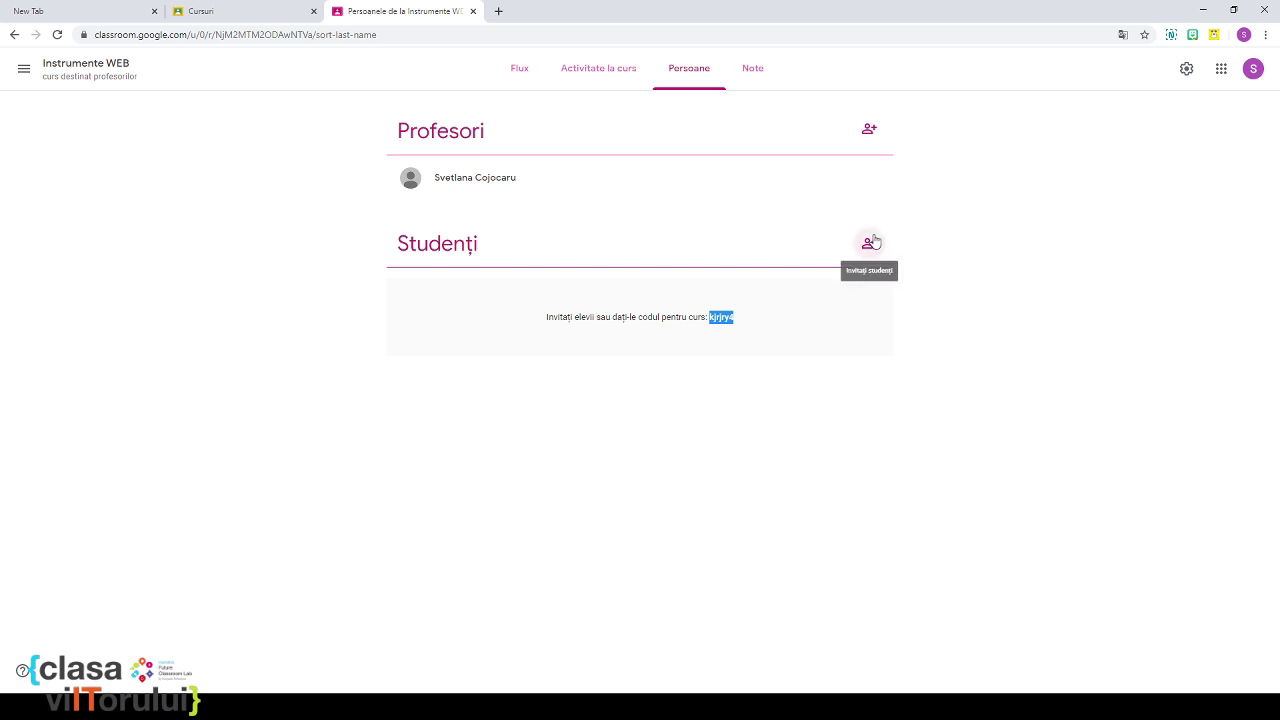
pyautogui.click(870, 244)
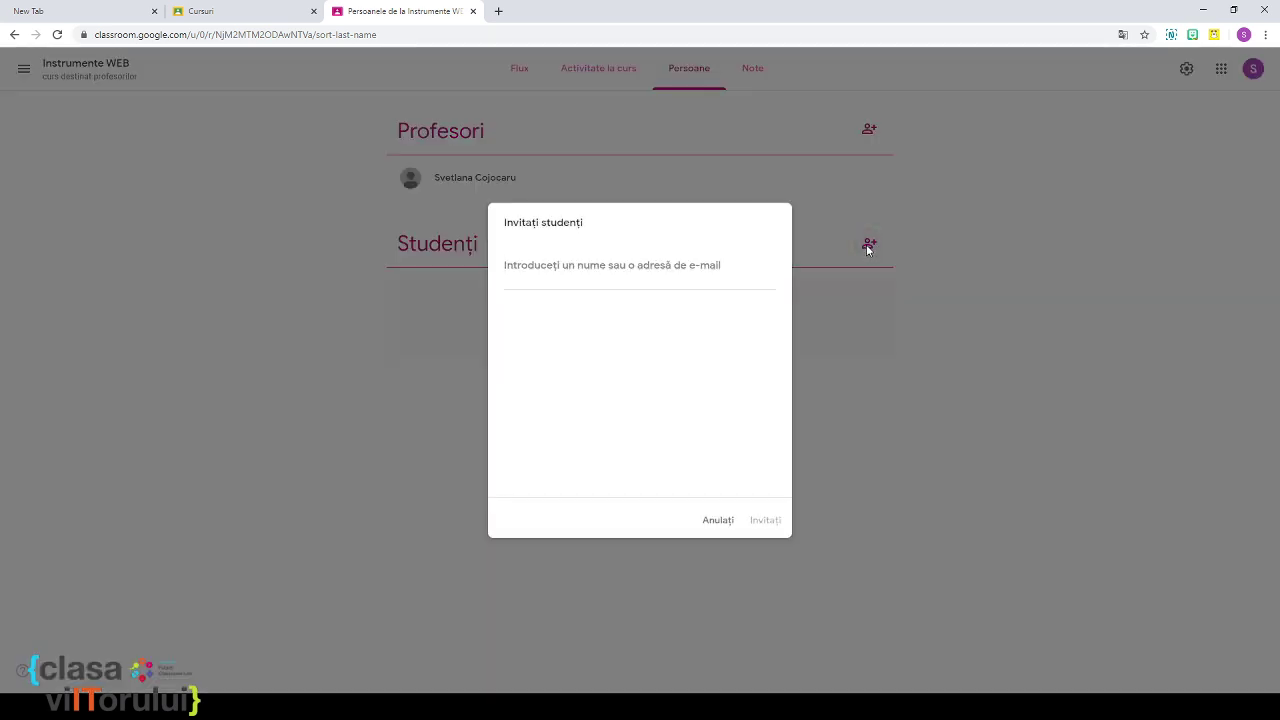
pyautogui.write('sve')
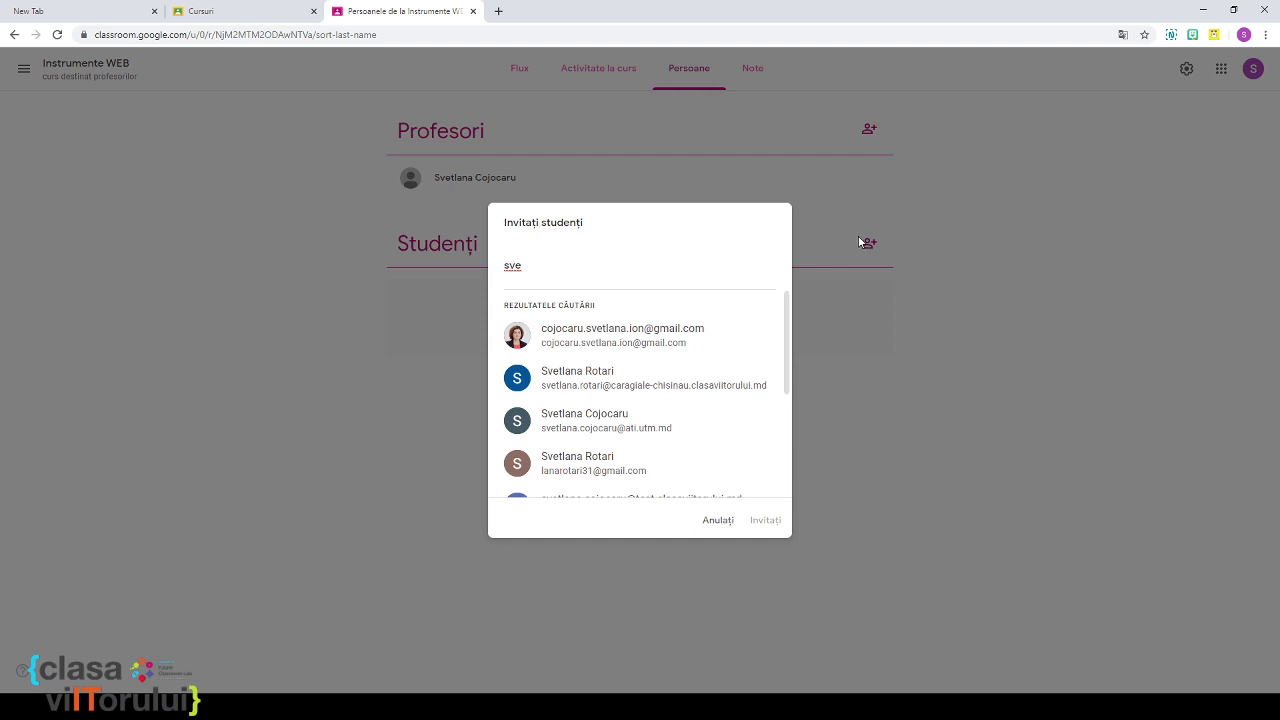
pyautogui.scroll(-3, 712, 362)
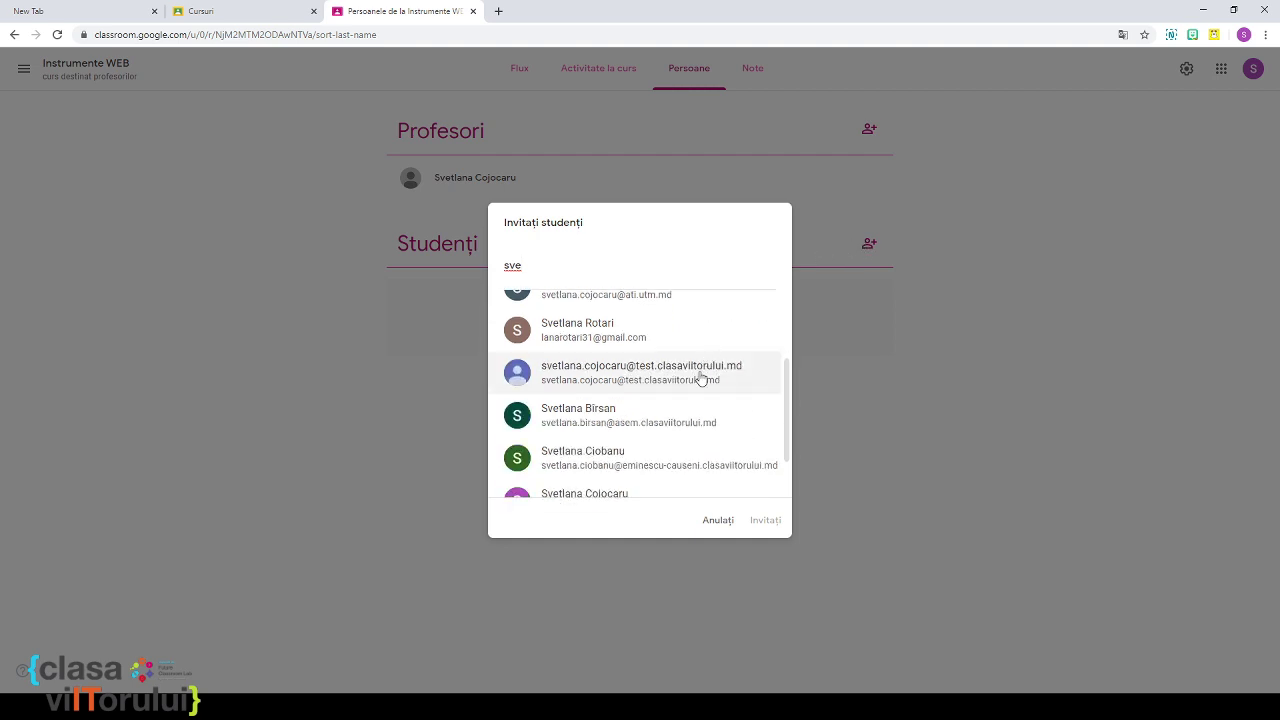
pyautogui.click(702, 377)
pyautogui.click(768, 521)
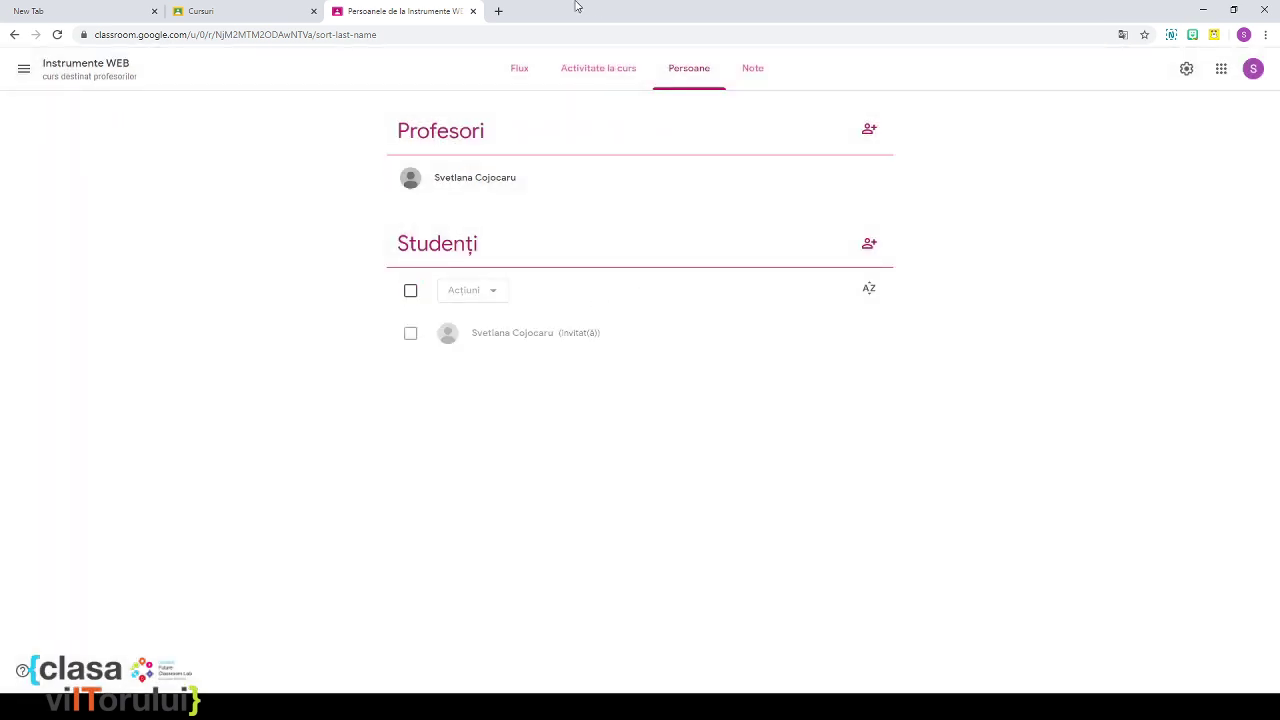
# Step: In a new tab, start adding another Google account from the profile menu
pyautogui.click(499, 11)
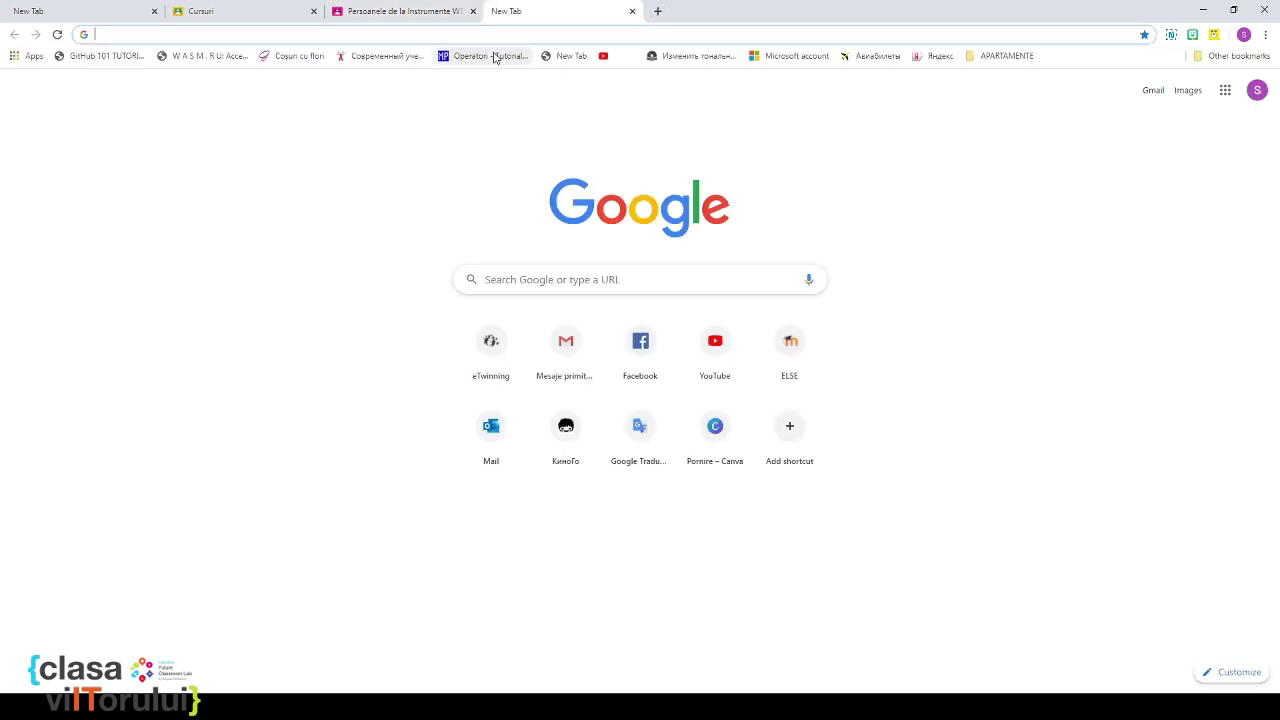
pyautogui.click(1257, 92)
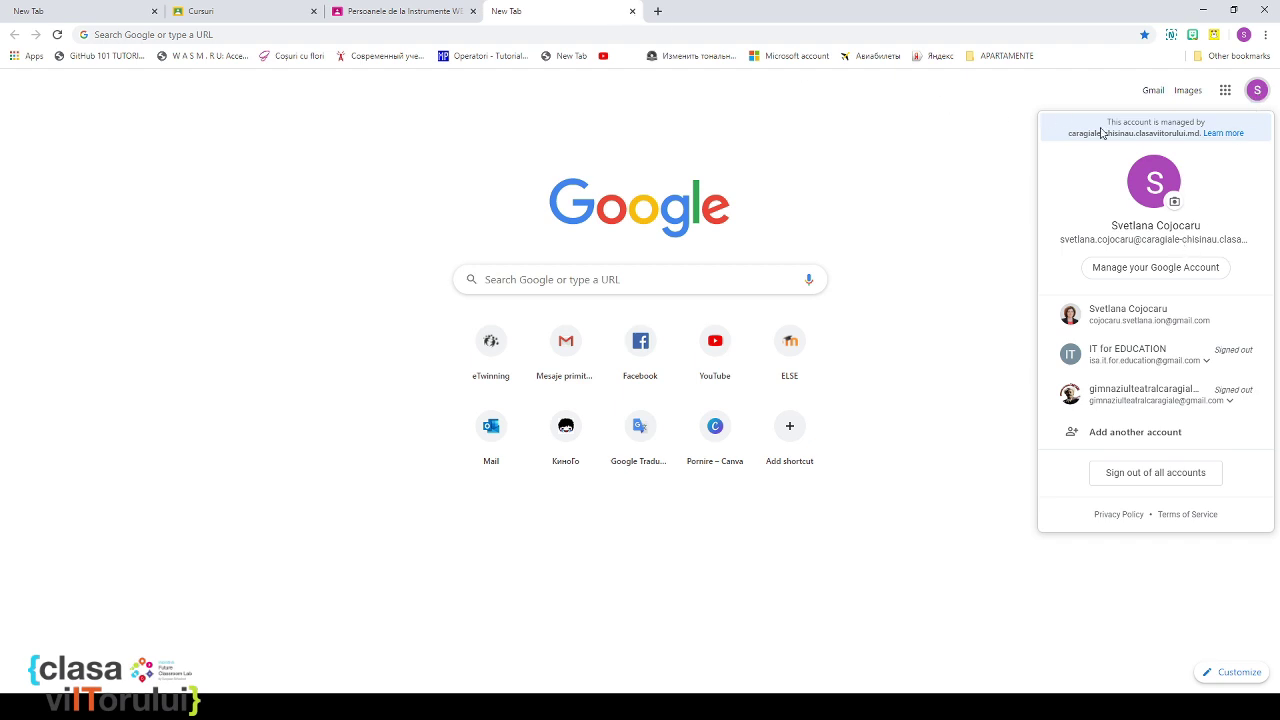
pyautogui.click(1179, 441)
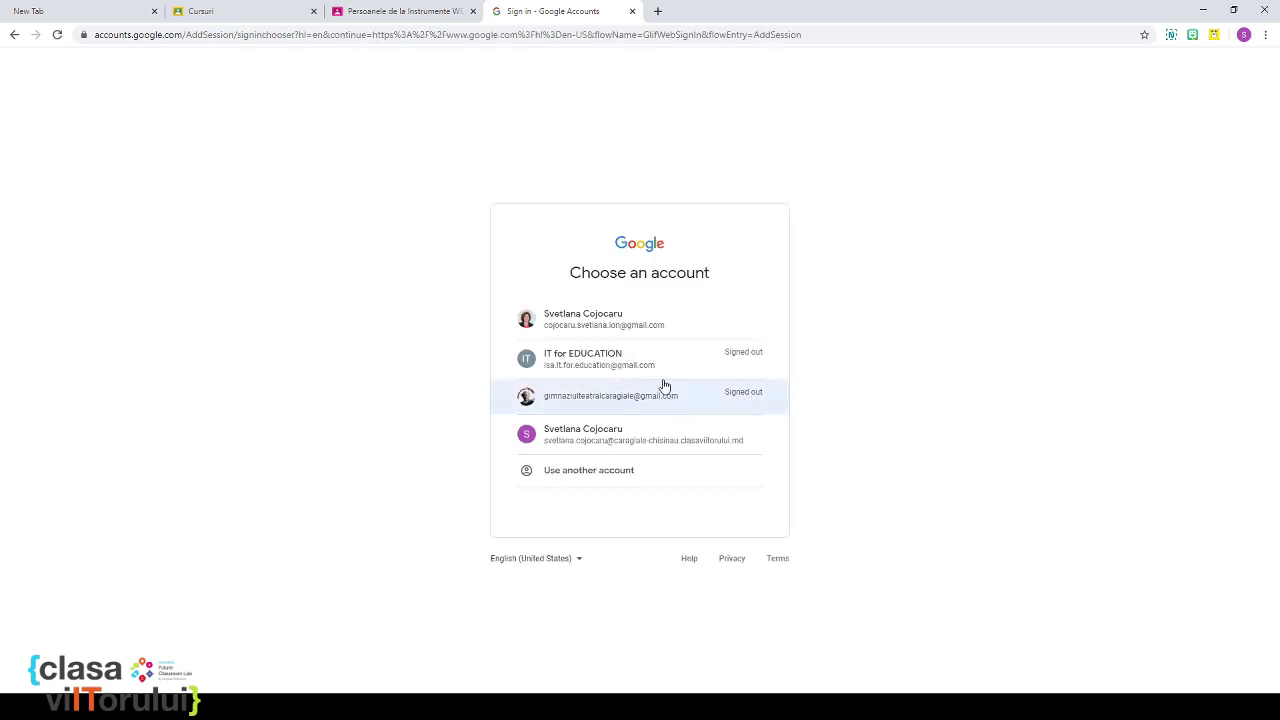
pyautogui.click(637, 468)
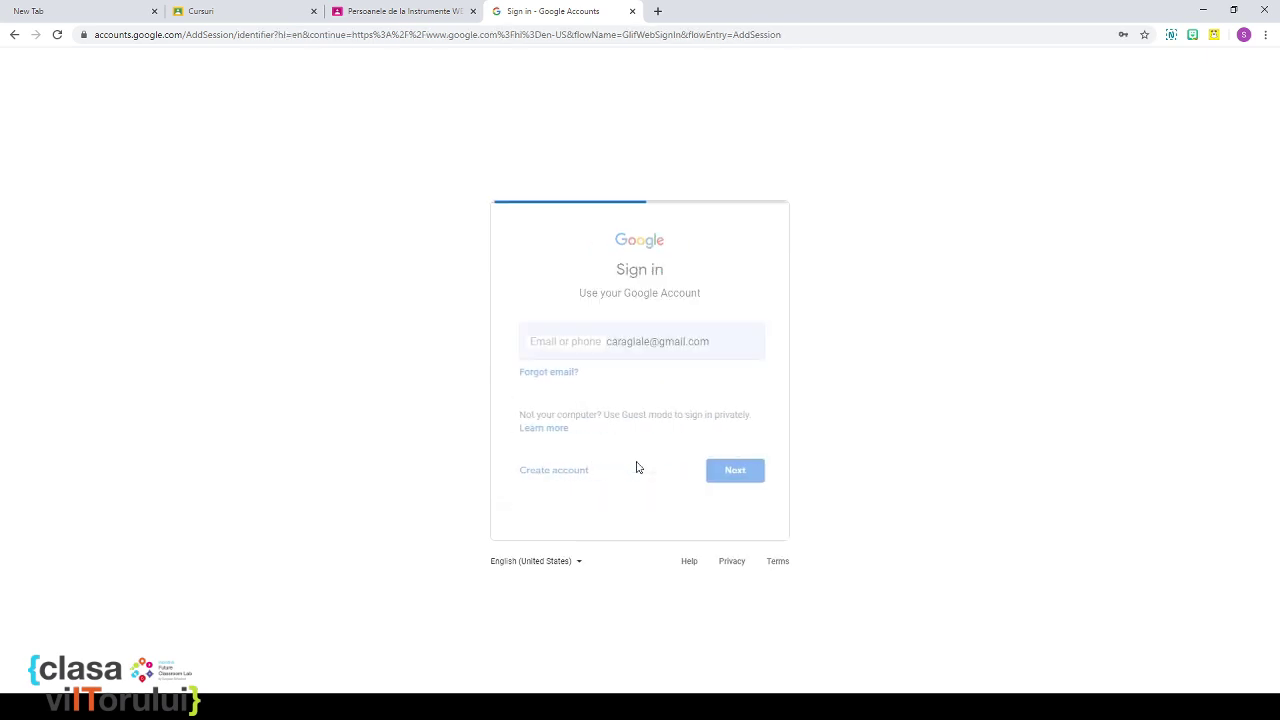
# Step: Enter the test student's email address and password to sign in
pyautogui.tripleClick(660, 341)
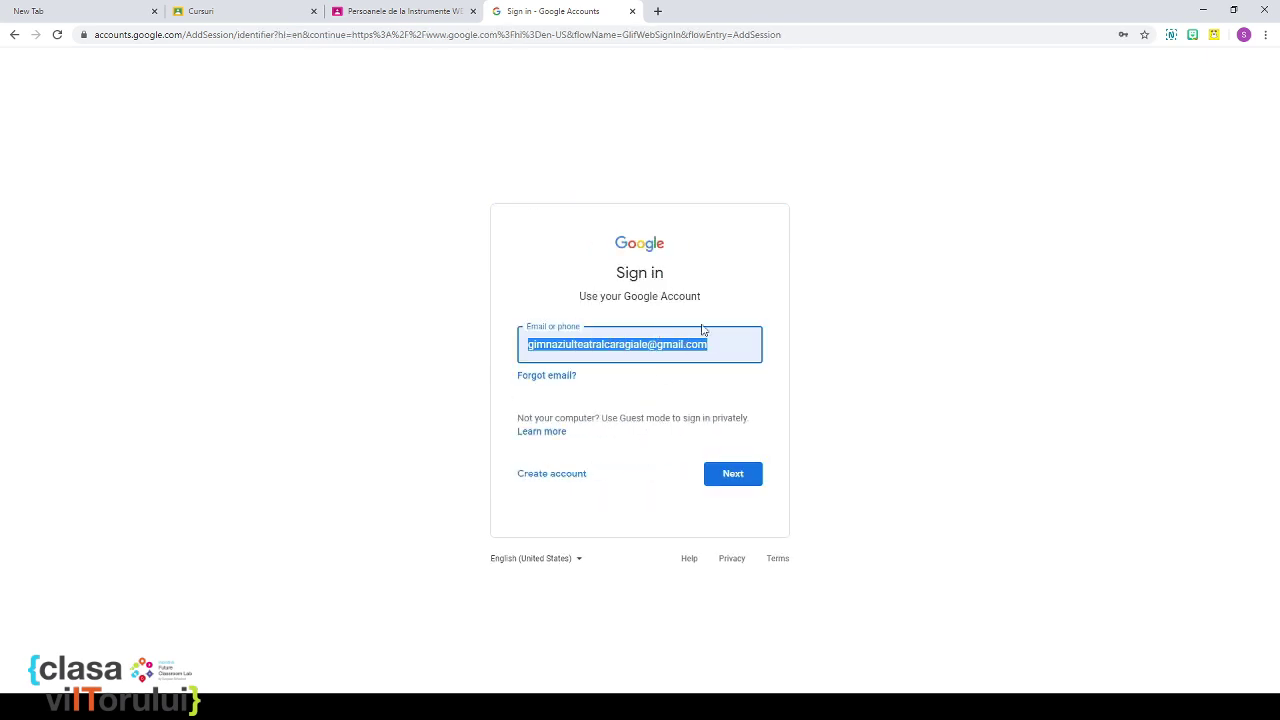
pyautogui.write('sv')
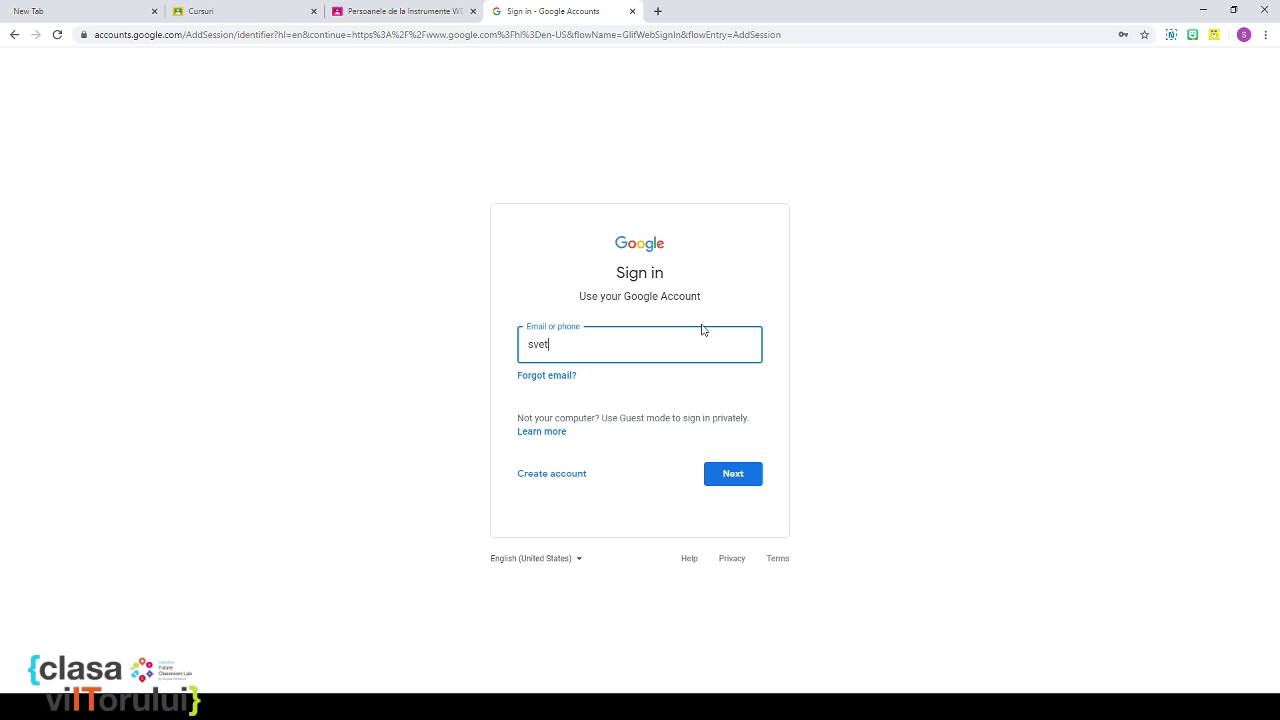
pyautogui.write('et')
pyautogui.click(713, 388)
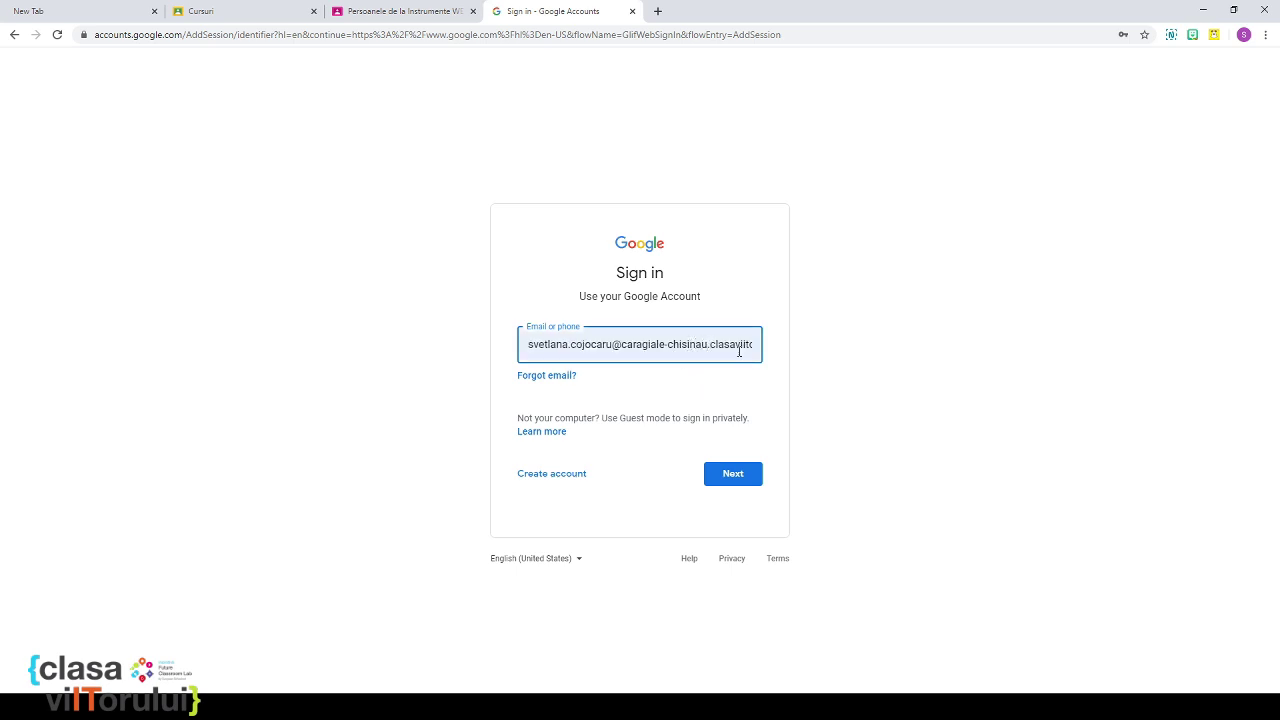
pyautogui.press('BackSpace')
pyautogui.press('BackSpace')
pyautogui.press('BackSpace')
pyautogui.press('BackSpace')
pyautogui.press('BackSpace')
pyautogui.press('BackSpace')
pyautogui.press('BackSpace')
pyautogui.press('BackSpace')
pyautogui.press('BackSpace')
pyautogui.press('BackSpace')
pyautogui.press('BackSpace')
pyautogui.press('BackSpace')
pyautogui.press('BackSpace')
pyautogui.press('BackSpace')
pyautogui.press('BackSpace')
pyautogui.press('BackSpace')
pyautogui.press('BackSpace')
pyautogui.press('BackSpace')
pyautogui.press('BackSpace')
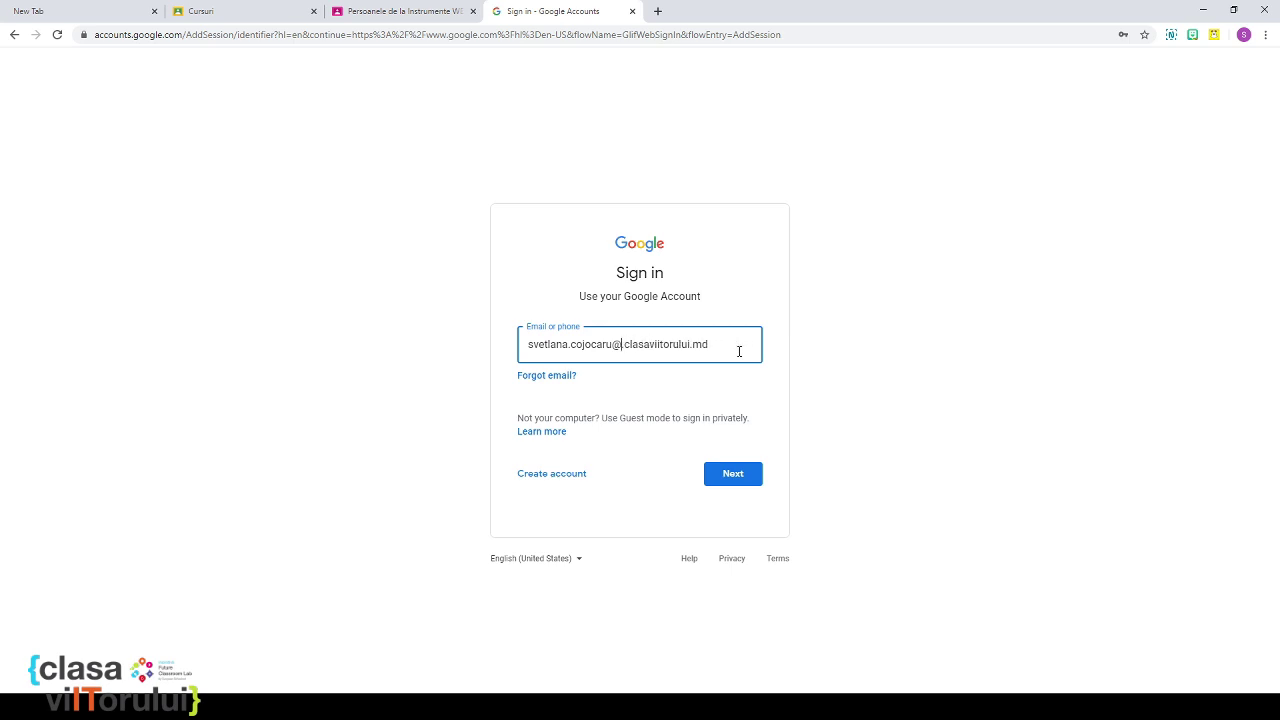
pyautogui.write('test.')
pyautogui.click(733, 477)
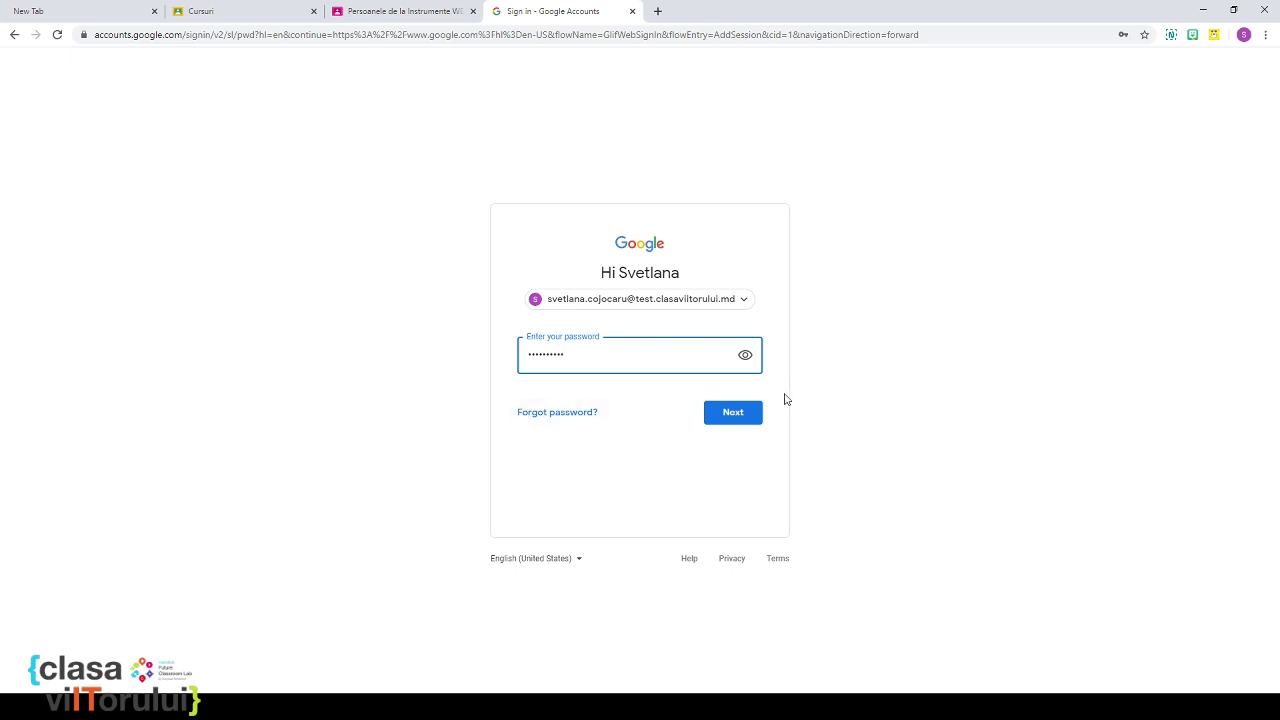
pyautogui.click(757, 418)
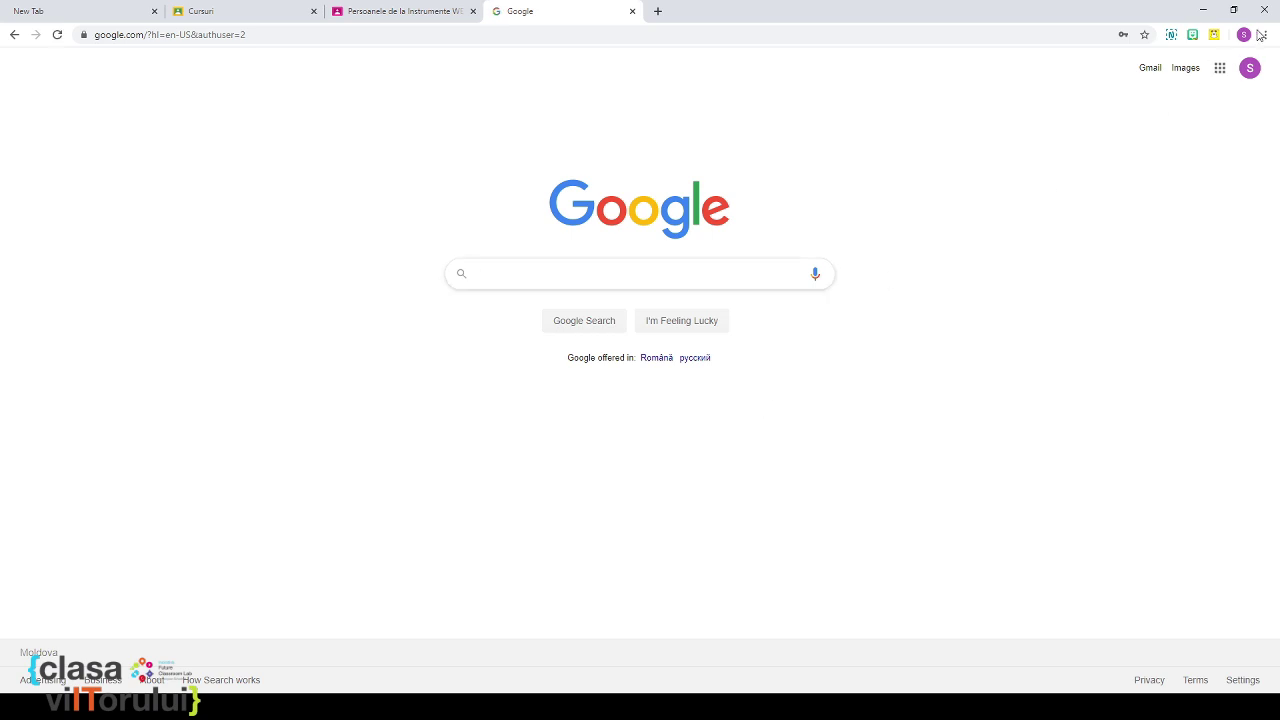
# Step: Open the 'Invitație la curs' email in the student's Gmail and accept it with PARTICIPAȚI
pyautogui.click(1220, 68)
pyautogui.click(1145, 149)
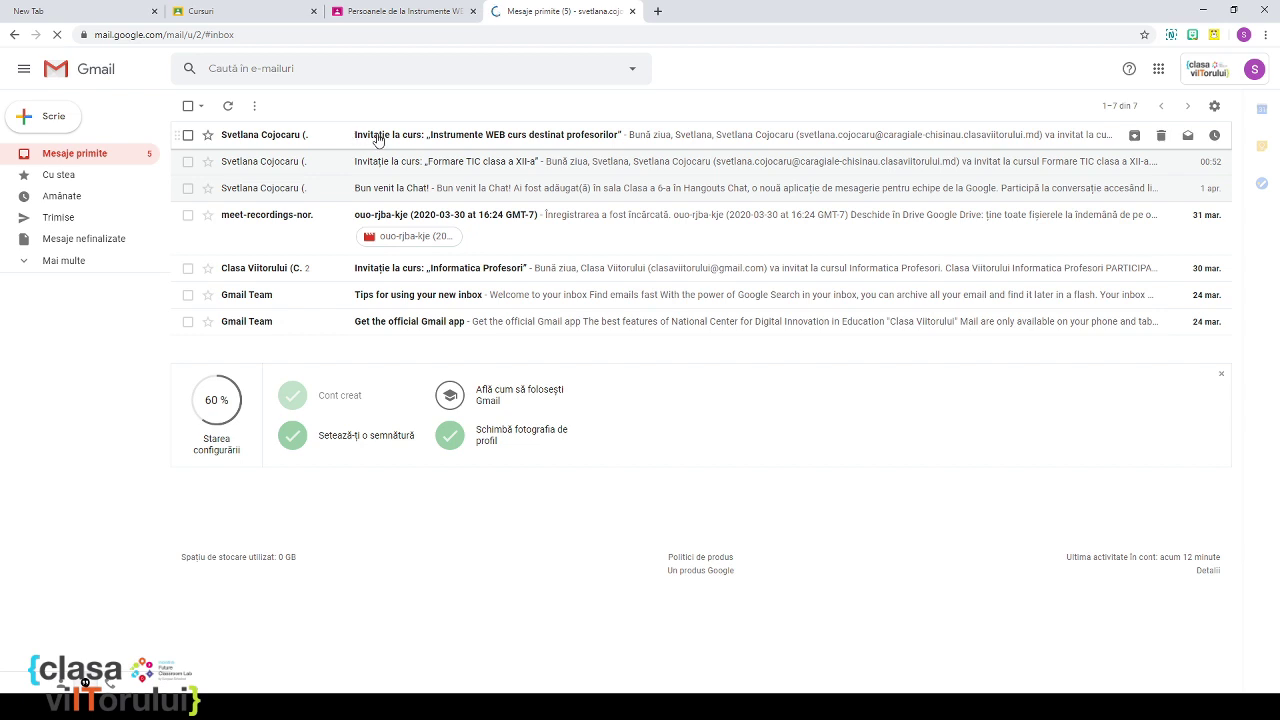
pyautogui.click(378, 139)
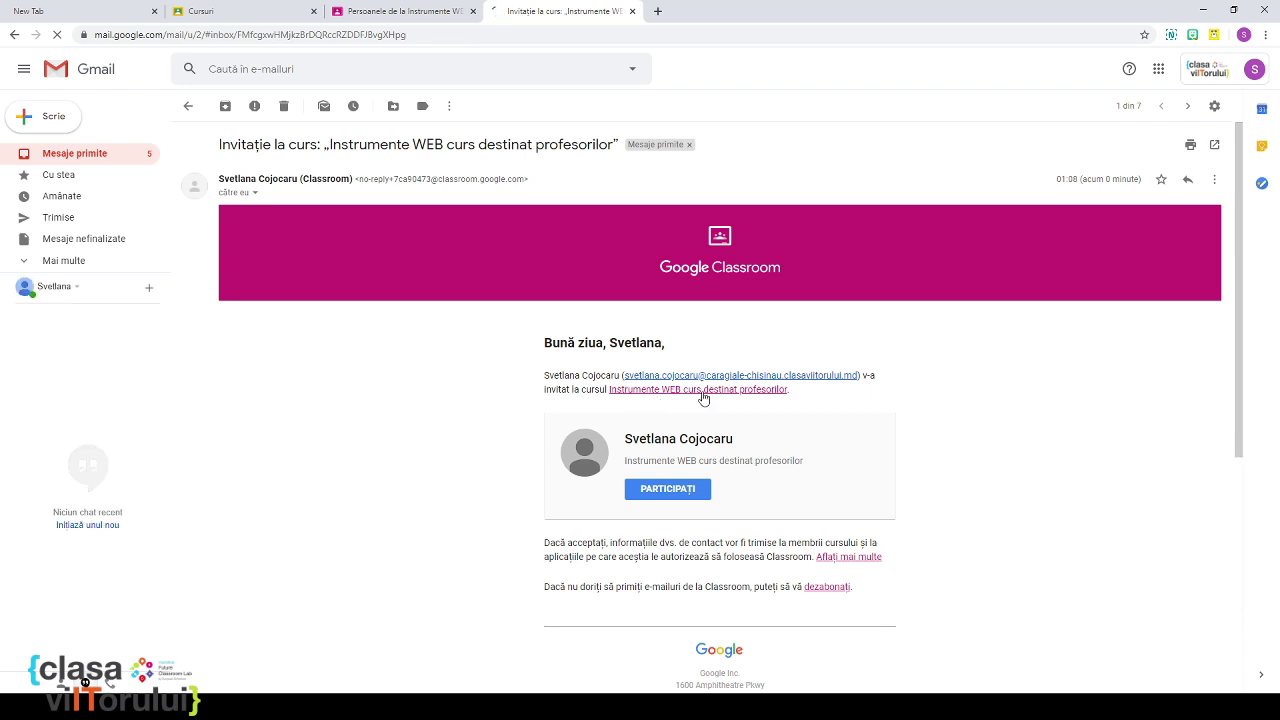
pyautogui.scroll(-2, 760, 440)
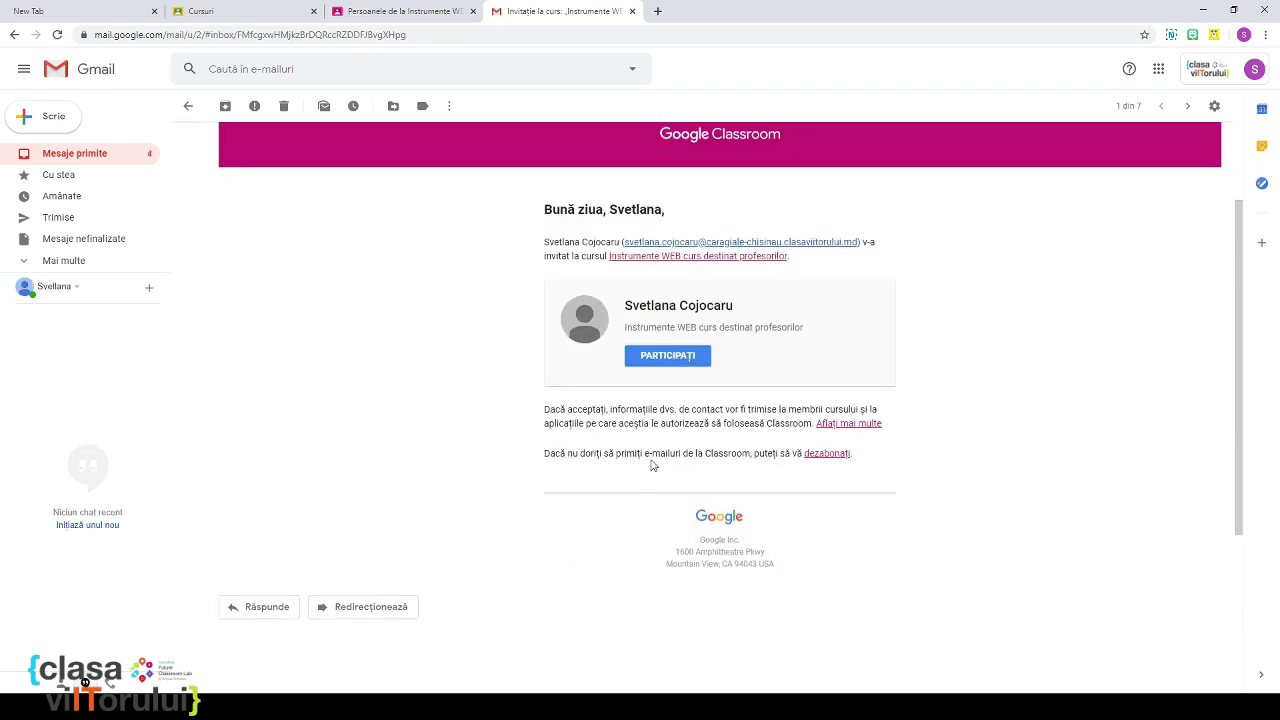
pyautogui.click(667, 356)
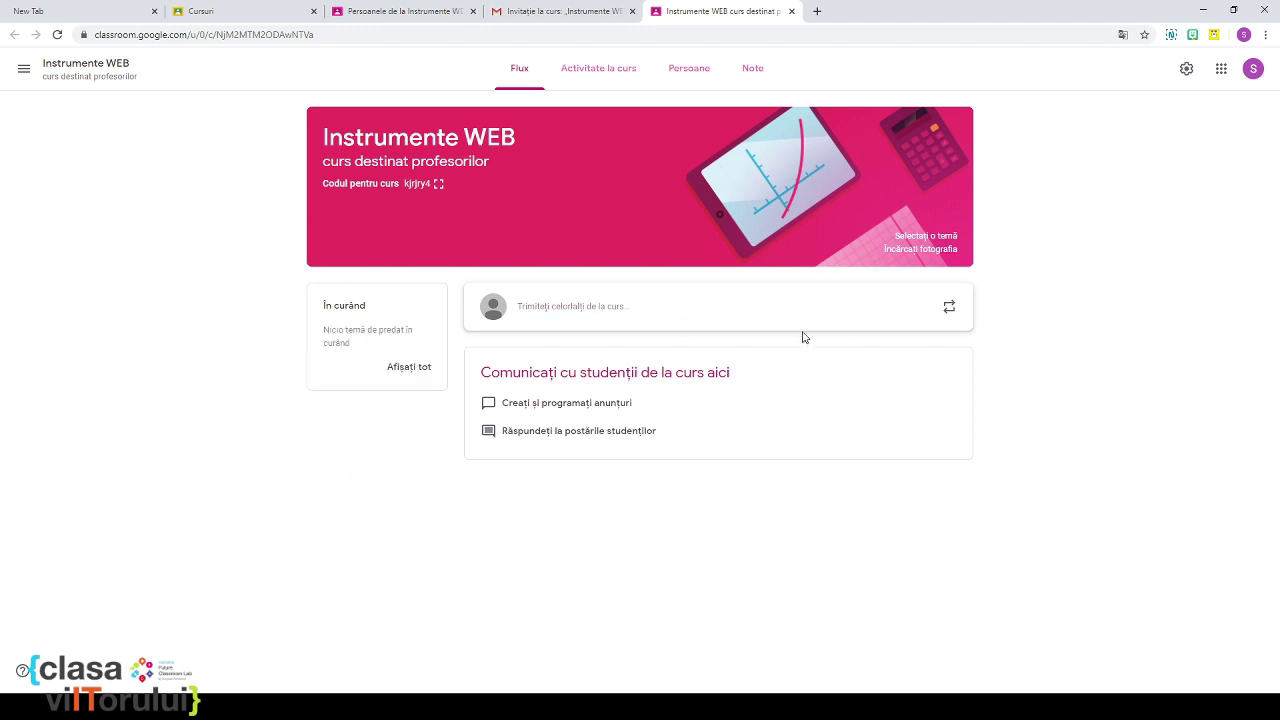
# Step: Switch to the student test account and accept the Instrumente WEB invitation
pyautogui.click(1259, 73)
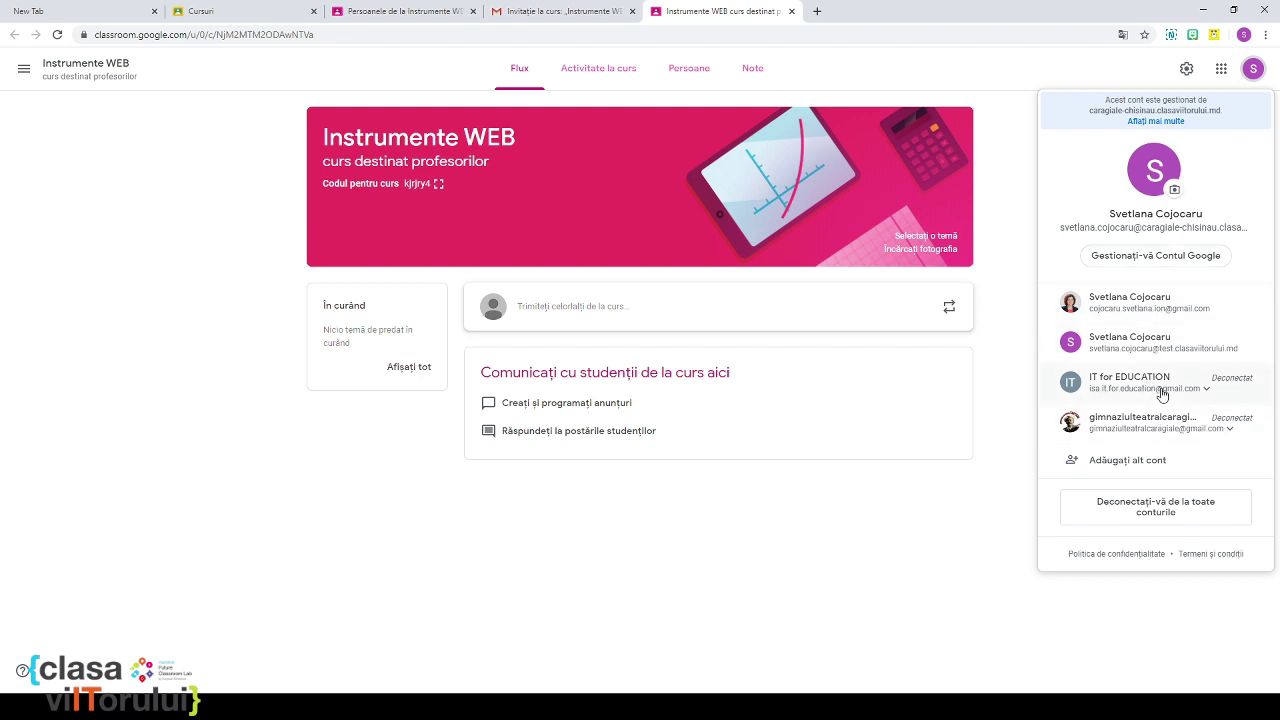
pyautogui.click(1166, 343)
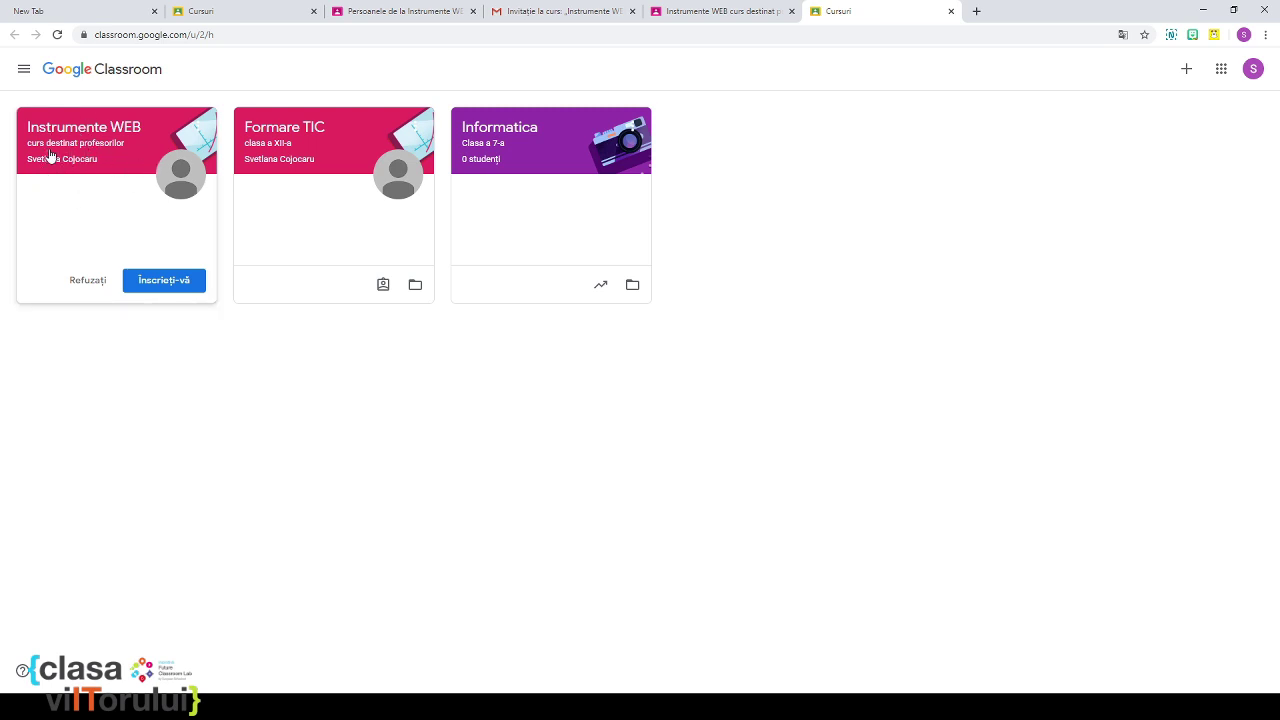
pyautogui.click(166, 287)
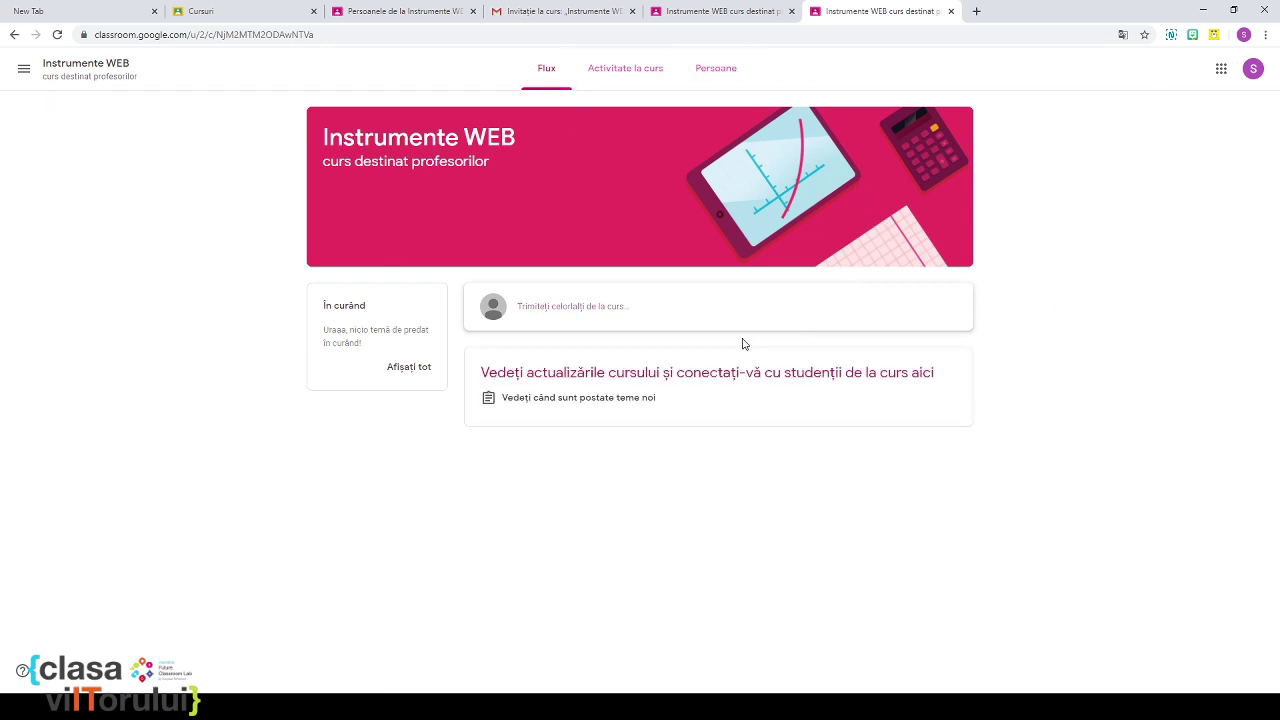
# Step: Browse the Activitate la curs, Persoane and Flux tabs, then open Instrumente WEB from the teacher's list
pyautogui.click(623, 78)
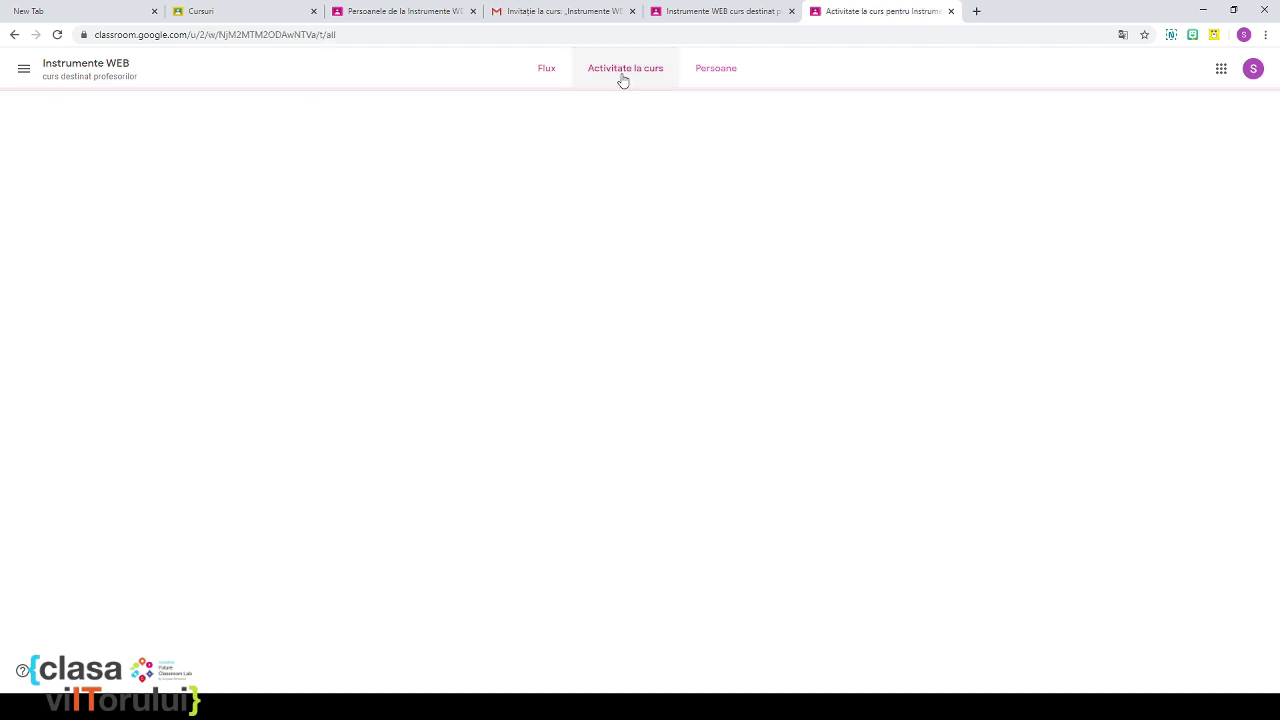
pyautogui.click(699, 76)
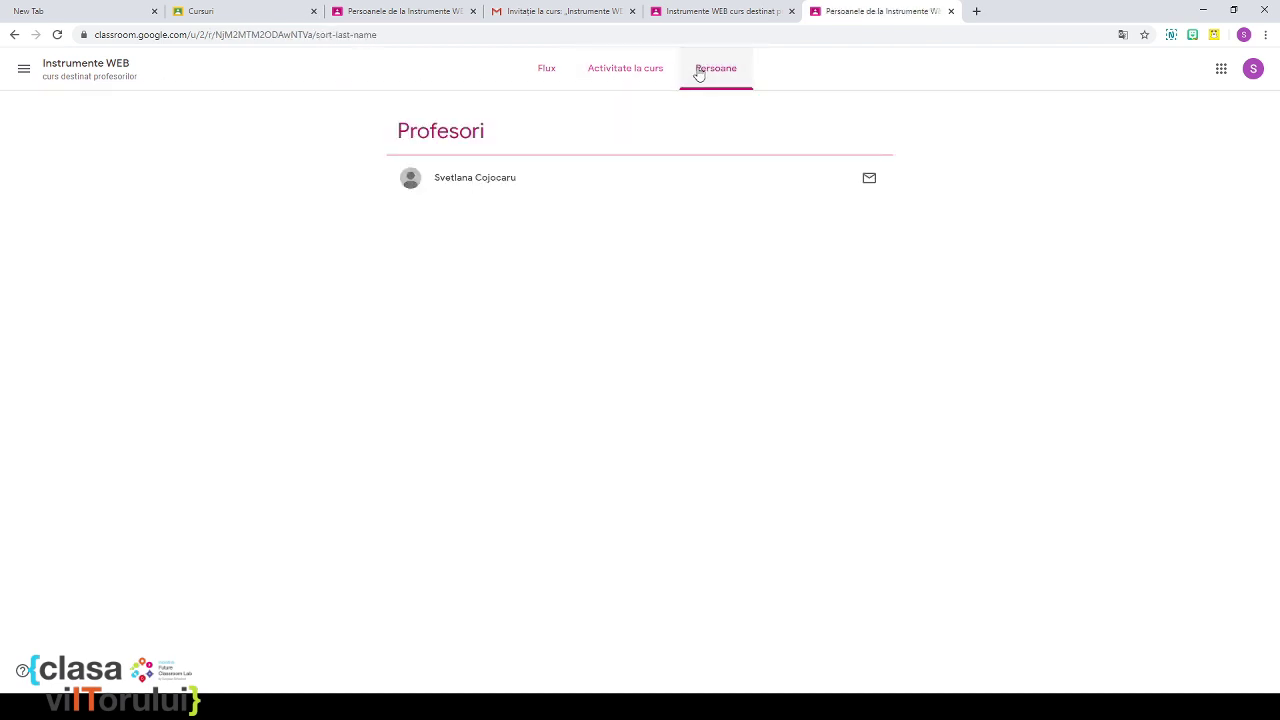
pyautogui.click(555, 79)
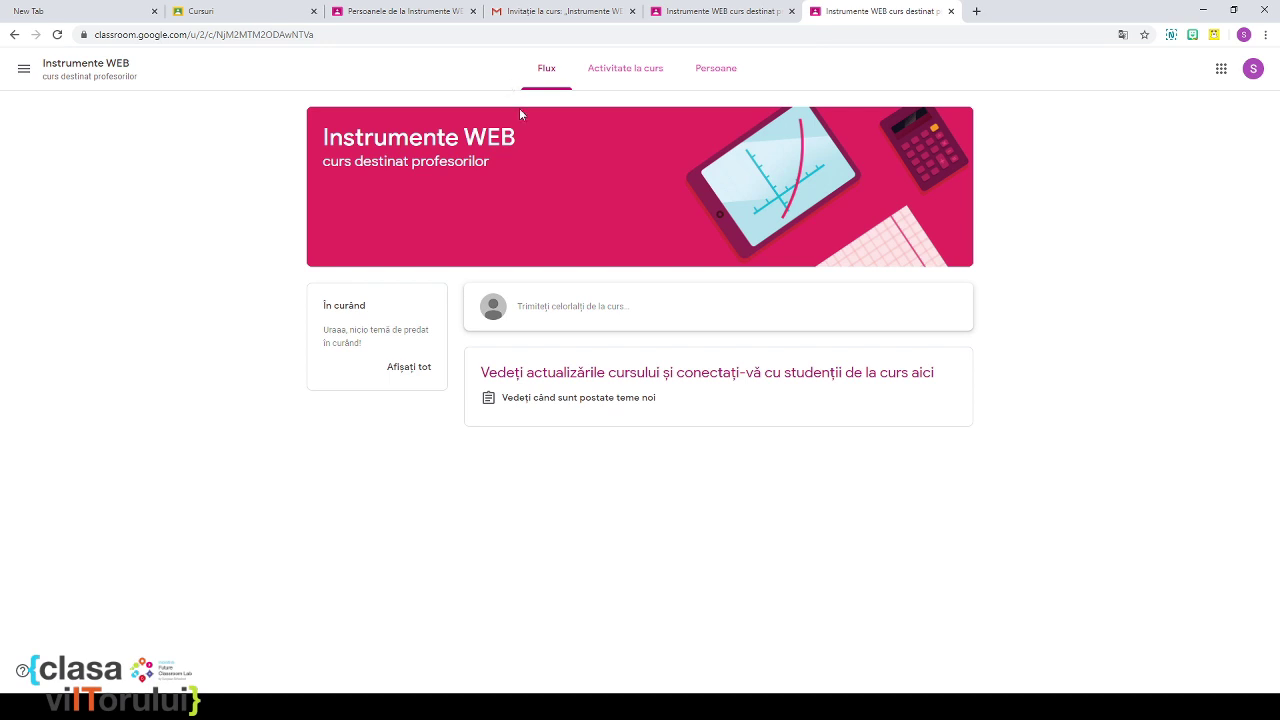
pyautogui.click(258, 12)
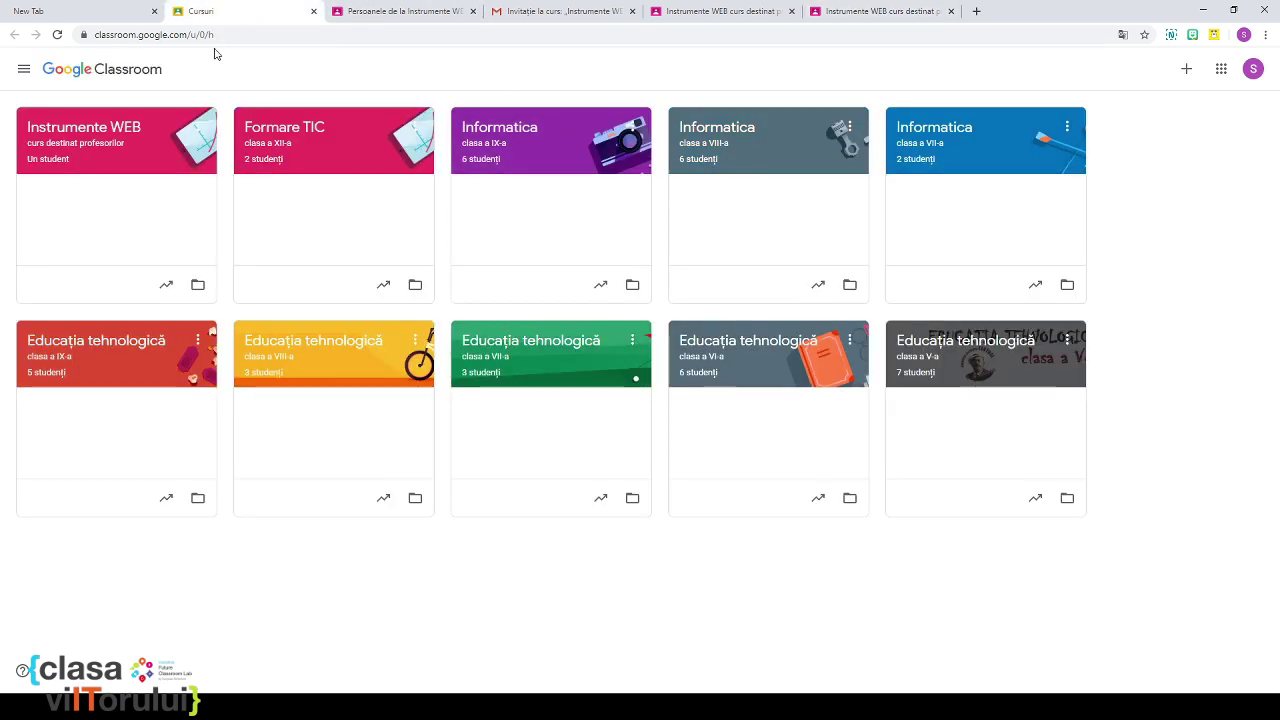
pyautogui.click(140, 168)
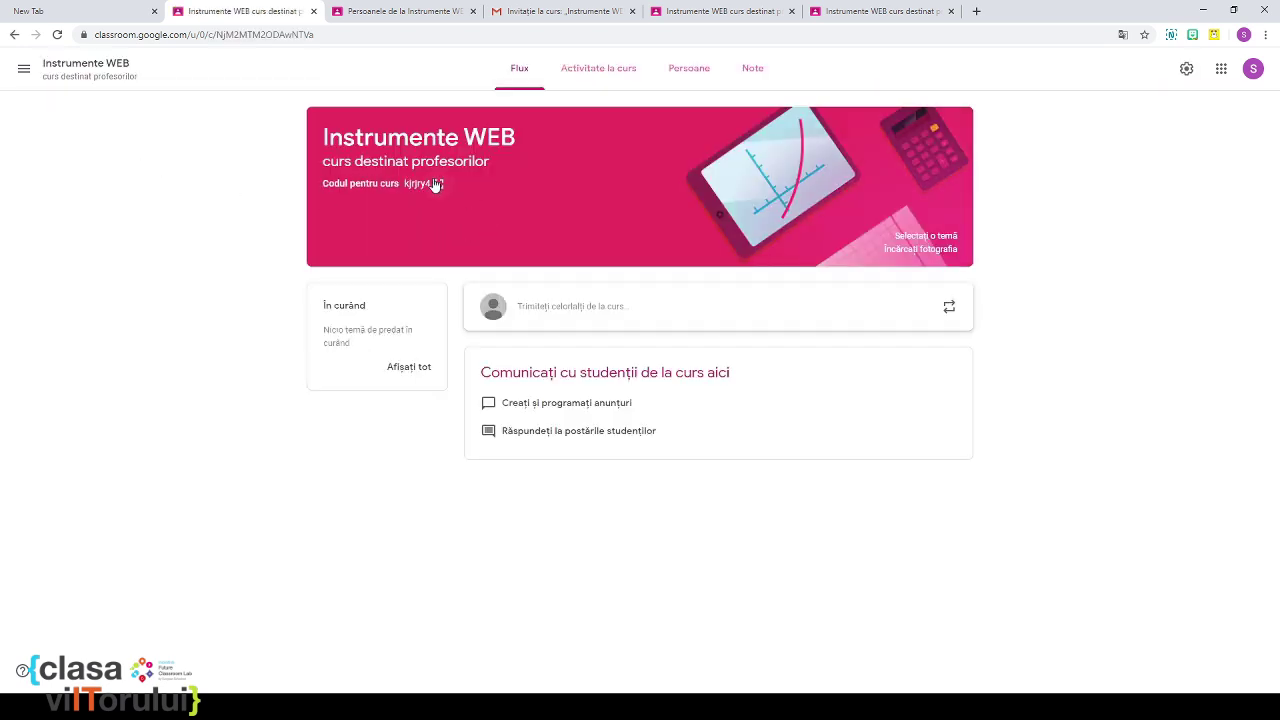
# Step: Show the Instrumente WEB class code enlarged, select it for copying, and open a new browser tab
pyautogui.click(438, 184)
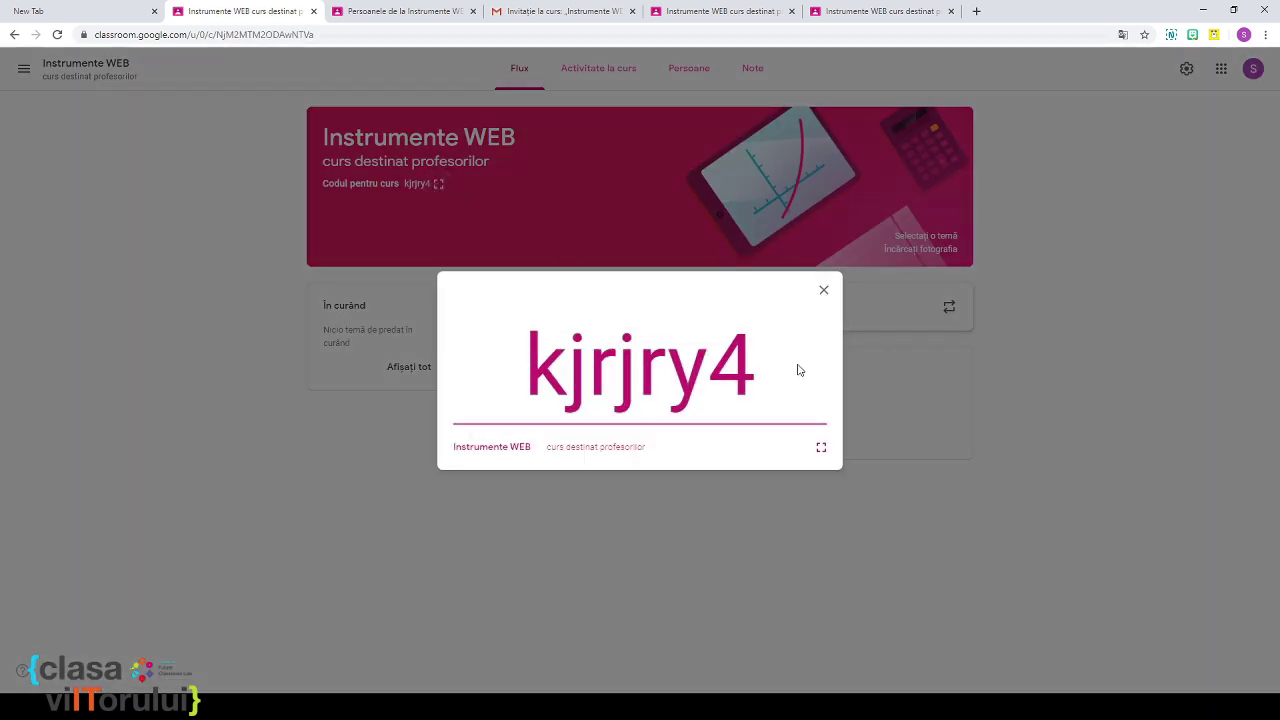
pyautogui.moveTo(805, 368); pyautogui.dragTo(511, 374)
pyautogui.hotkey('ctrl', 'c')
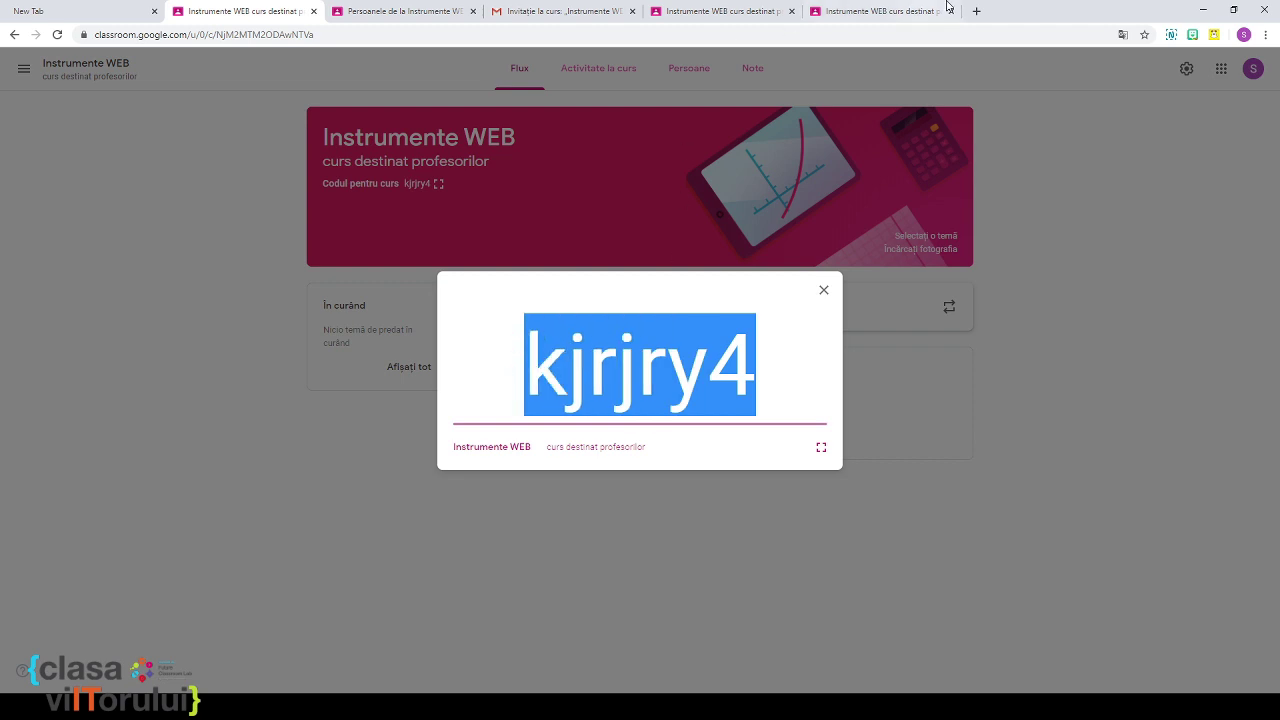
pyautogui.click(976, 11)
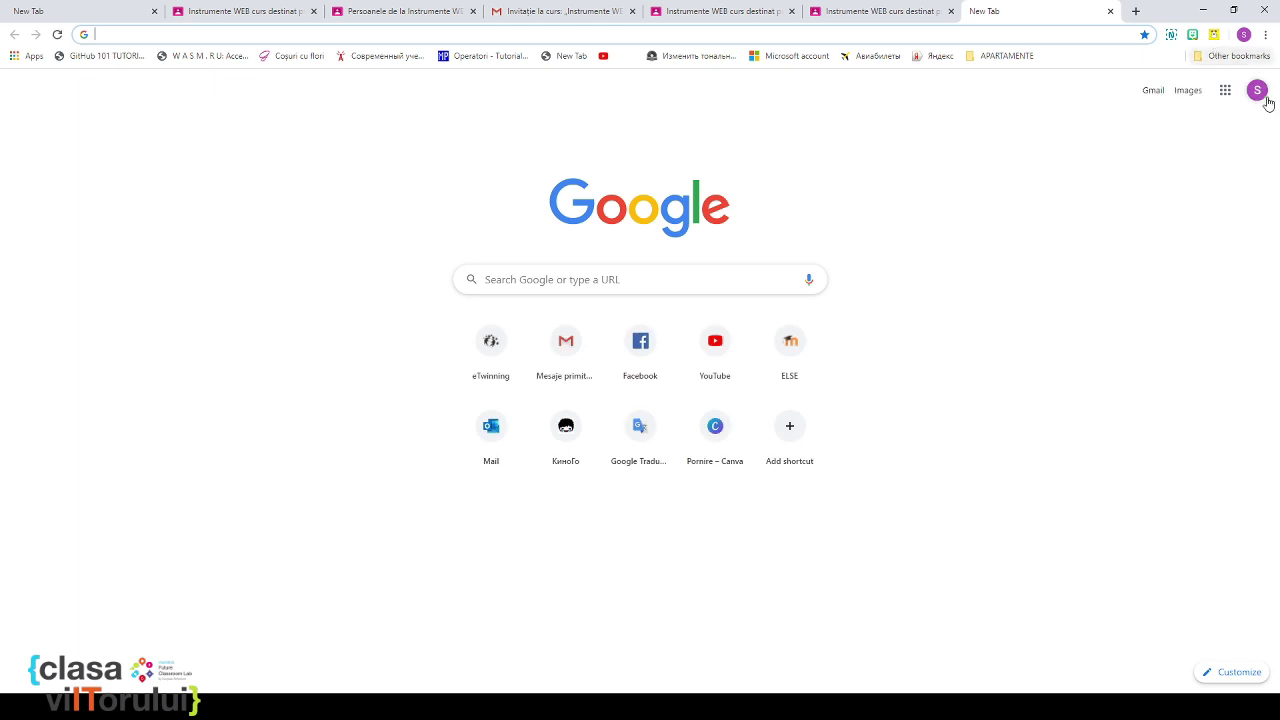
pyautogui.click(1257, 90)
# Step: Switch to another Google account, open its Gmail, then launch Google Classroom from the apps grid
pyautogui.click(1188, 318)
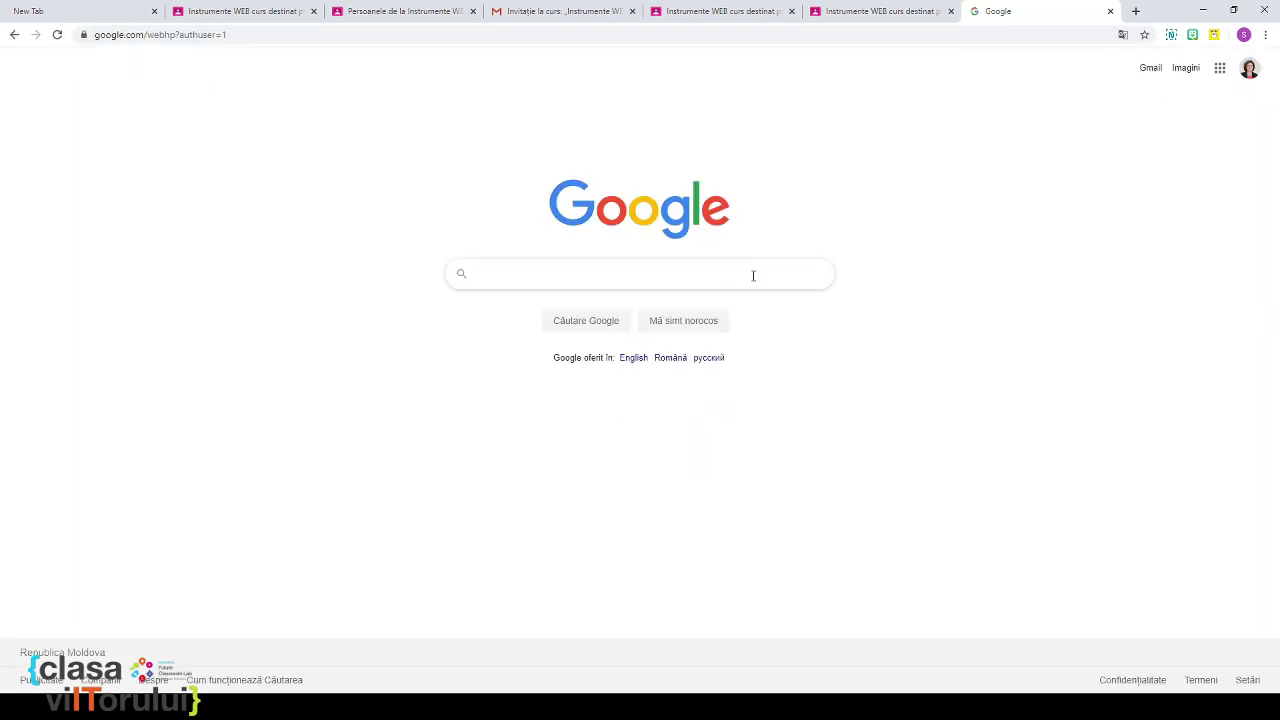
pyautogui.click(1220, 68)
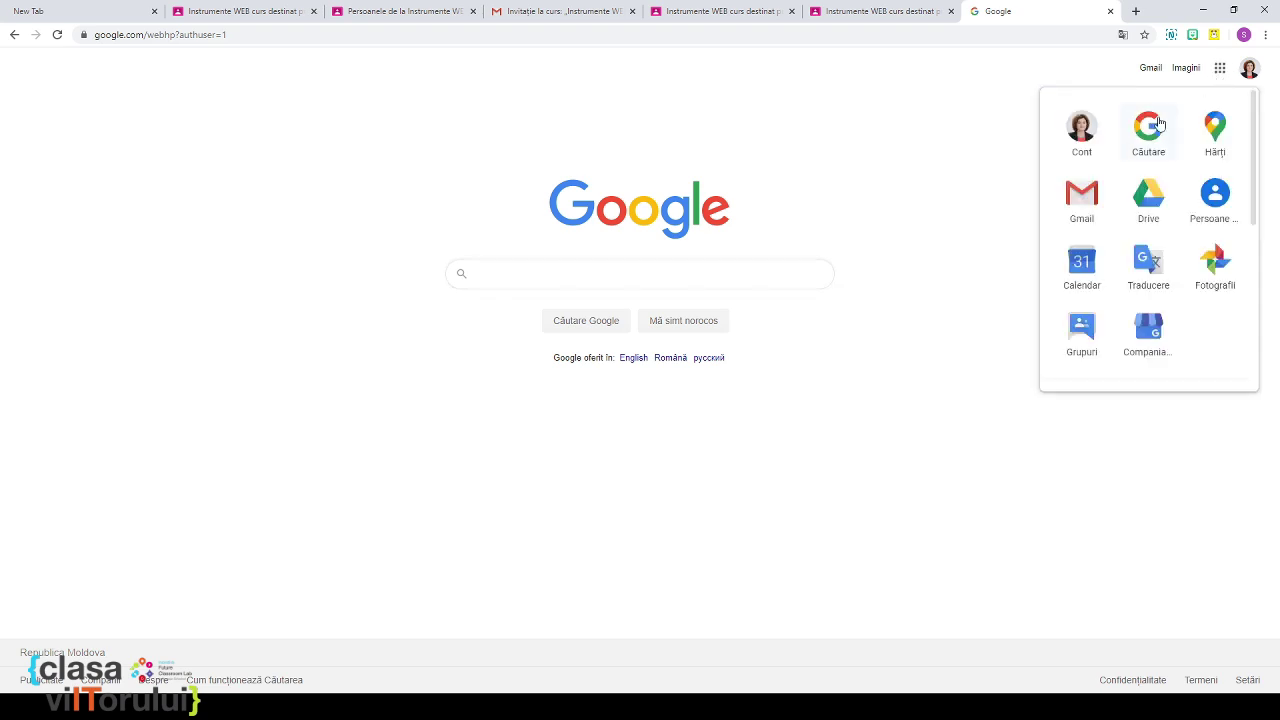
pyautogui.click(1083, 212)
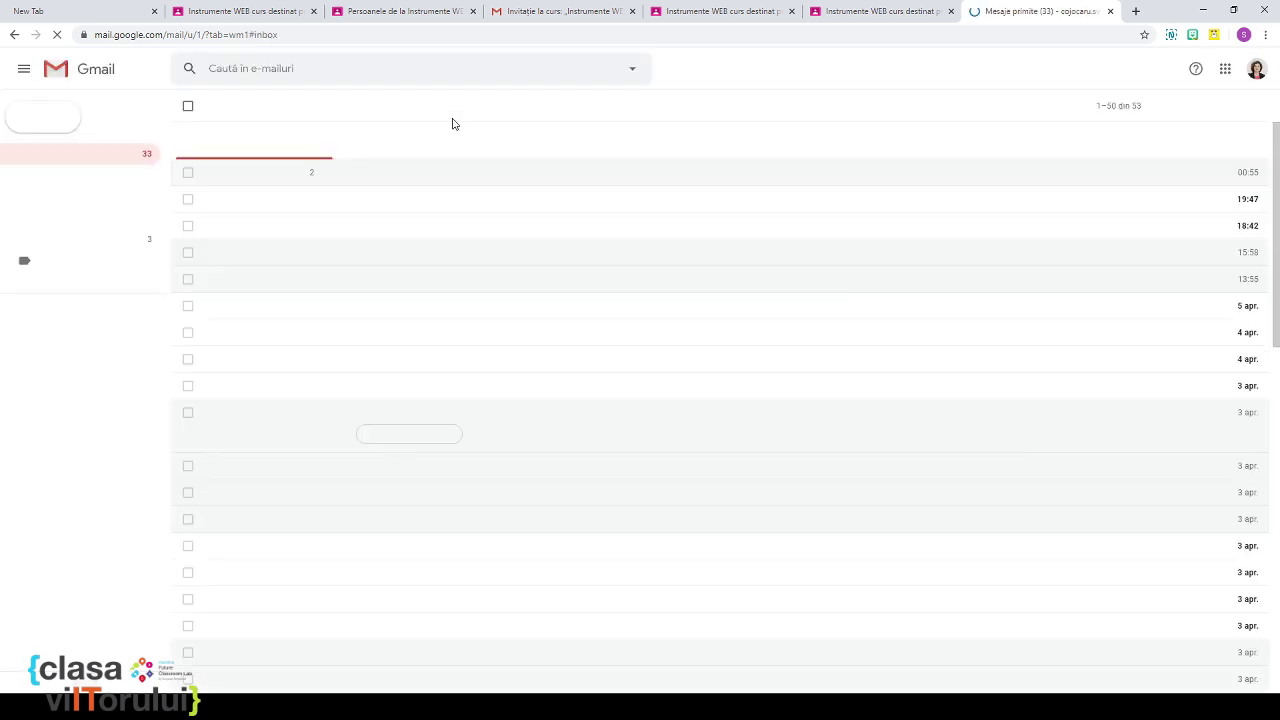
pyautogui.click(1229, 70)
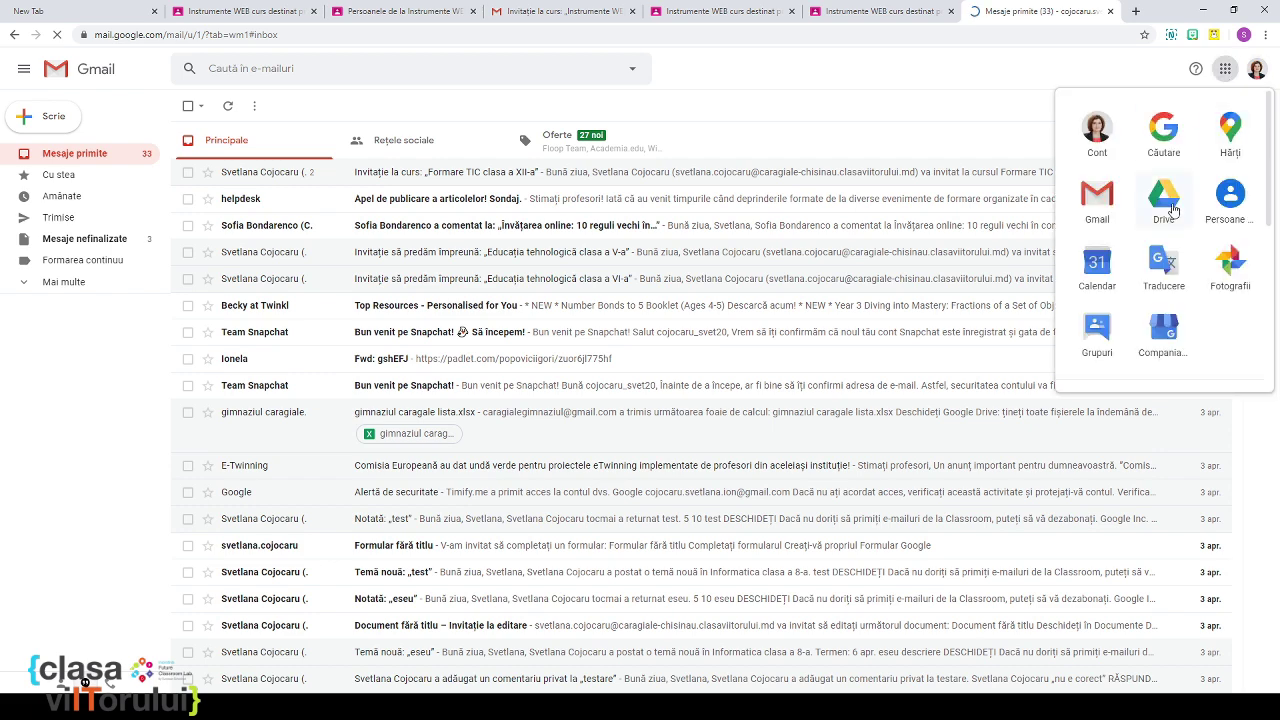
pyautogui.scroll(-3, 1170, 210)
pyautogui.click(1231, 224)
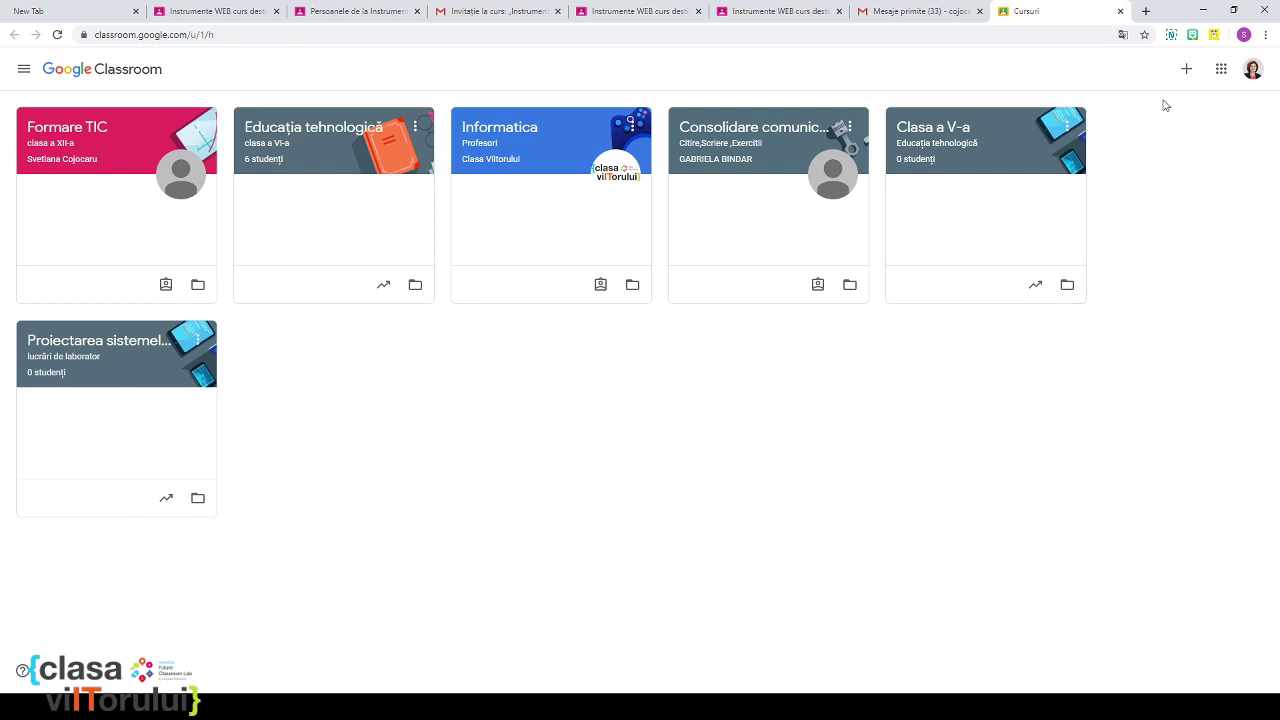
# Step: Join Instrumente WEB from the second account by pasting the copied class code
pyautogui.click(1185, 71)
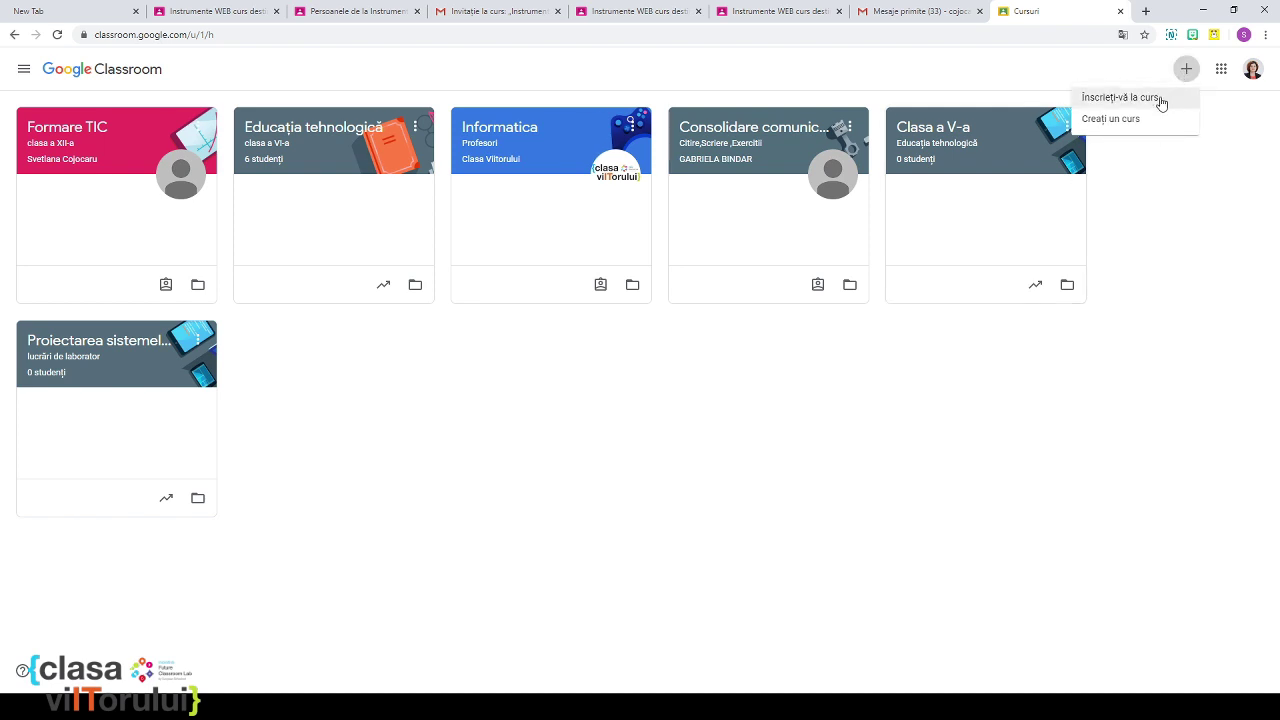
pyautogui.click(1158, 97)
pyautogui.hotkey('ctrl', 'v')
pyautogui.click(711, 431)
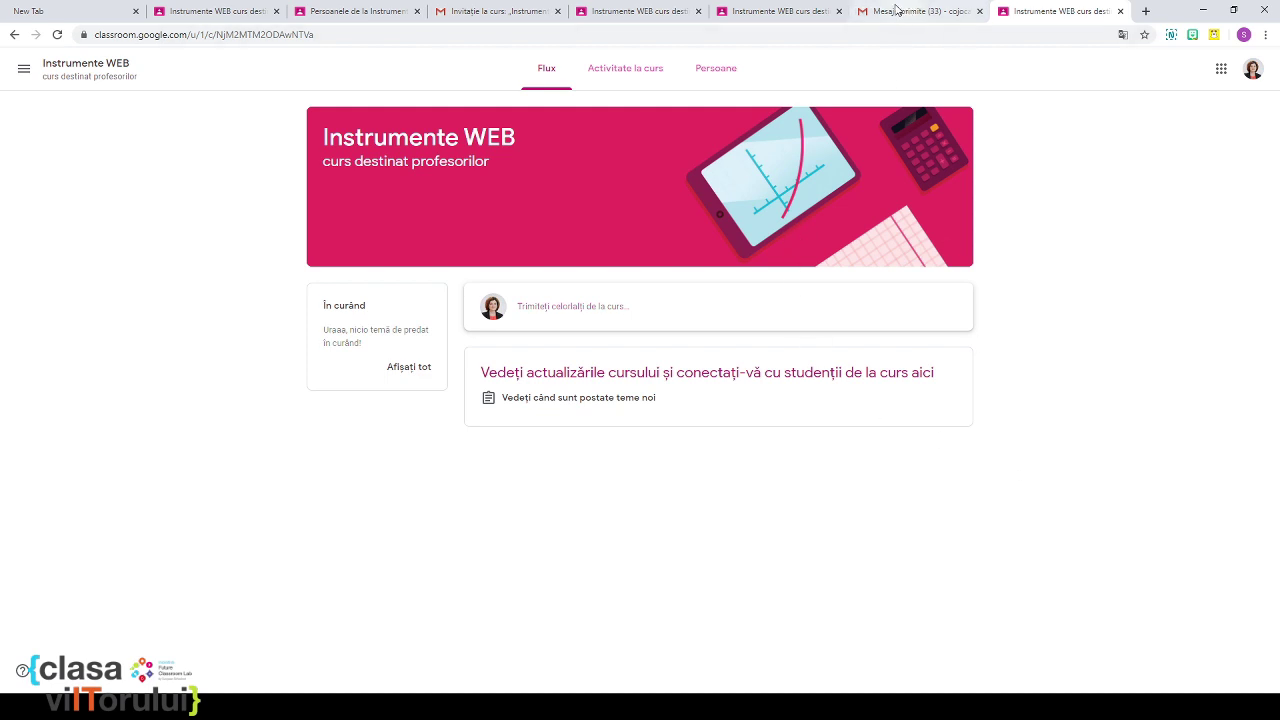
# Step: Check the teacher's Persoane page listing two students, then return to the Flux page
pyautogui.click(770, 18)
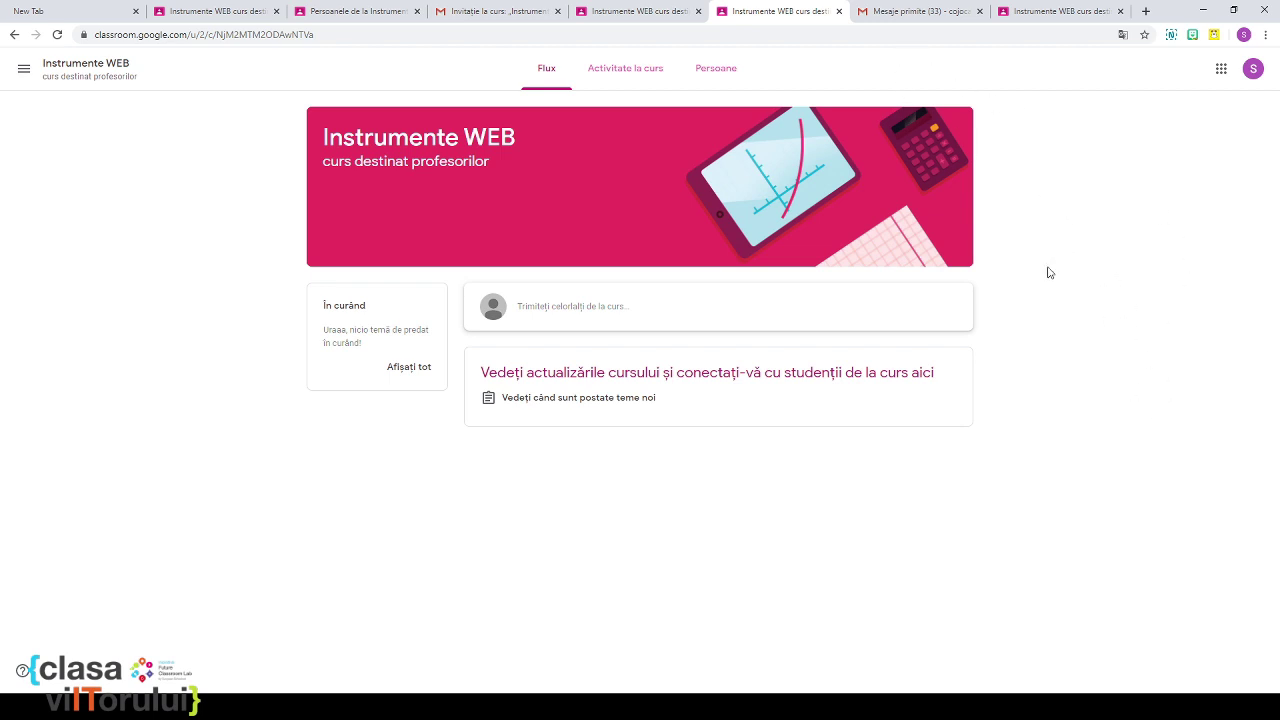
pyautogui.click(896, 14)
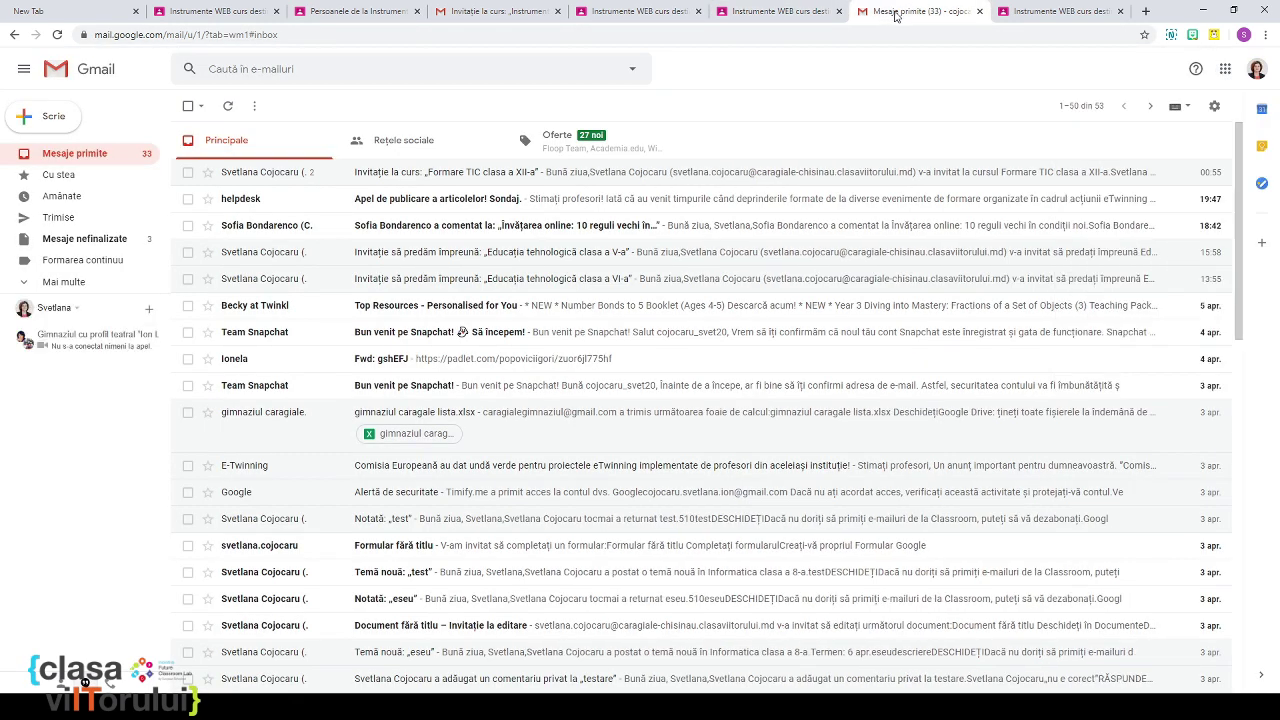
pyautogui.click(500, 16)
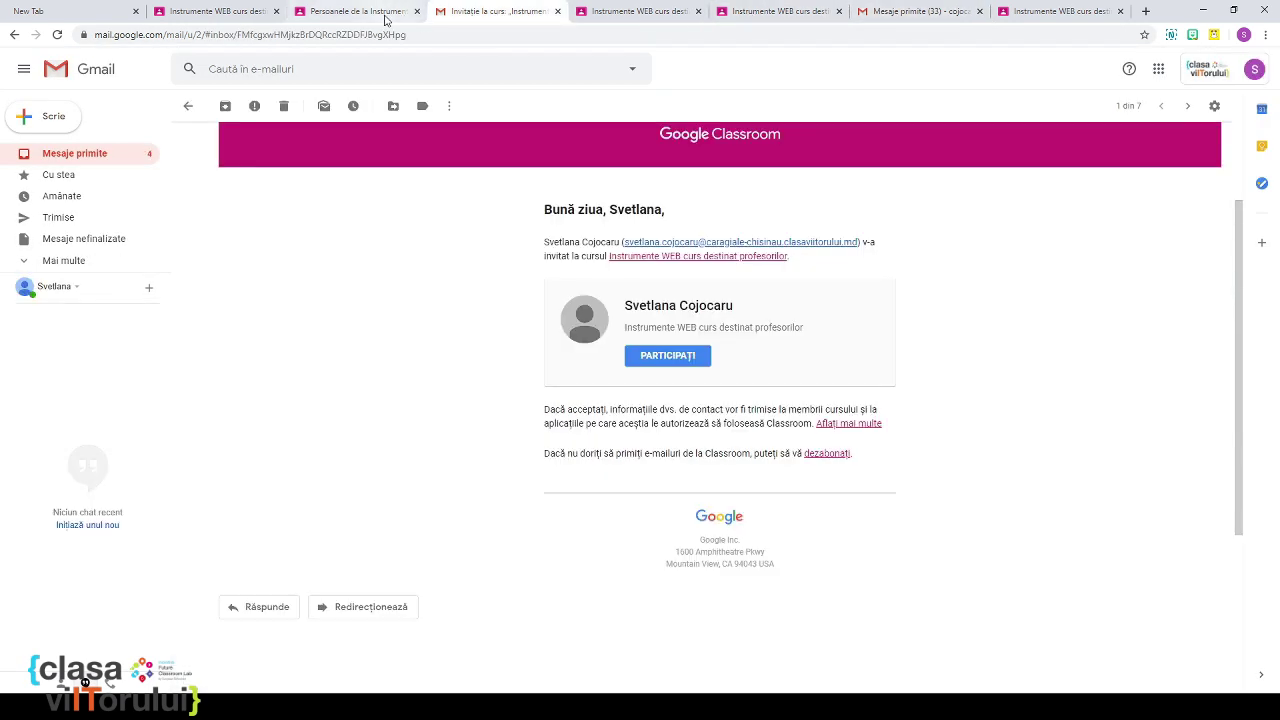
pyautogui.click(388, 16)
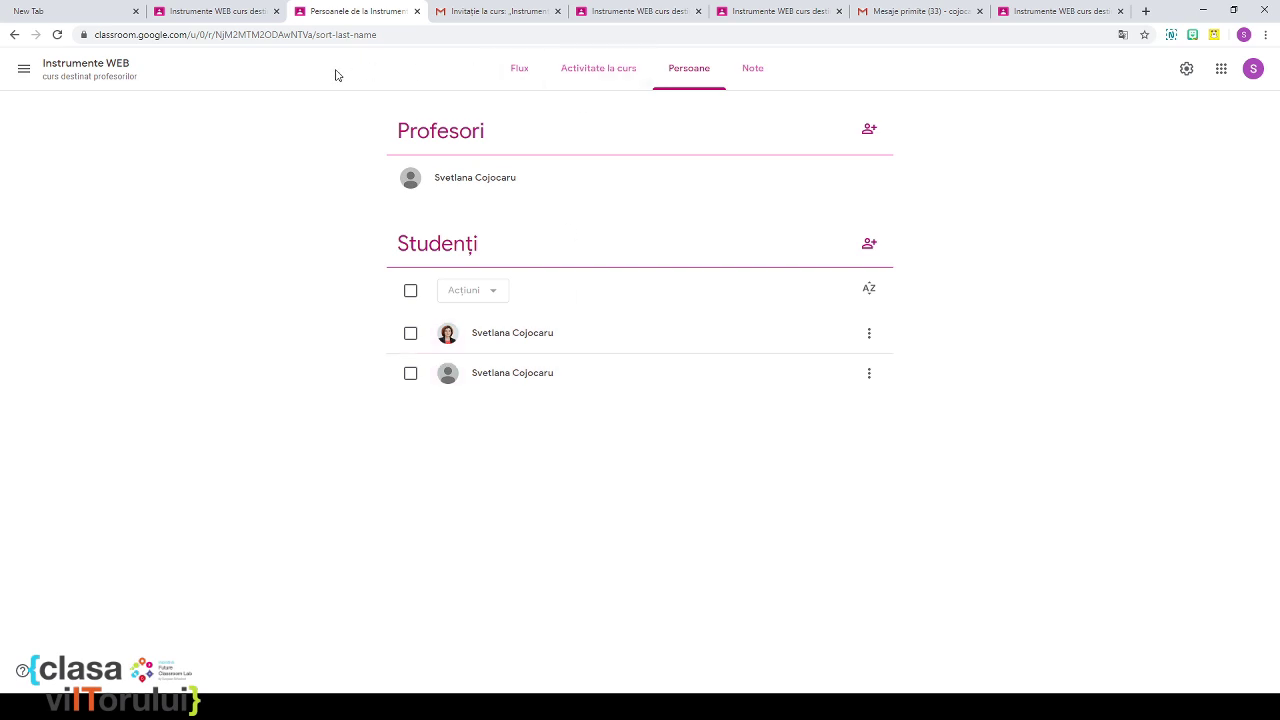
pyautogui.click(126, 77)
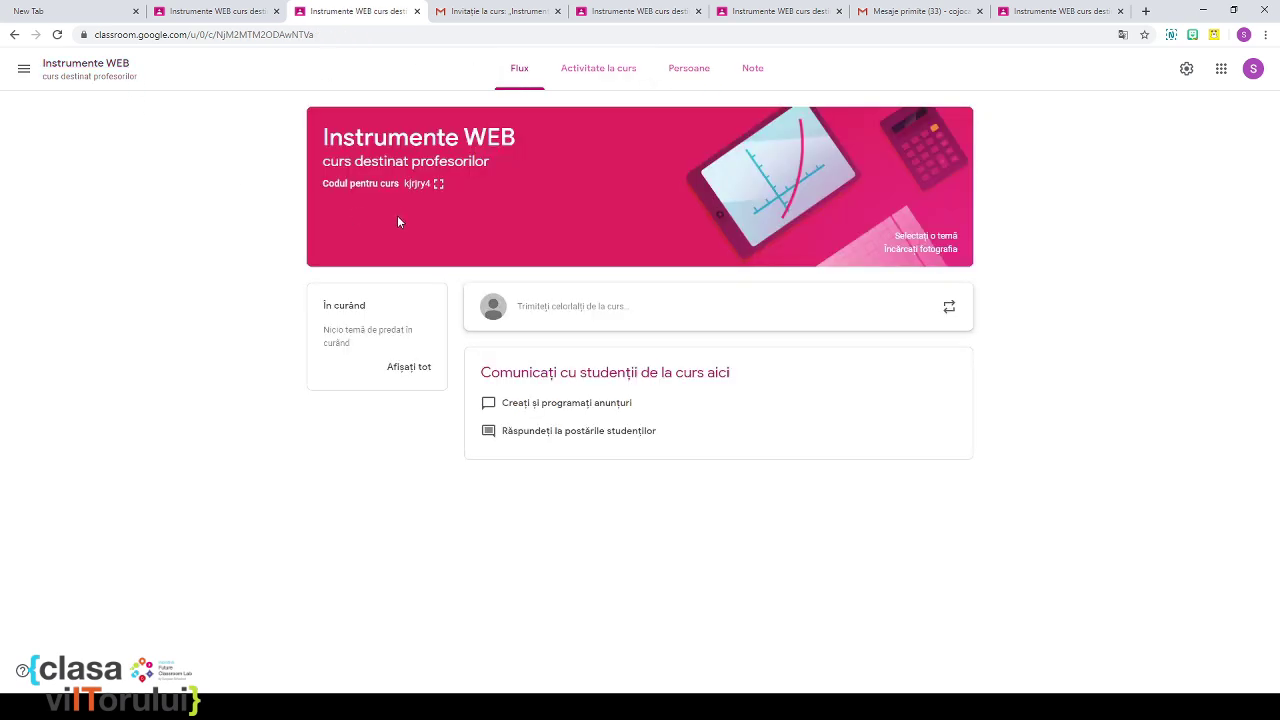
# Step: Reopen Instrumente WEB to select its class code, then go back to the Cursuri list
pyautogui.click(23, 70)
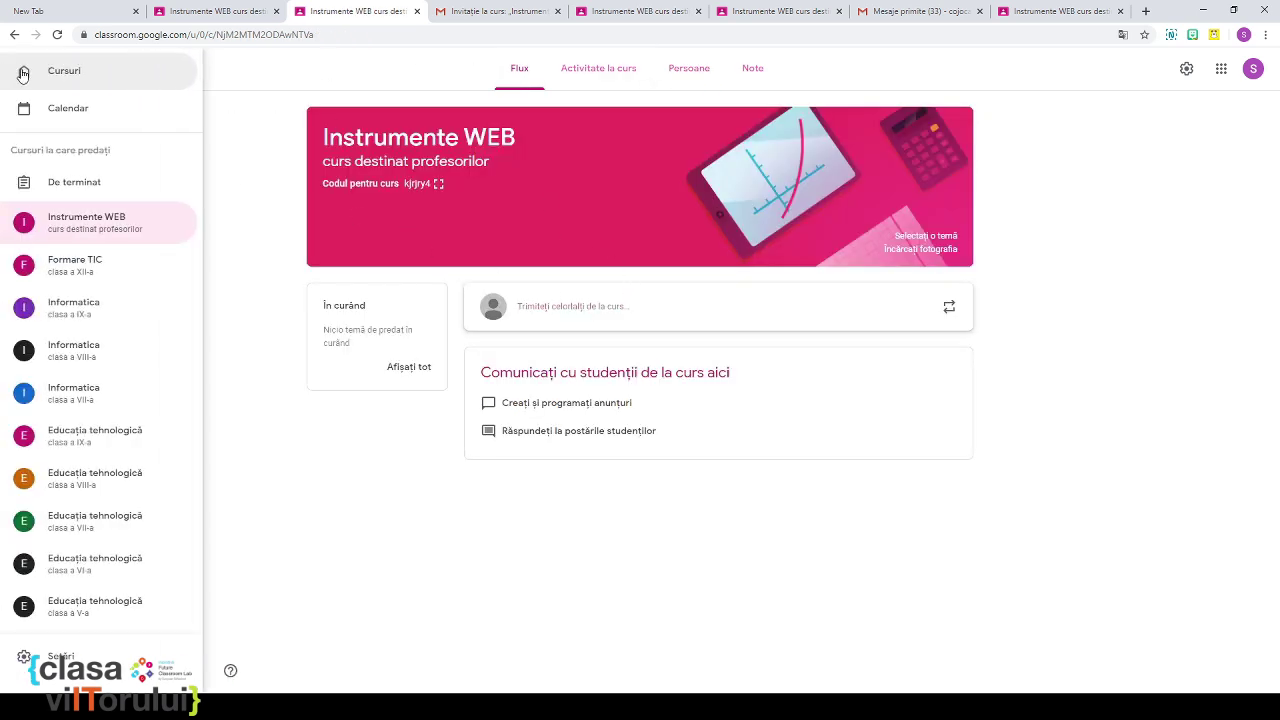
pyautogui.click(43, 70)
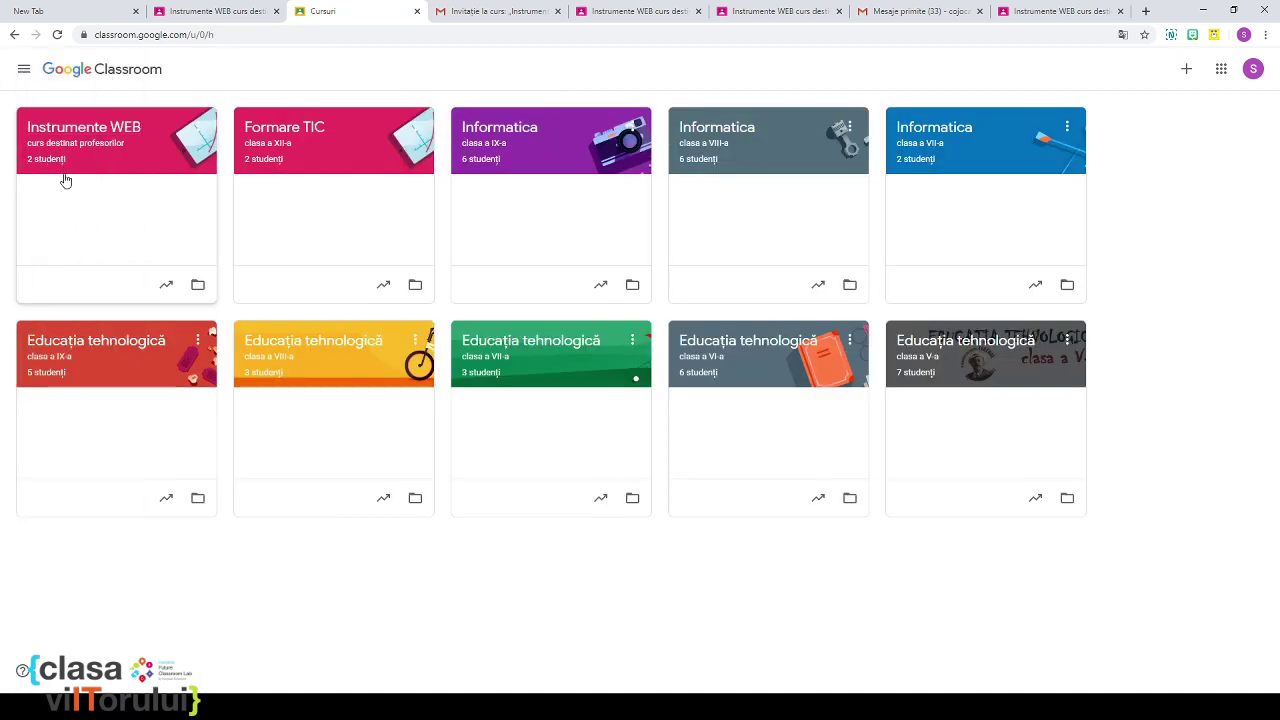
pyautogui.click(74, 134)
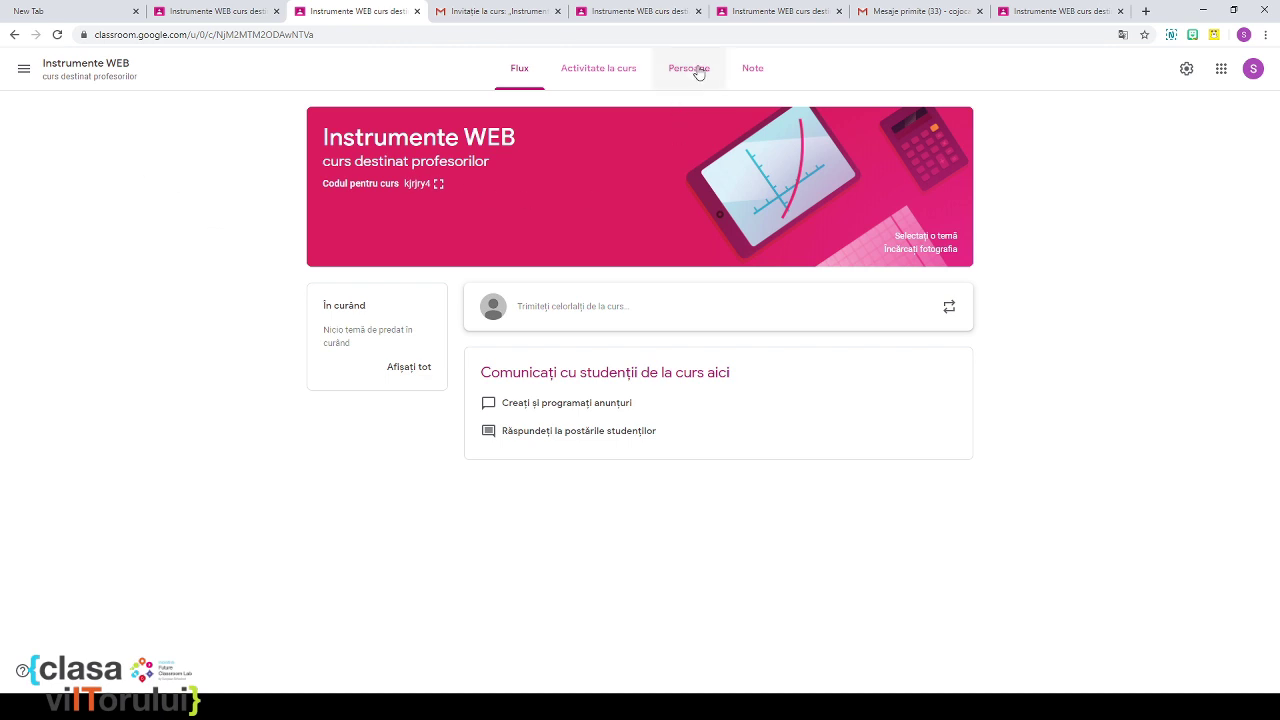
pyautogui.doubleClick(406, 183)
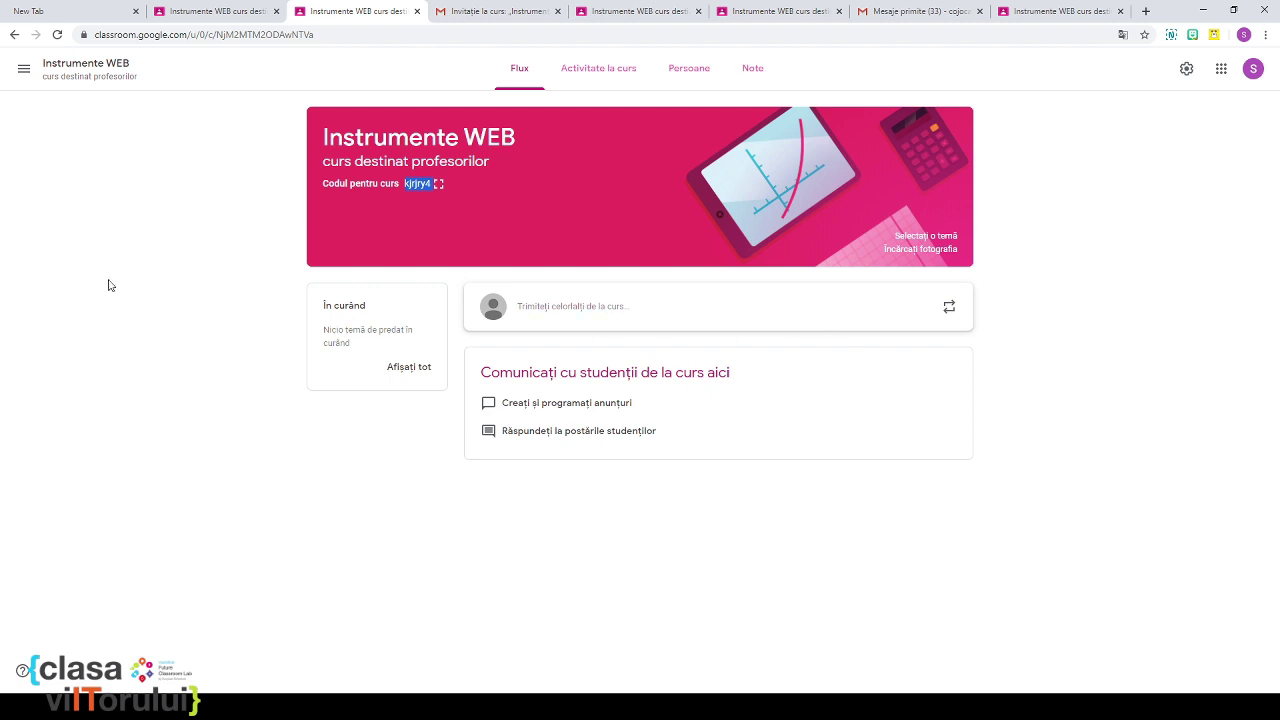
pyautogui.click(22, 72)
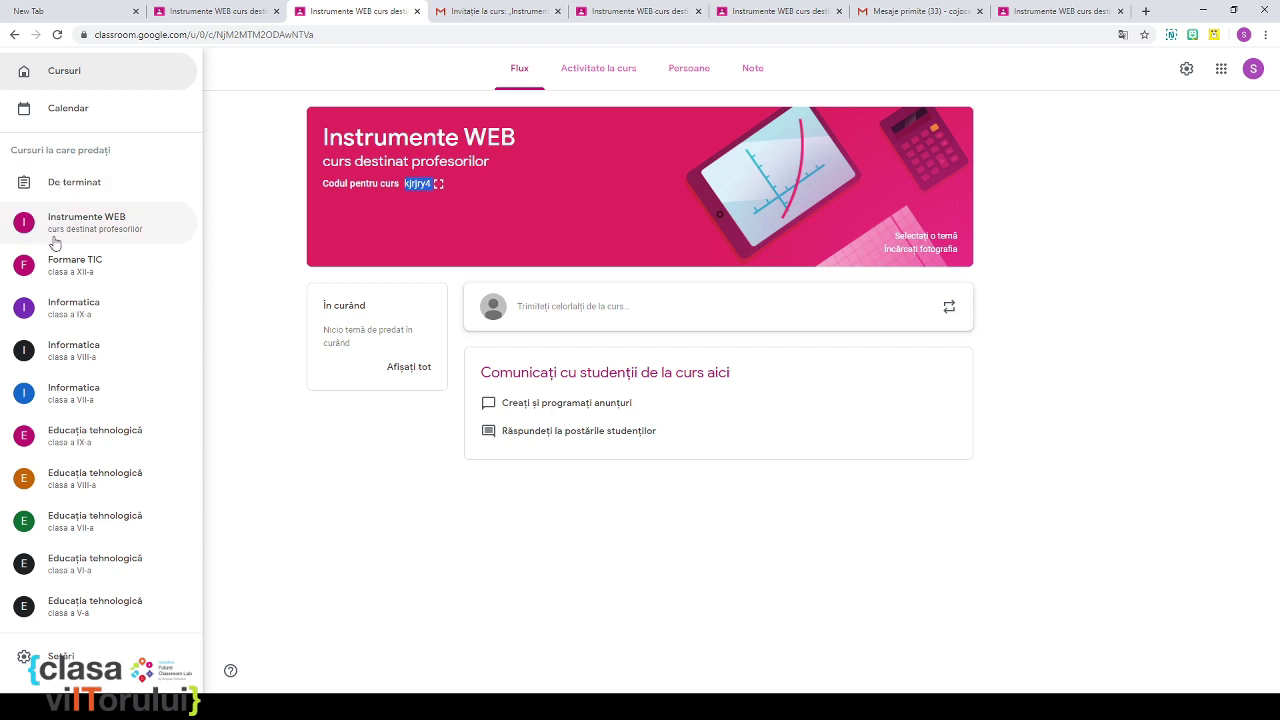
pyautogui.click(58, 73)
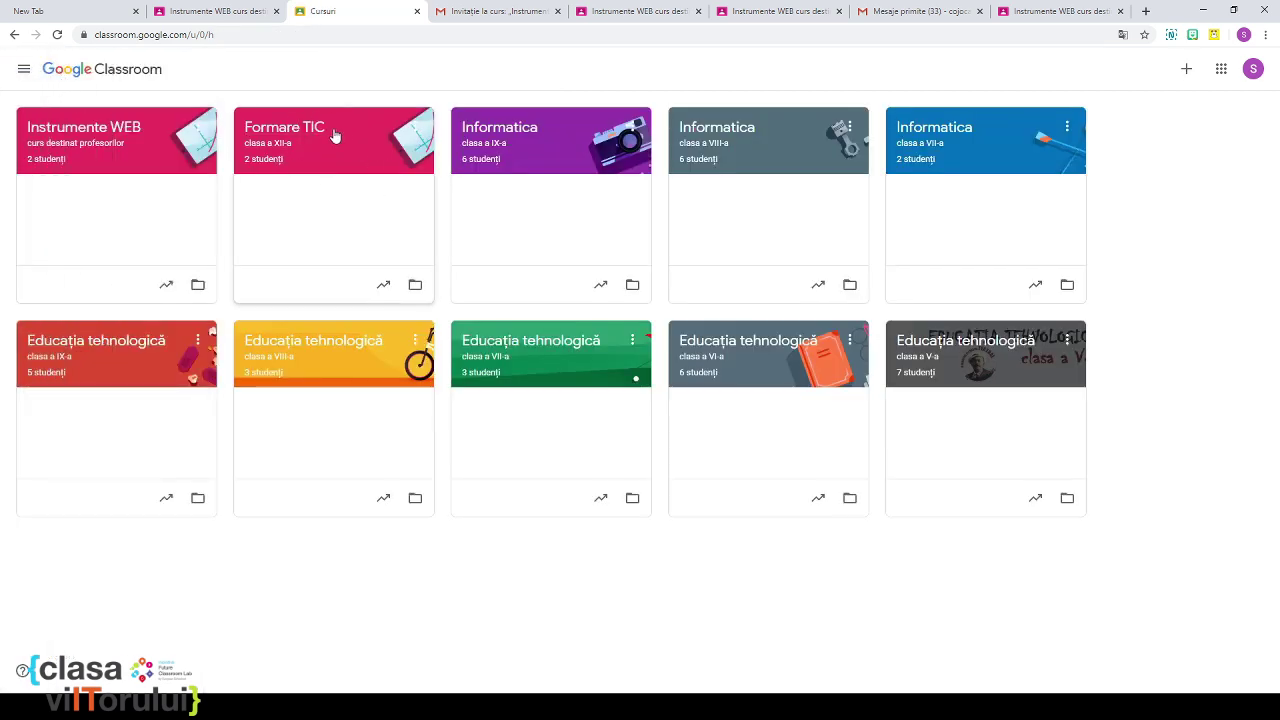
# Step: Archive the Formare TIC course from its card menu, confirming Arhivați
pyautogui.click(418, 130)
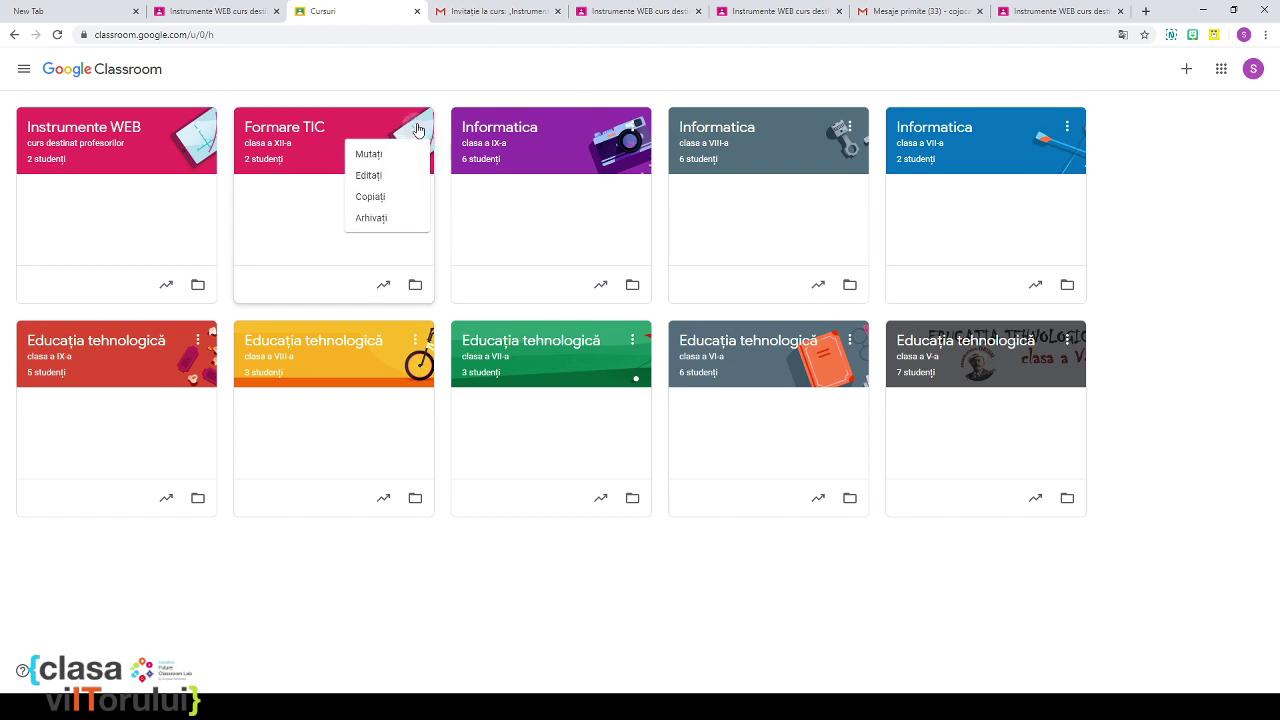
pyautogui.click(370, 219)
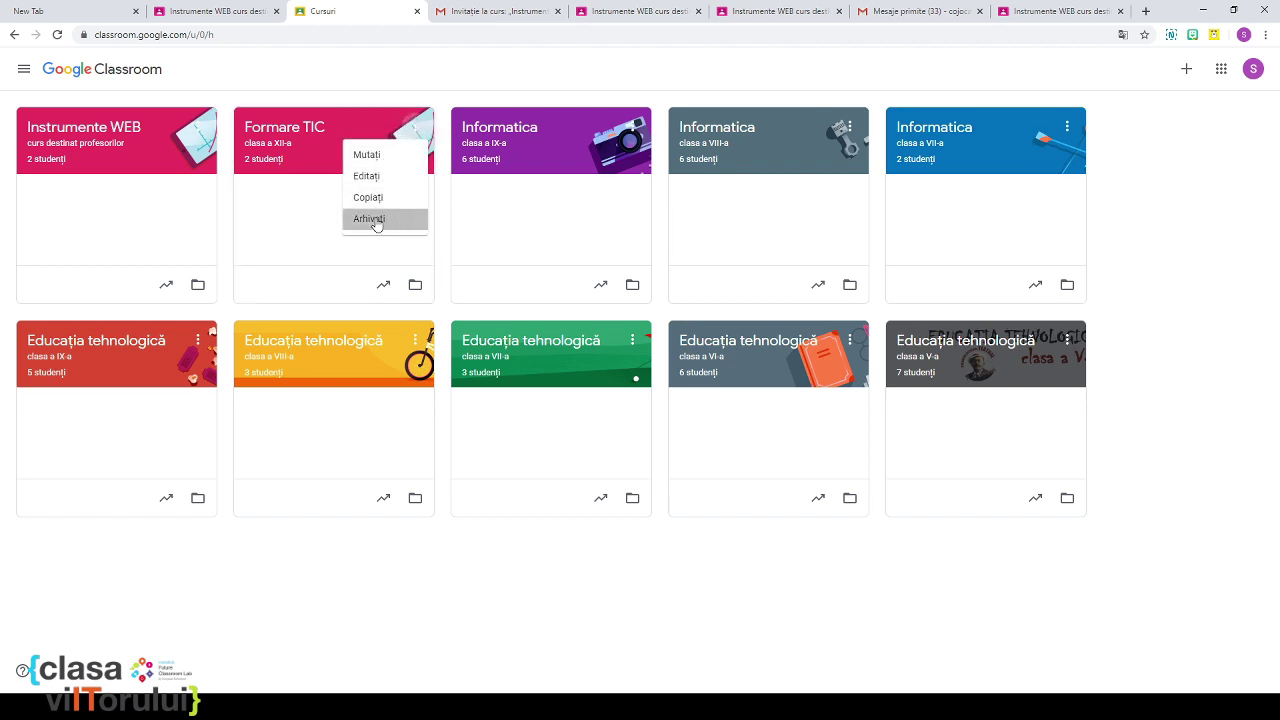
pyautogui.click(717, 437)
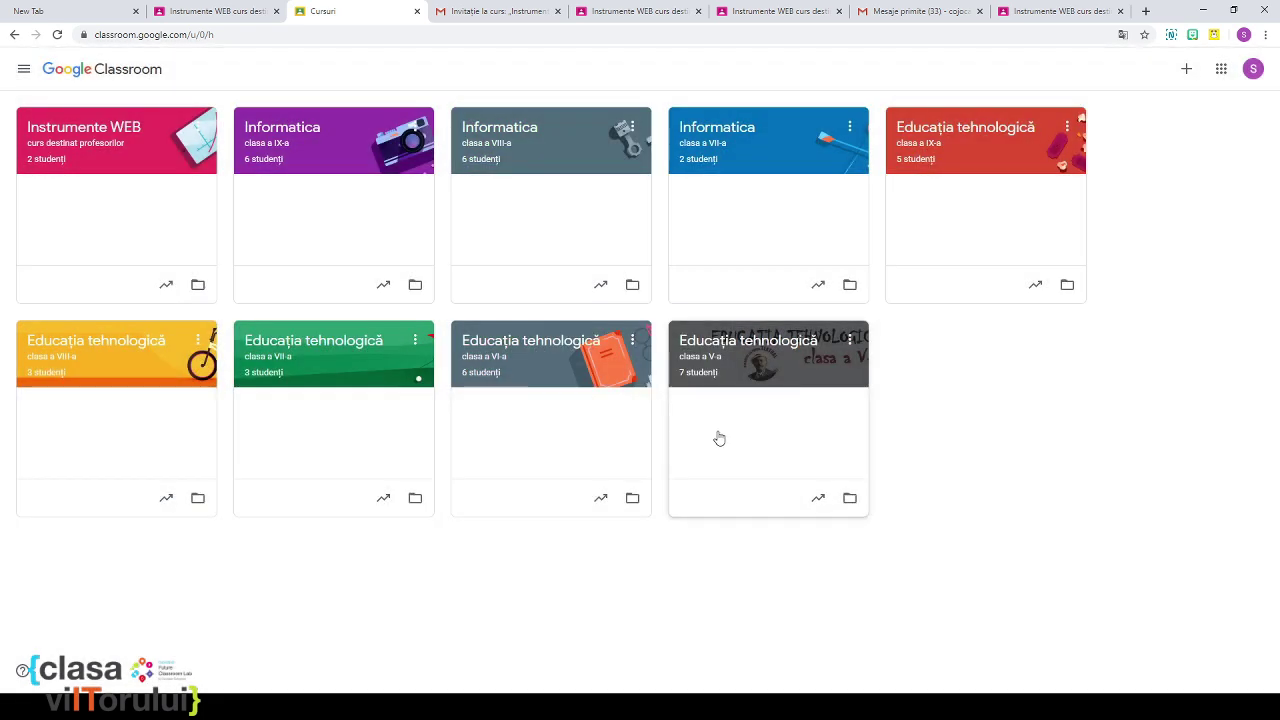
pyautogui.click(24, 69)
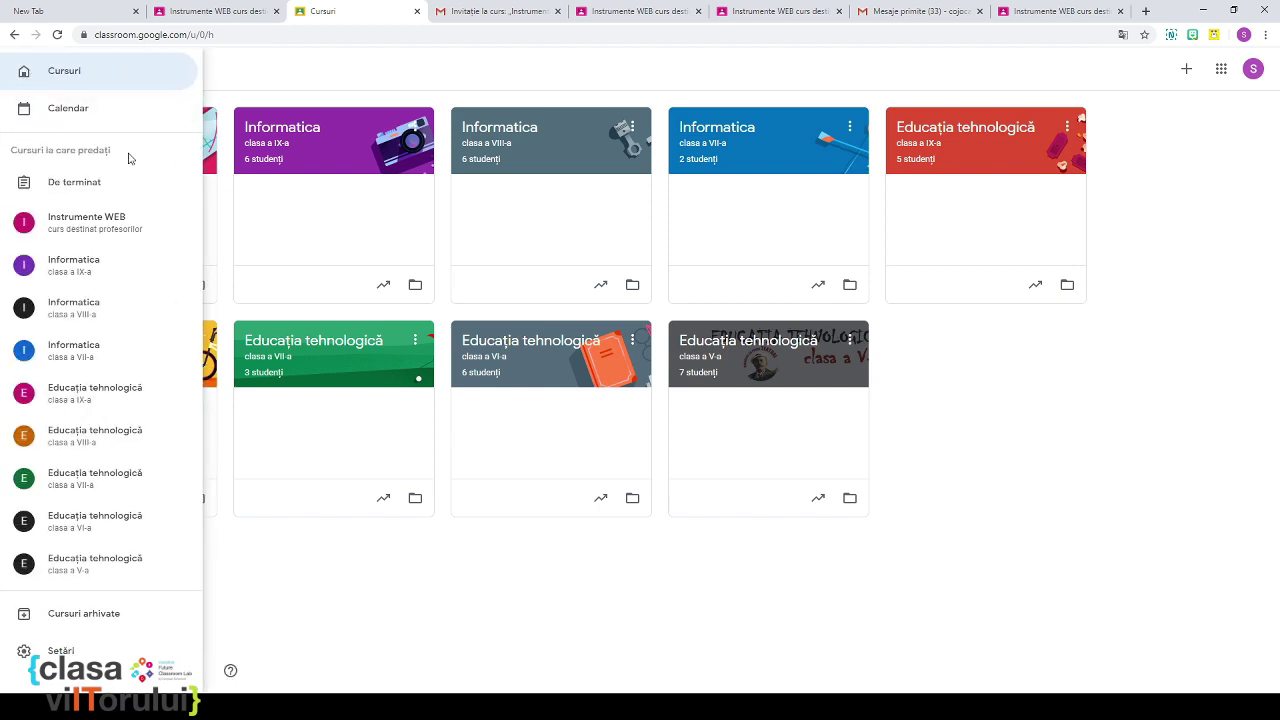
# Step: Permanently delete Formare TIC from the Cursuri arhivate page, confirming Ștergeți
pyautogui.click(88, 615)
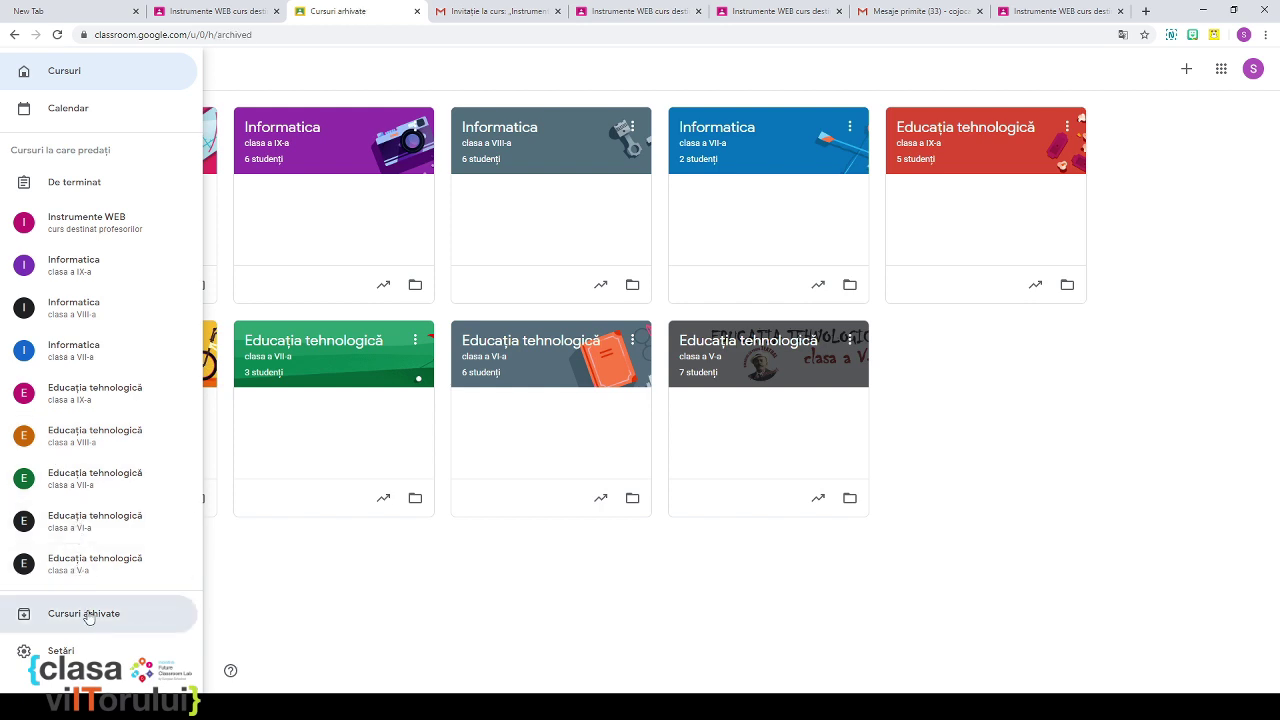
pyautogui.click(206, 126)
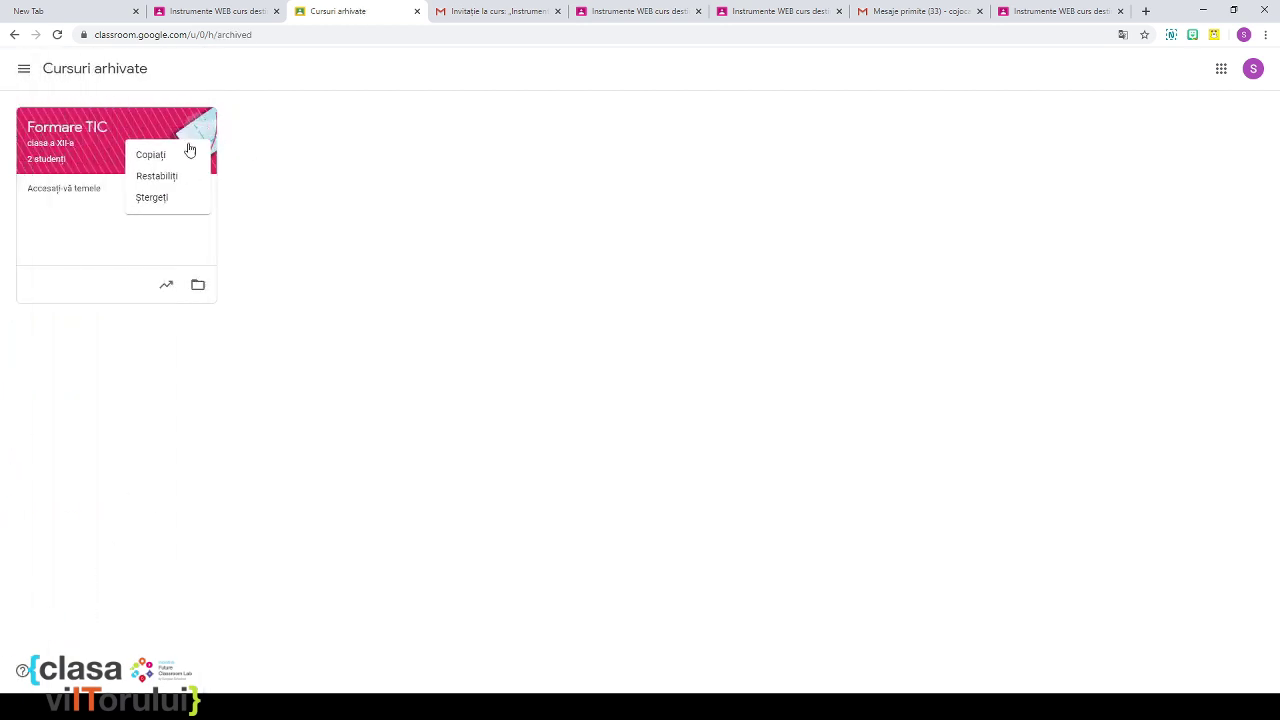
pyautogui.click(152, 198)
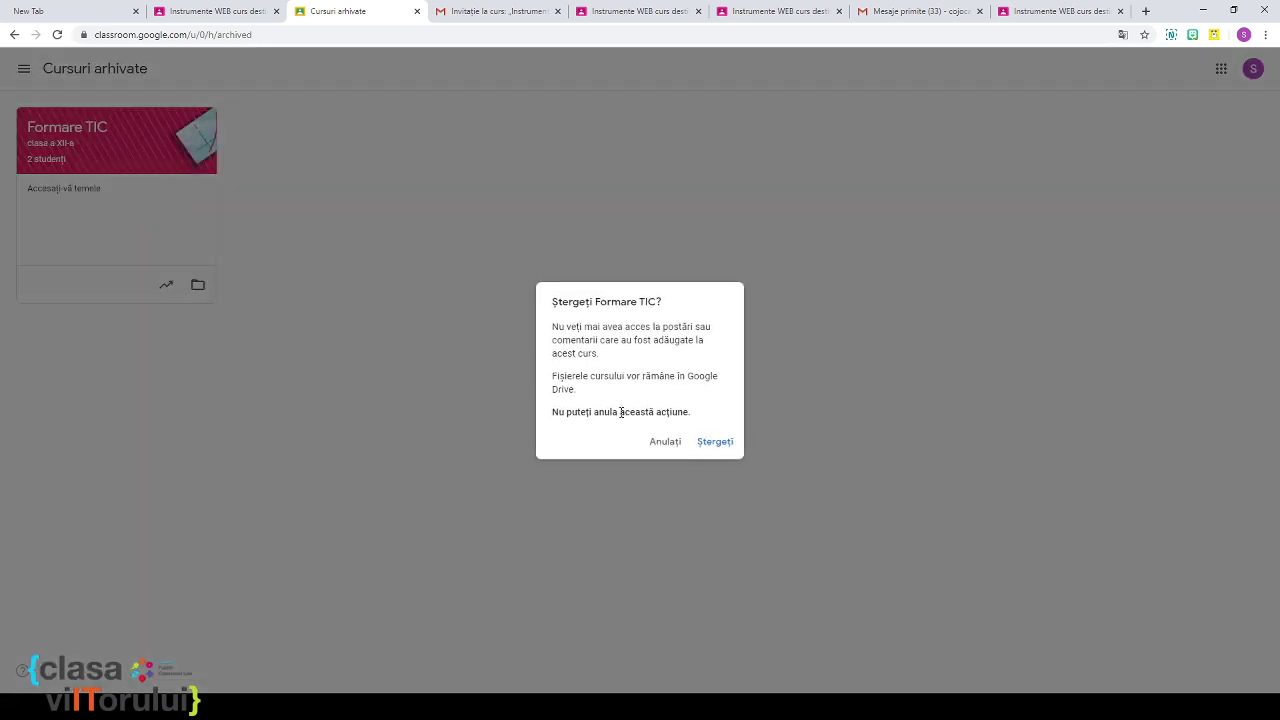
pyautogui.click(723, 439)
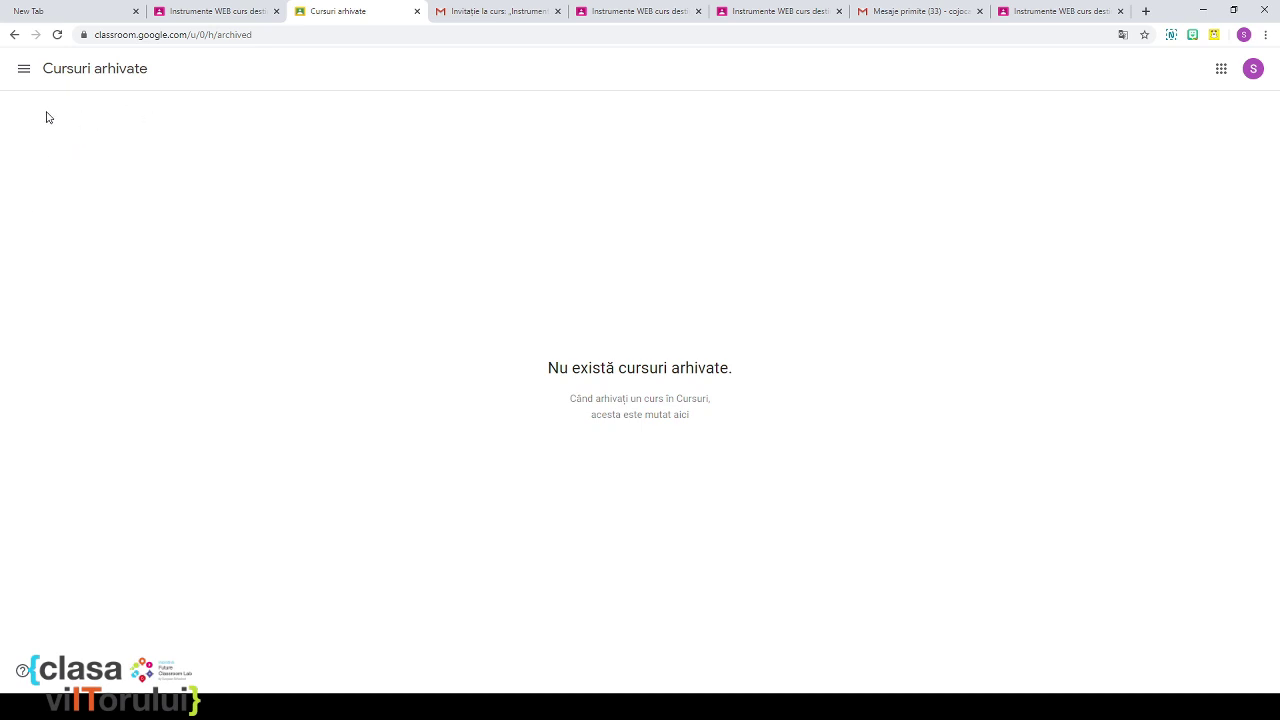
pyautogui.click(25, 69)
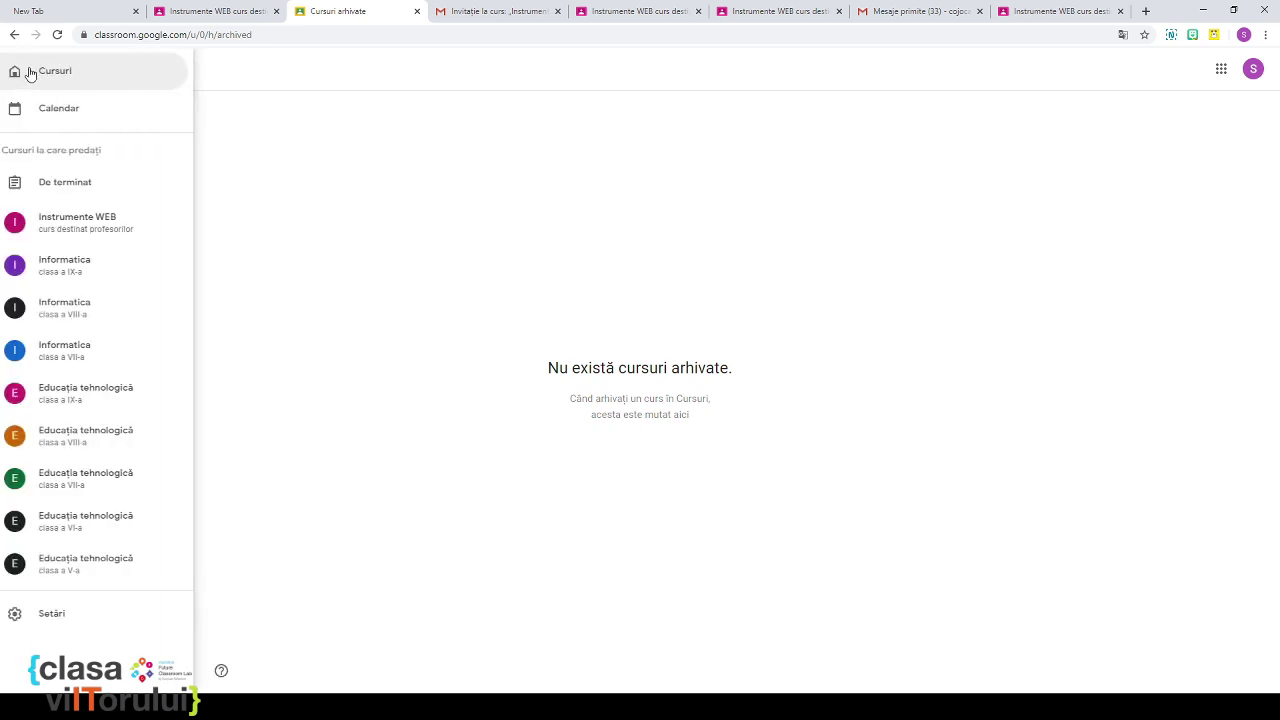
# Step: Return to Cursuri and open the Instrumente WEB course card
pyautogui.click(50, 78)
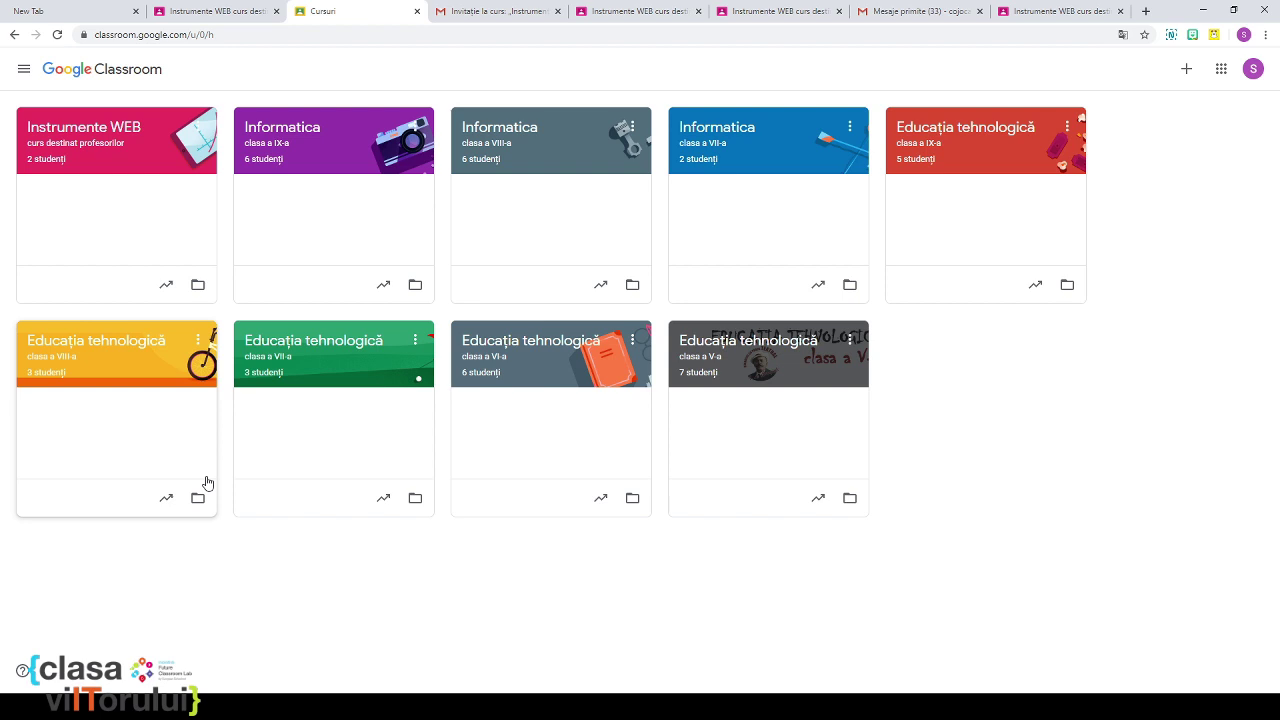
pyautogui.click(66, 144)
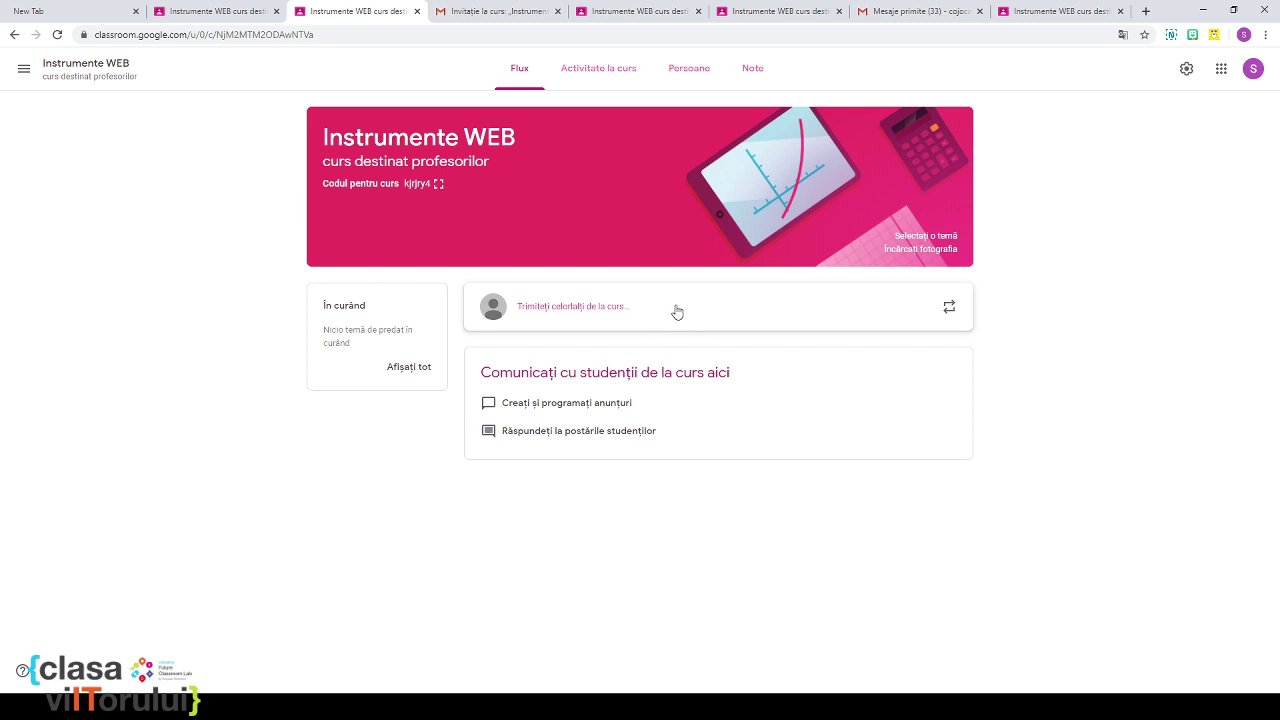
# Step: Go to Instrumente WEB's Activitate la curs page and bring up the Creați menu
pyautogui.click(585, 79)
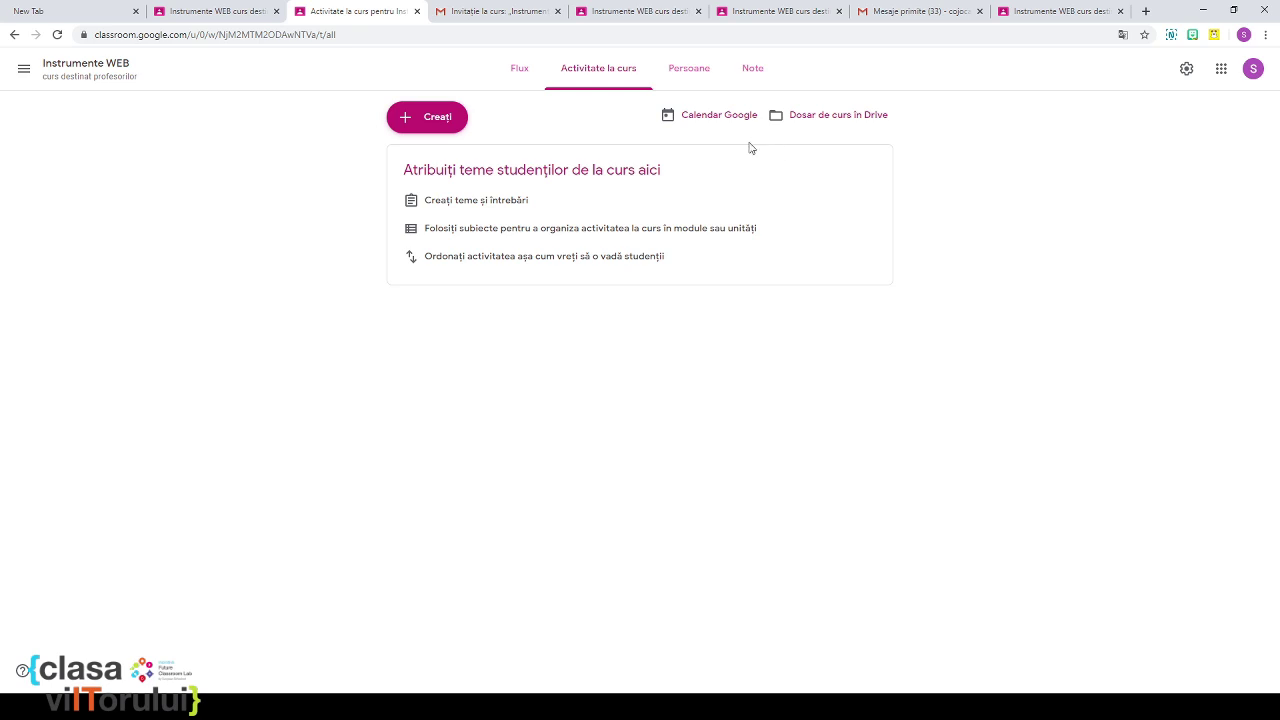
pyautogui.click(421, 120)
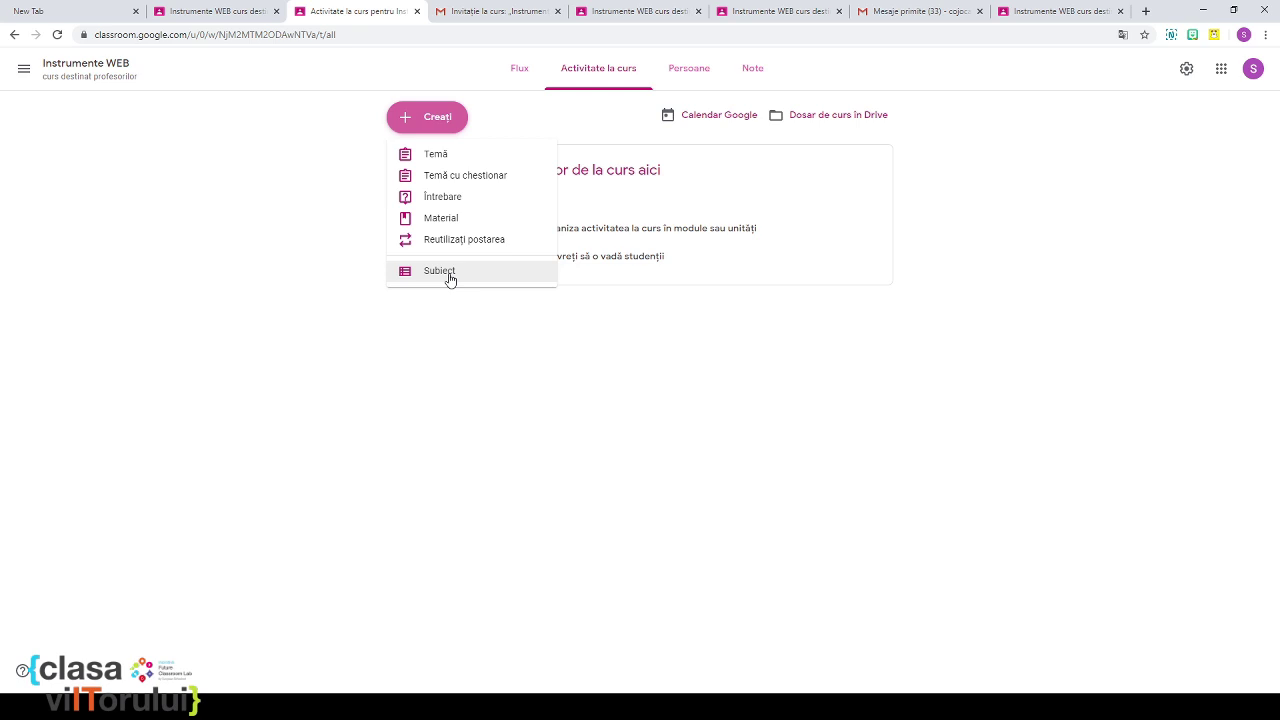
# Step: Create the topic 'Introducere în aplicații WEB educaționale', correcting typos in the name before adding it
pyautogui.click(449, 277)
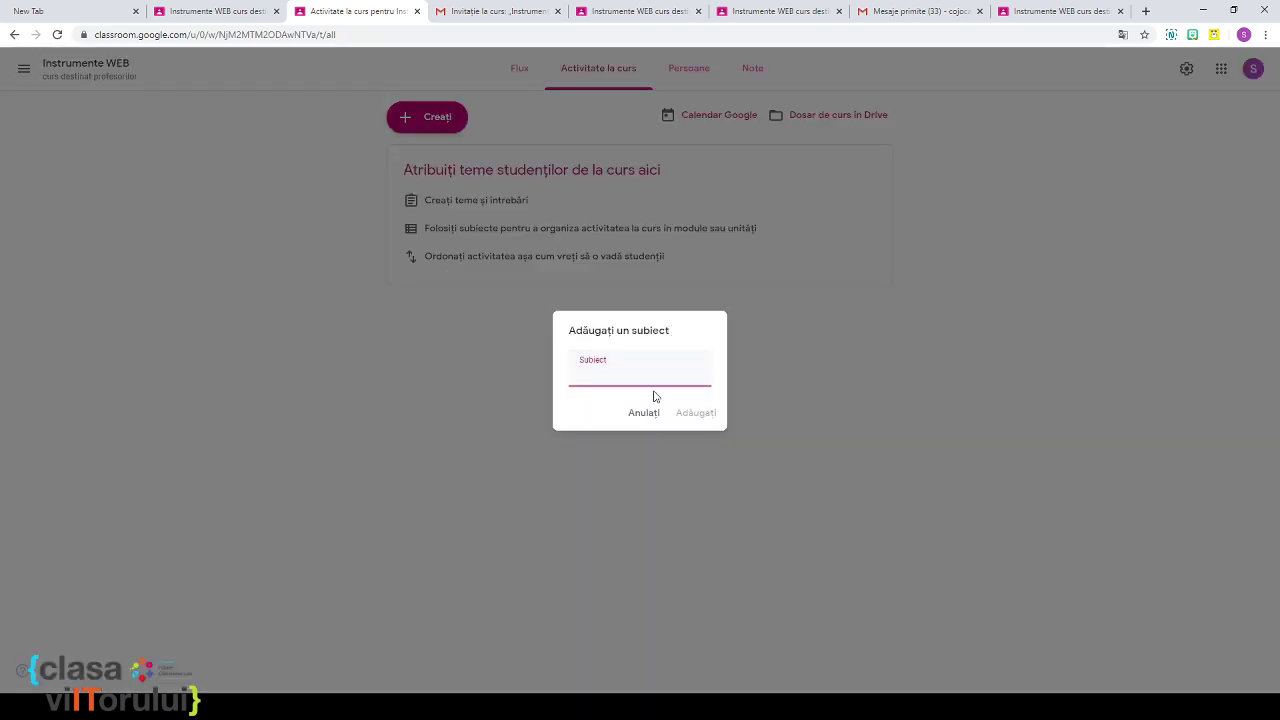
pyautogui.write('Introducere in te')
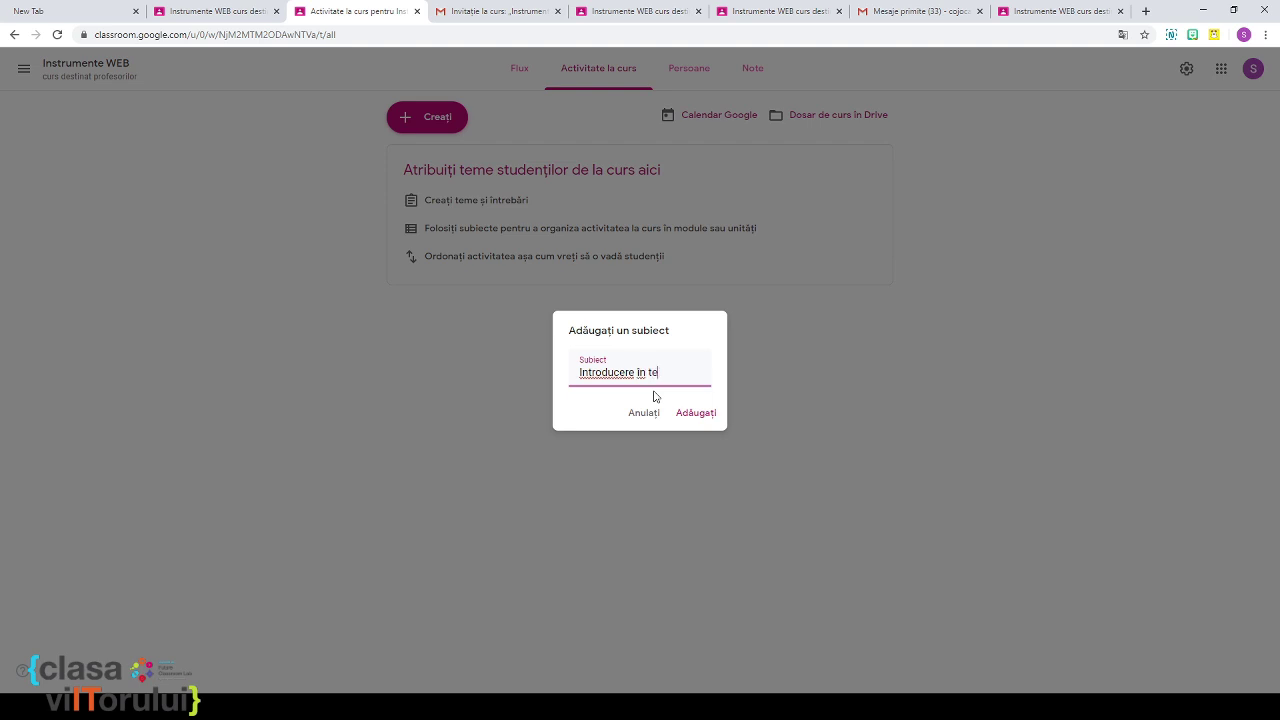
pyautogui.press('BackSpace')
pyautogui.press('BackSpace')
pyautogui.write('aplicatii WEB')
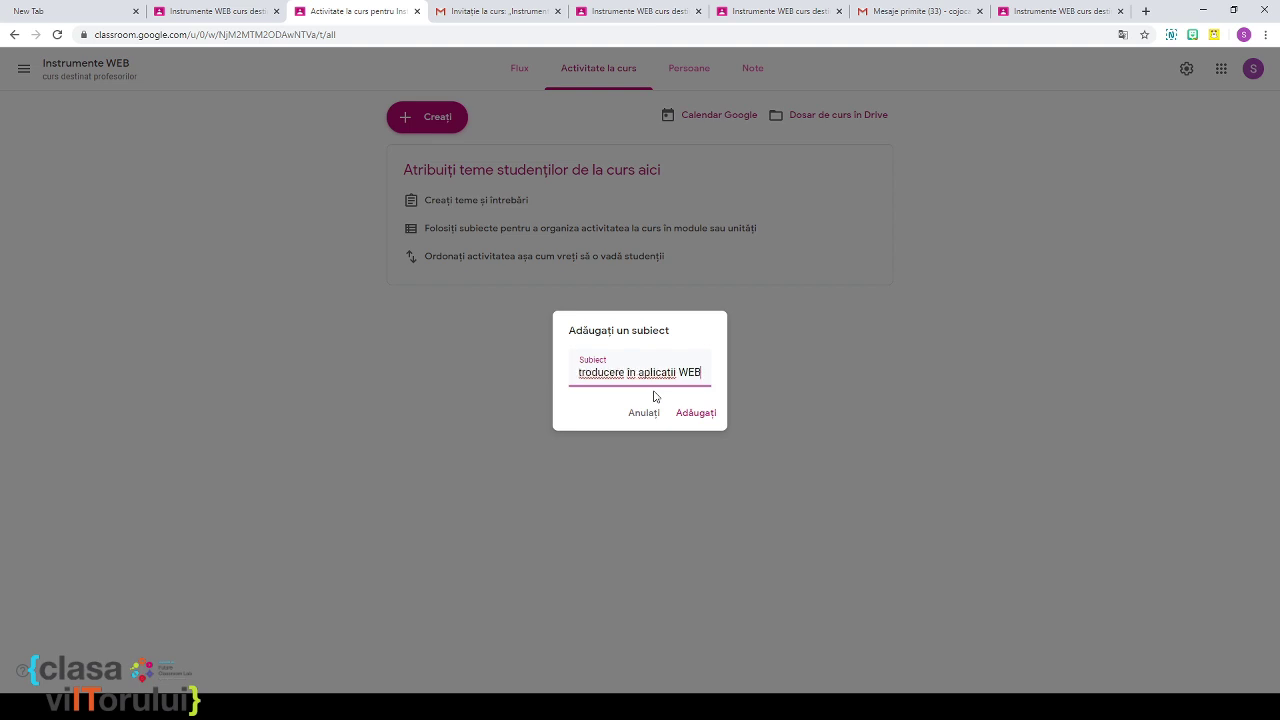
pyautogui.write(' educa')
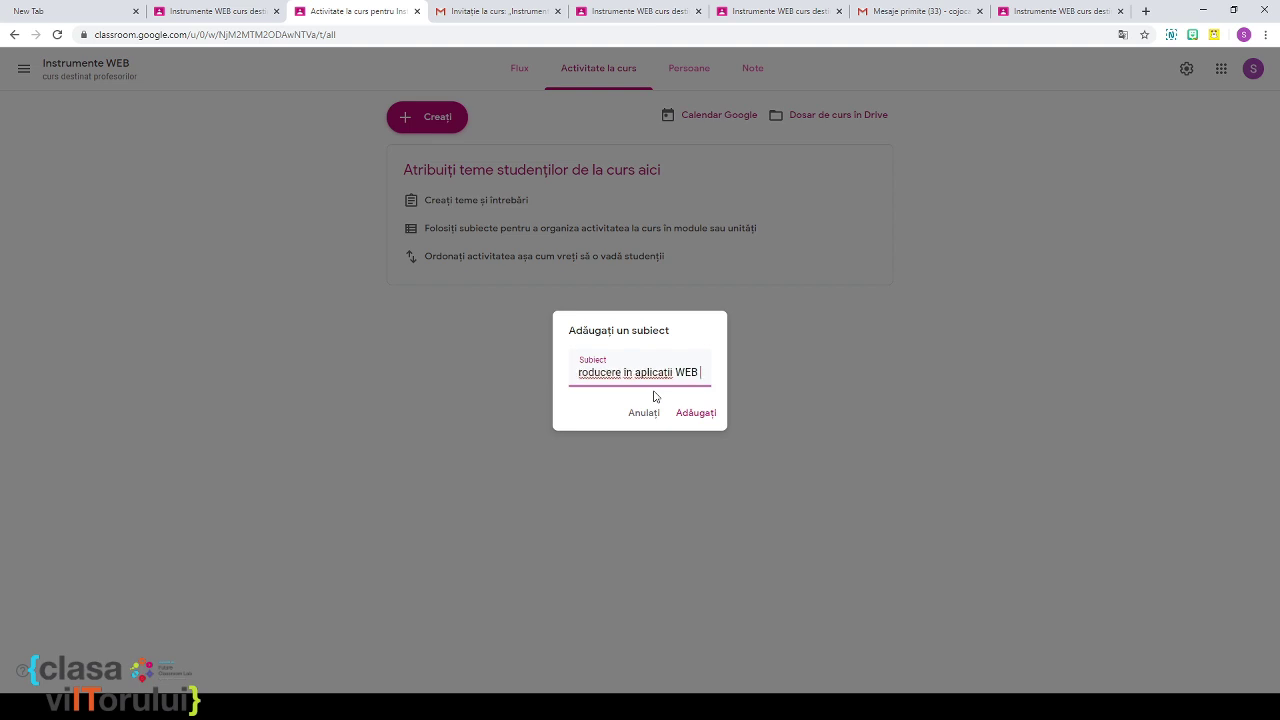
pyautogui.write('țiob')
pyautogui.write('nale')
pyautogui.press('BackSpace')
pyautogui.press('BackSpace')
pyautogui.press('BackSpace')
pyautogui.press('BackSpace')
pyautogui.press('BackSpace')
pyautogui.write('nale')
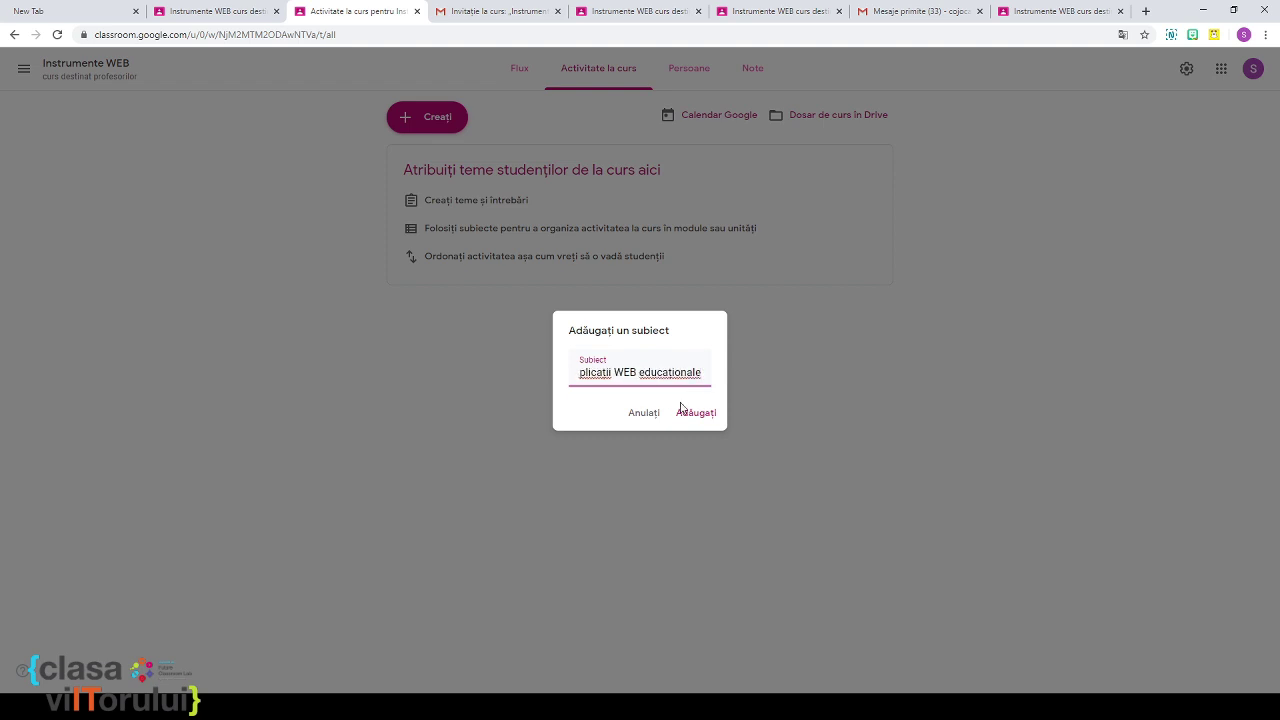
pyautogui.click(712, 419)
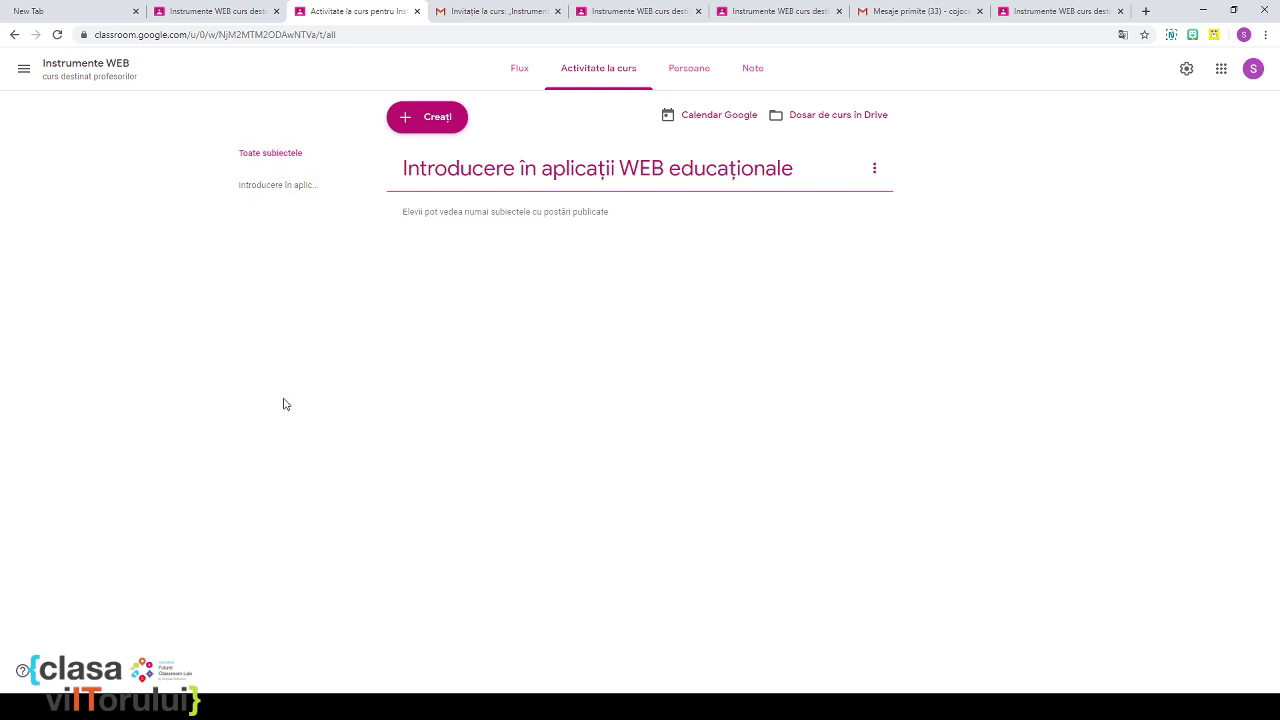
# Step: Add the topic 'Crearea jocurilor educaționale' from the Creați menu
pyautogui.click(423, 120)
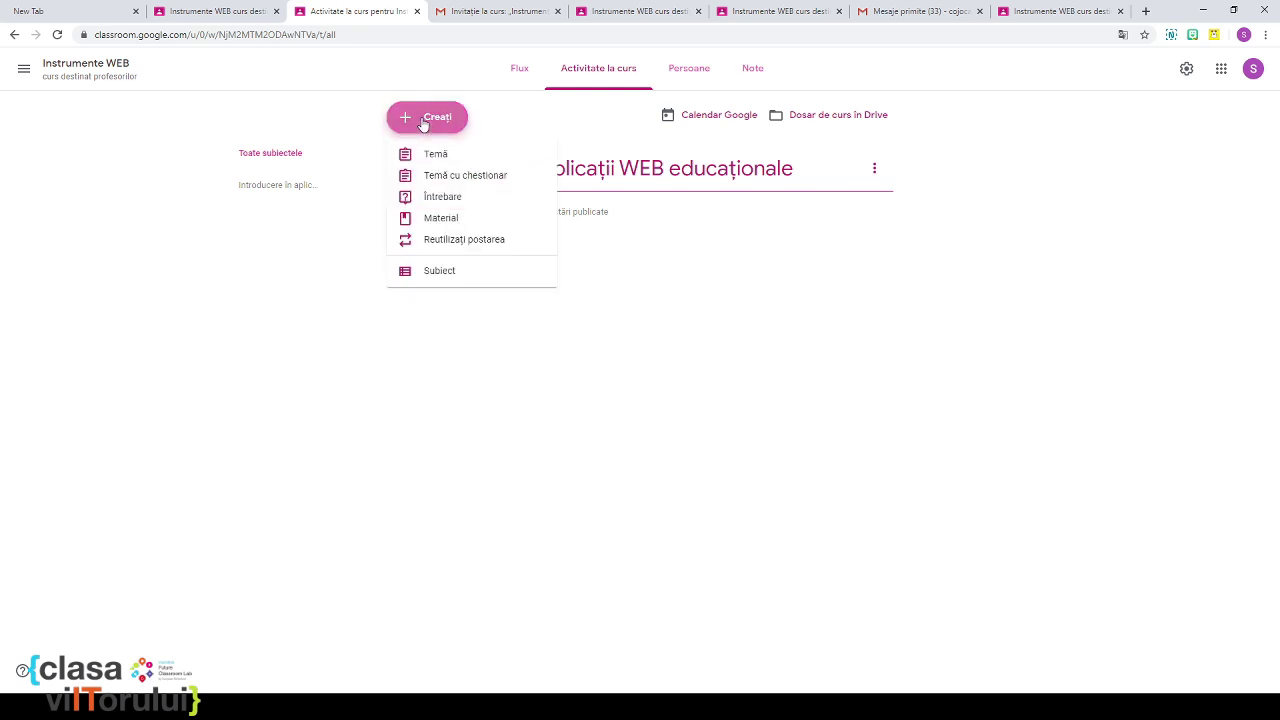
pyautogui.click(446, 274)
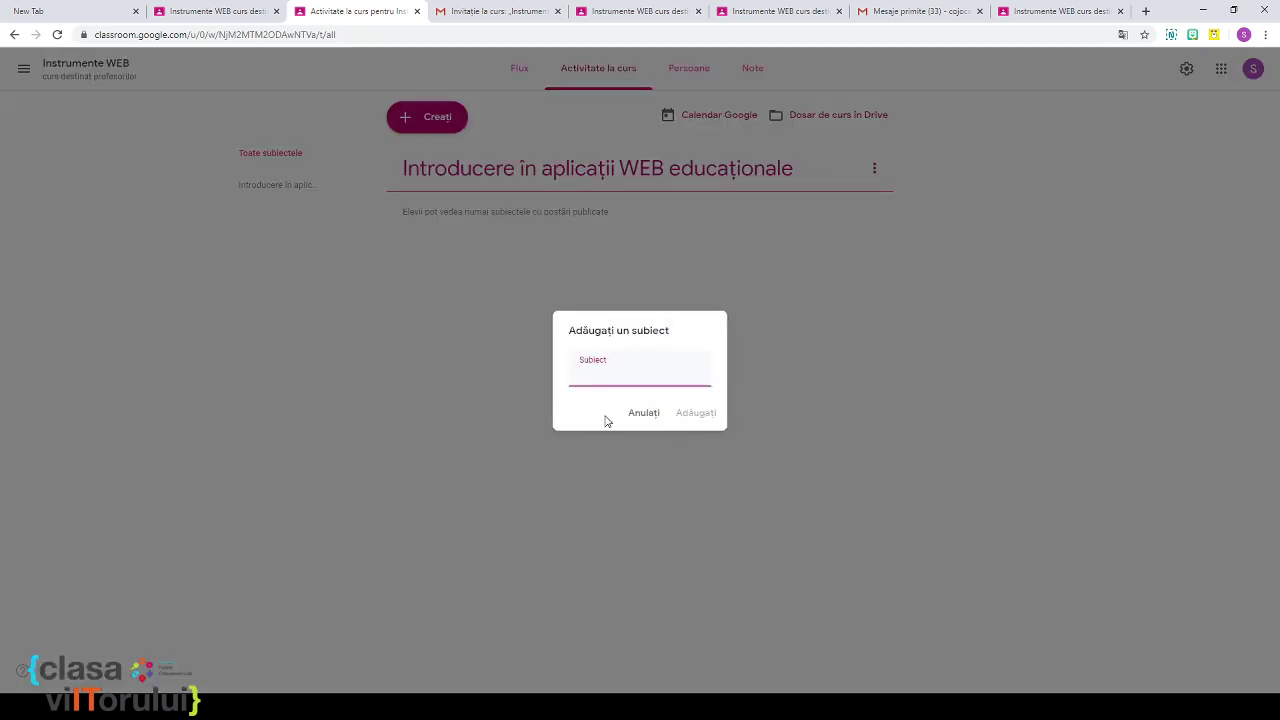
pyautogui.write('Crearea')
pyautogui.write(' jocu')
pyautogui.write('rilor ')
pyautogui.write('educați')
pyautogui.write('onale')
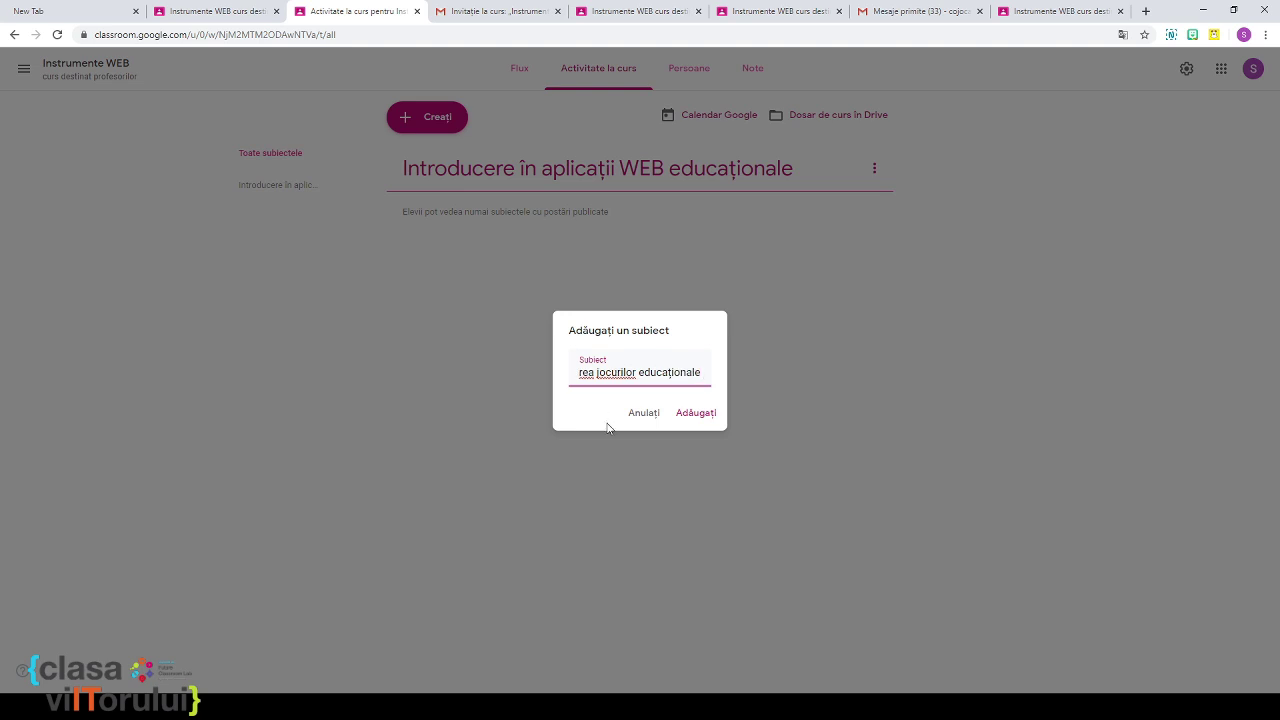
pyautogui.click(695, 415)
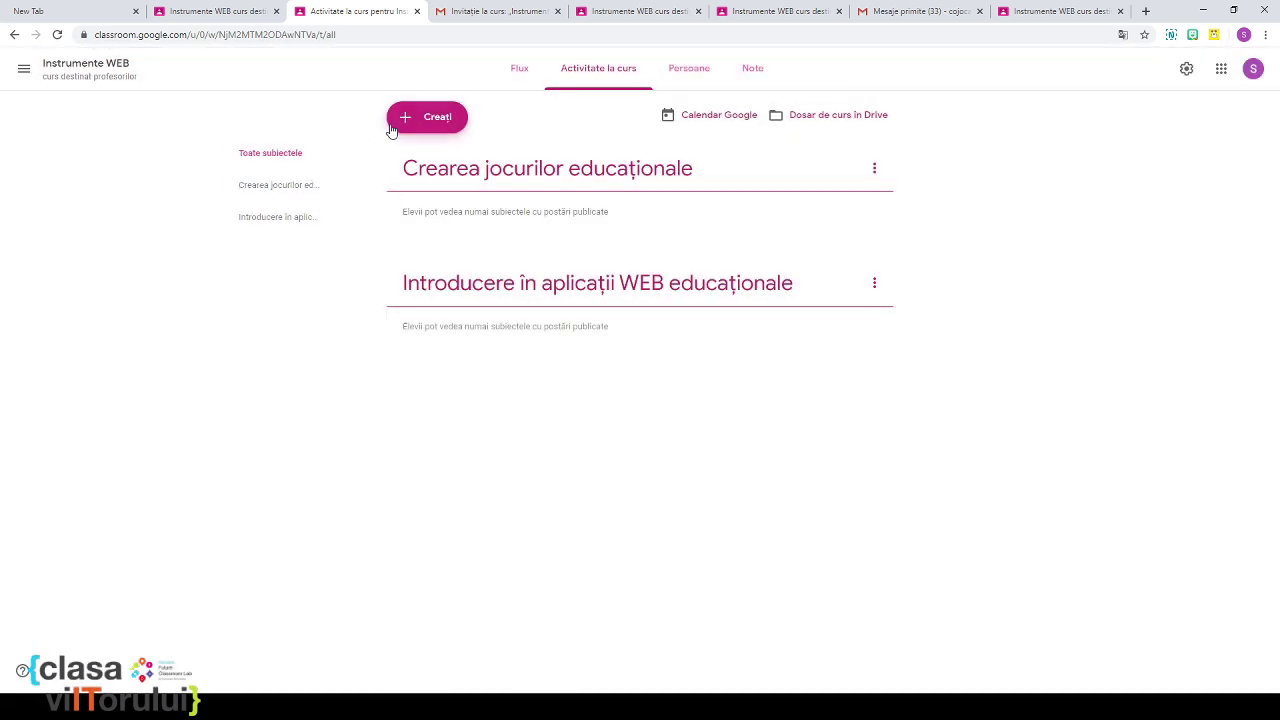
# Step: Add a third topic named 'Crearea unui portofoliu digital'
pyautogui.click(405, 126)
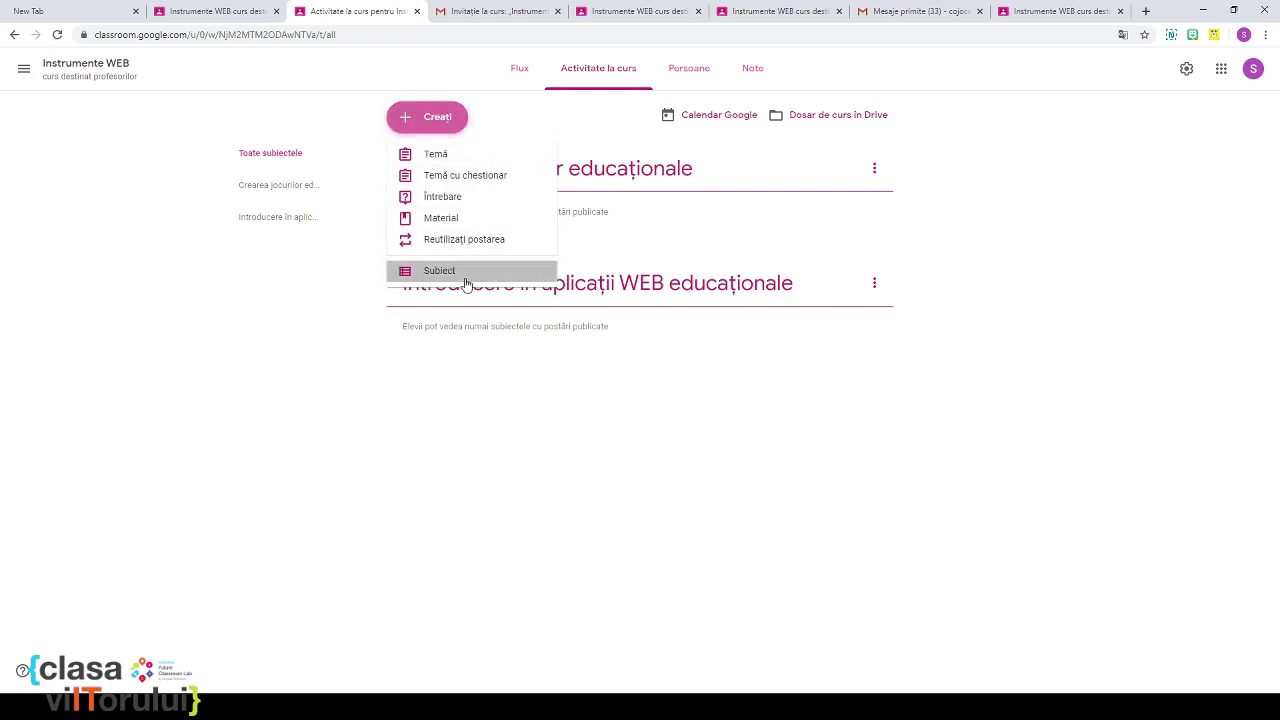
pyautogui.click(465, 274)
pyautogui.write('C')
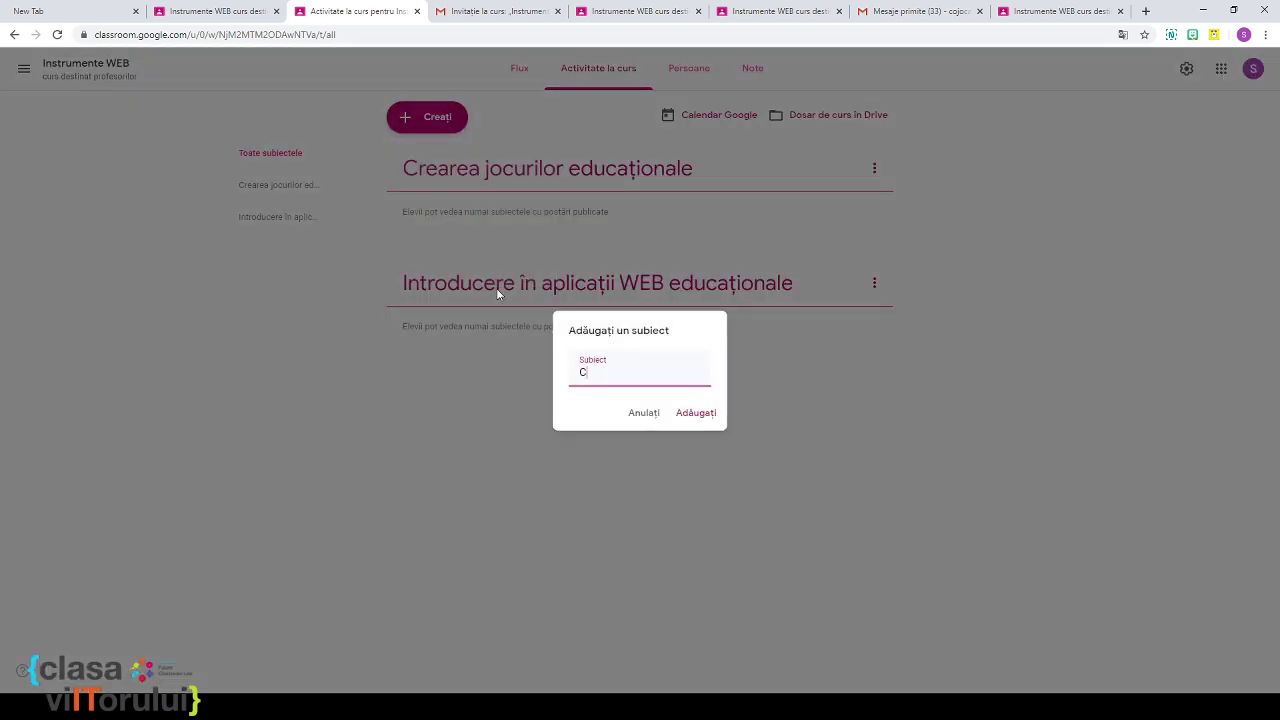
pyautogui.write('rearea unui portofoliu digital')
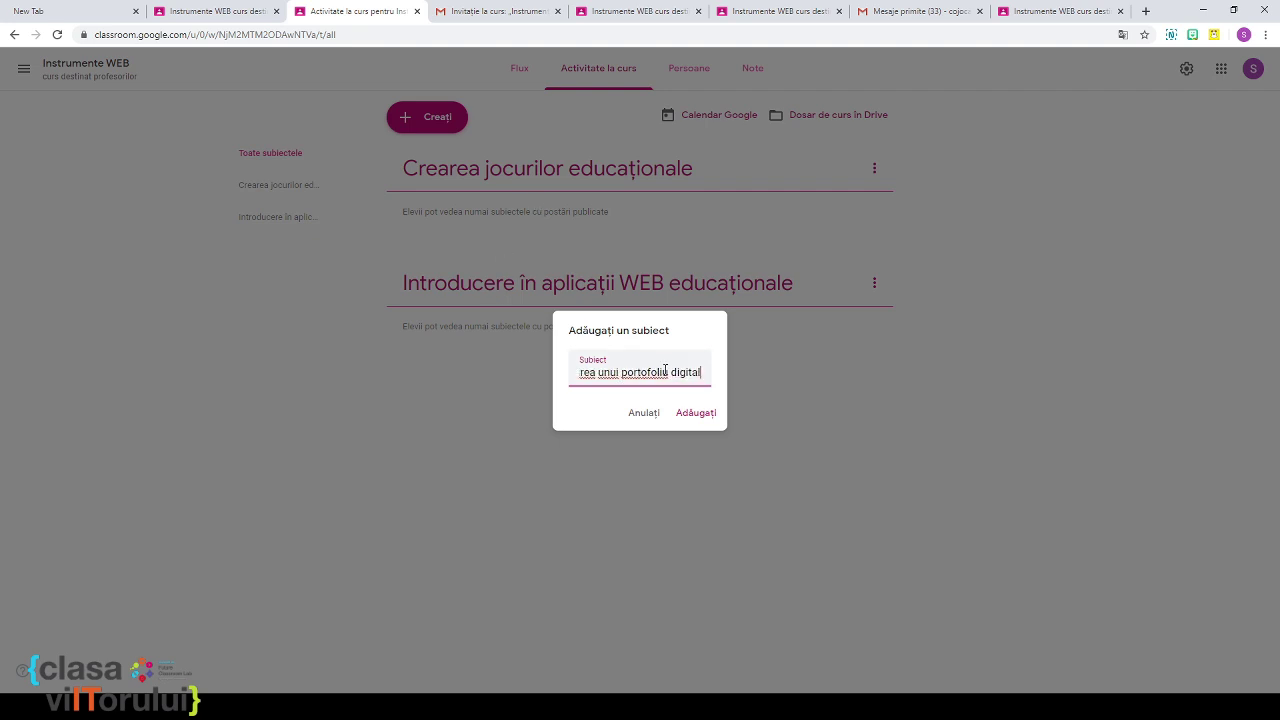
pyautogui.click(690, 413)
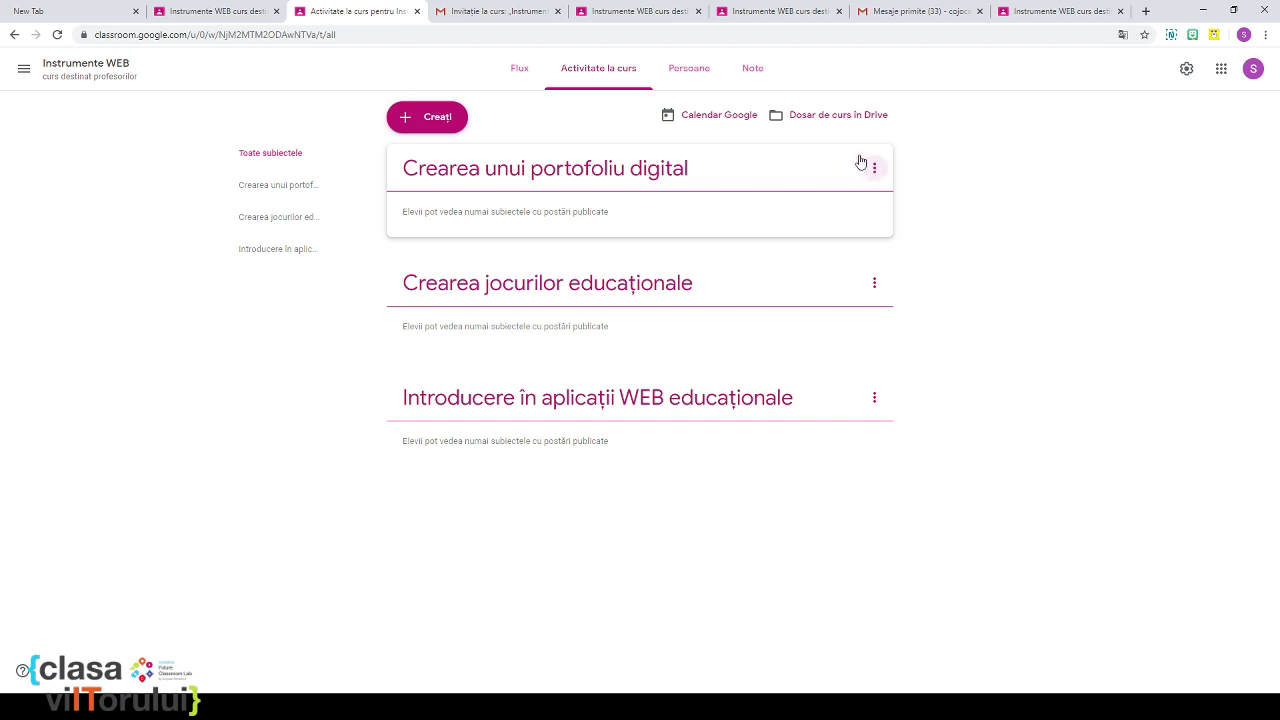
# Step: Move Introducere în aplicații WEB educaționale to the top, then Crearea unui portofoliu digital, then Crearea jocurilor educaționale
pyautogui.moveTo(734, 163); pyautogui.dragTo(730, 270)
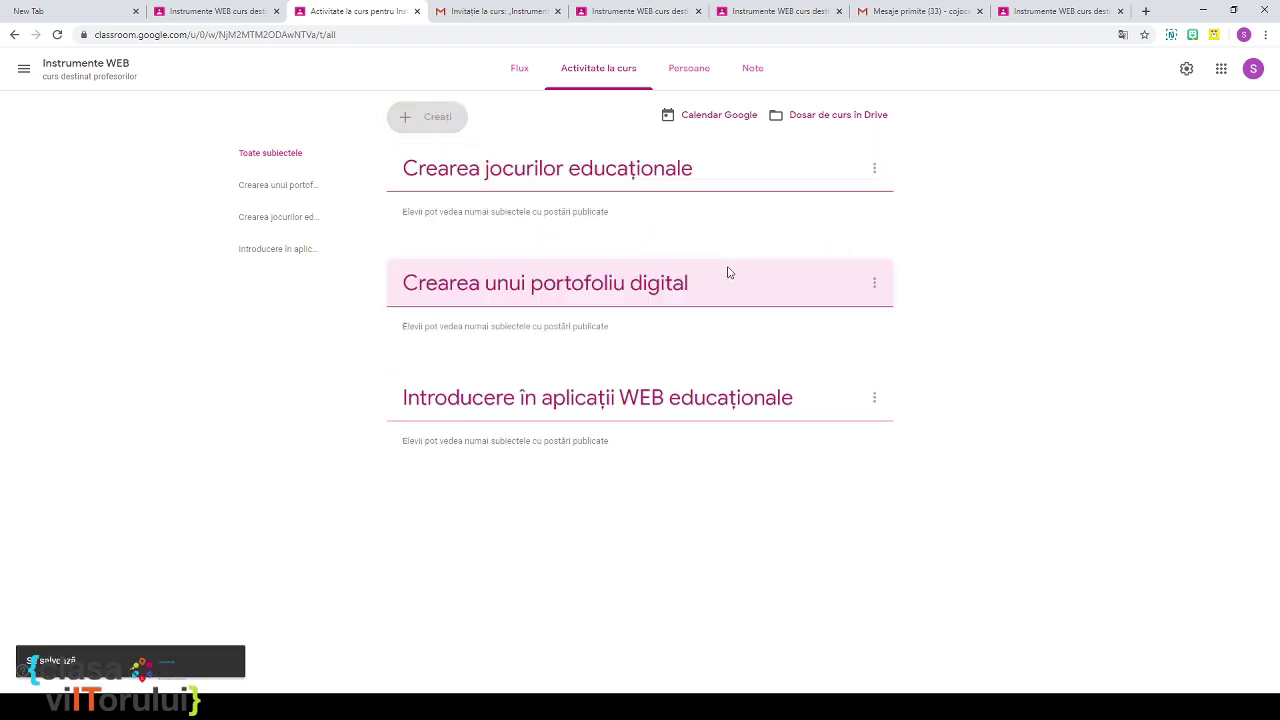
pyautogui.click(874, 167)
pyautogui.click(876, 165)
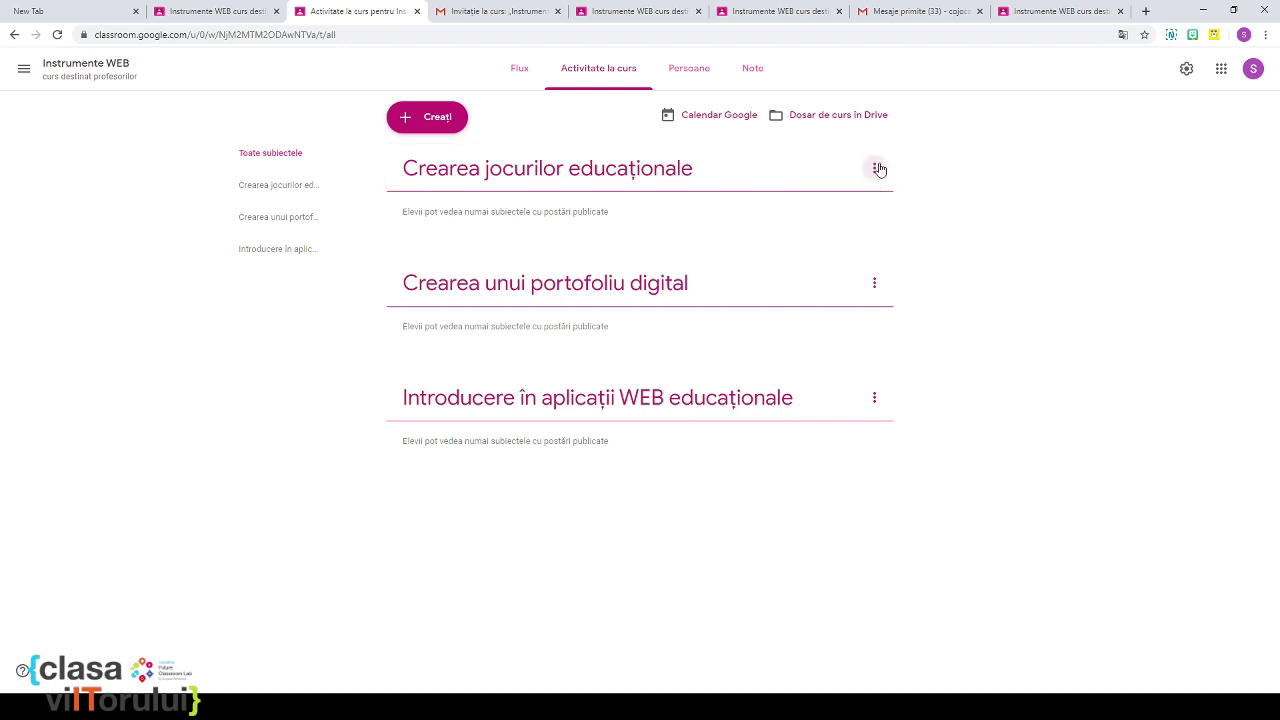
pyautogui.click(878, 168)
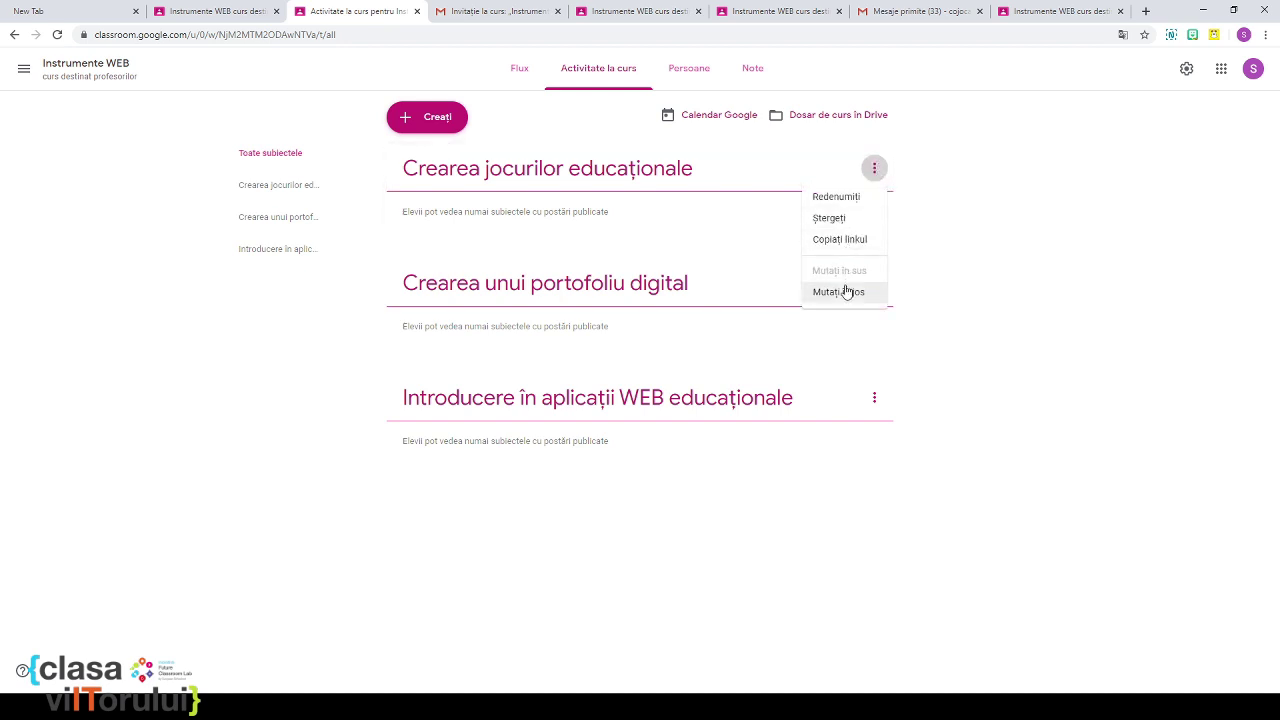
pyautogui.click(846, 293)
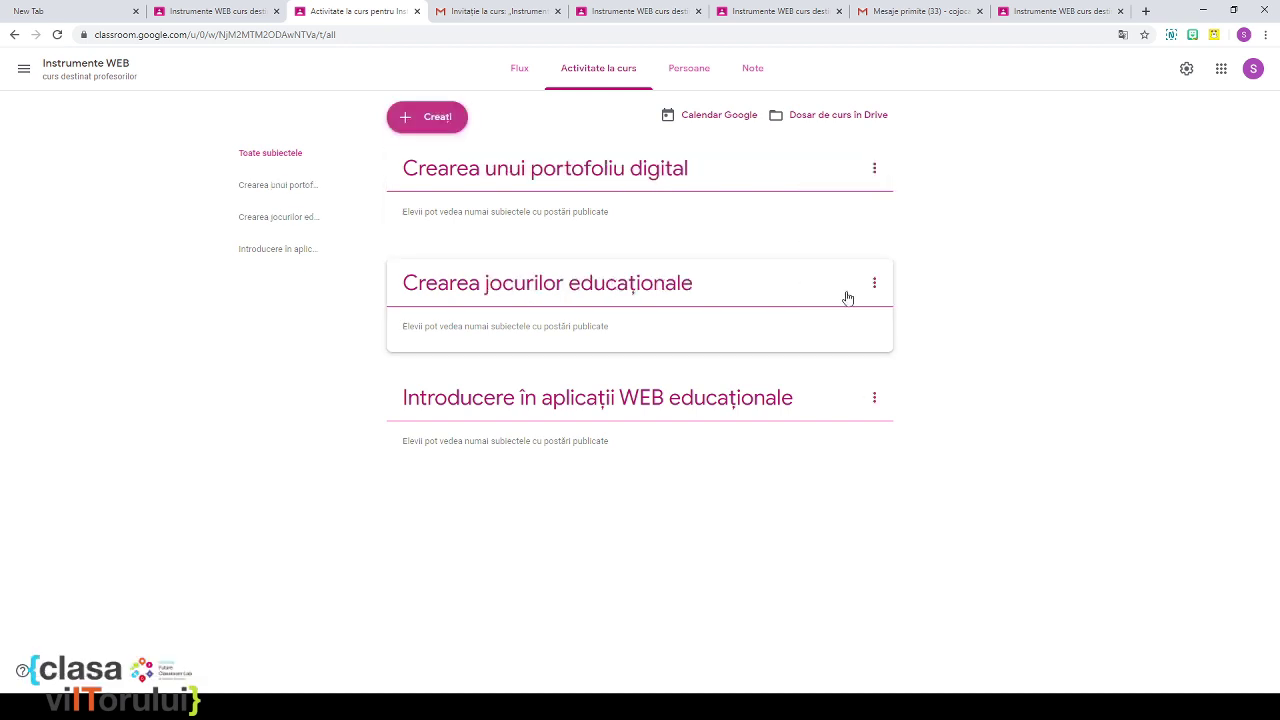
pyautogui.click(875, 400)
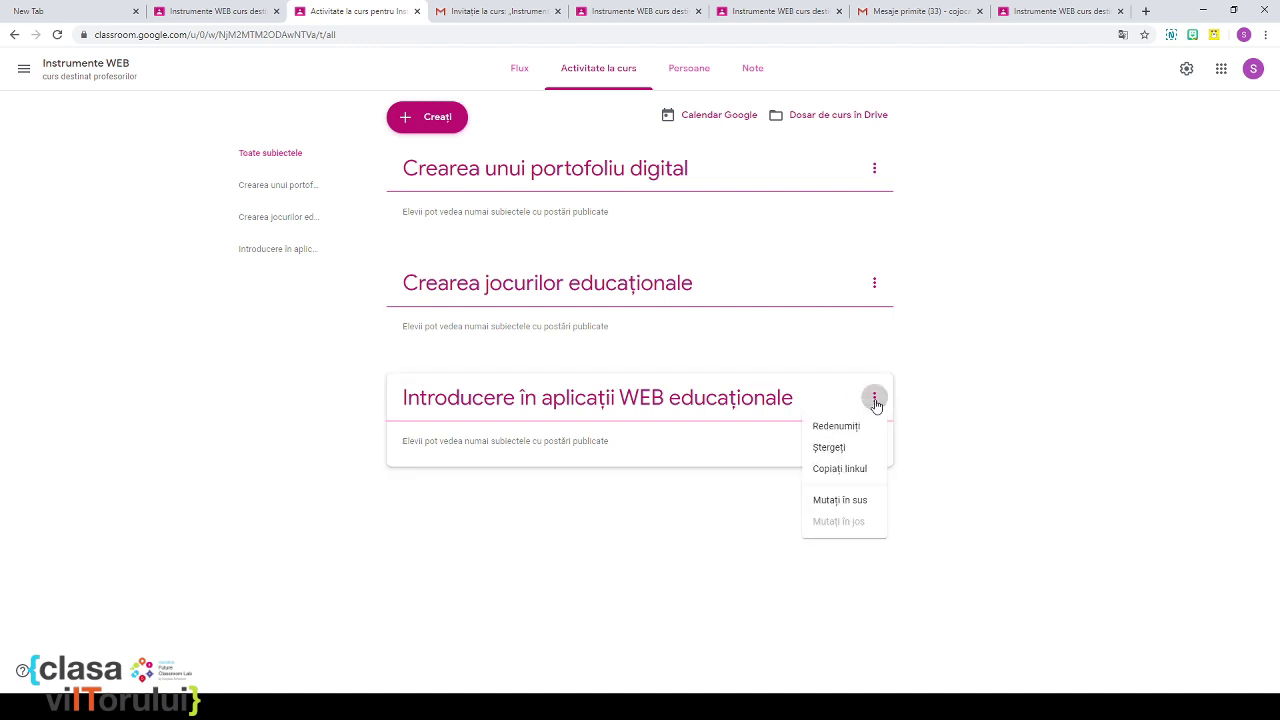
pyautogui.click(852, 503)
pyautogui.click(875, 286)
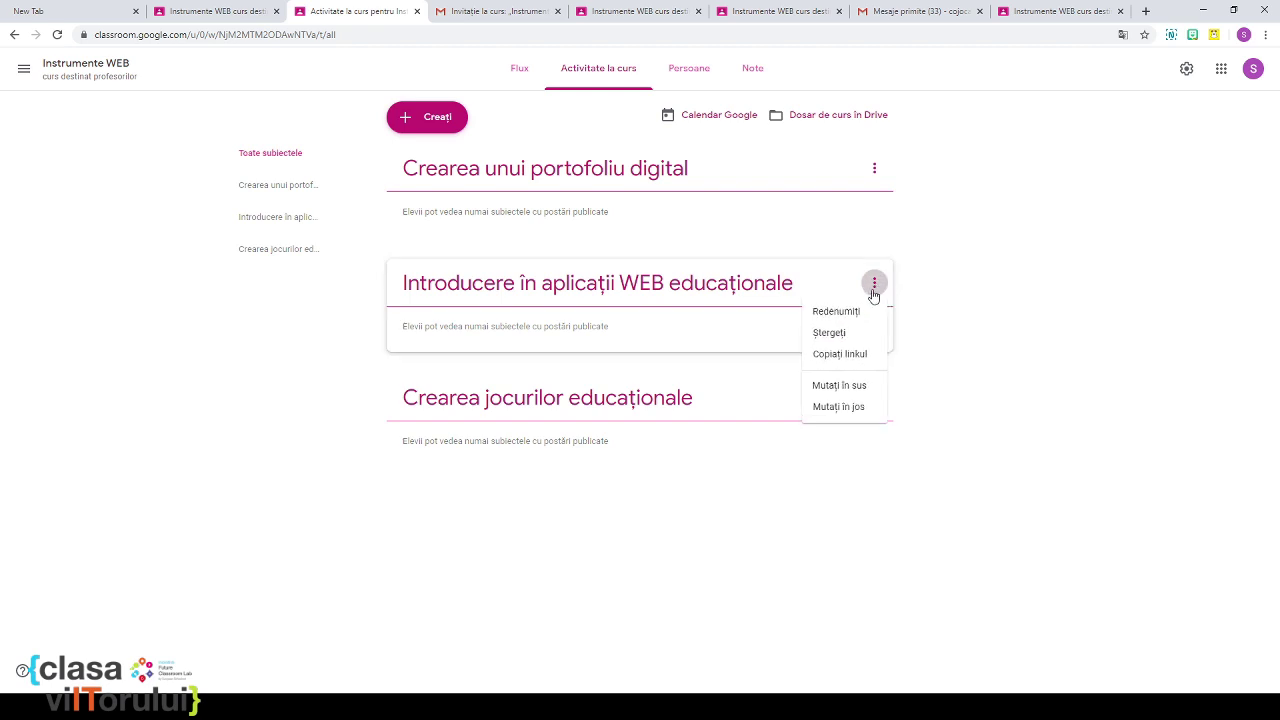
pyautogui.click(838, 386)
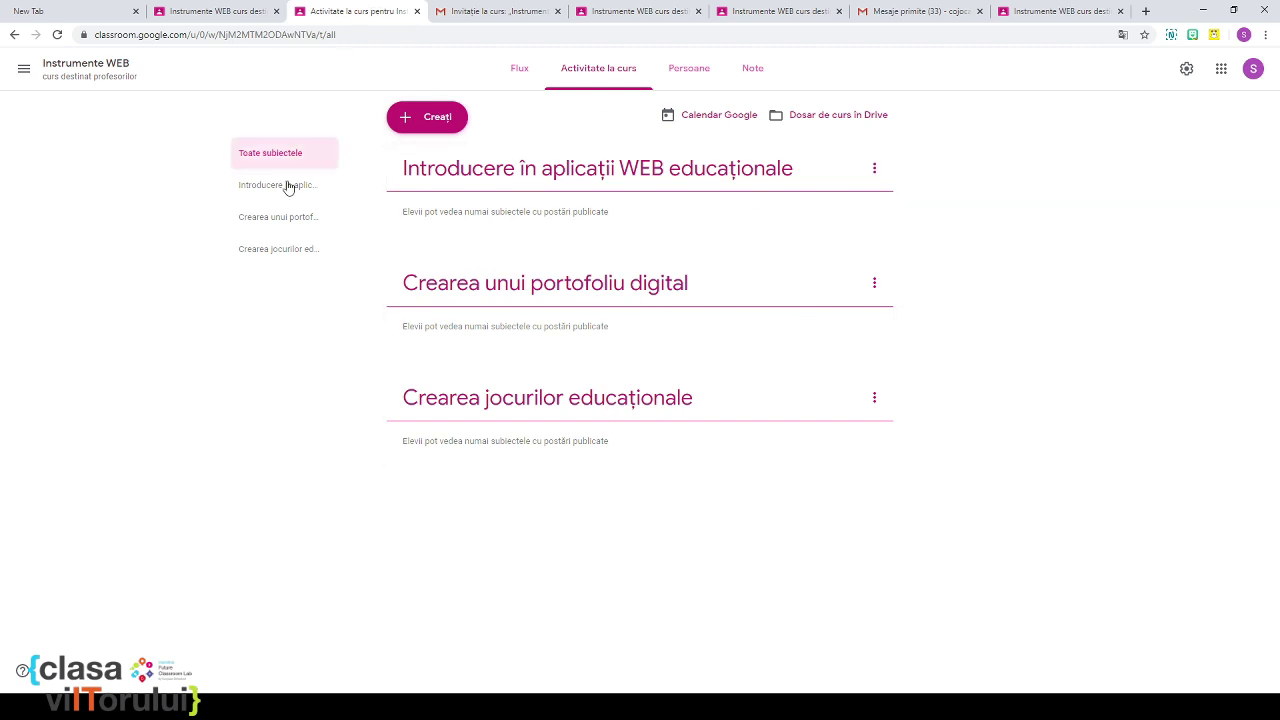
pyautogui.click(405, 121)
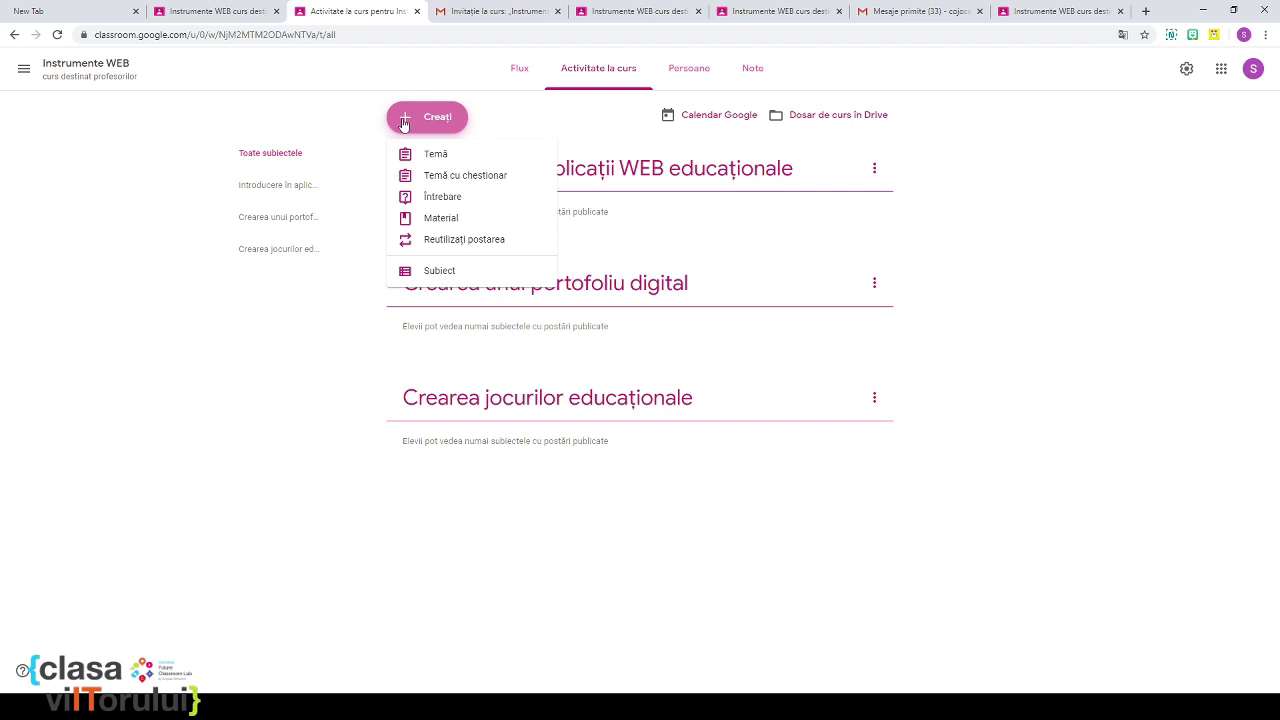
# Step: Create a material titled 'Instrumente WEB' with the description 'Introducere in instrumente WEB'
pyautogui.click(454, 222)
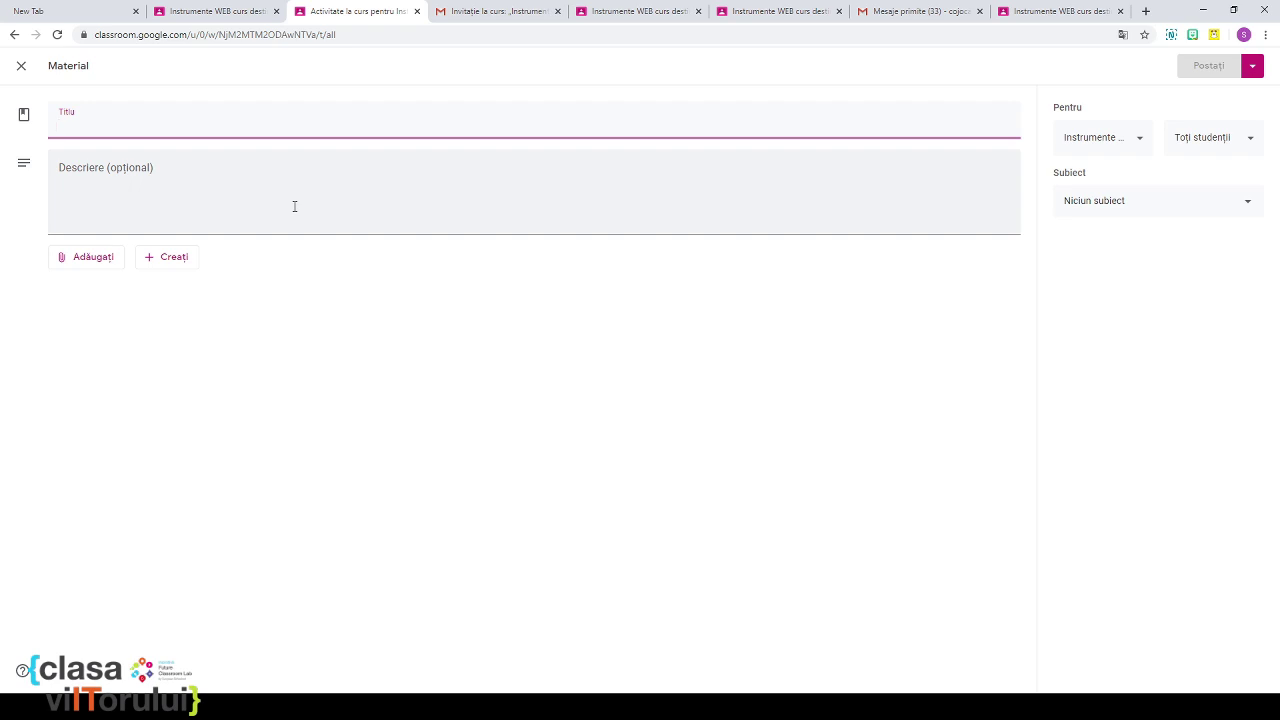
pyautogui.write('Instrumente WEB')
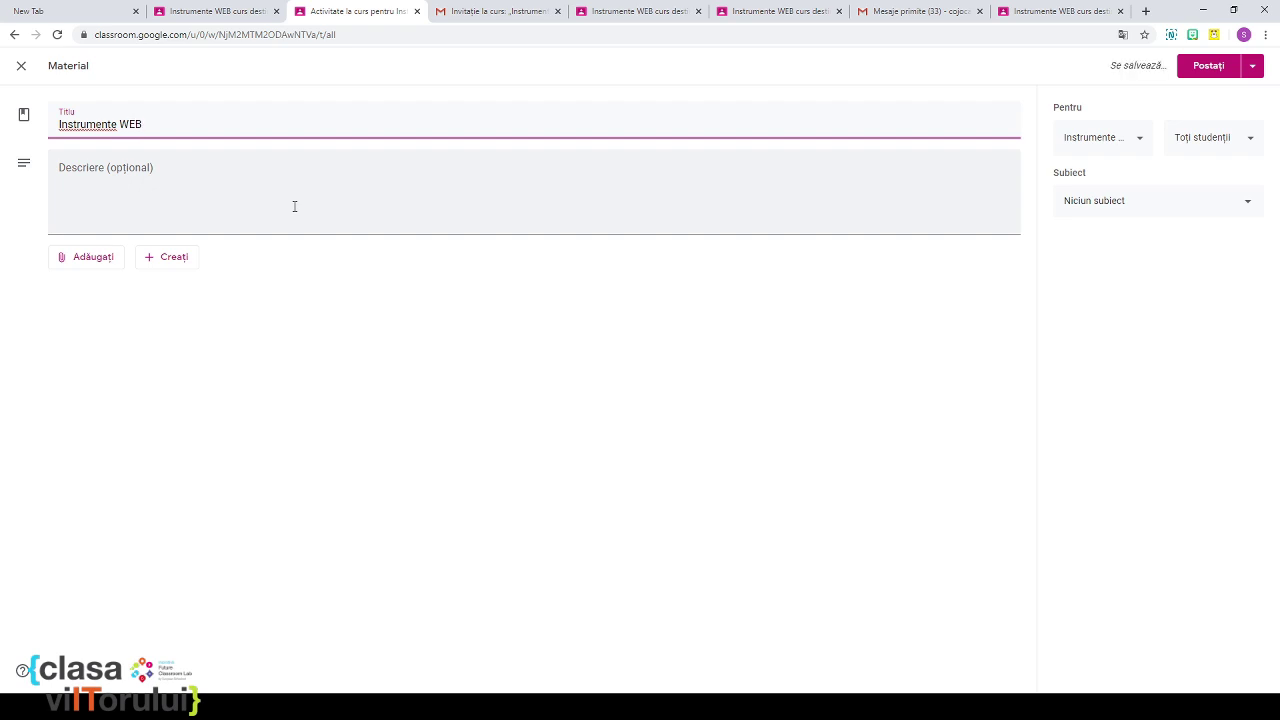
pyautogui.click(212, 180)
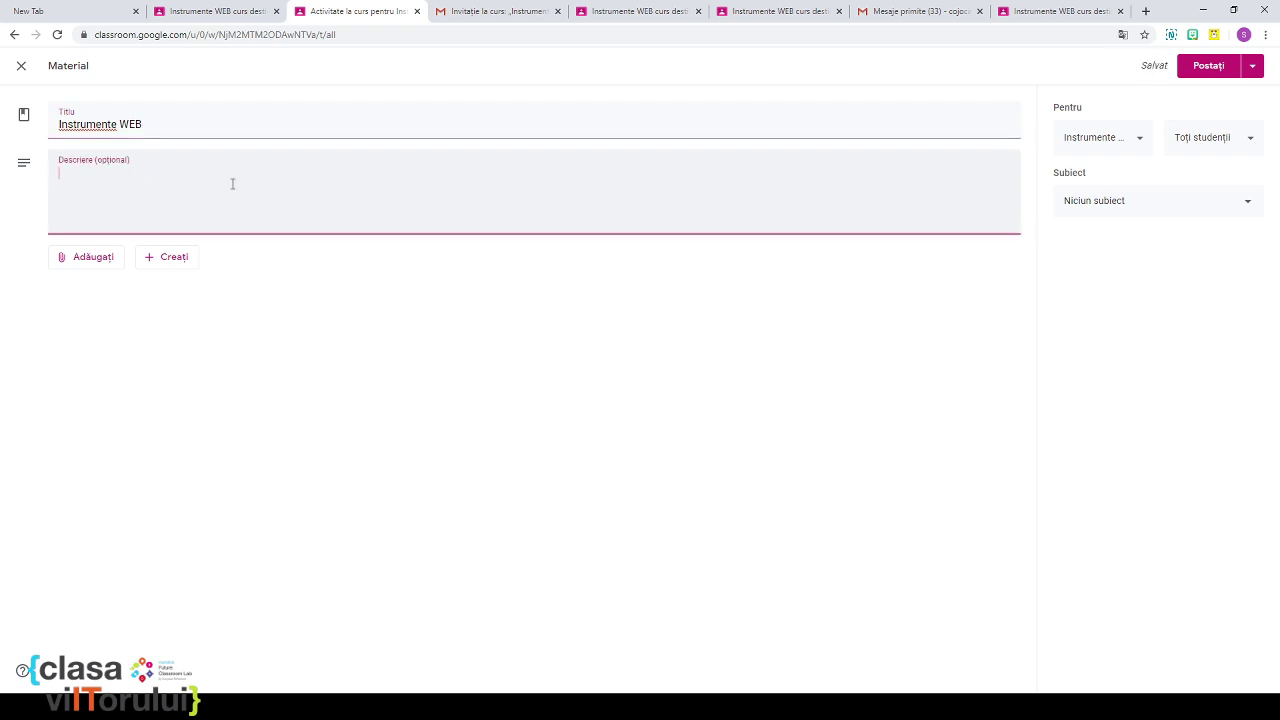
pyautogui.write('Intro')
pyautogui.write('ducere ')
pyautogui.write('i')
pyautogui.write('n inst')
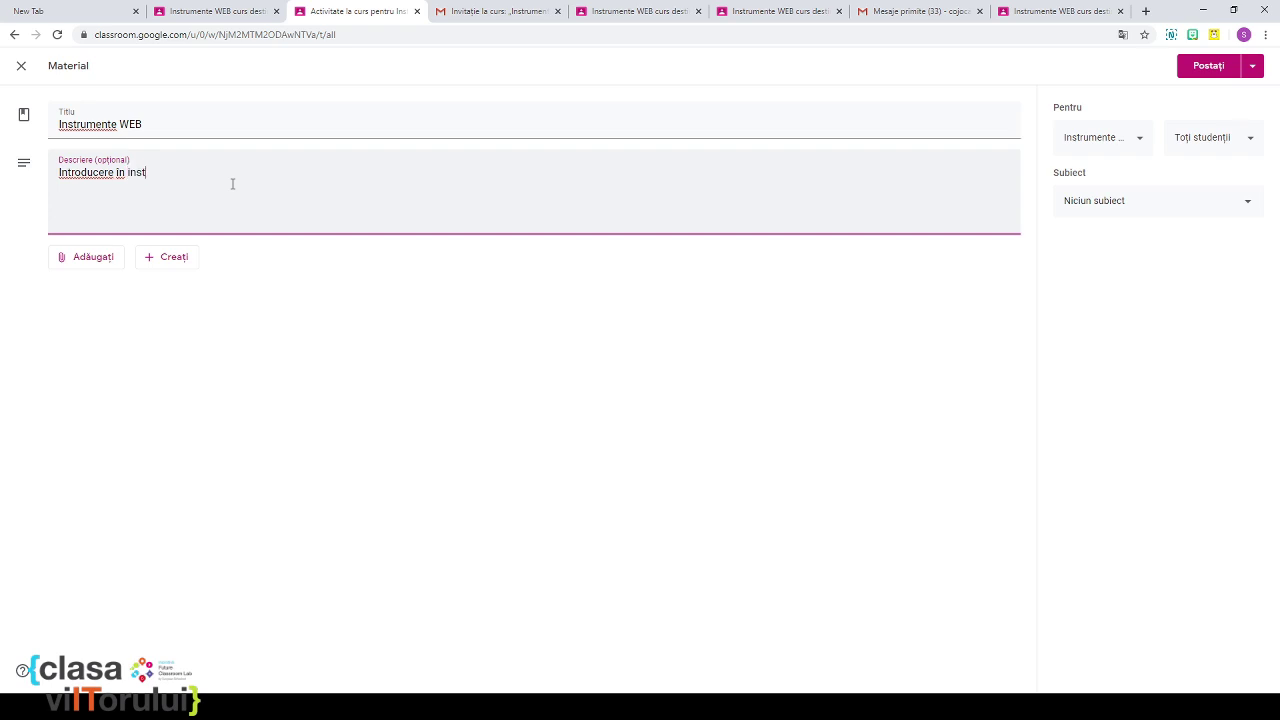
pyautogui.write('rumente WEB')
pyautogui.click(111, 263)
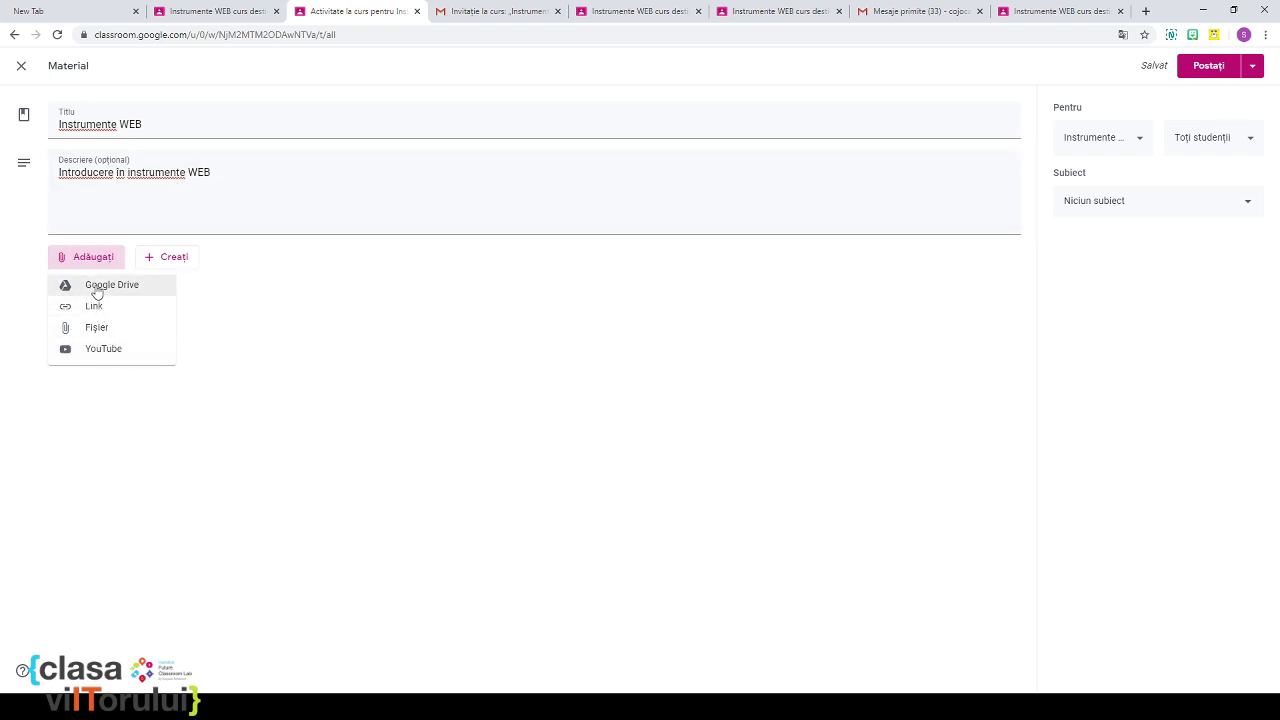
# Step: Upload EtwinningArticol.docx from the computer as an attachment on the material
pyautogui.click(95, 330)
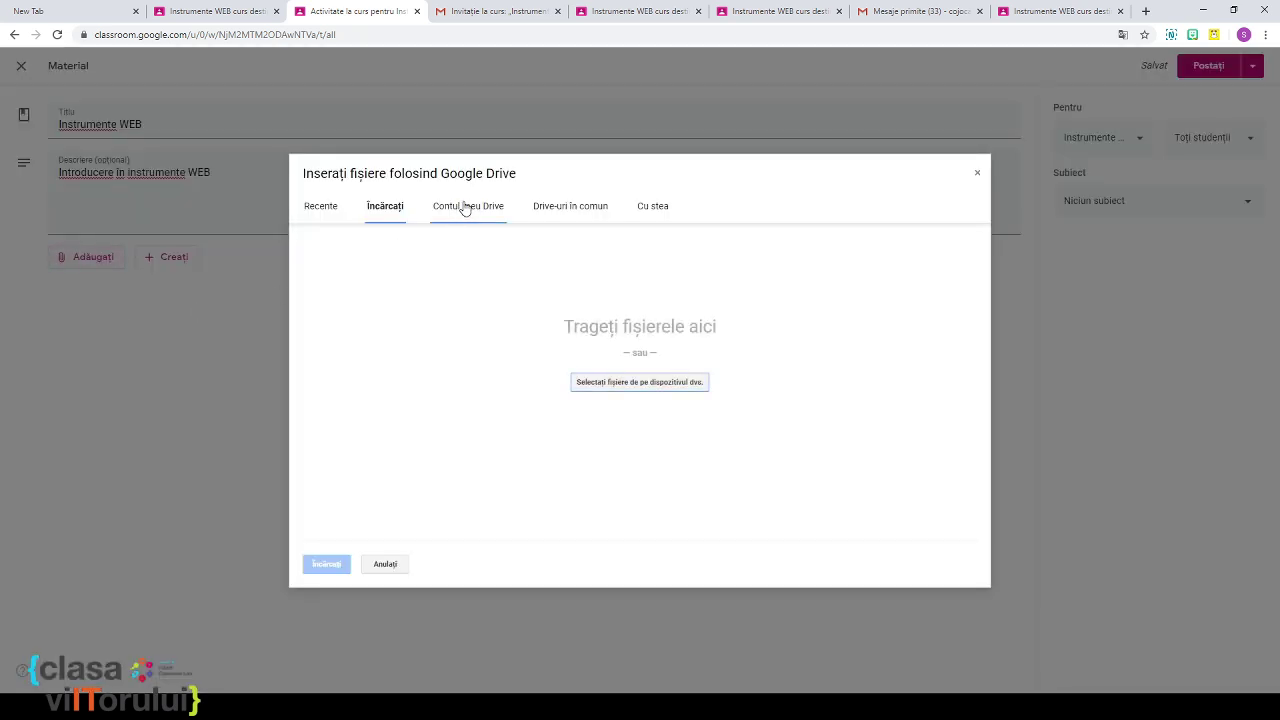
pyautogui.click(668, 382)
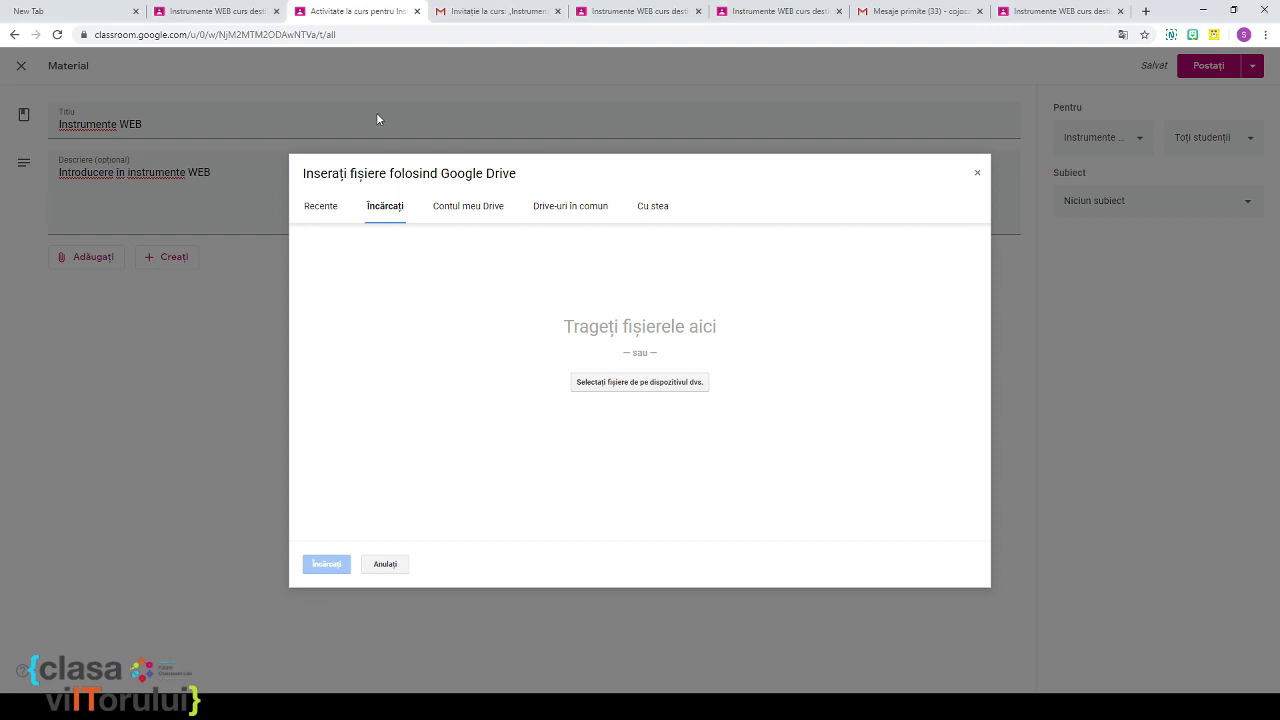
pyautogui.click(340, 565)
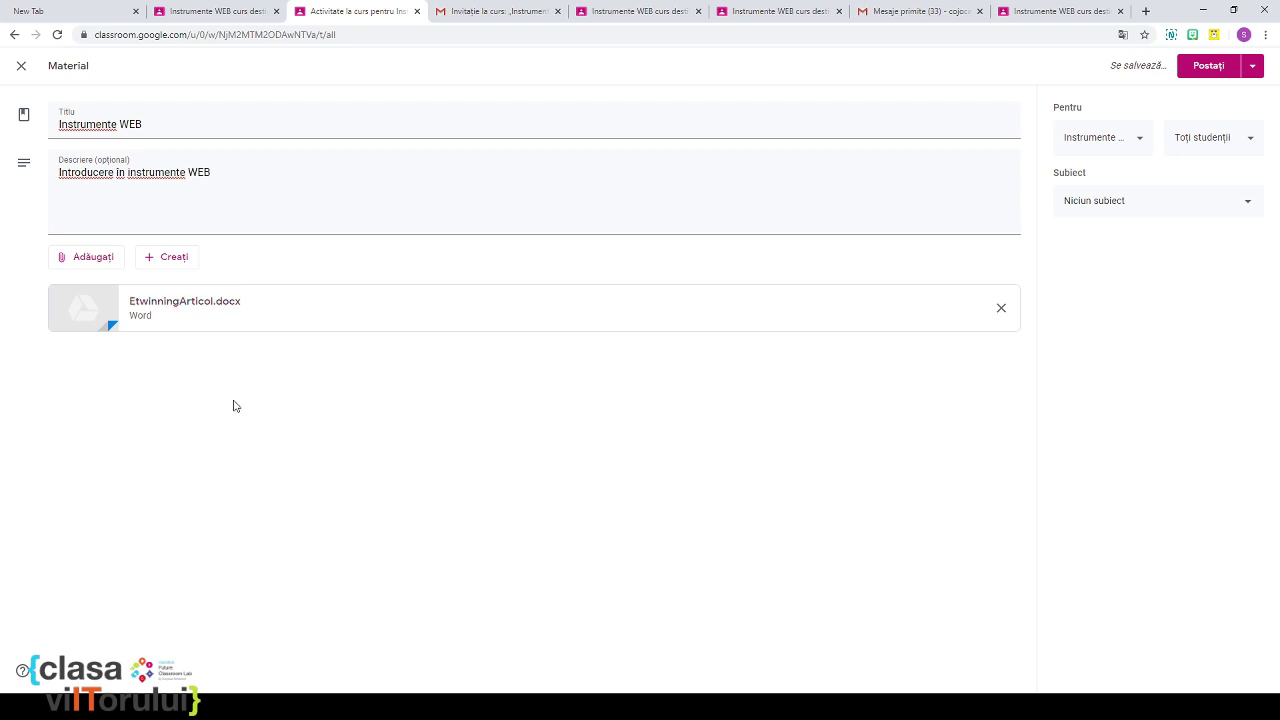
pyautogui.click(94, 265)
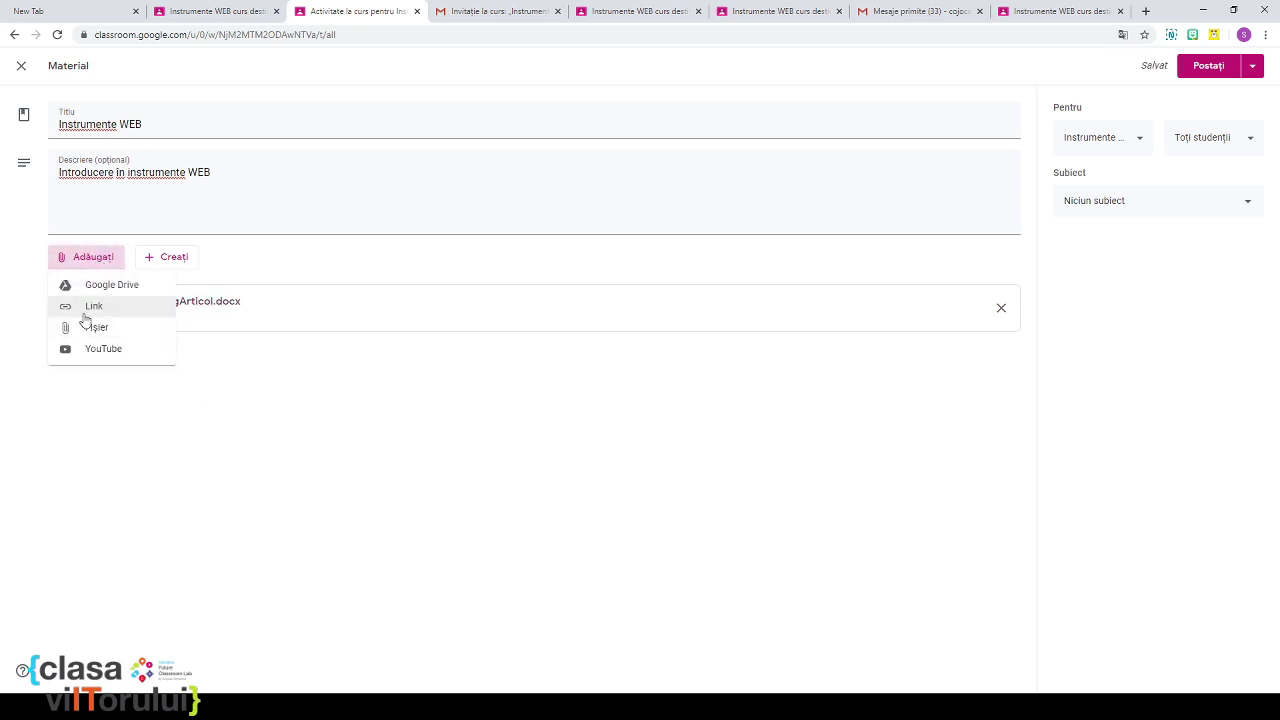
# Step: In a new tab, search instrumente web 2.0, open the INSTRUMENTE WEB 2.0 ÎN EDUCAȚIE PDF, and select its URL
pyautogui.click(85, 308)
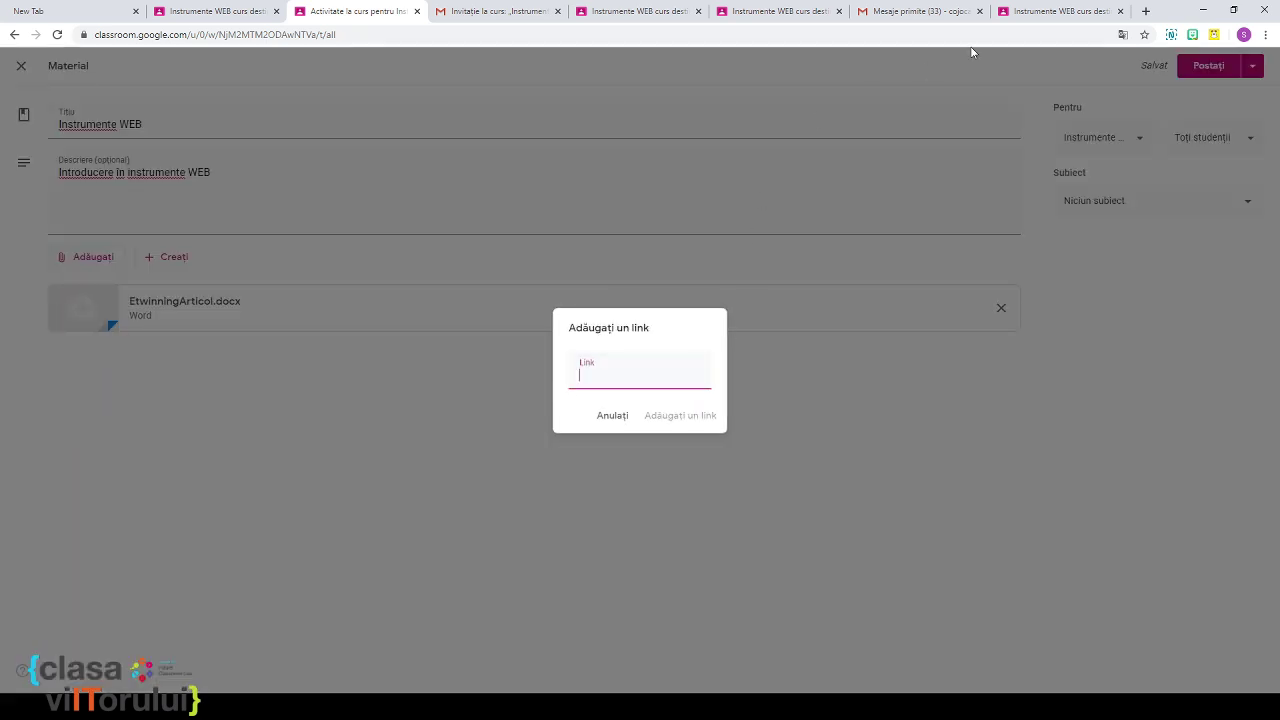
pyautogui.click(1146, 11)
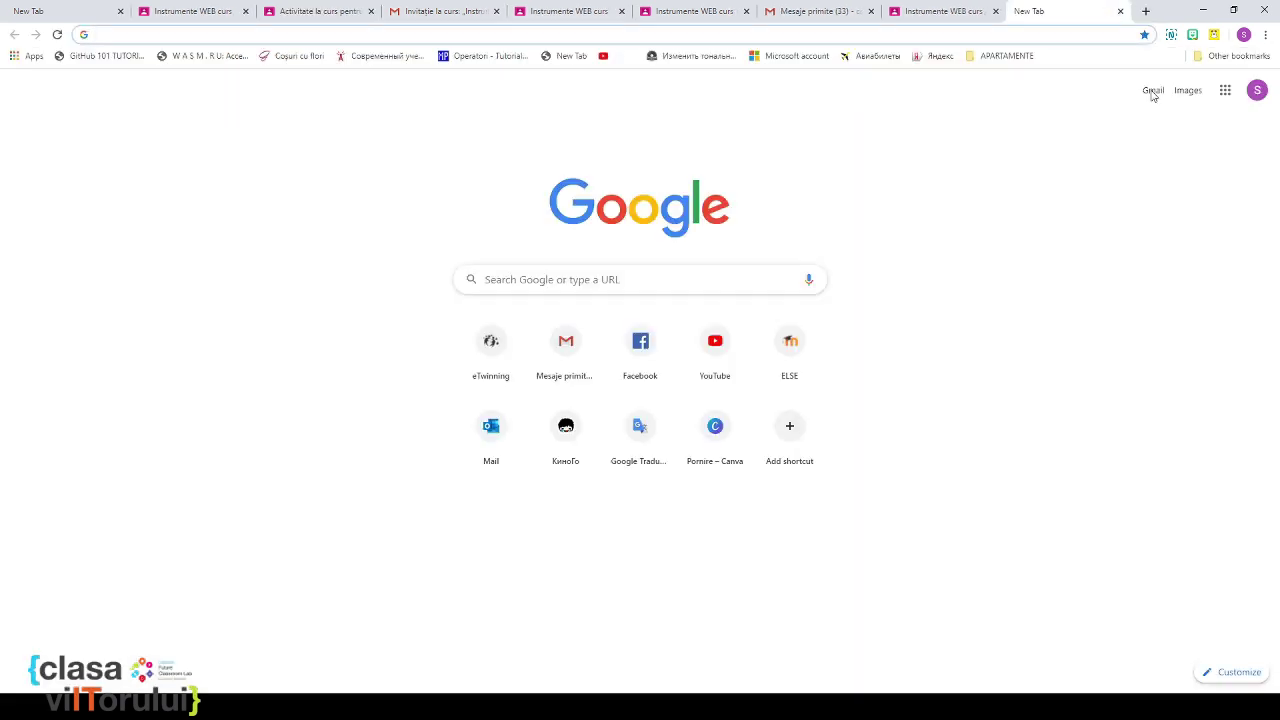
pyautogui.write('intrum')
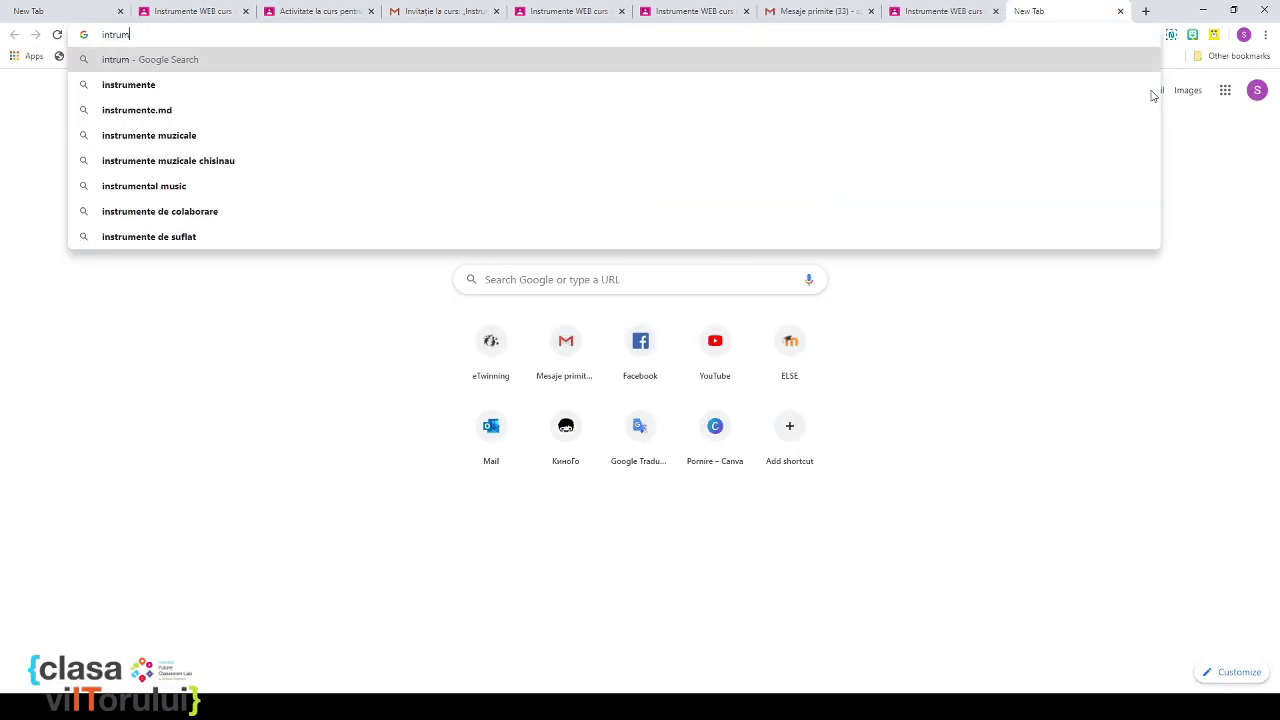
pyautogui.write('ente WEB')
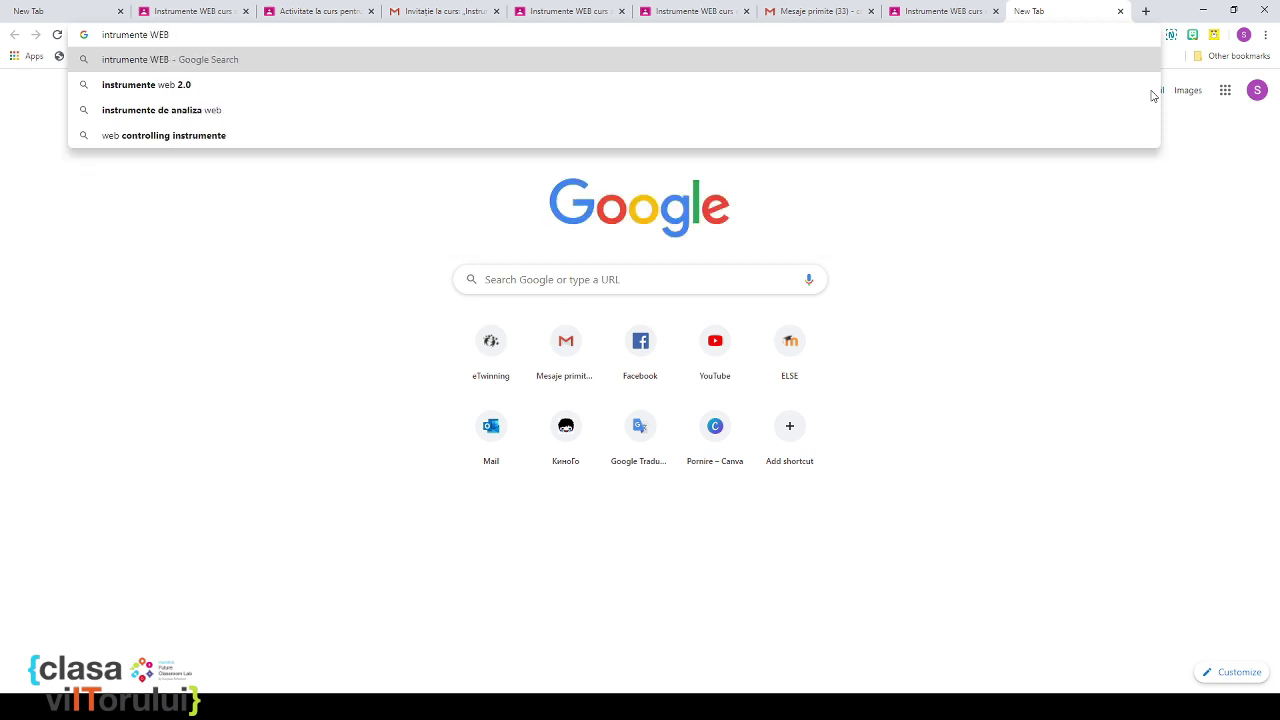
pyautogui.click(868, 85)
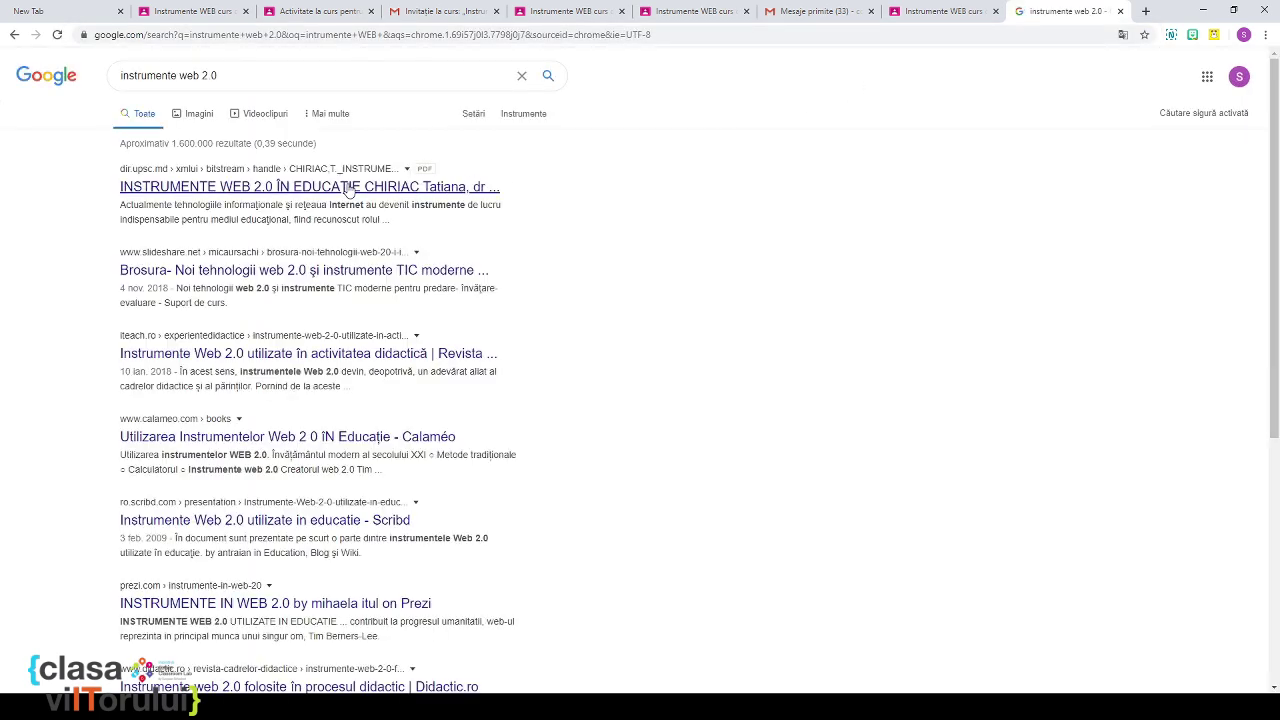
pyautogui.click(349, 187)
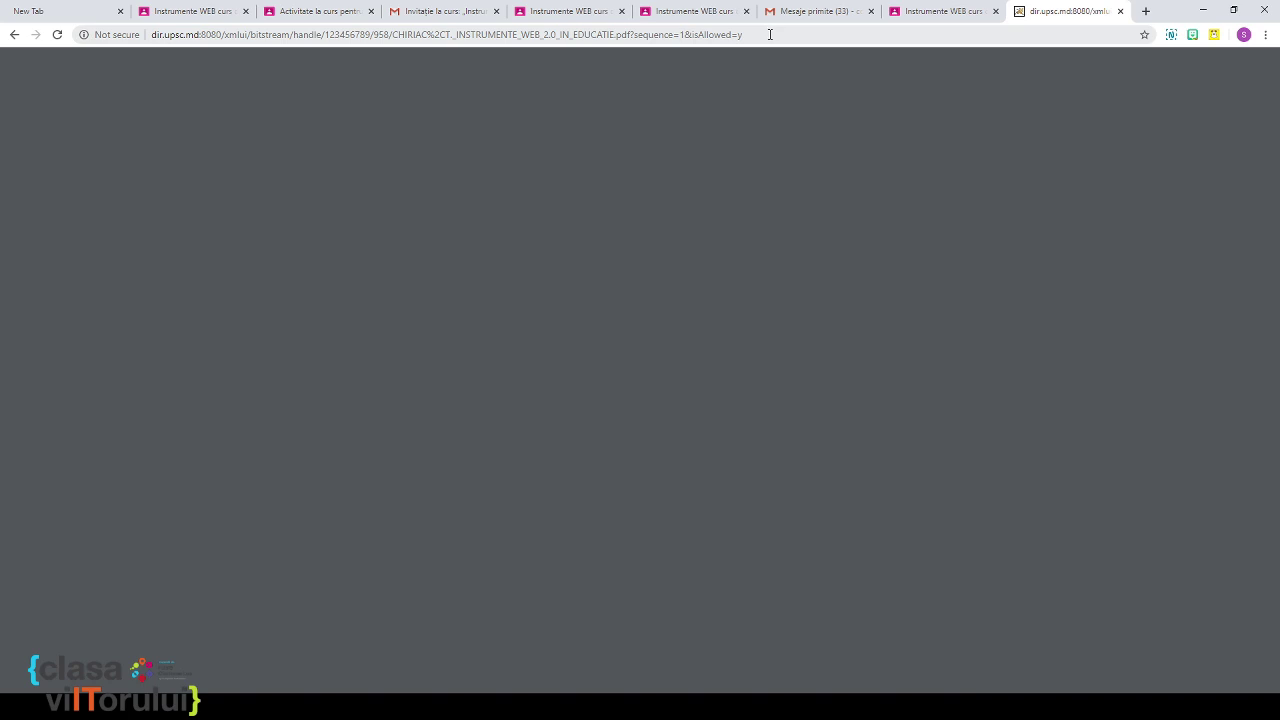
pyautogui.click(769, 34)
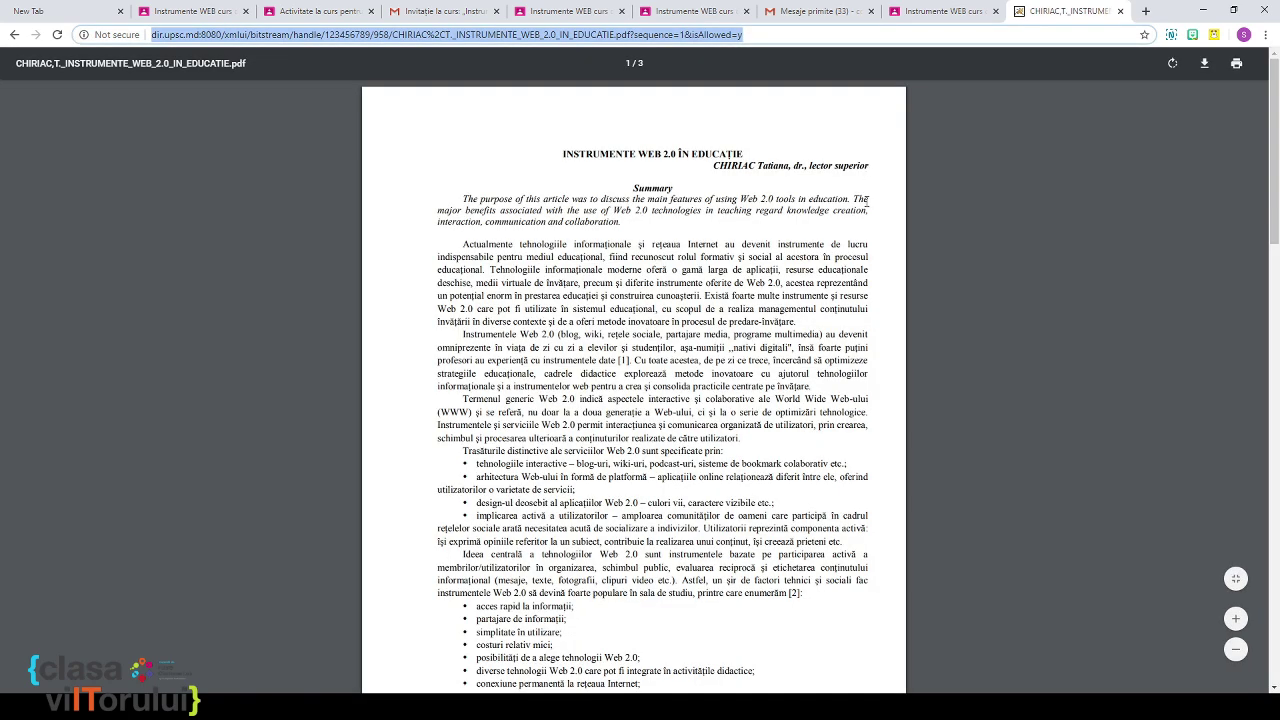
# Step: Back in the Classroom tab, paste the PDF's URL as a link attachment on the material
pyautogui.click(910, 13)
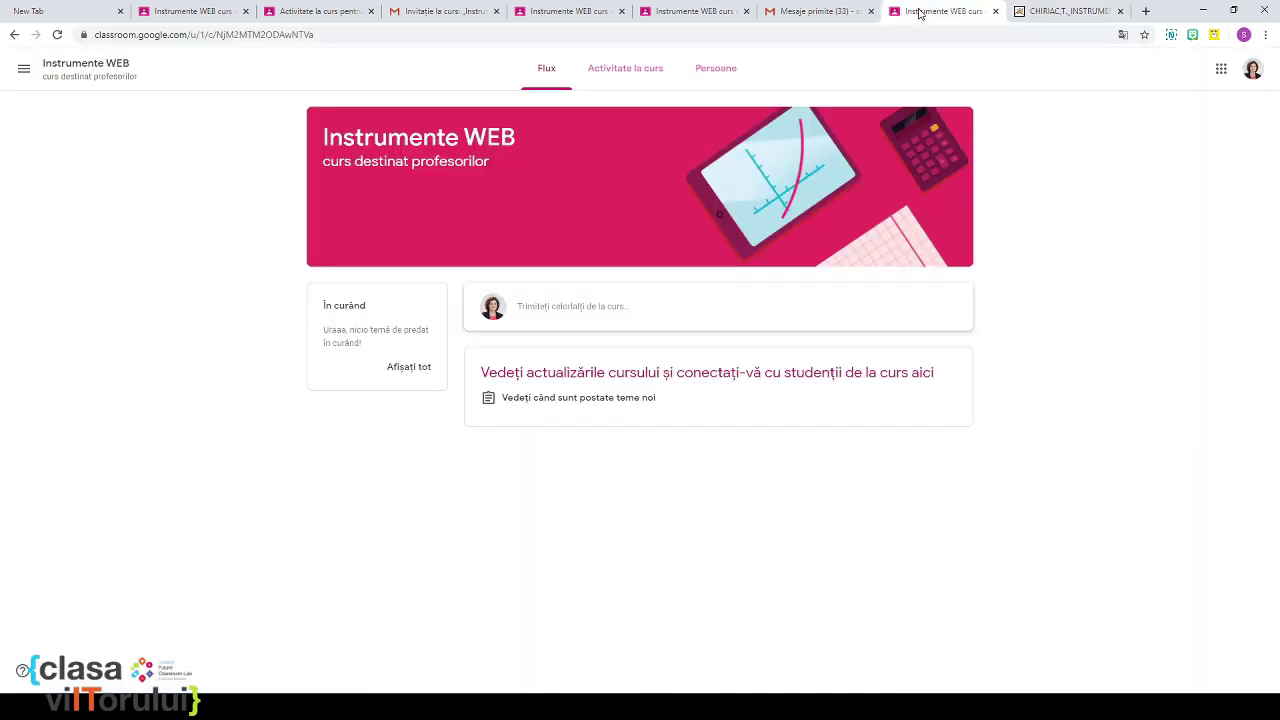
pyautogui.click(805, 16)
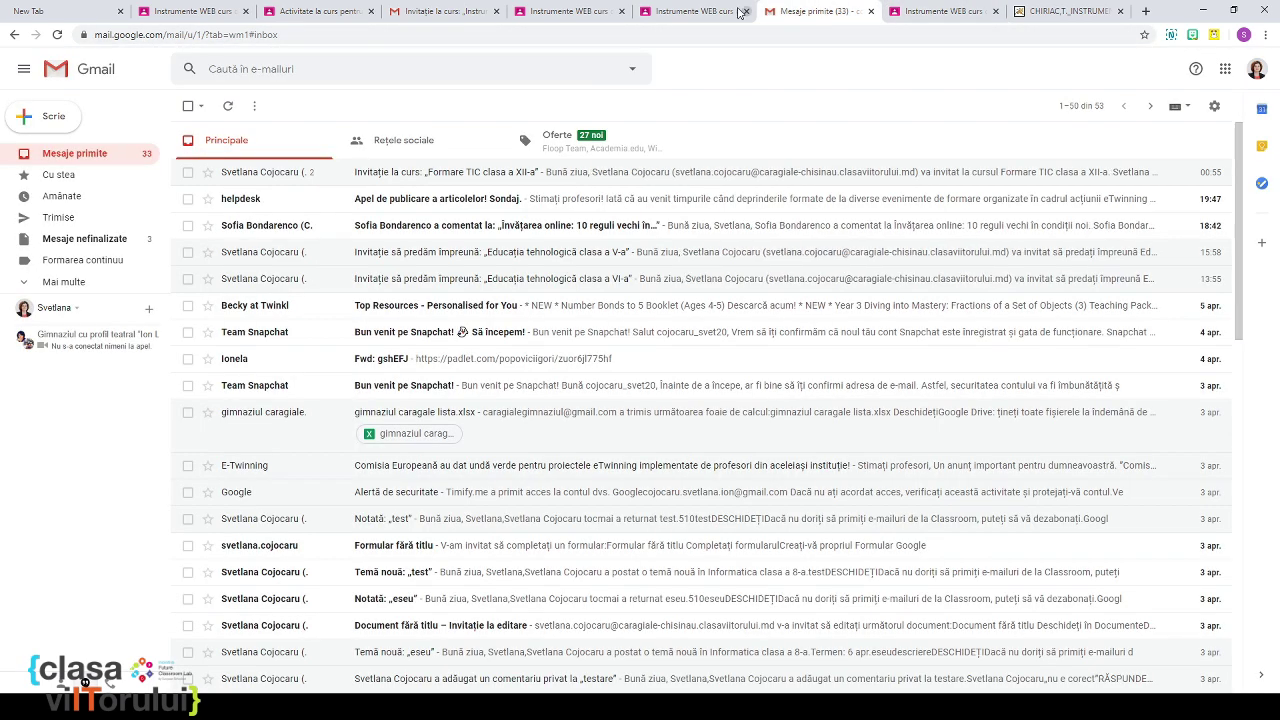
pyautogui.click(695, 12)
pyautogui.click(225, 20)
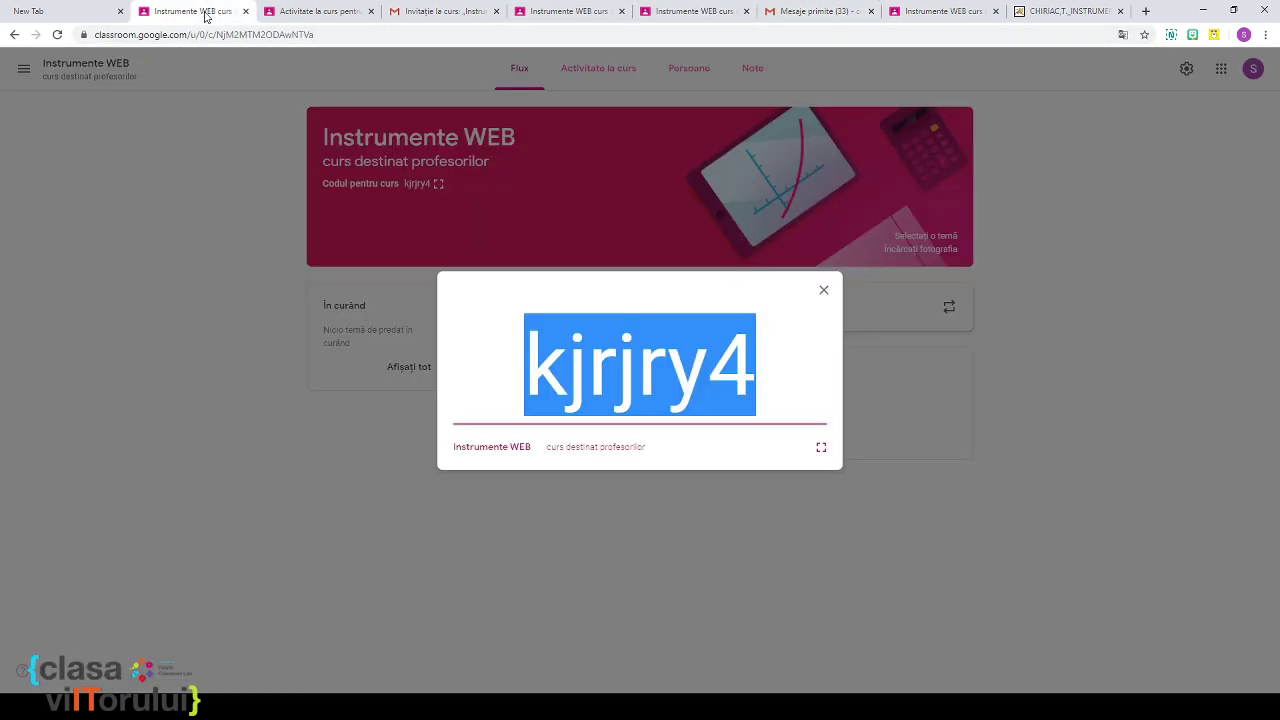
pyautogui.click(300, 14)
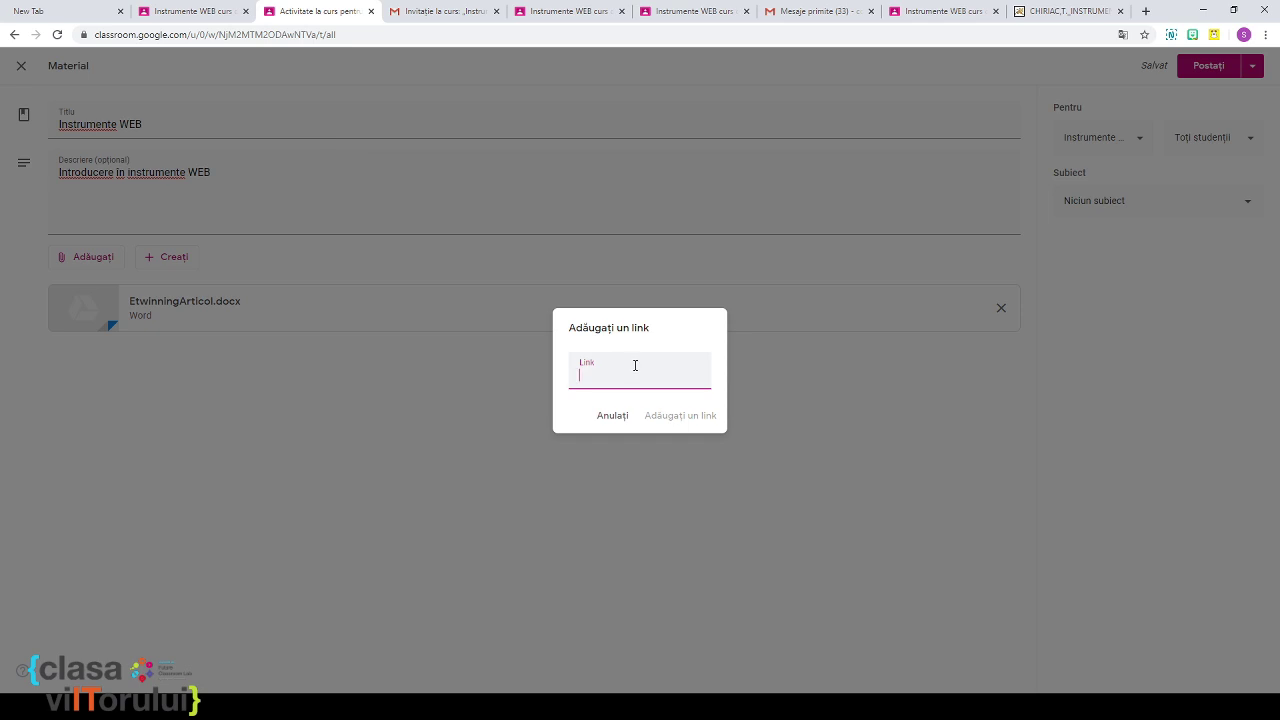
pyautogui.hotkey('ctrl', 'v')
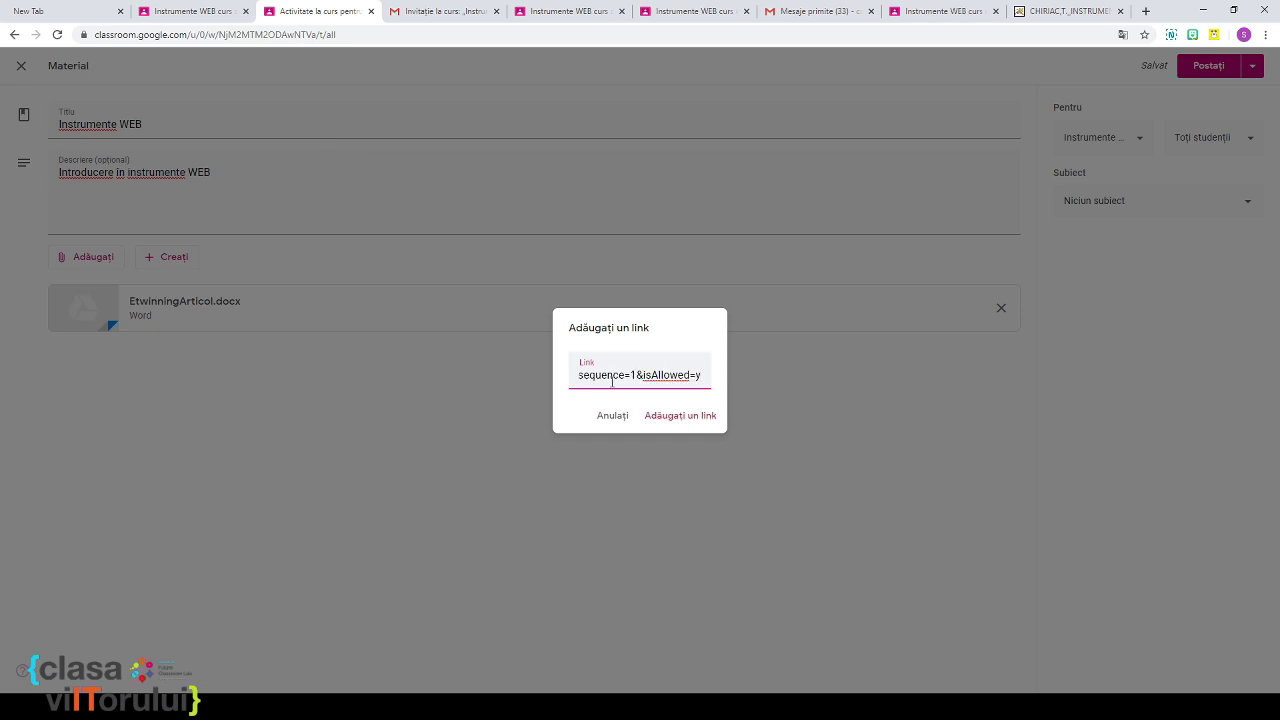
pyautogui.click(669, 420)
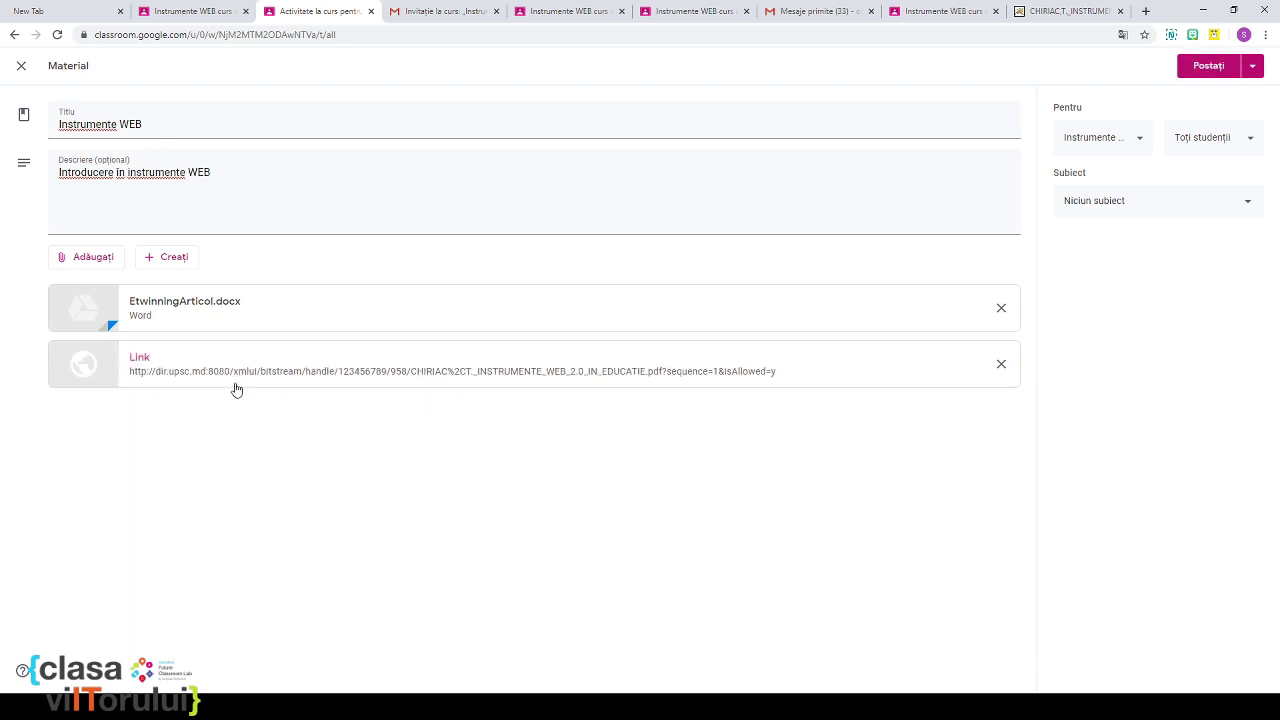
pyautogui.click(148, 262)
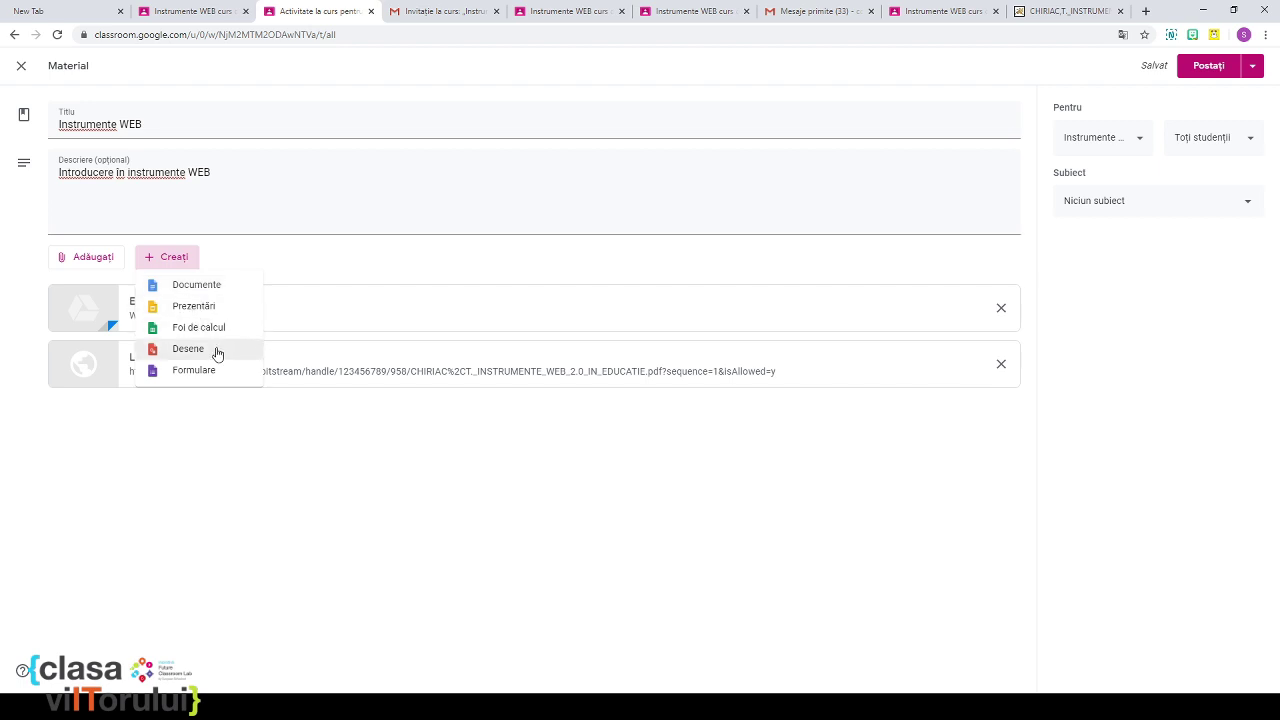
# Step: Keep the material addressed to all students, toggling one student off and back on
pyautogui.click(226, 460)
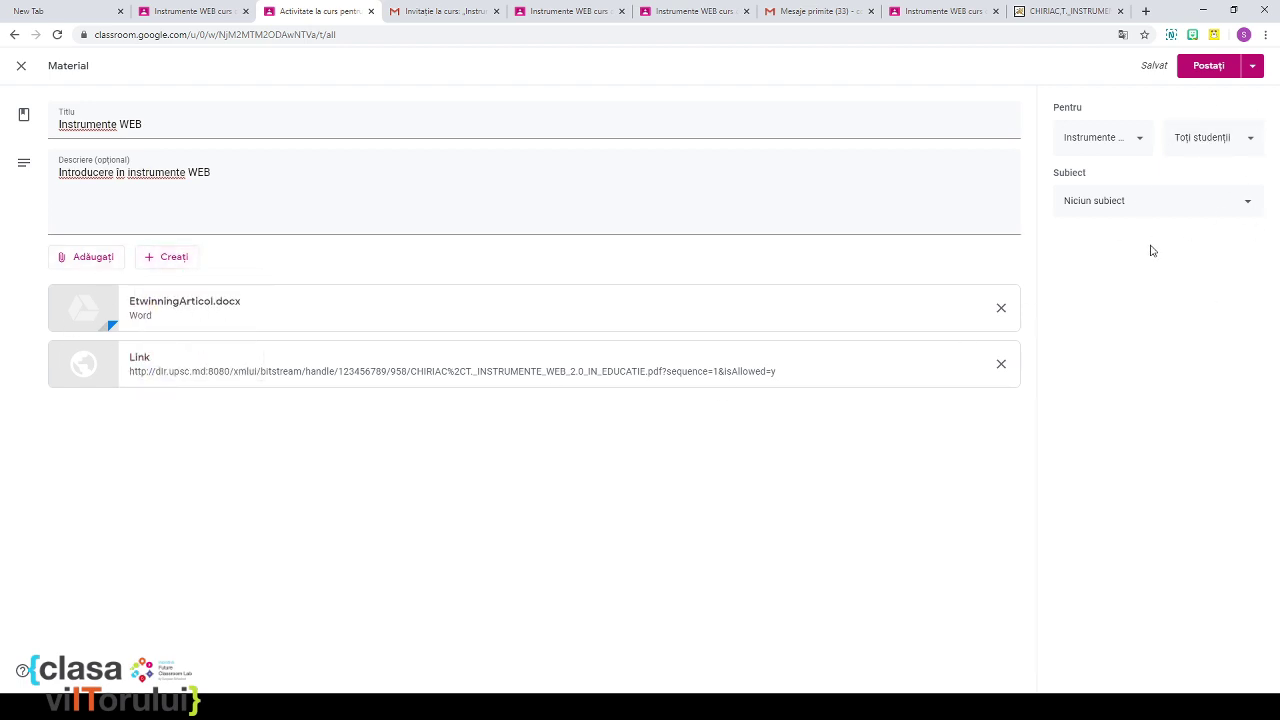
pyautogui.click(1137, 146)
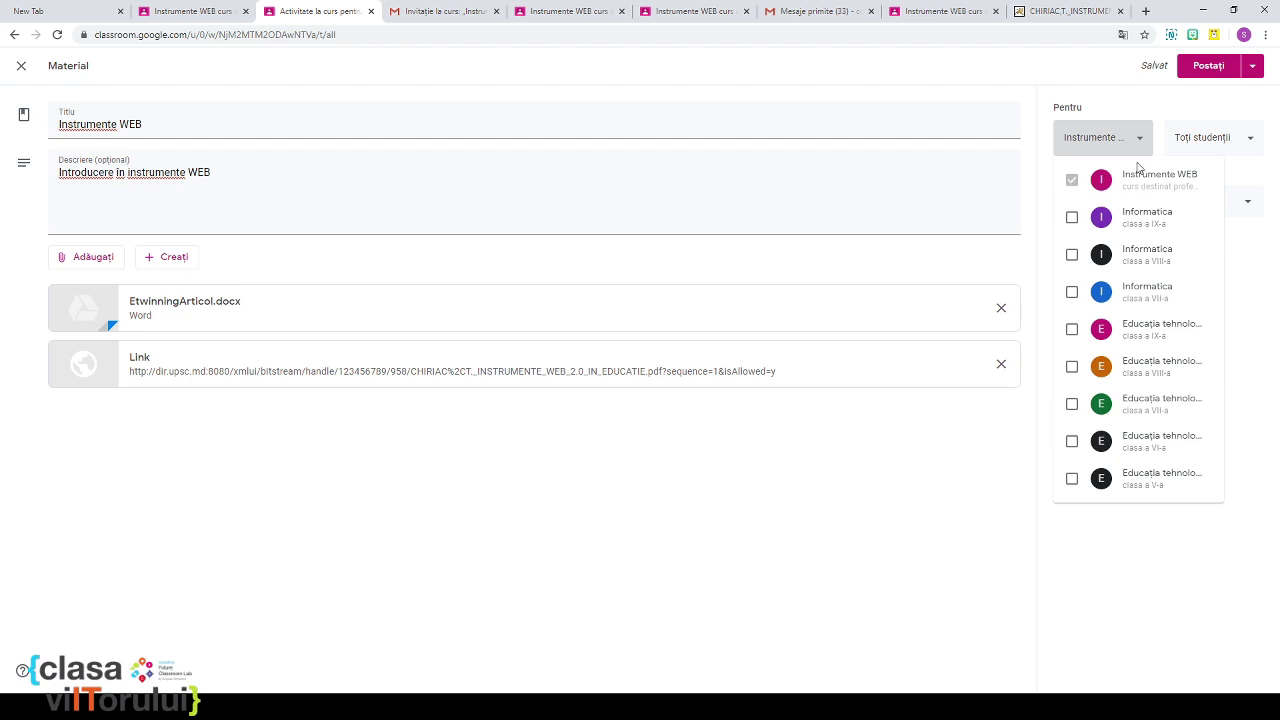
pyautogui.click(1229, 148)
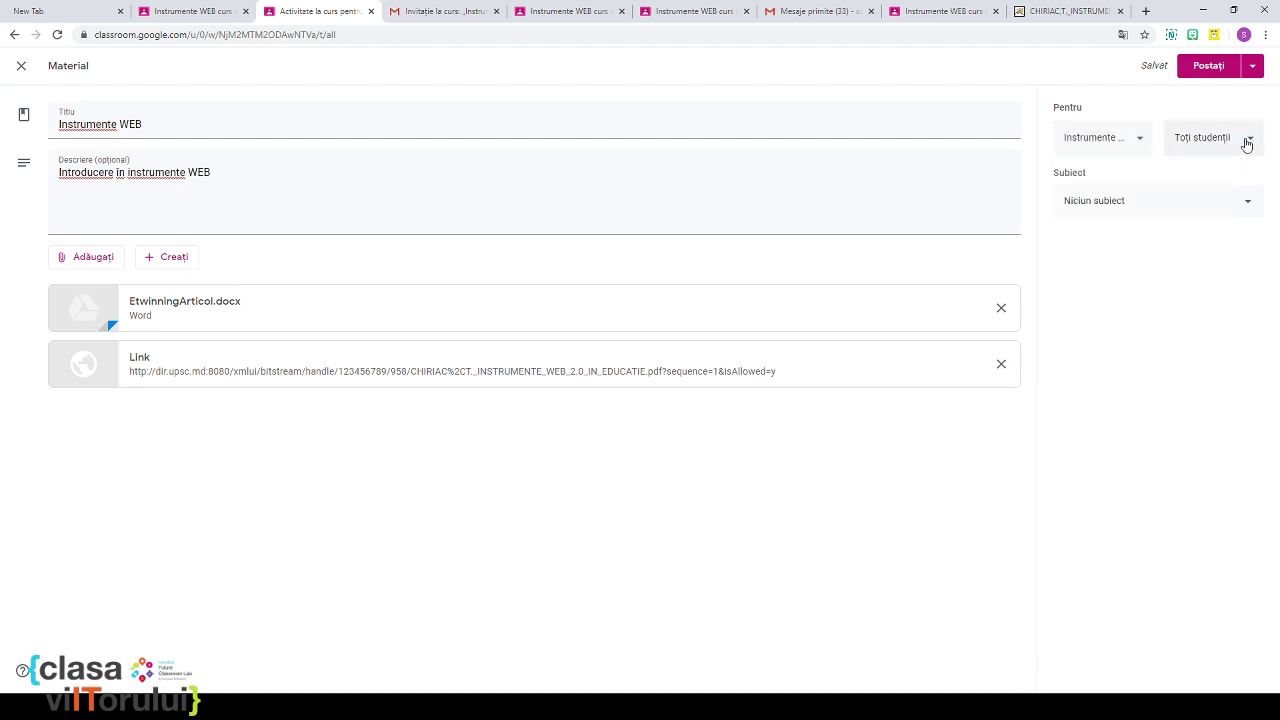
pyautogui.click(1244, 142)
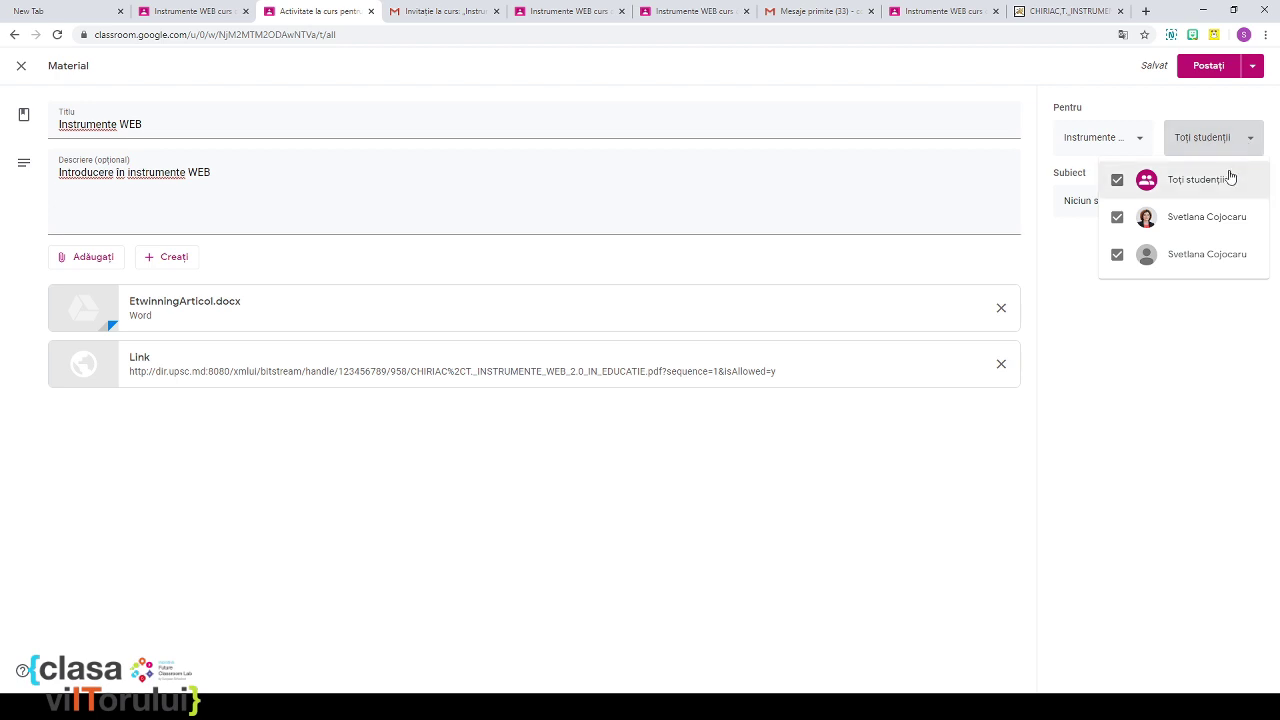
pyautogui.click(1117, 254)
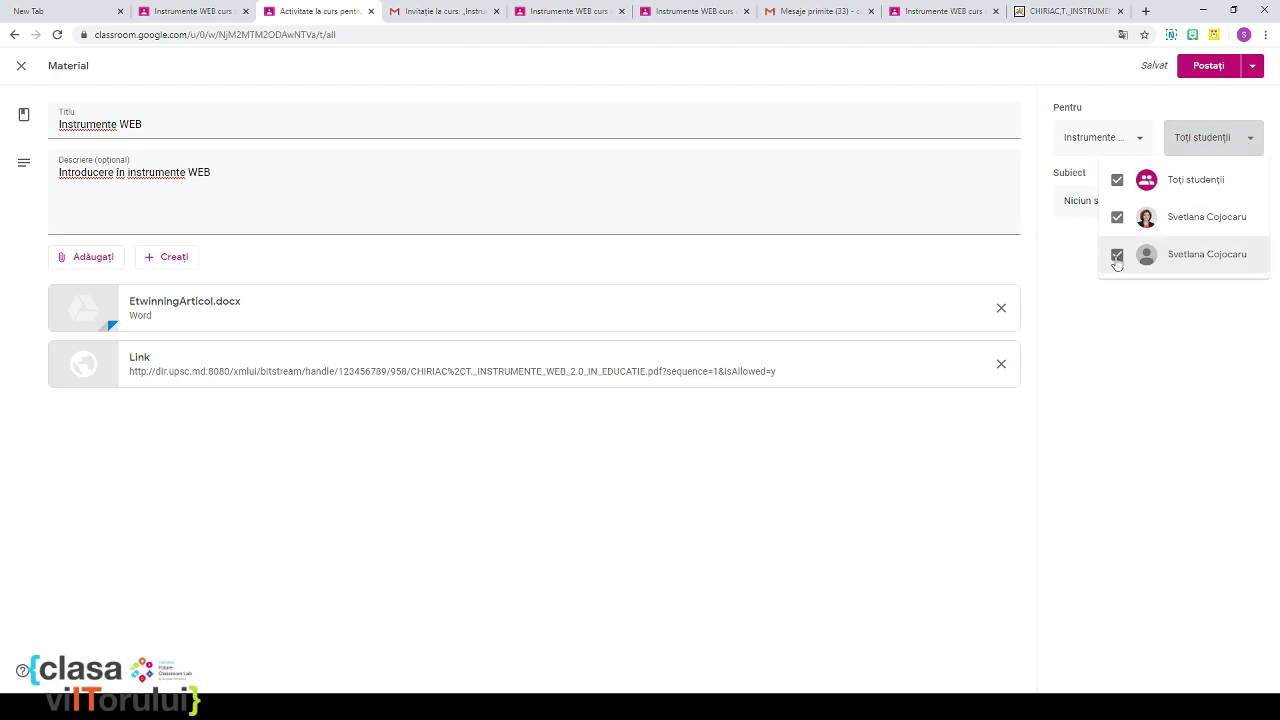
pyautogui.click(1117, 180)
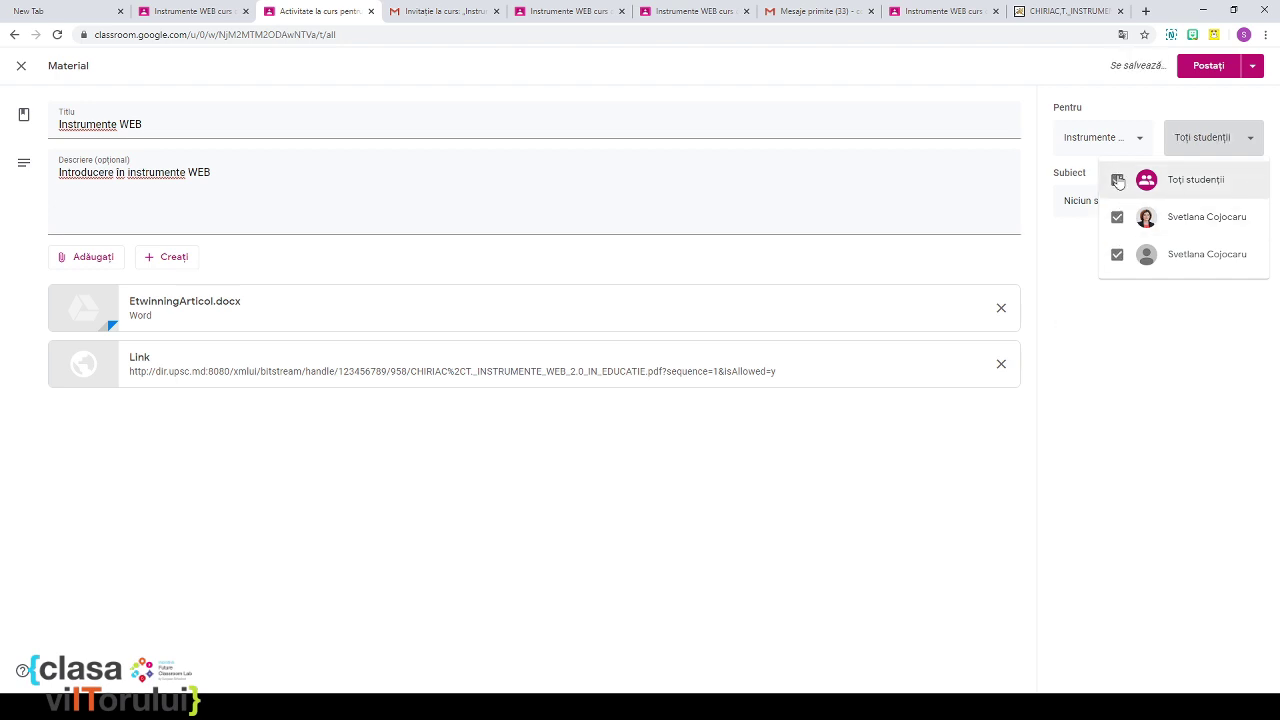
pyautogui.click(1077, 275)
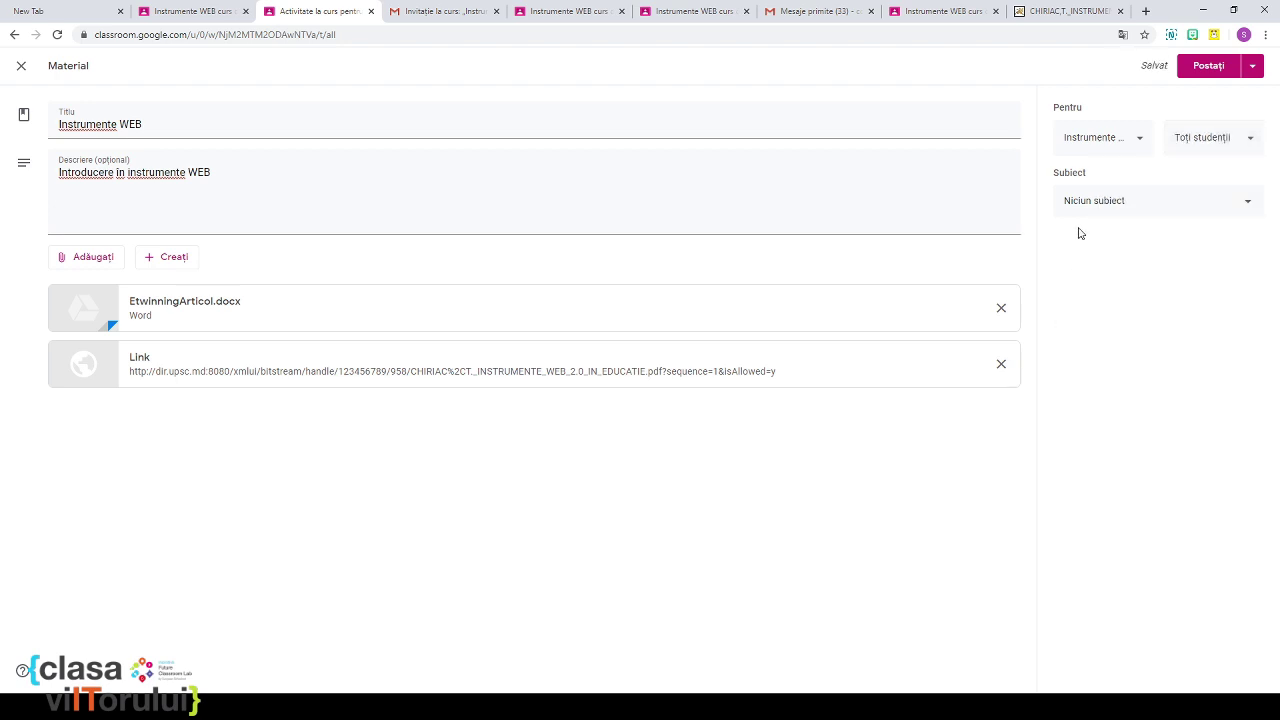
pyautogui.click(1249, 206)
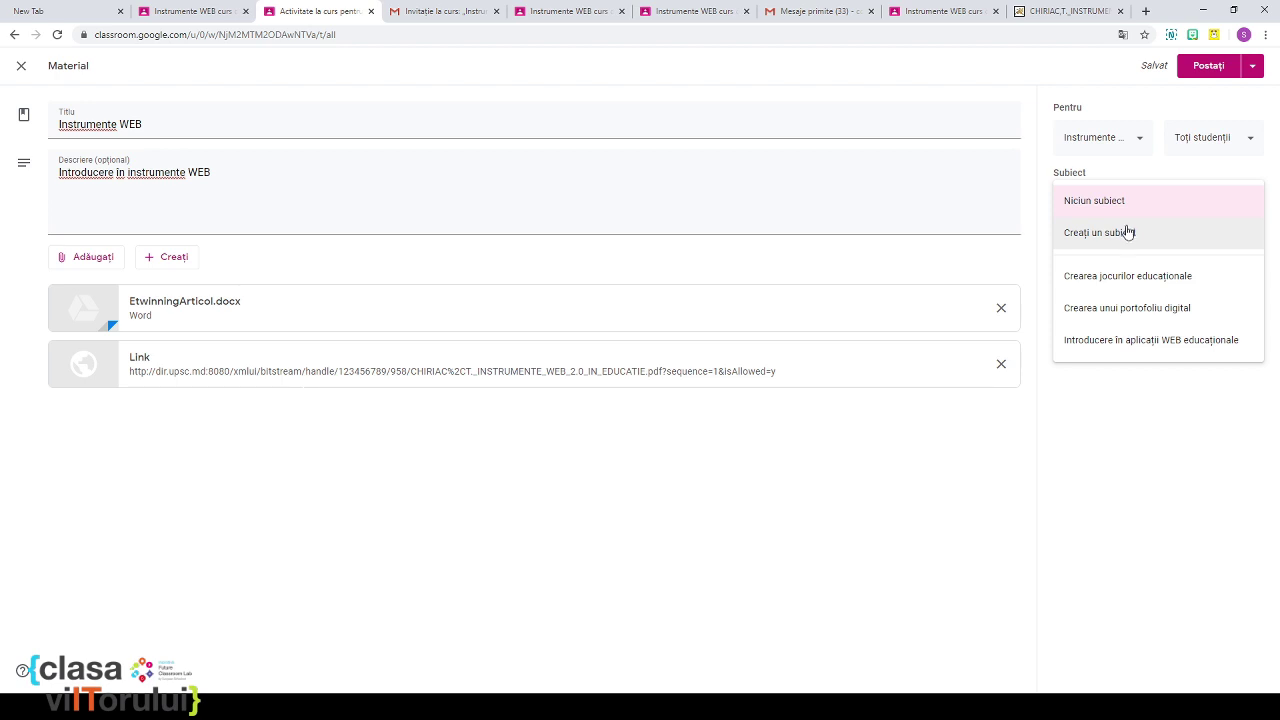
# Step: File the material under 'Introducere în aplicații WEB educaționale' and post it
pyautogui.click(1133, 344)
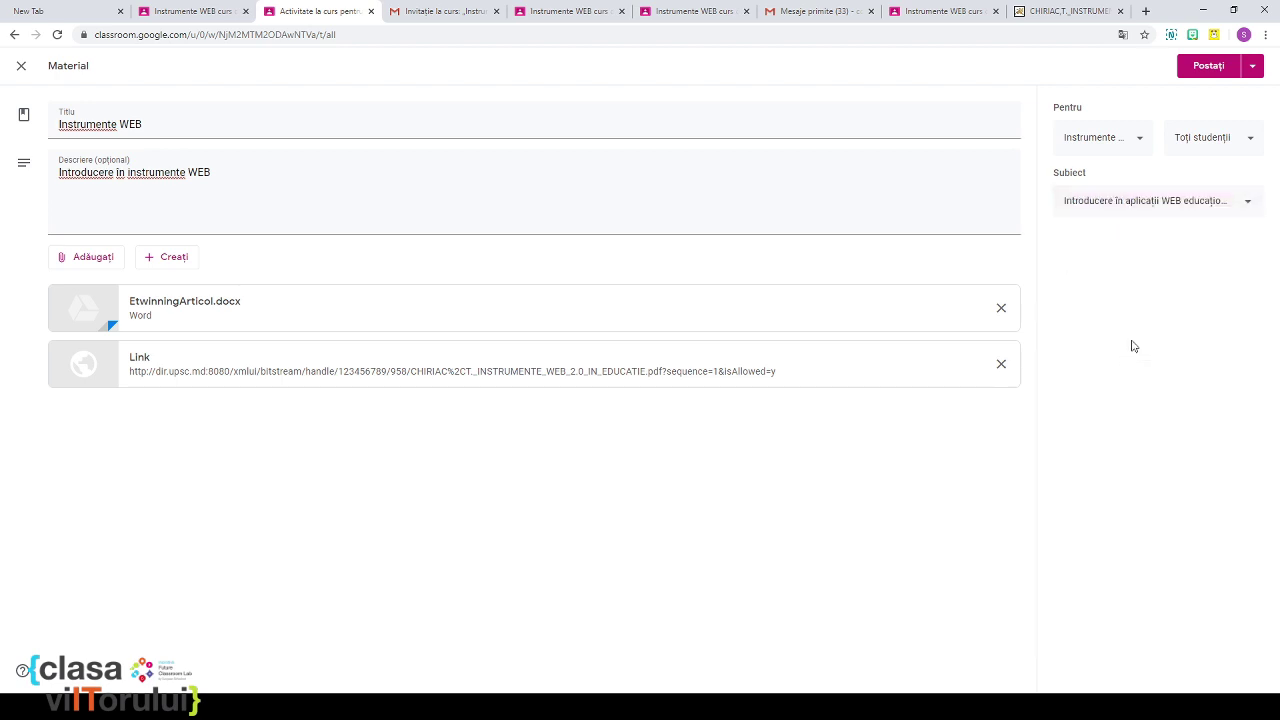
pyautogui.click(1195, 67)
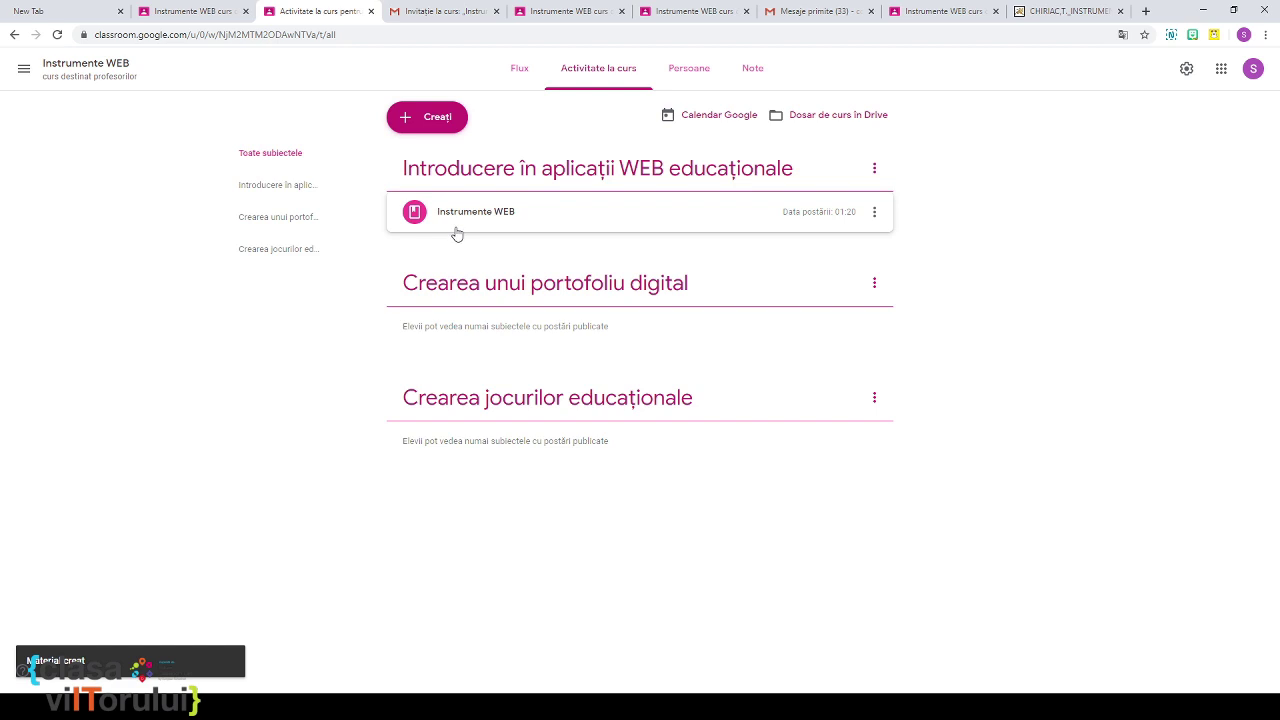
pyautogui.click(410, 125)
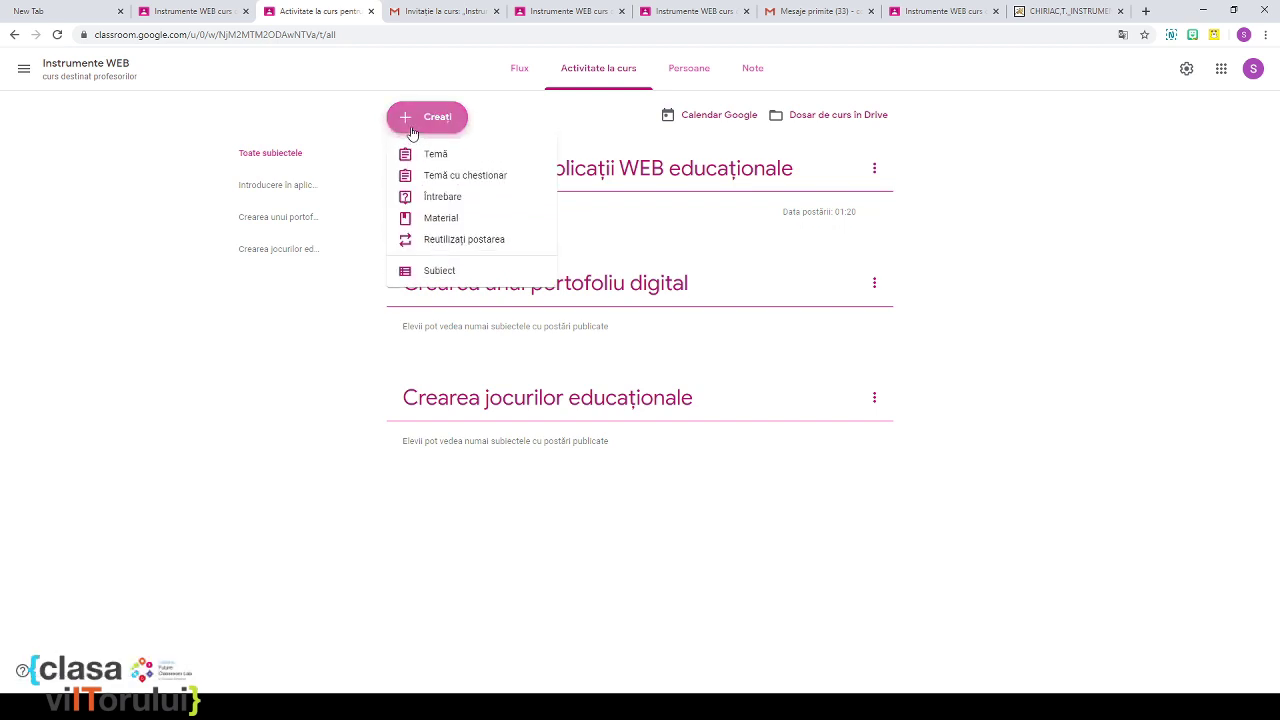
# Step: Start a short-answer question titled 'Ce sunt aplicatiile WEB 2.0'
pyautogui.click(438, 198)
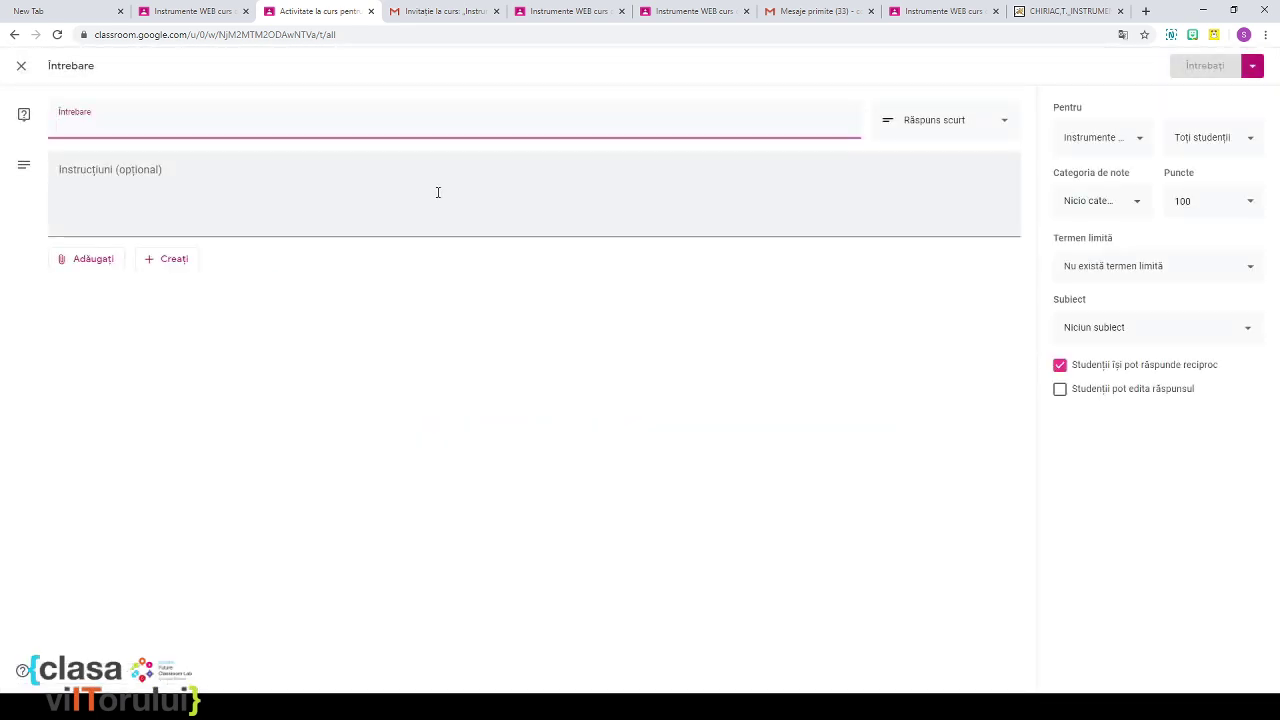
pyautogui.write('Ce')
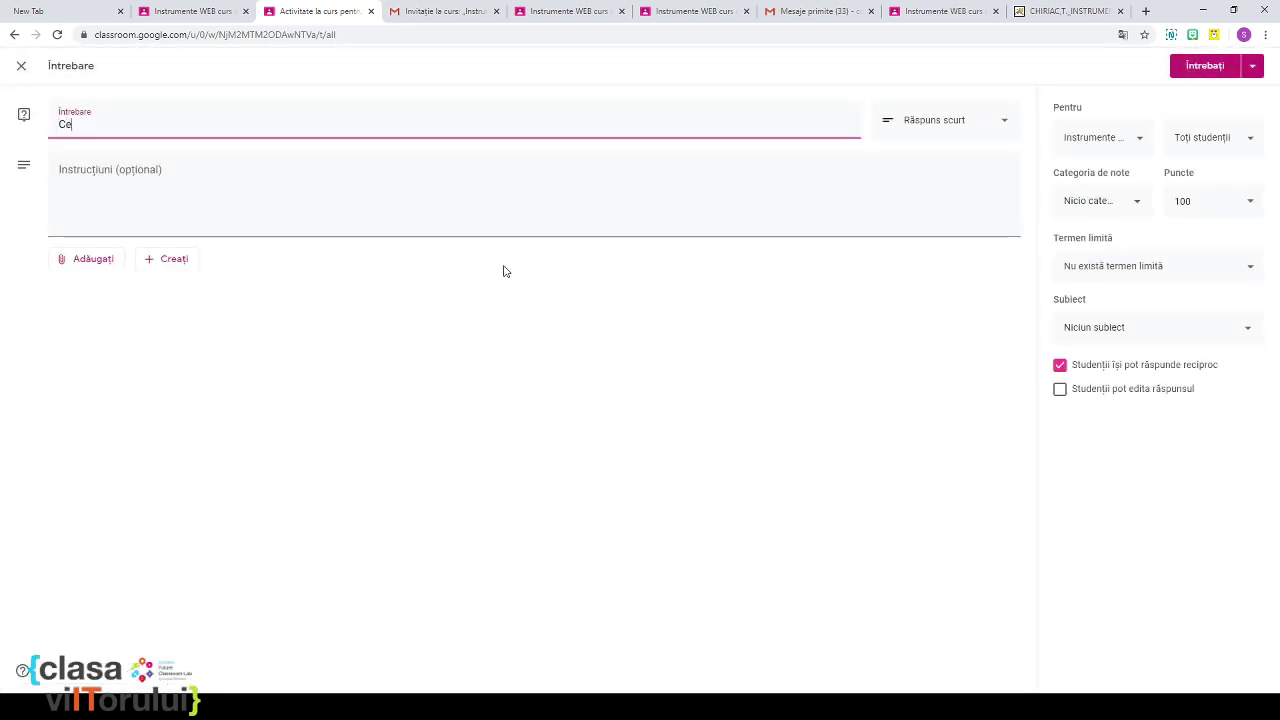
pyautogui.write(' sunt a')
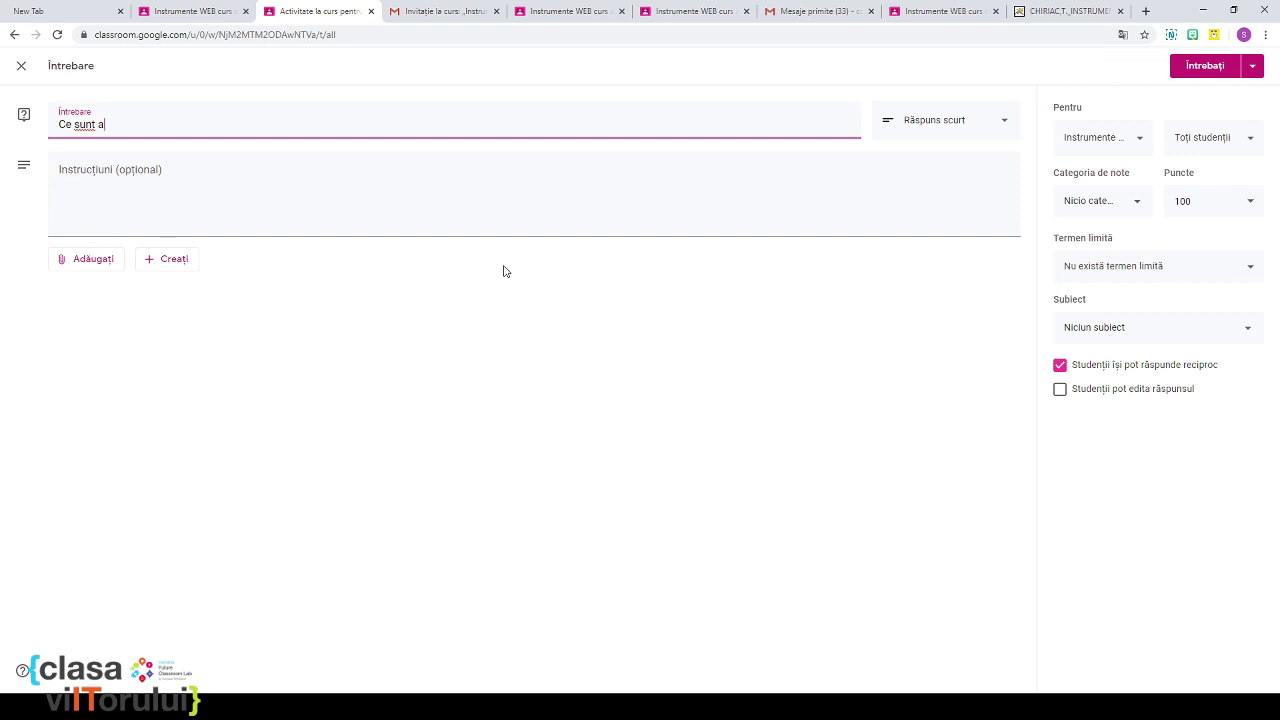
pyautogui.write('plicatiile WEB 2.0')
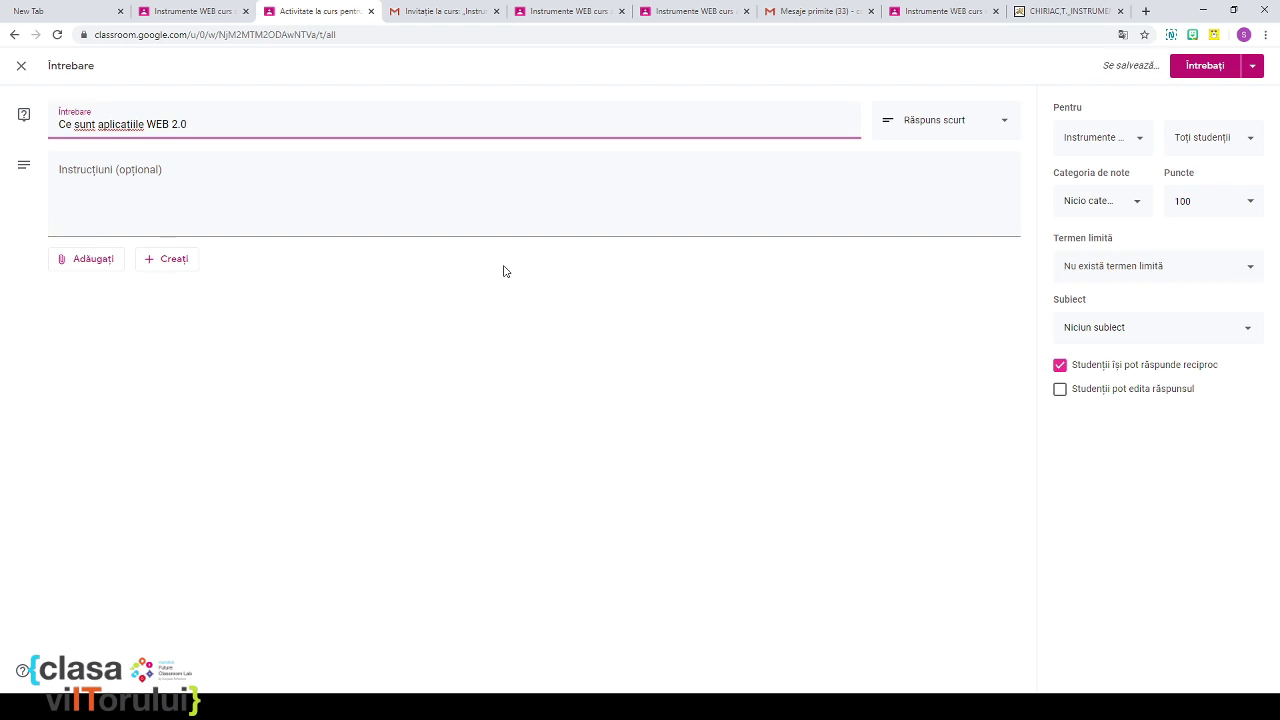
pyautogui.click(335, 233)
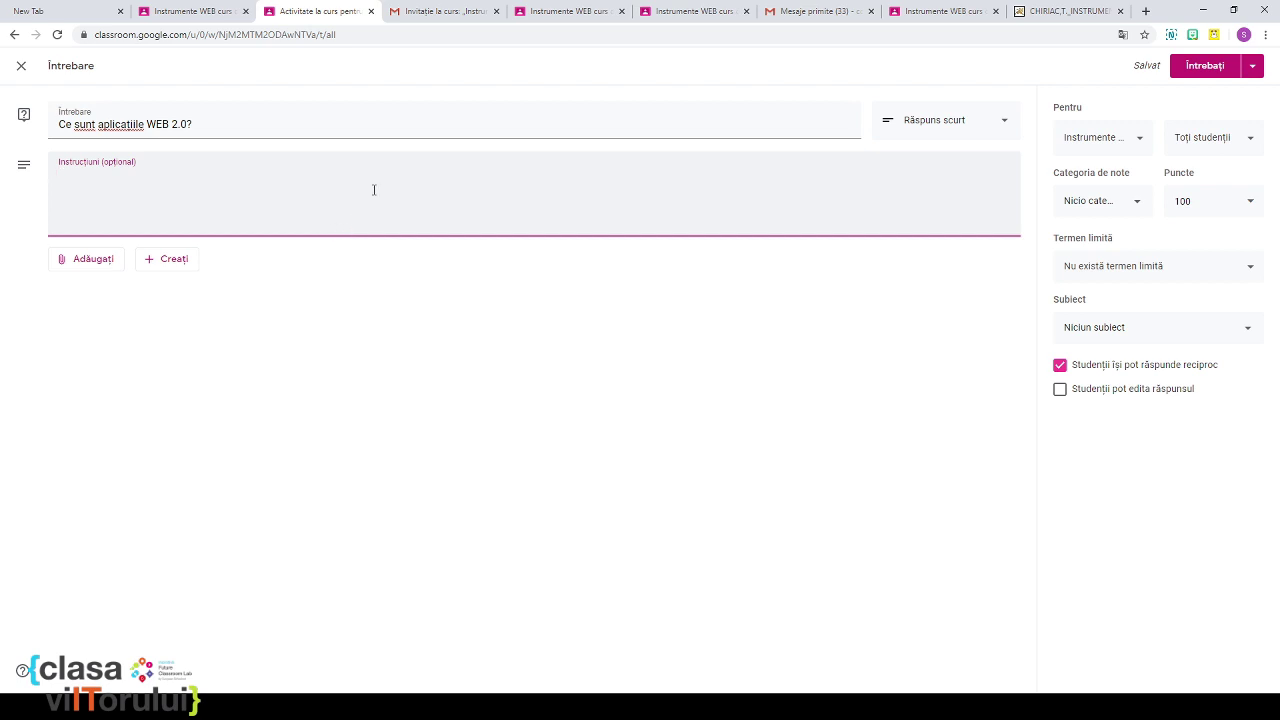
pyautogui.click(983, 129)
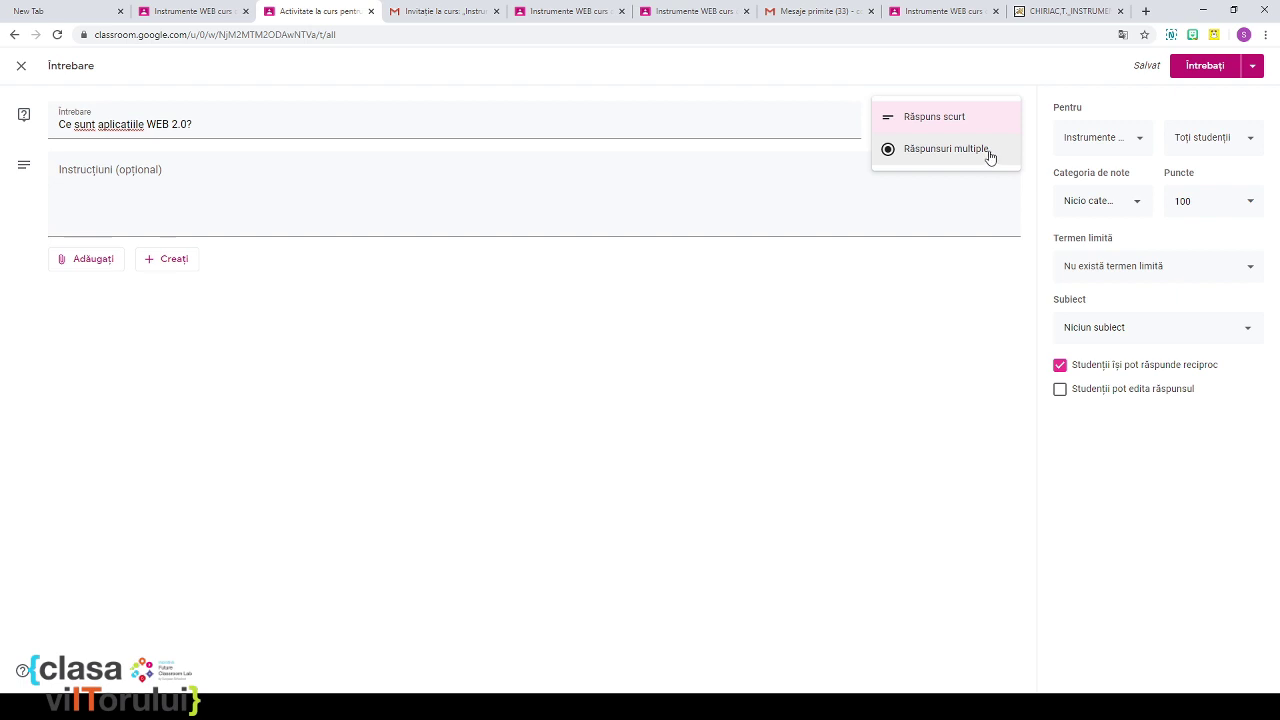
pyautogui.click(978, 119)
# Step: Add the instructions 'Descrieți aceste aplicații' and look over the attachment and create menus
pyautogui.click(212, 179)
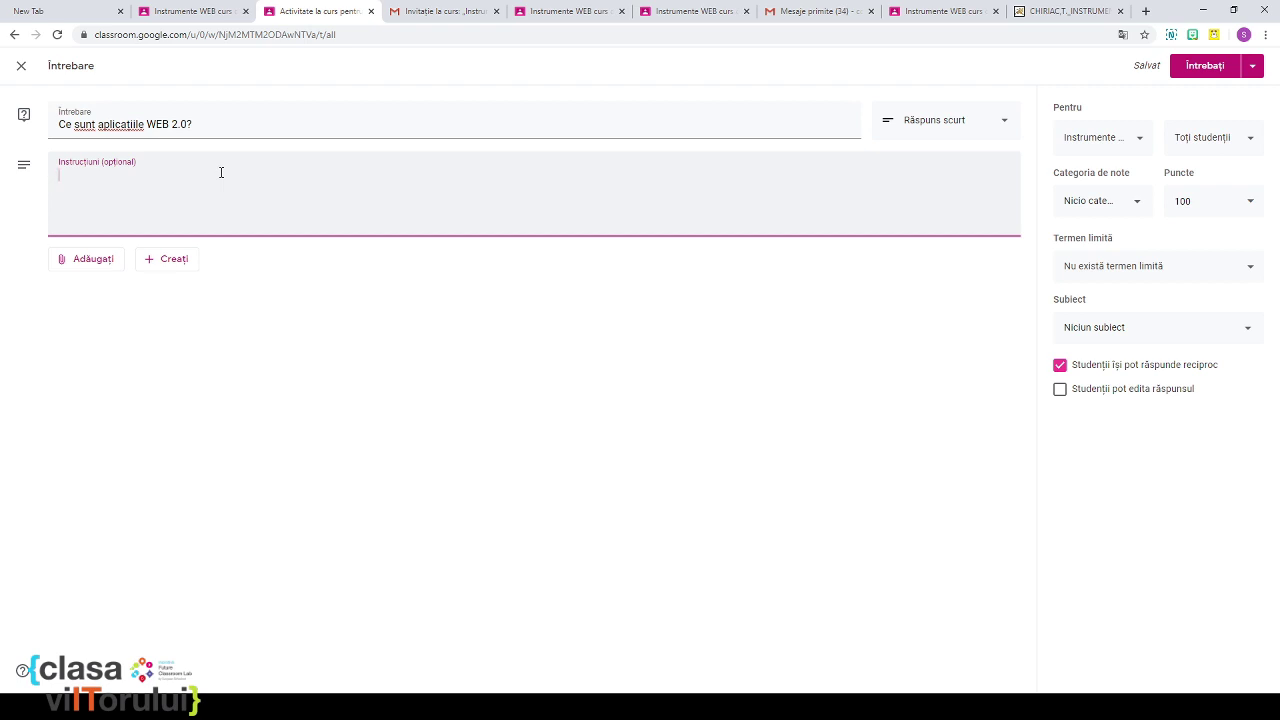
pyautogui.write('Descrieți aceste')
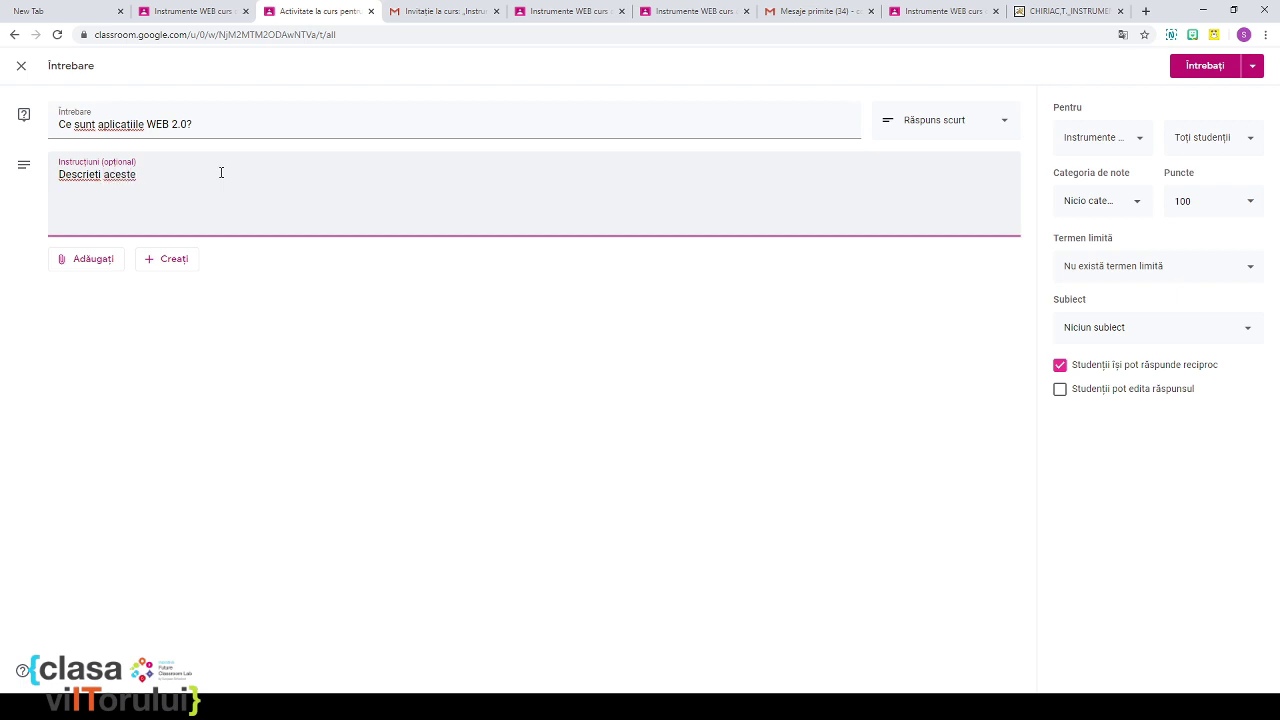
pyautogui.write(' aplicatii')
pyautogui.click(104, 261)
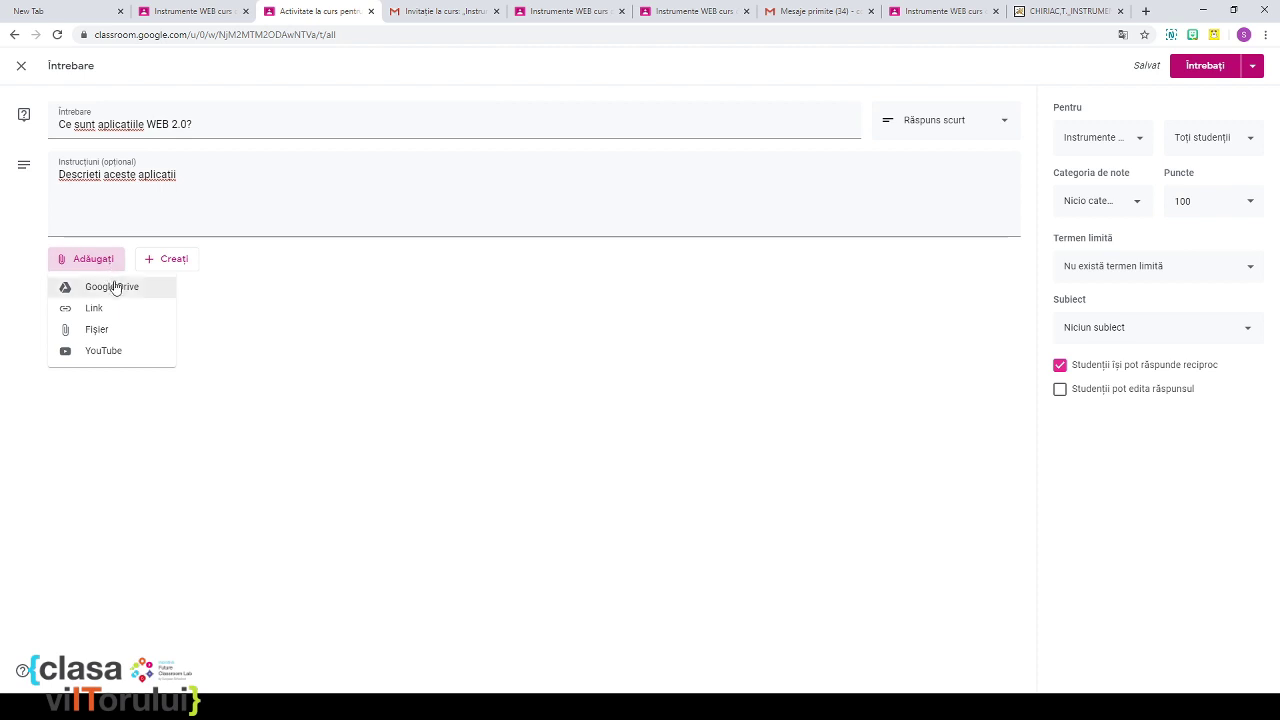
pyautogui.click(178, 261)
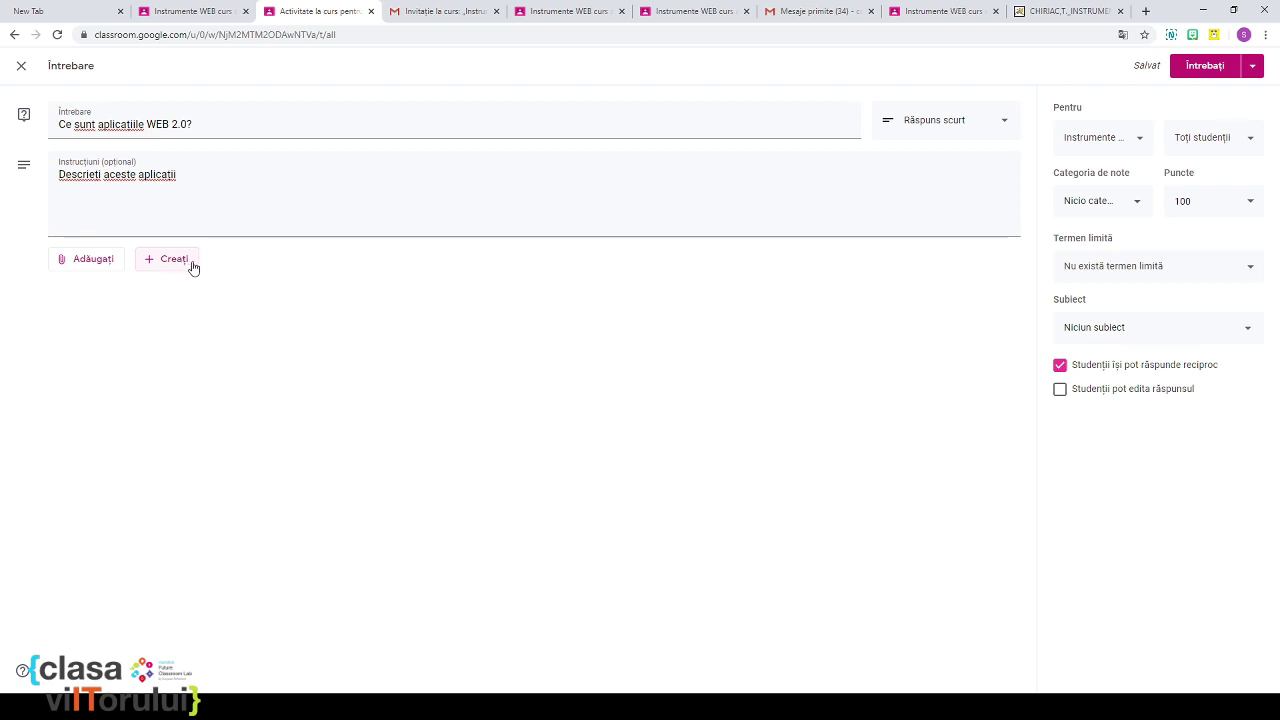
pyautogui.click(174, 262)
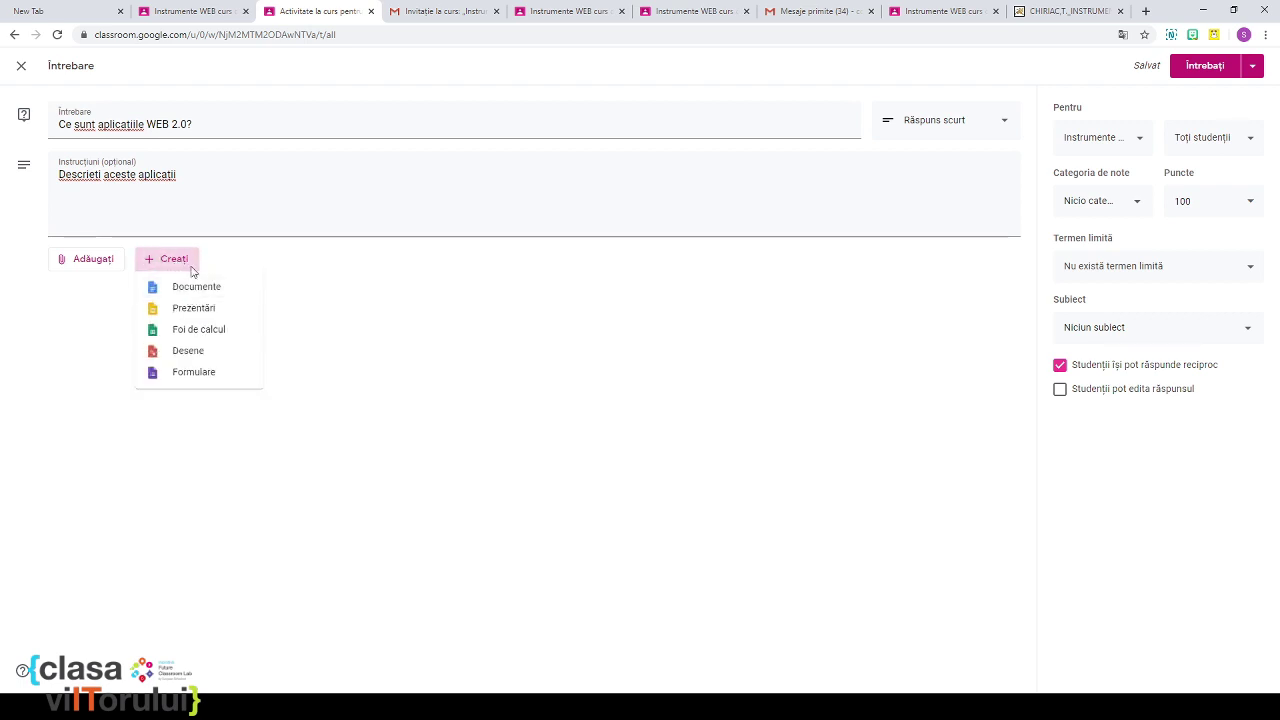
pyautogui.click(168, 201)
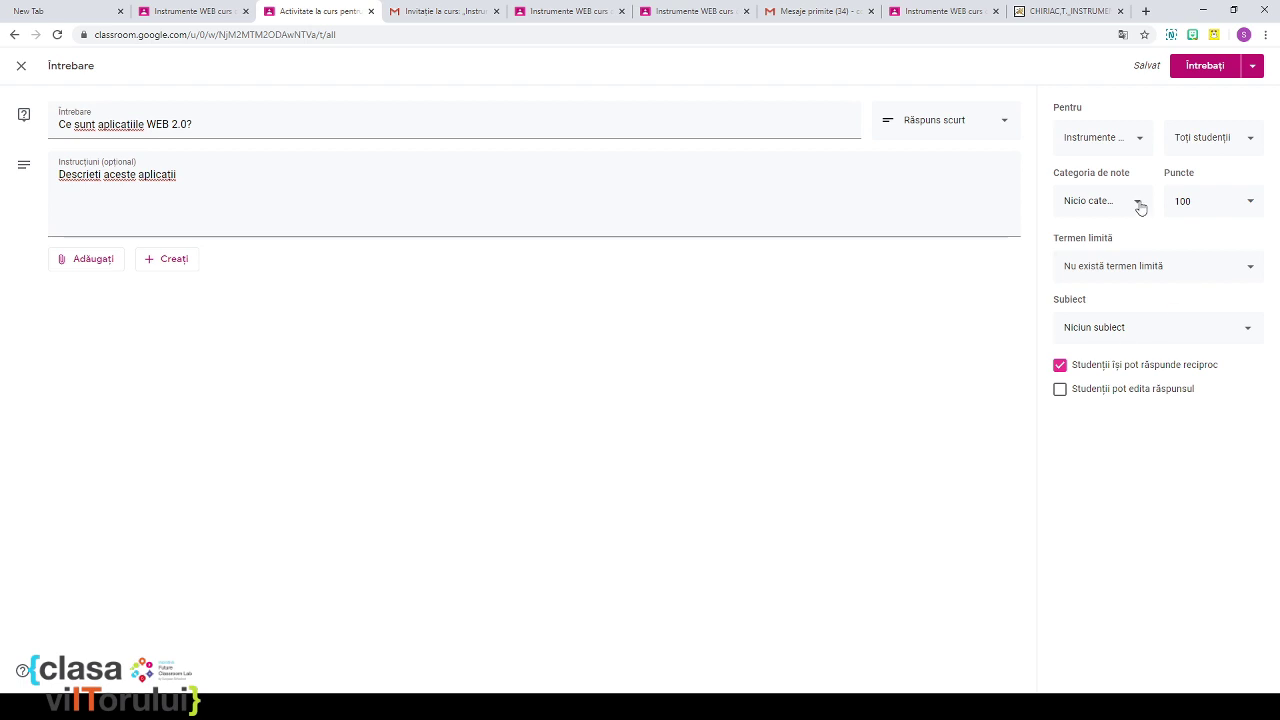
# Step: Put the question in the Evaluare curentă grade category with a 10-point maximum
pyautogui.click(1132, 137)
pyautogui.click(1132, 137)
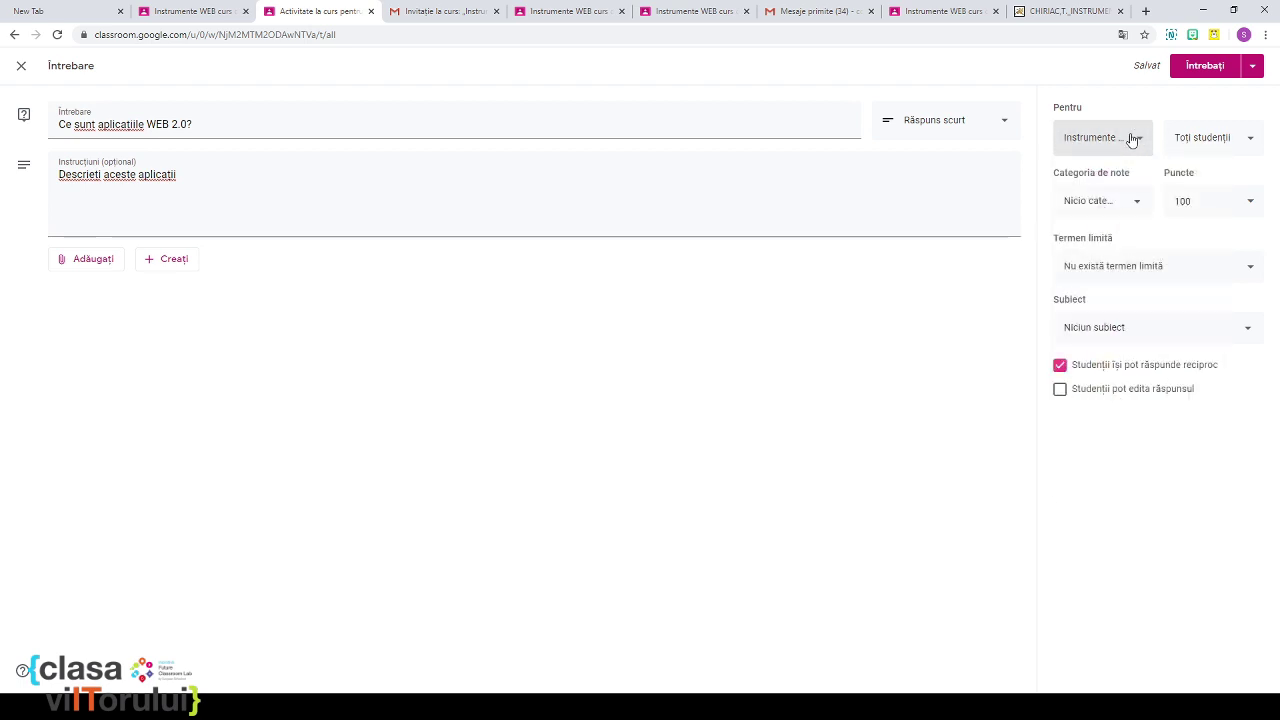
pyautogui.click(1251, 137)
pyautogui.click(1251, 137)
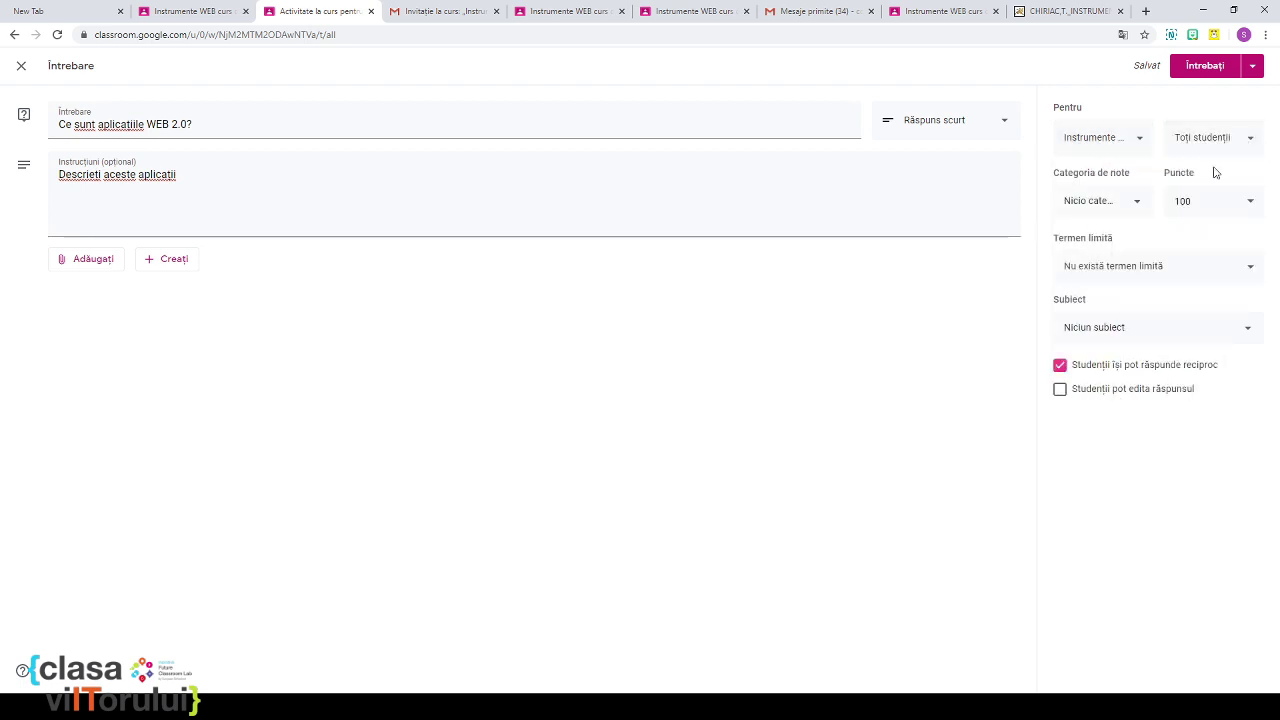
pyautogui.click(1137, 203)
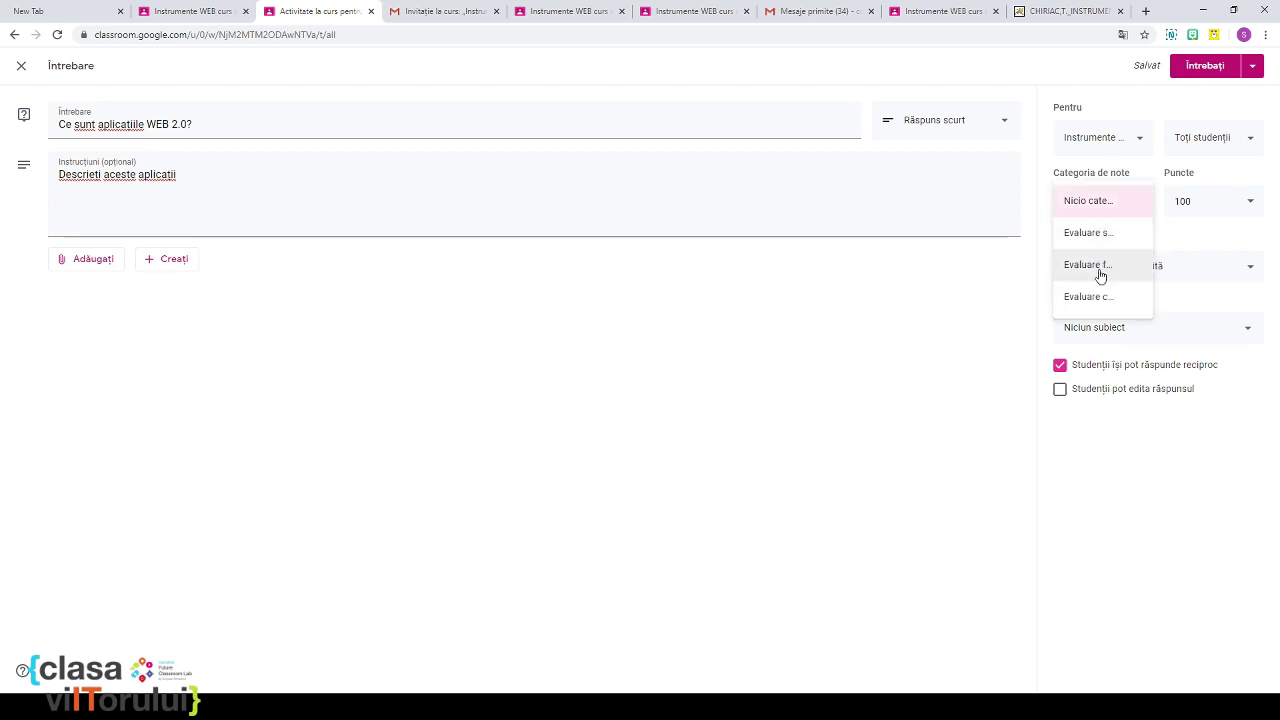
pyautogui.click(1098, 297)
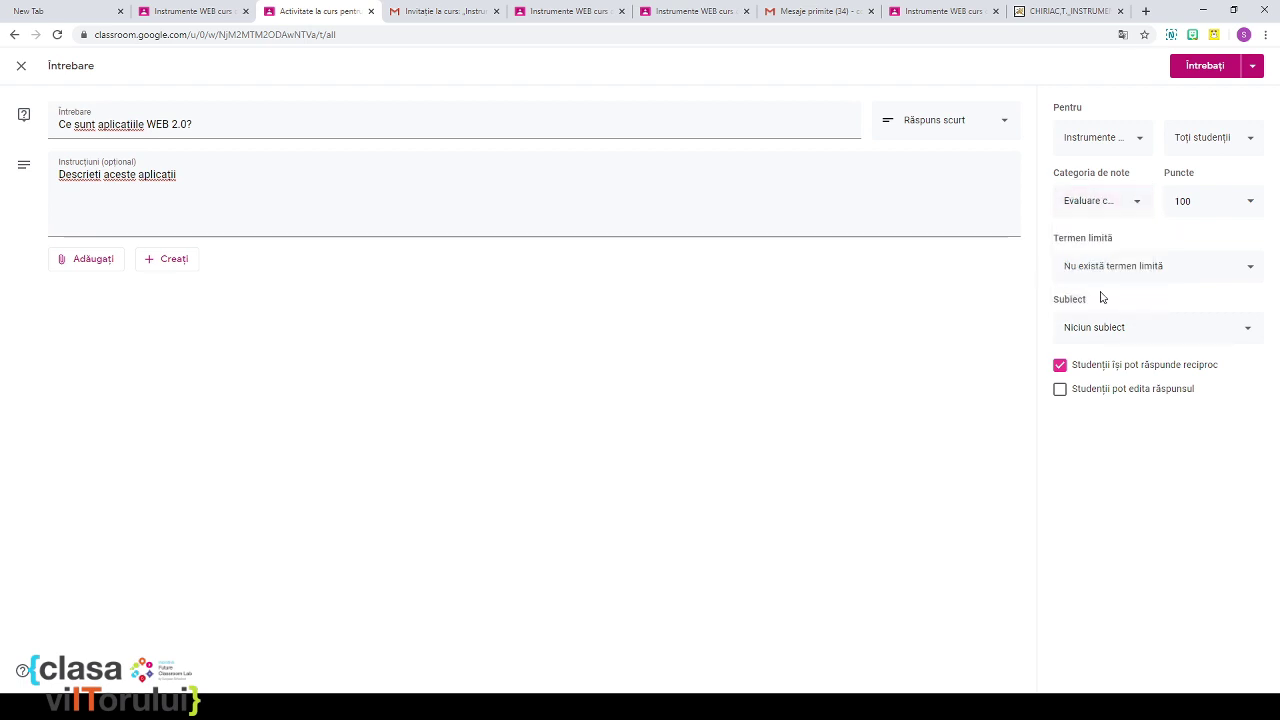
pyautogui.click(1199, 199)
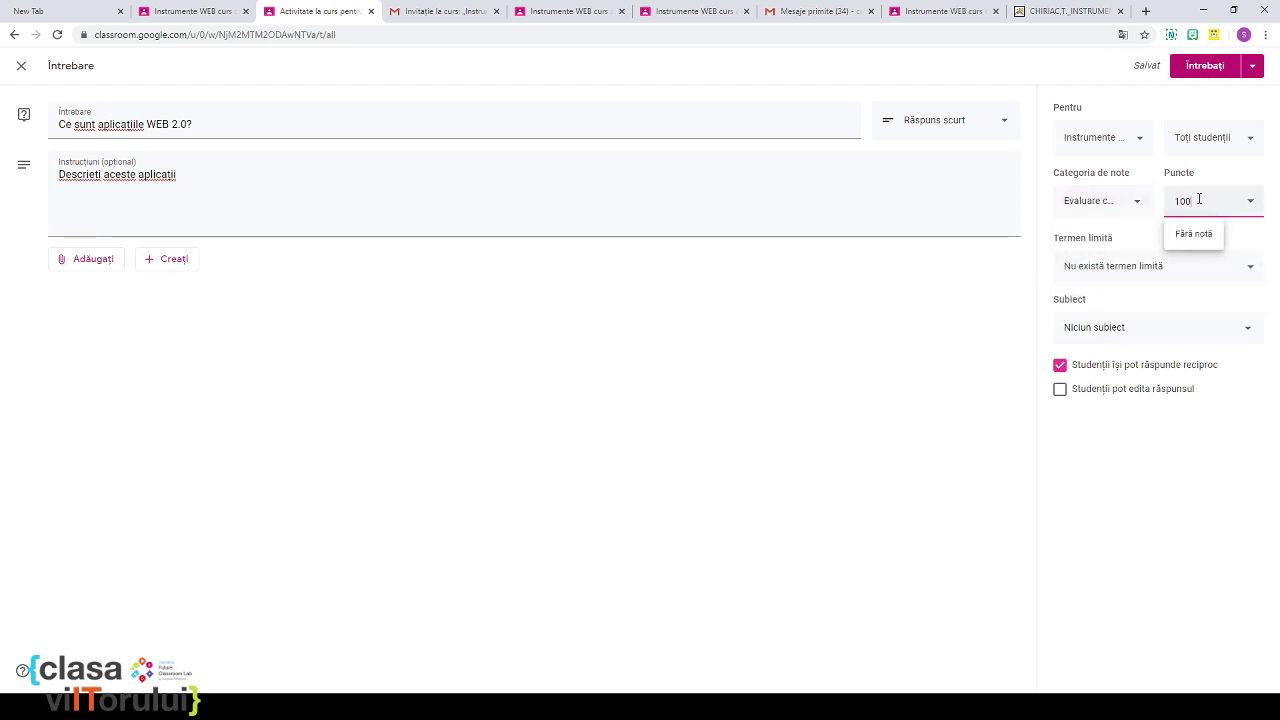
pyautogui.doubleClick(1199, 199)
pyautogui.write('10')
pyautogui.click(985, 316)
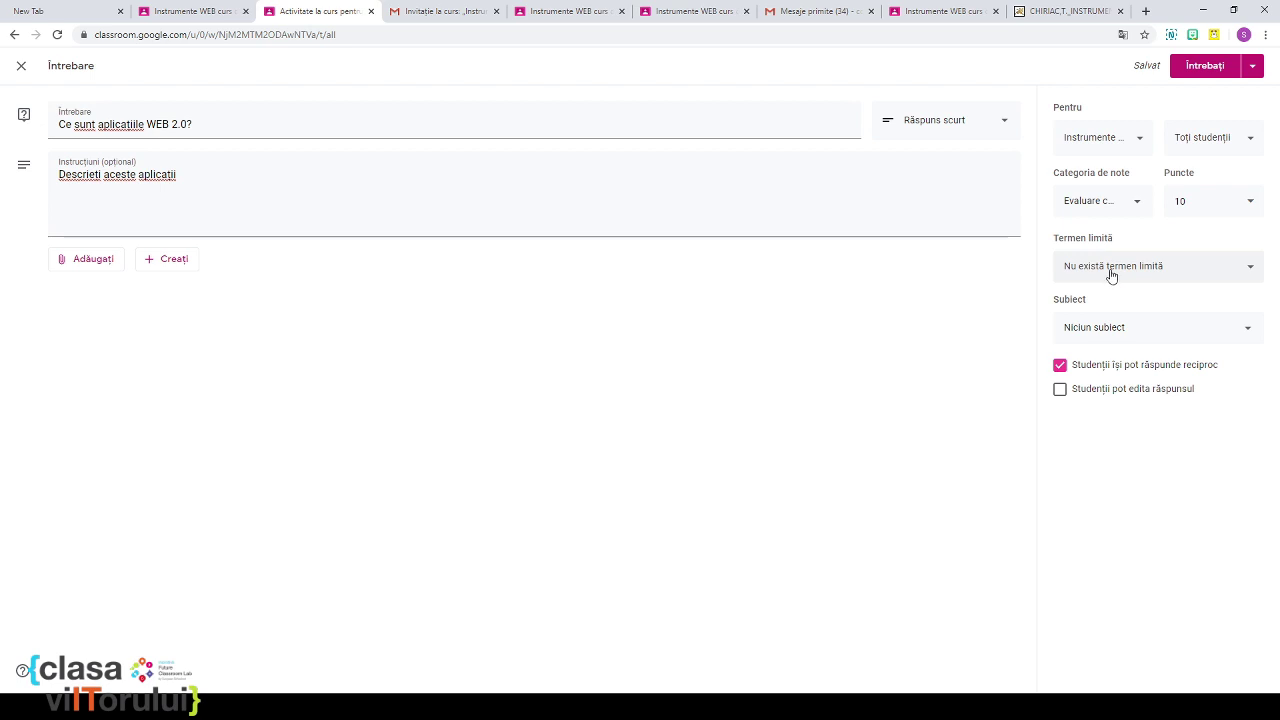
# Step: Set the question's due date to 7 April 2020
pyautogui.click(1243, 272)
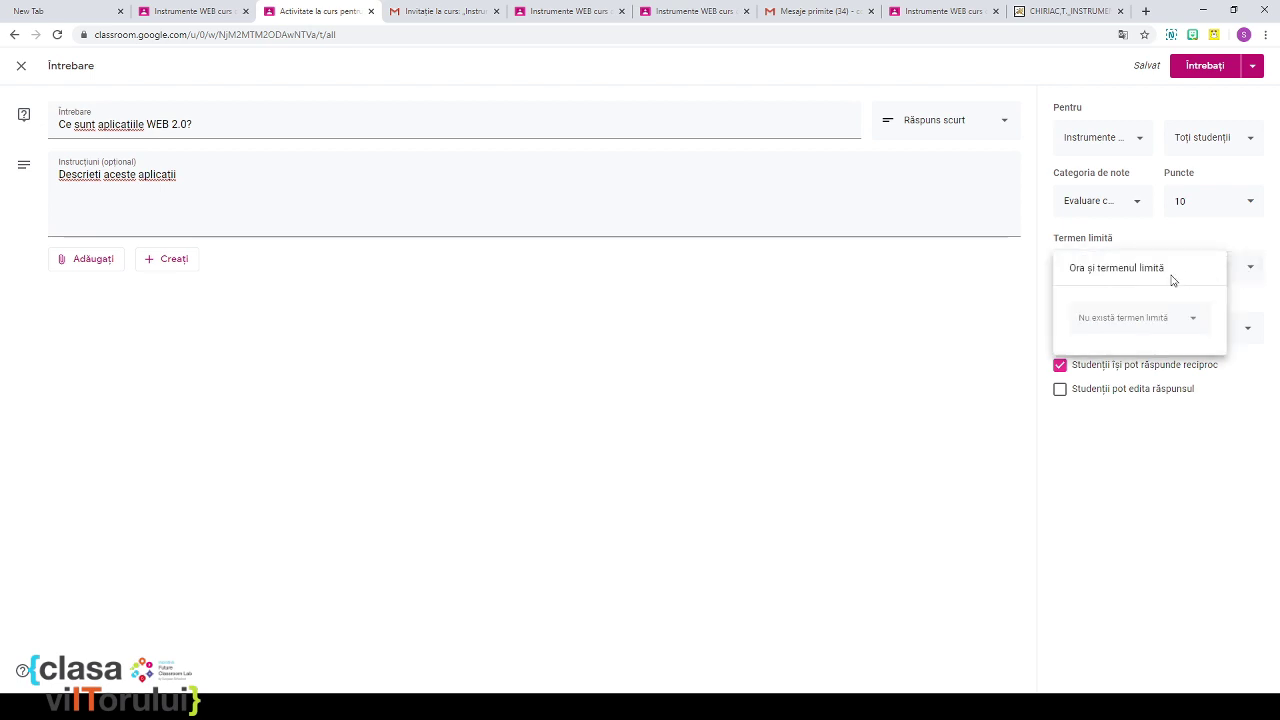
pyautogui.click(1138, 320)
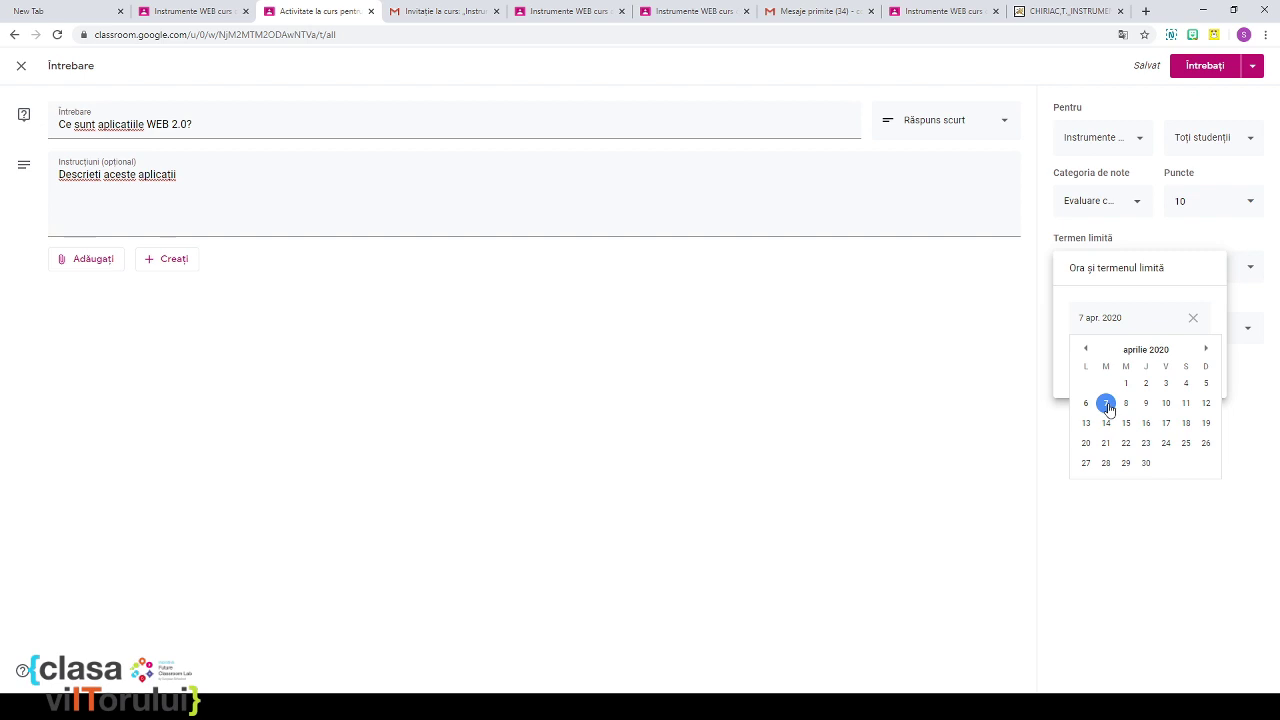
pyautogui.click(1107, 405)
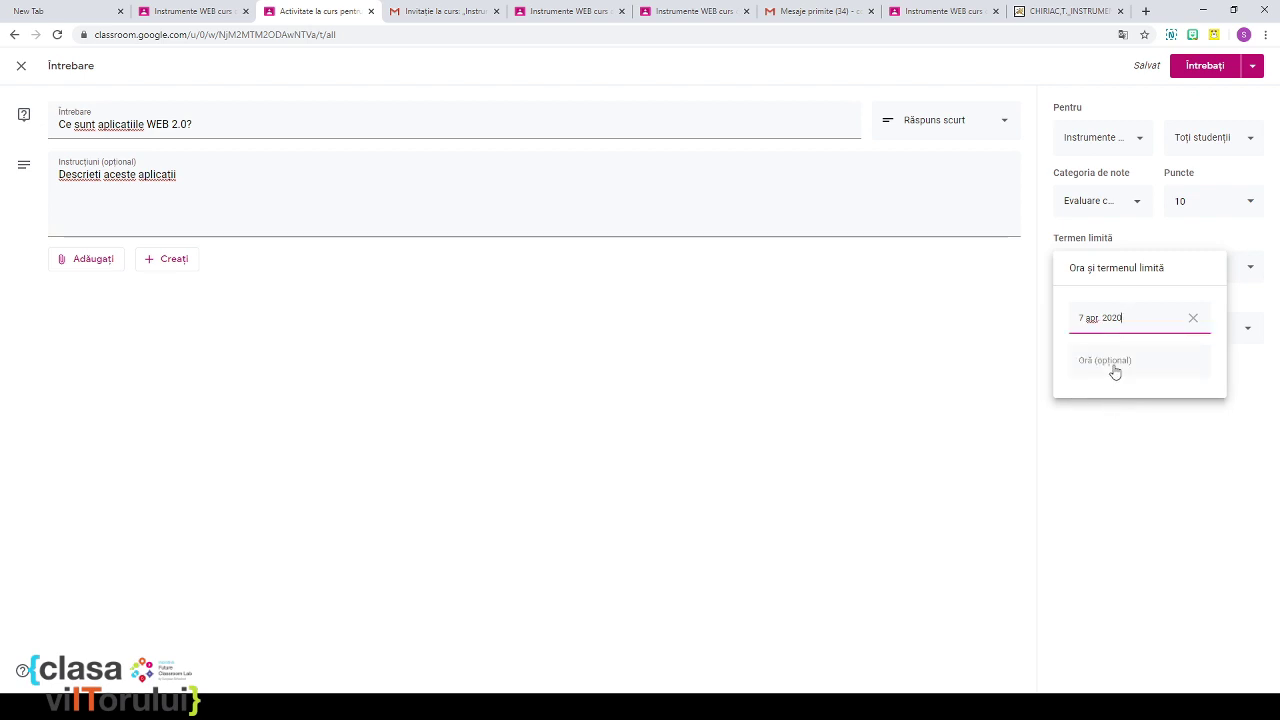
pyautogui.click(1016, 387)
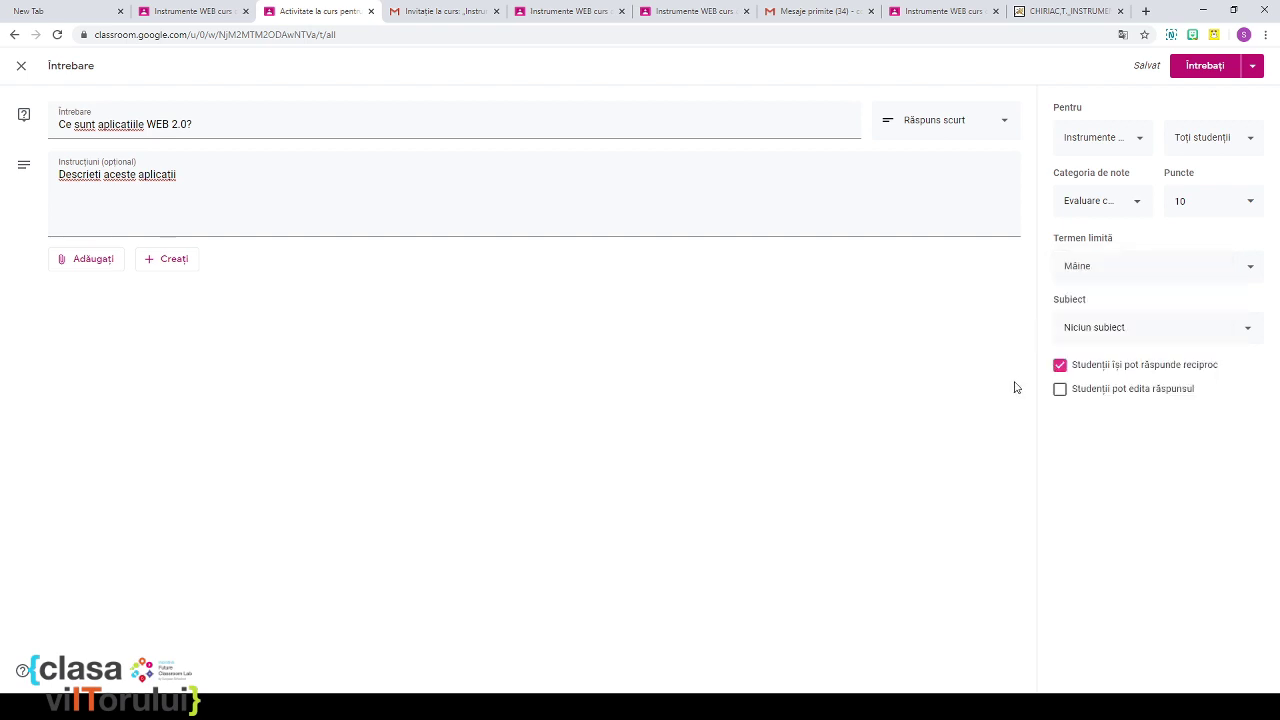
# Step: File the question under Introducere în aplicații WEB educaționale, leave answer editing off, and post it
pyautogui.click(1133, 340)
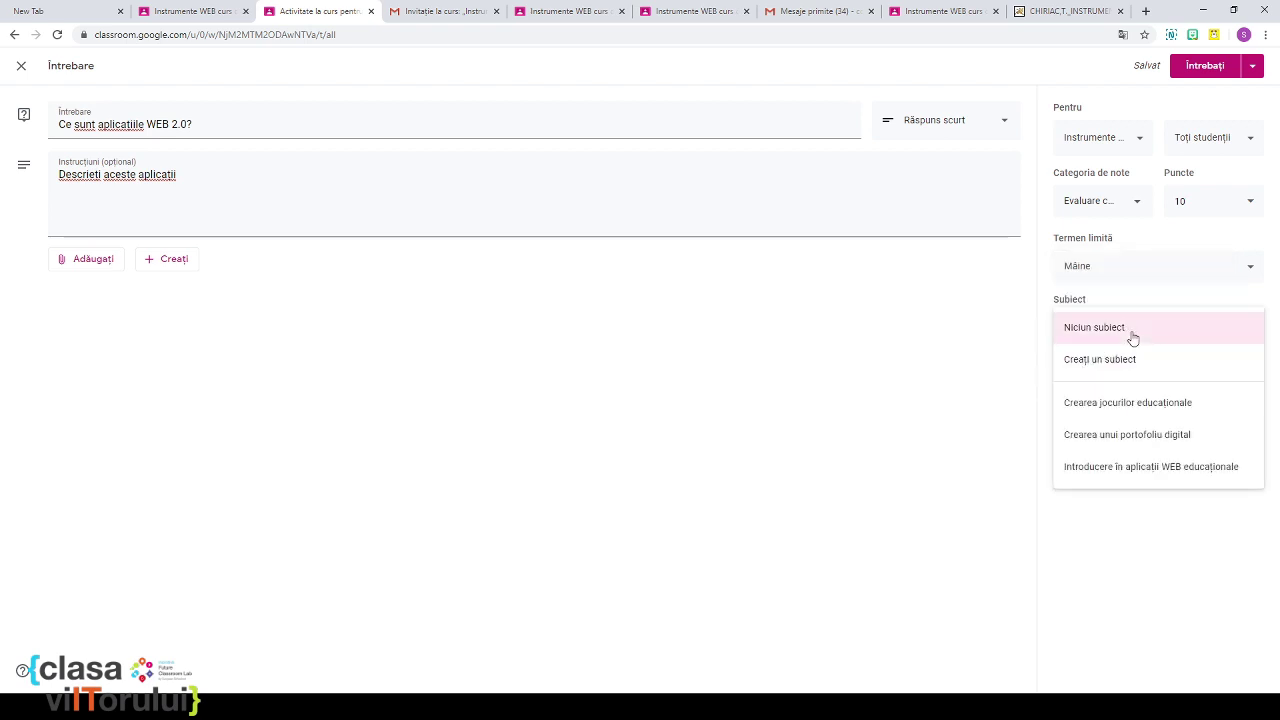
pyautogui.click(1150, 467)
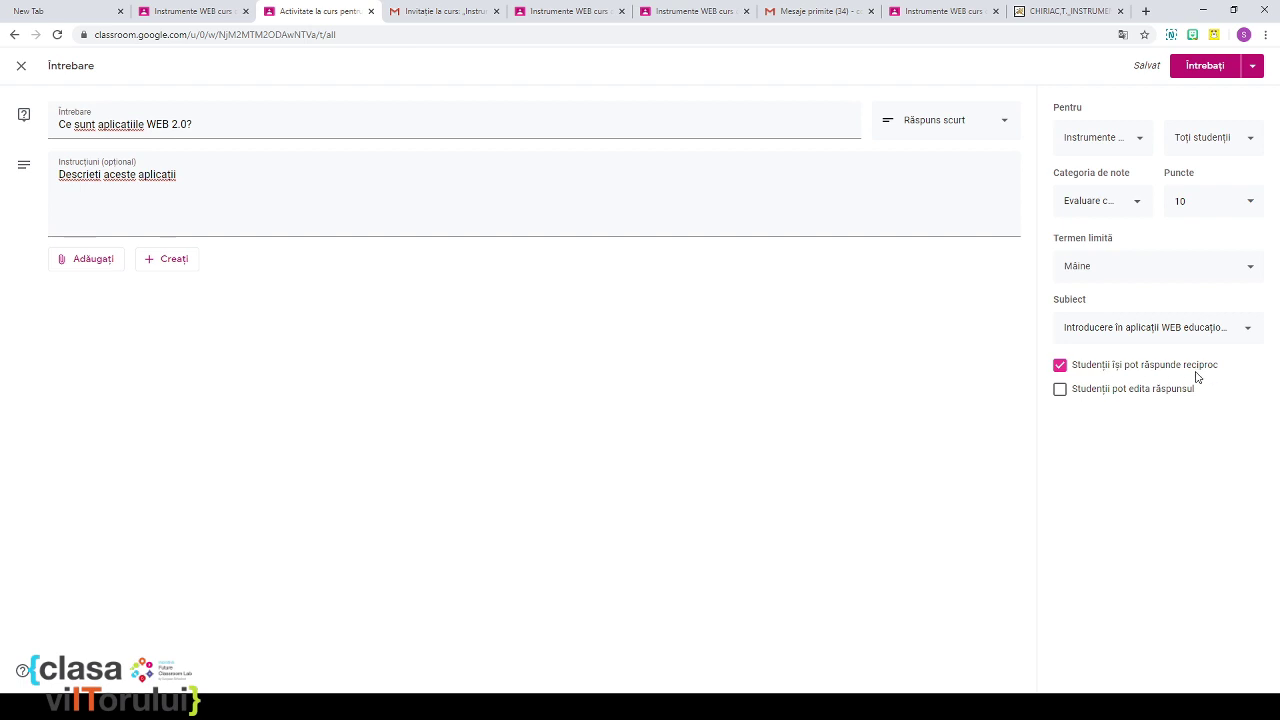
pyautogui.click(1060, 395)
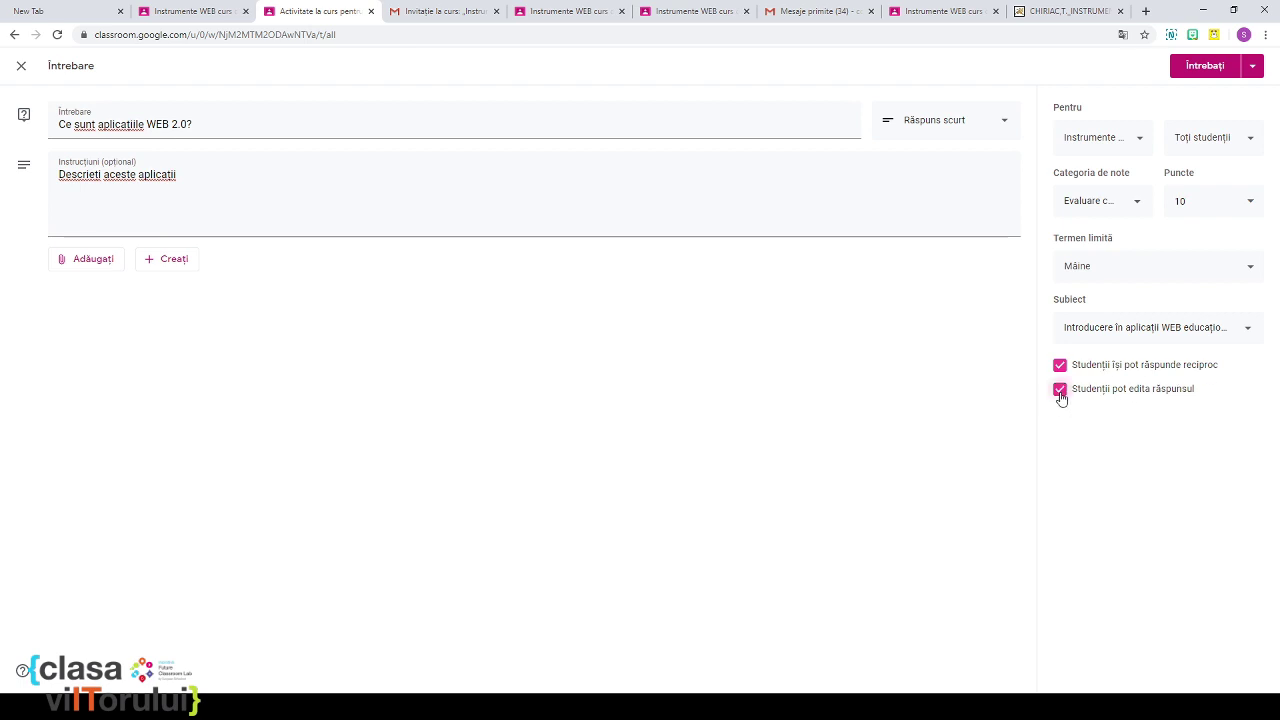
pyautogui.click(1060, 392)
pyautogui.click(1191, 68)
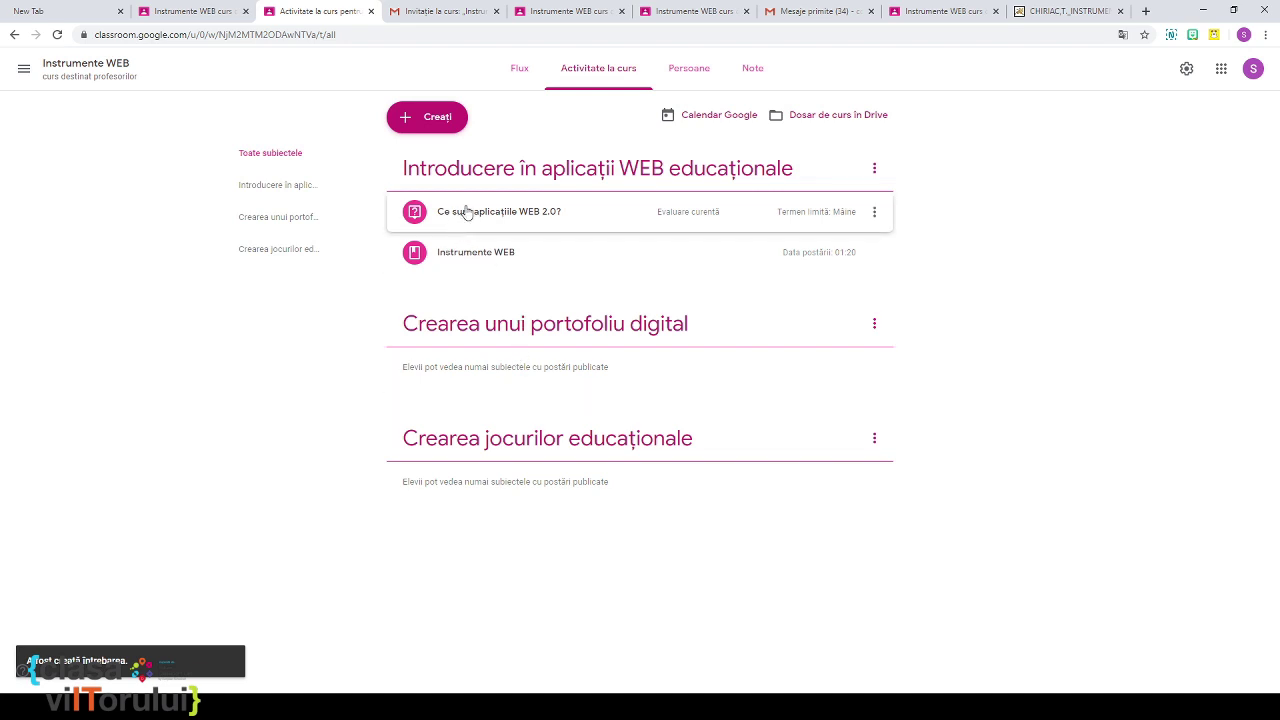
# Step: Drag the Instrumente WEB material above Ce sunt aplicațiile WEB 2.0? and bring up the Creați menu
pyautogui.moveTo(509, 251); pyautogui.dragTo(506, 209)
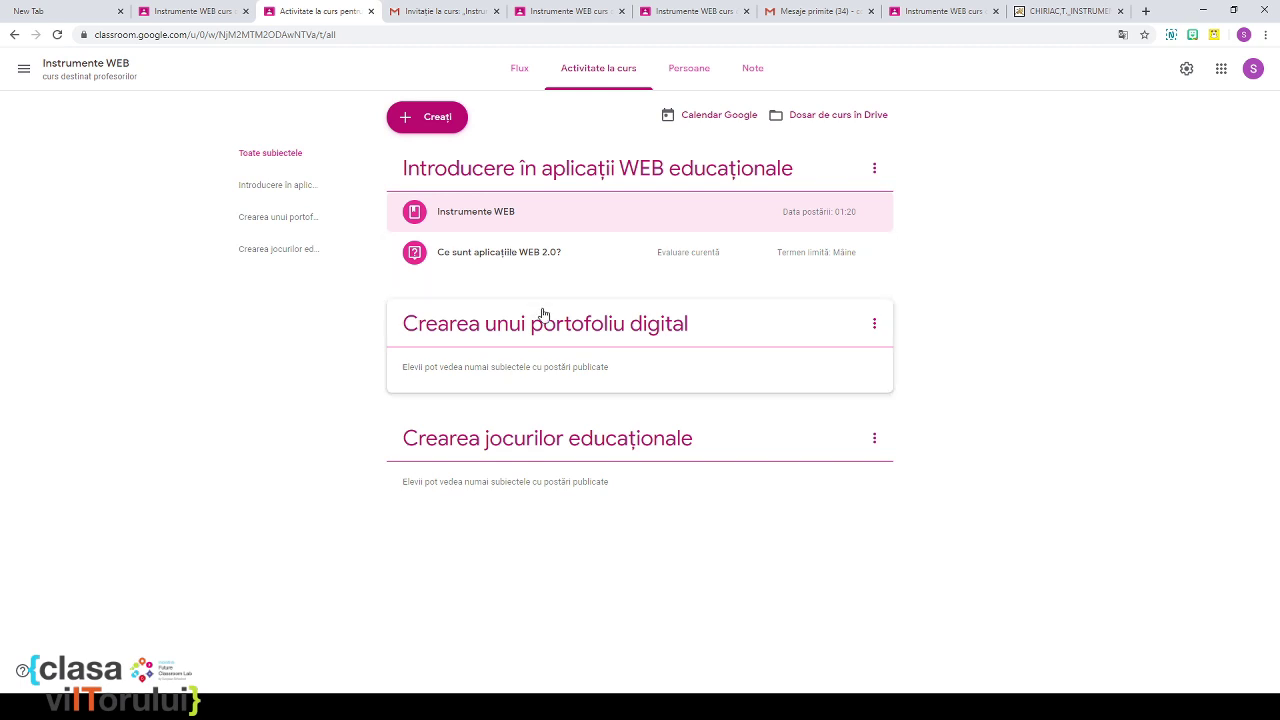
pyautogui.click(407, 117)
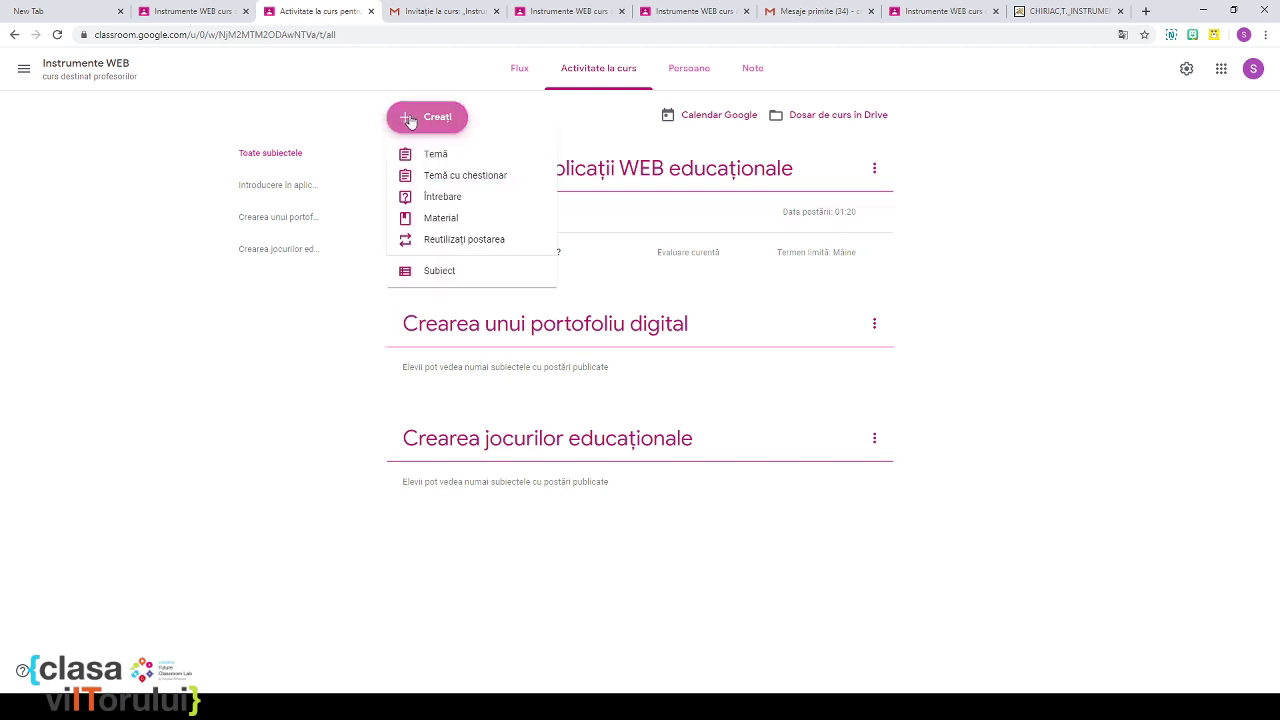
# Step: Start a new assignment titled 'Instrumente WEB în educație'
pyautogui.click(435, 158)
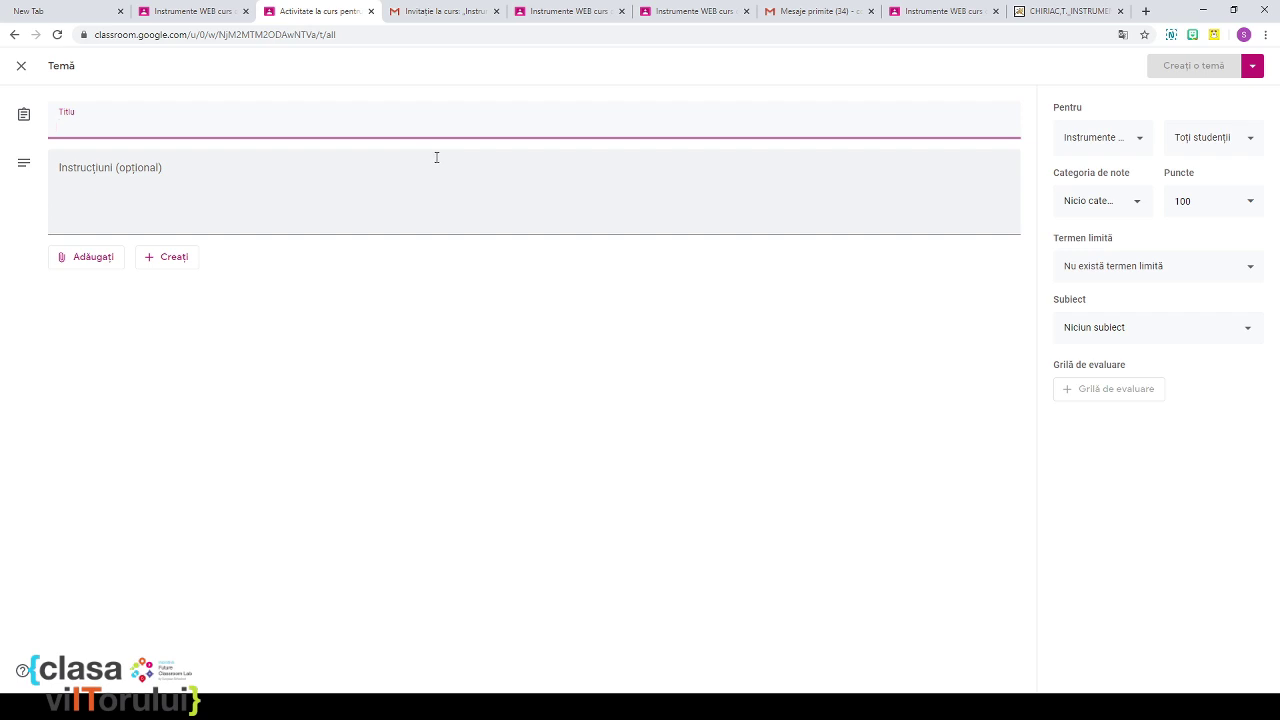
pyautogui.write('Fac')
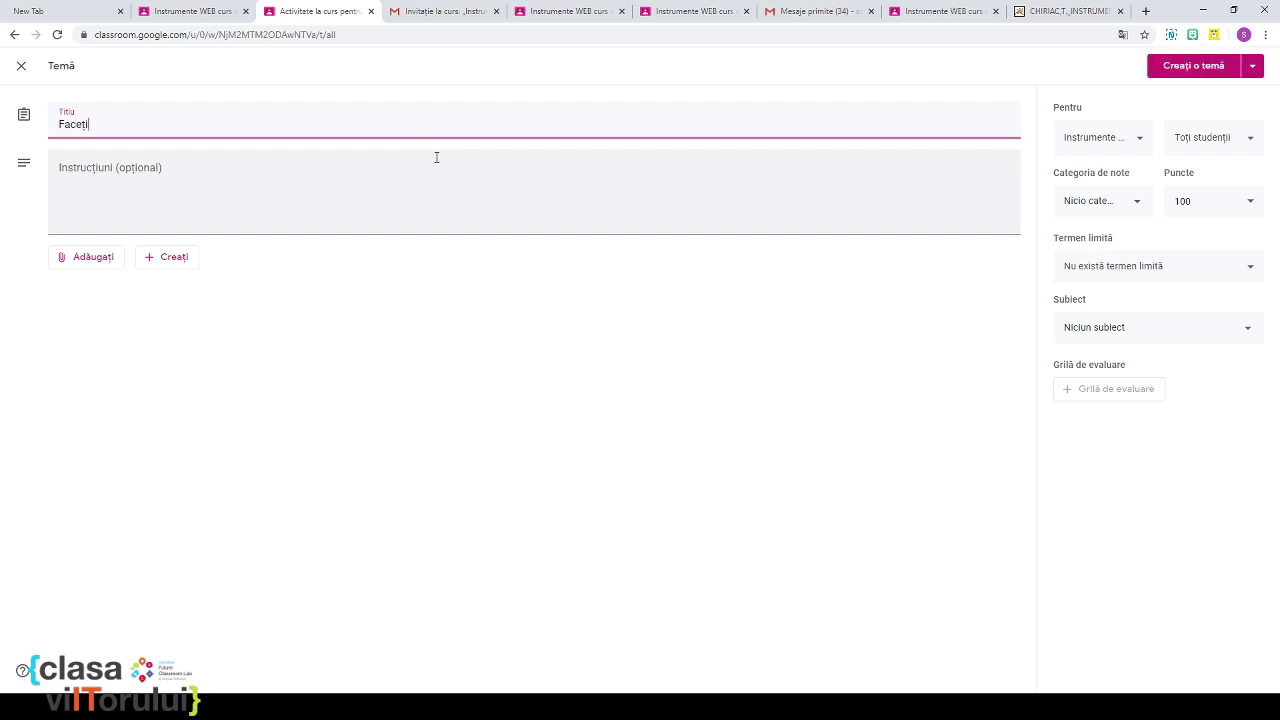
pyautogui.write('eți')
pyautogui.press('BackSpace')
pyautogui.press('BackSpace')
pyautogui.press('BackSpace')
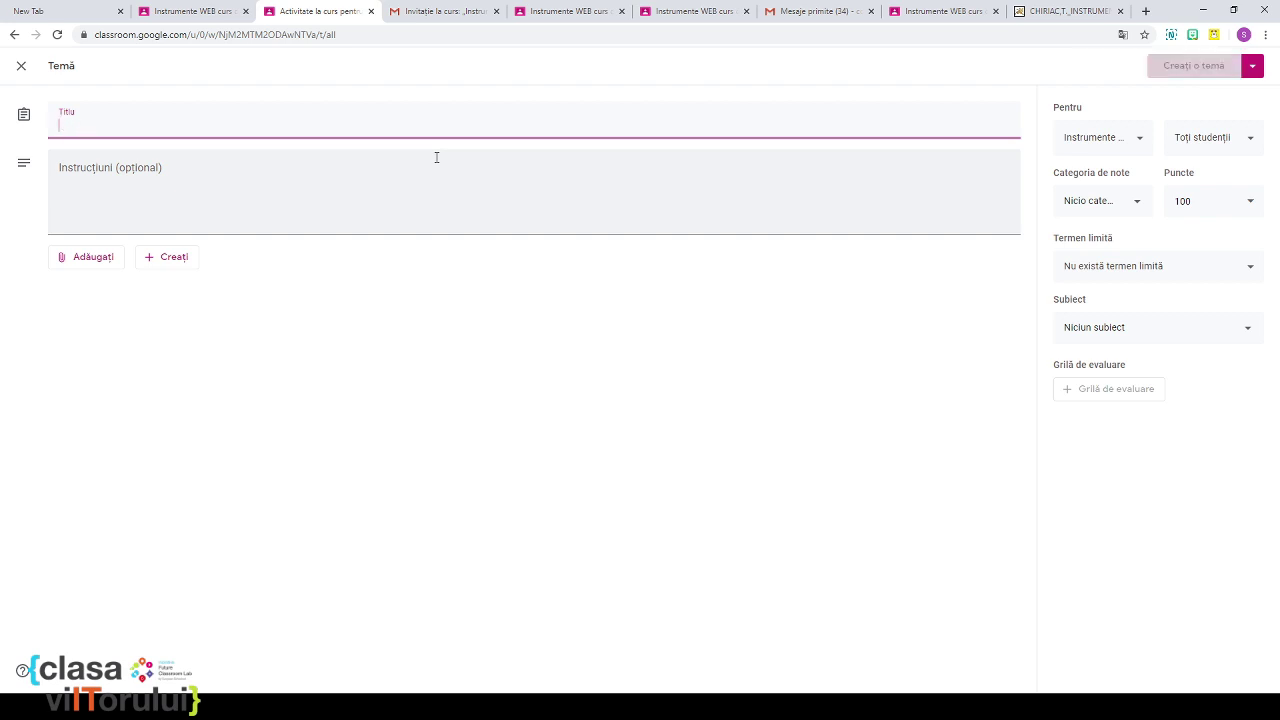
pyautogui.write('Instrume')
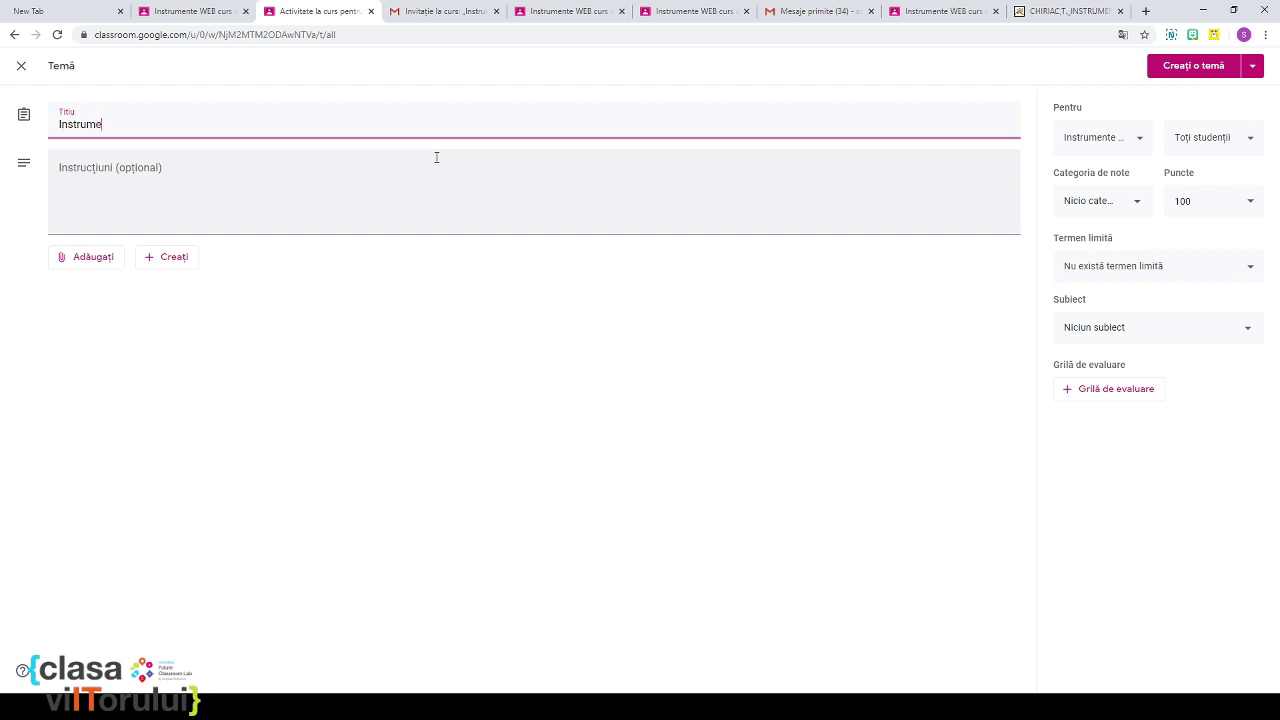
pyautogui.write('nte WEB')
pyautogui.write(' ă')
pyautogui.write('n educație')
# Step: Write the instructions 'Creați o prezentare despre instrumente WEB în educație'
pyautogui.click(268, 174)
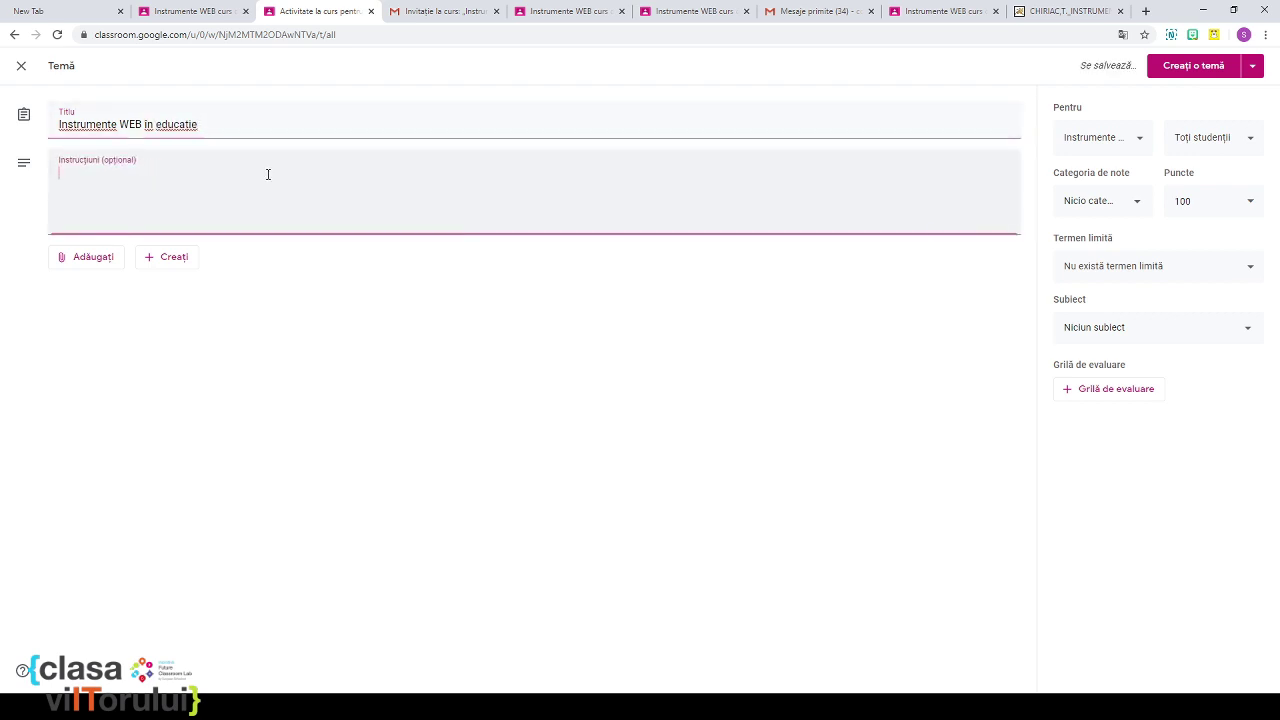
pyautogui.write('Creați o prezent')
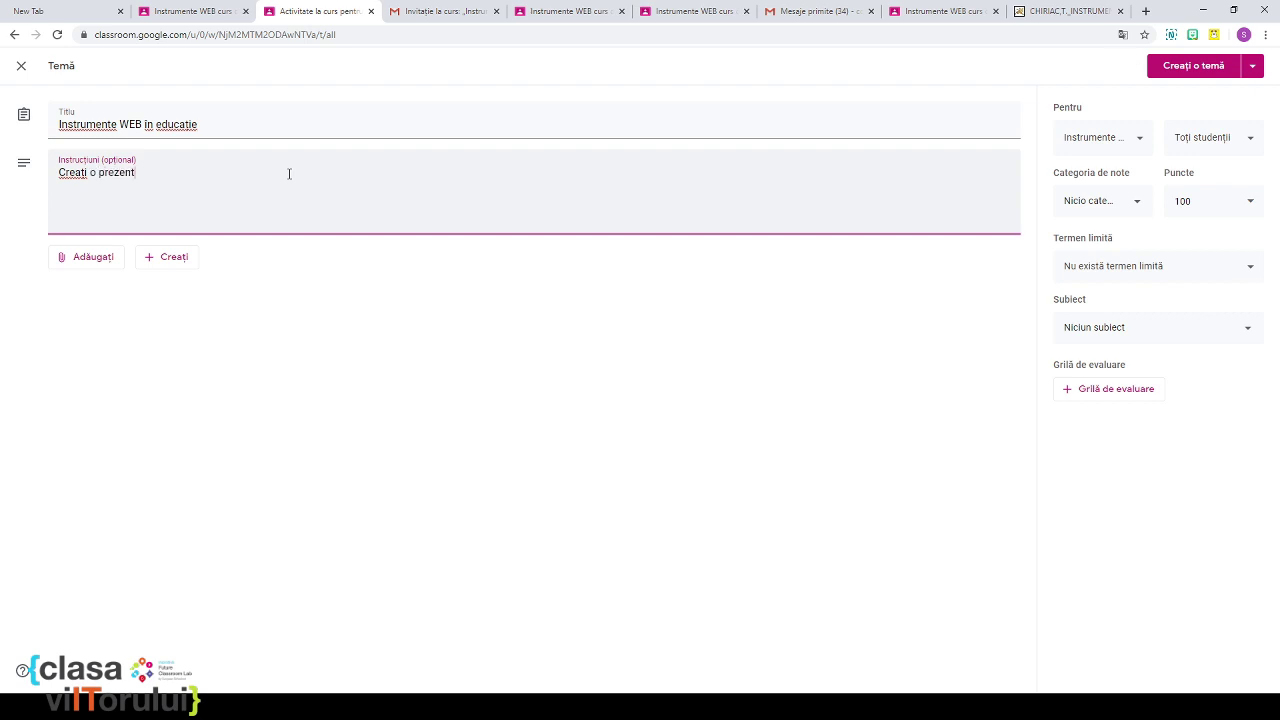
pyautogui.write('are despre ')
pyautogui.write('instrumente')
pyautogui.write('WEB')
pyautogui.write(' i')
pyautogui.press('BackSpace')
pyautogui.write('în educ')
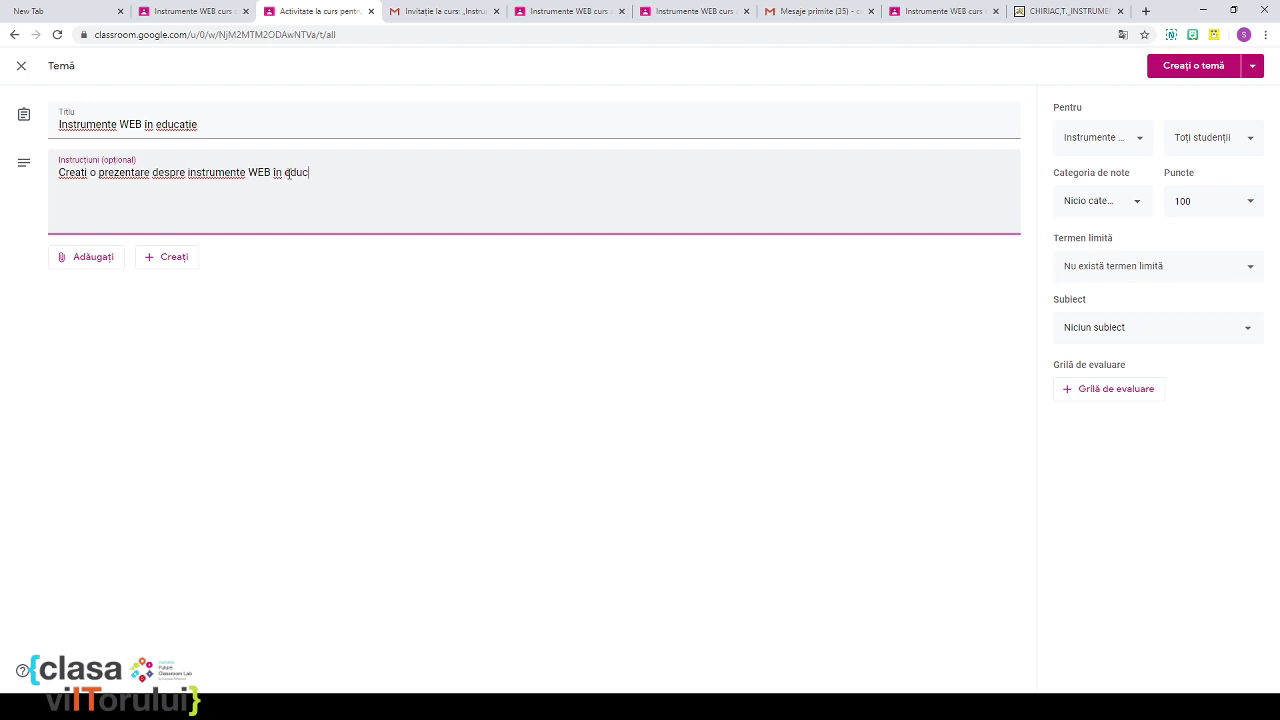
pyautogui.write('ație')
# Step: Put the assignment in the Evaluare formativă grade category worth 10 points
pyautogui.click(1130, 142)
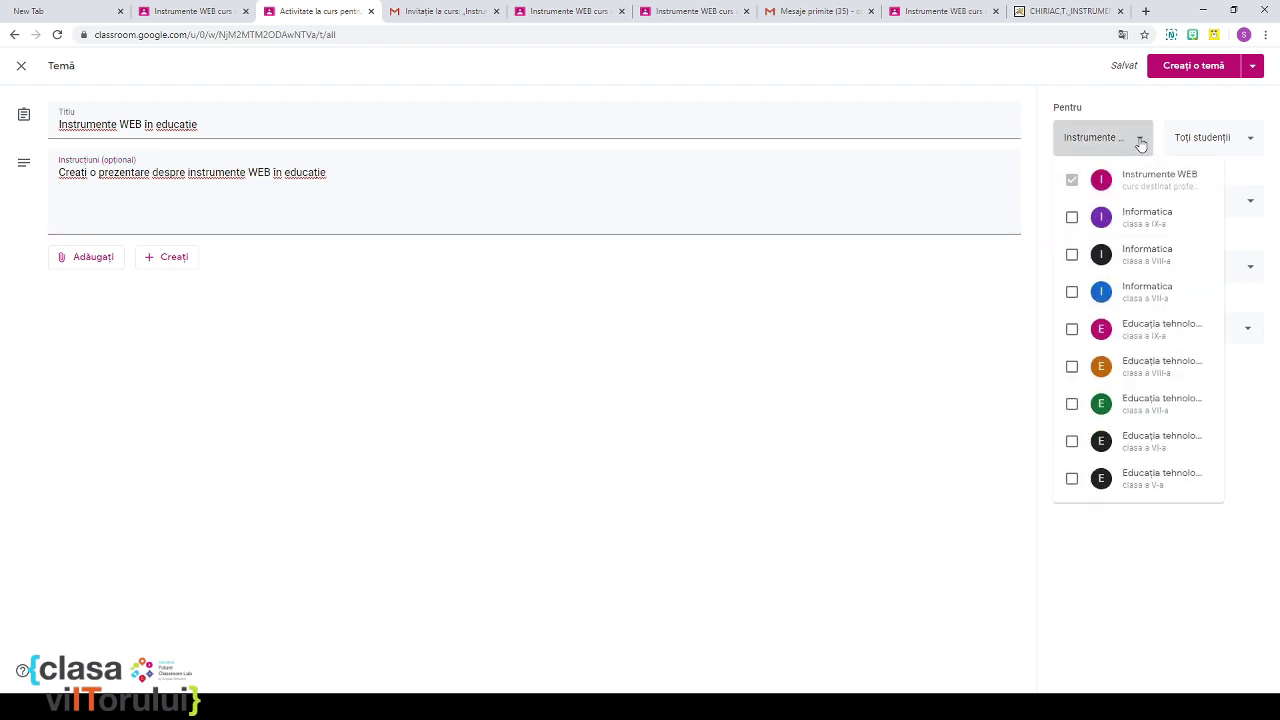
pyautogui.click(1220, 145)
pyautogui.click(1128, 205)
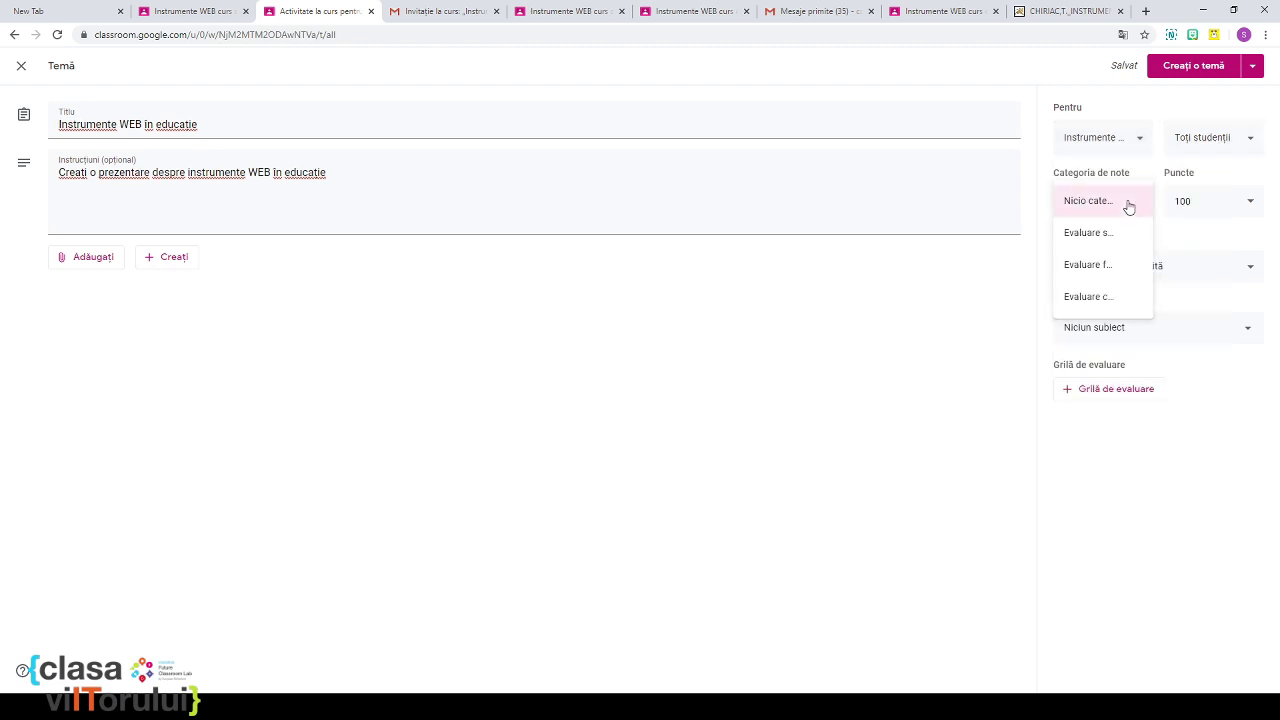
pyautogui.click(1107, 265)
pyautogui.click(1196, 201)
pyautogui.press('BackSpace')
pyautogui.press('BackSpace')
pyautogui.press('BackSpace')
pyautogui.write('10')
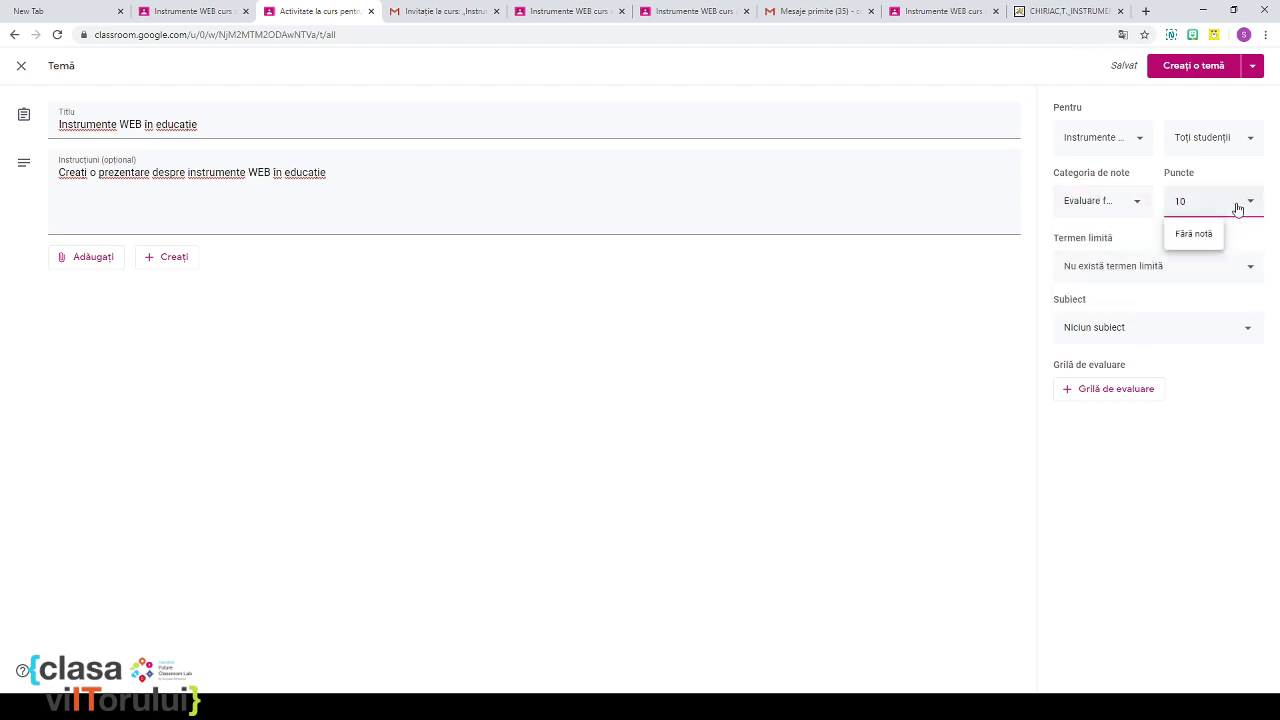
# Step: Set the due date to 8 April, file it under Introducere în aplicații WEB educaționale, and open rubric options
pyautogui.click(1163, 278)
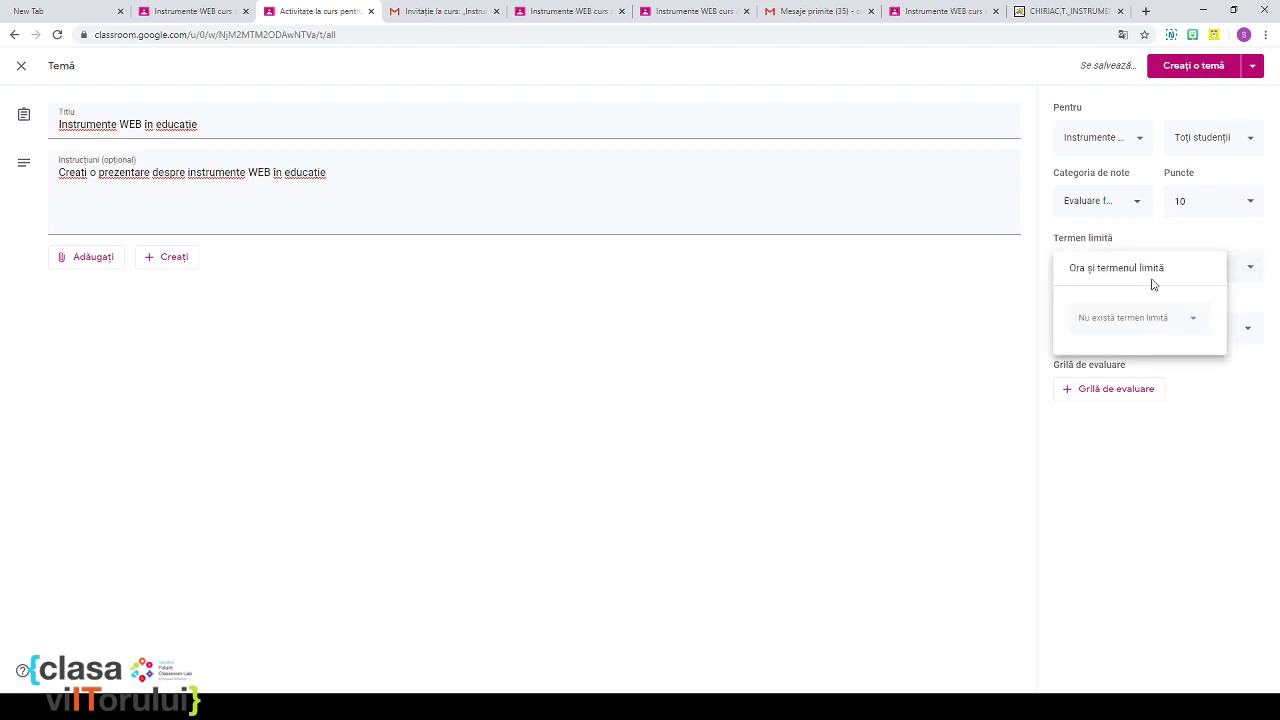
pyautogui.click(1131, 322)
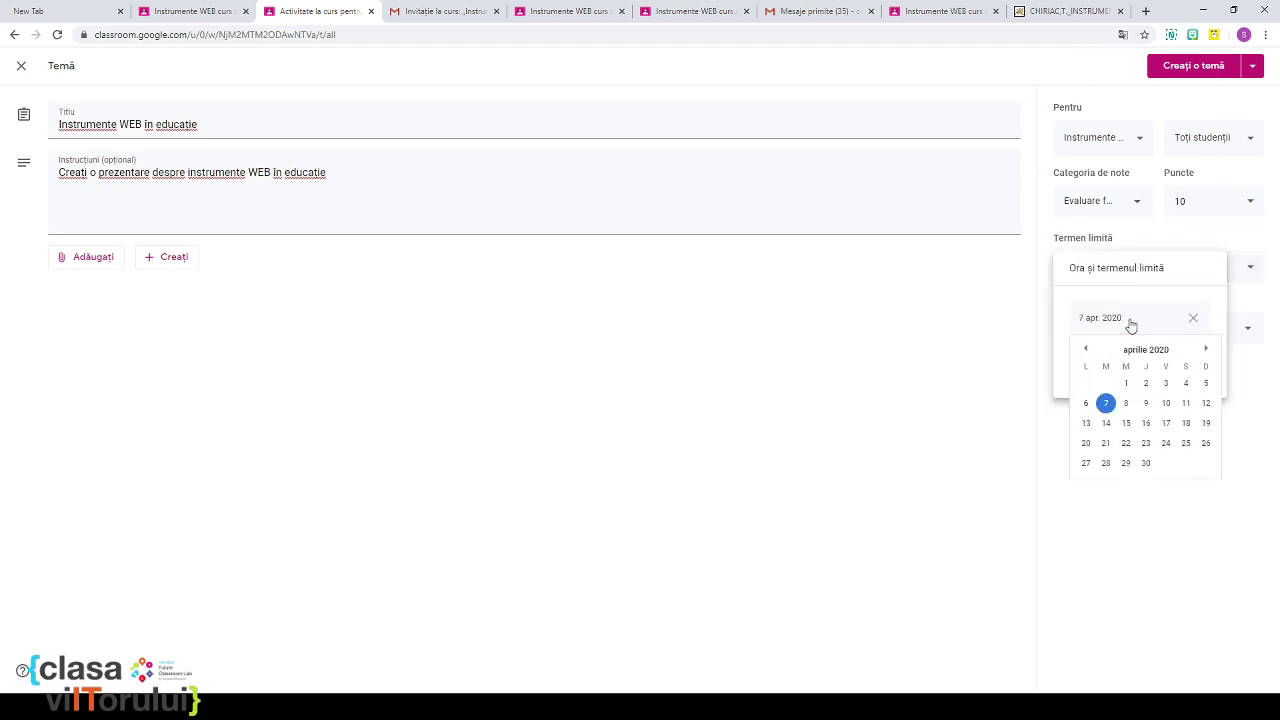
pyautogui.click(1127, 404)
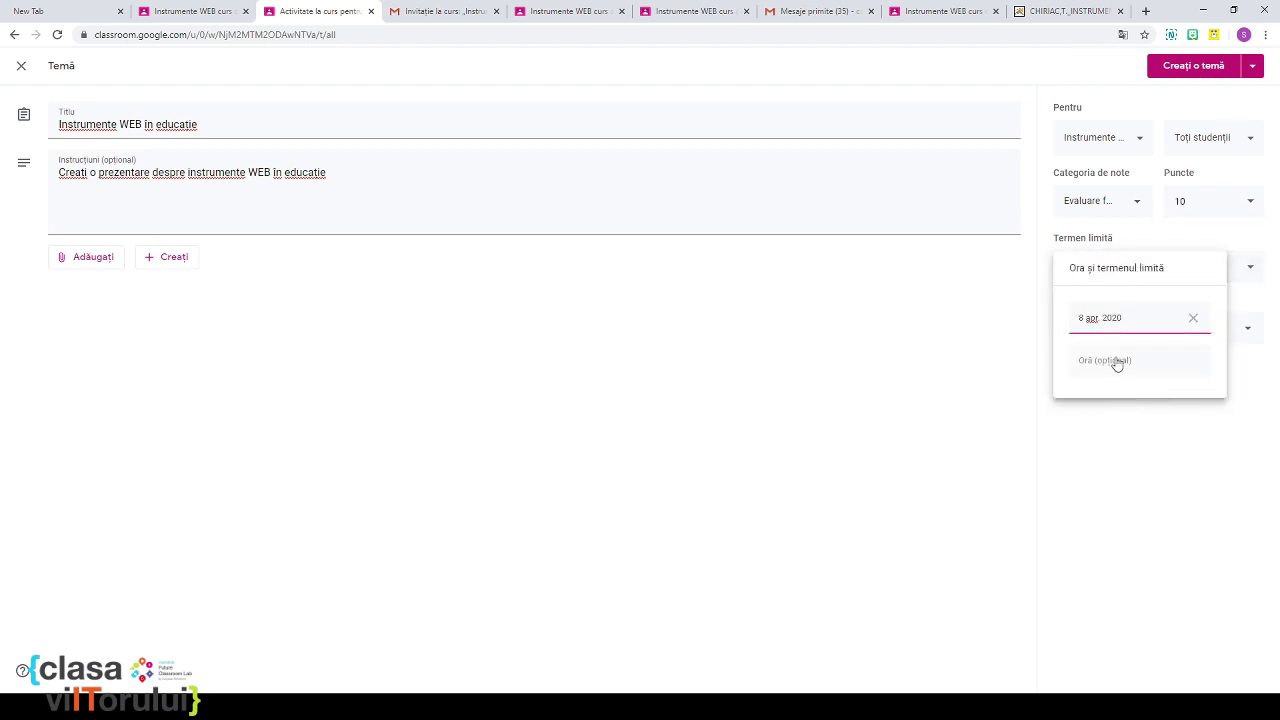
pyautogui.click(1155, 433)
pyautogui.click(1135, 337)
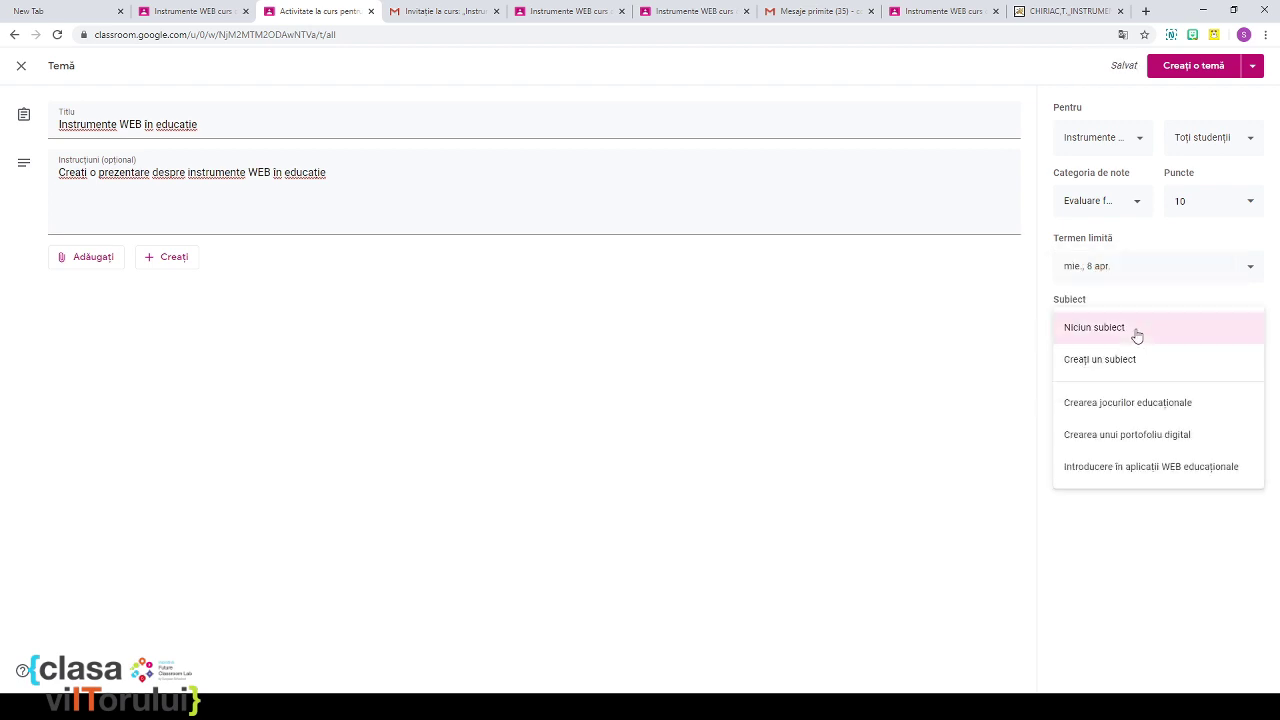
pyautogui.click(1147, 467)
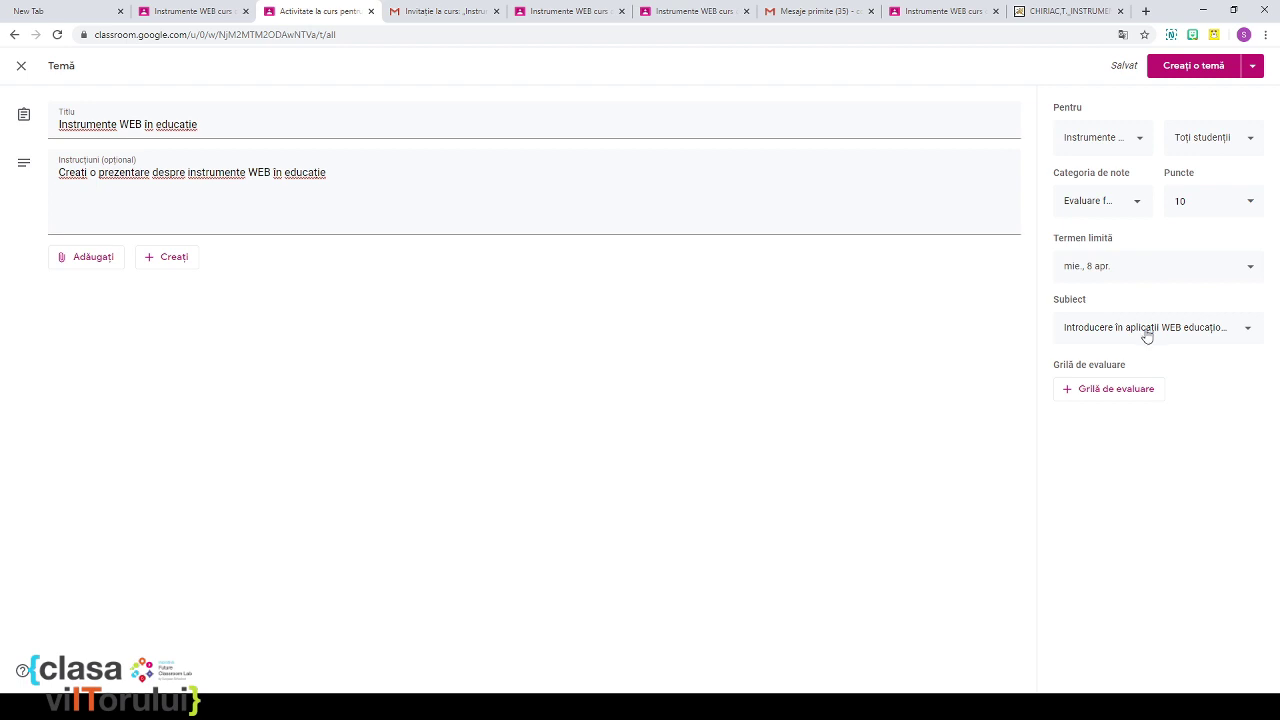
pyautogui.click(1096, 397)
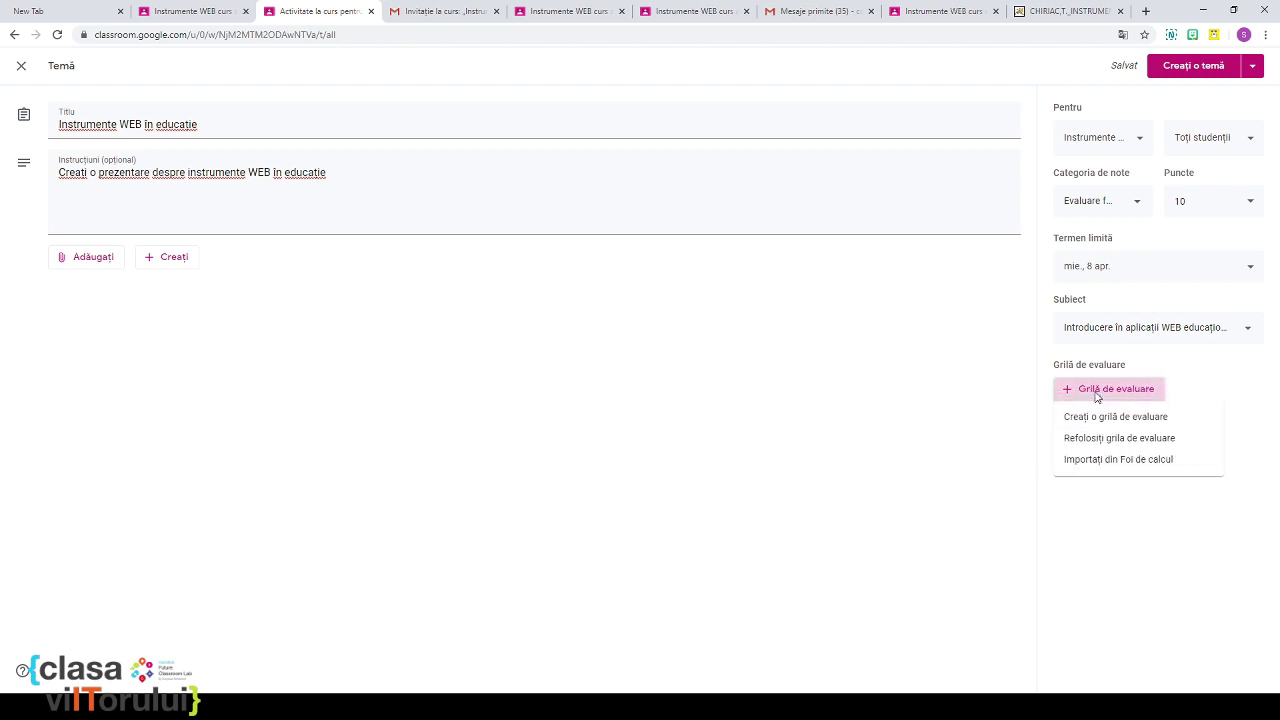
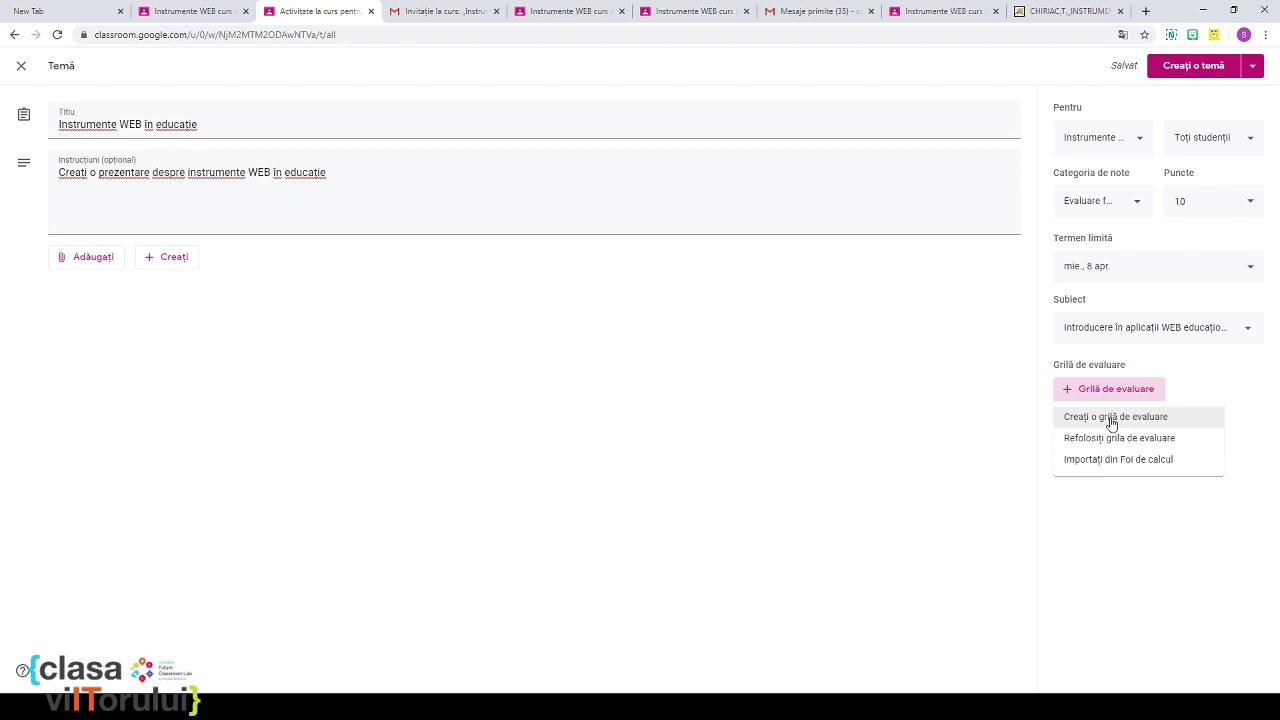
# Step: Create a new rubric with descending point order and first criterion titled 'Numărul de slid-uri'
pyautogui.click(1111, 423)
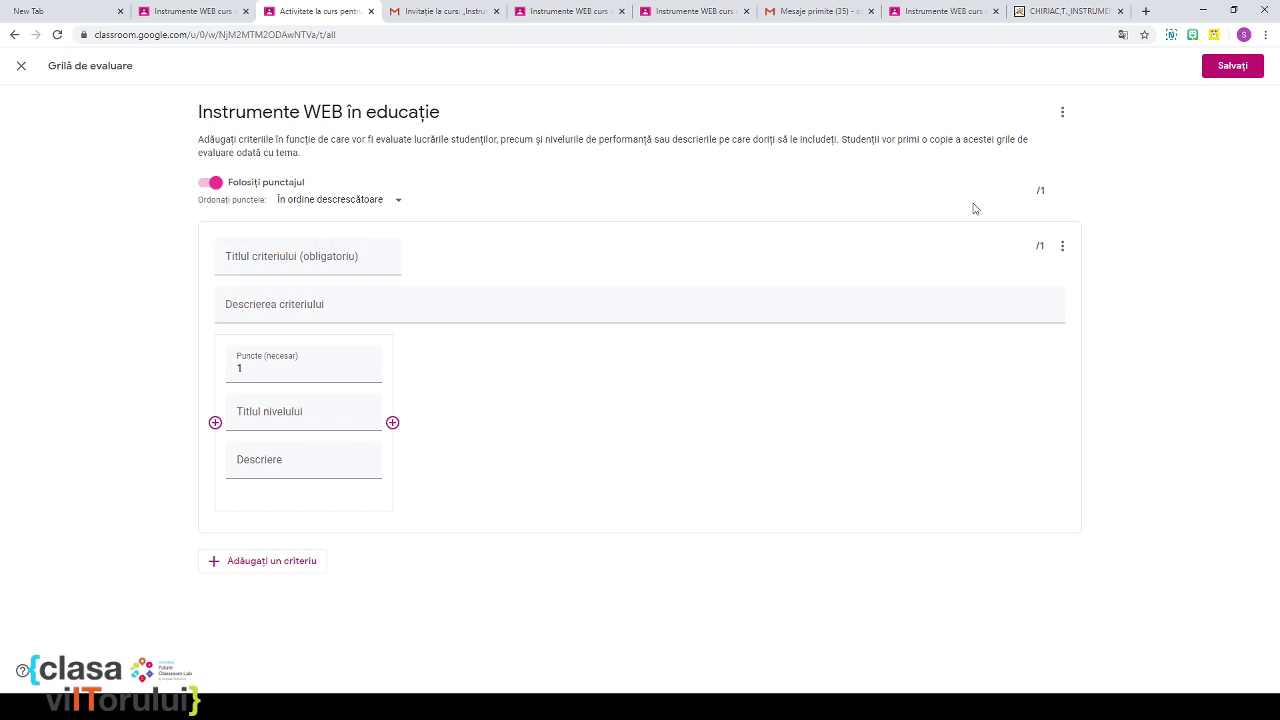
pyautogui.click(381, 204)
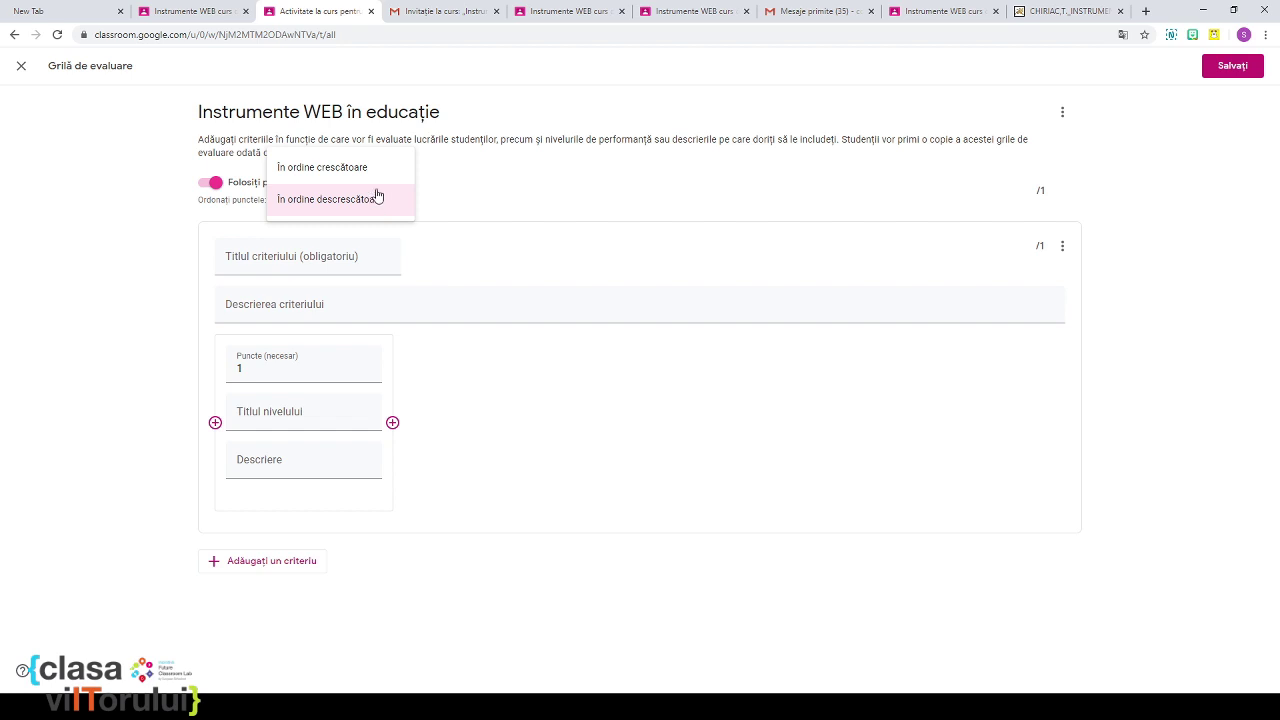
pyautogui.click(445, 184)
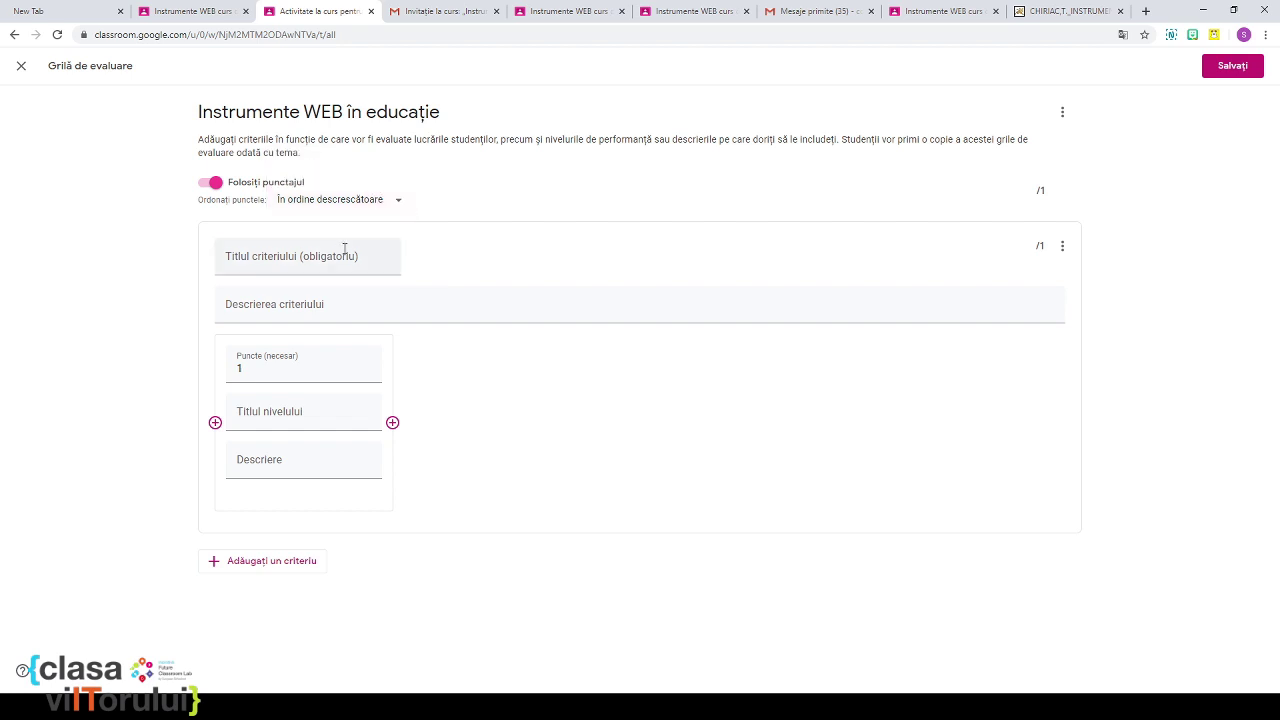
pyautogui.click(290, 261)
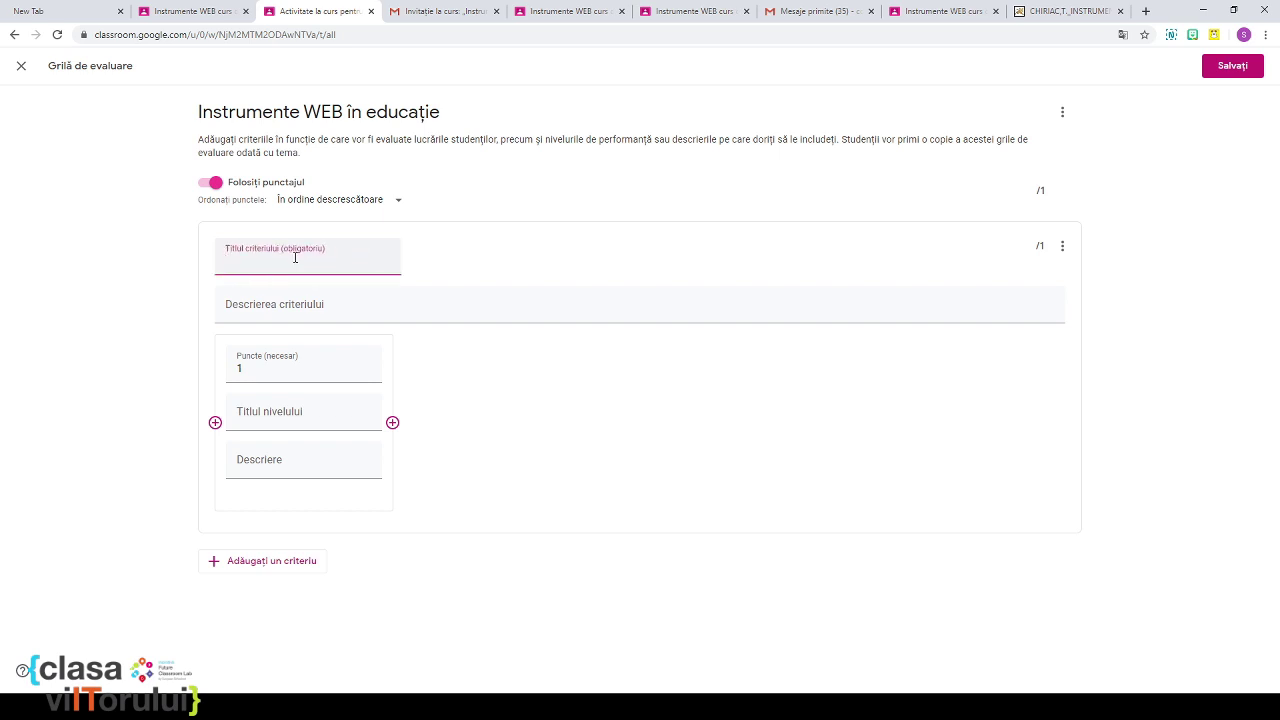
pyautogui.write('Numărul de slid-uri')
pyautogui.click(296, 258)
pyautogui.write('d')
pyautogui.click(282, 307)
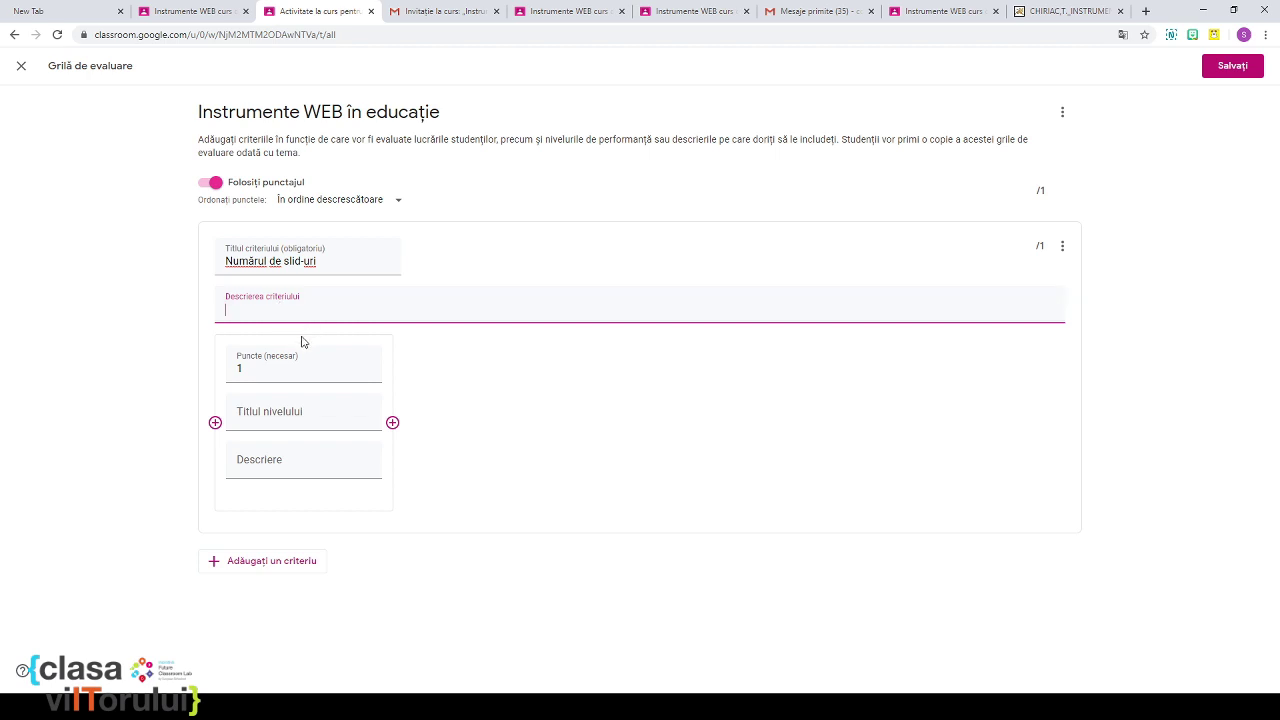
# Step: Make the first slide-count level 'Foarte bine', worth 3 points, described '10-15 sliduri'
pyautogui.click(284, 412)
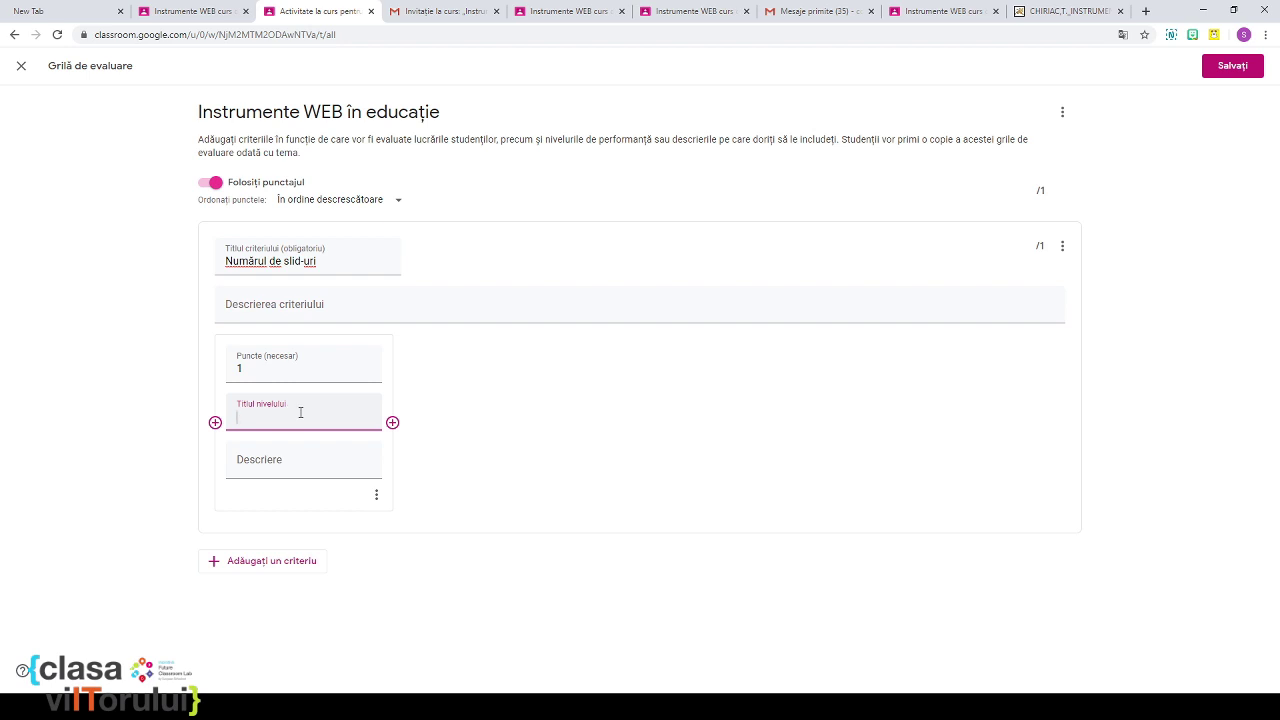
pyautogui.write('Foarte bine')
pyautogui.click(267, 367)
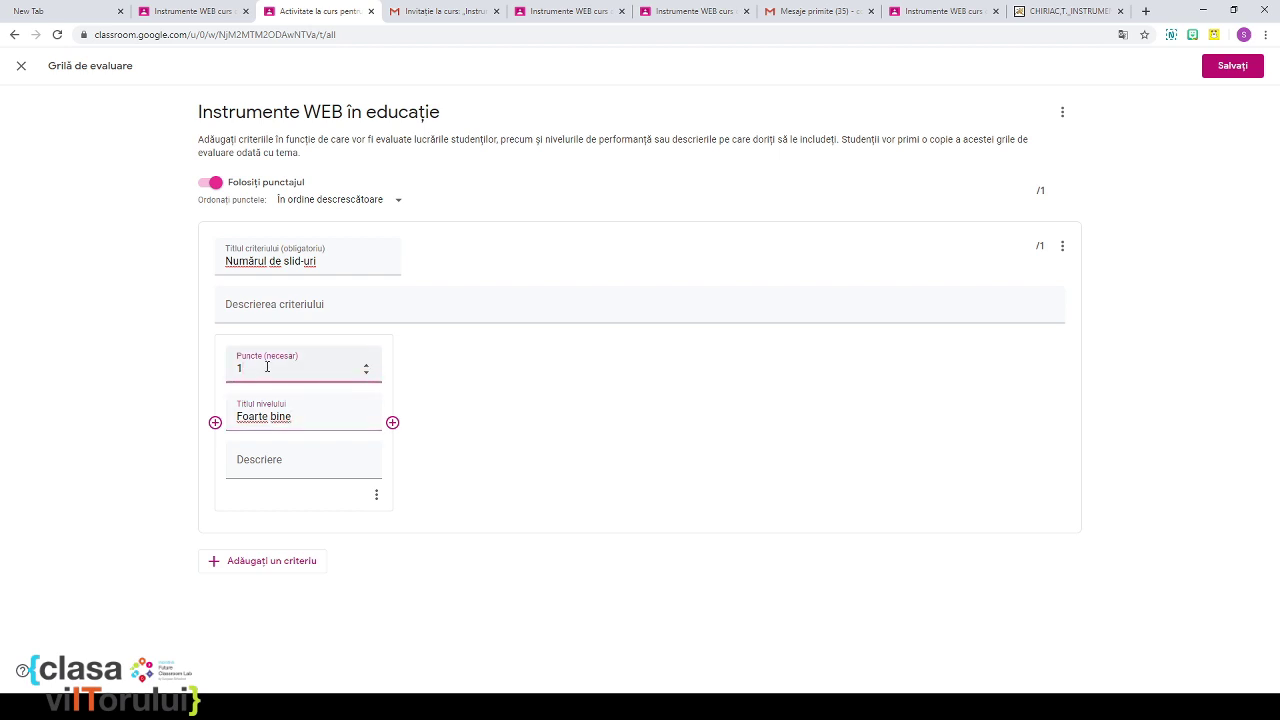
pyautogui.press('BackSpace')
pyautogui.write('3')
pyautogui.click(290, 464)
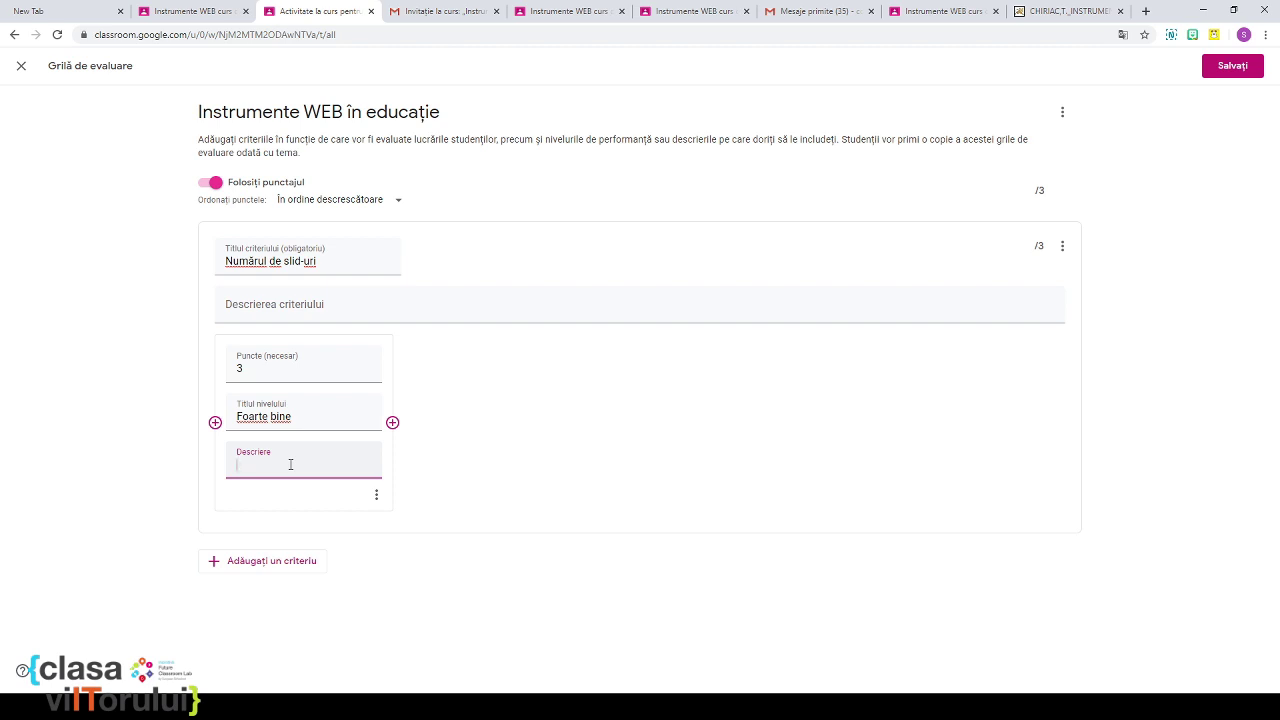
pyautogui.write('10-15 sliduri')
# Step: Add a second level 'Bine' worth 2 points, described '5-9 sliduri'
pyautogui.click(393, 423)
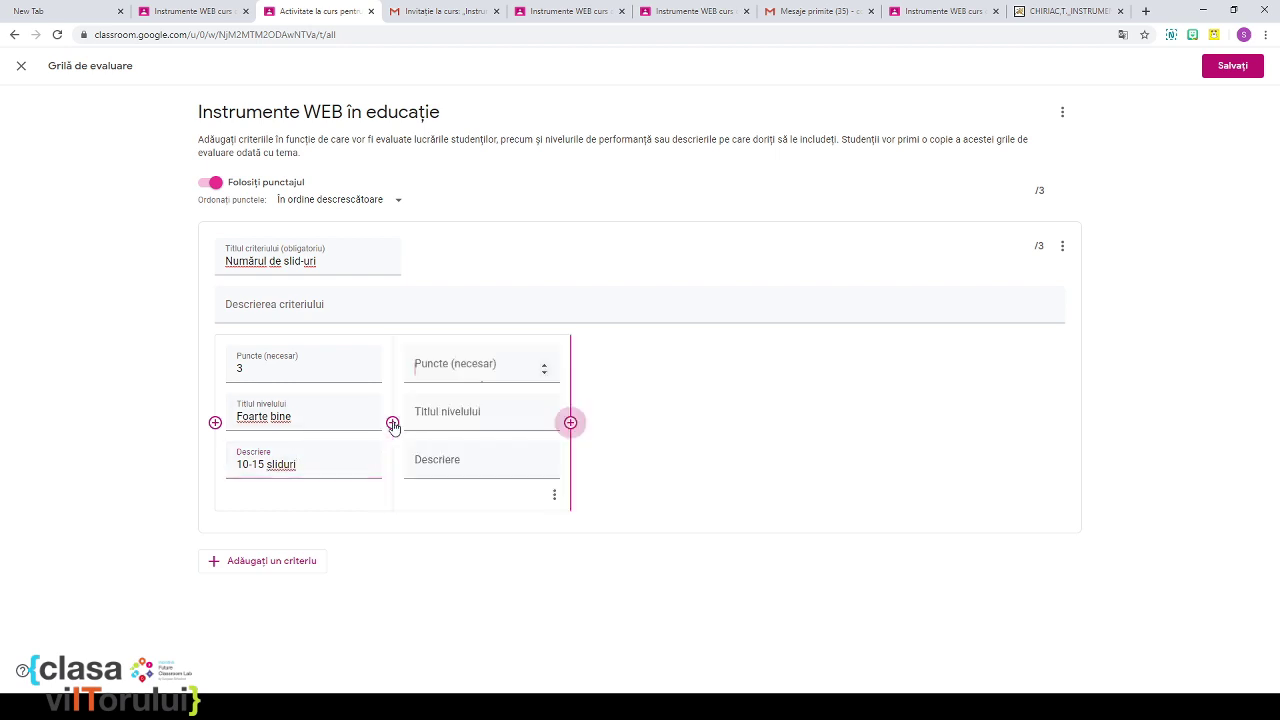
pyautogui.write('2')
pyautogui.click(424, 418)
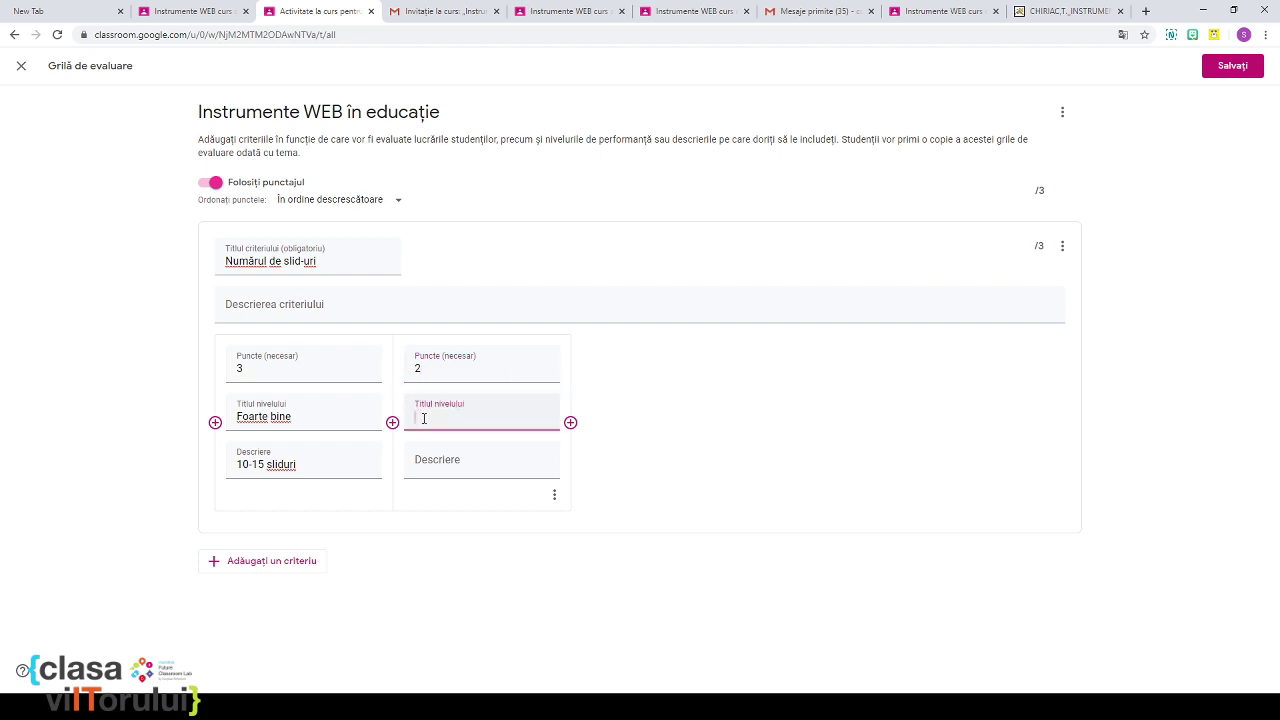
pyautogui.write('Bine')
pyautogui.click(420, 463)
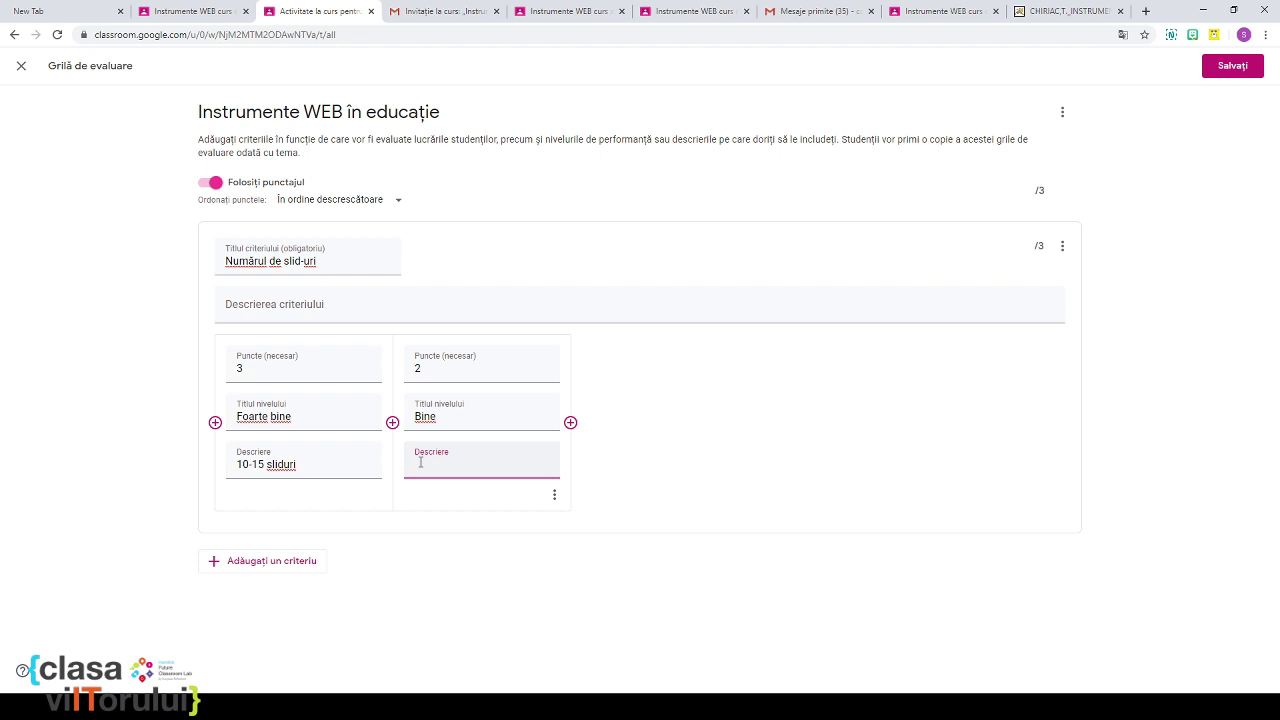
pyautogui.write('9')
pyautogui.press('BackSpace')
pyautogui.write('5-9')
pyautogui.click(420, 464)
pyautogui.write('-9 sliduri')
# Step: Add a third level 'Suficient' worth 1 point, described '3-4 sliduri'
pyautogui.click(571, 423)
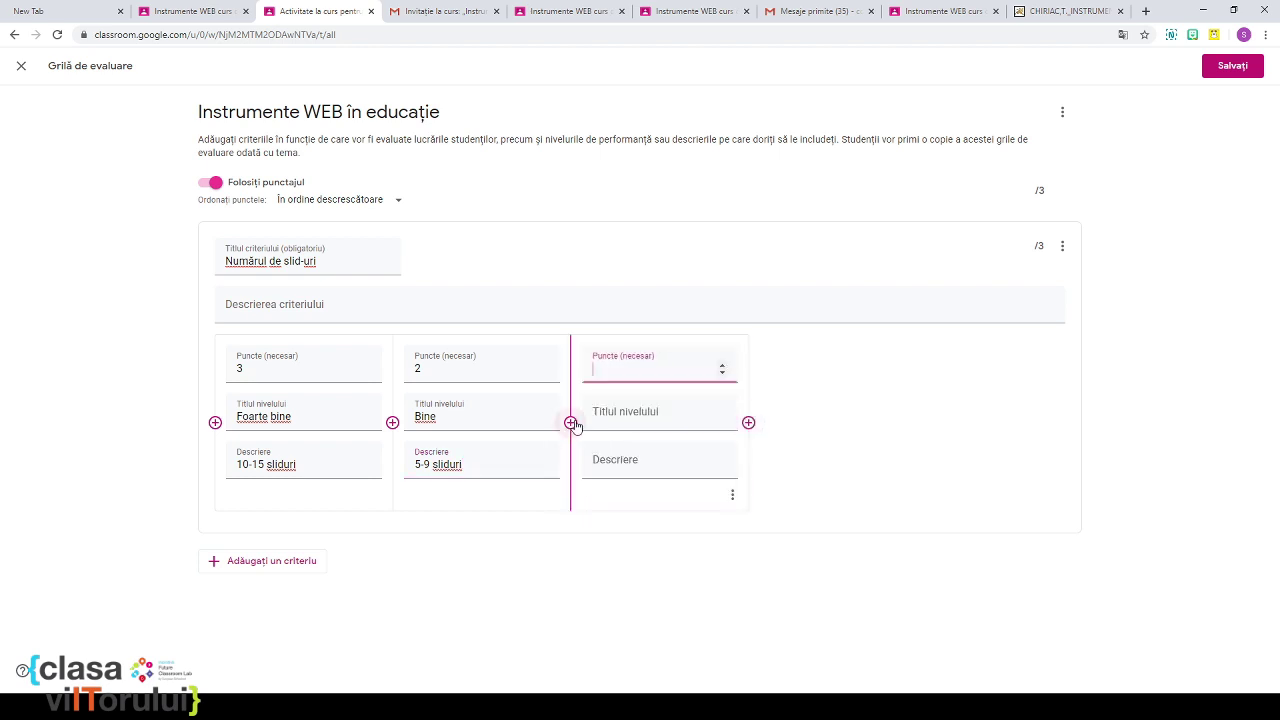
pyautogui.click(654, 425)
pyautogui.write('s')
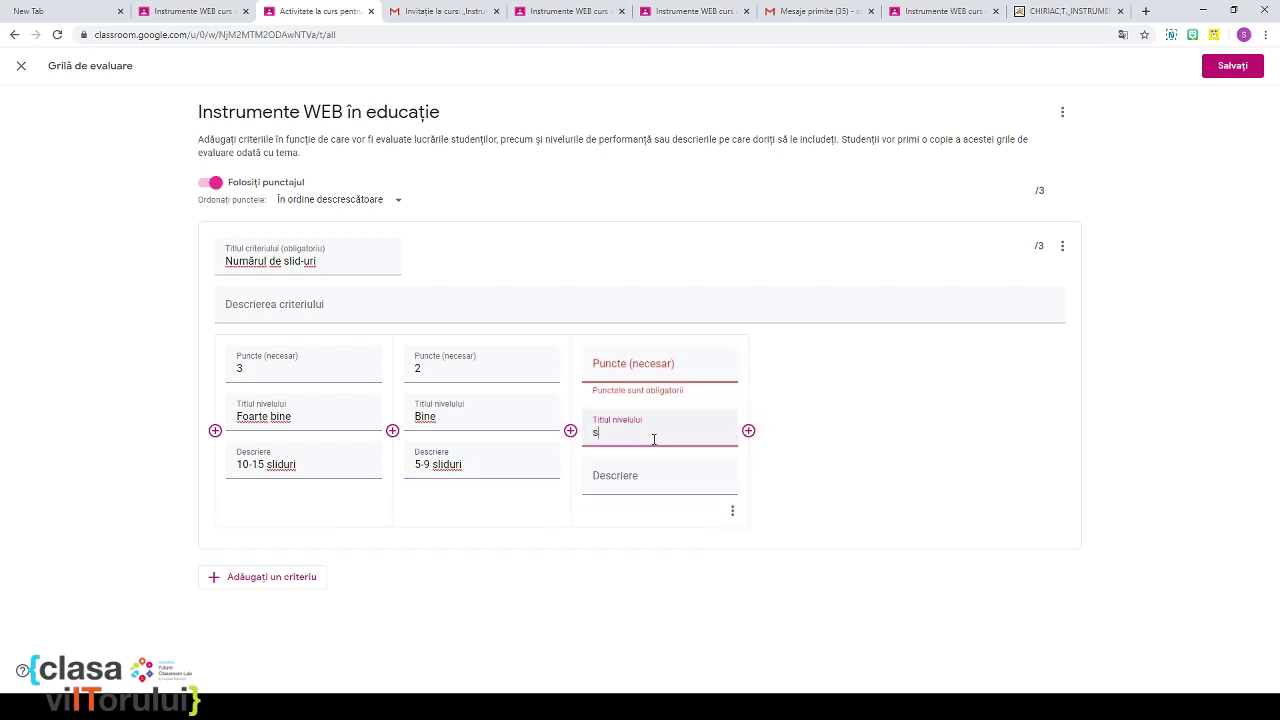
pyautogui.press('BackSpace')
pyautogui.write('Suficient')
pyautogui.click(607, 367)
pyautogui.write('1')
pyautogui.click(637, 482)
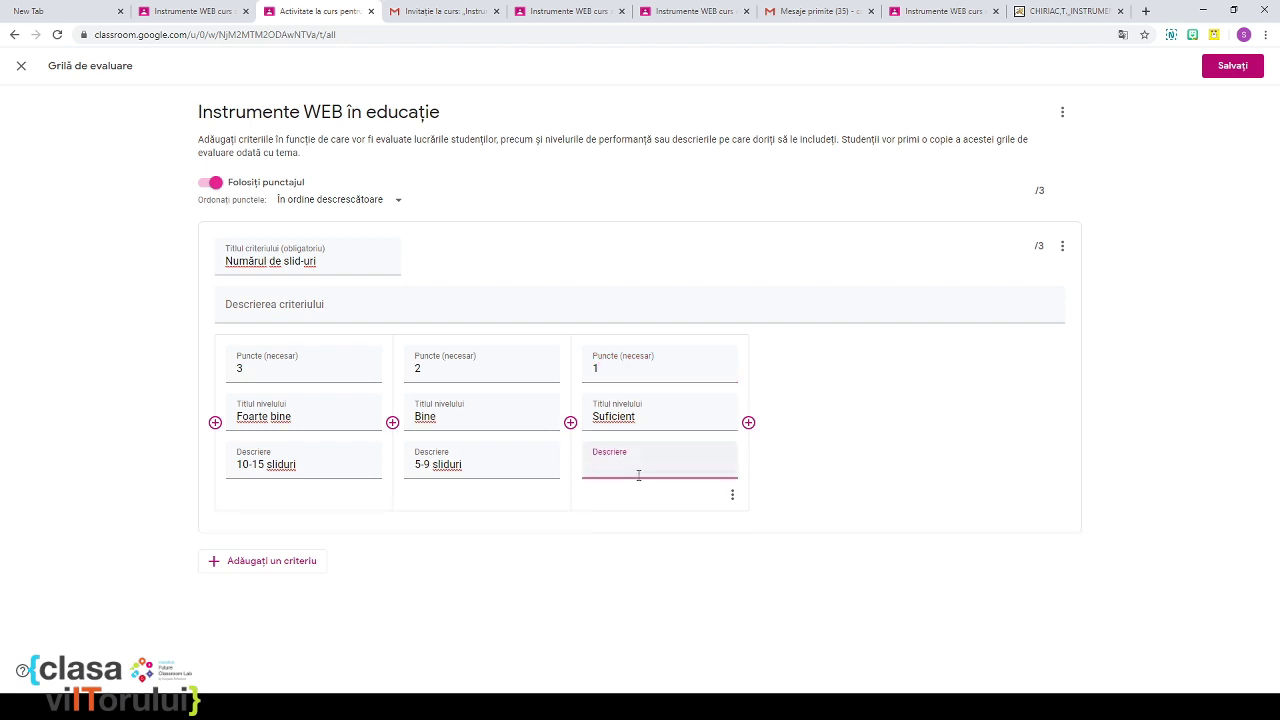
pyautogui.write('3-4 sliduri')
pyautogui.click(266, 562)
# Step: Title the second criterion 'Numărul de instrumente descrise' with level Foarte bine, 5 points, '8-10 instrumente descrise'
pyautogui.scroll(2, 697, 426)
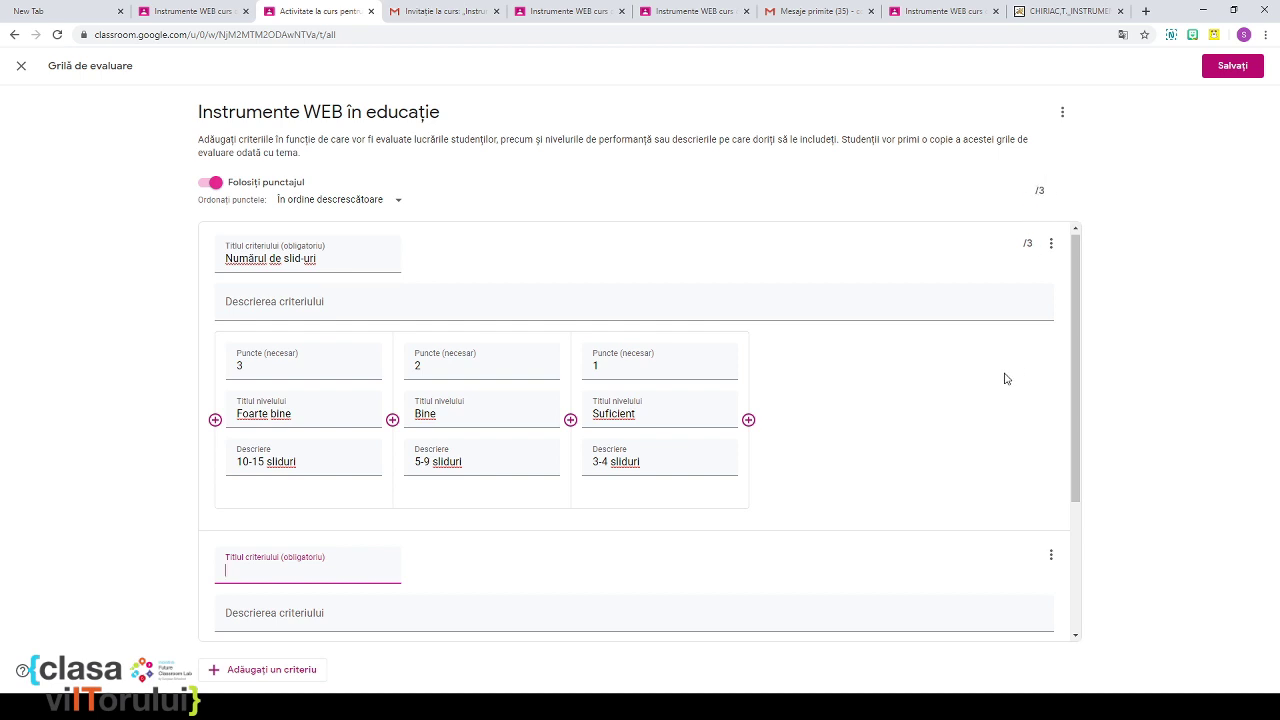
pyautogui.scroll(-2, 1004, 376)
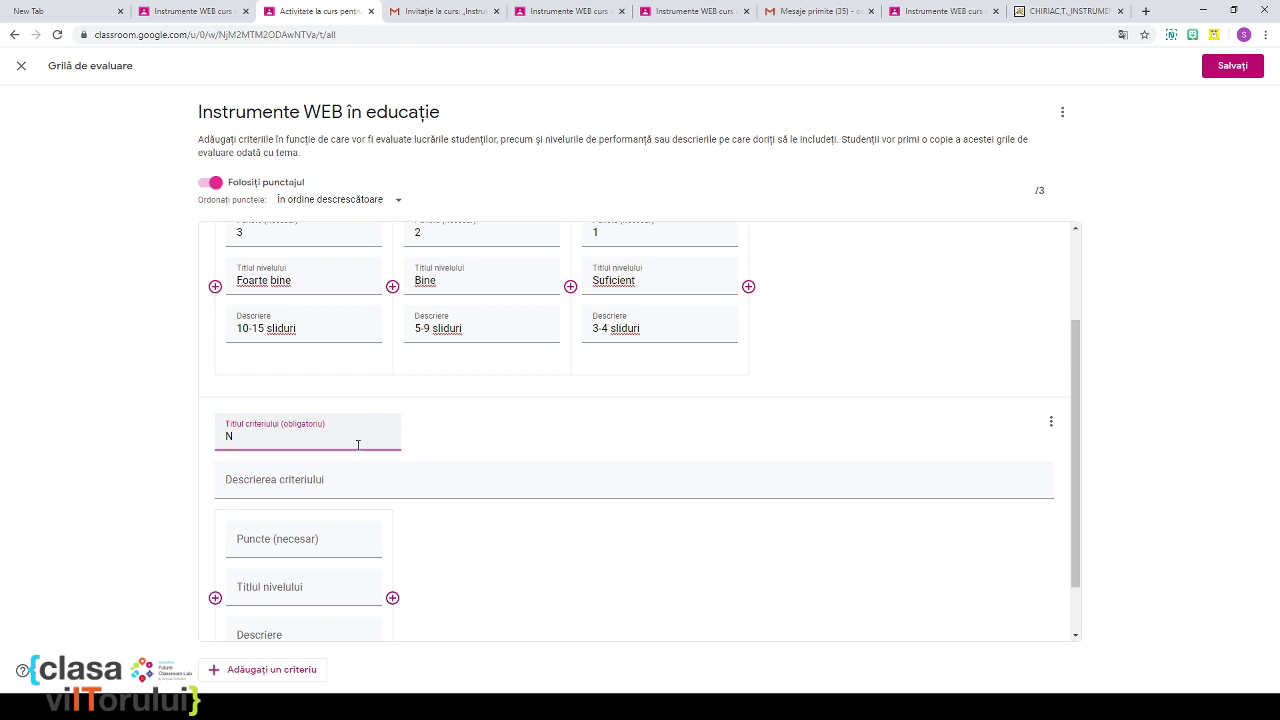
pyautogui.write('umărul de instrumente ')
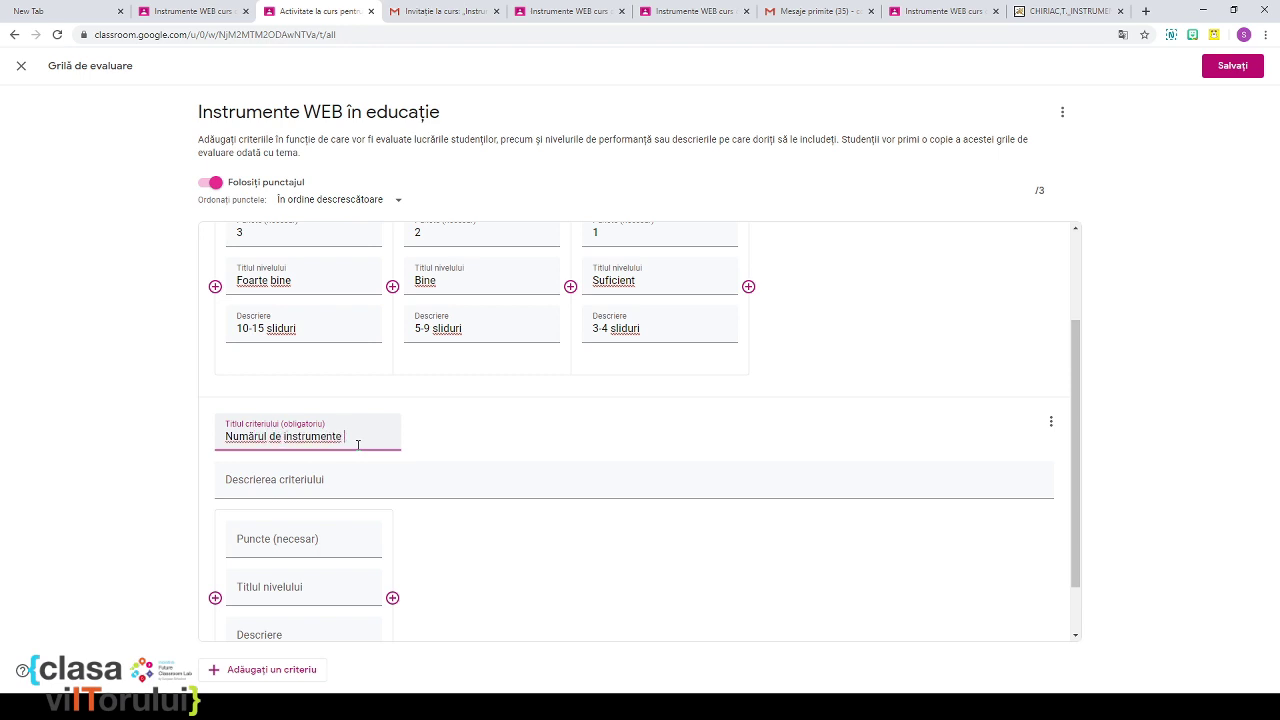
pyautogui.write('descrise')
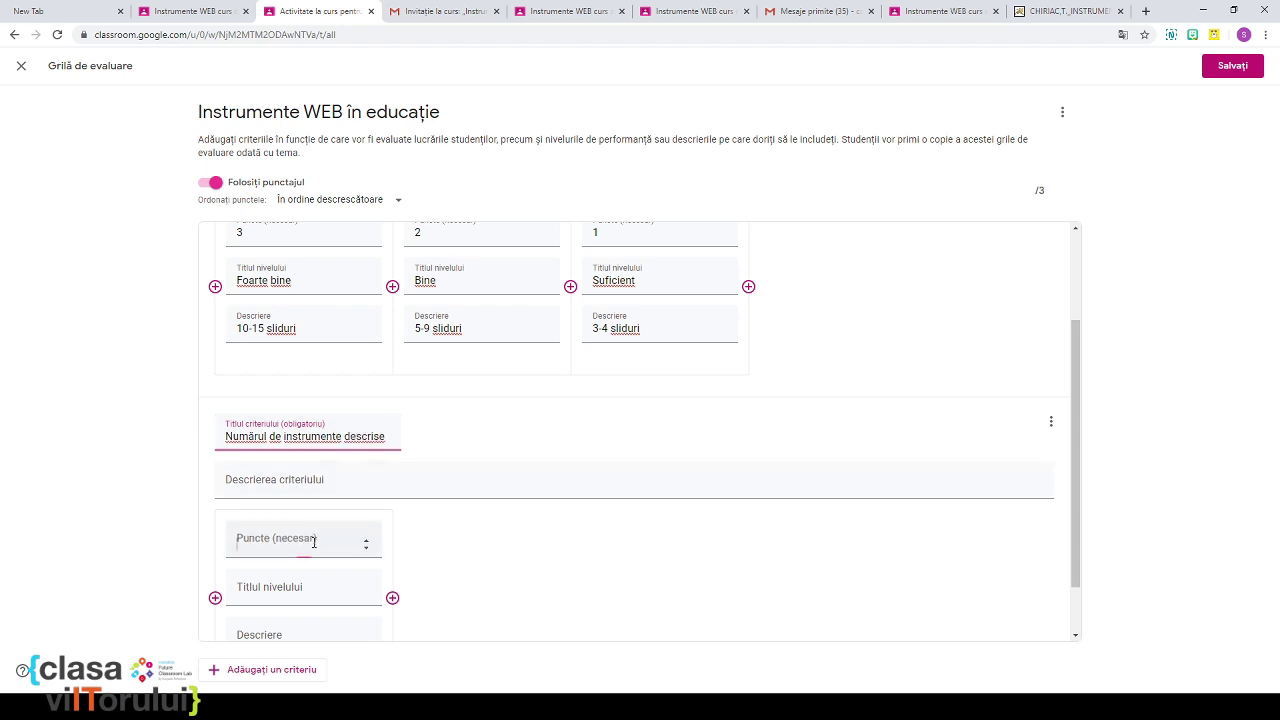
pyautogui.click(314, 541)
pyautogui.write('5')
pyautogui.click(268, 548)
pyautogui.write('Foarte bine')
pyautogui.click(281, 591)
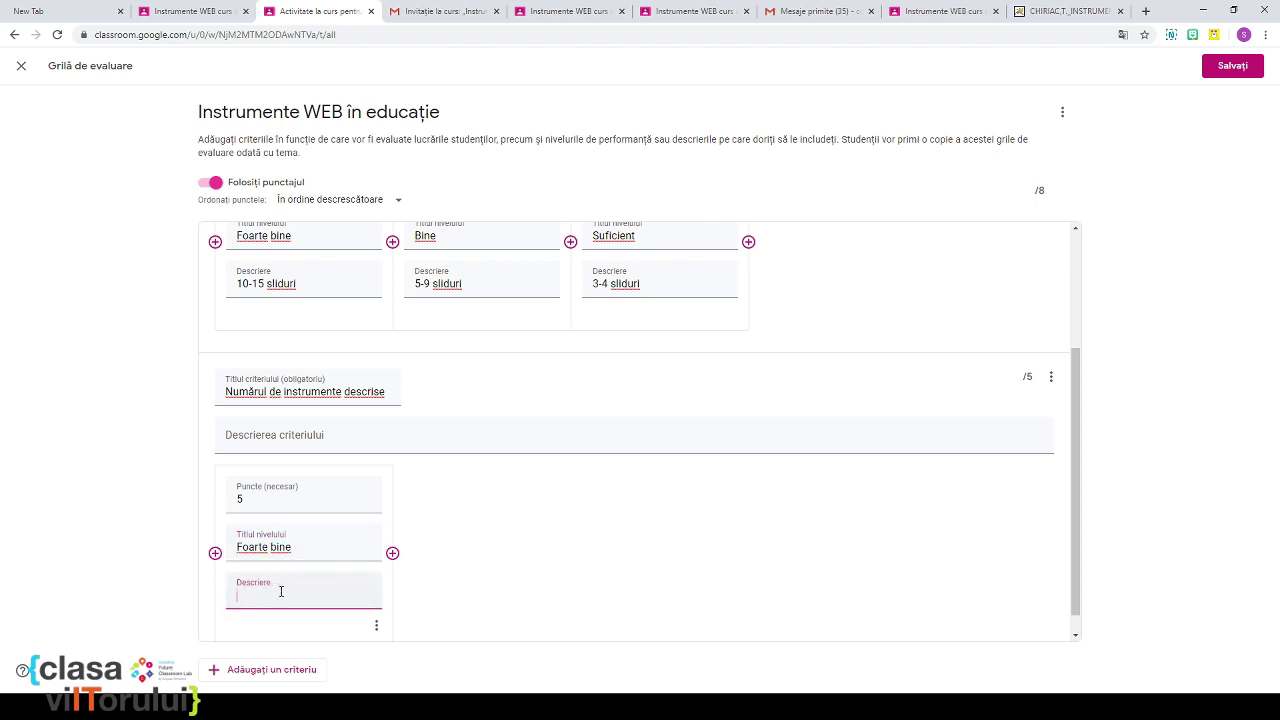
pyautogui.write('1')
pyautogui.write('0 instrumente descrise')
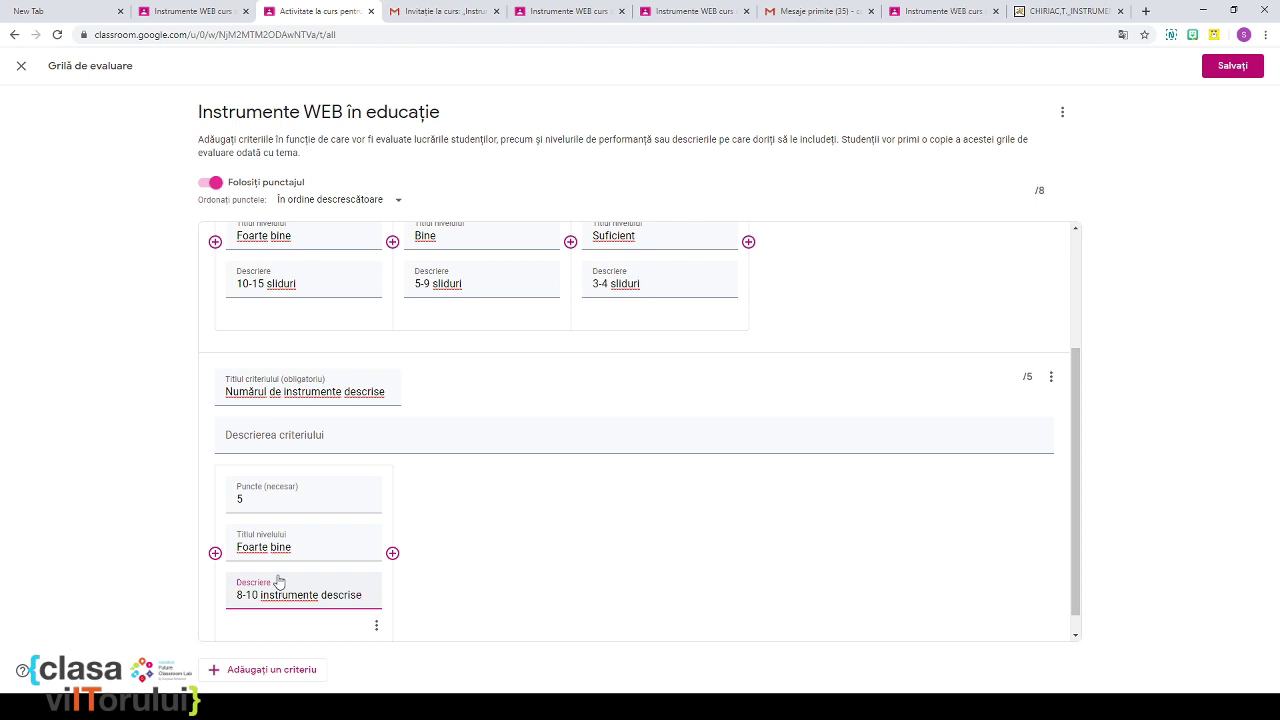
pyautogui.click(392, 553)
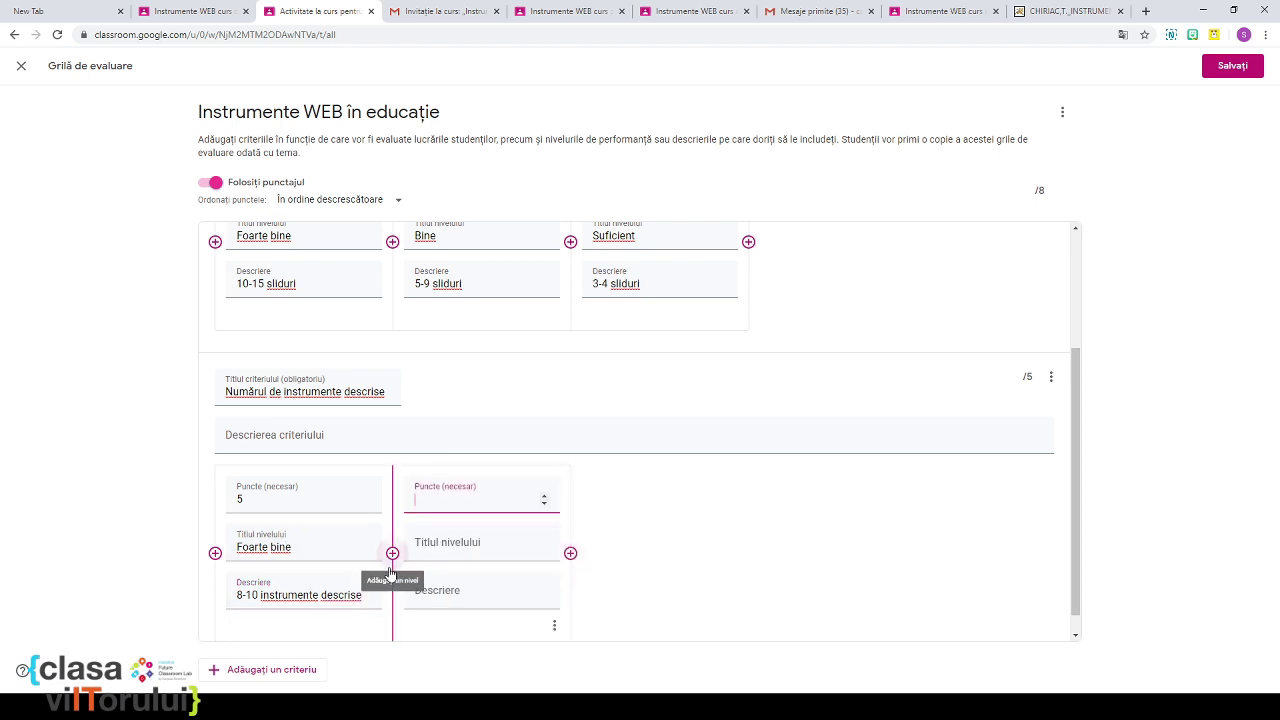
# Step: Fill the new level as 'Bine', 3 points, described '5-7 instrumente descrise'
pyautogui.write('3')
pyautogui.click(425, 555)
pyautogui.write('Bine')
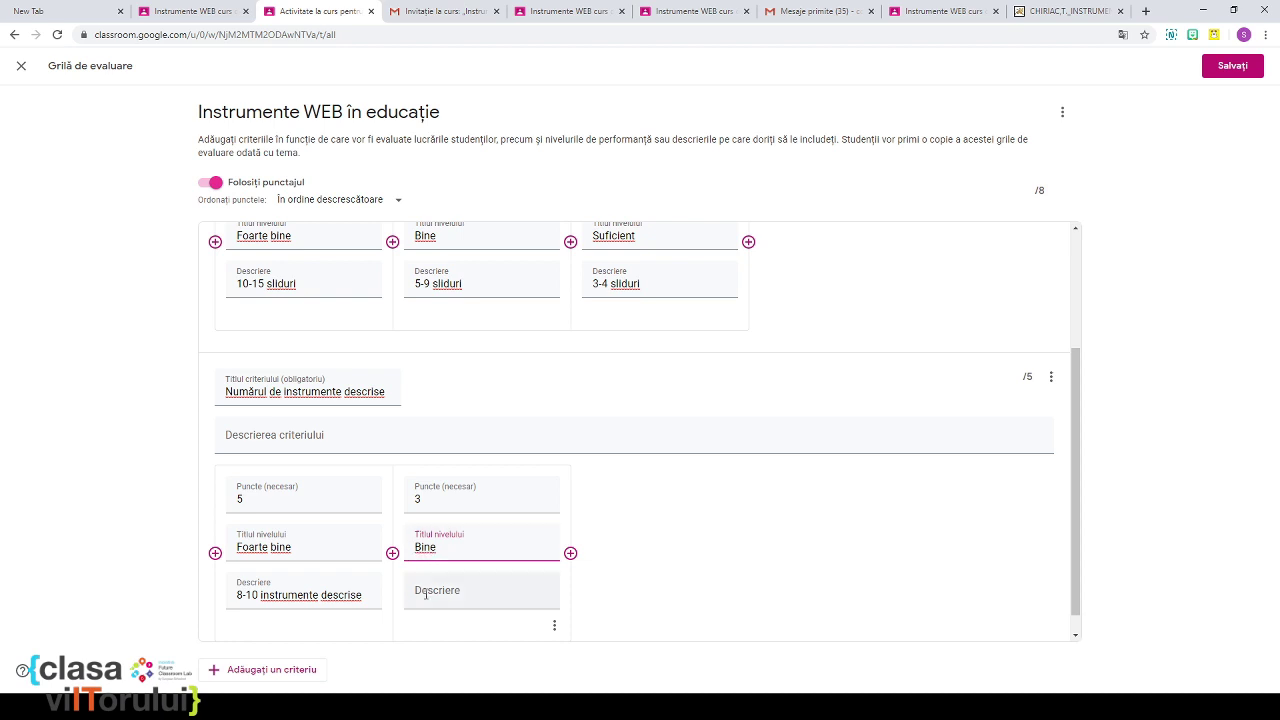
pyautogui.click(428, 598)
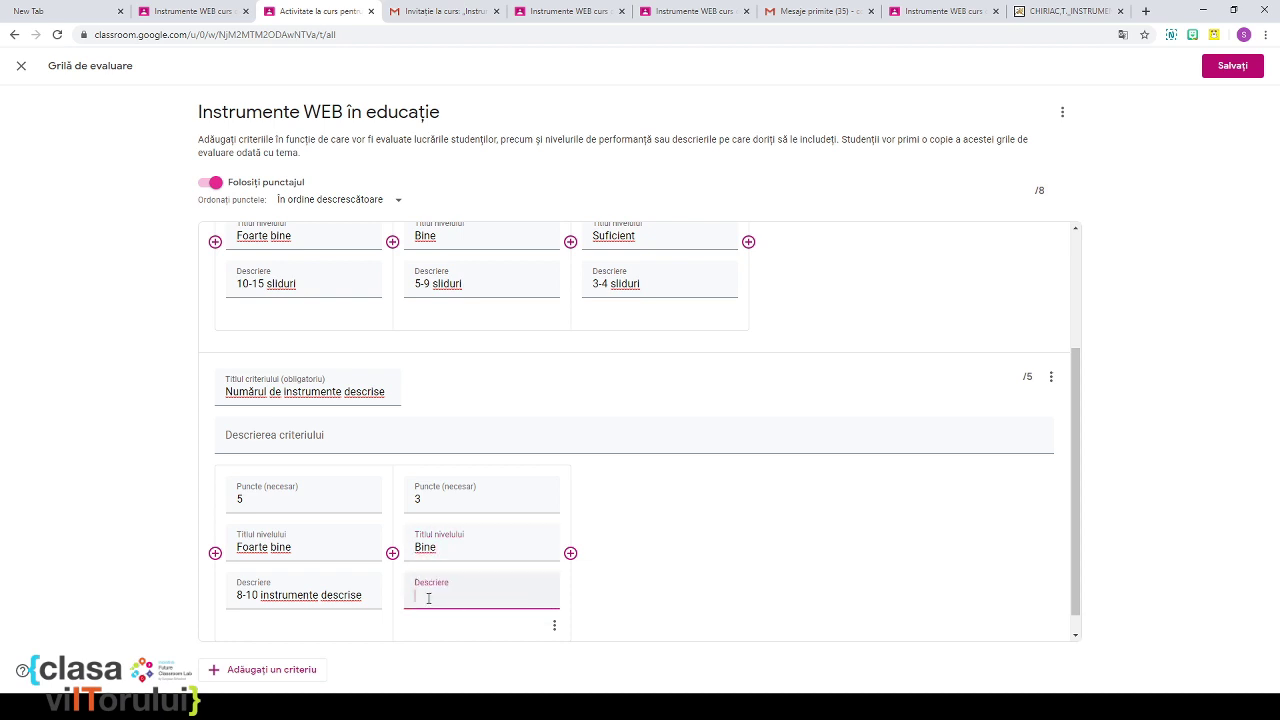
pyautogui.write('5')
pyautogui.write('-7 instrumente descrise')
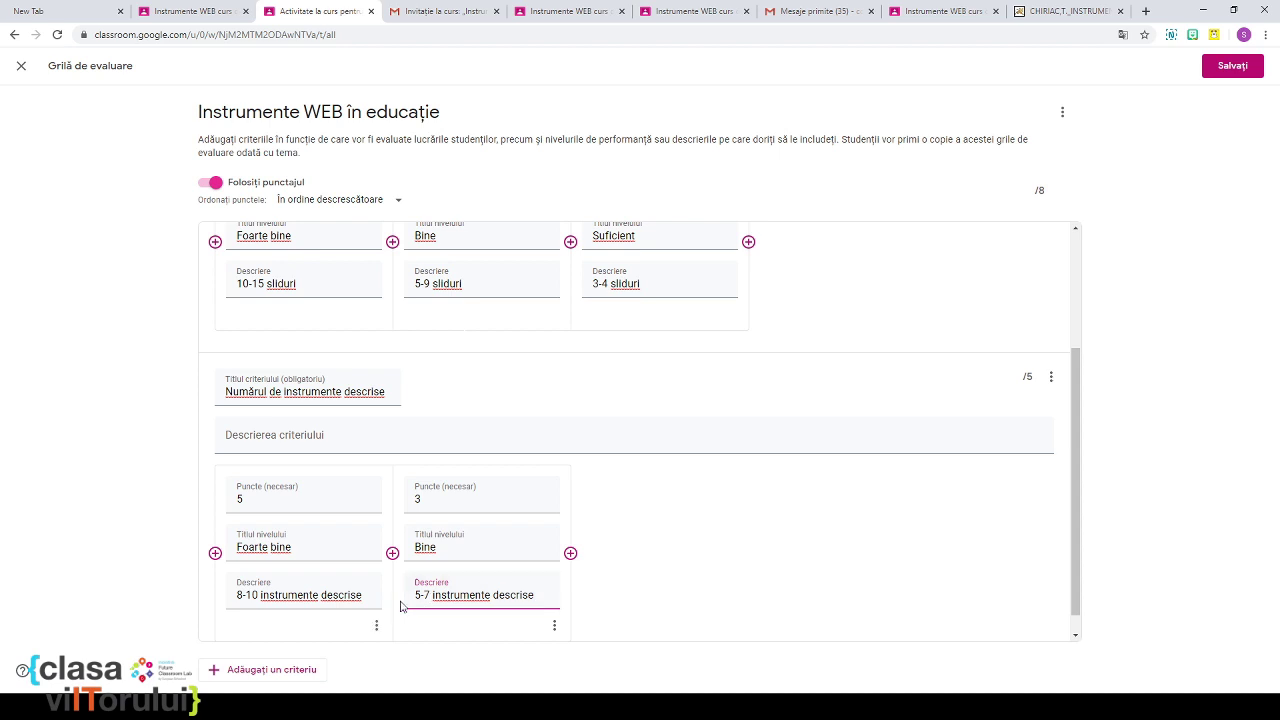
# Step: Add a third level 'Suficient', 1 point, described '2-4 instrumente descrise'
pyautogui.click(570, 553)
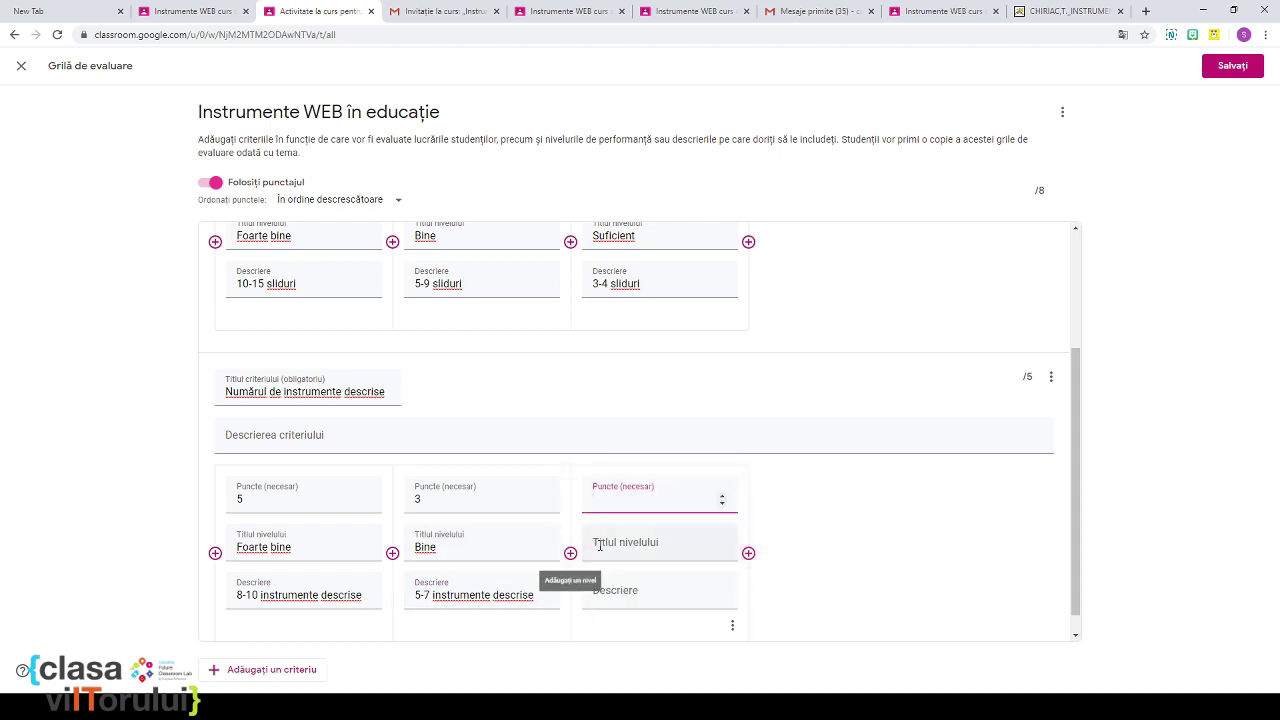
pyautogui.click(605, 558)
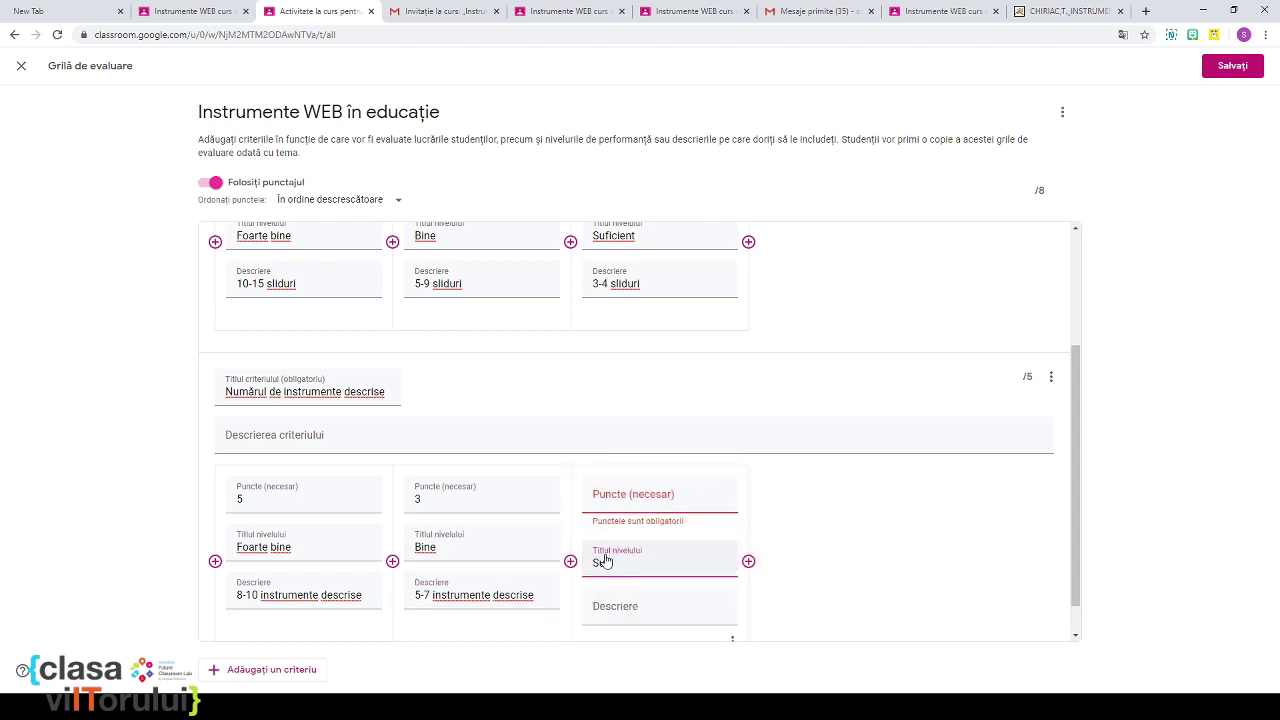
pyautogui.write('Suficient')
pyautogui.click(632, 505)
pyautogui.write('1')
pyautogui.click(640, 597)
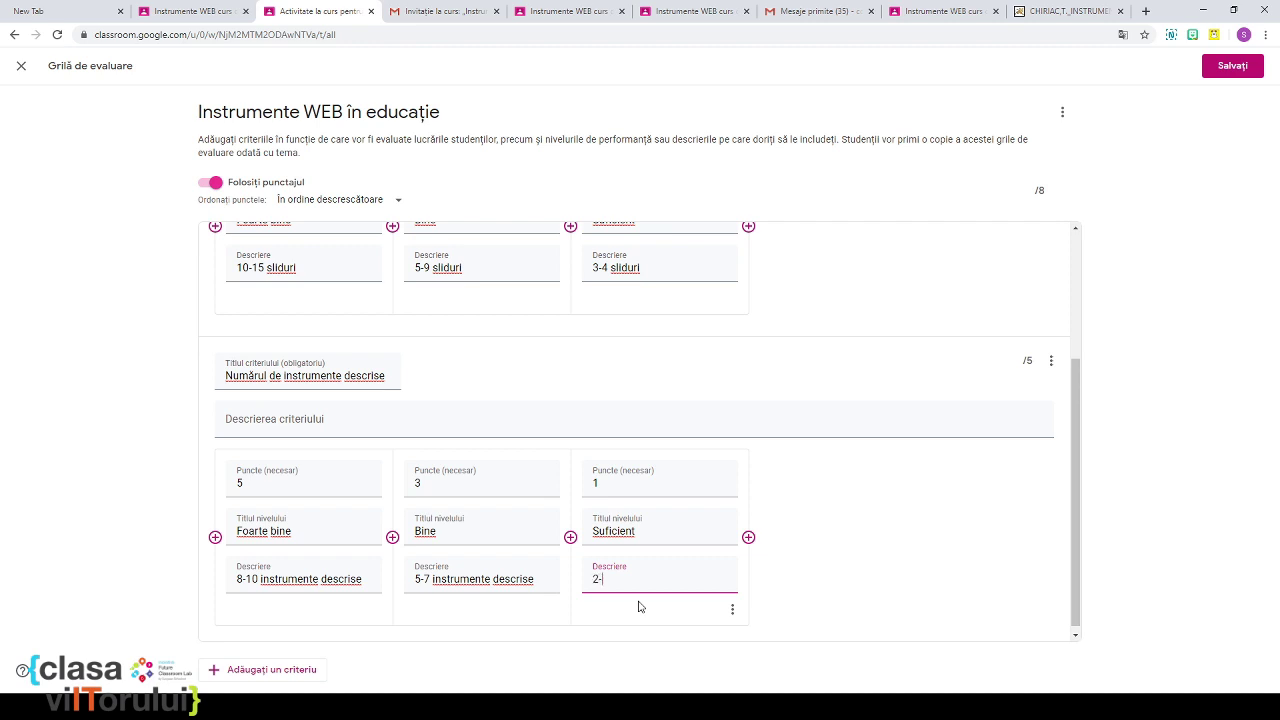
pyautogui.write('2-4 instrumente descruise')
pyautogui.press('BackSpace')
pyautogui.write('is')
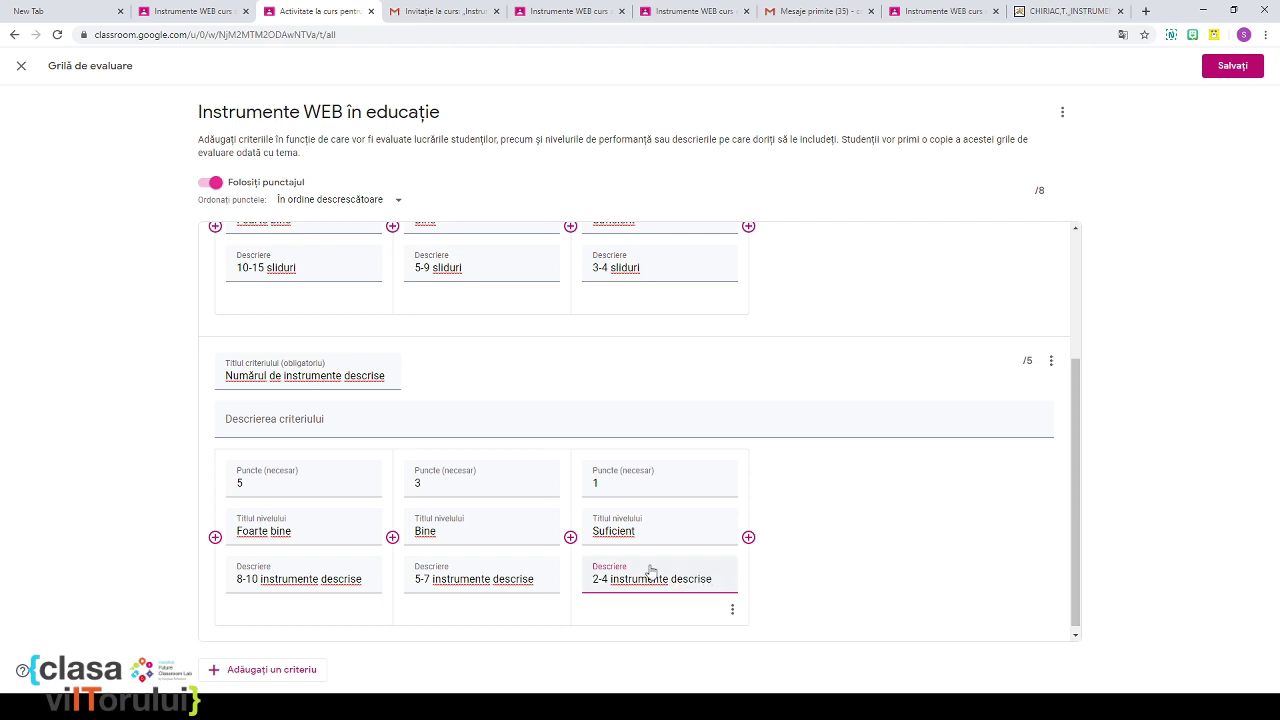
pyautogui.click(832, 525)
pyautogui.scroll(2, 1010, 236)
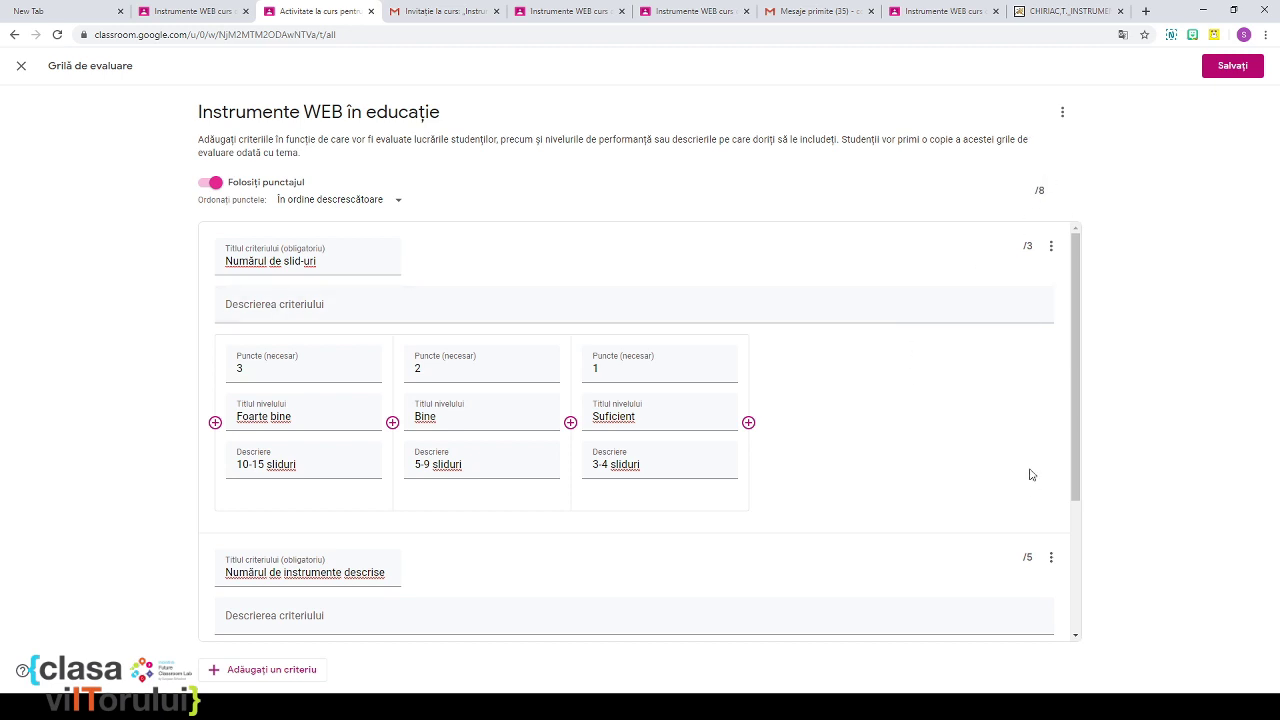
# Step: Change the slide-count levels to 5 and 3 points and save the 10-point rubric
pyautogui.click(252, 364)
pyautogui.press('BackSpace')
pyautogui.write('5')
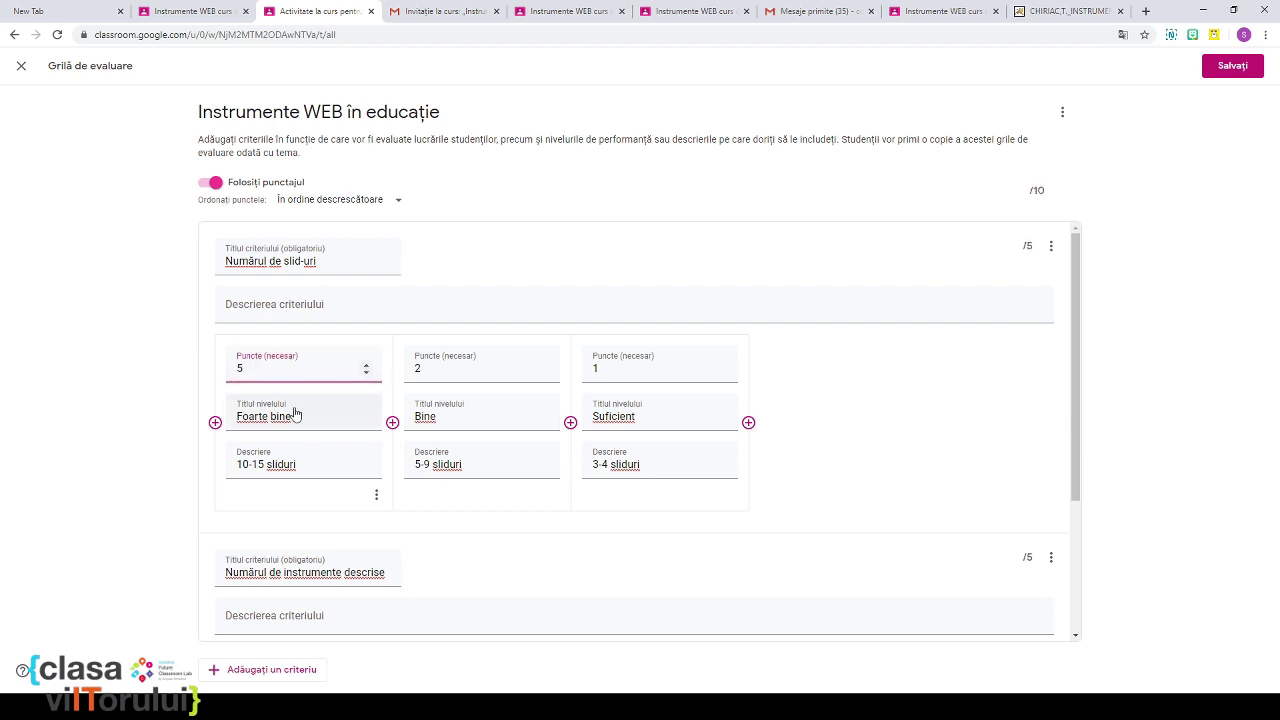
pyautogui.click(430, 368)
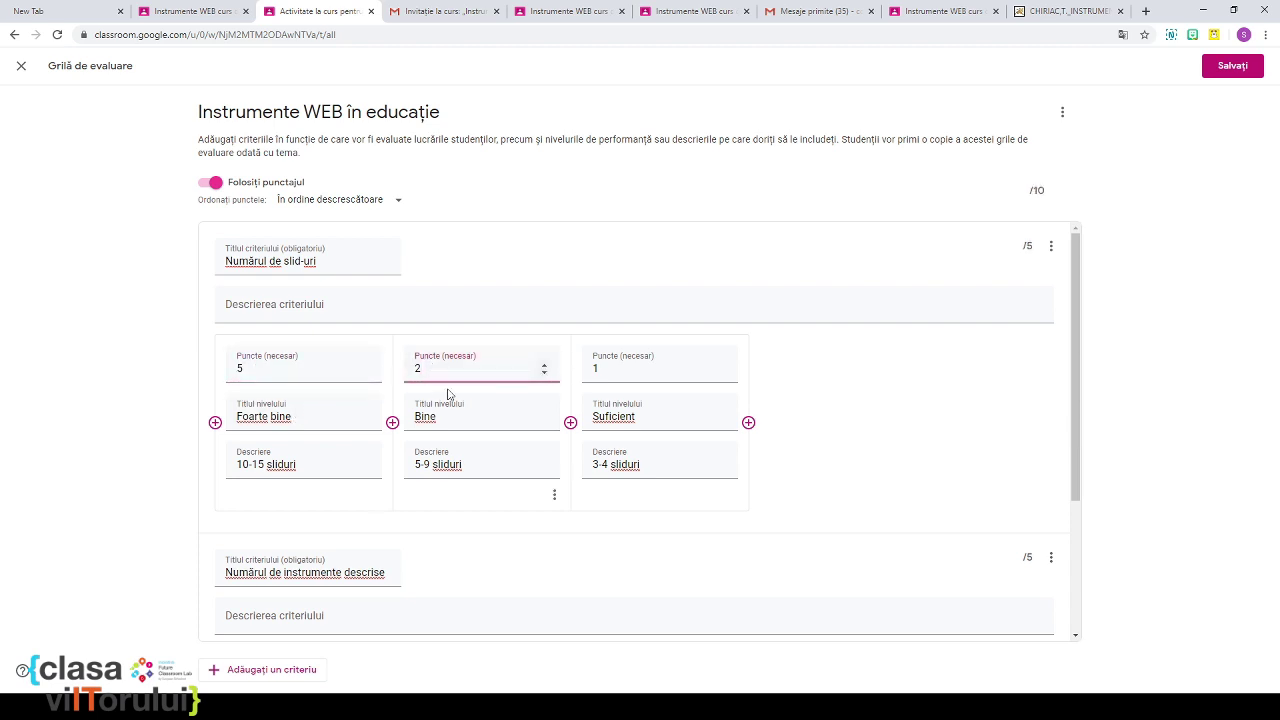
pyautogui.write('3')
pyautogui.scroll(-2, 586, 397)
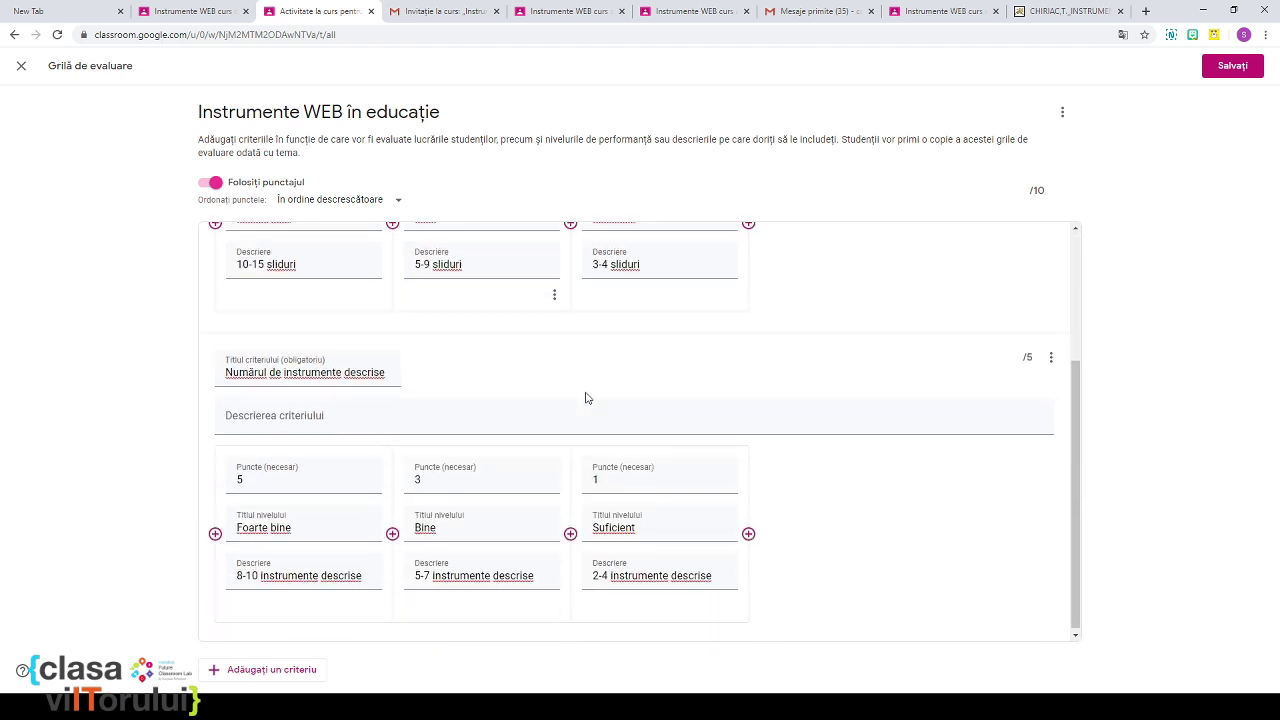
pyautogui.scroll(1, 586, 397)
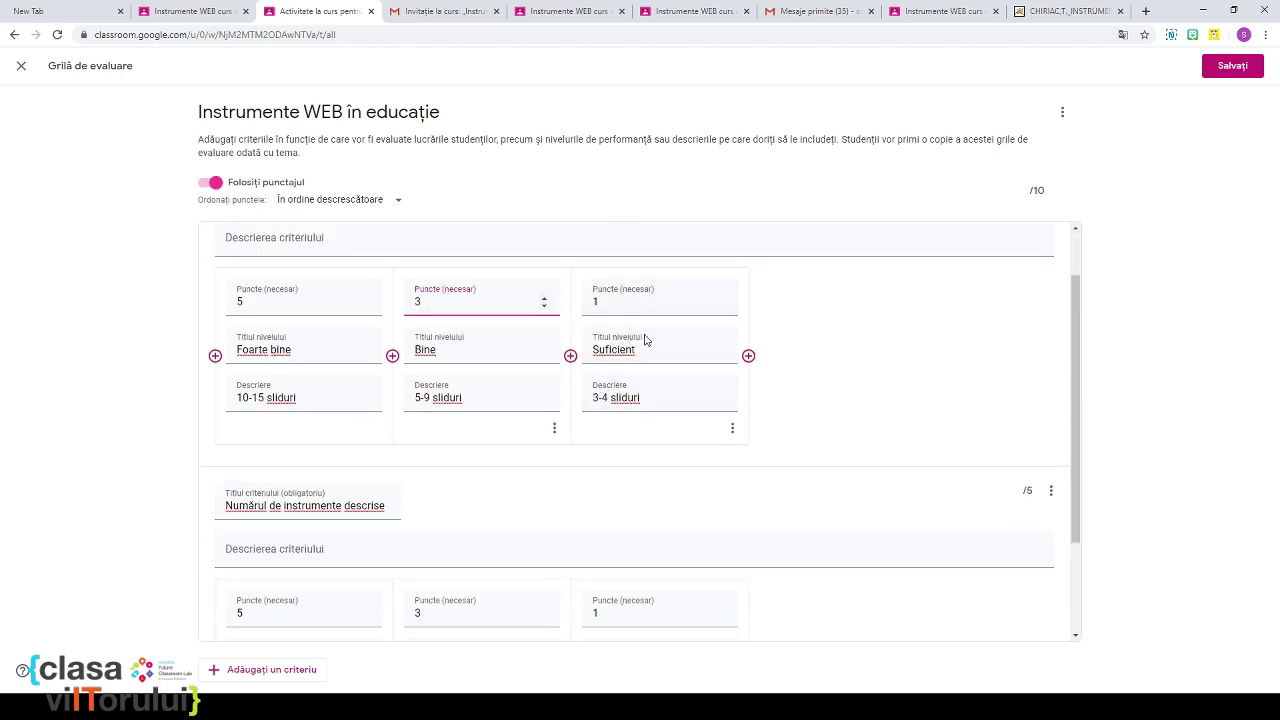
pyautogui.scroll(-1, 867, 370)
pyautogui.scroll(1, 871, 354)
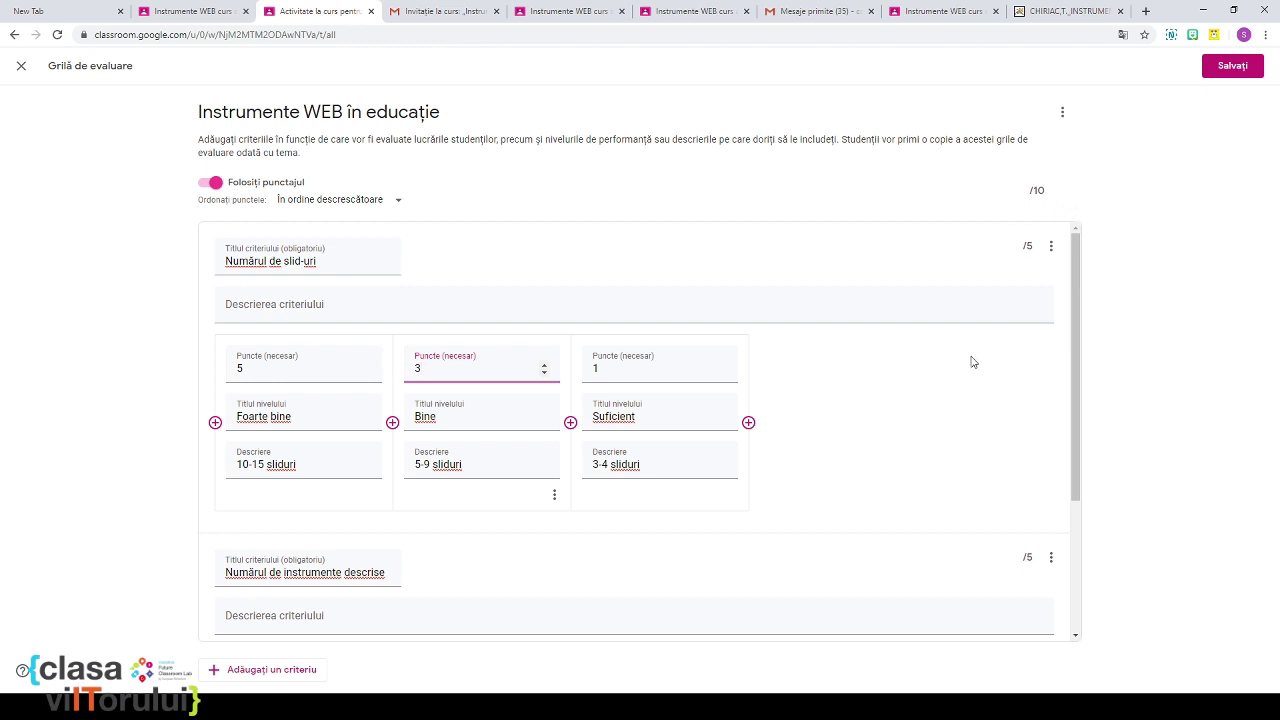
pyautogui.scroll(-2, 975, 362)
pyautogui.scroll(2, 963, 353)
pyautogui.click(1240, 68)
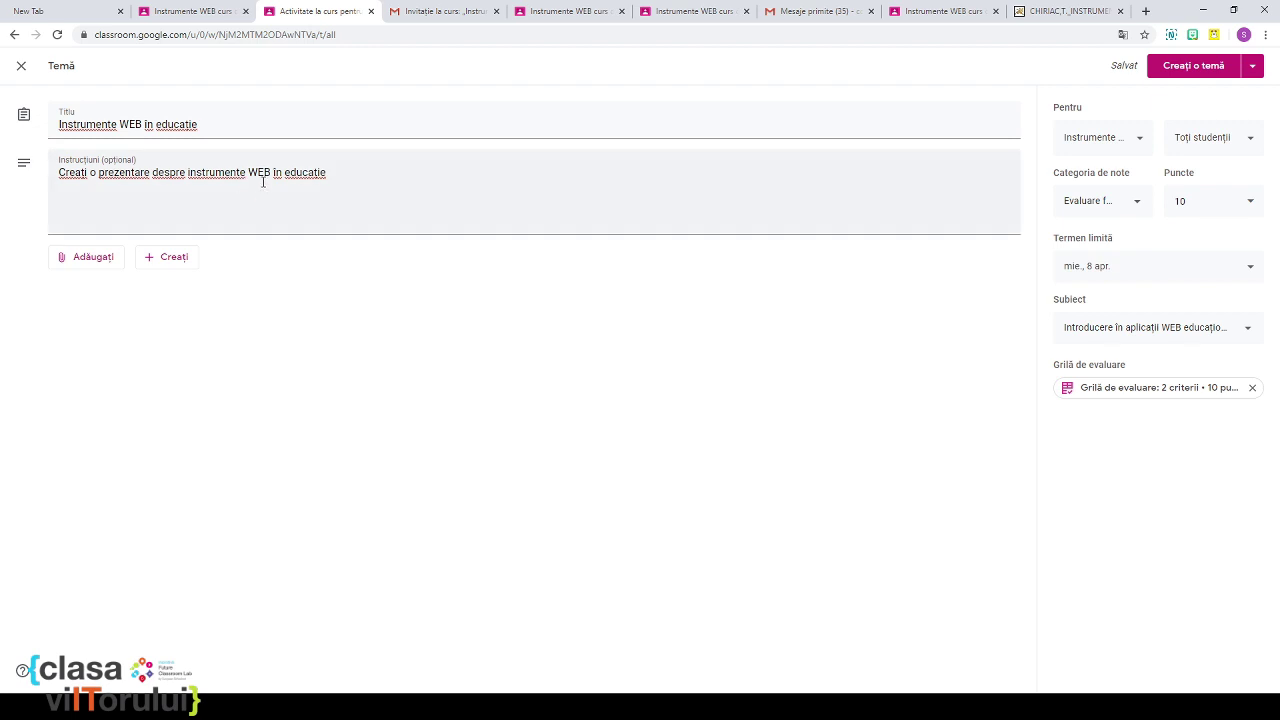
# Step: Publish the 'Instrumente WEB în educație' assignment to the class
pyautogui.click(1225, 75)
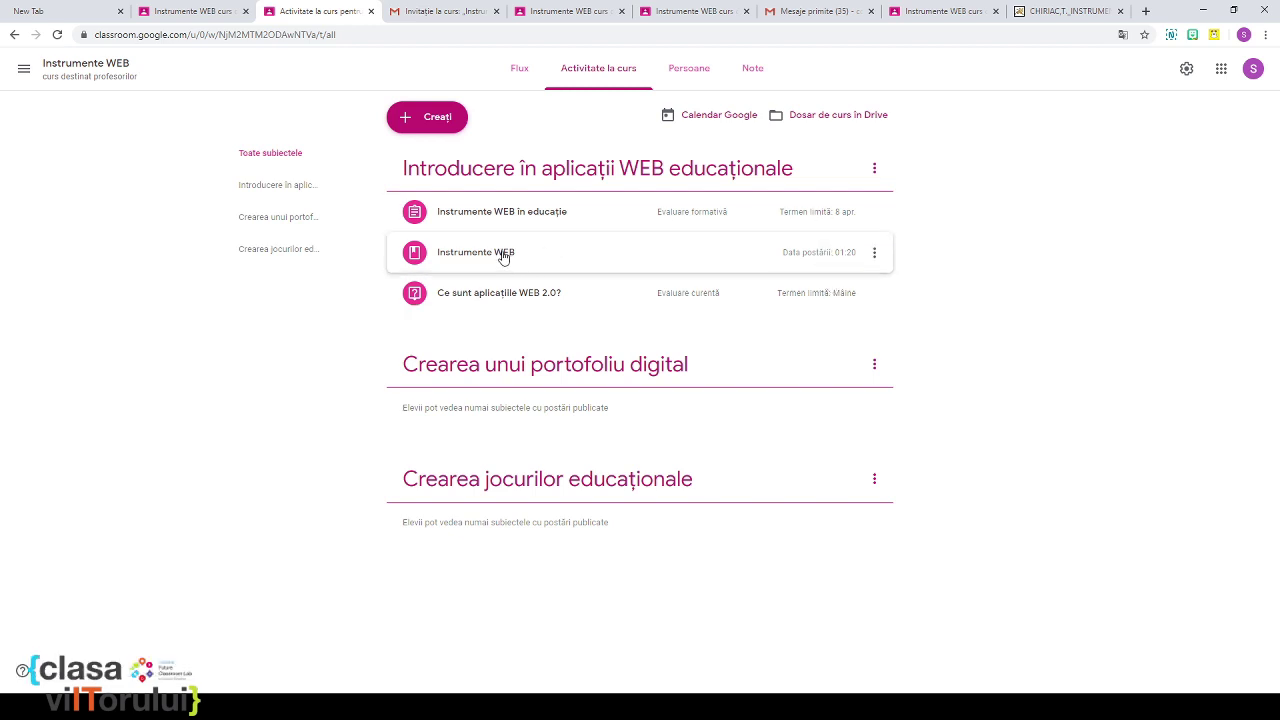
# Step: Drag 'Instrumente WEB în educație' to the bottom of its topic and view the course stream
pyautogui.moveTo(501, 222); pyautogui.dragTo(508, 256)
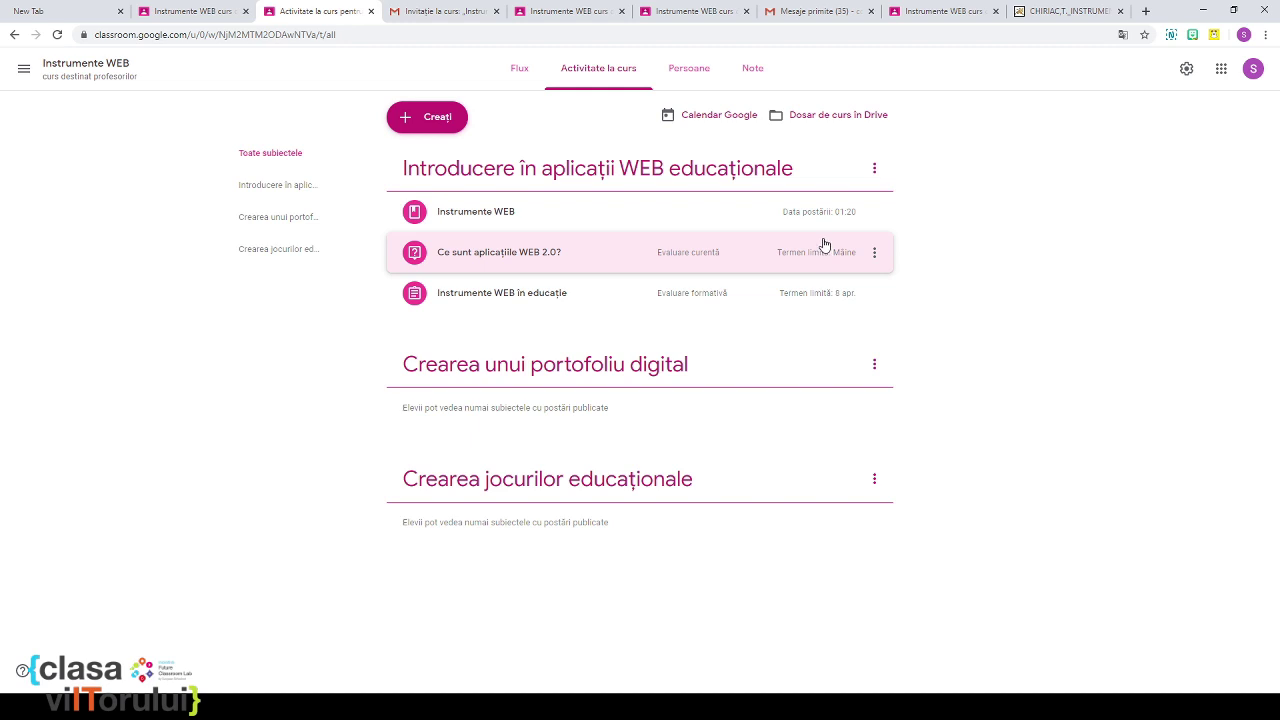
pyautogui.click(519, 70)
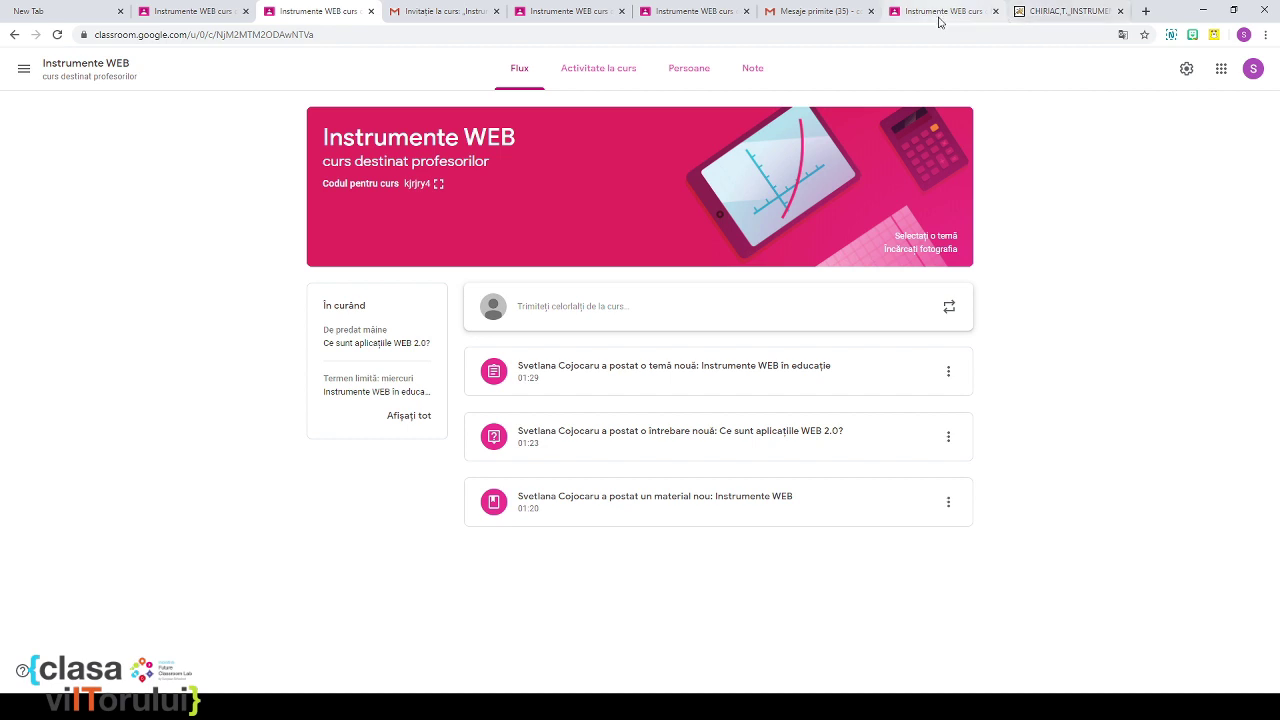
# Step: In the student's tab, open the question 'Ce sunt aplicațiile WEB 2.0?'
pyautogui.click(939, 17)
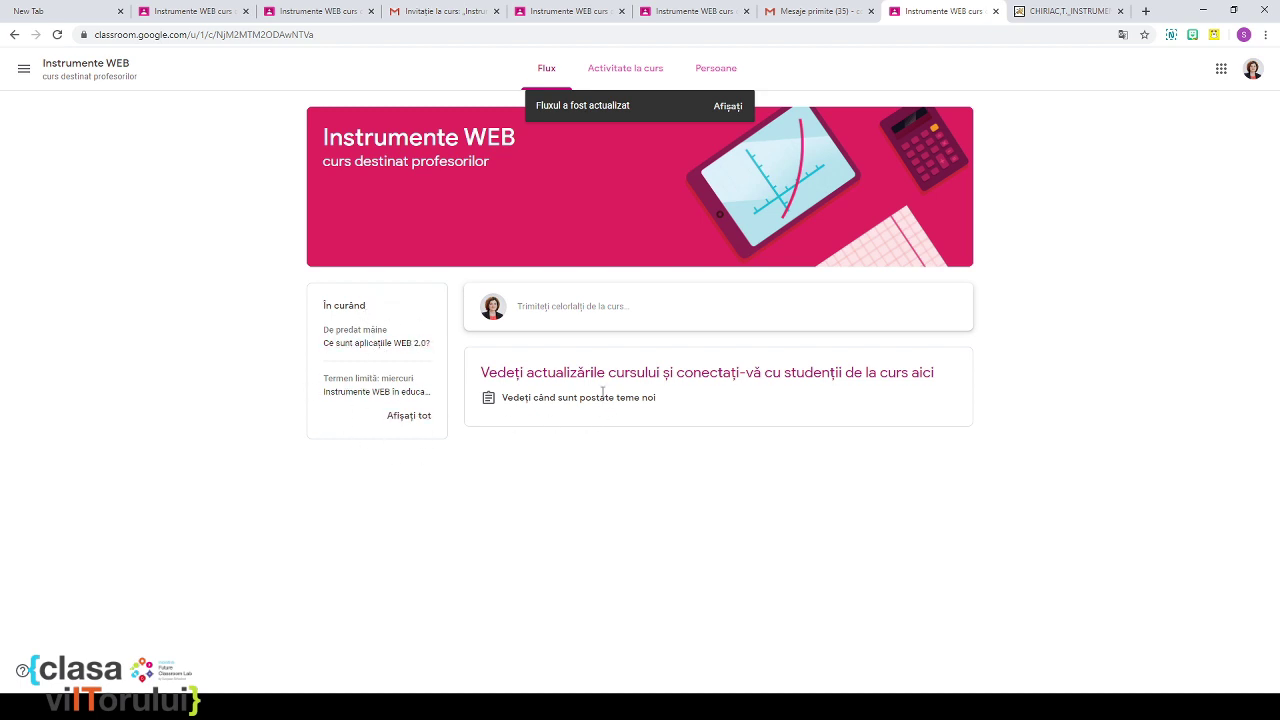
pyautogui.click(364, 348)
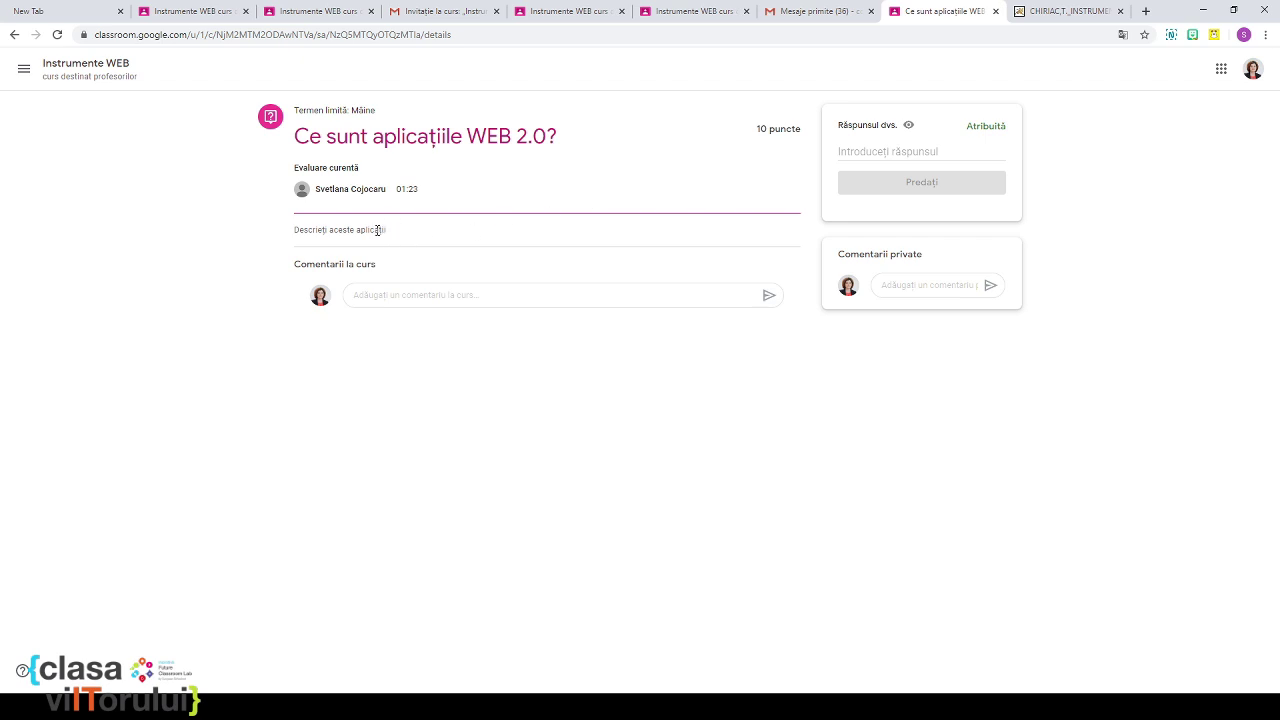
# Step: As the student, write and turn in the answer 'Aplicațiile WEB 2.0 sunt.....'
pyautogui.click(382, 297)
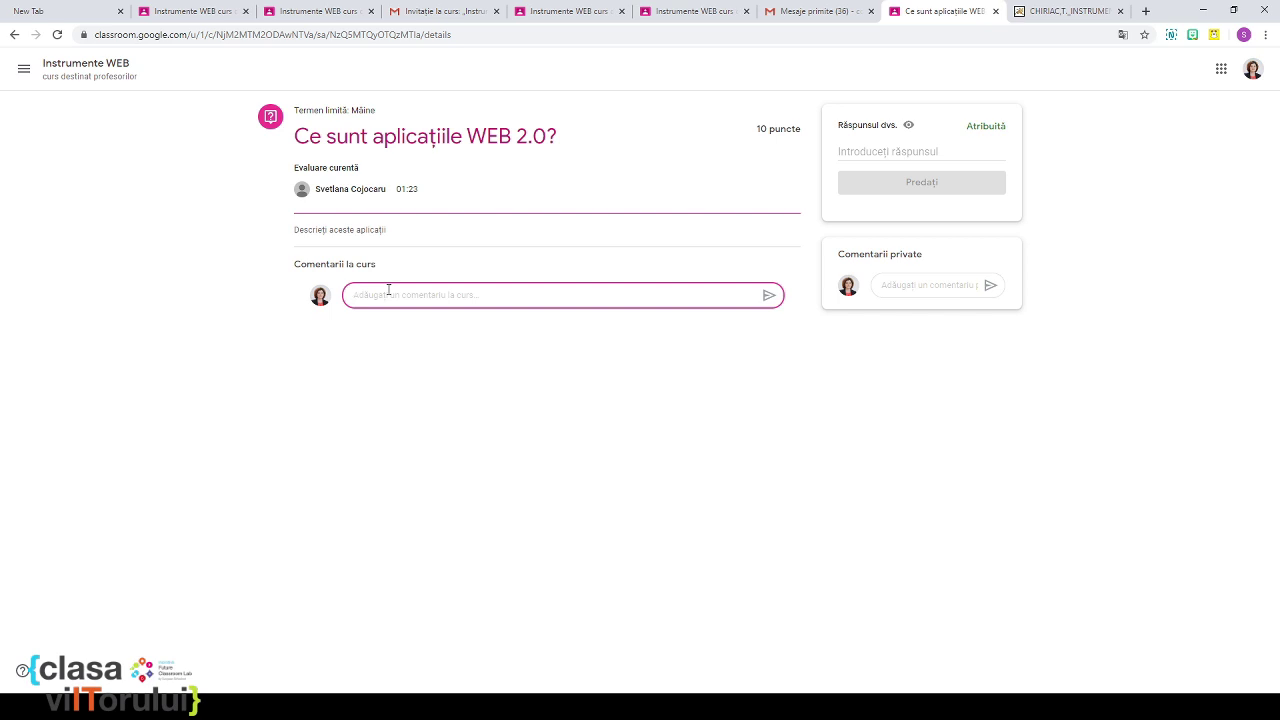
pyautogui.click(865, 152)
pyautogui.click(440, 293)
pyautogui.click(870, 152)
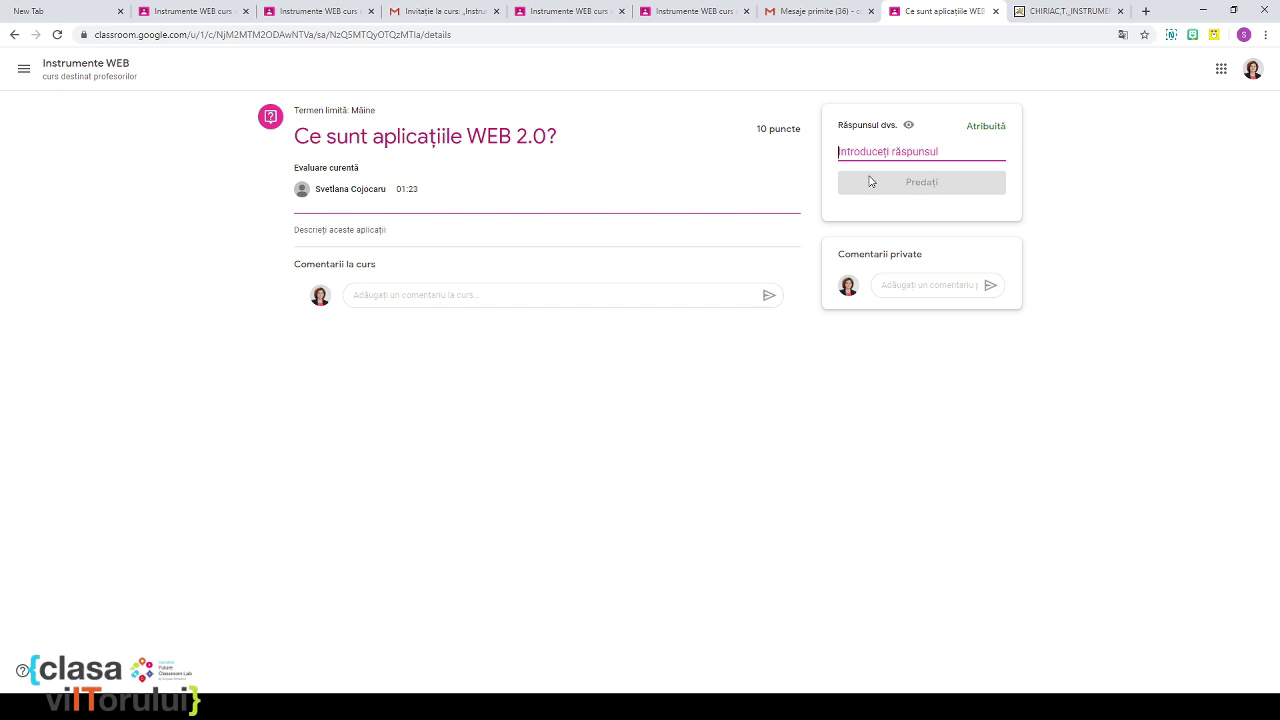
pyautogui.write('Apli')
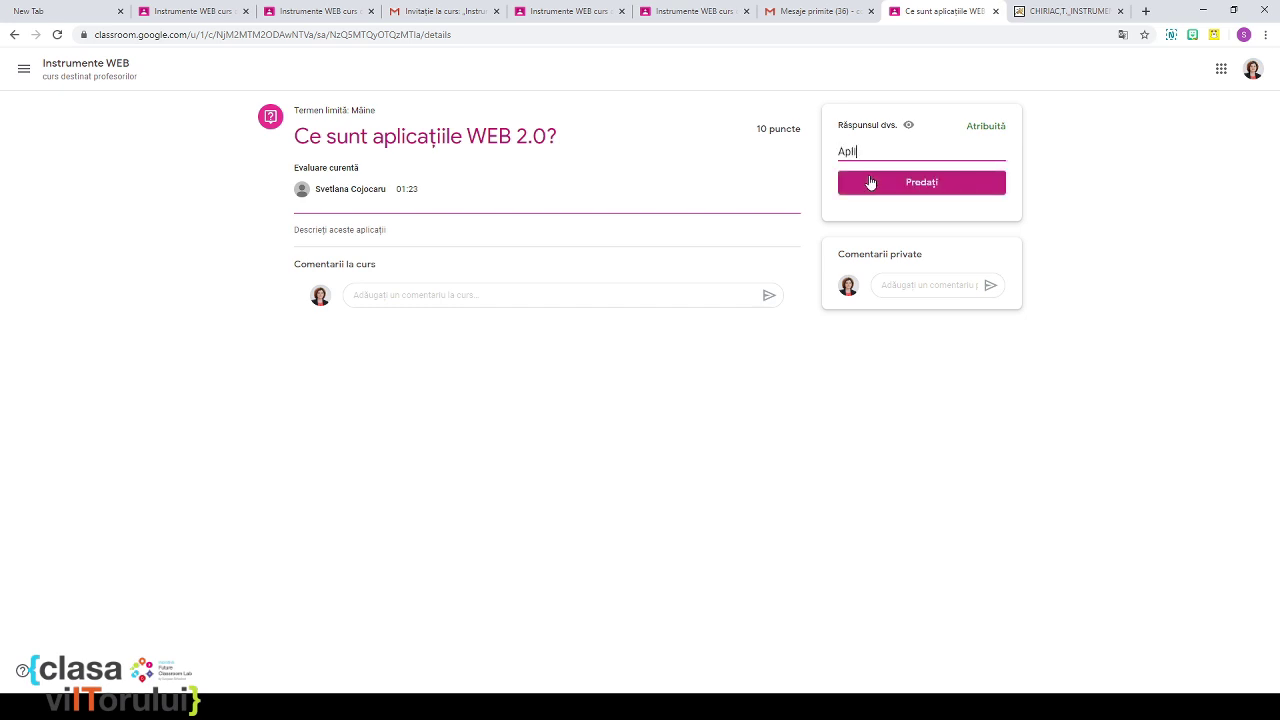
pyautogui.write('catiile')
pyautogui.press('BackSpace')
pyautogui.press('BackSpace')
pyautogui.press('BackSpace')
pyautogui.click(912, 186)
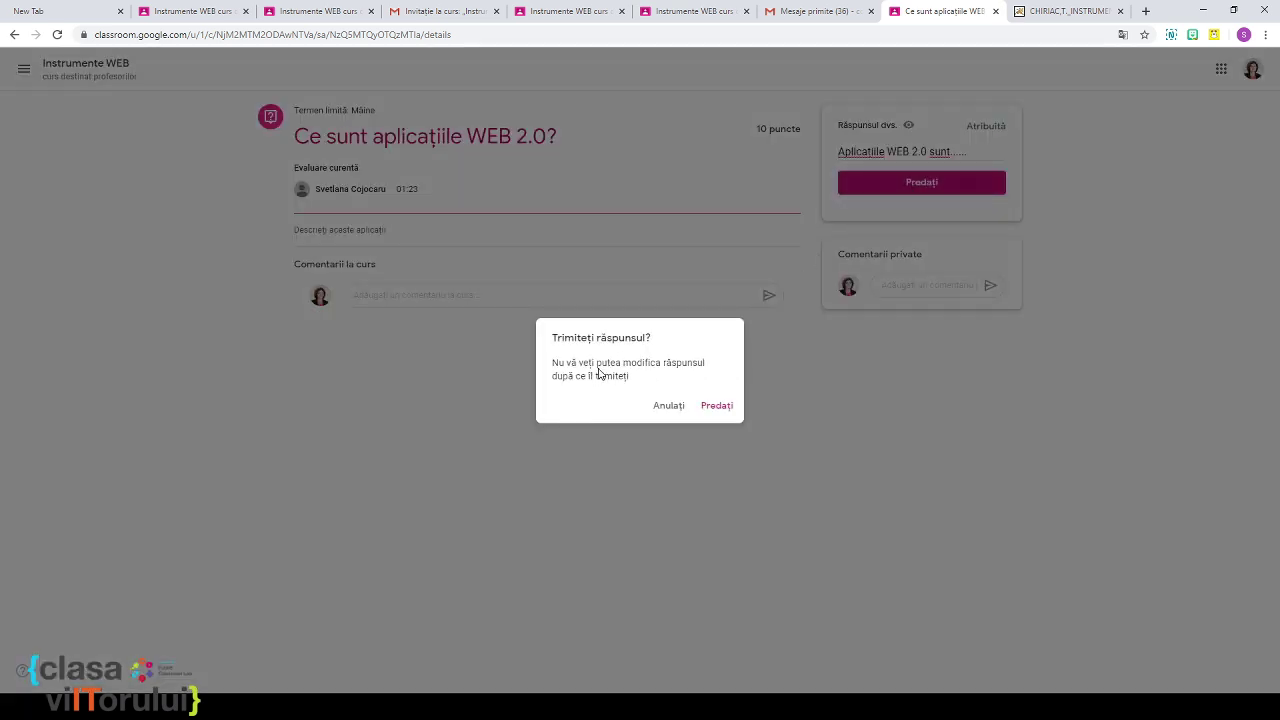
pyautogui.click(710, 410)
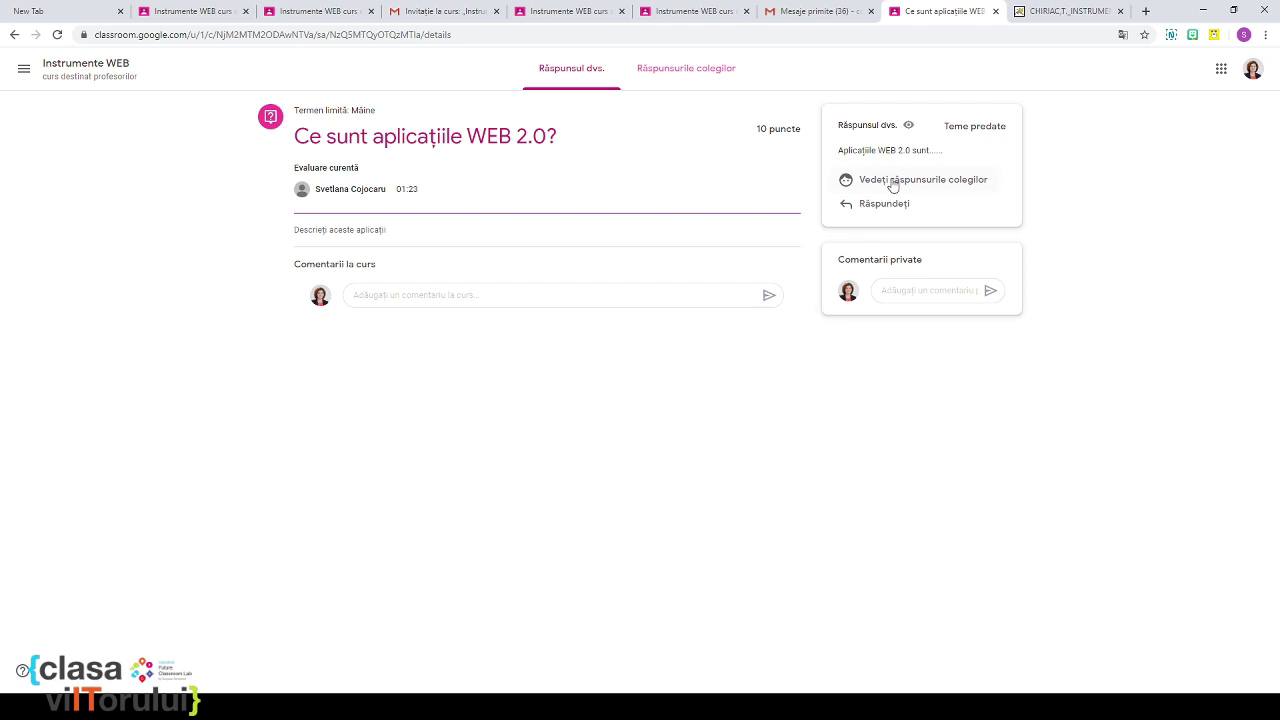
pyautogui.click(691, 12)
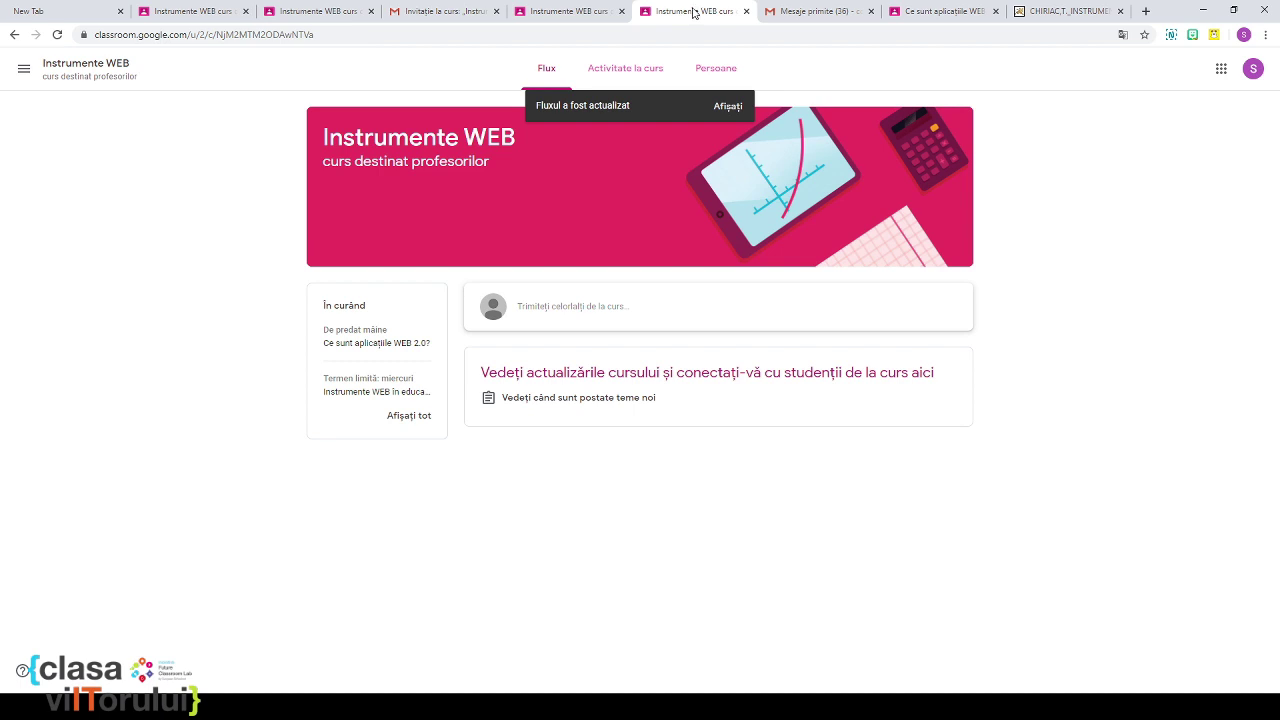
# Step: As a second student, turn in 'Nu știu', view classmates' answers, then return to the teacher
pyautogui.click(364, 348)
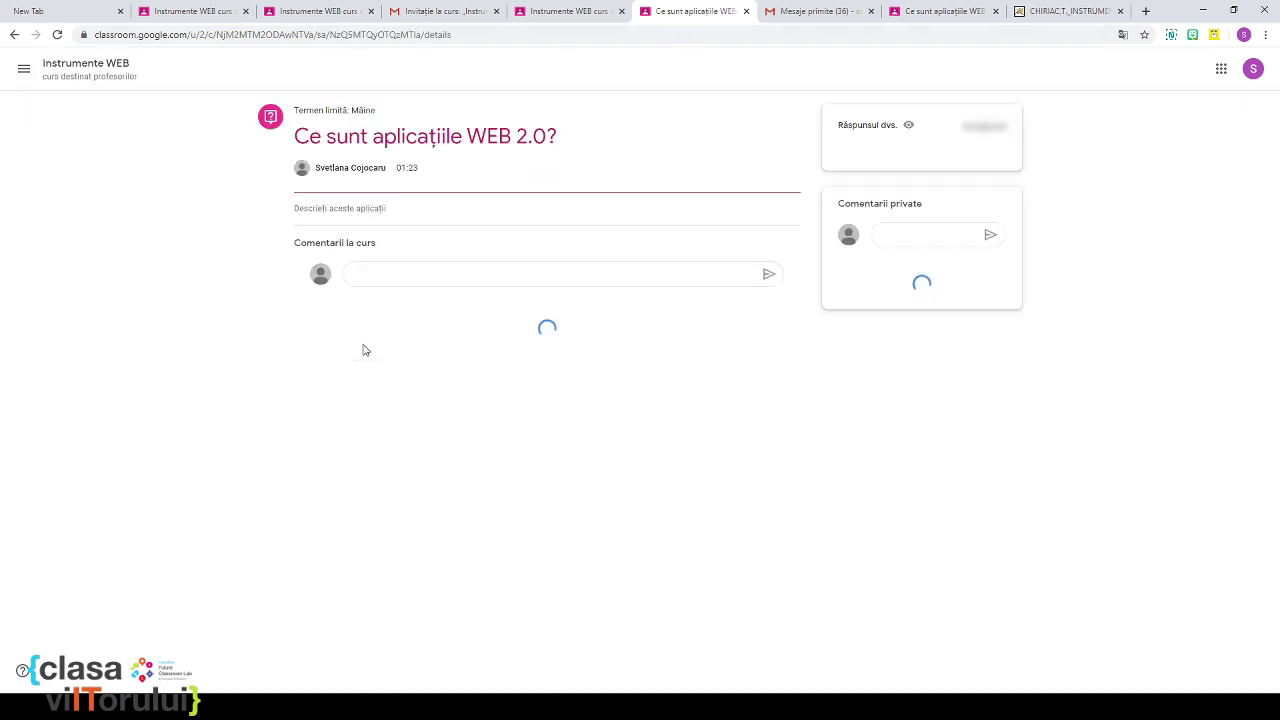
pyautogui.click(867, 153)
pyautogui.write('Nu știu')
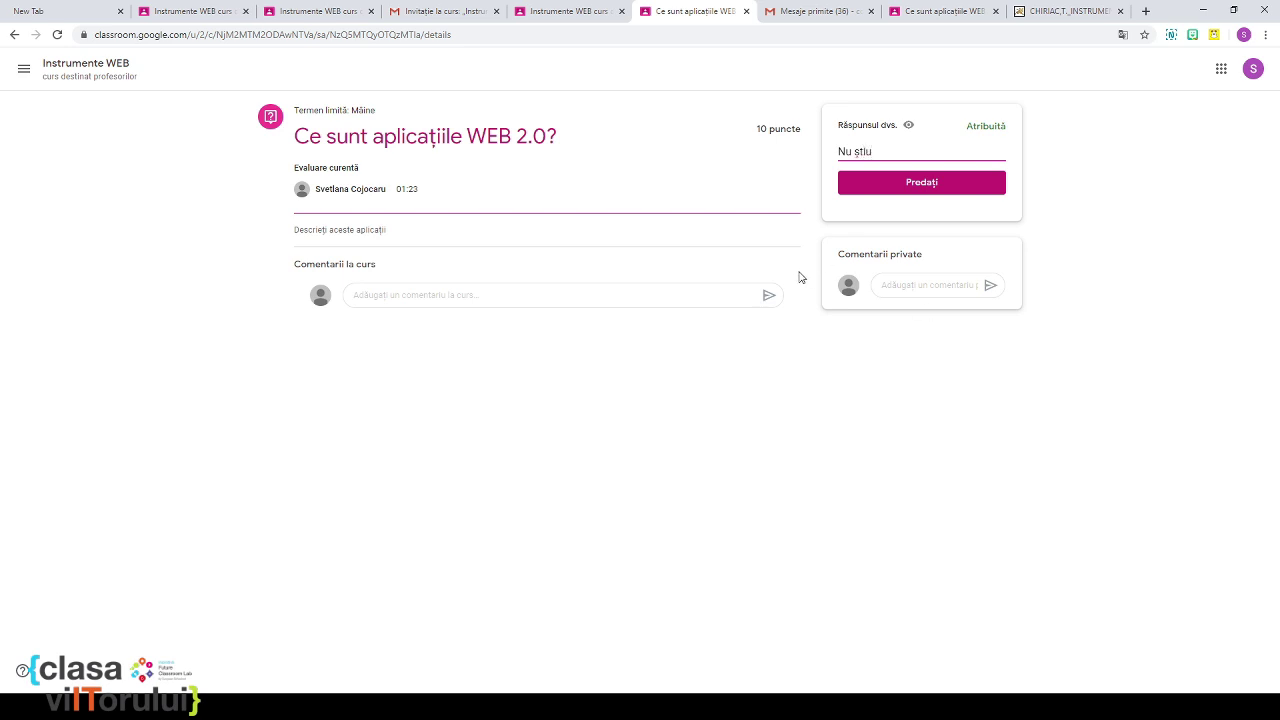
pyautogui.click(873, 185)
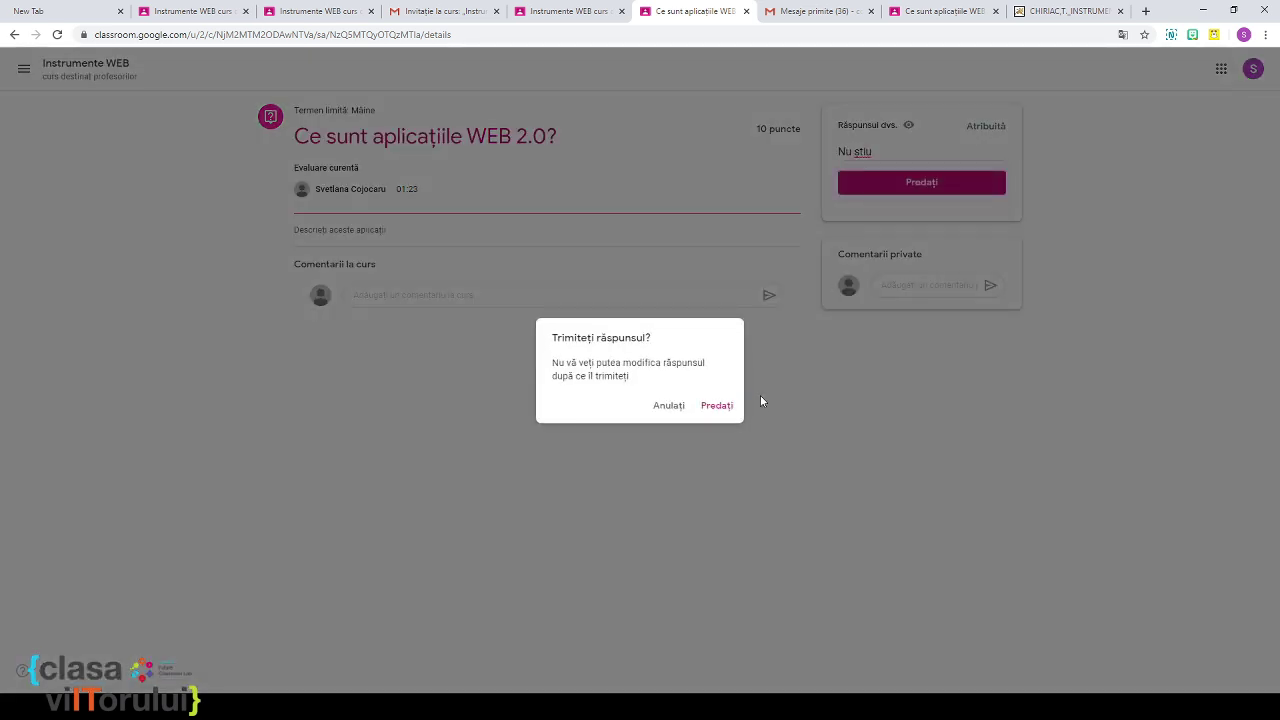
pyautogui.click(717, 406)
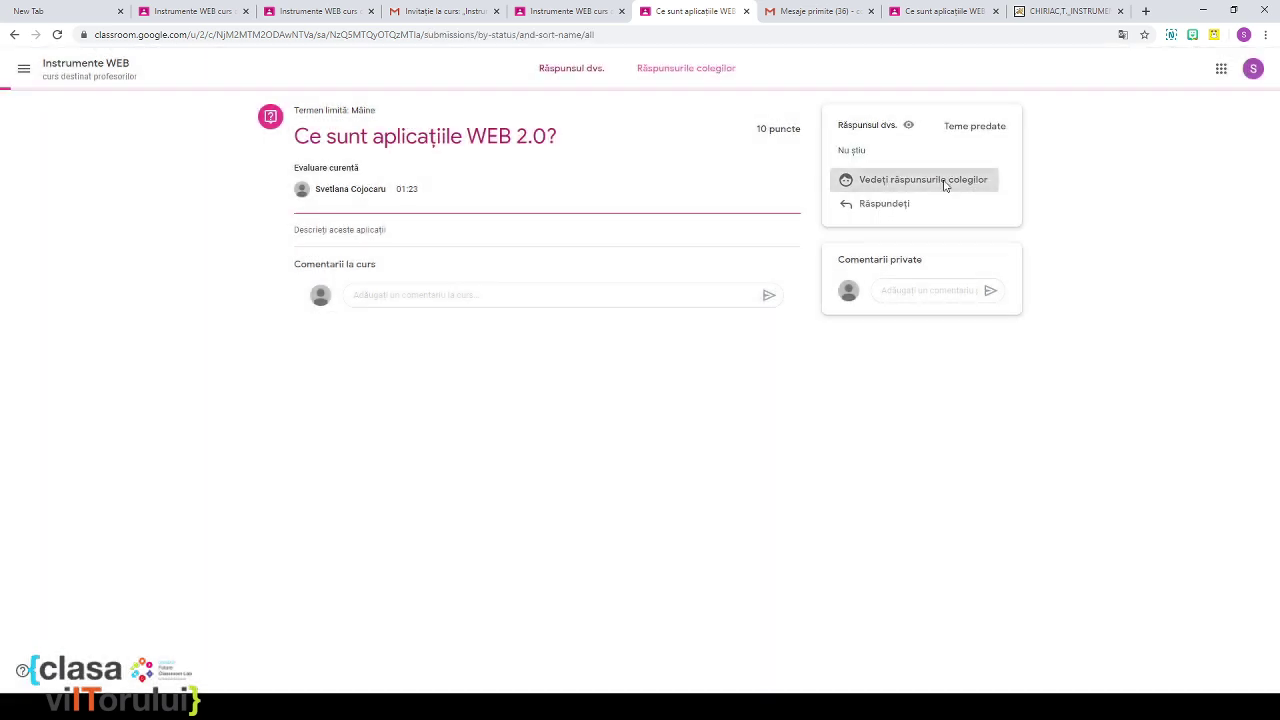
pyautogui.click(922, 180)
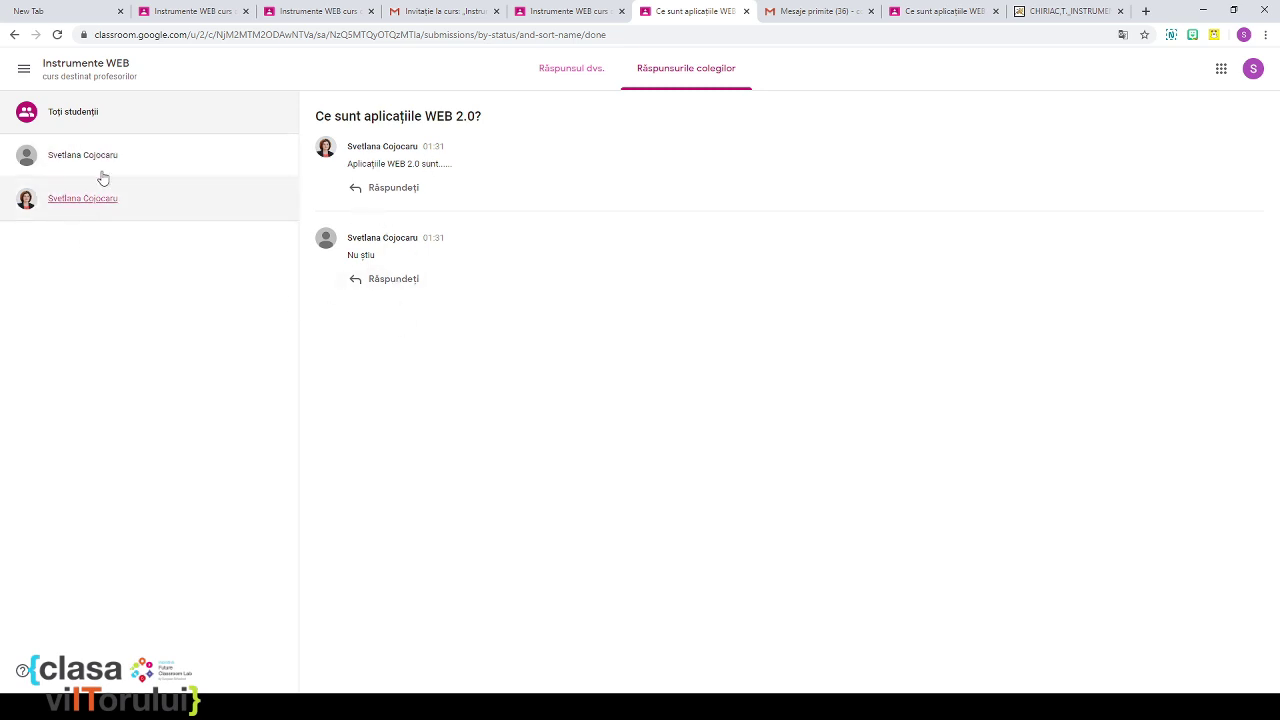
pyautogui.click(556, 14)
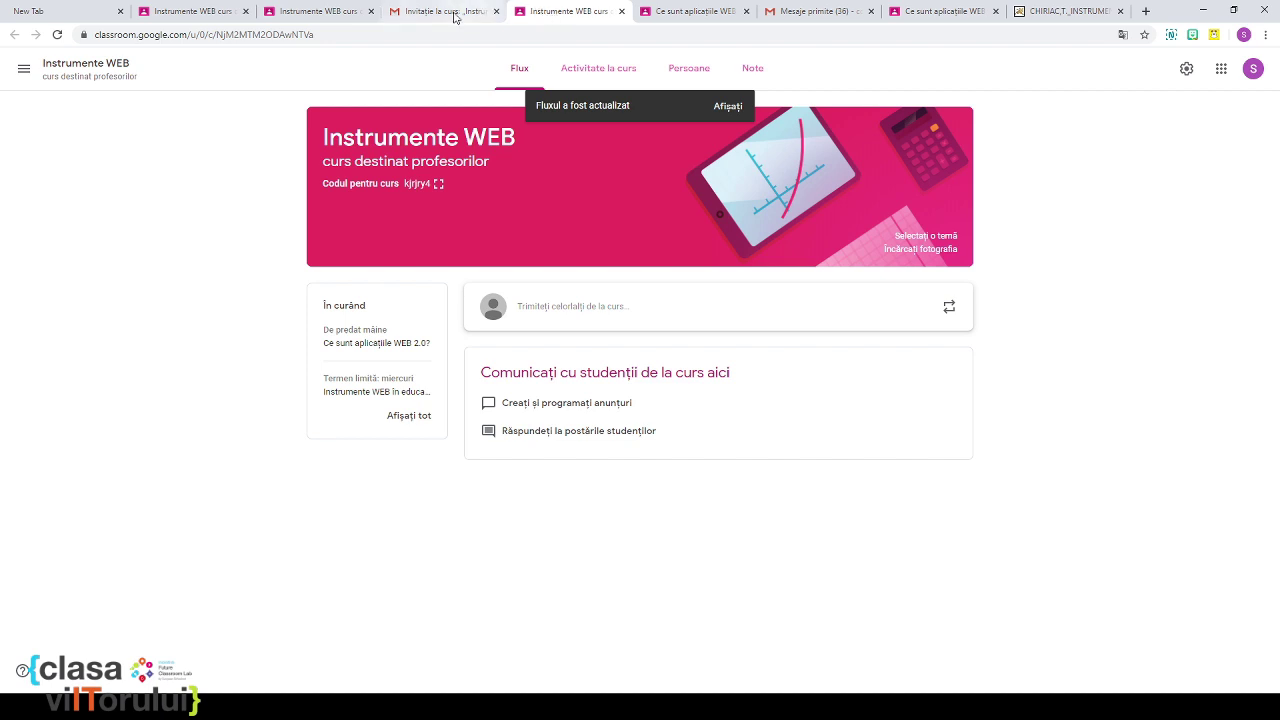
# Step: From the teacher's Instrumente WEB tab, open the Note gradebook with both students ungraded
pyautogui.click(328, 14)
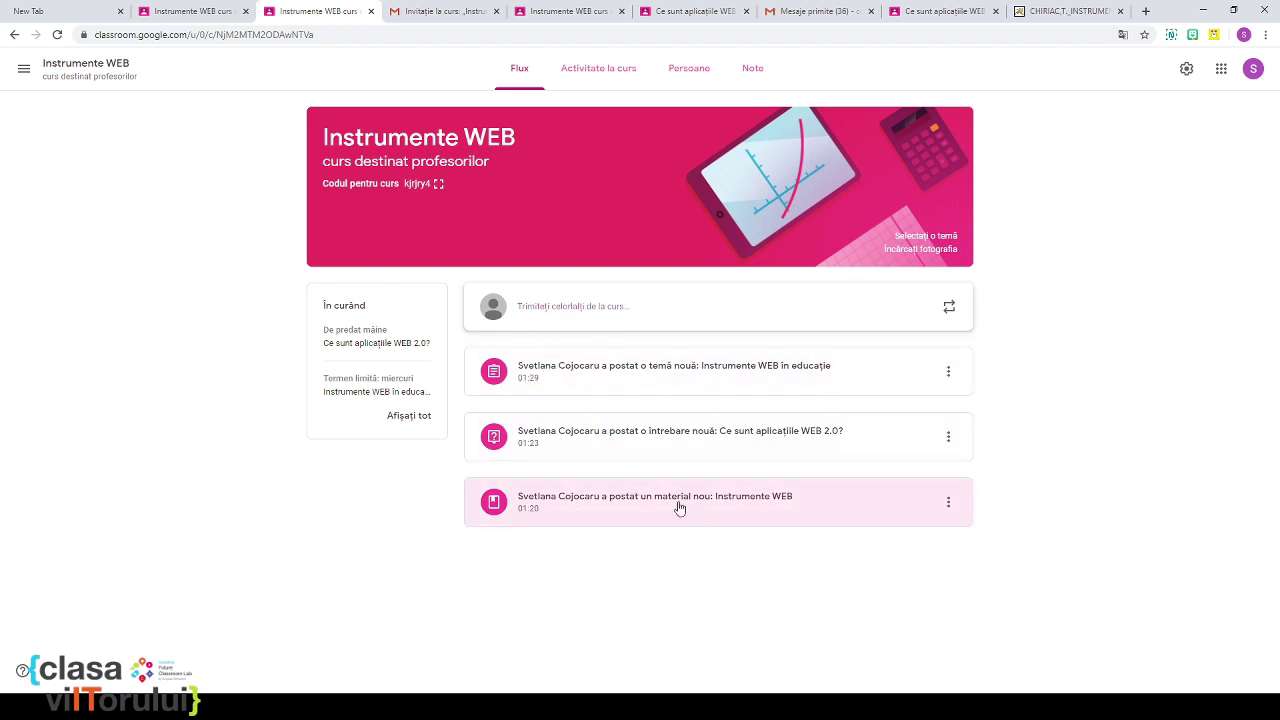
pyautogui.click(590, 76)
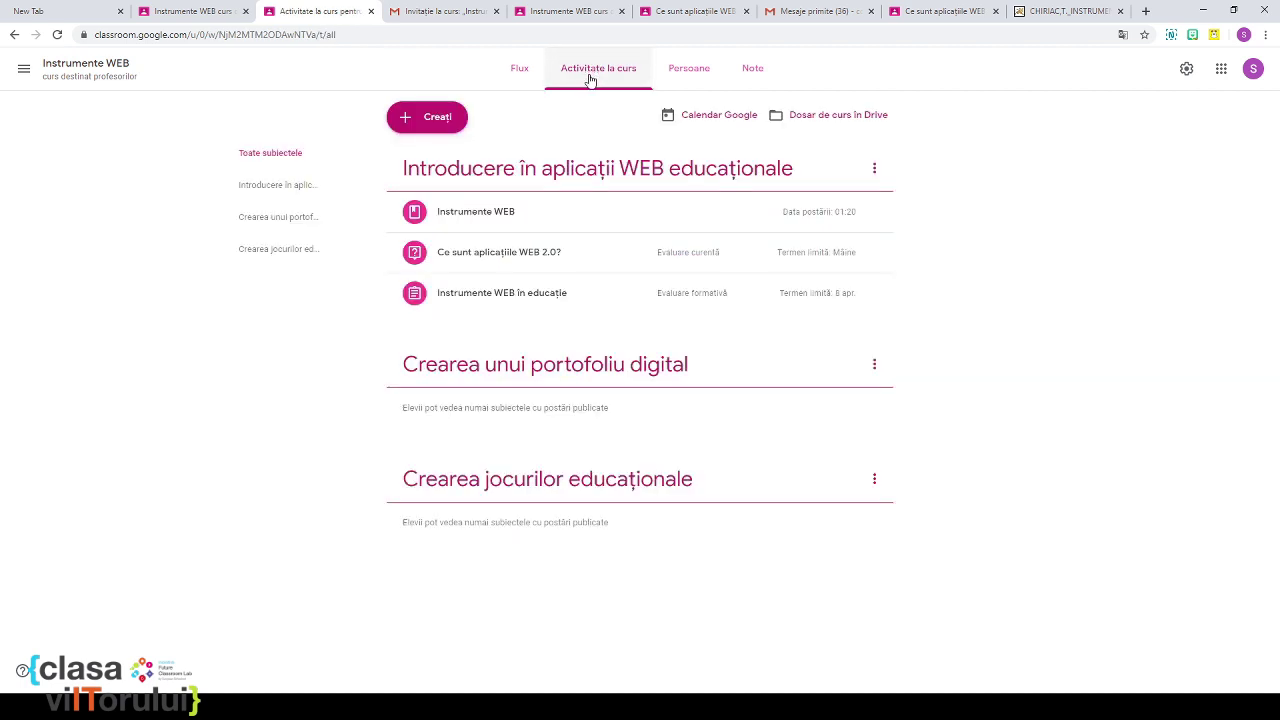
pyautogui.click(684, 80)
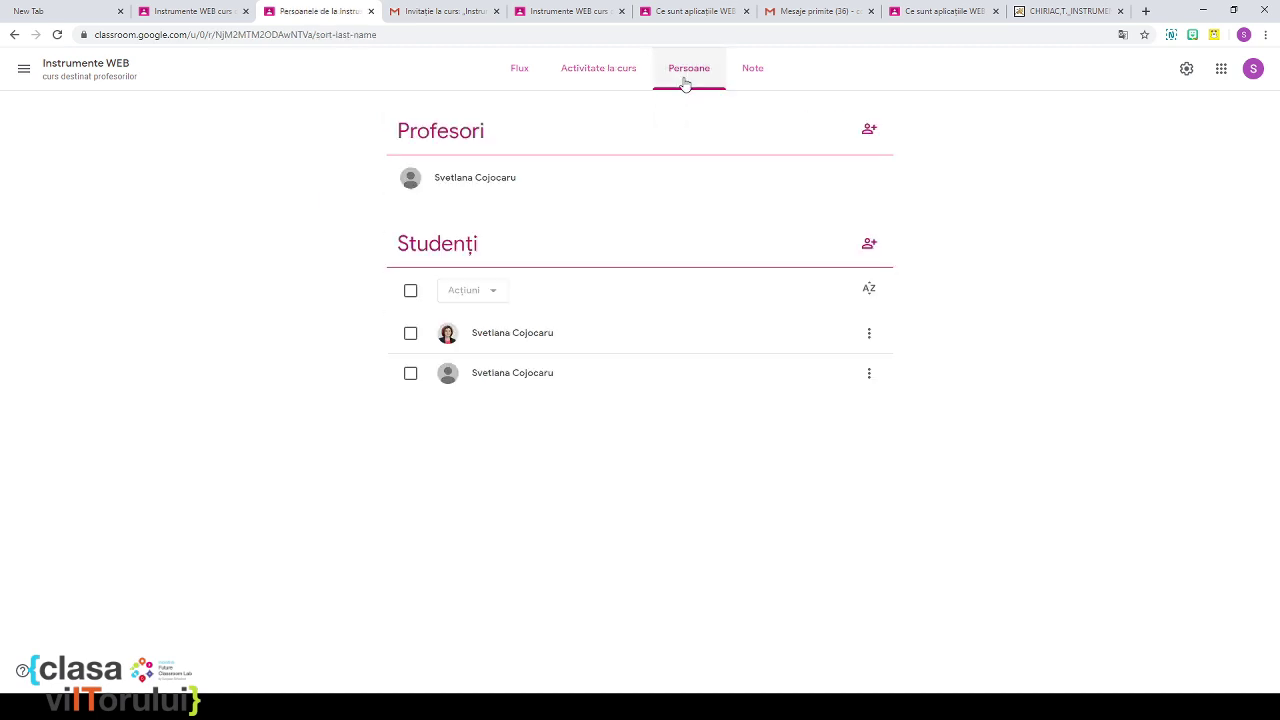
pyautogui.click(754, 76)
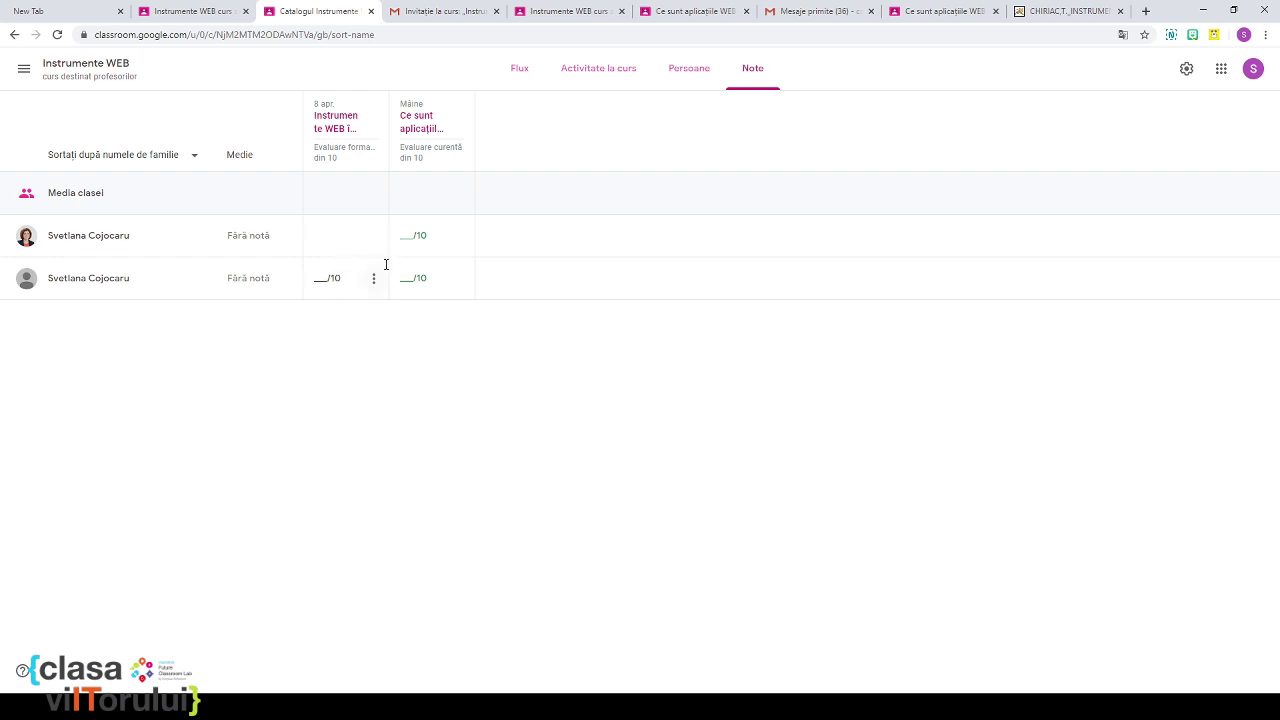
# Step: Review the first student's submission and the instructions for Instrumente WEB în educație
pyautogui.click(336, 121)
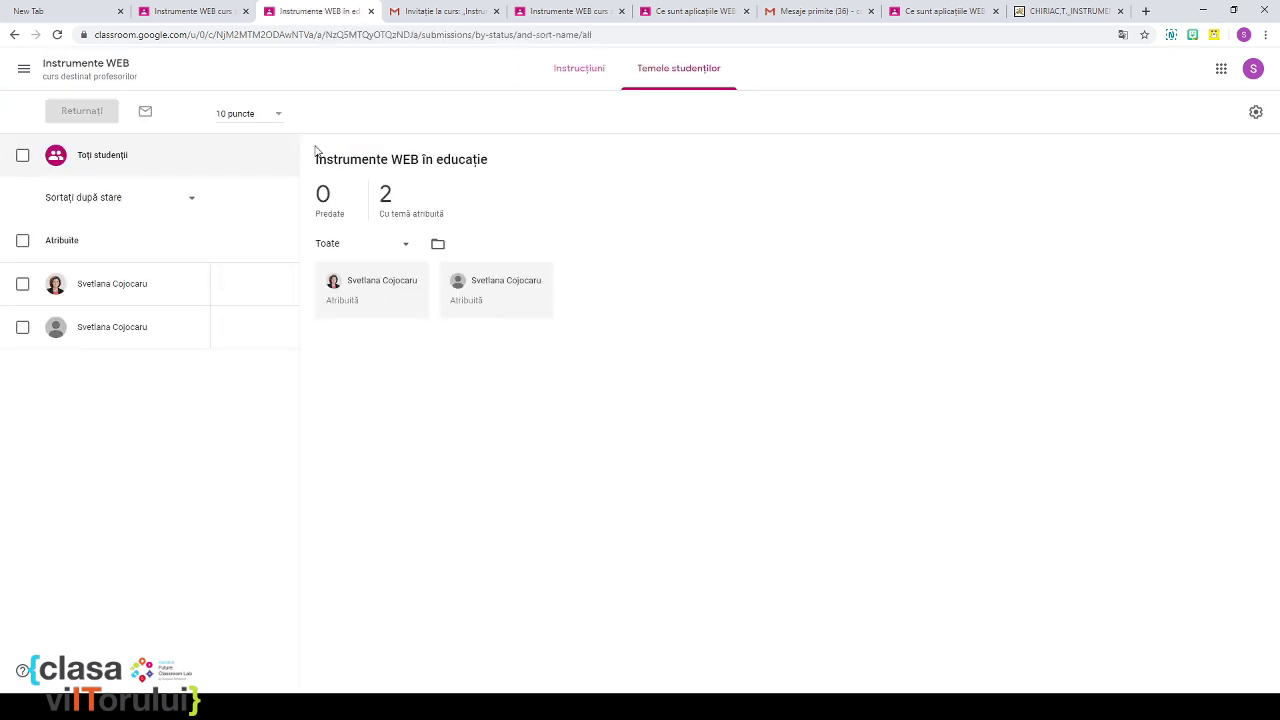
pyautogui.click(113, 286)
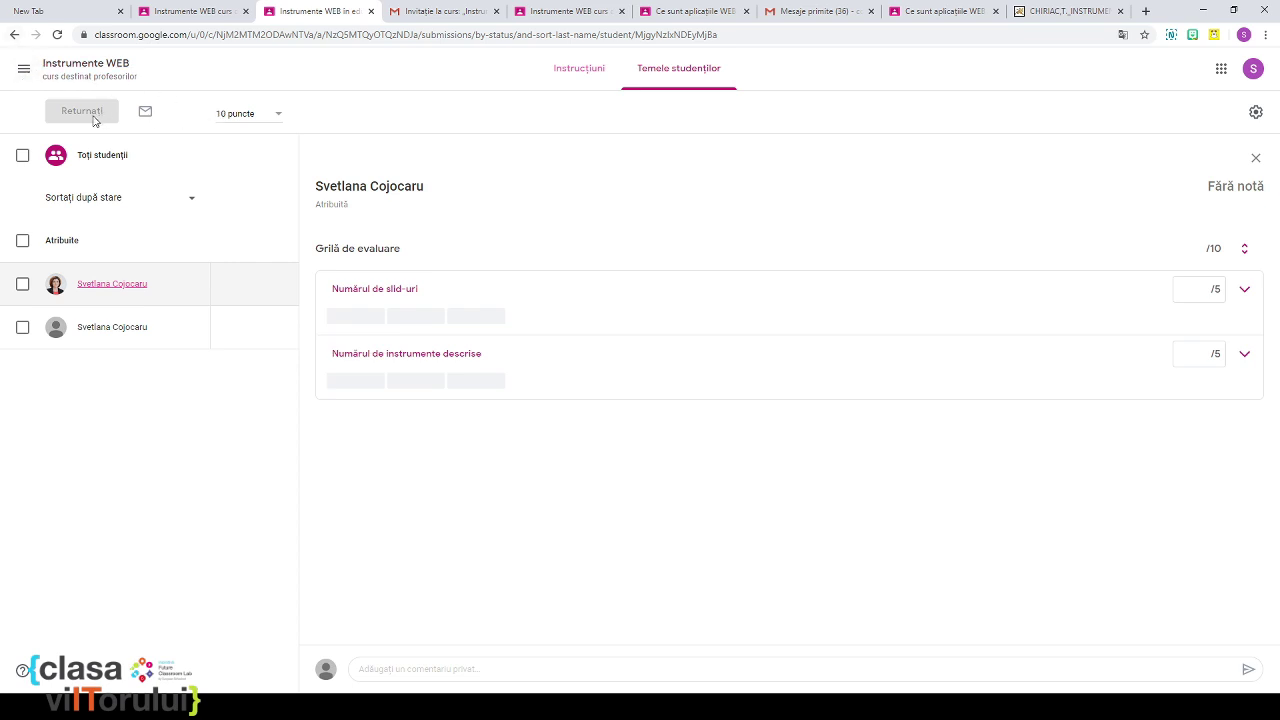
pyautogui.click(578, 72)
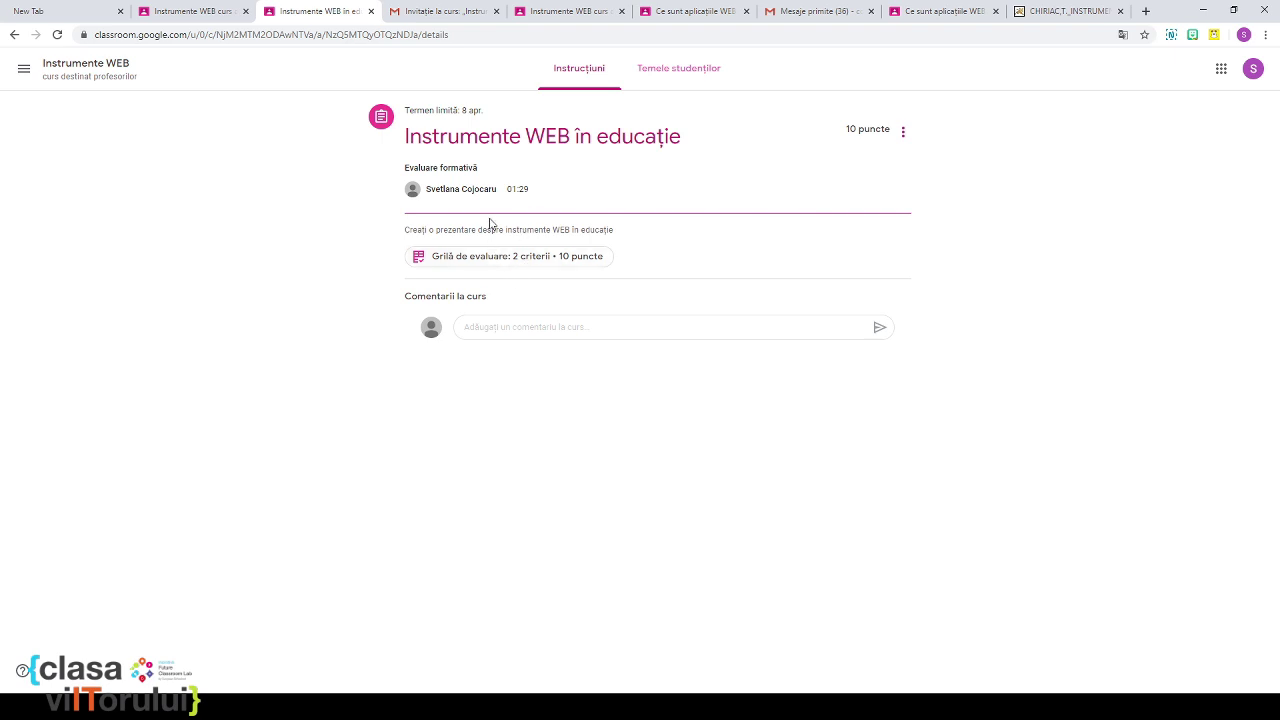
pyautogui.click(657, 78)
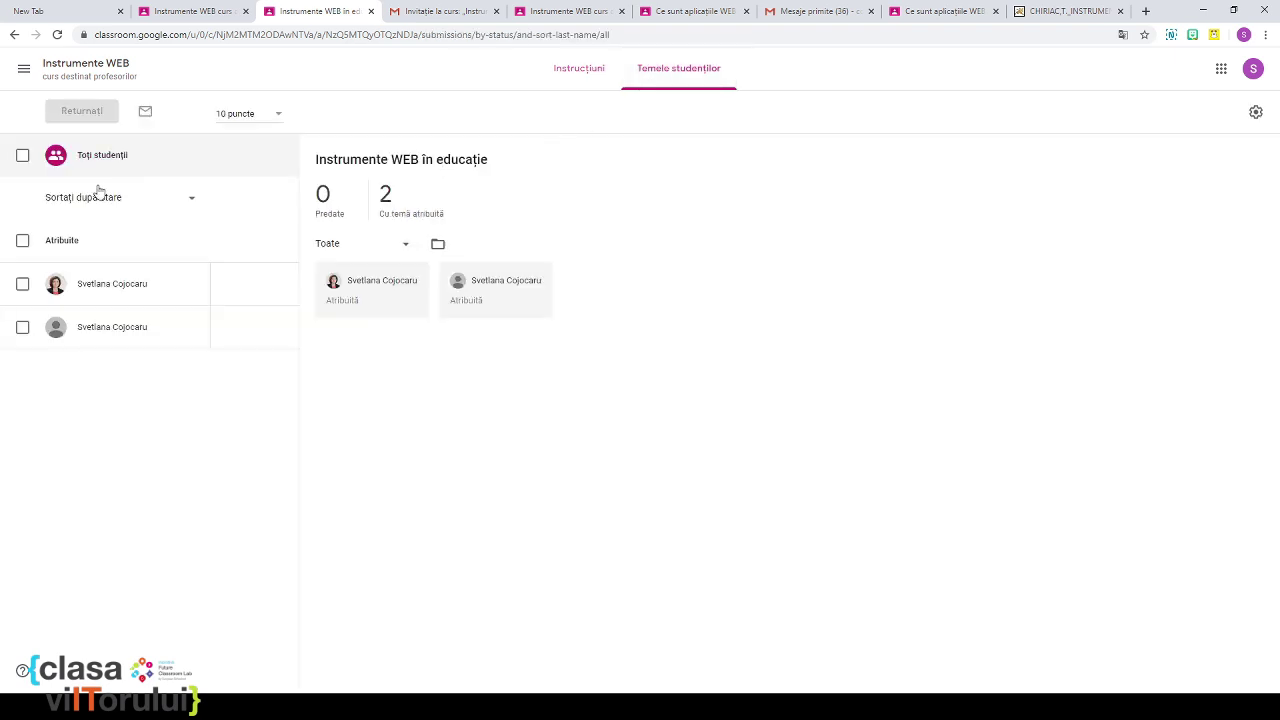
# Step: Go to the De terminat list and open the answers to the WEB 2.0 question
pyautogui.click(196, 201)
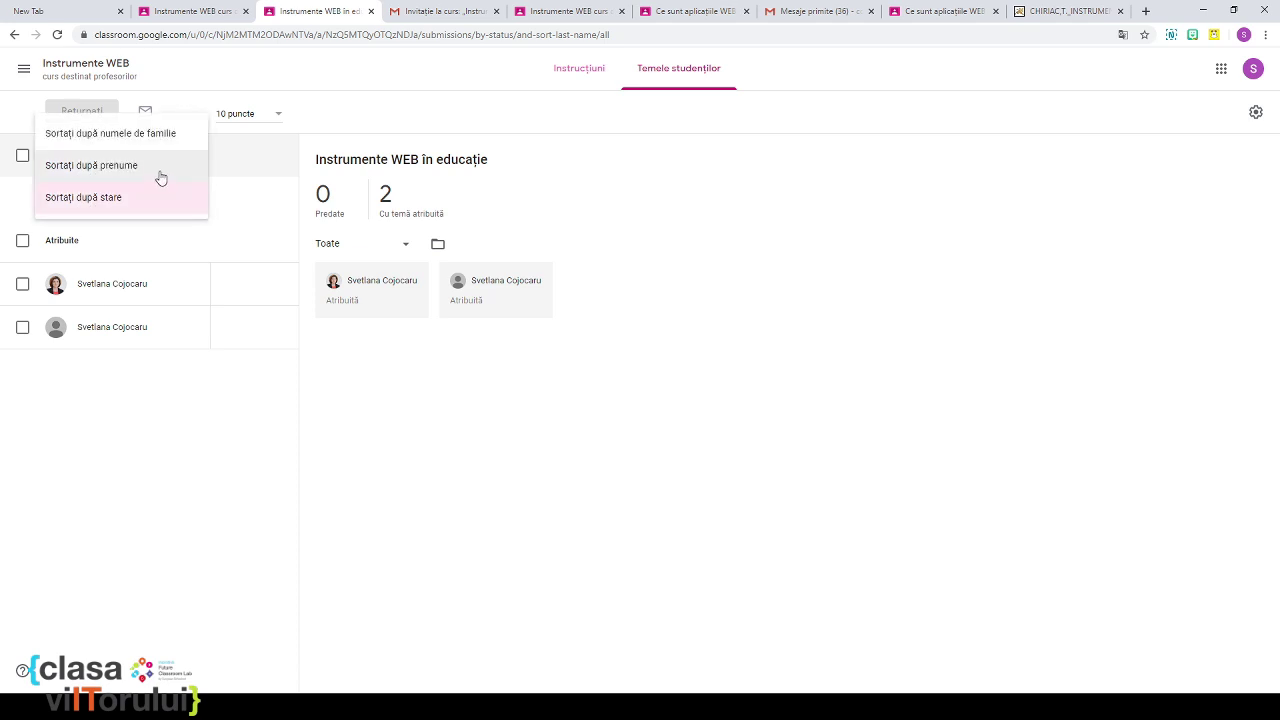
pyautogui.click(24, 70)
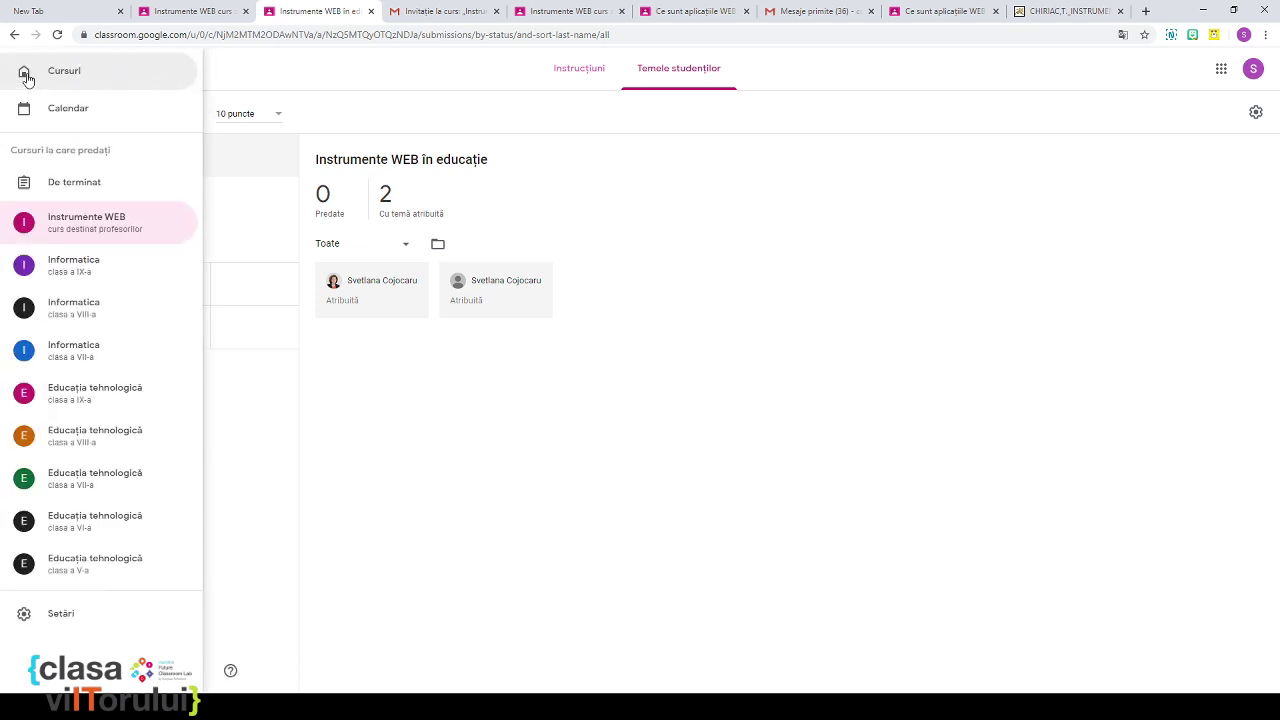
pyautogui.click(94, 190)
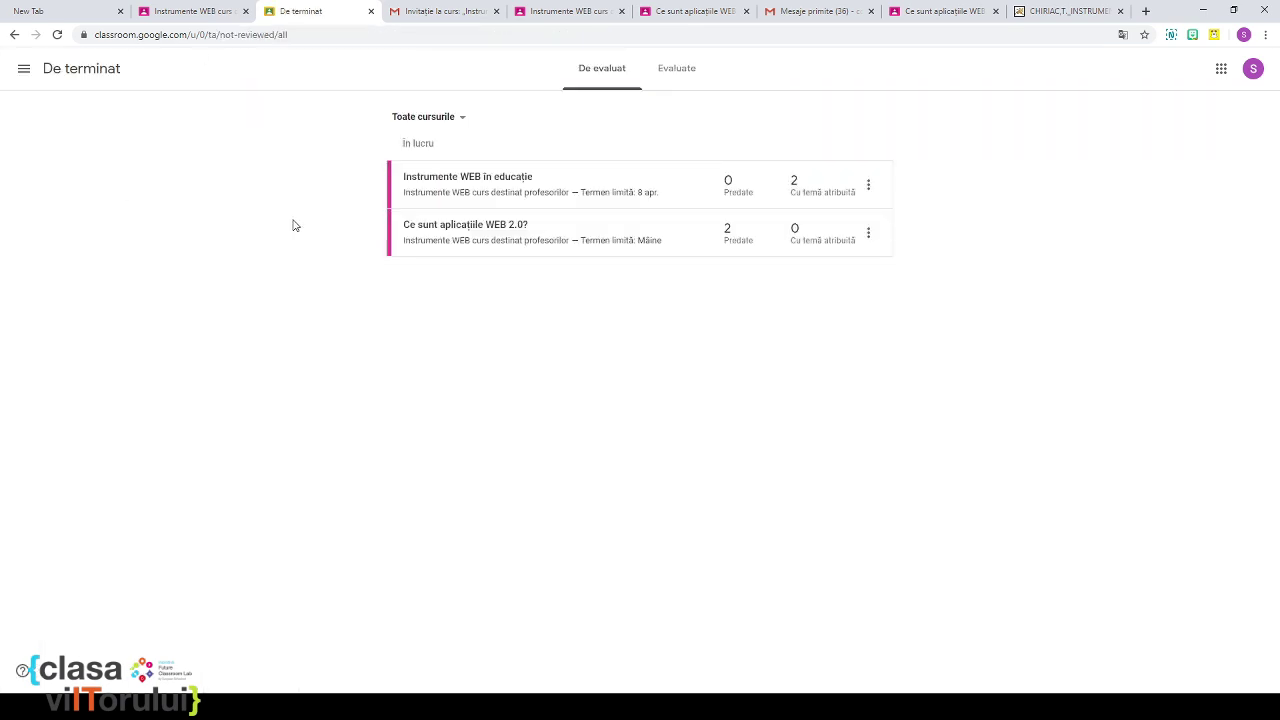
pyautogui.click(483, 233)
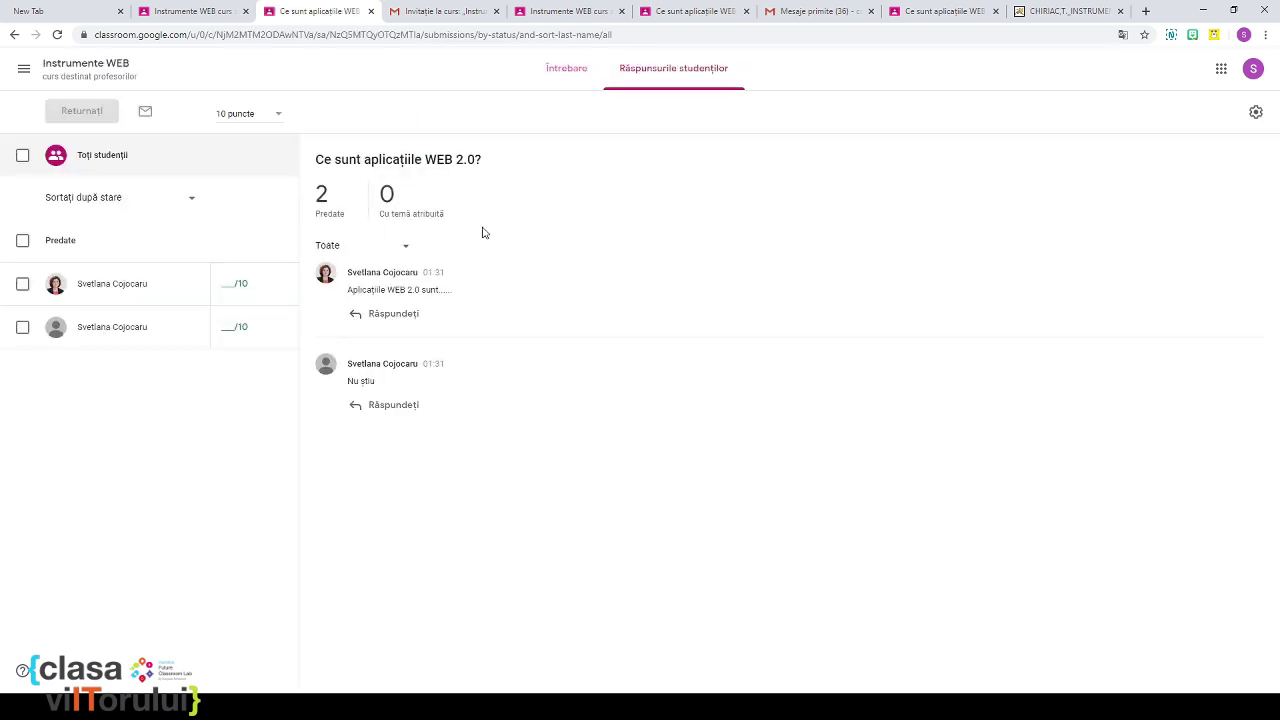
# Step: Draft 'de' for the first answer and post 'mai citeste tema' under the second
pyautogui.click(372, 316)
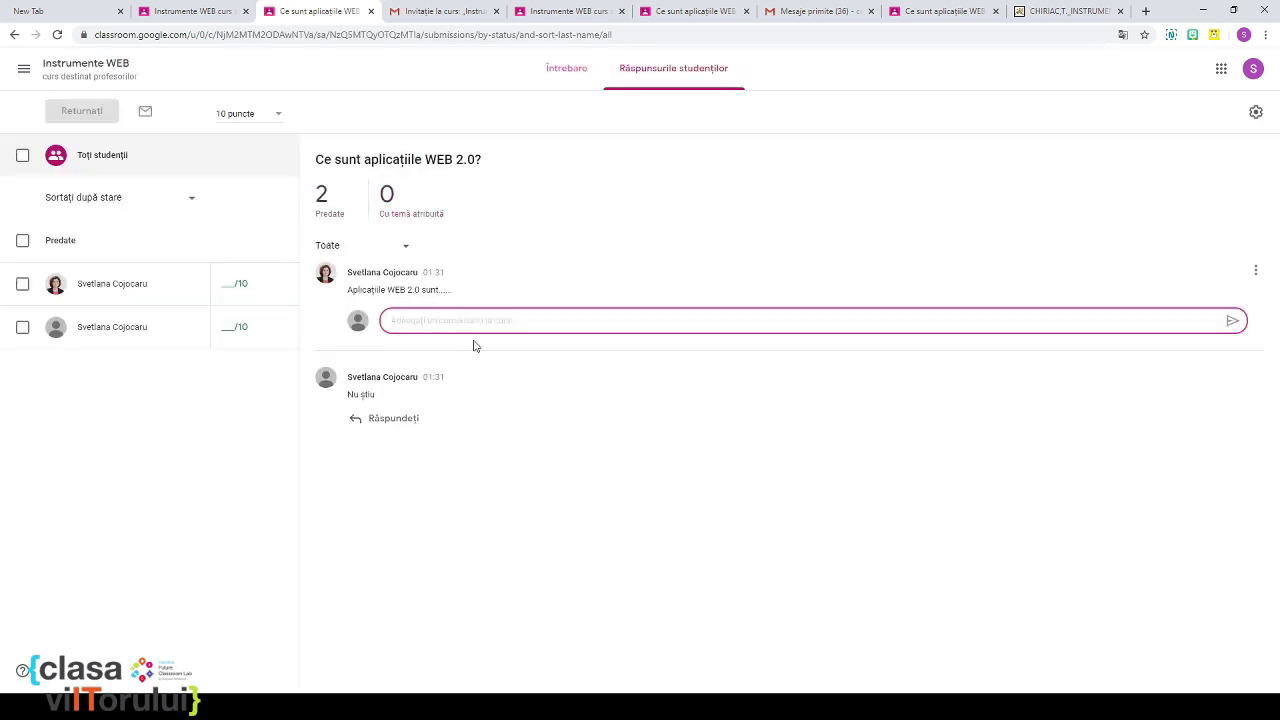
pyautogui.write('de ce nu ai descris mai ...')
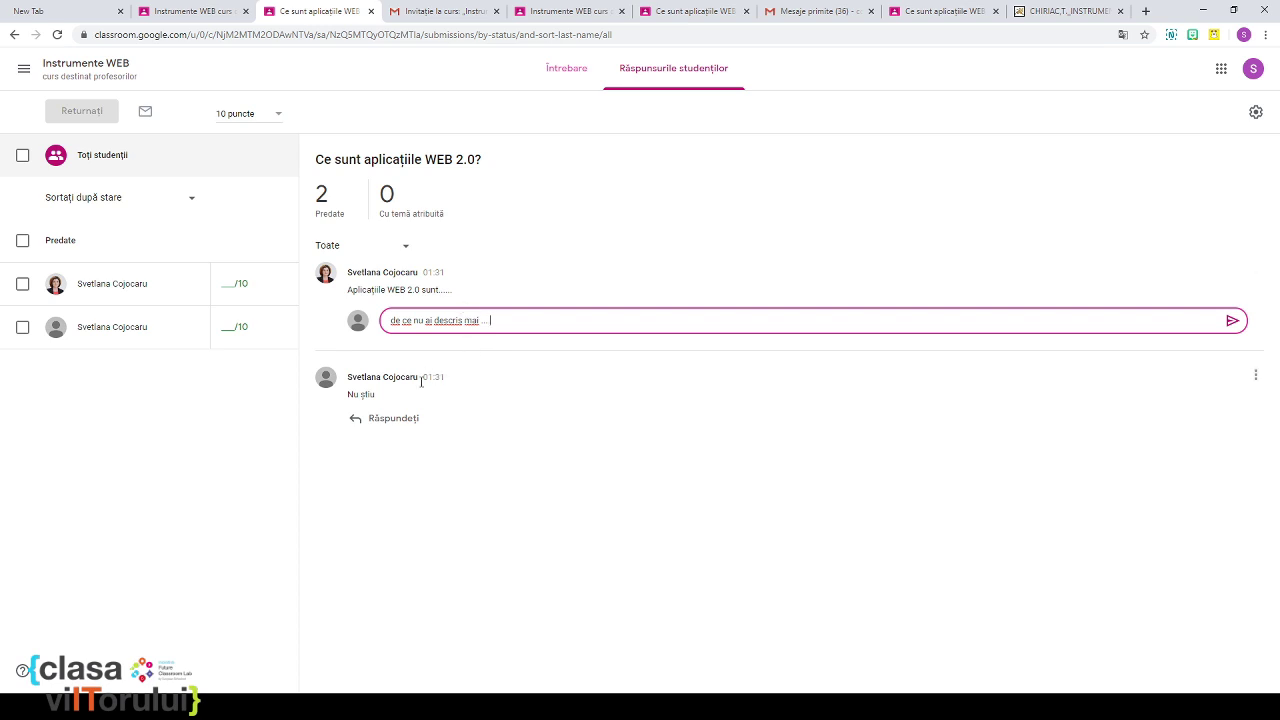
pyautogui.click(396, 418)
pyautogui.write('mai citeste')
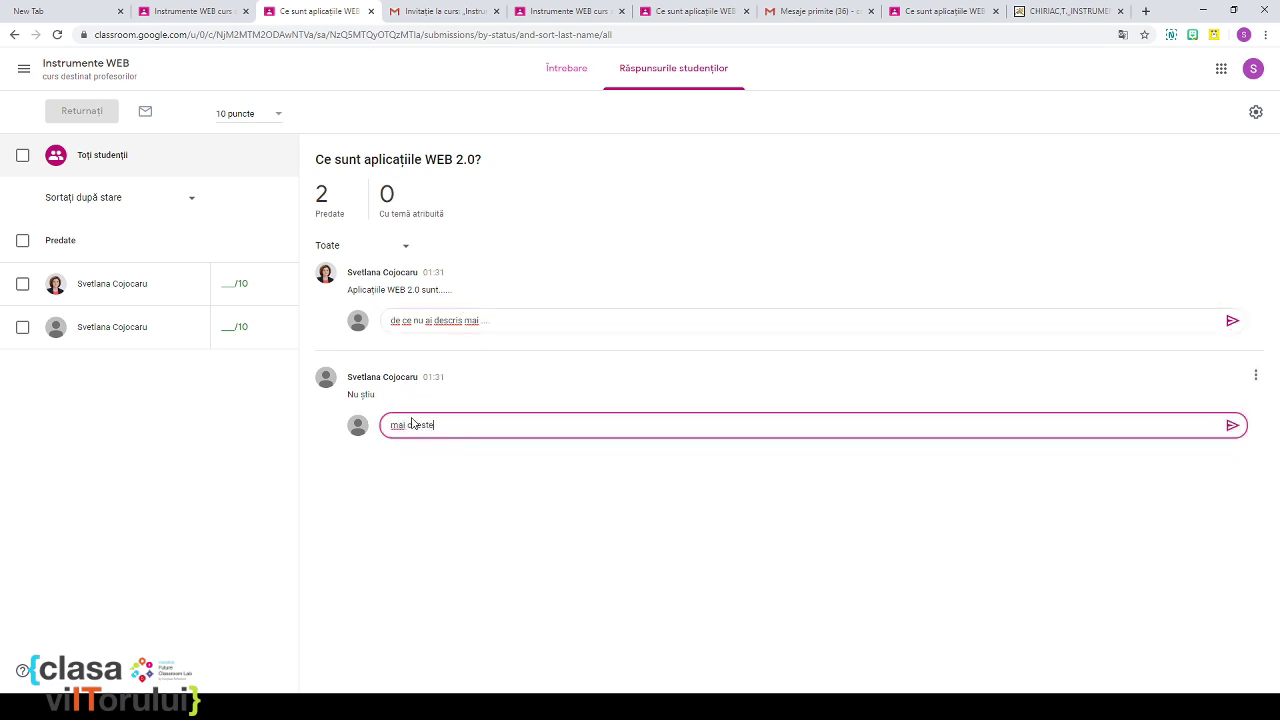
pyautogui.write(' tema')
pyautogui.press('Return')
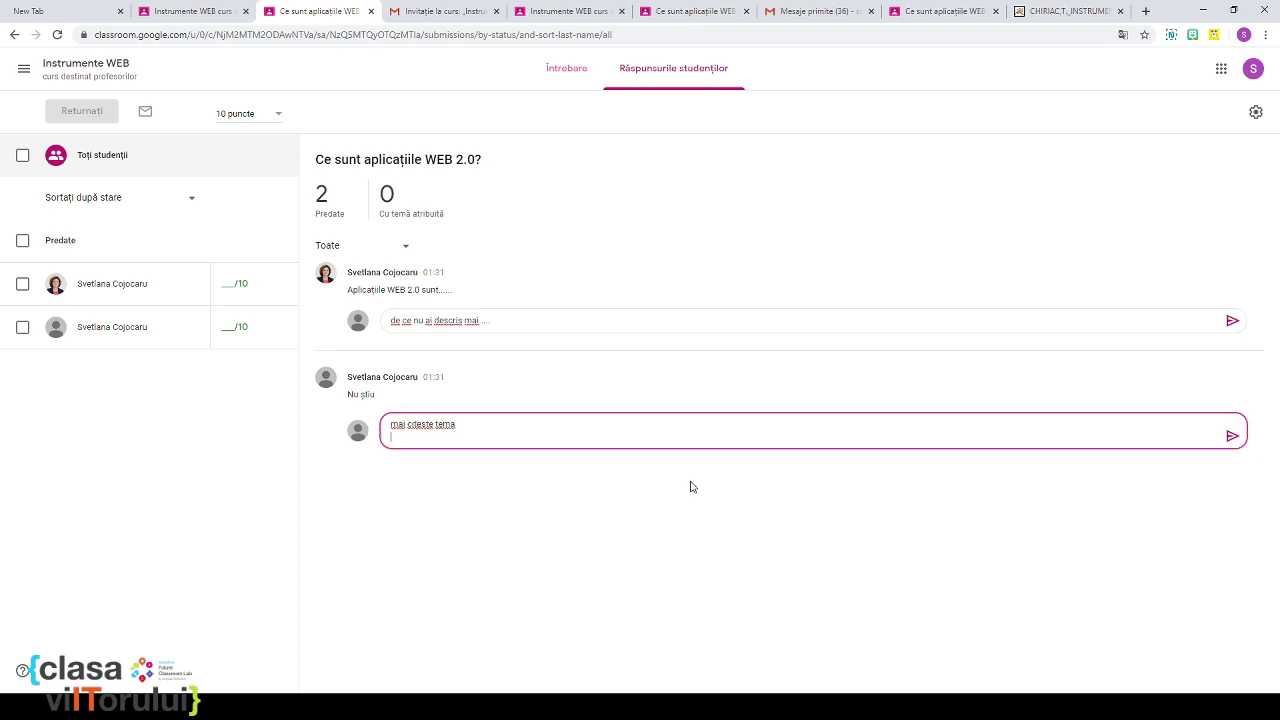
pyautogui.click(1232, 436)
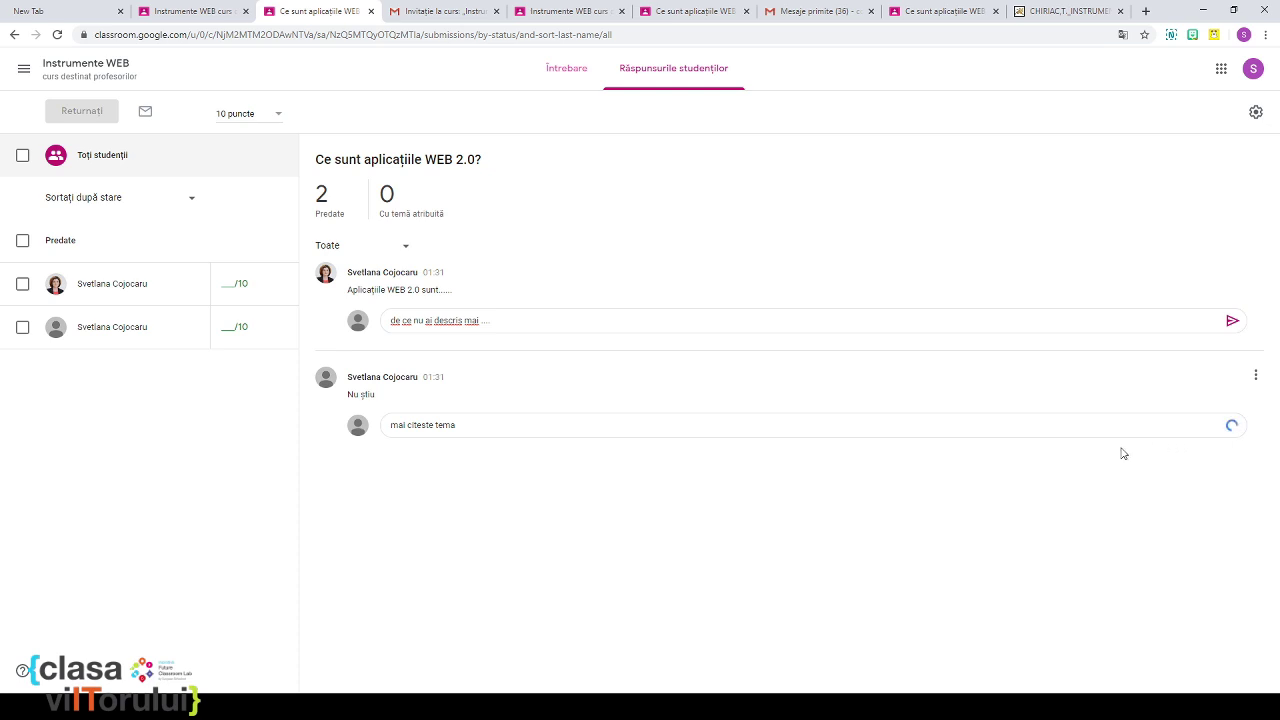
# Step: Give the two answers draft grades of 6/10 and 2/10, then switch to the student's tab
pyautogui.click(230, 283)
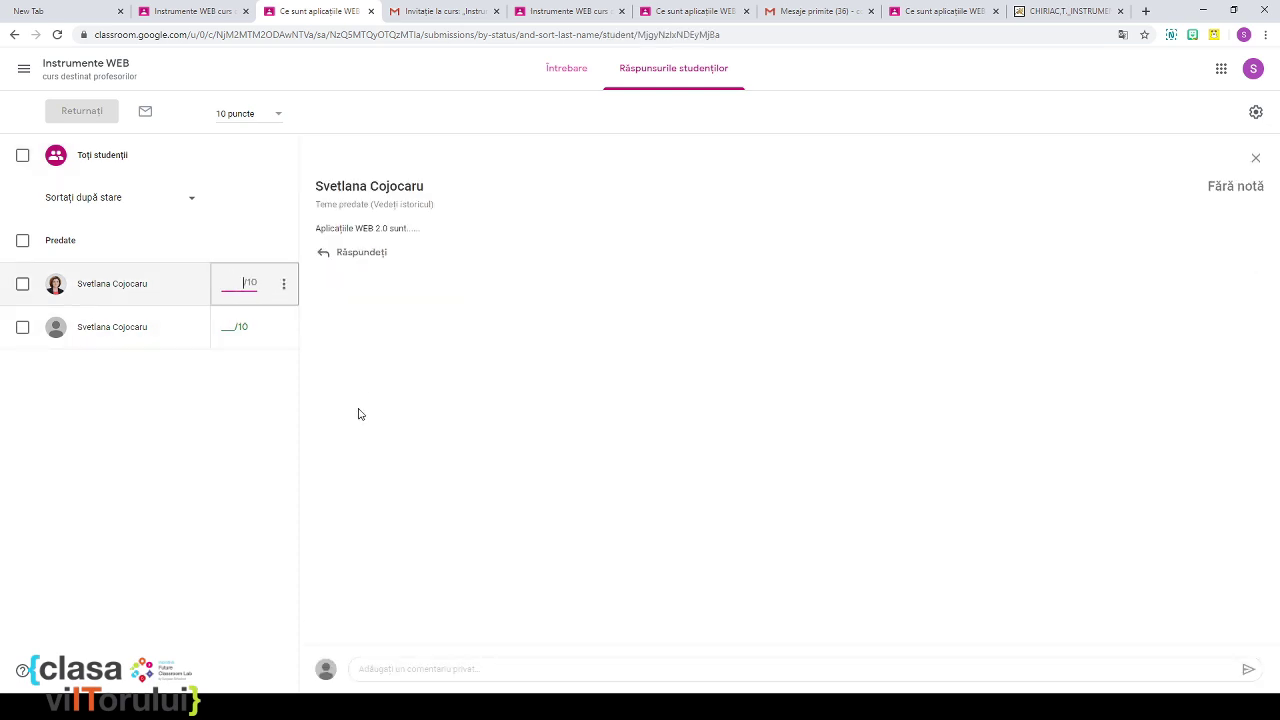
pyautogui.write('6')
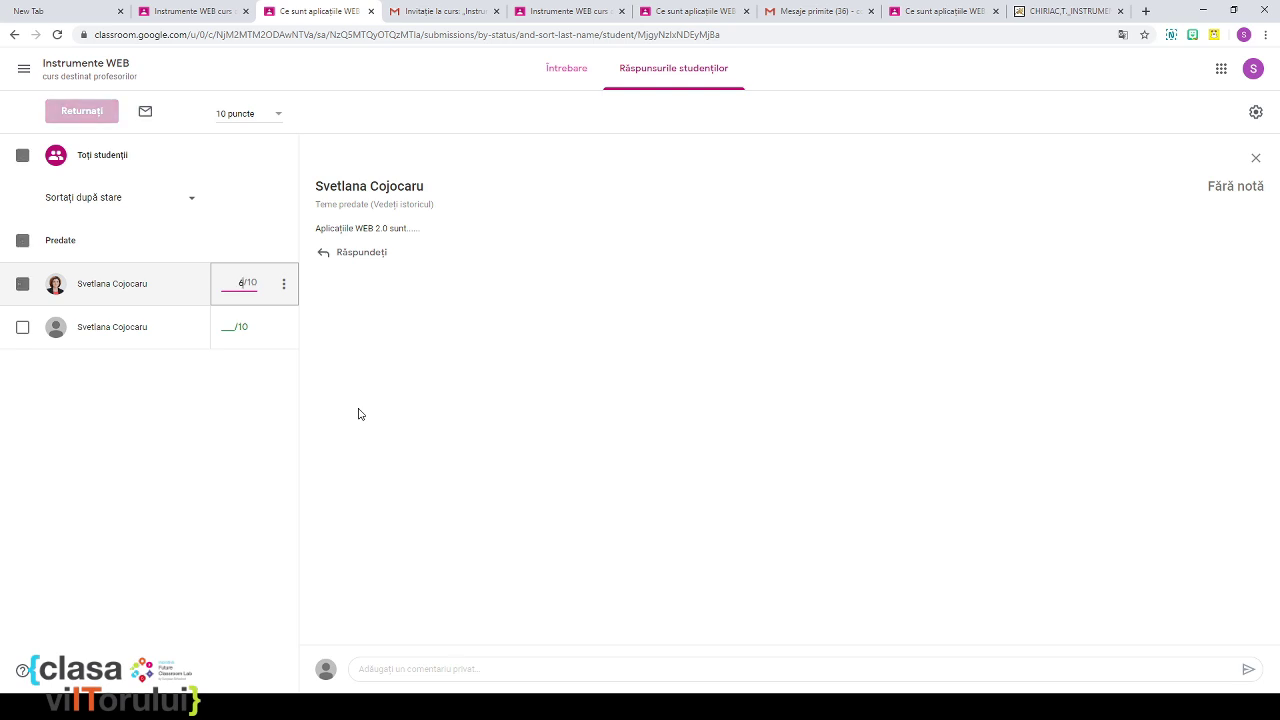
pyautogui.click(227, 331)
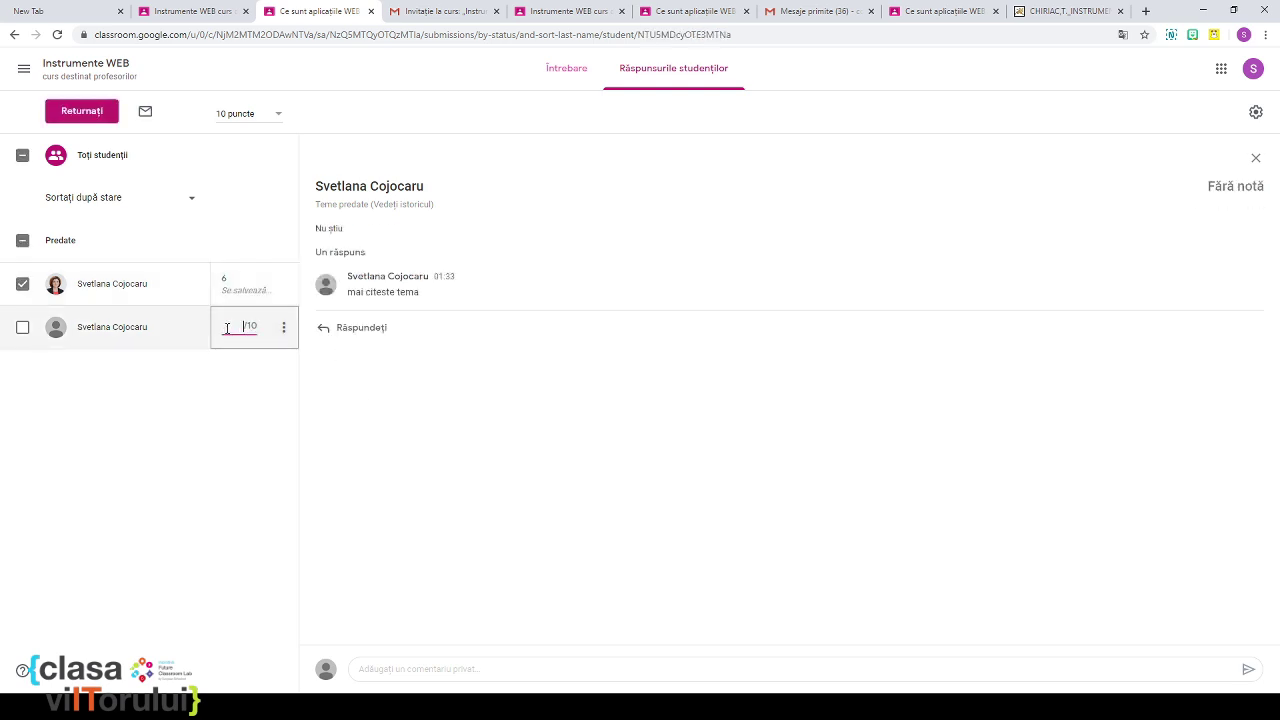
pyautogui.write('2')
pyautogui.click(381, 401)
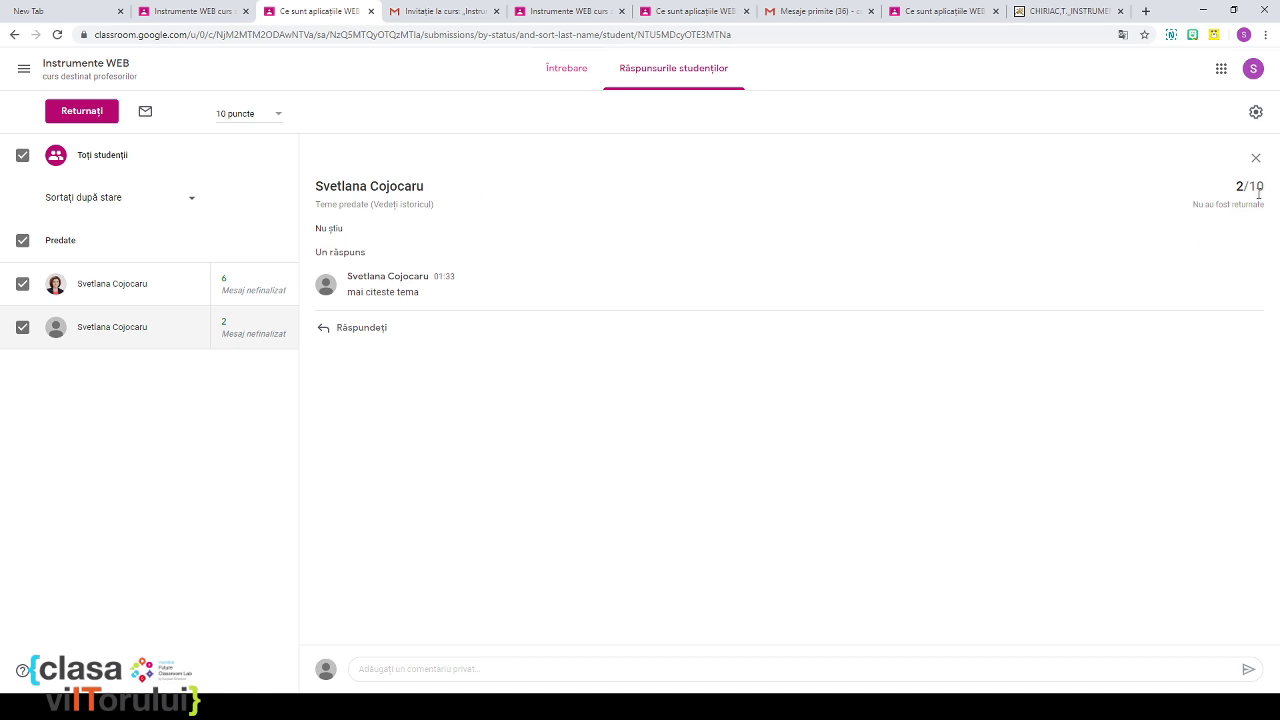
pyautogui.click(948, 14)
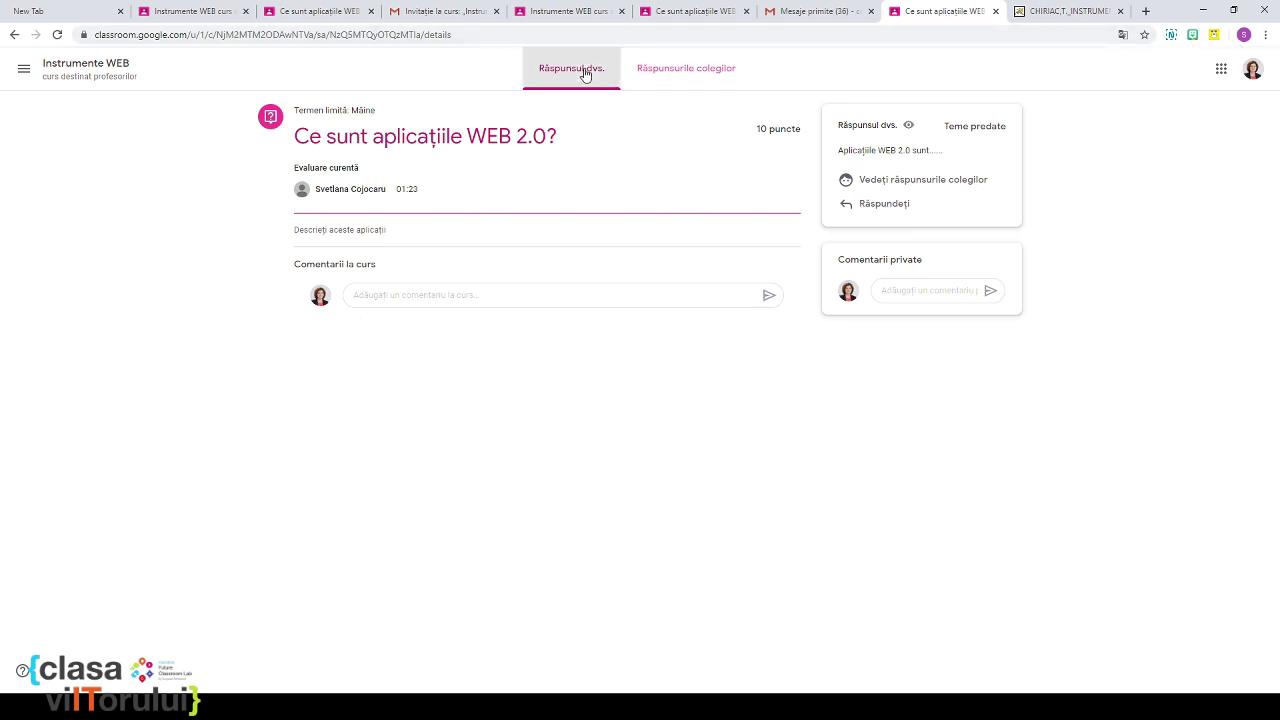
# Step: As the student, reach the WEB 2.0 question through the course classwork and show classmates' answers
pyautogui.click(711, 76)
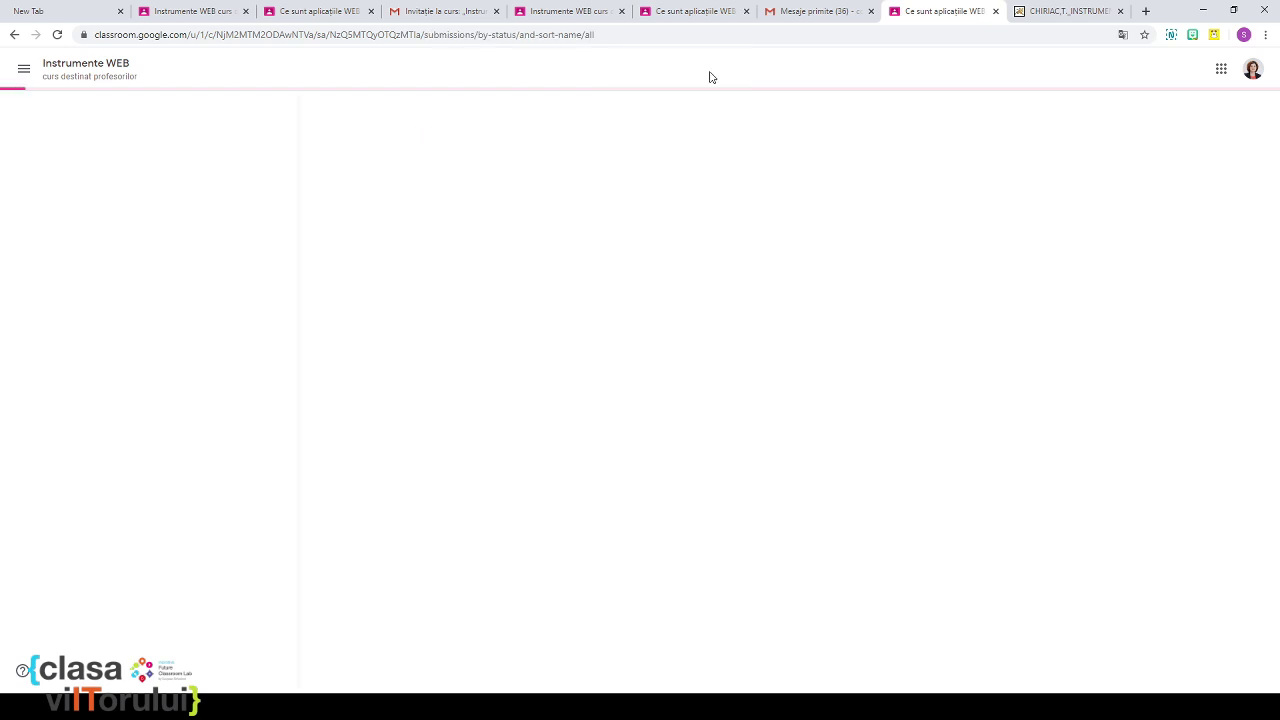
pyautogui.click(24, 76)
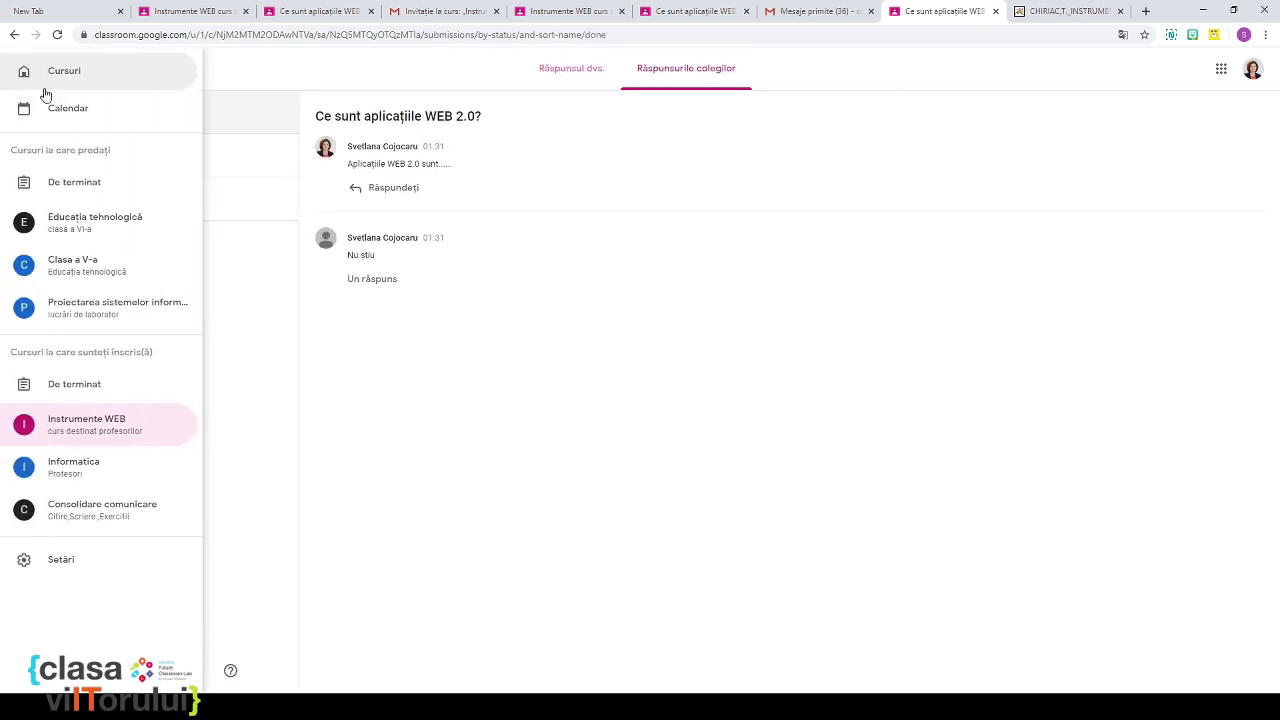
pyautogui.click(99, 437)
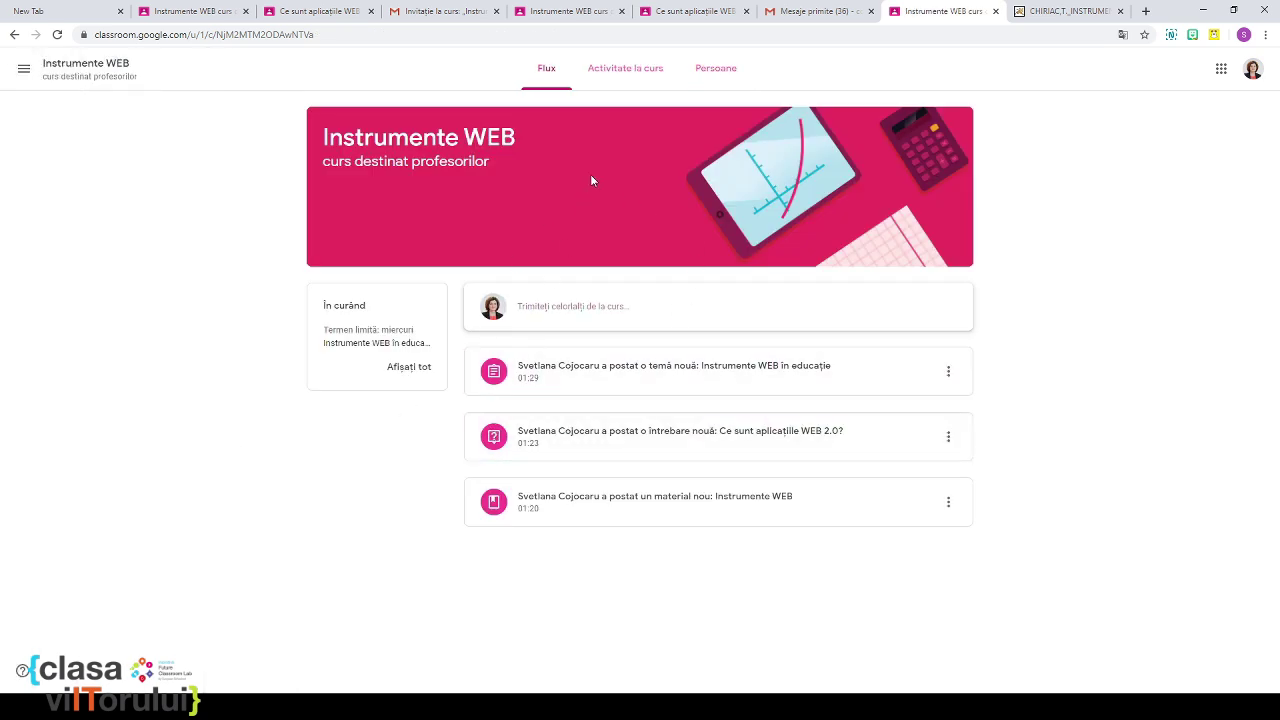
pyautogui.click(622, 67)
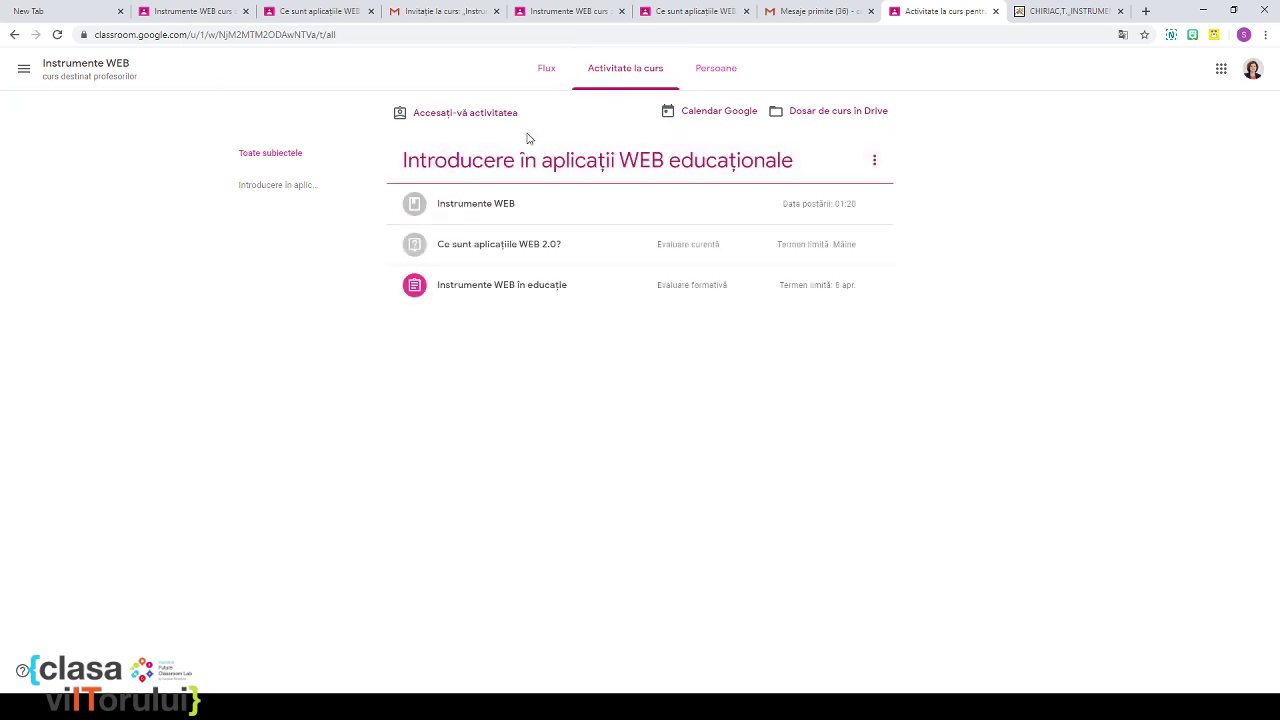
pyautogui.click(510, 252)
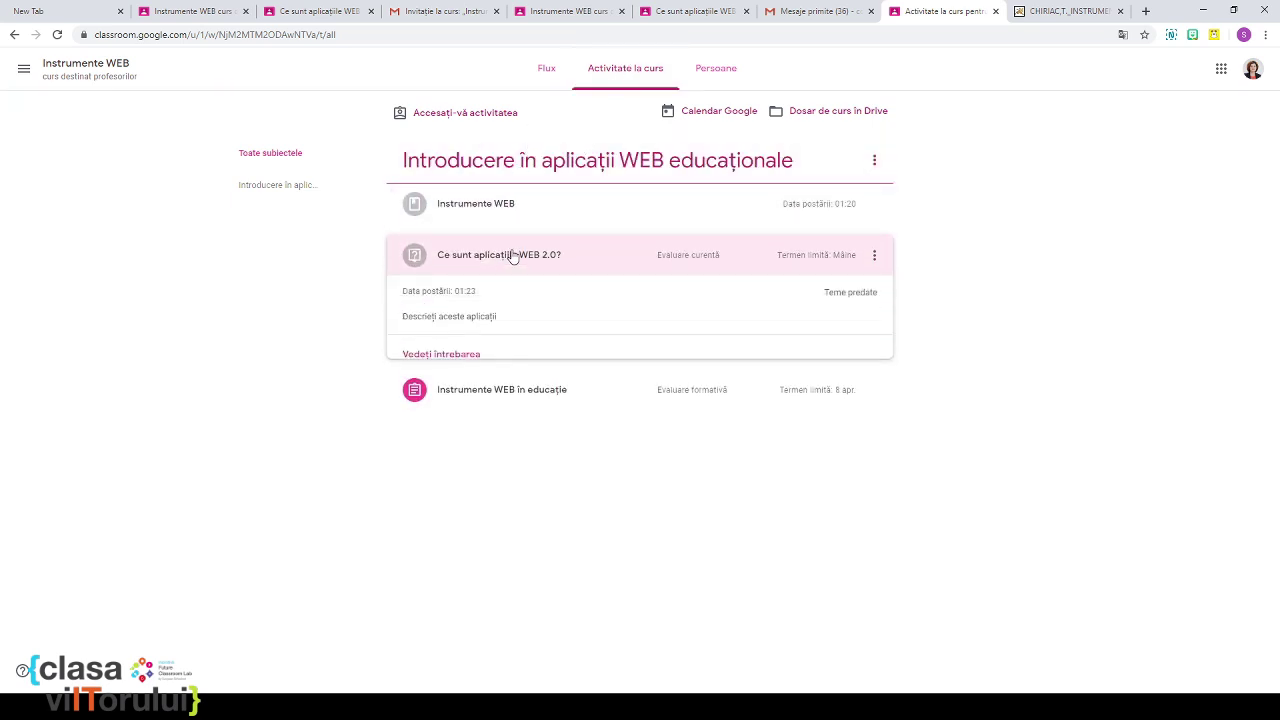
pyautogui.click(466, 356)
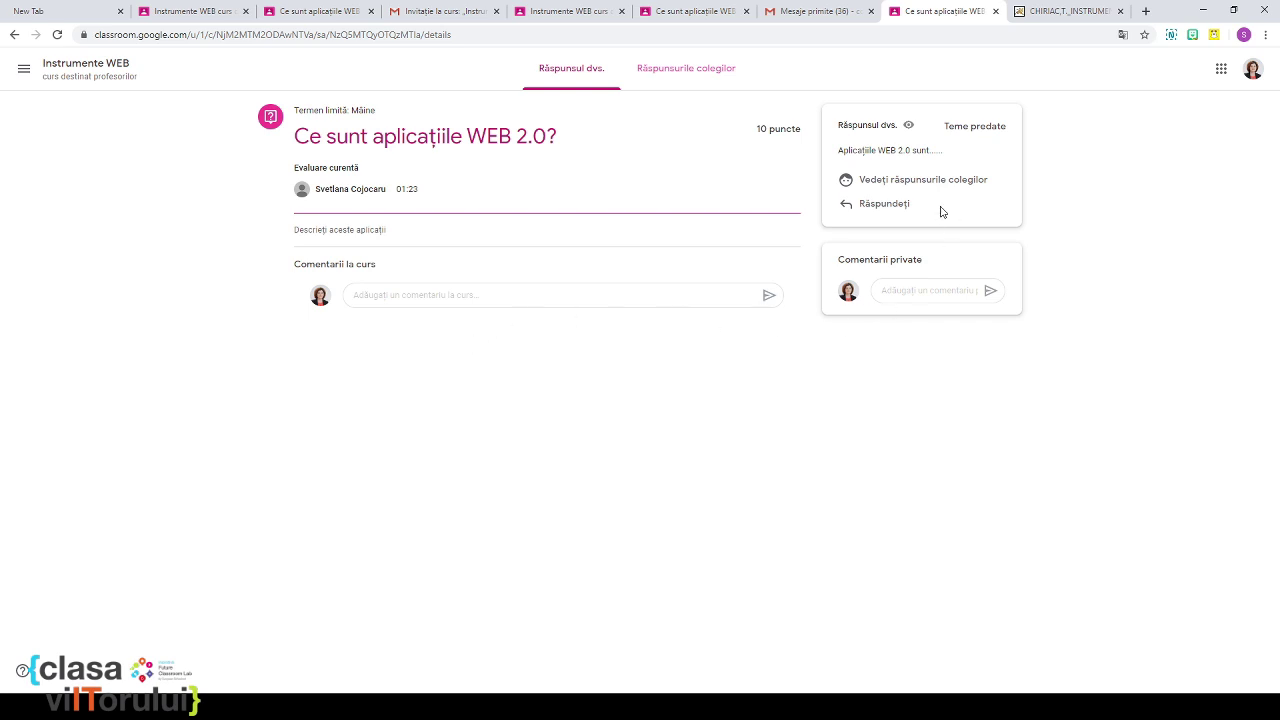
pyautogui.click(704, 71)
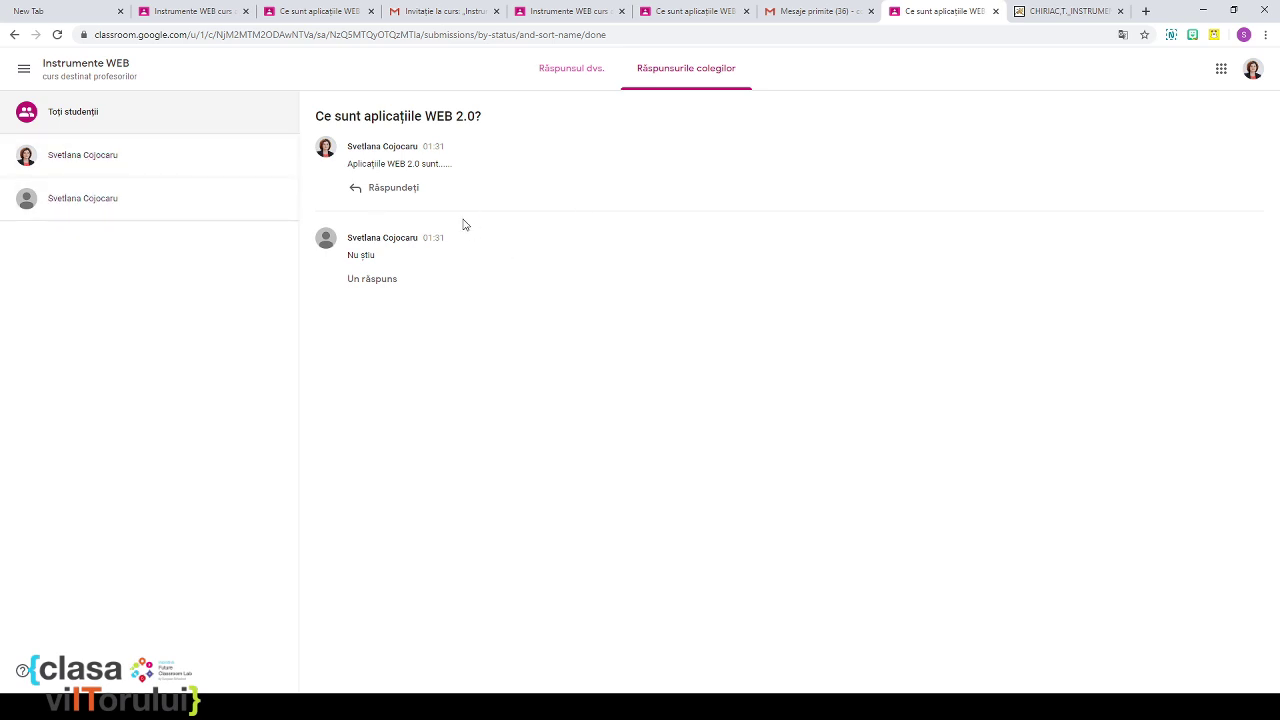
# Step: Read the 'Temă nouă' Gmail notification, then return to the teacher's Classroom grading tab
pyautogui.click(824, 18)
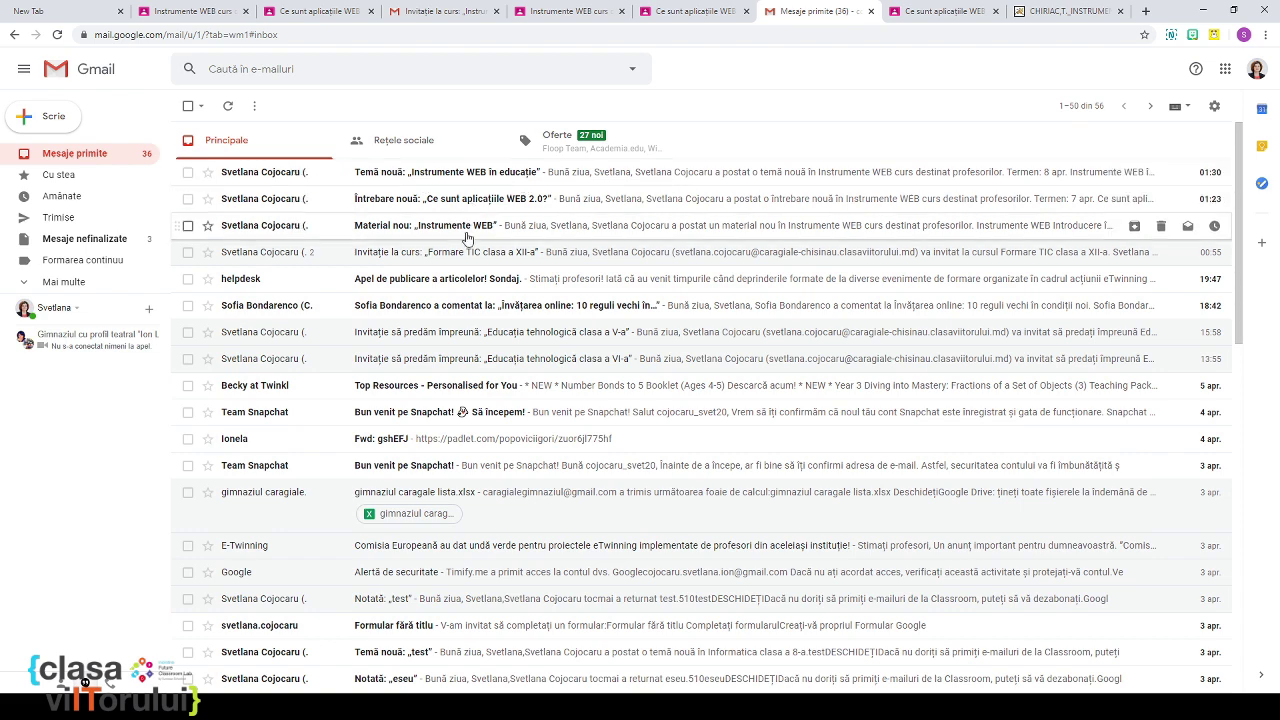
pyautogui.click(473, 178)
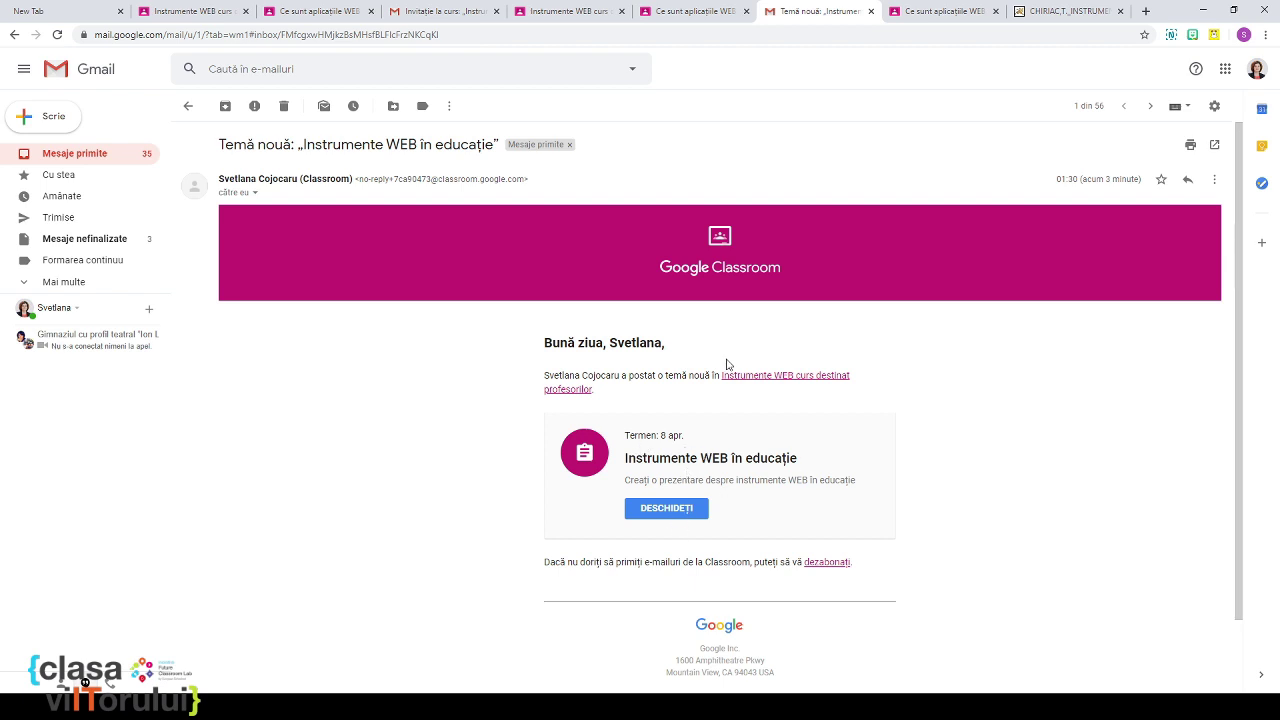
pyautogui.click(956, 13)
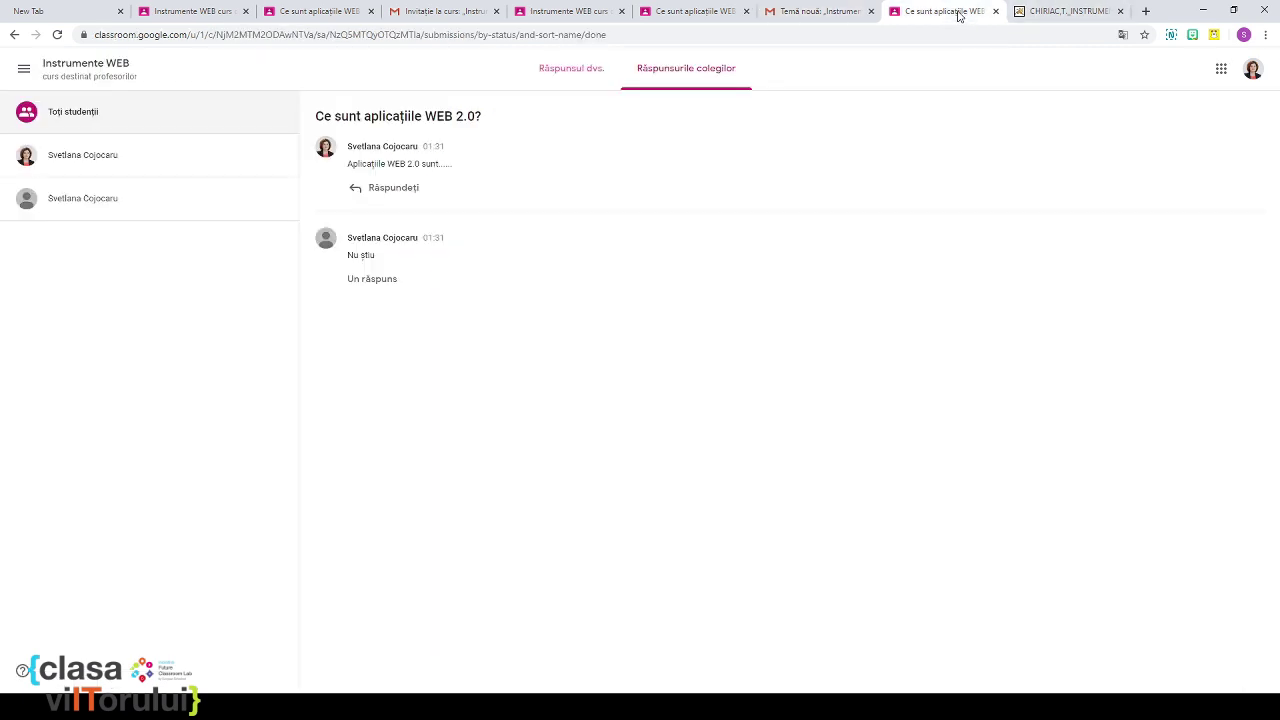
pyautogui.click(816, 15)
pyautogui.click(706, 15)
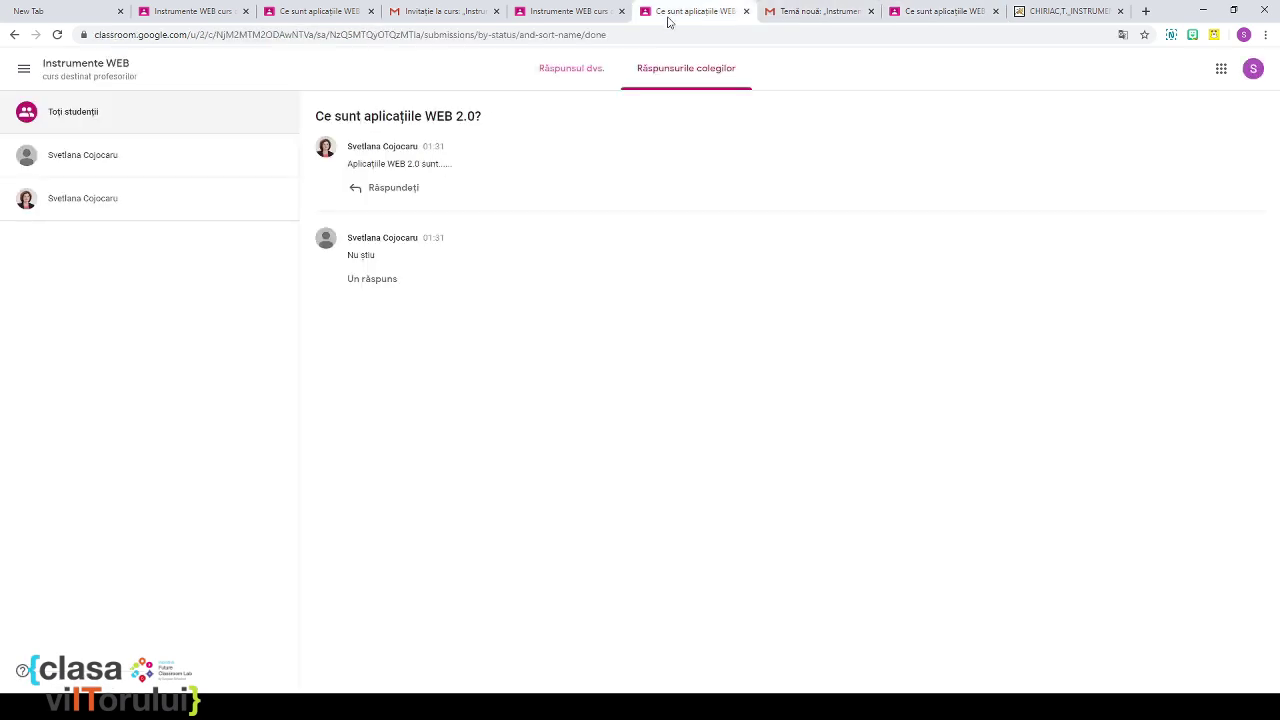
pyautogui.click(557, 15)
pyautogui.click(449, 15)
# Step: Close the enlarged class code, check the signed-in account, and stay on the grading page
pyautogui.click(343, 18)
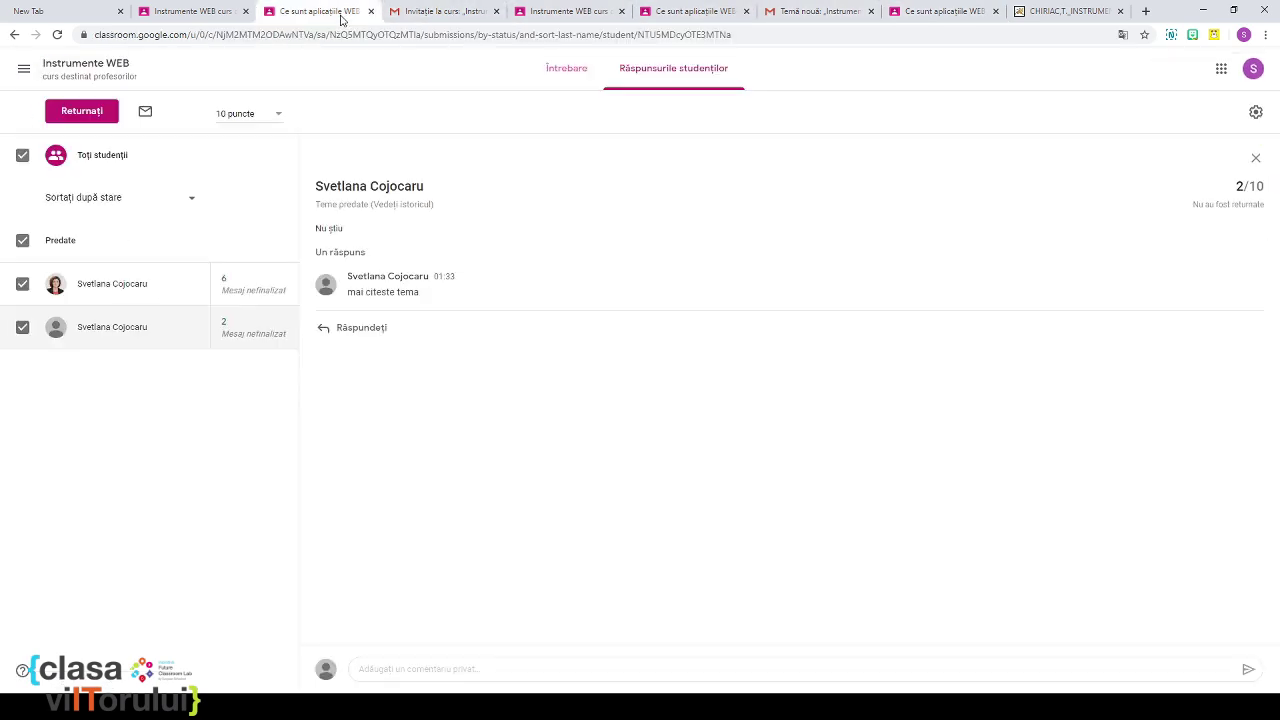
pyautogui.click(230, 17)
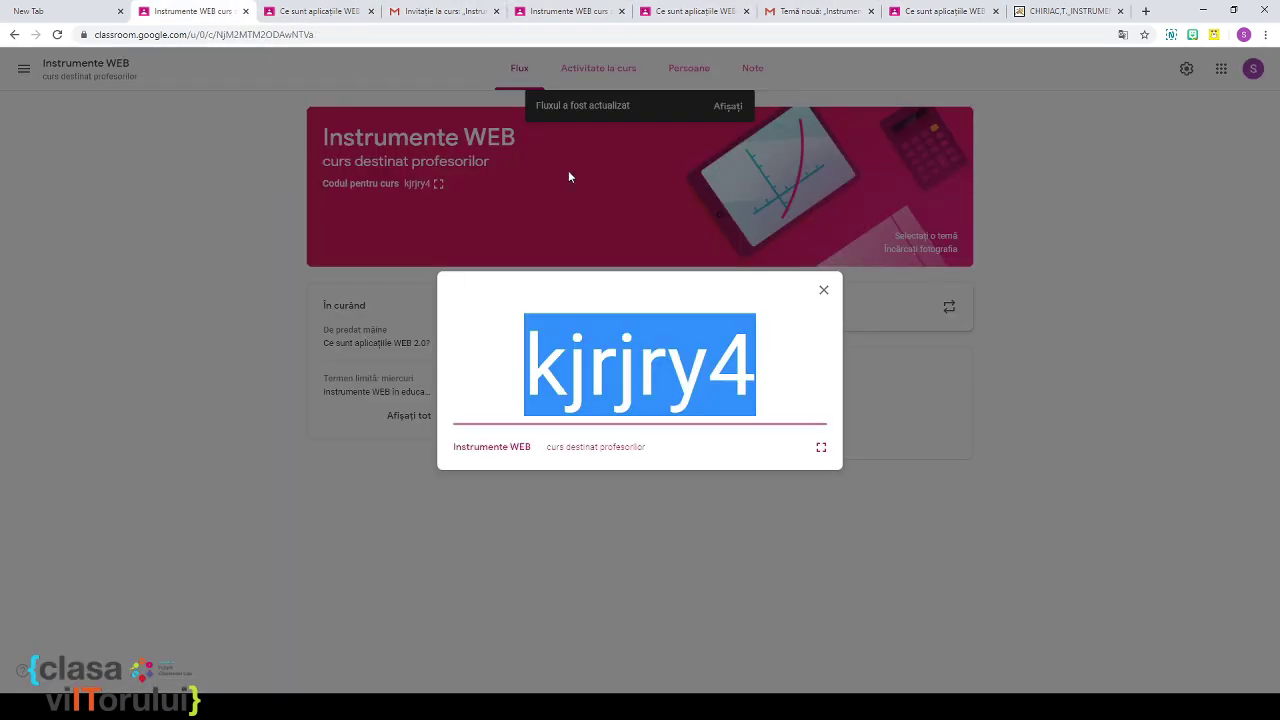
pyautogui.click(823, 290)
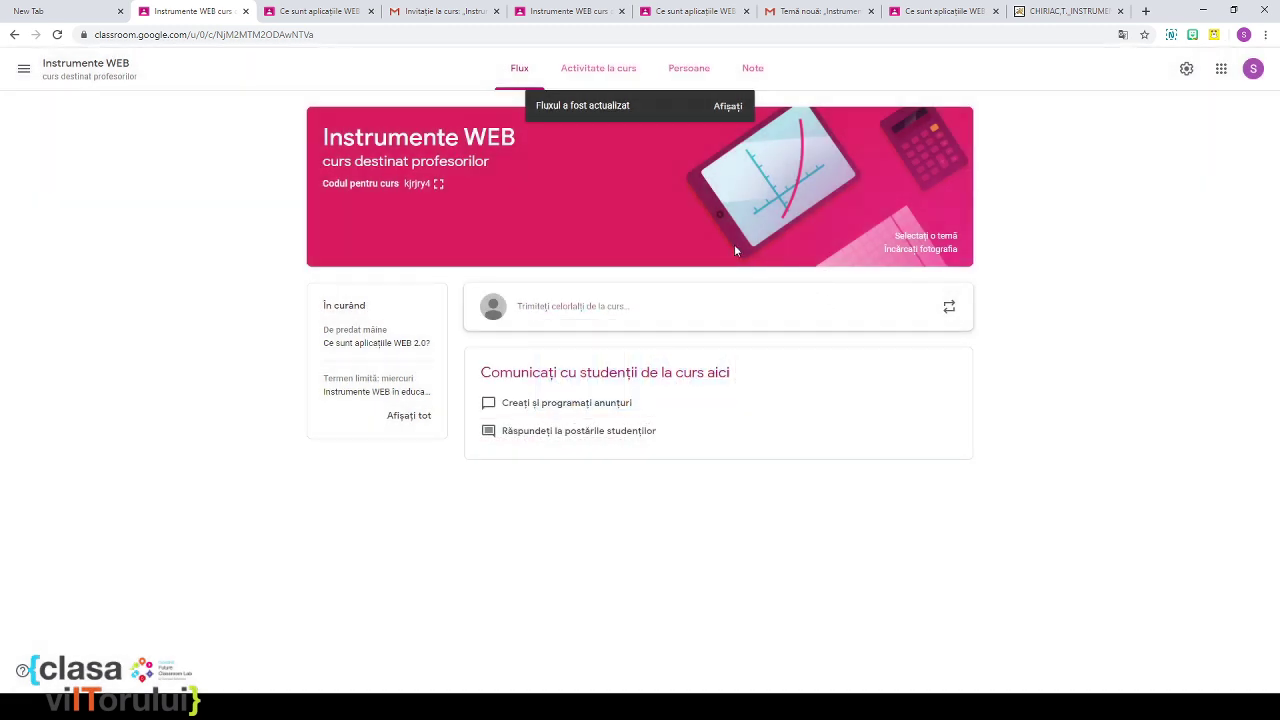
pyautogui.click(312, 12)
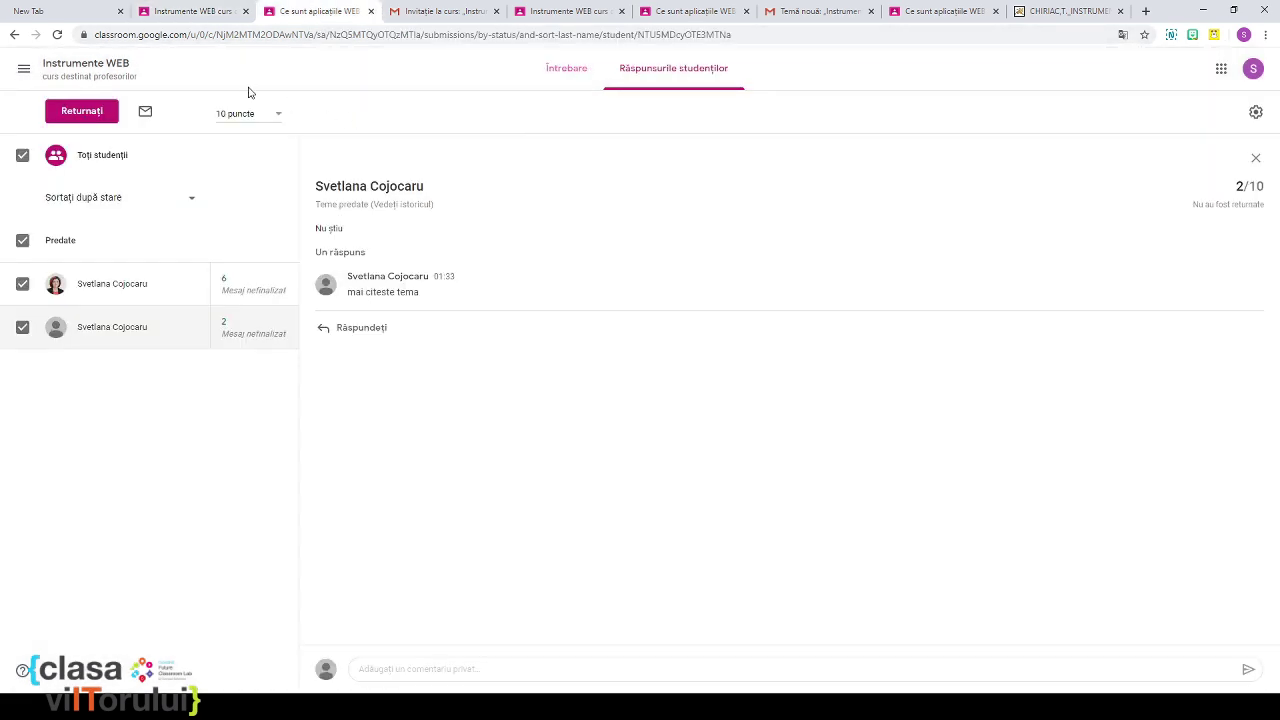
pyautogui.click(1251, 74)
pyautogui.click(995, 190)
pyautogui.click(102, 64)
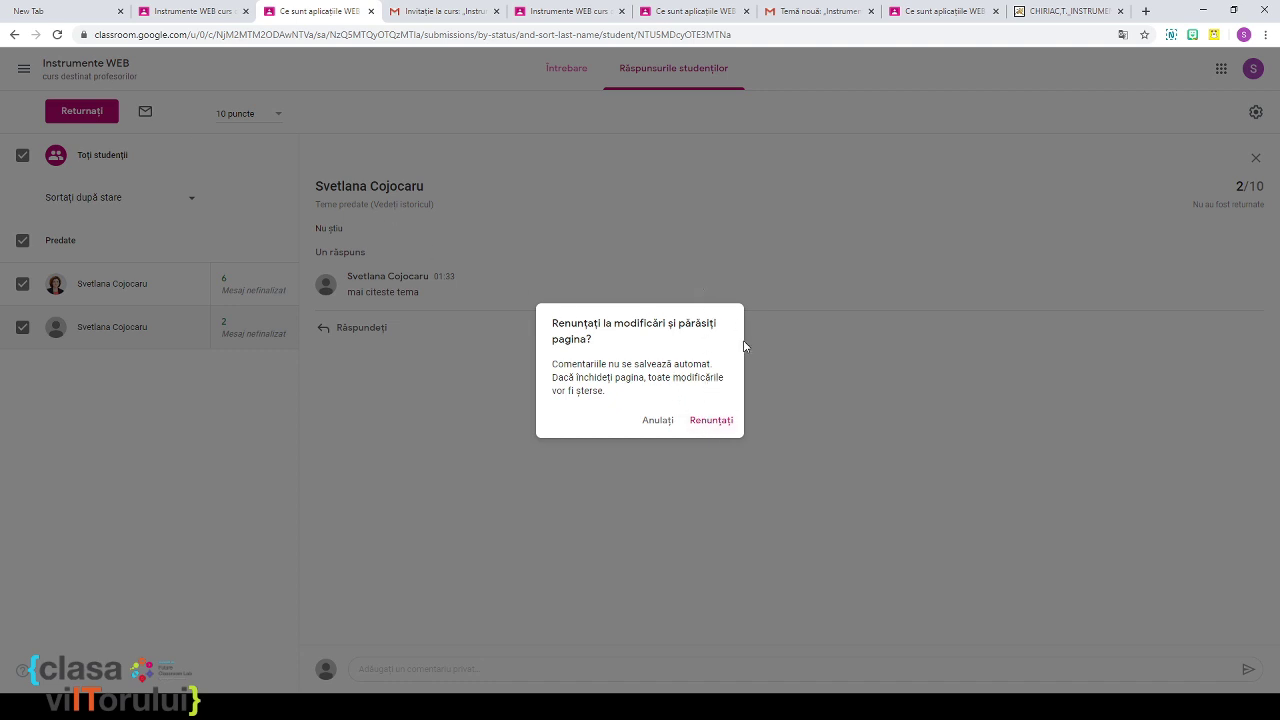
pyautogui.click(820, 388)
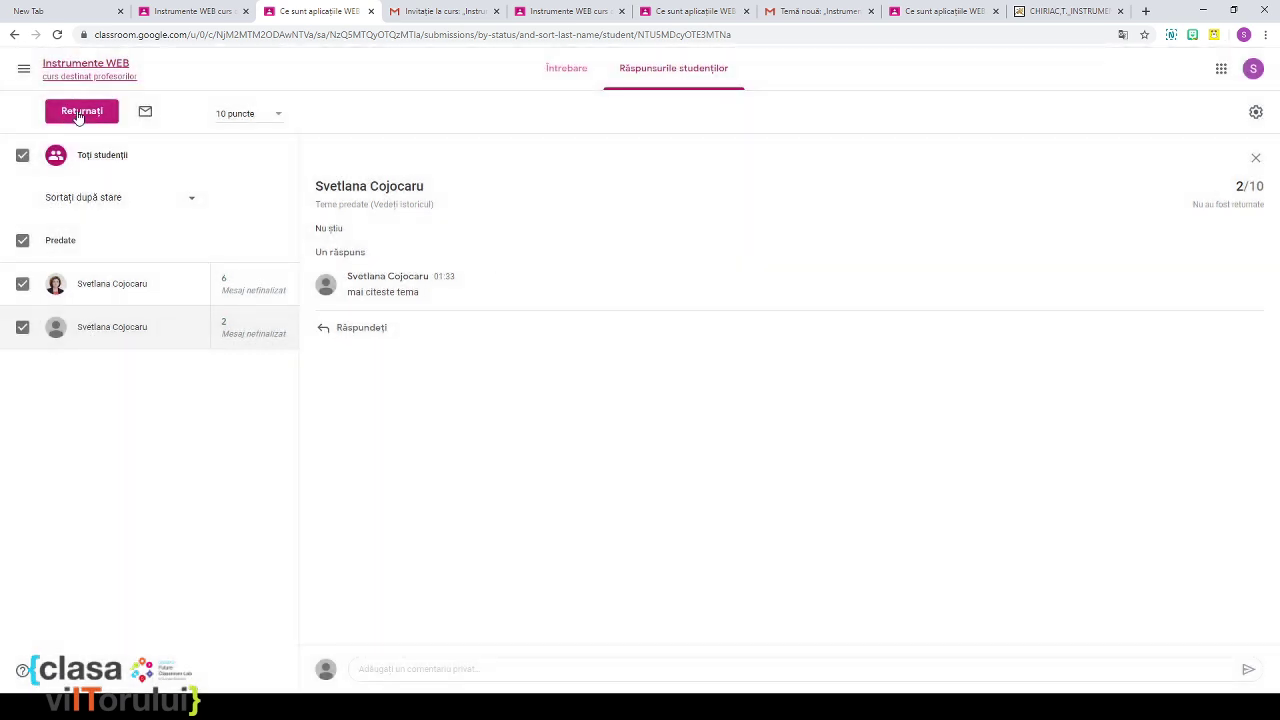
# Step: Return the 6/10 and 2/10 grades to both students, then switch to the student's view
pyautogui.click(79, 116)
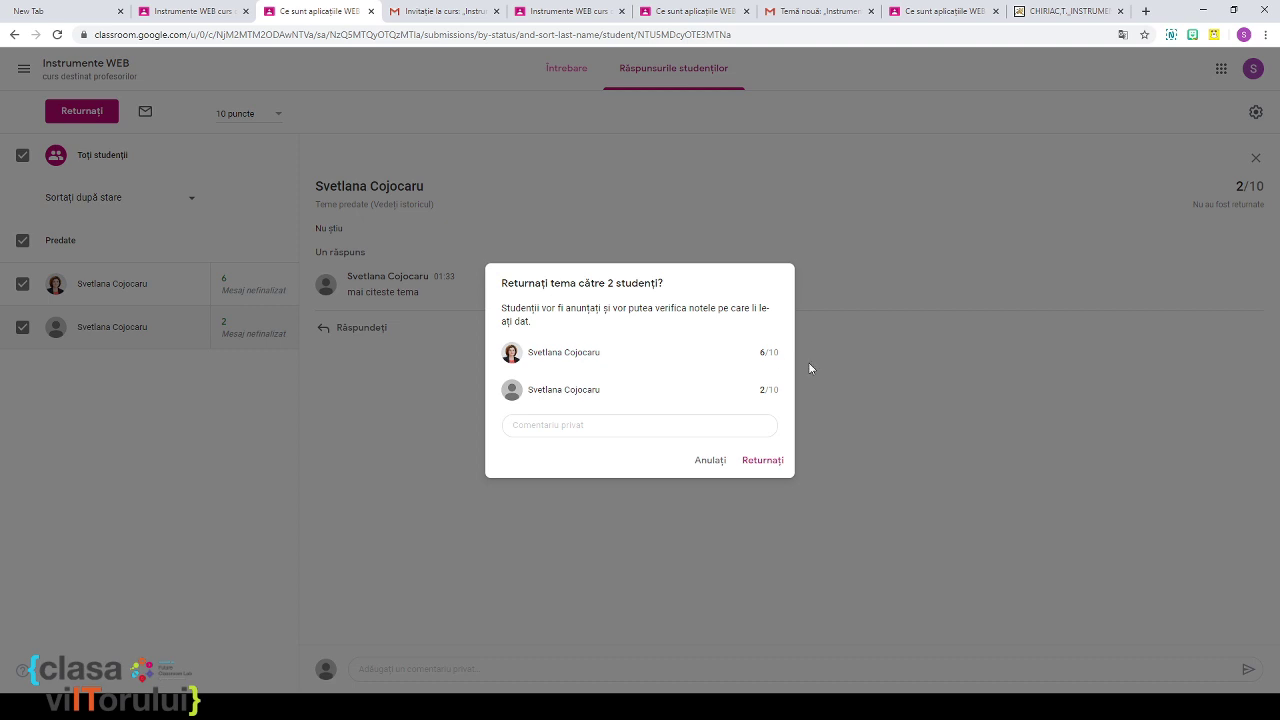
pyautogui.click(767, 461)
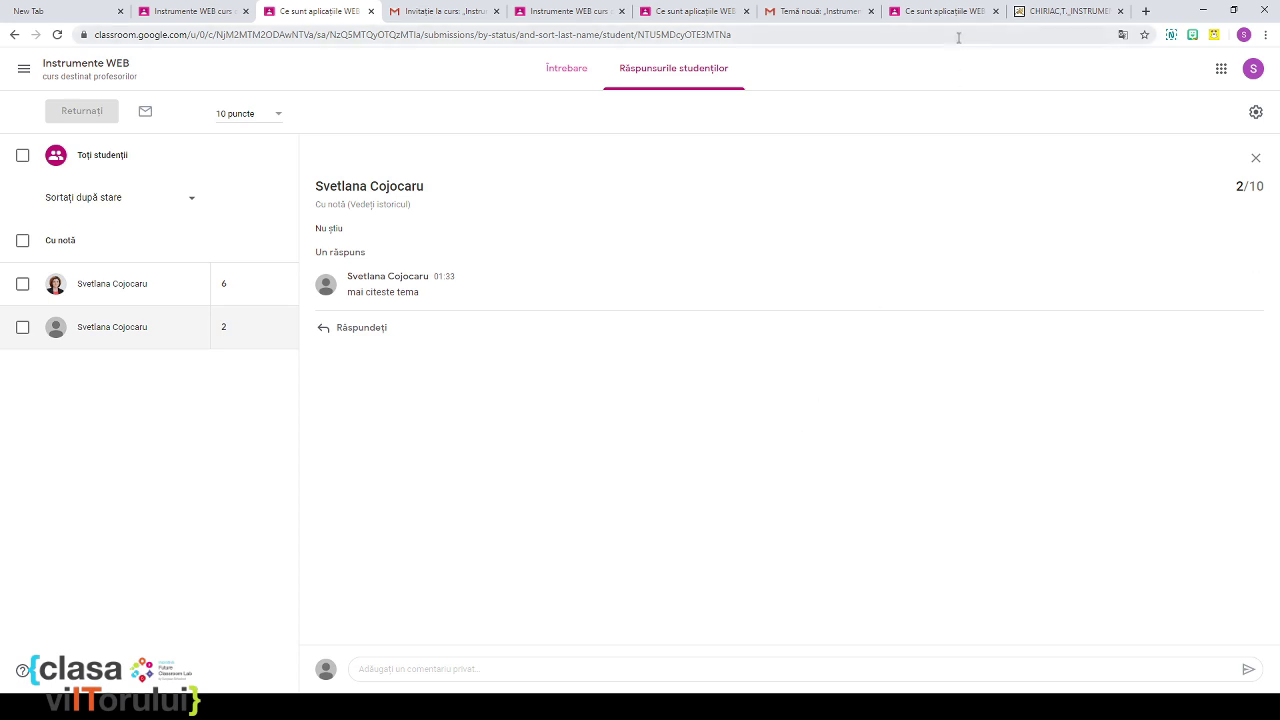
pyautogui.click(945, 14)
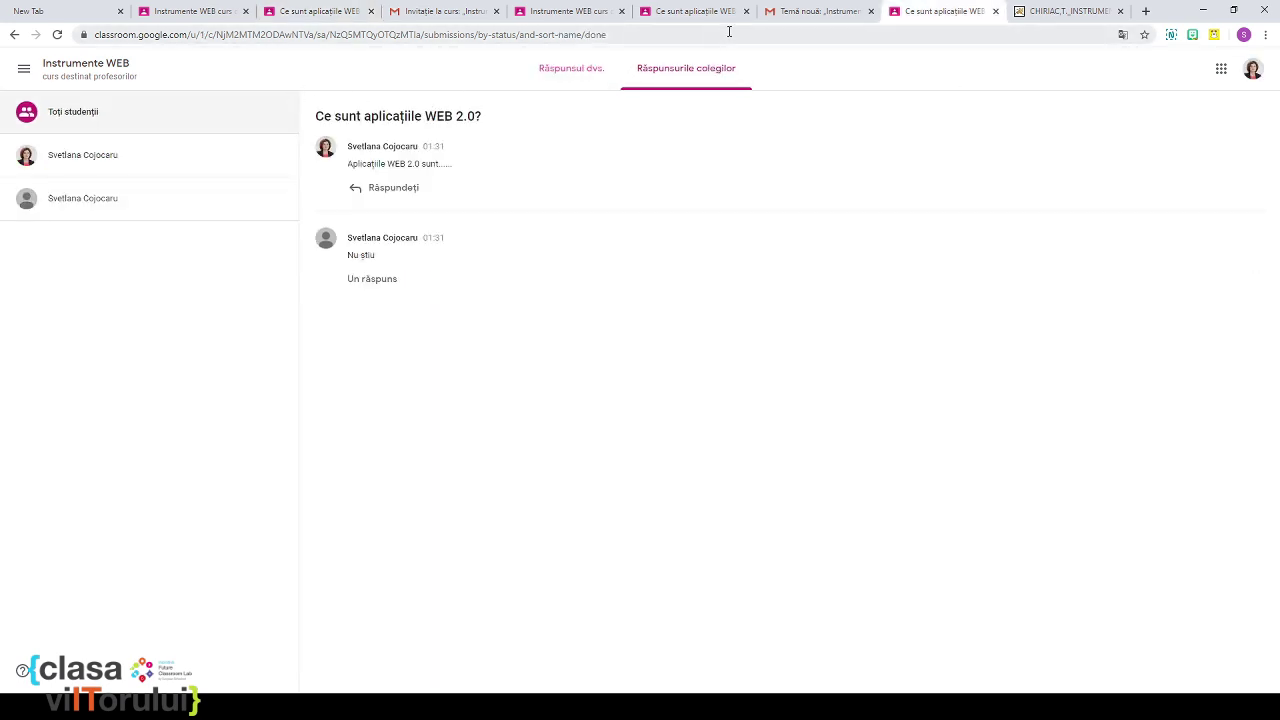
# Step: Open the 'Notată' email showing 'Ce sunt aplicațiile WEB 2.0?' graded 6/10 and follow its link
pyautogui.click(815, 12)
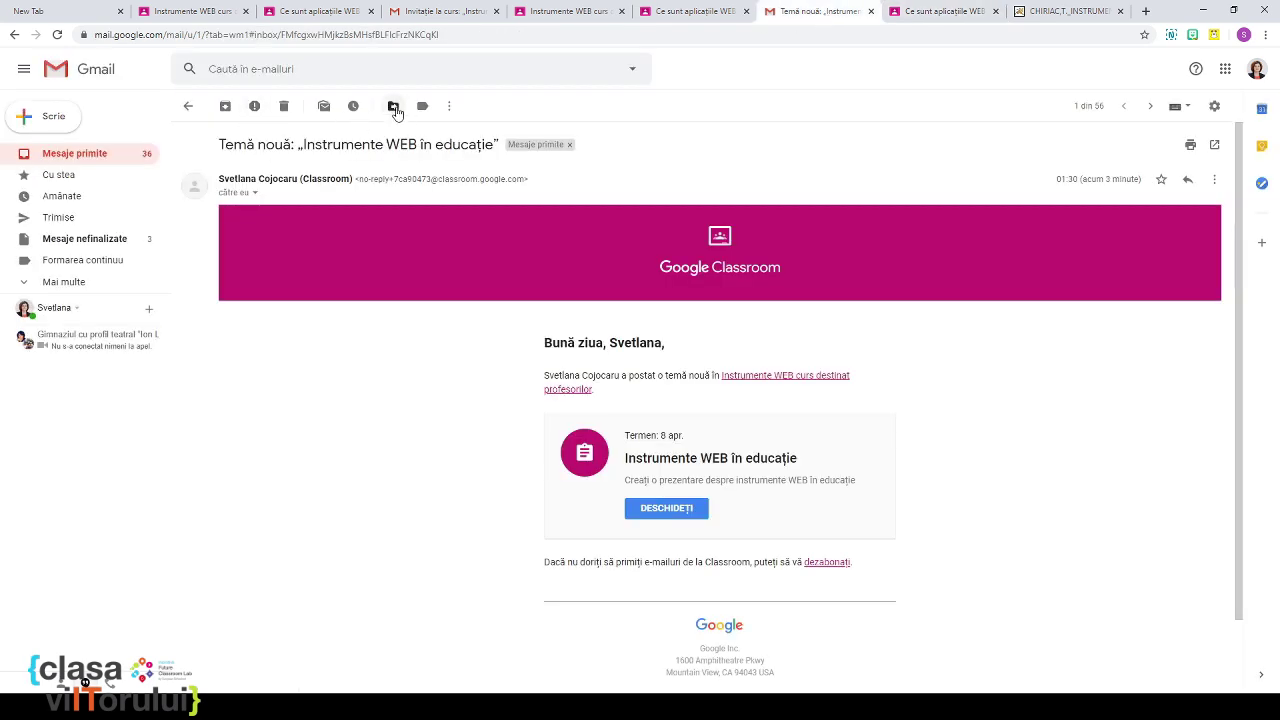
pyautogui.click(99, 80)
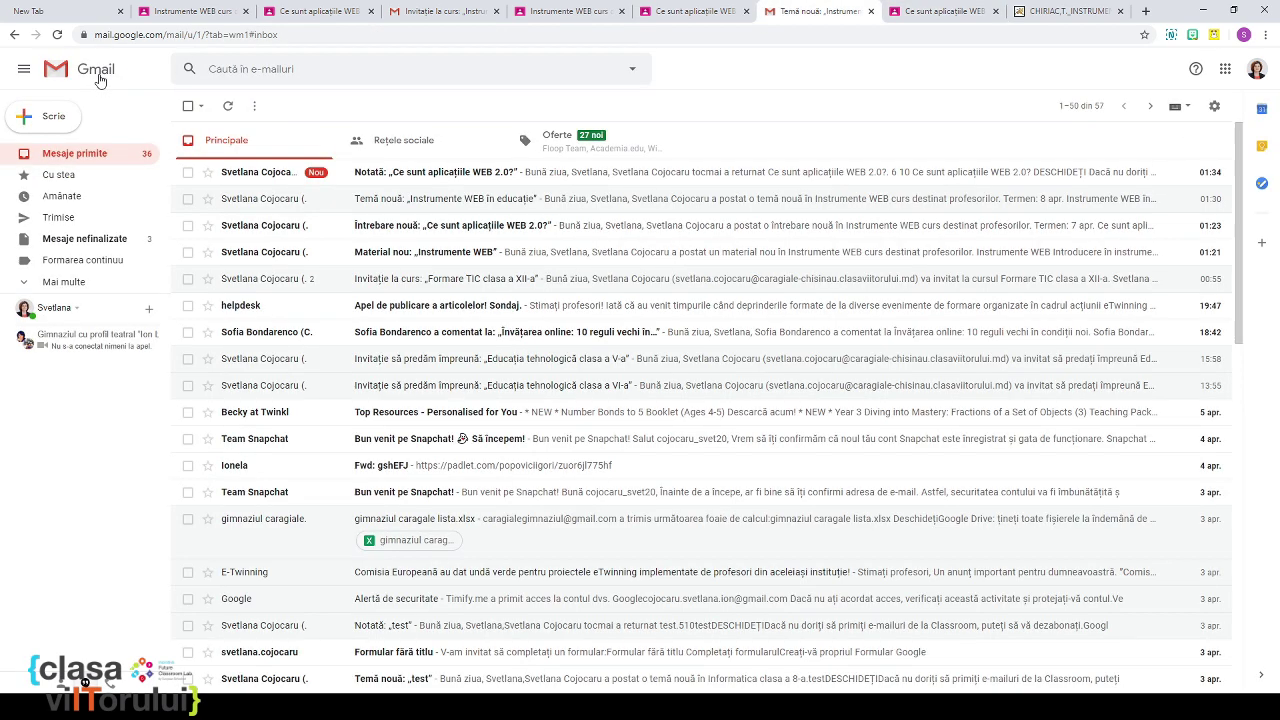
pyautogui.click(421, 180)
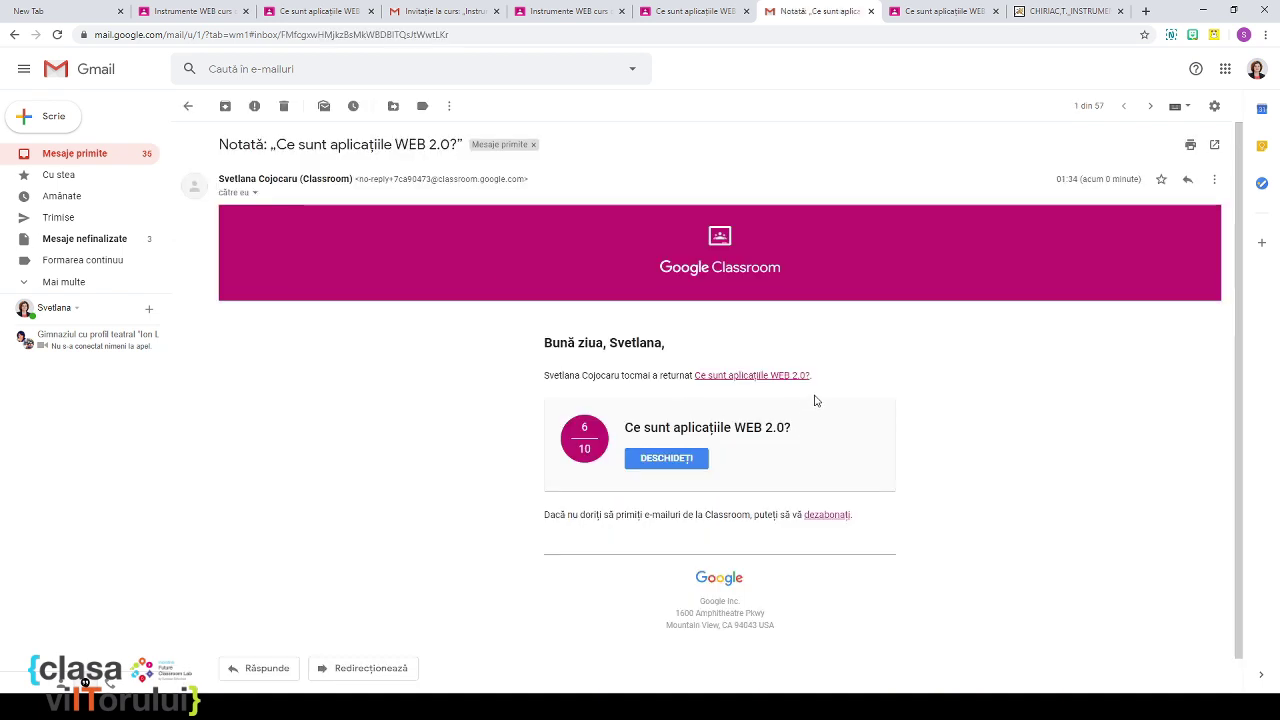
pyautogui.scroll(-1, 816, 400)
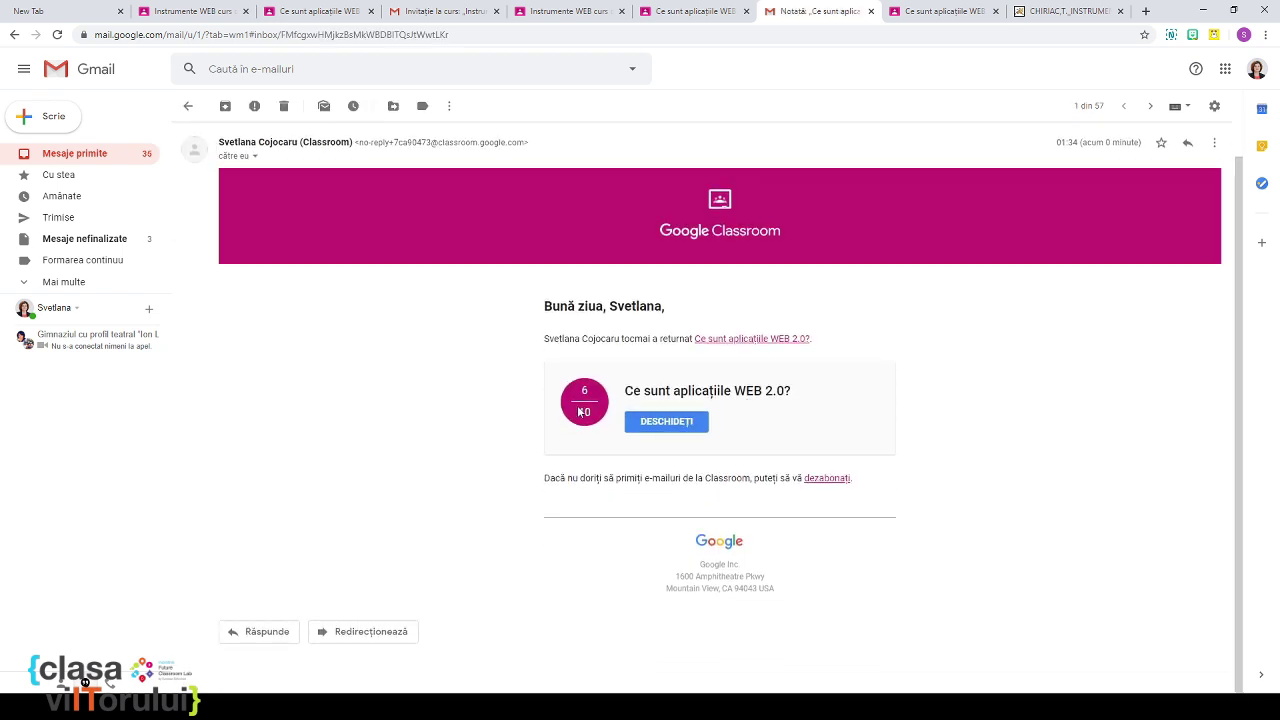
pyautogui.click(652, 424)
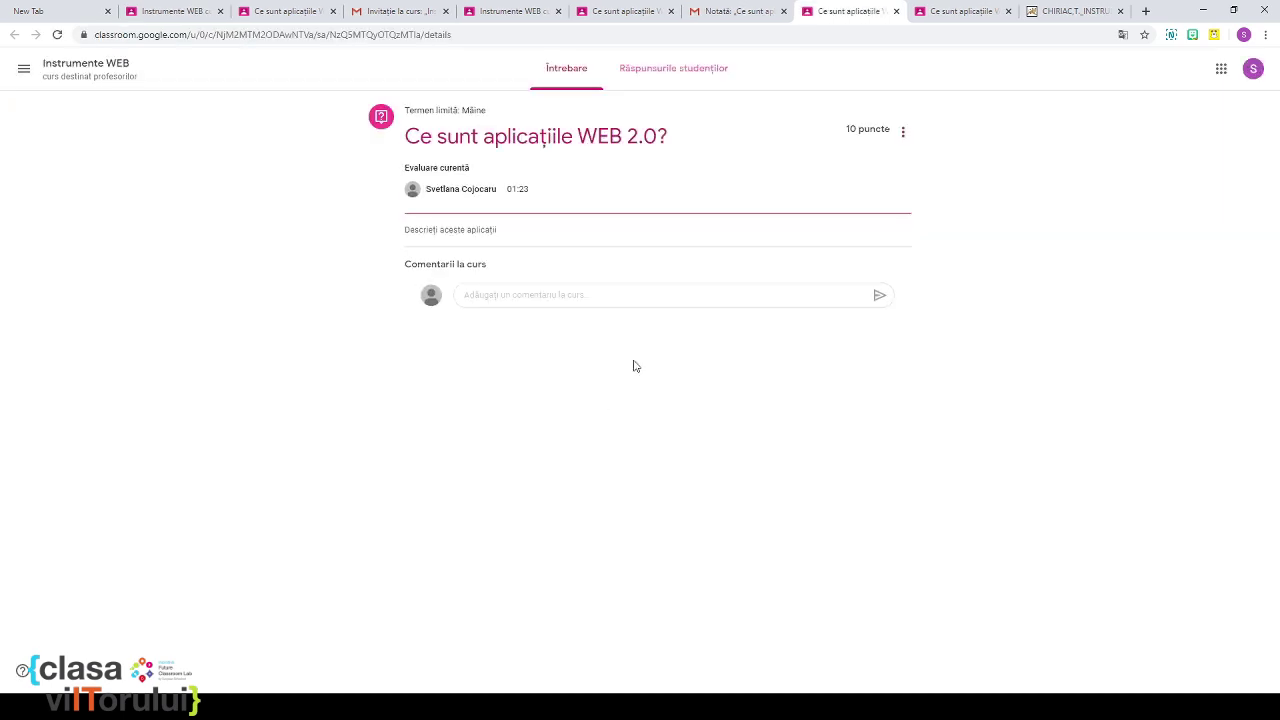
# Step: Close the newly opened Classroom page and return to the grade notification email
pyautogui.click(896, 11)
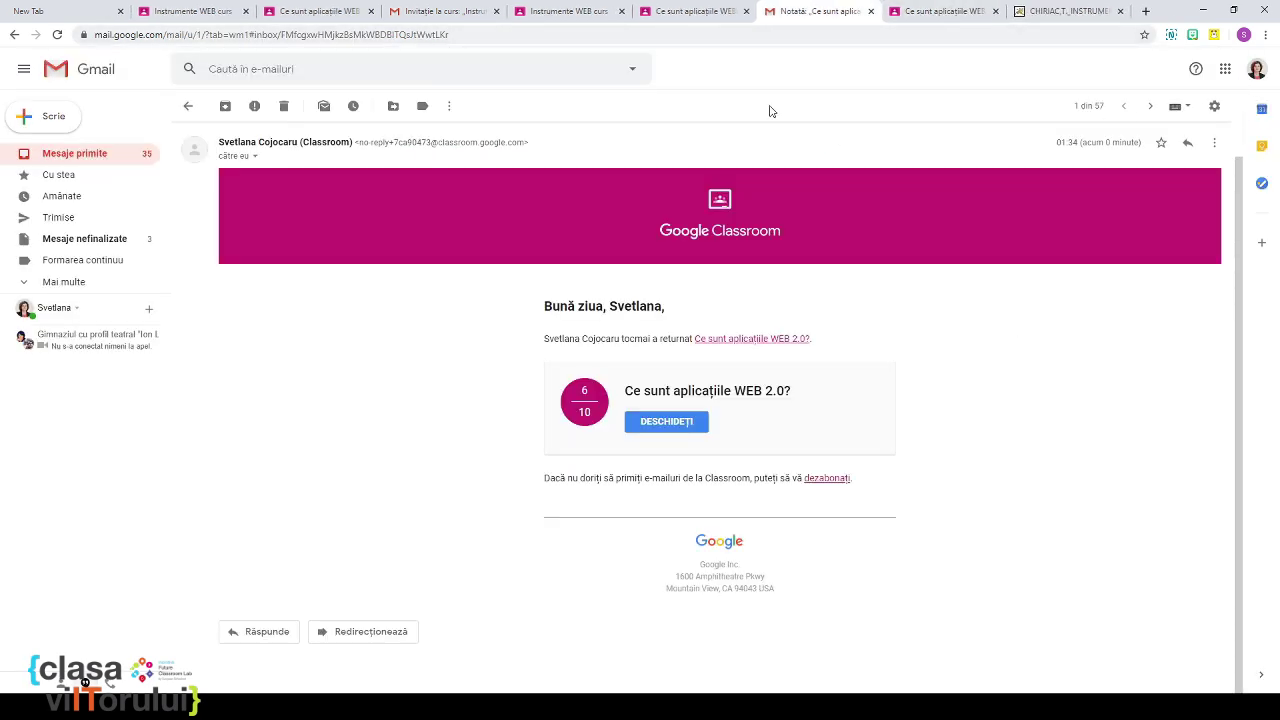
pyautogui.click(950, 12)
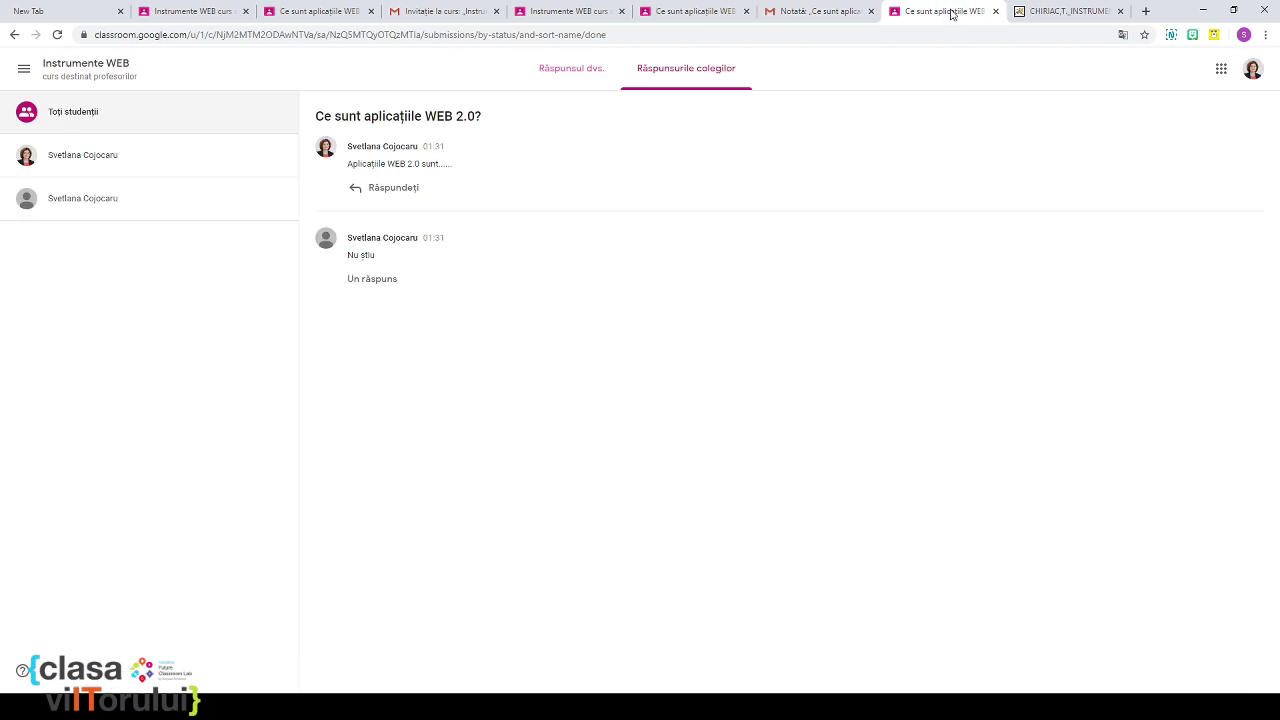
pyautogui.click(836, 13)
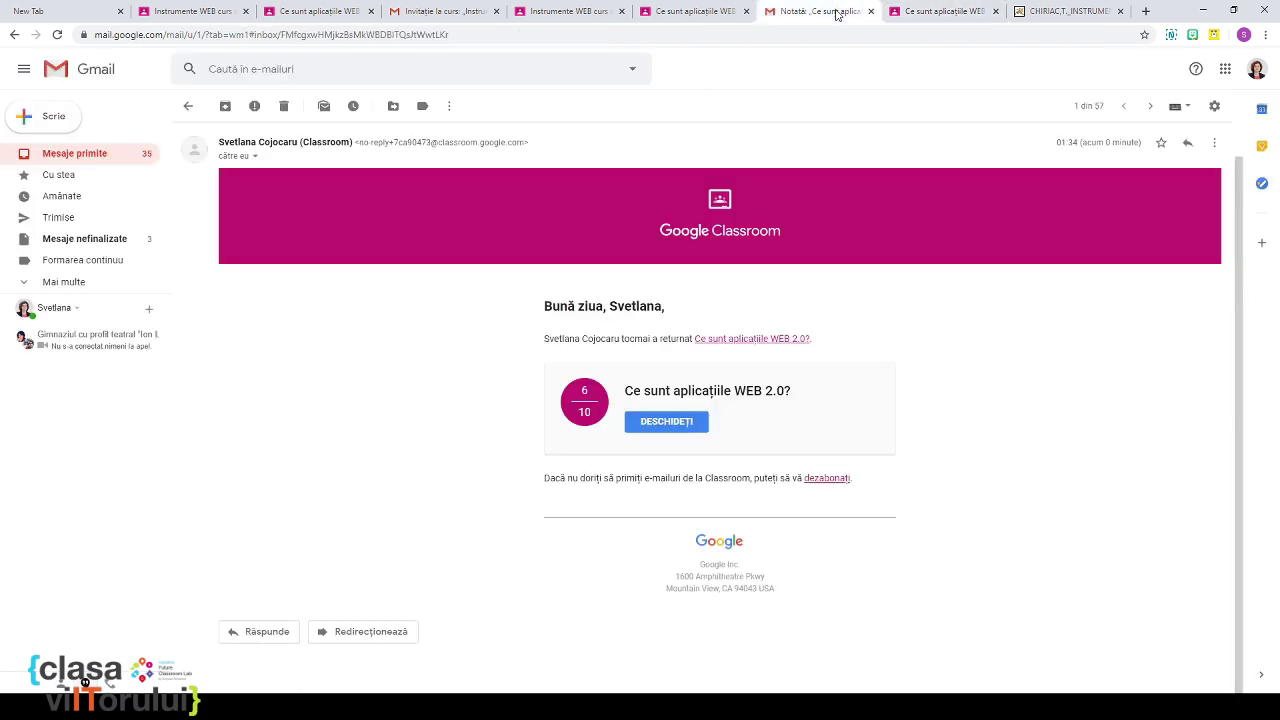
# Step: Leave the question's grading view, discarding the unsaved changes
pyautogui.click(586, 14)
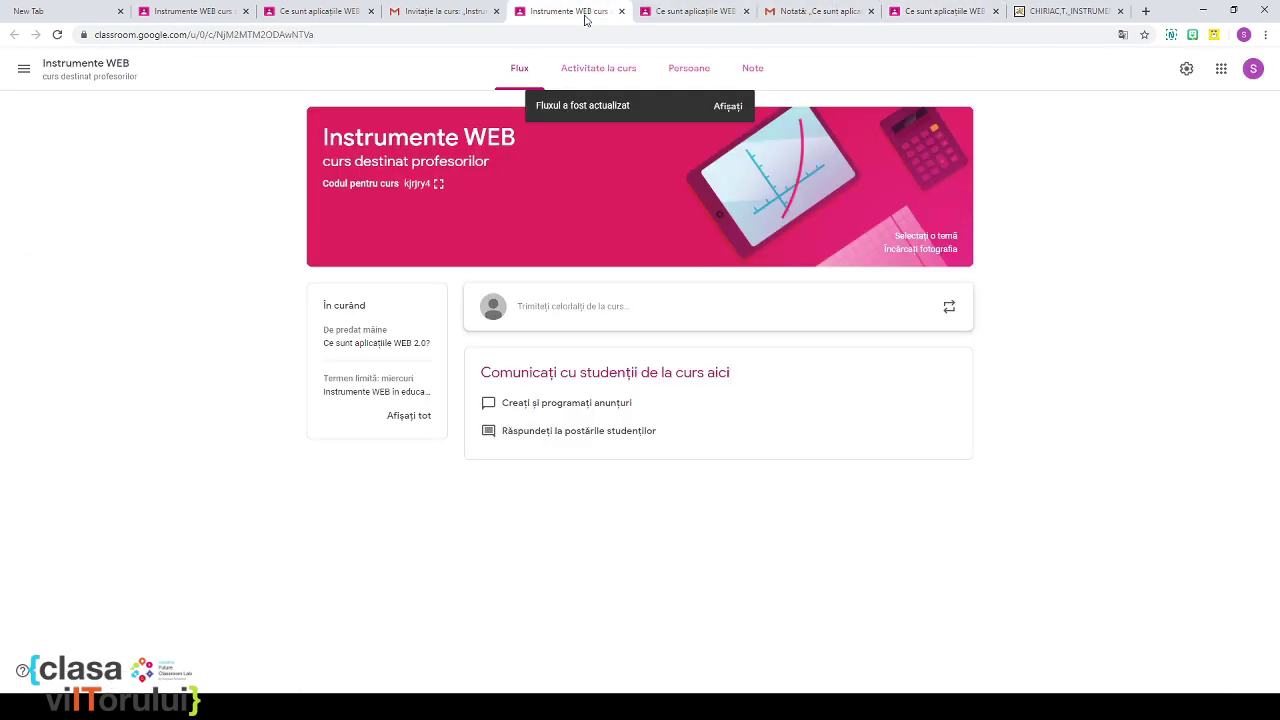
pyautogui.click(340, 13)
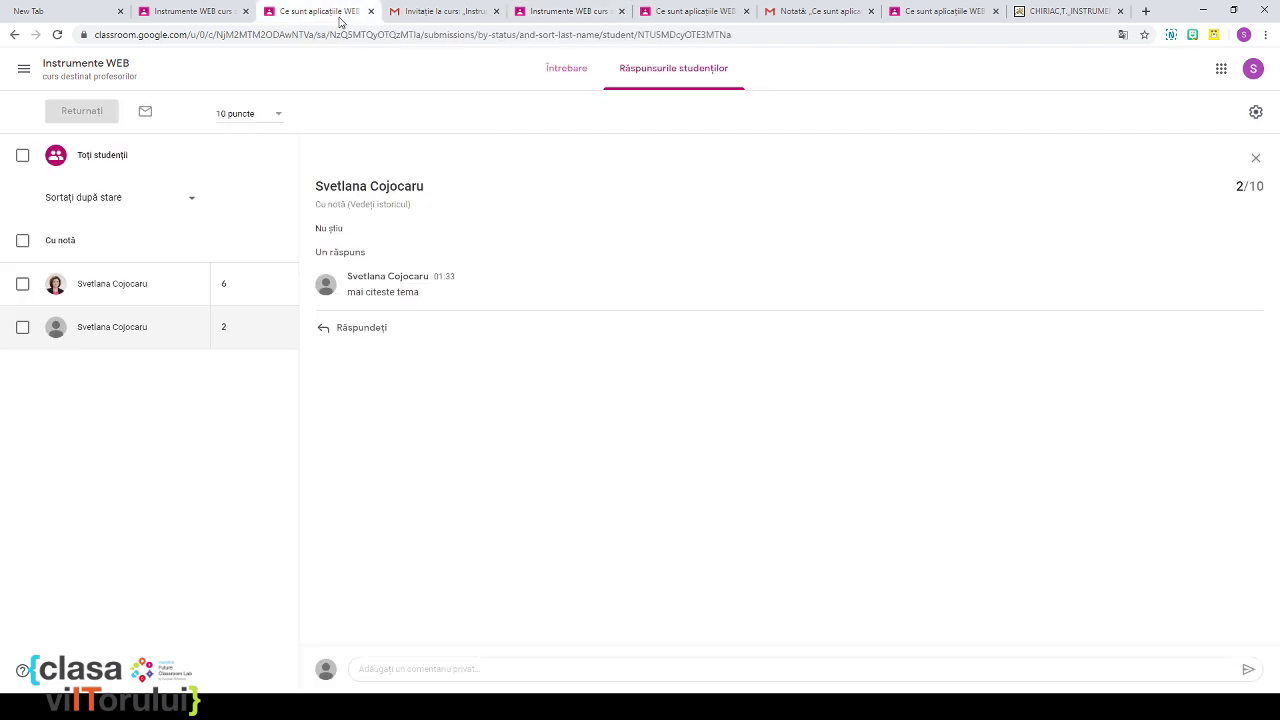
pyautogui.click(577, 69)
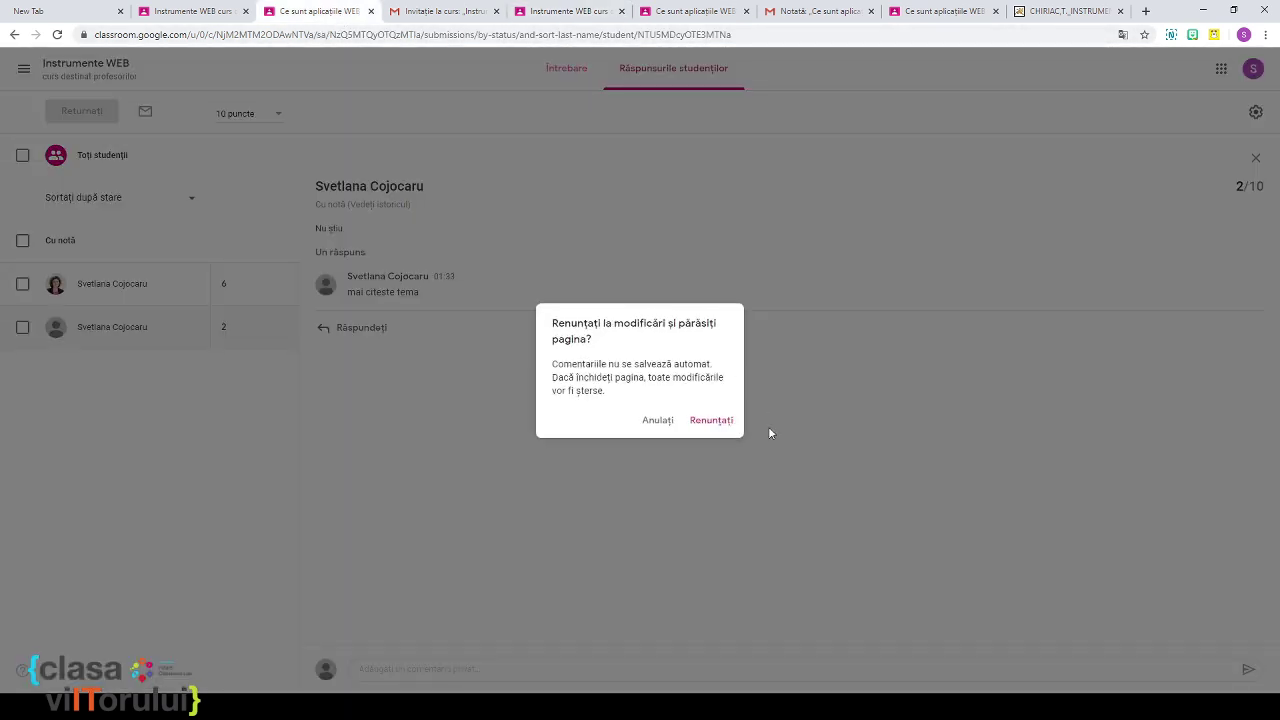
pyautogui.click(706, 420)
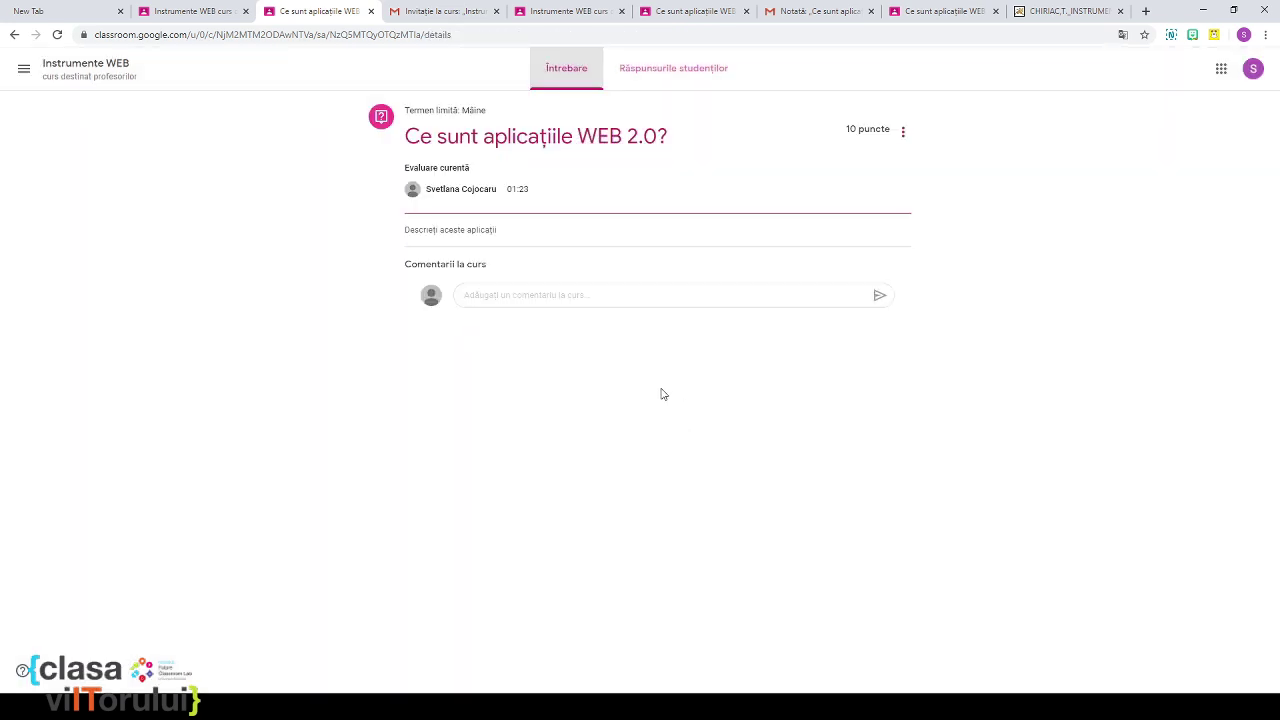
# Step: Open the Instrumente WEB classwork list and its Google Calendar
pyautogui.click(63, 80)
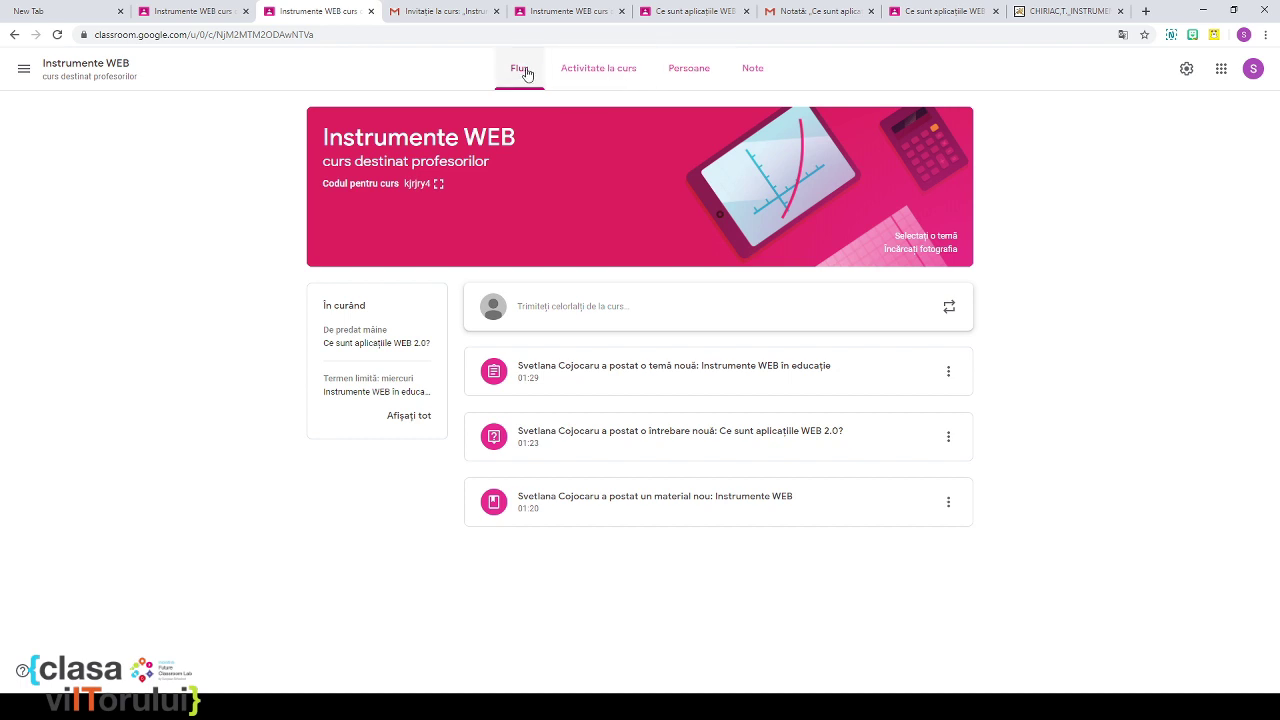
pyautogui.click(577, 75)
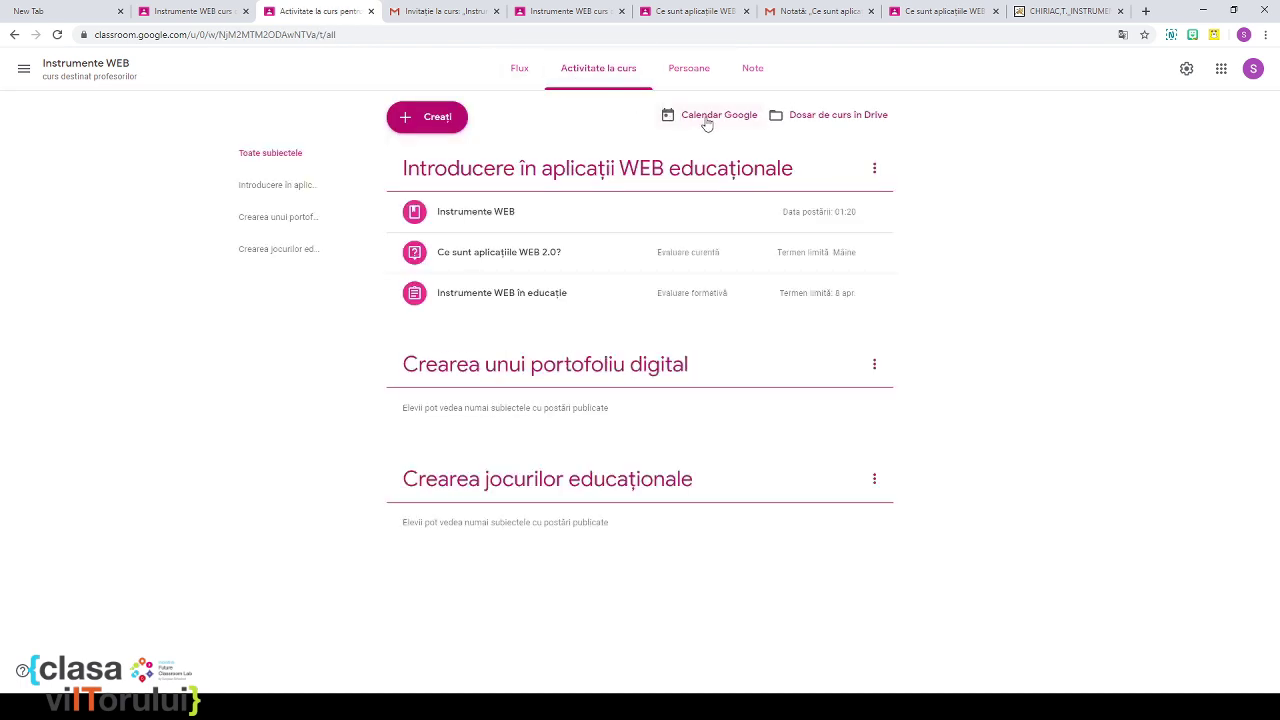
pyautogui.click(710, 116)
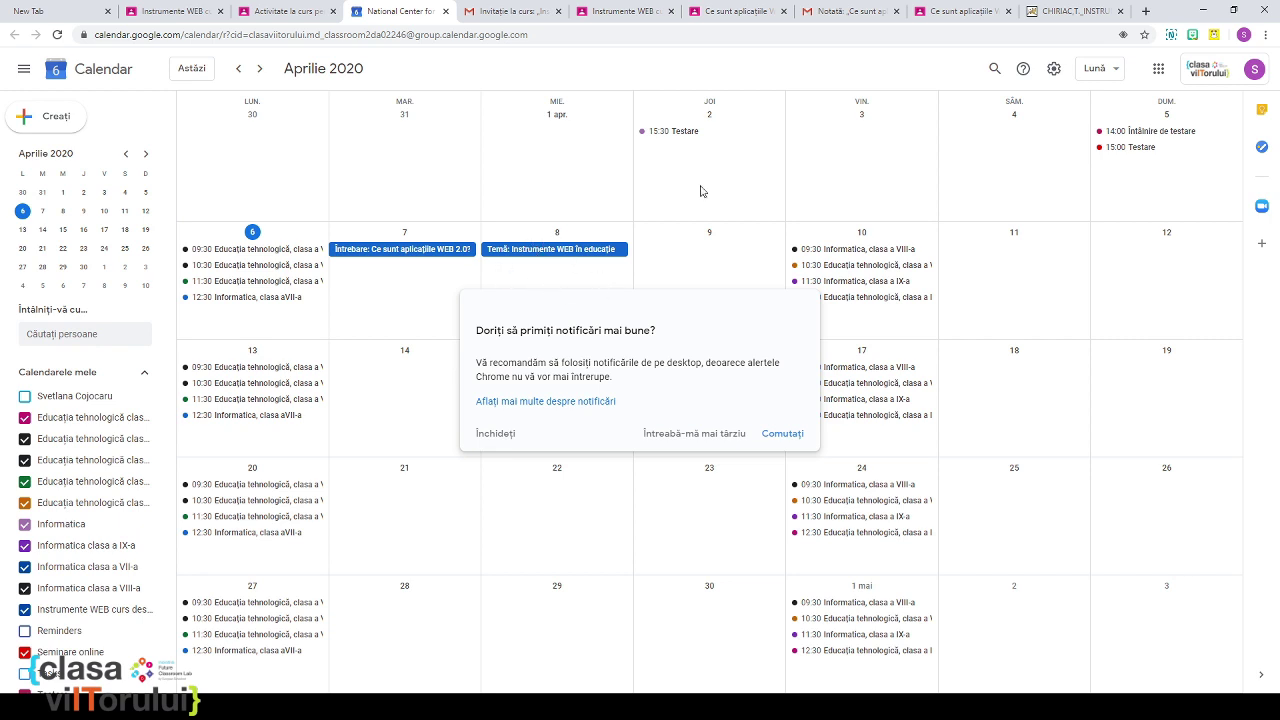
# Step: Check the 7 and 8 April items in Calendar, then go back to the classmates' answers
pyautogui.click(957, 14)
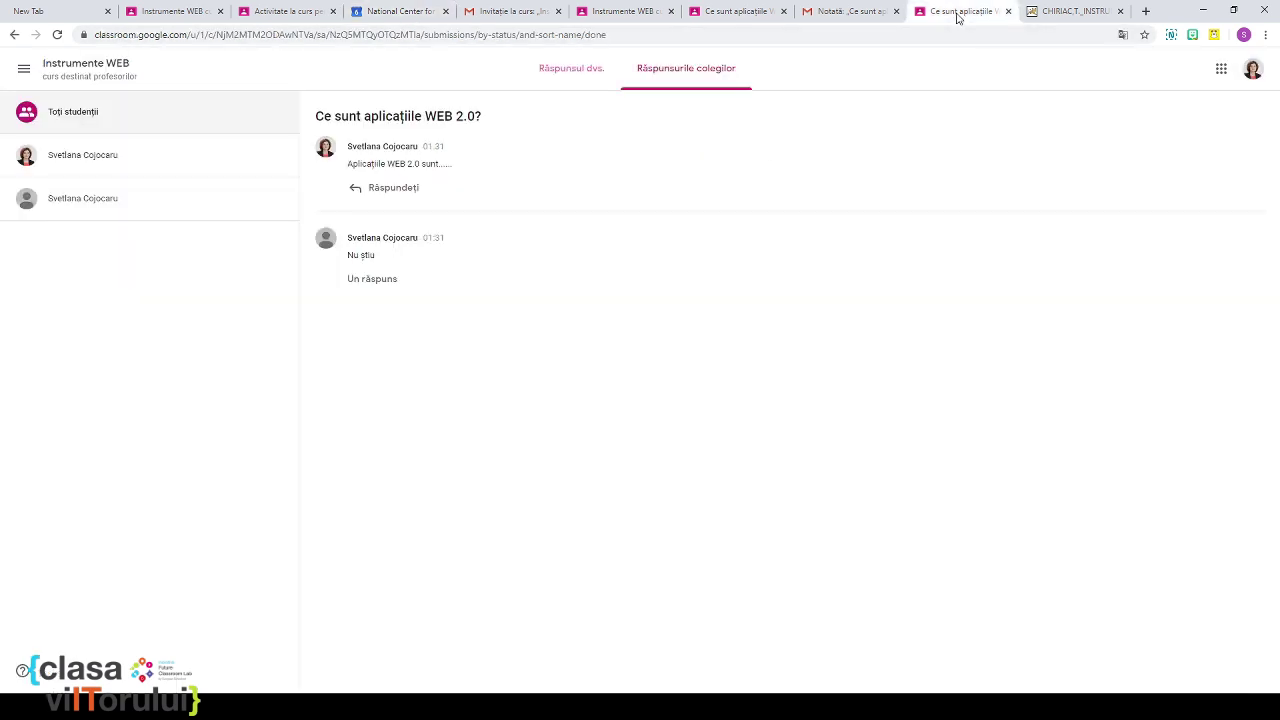
# Step: View the student's Google Calendar showing the WEB 2.0 question (7 April) and assignment (8 April)
pyautogui.click(1221, 72)
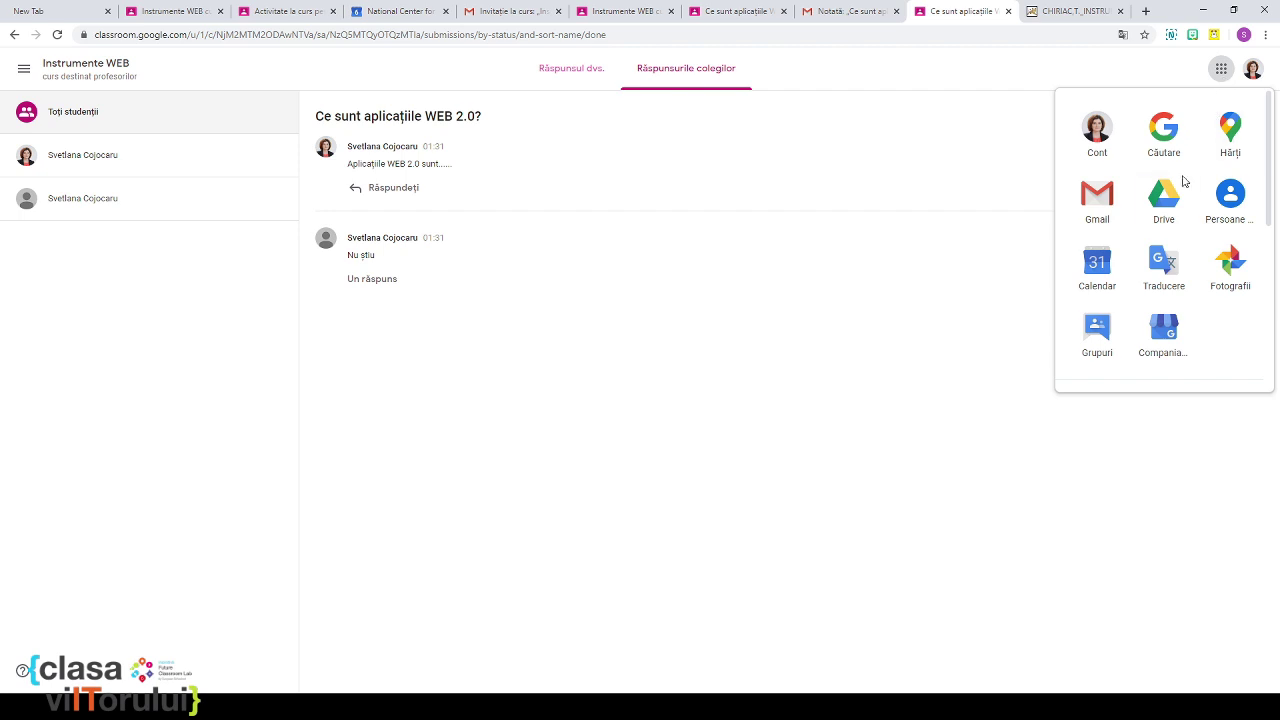
pyautogui.click(1097, 264)
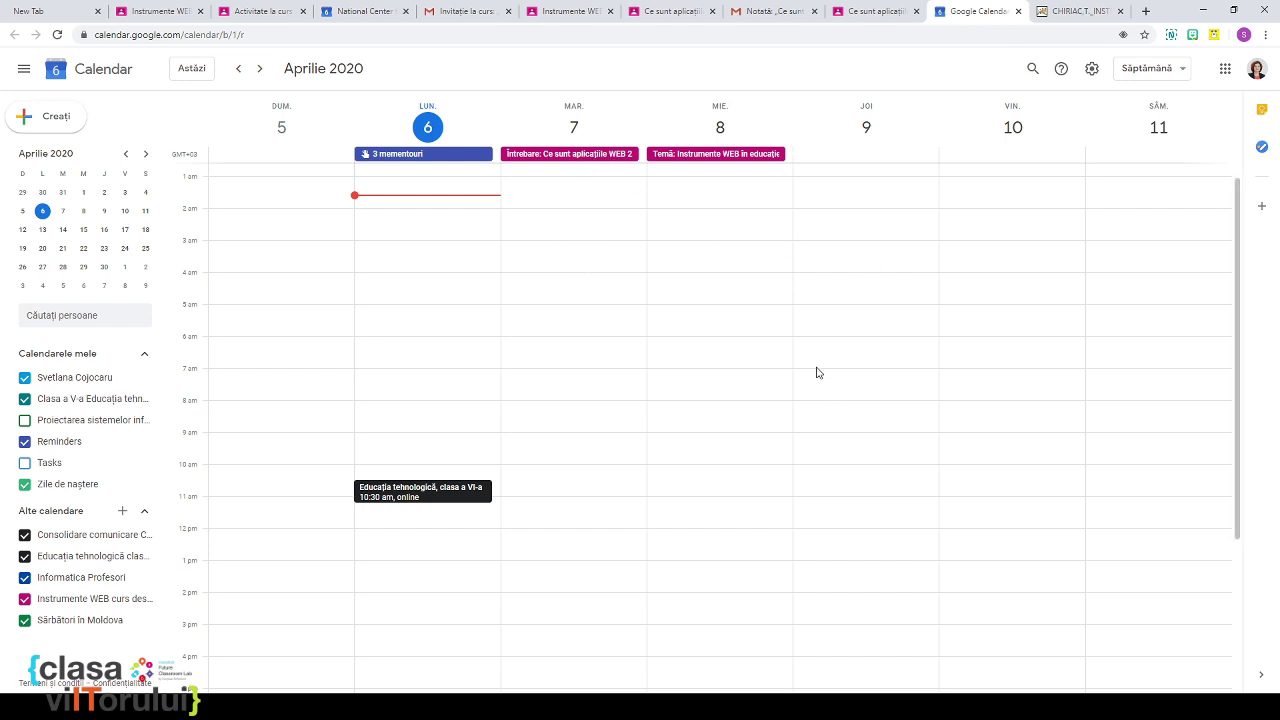
pyautogui.click(864, 12)
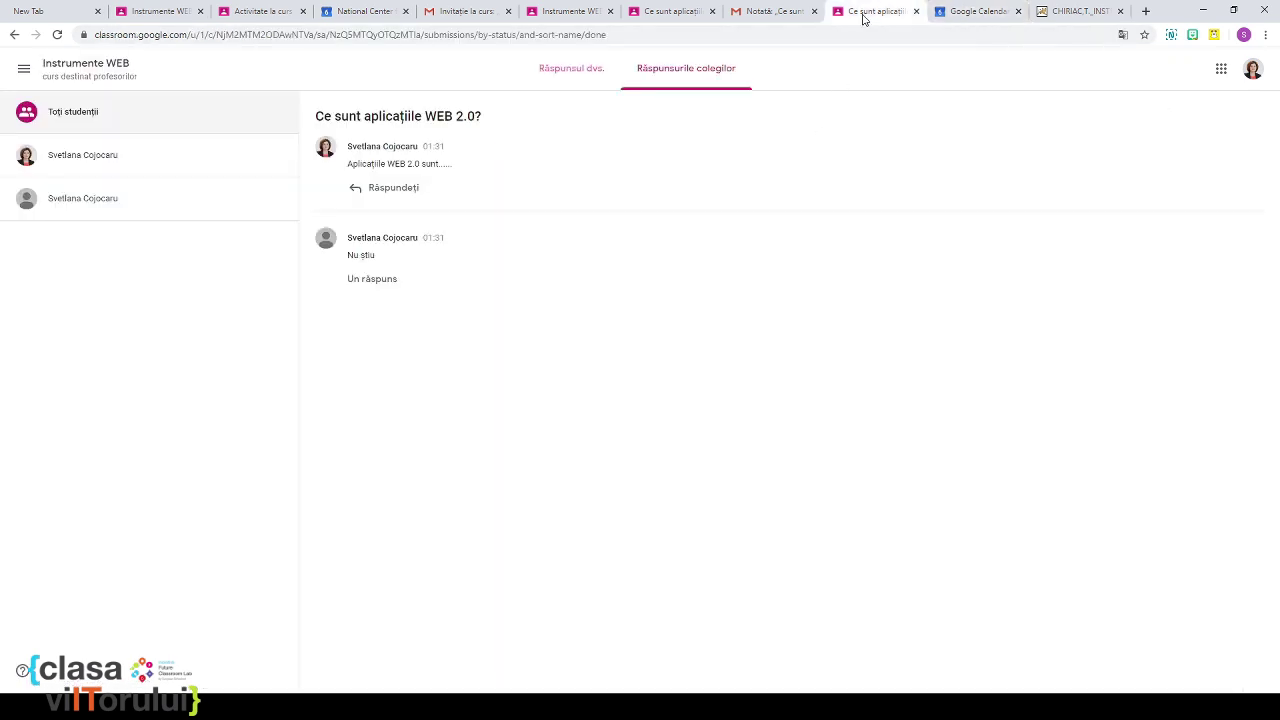
# Step: Cycle through the open browser tabs back to the student's classmates' answers page
pyautogui.click(757, 16)
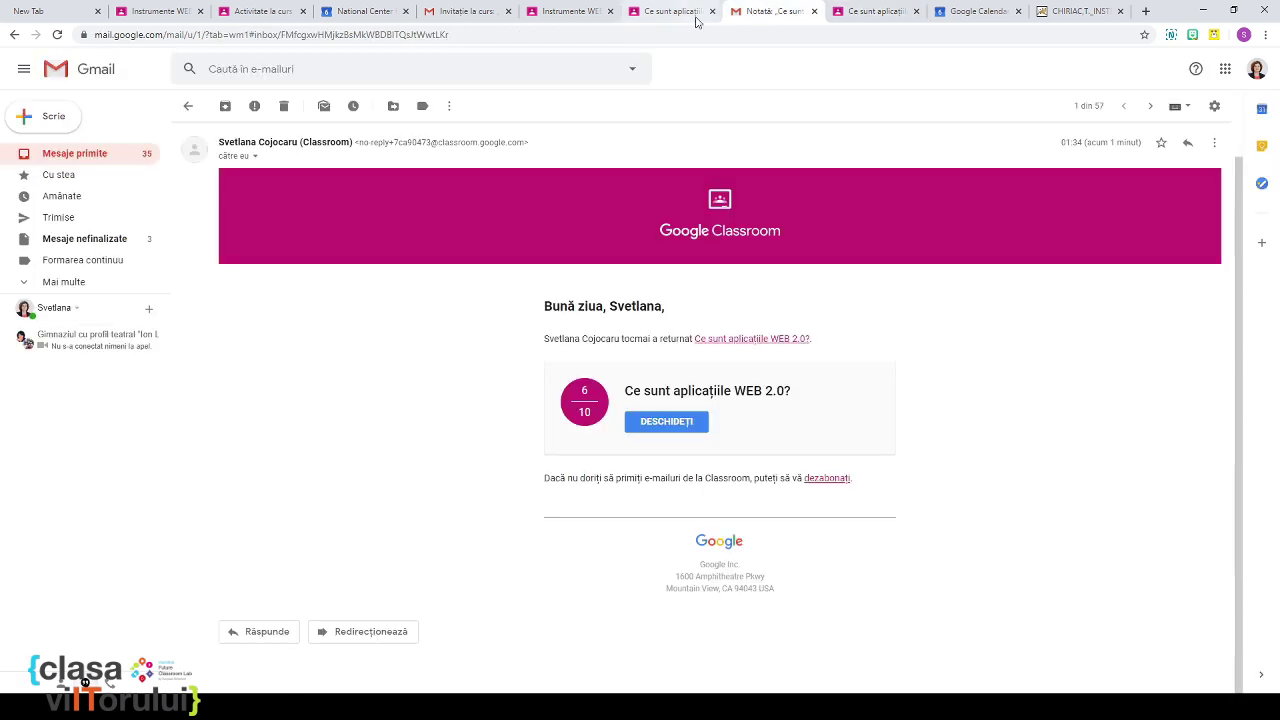
pyautogui.click(687, 16)
pyautogui.click(586, 16)
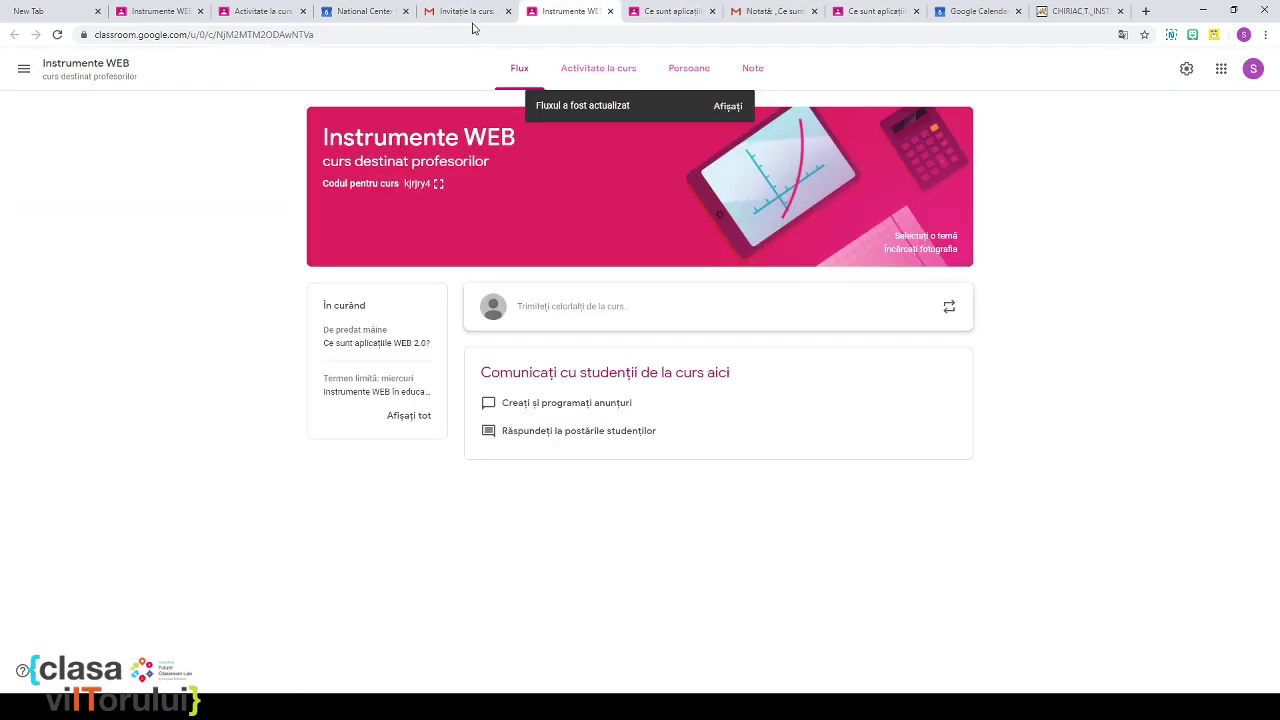
pyautogui.click(470, 20)
pyautogui.click(376, 22)
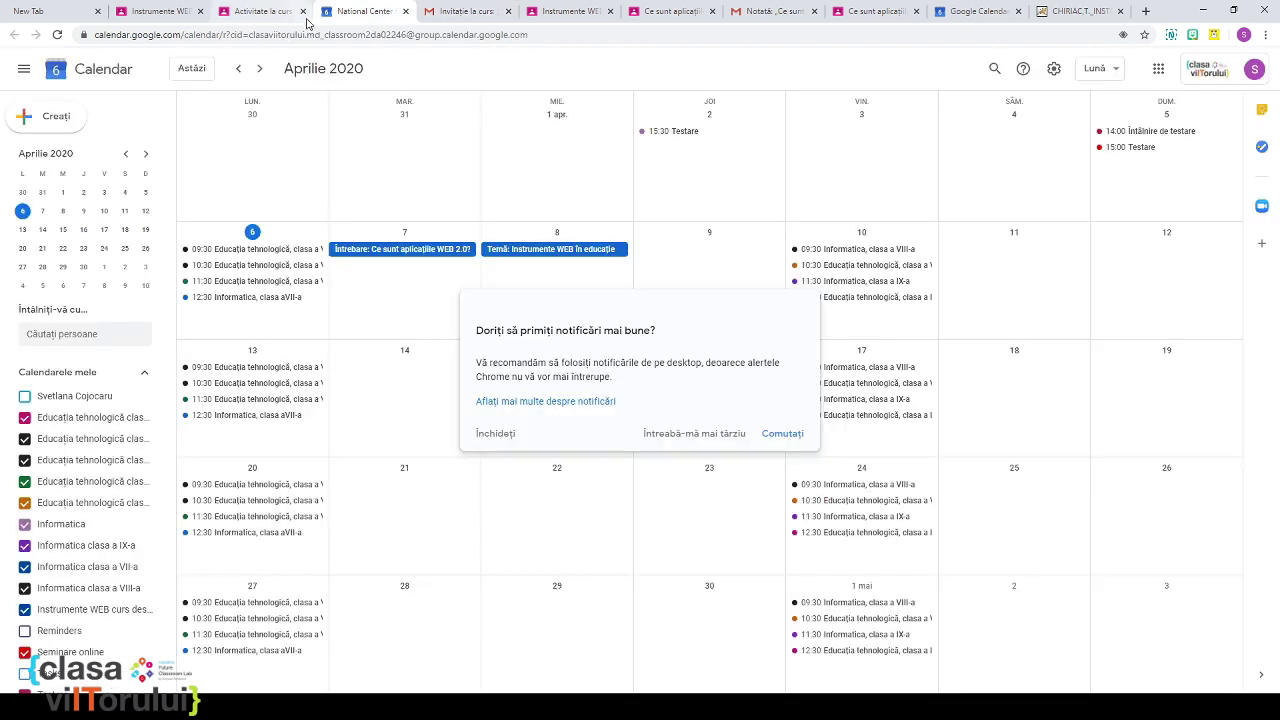
pyautogui.click(282, 20)
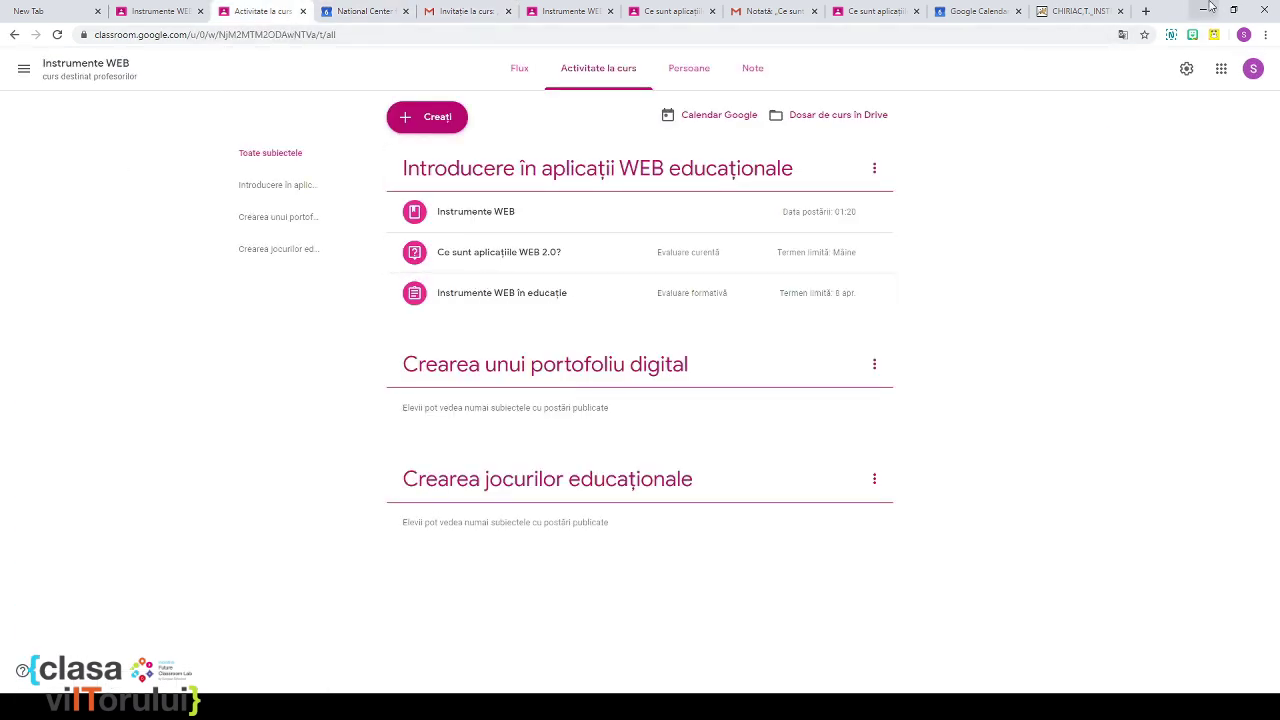
pyautogui.click(868, 14)
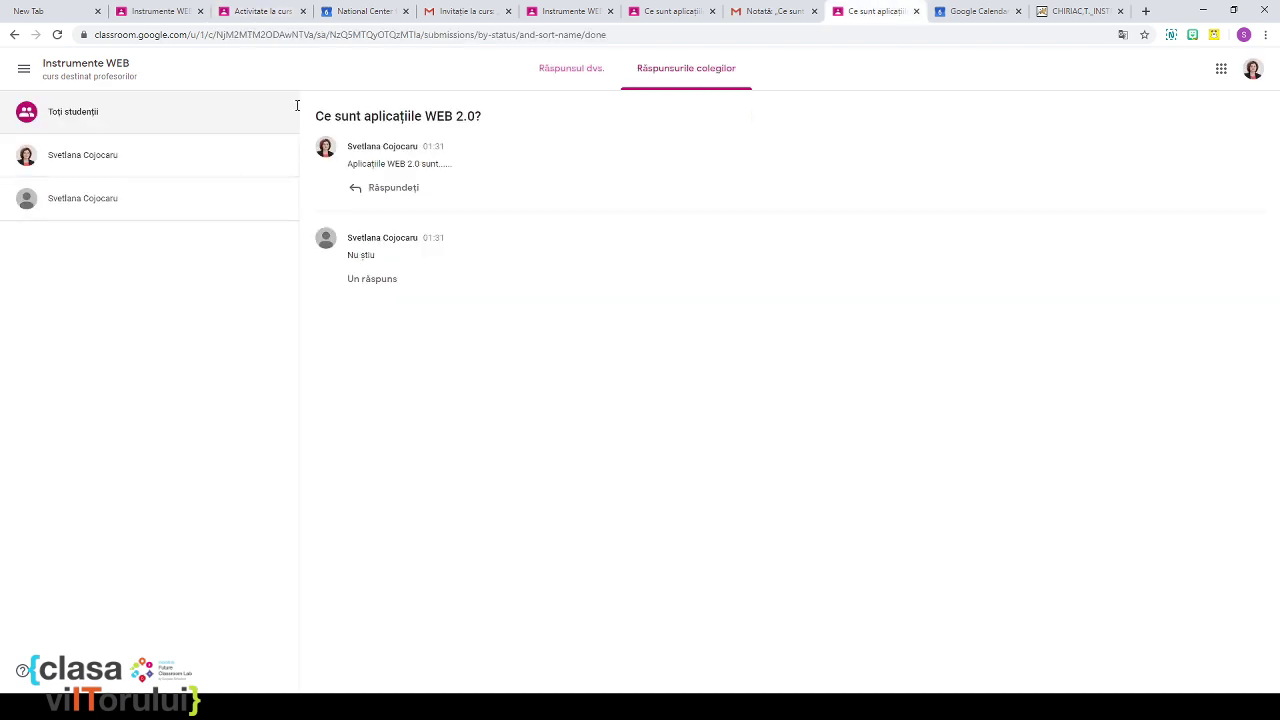
# Step: Open the 'Instrumente WEB în educație' assignment from the student's course stream
pyautogui.click(567, 72)
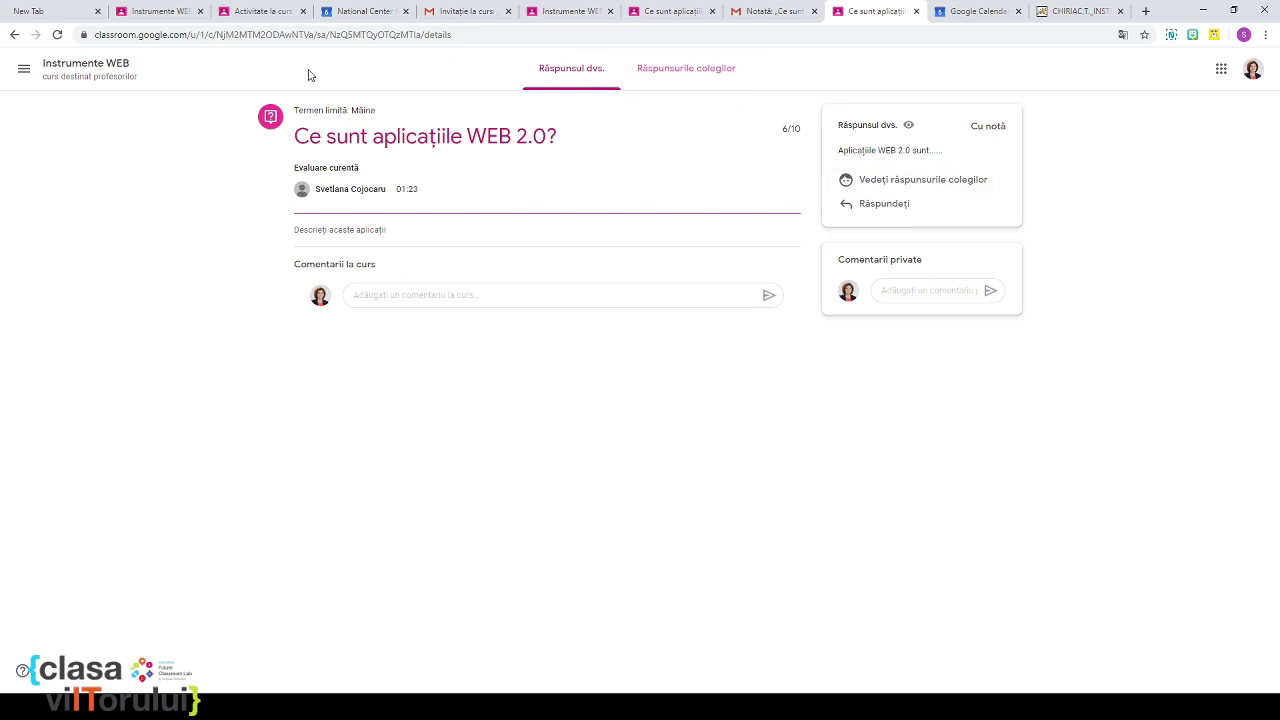
pyautogui.click(103, 77)
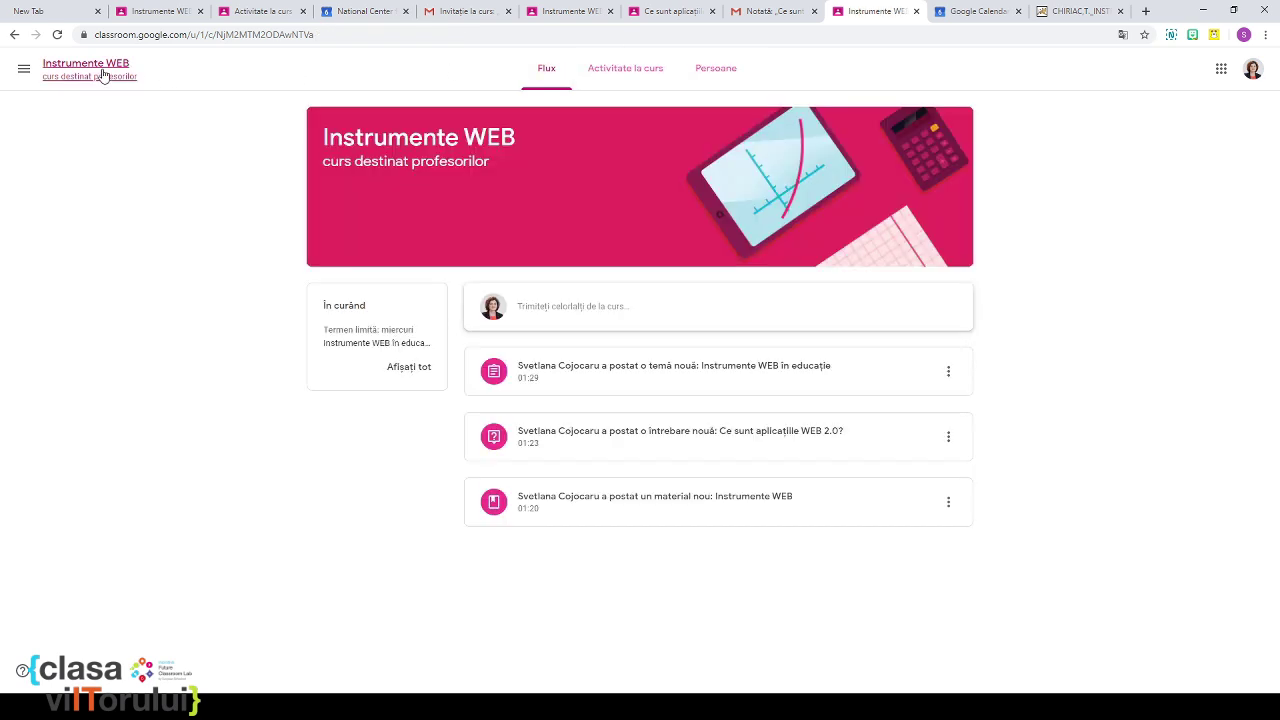
pyautogui.click(398, 345)
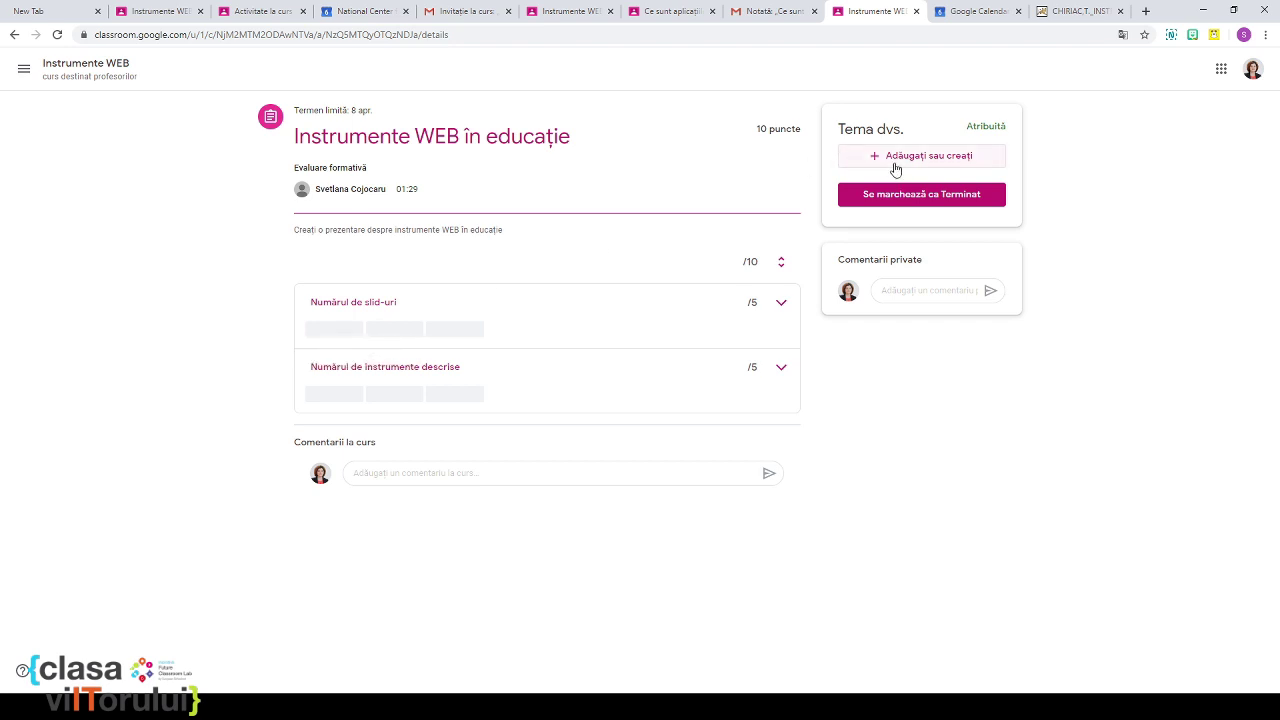
# Step: Create a new Google Slides presentation as the assignment's work and open it
pyautogui.click(897, 164)
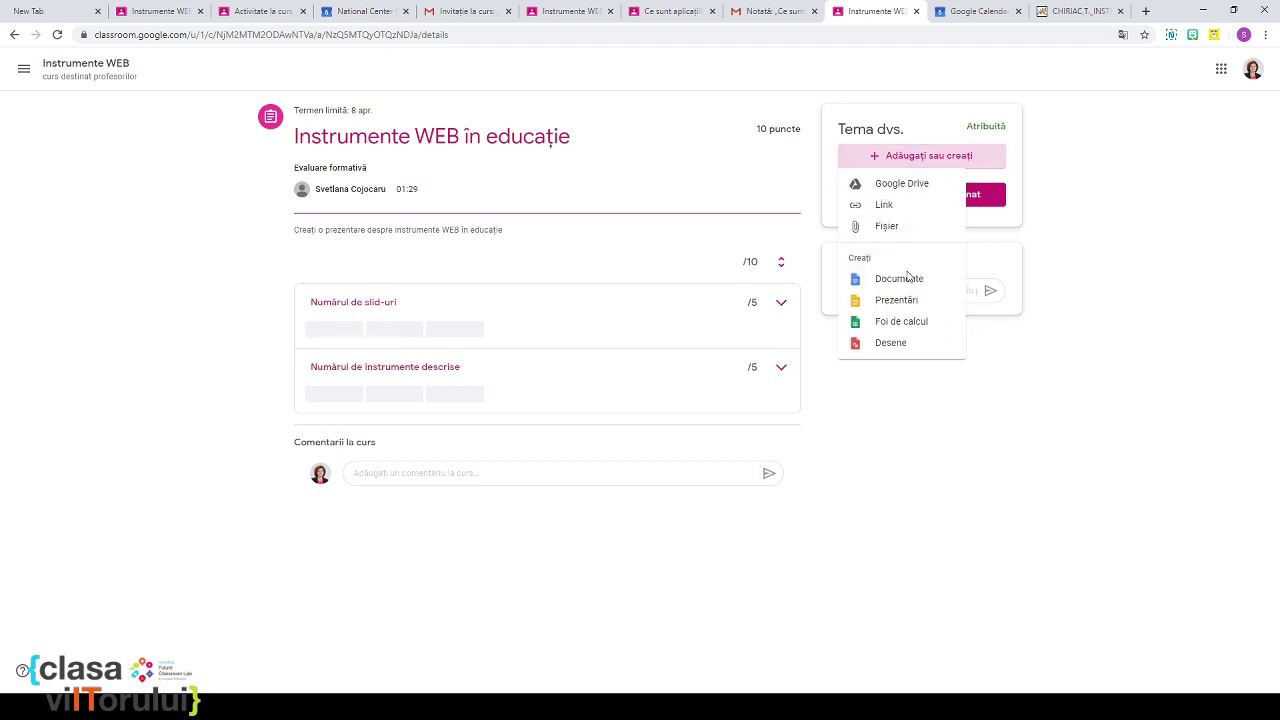
pyautogui.click(907, 302)
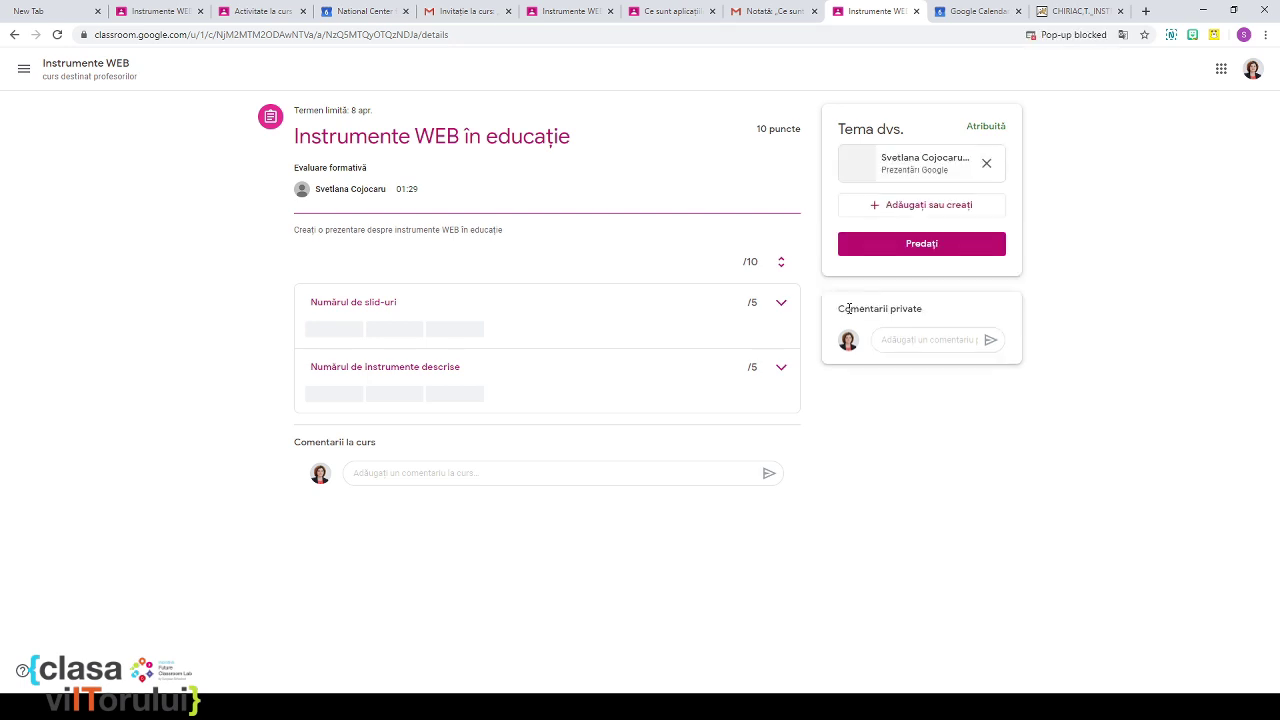
pyautogui.click(903, 171)
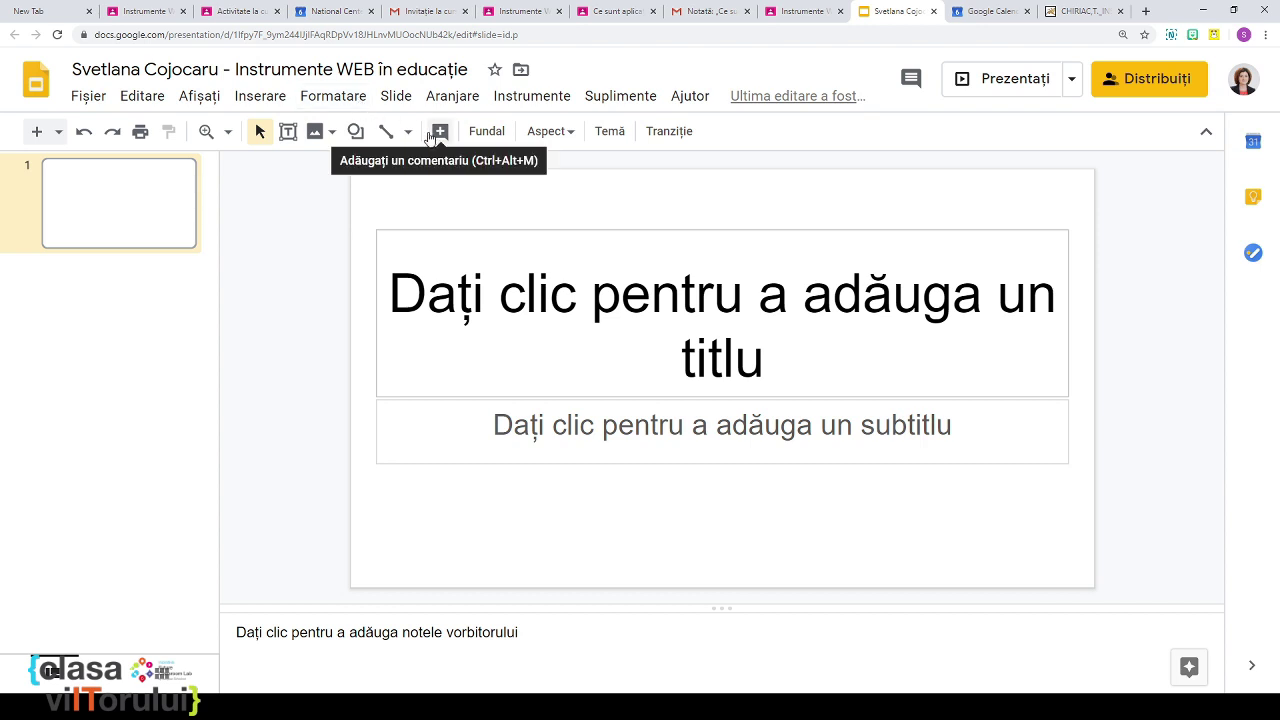
# Step: Title the first slide 'Aplicații WEB în educație', correcting an initial typo
pyautogui.click(588, 334)
pyautogui.write('tewnologii')
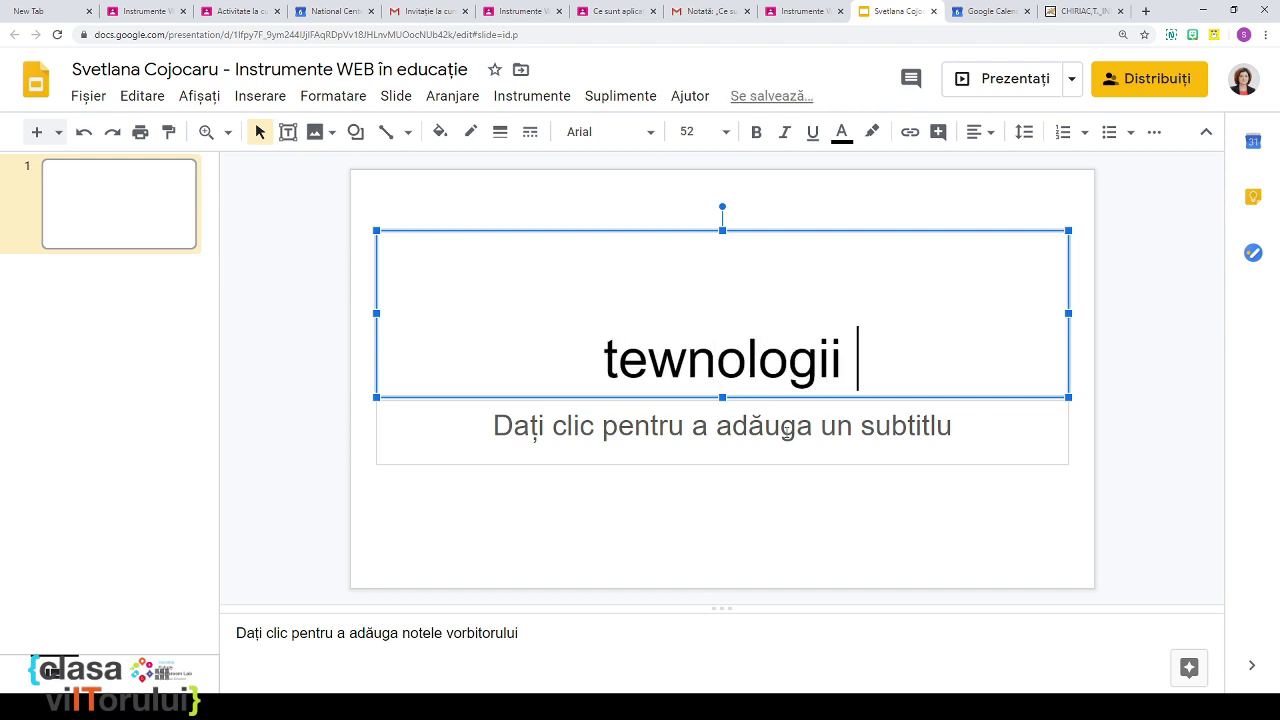
pyautogui.press('BackSpace')
pyautogui.press('BackSpace')
pyautogui.press('BackSpace')
pyautogui.press('BackSpace')
pyautogui.press('BackSpace')
pyautogui.press('BackSpace')
pyautogui.press('BackSpace')
pyautogui.press('BackSpace')
pyautogui.press('BackSpace')
pyautogui.press('BackSpace')
pyautogui.press('BackSpace')
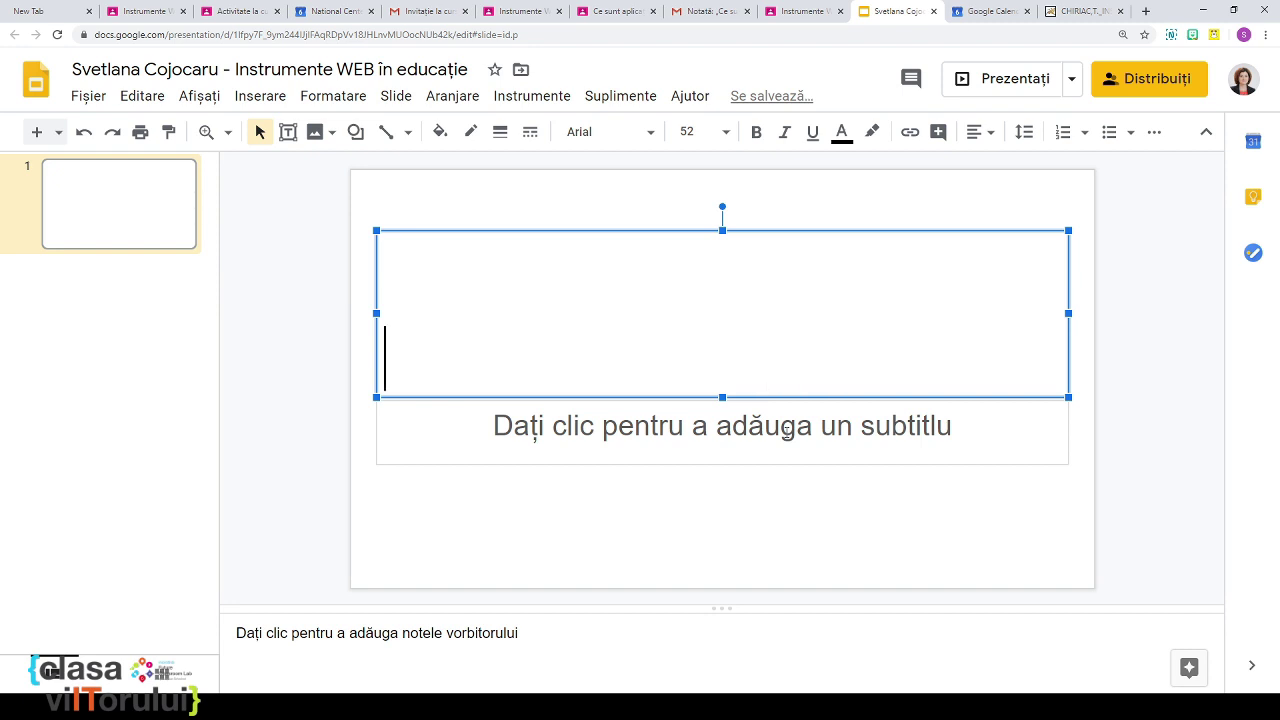
pyautogui.write('Apl')
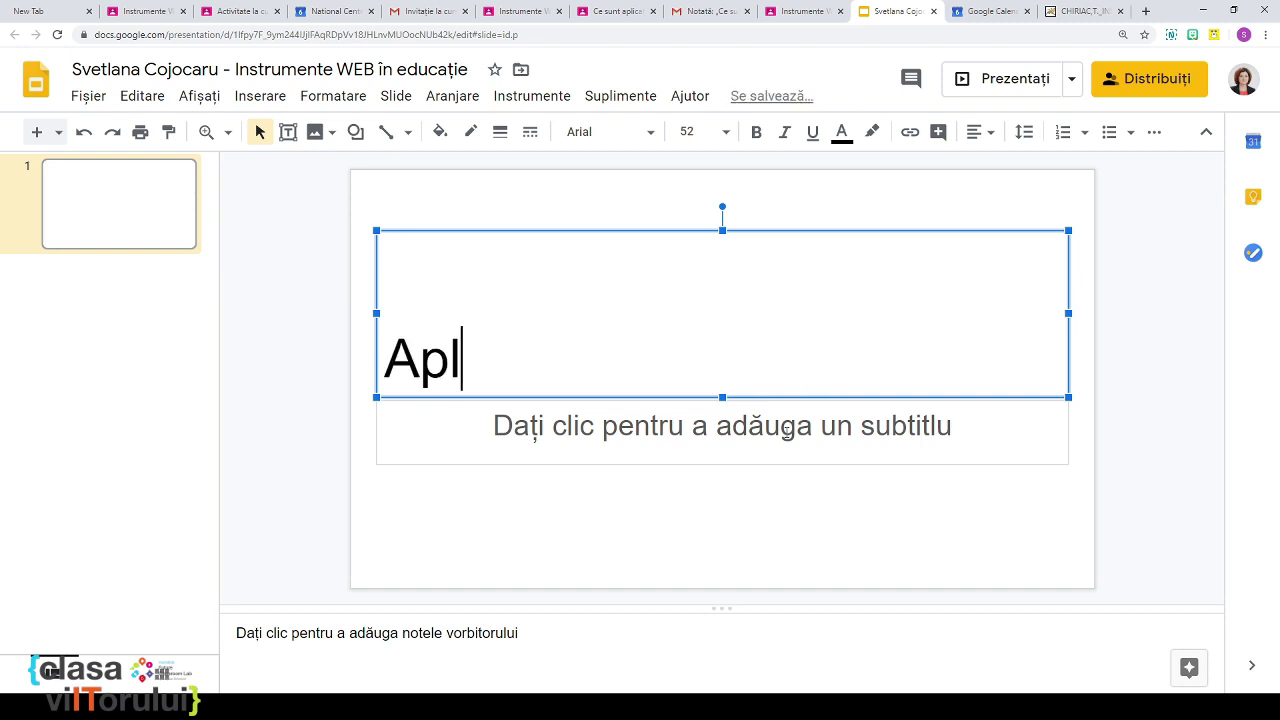
pyautogui.write('icații')
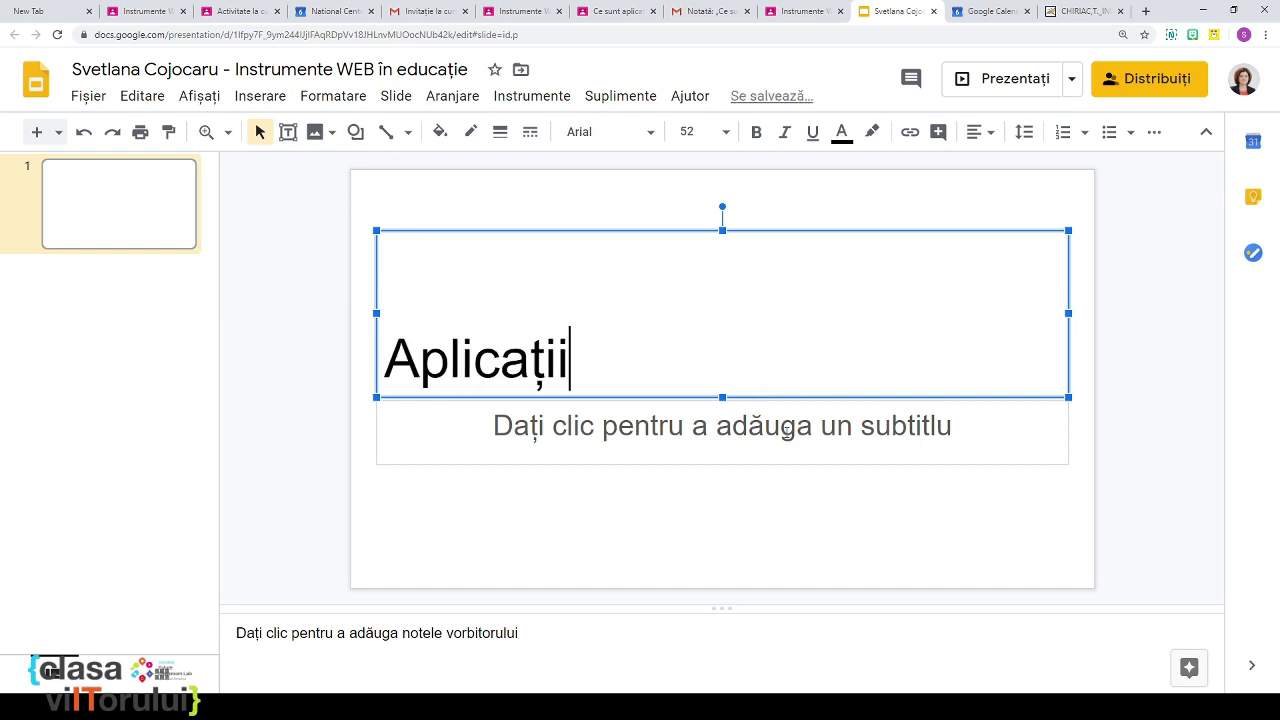
pyautogui.write(' WEB ')
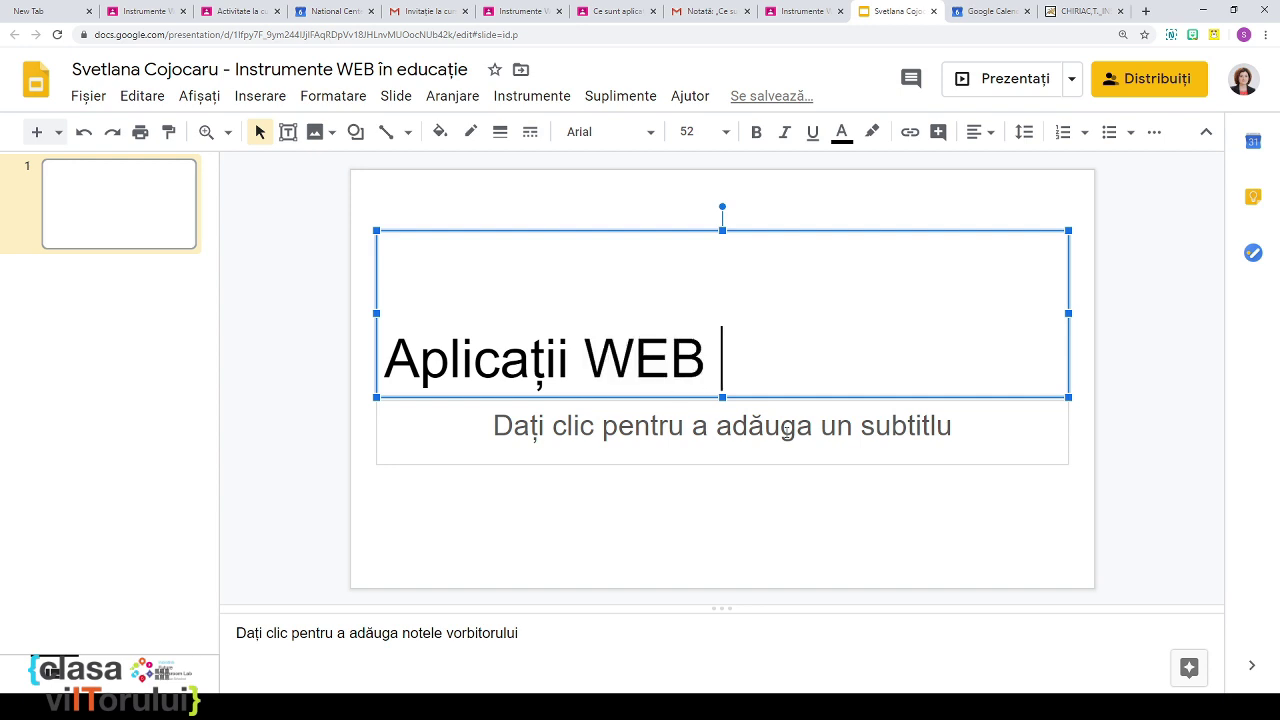
pyautogui.write('în edu')
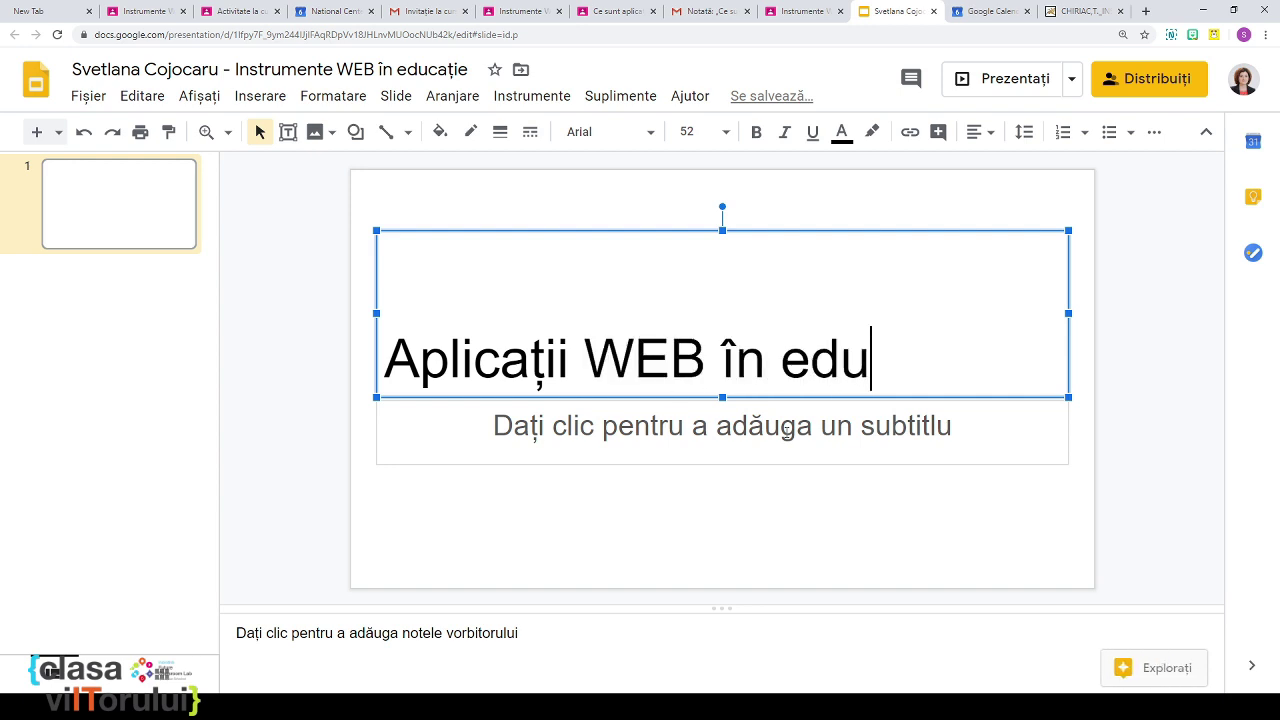
pyautogui.write('cație')
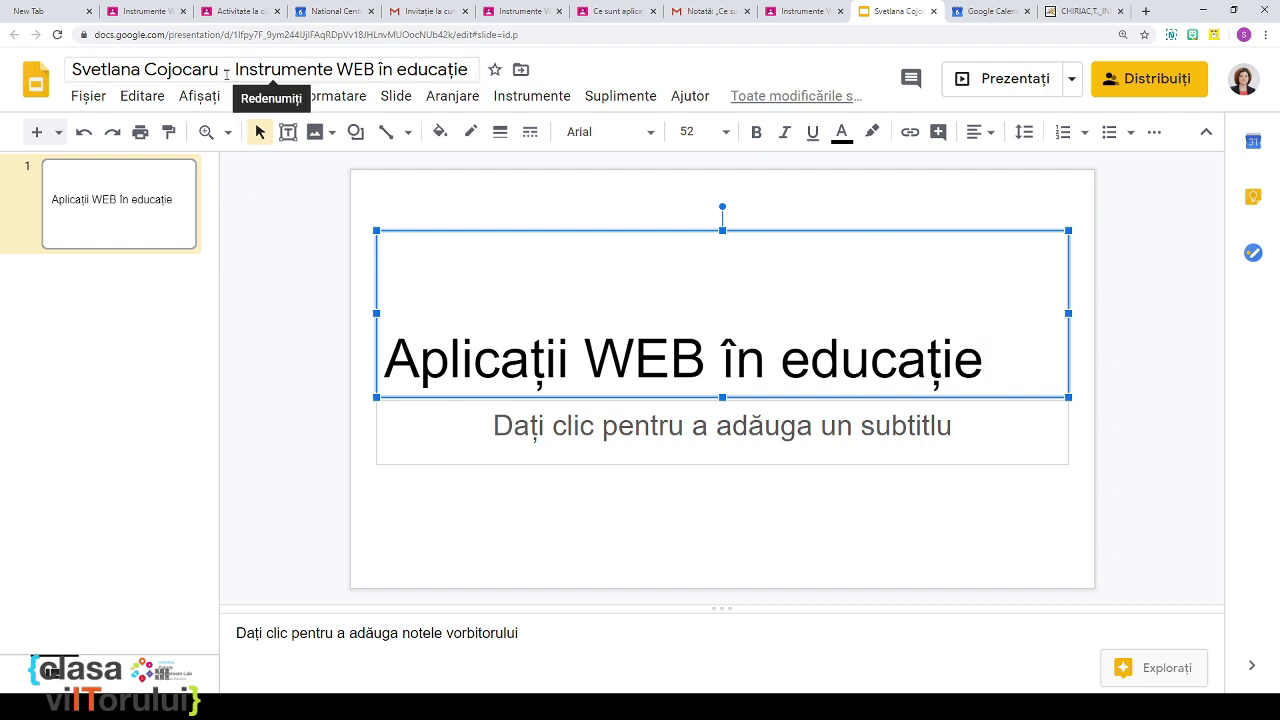
# Step: Check the presentation's advanced sharing access, then close Slides to return to Classroom
pyautogui.click(1155, 88)
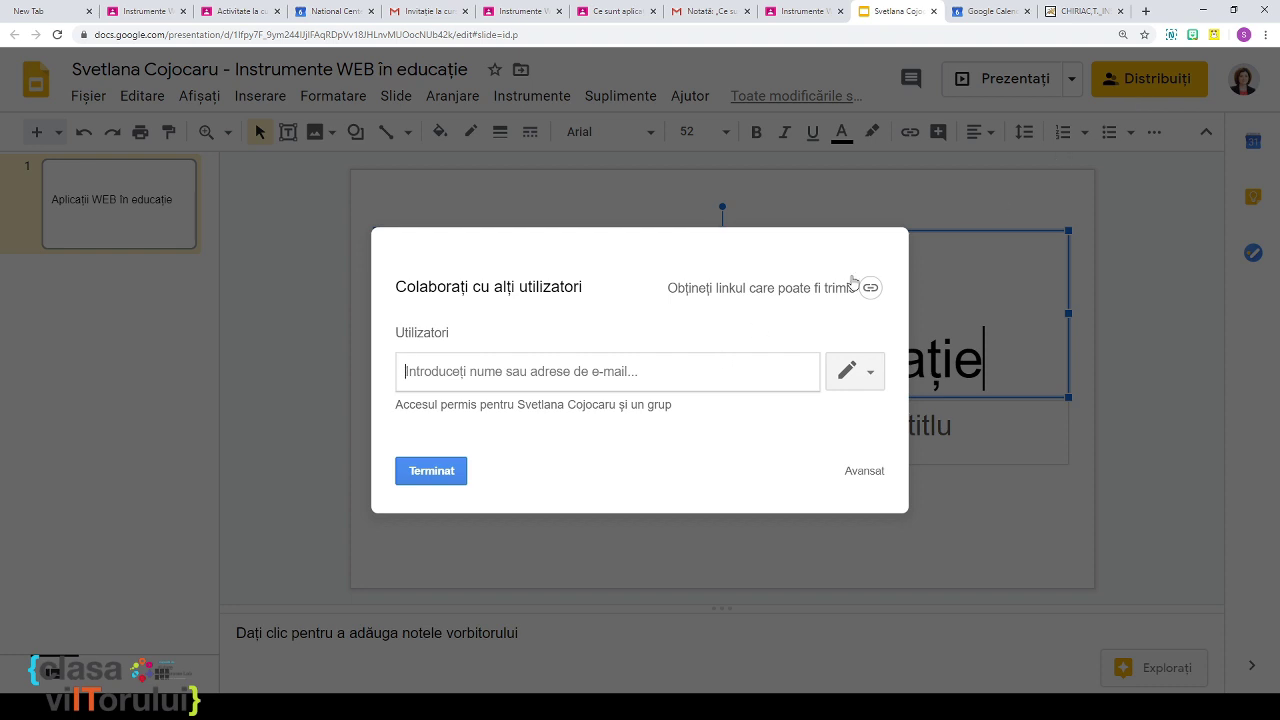
pyautogui.click(870, 472)
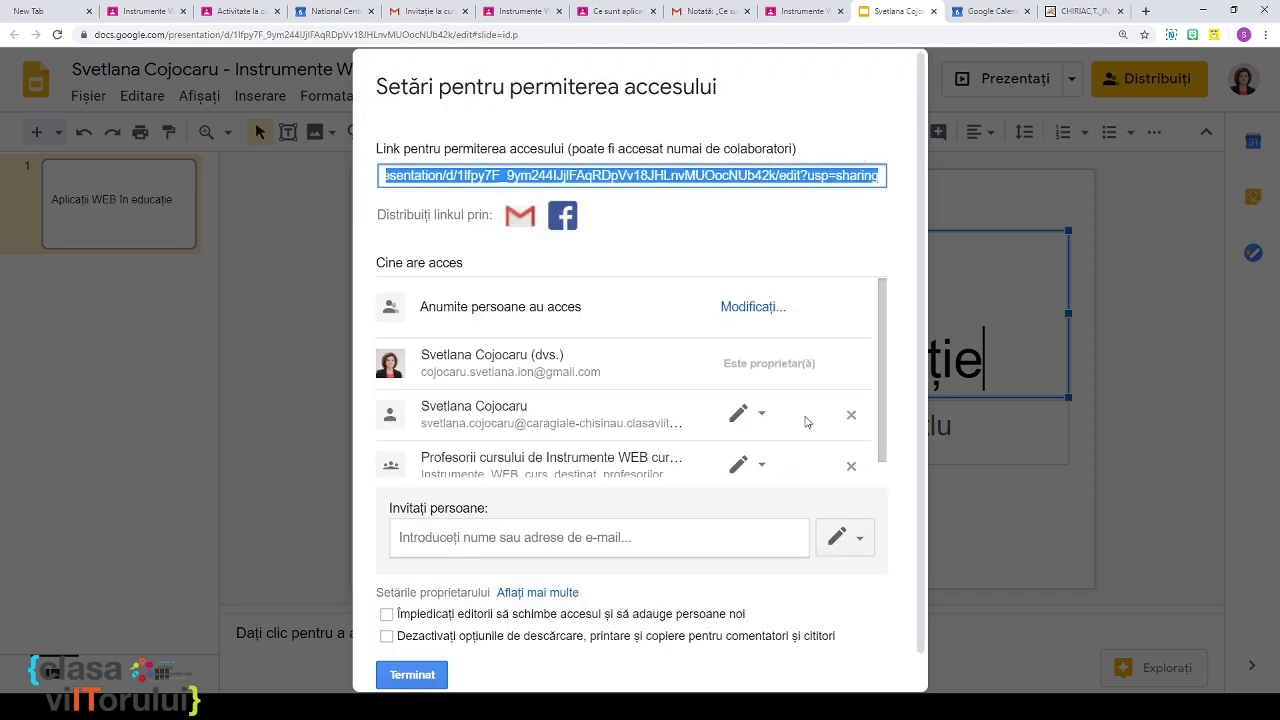
pyautogui.click(425, 675)
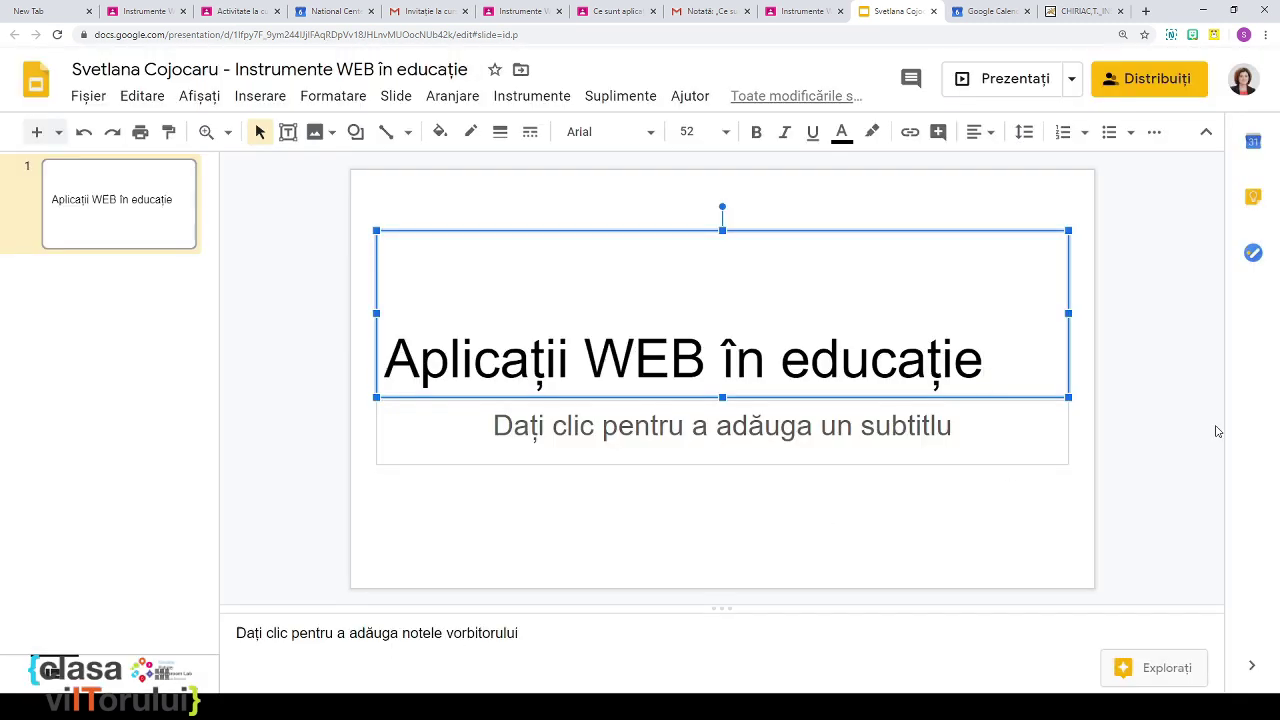
pyautogui.click(1180, 412)
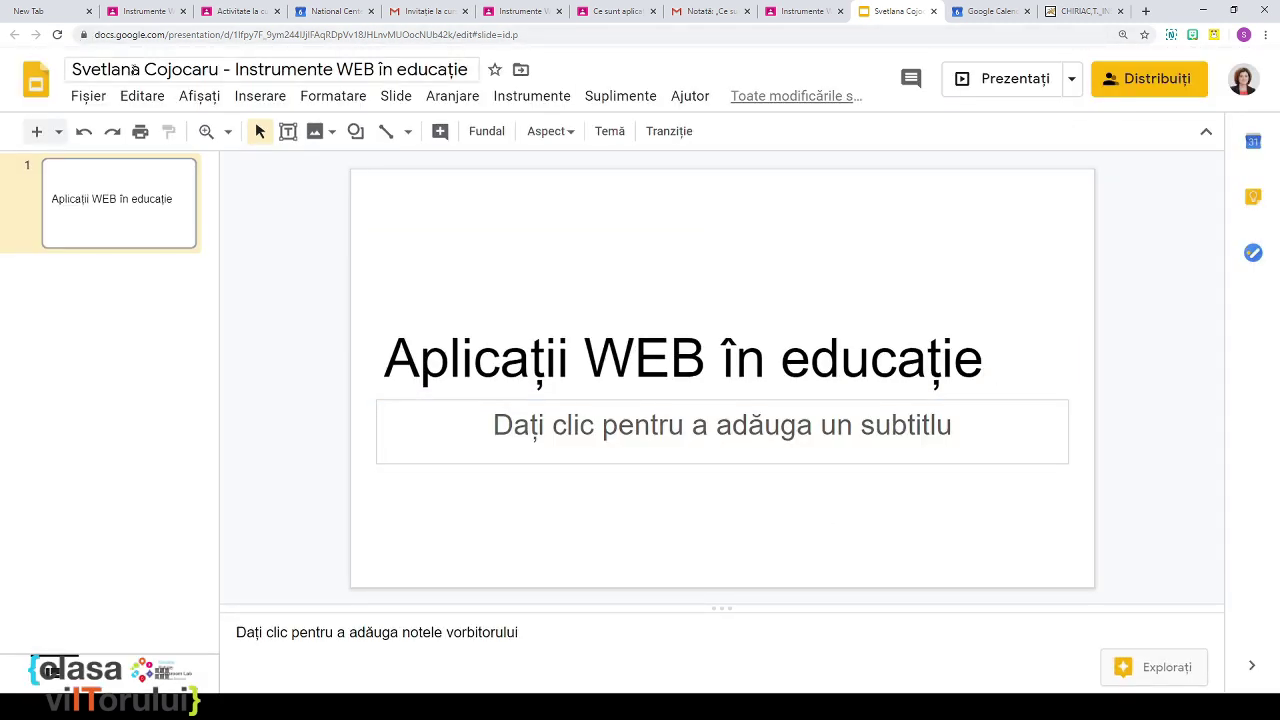
pyautogui.click(933, 11)
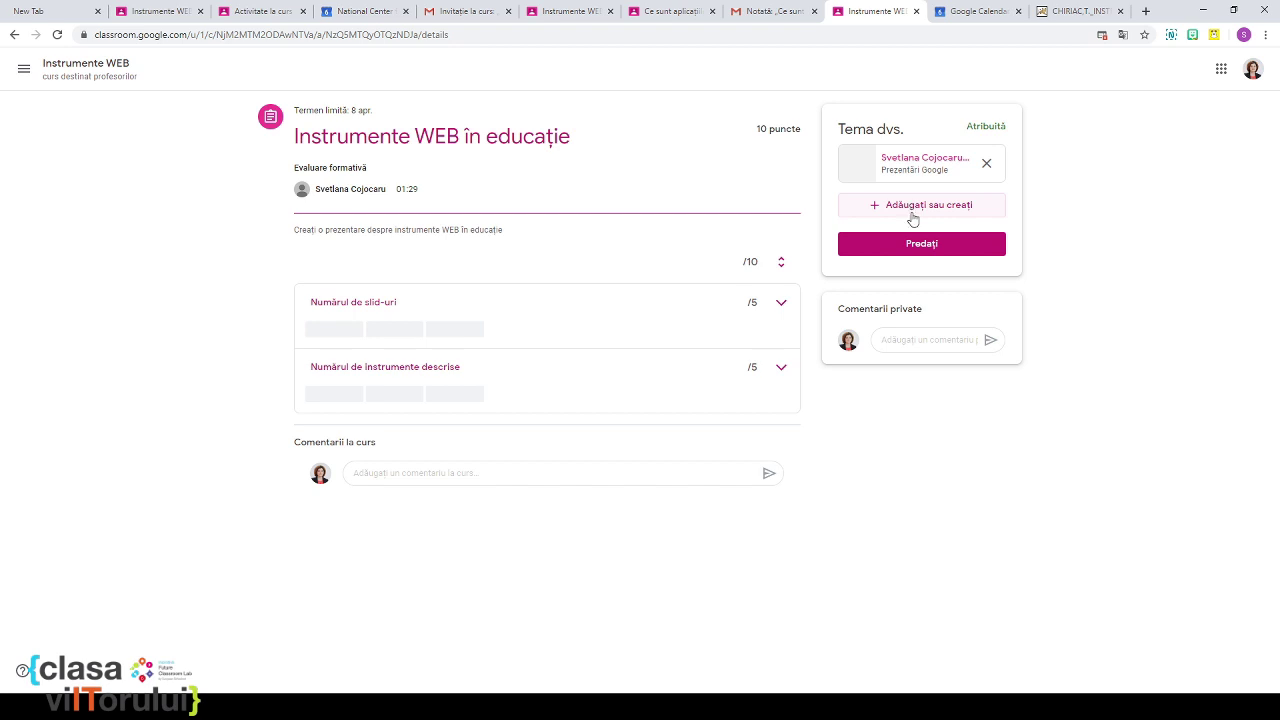
# Step: Turn in the homework with the attached presentation and confirm the hand-in
pyautogui.click(920, 245)
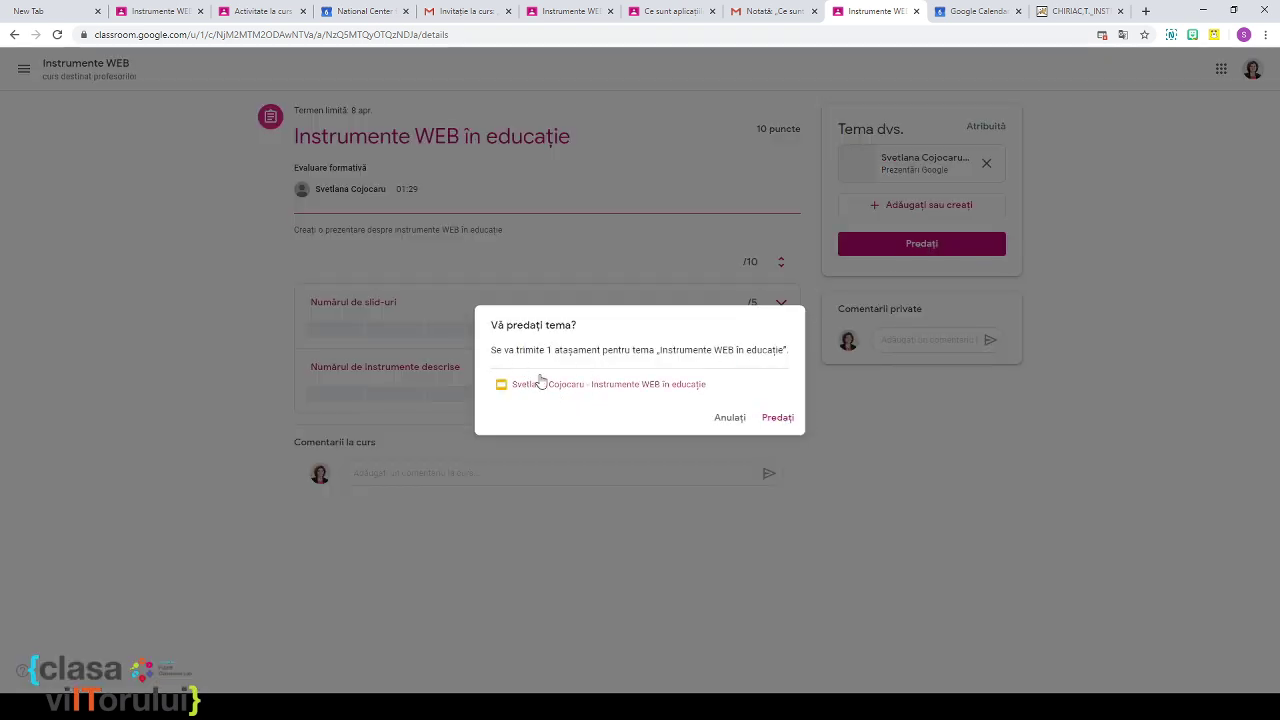
pyautogui.click(770, 424)
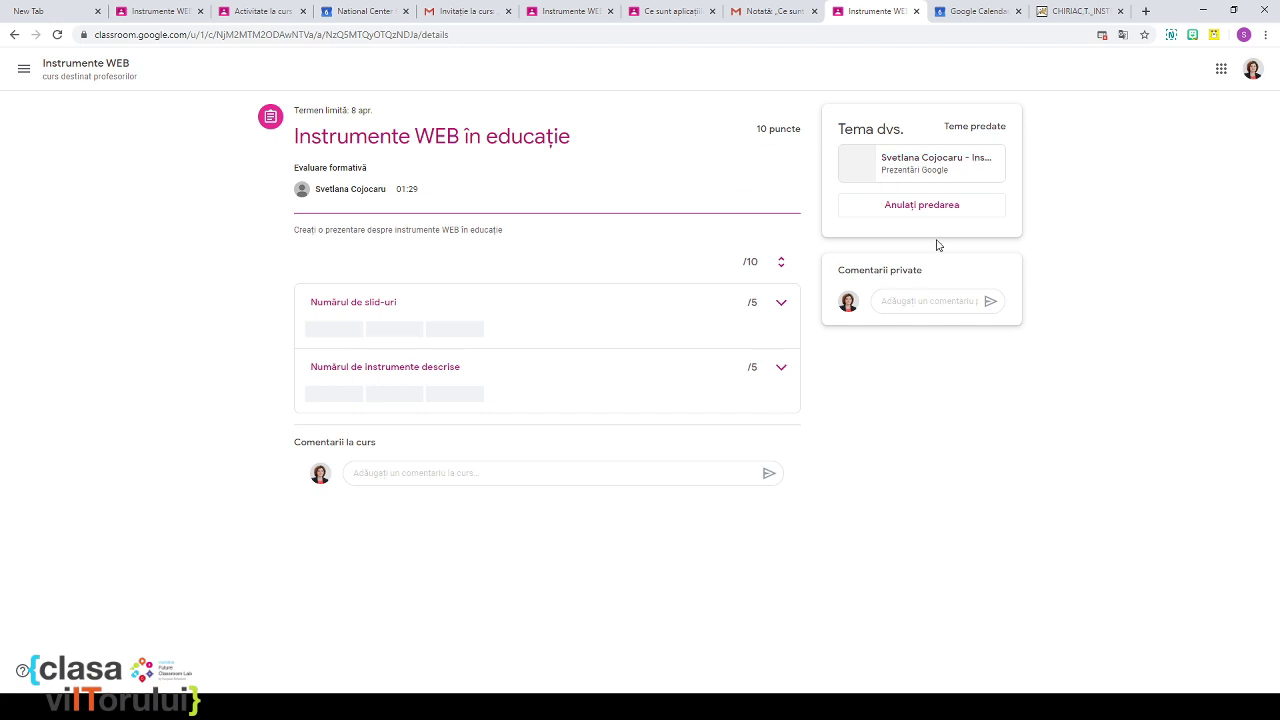
pyautogui.click(250, 16)
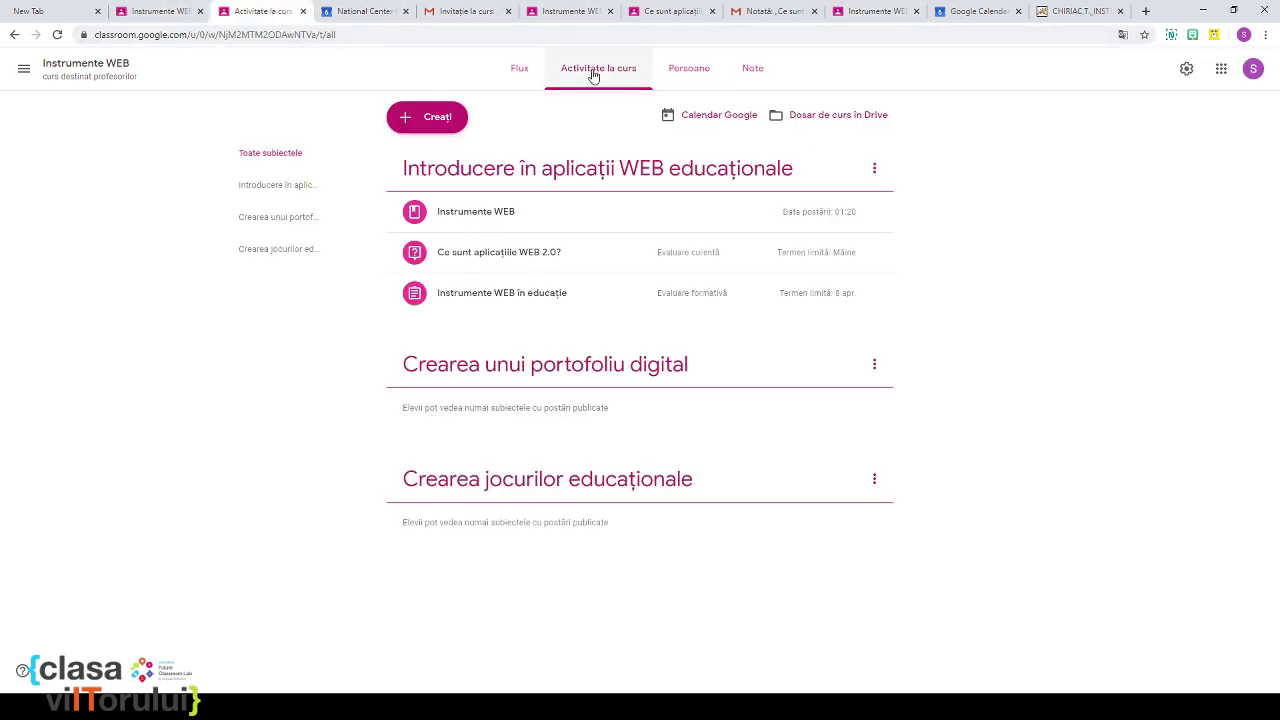
# Step: Grade the student's presentation 1/5 for slides and 3/5 for tools (4/10), then return it
pyautogui.click(751, 76)
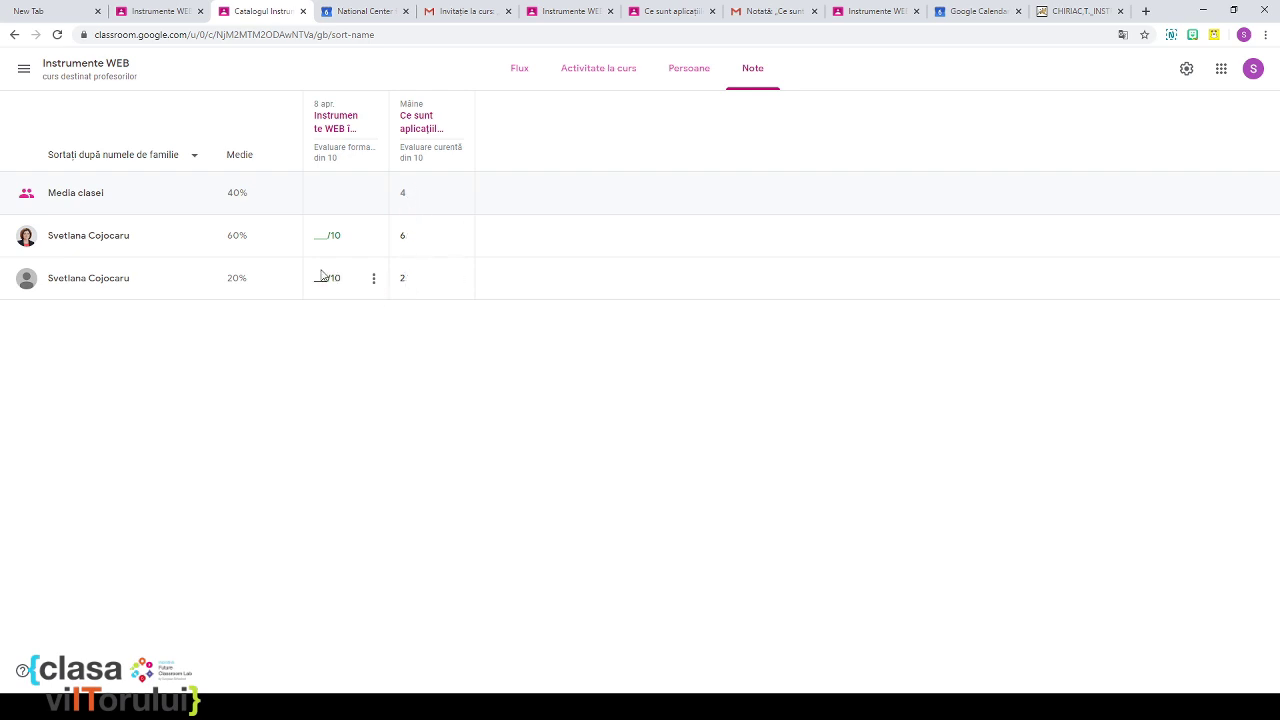
pyautogui.click(338, 122)
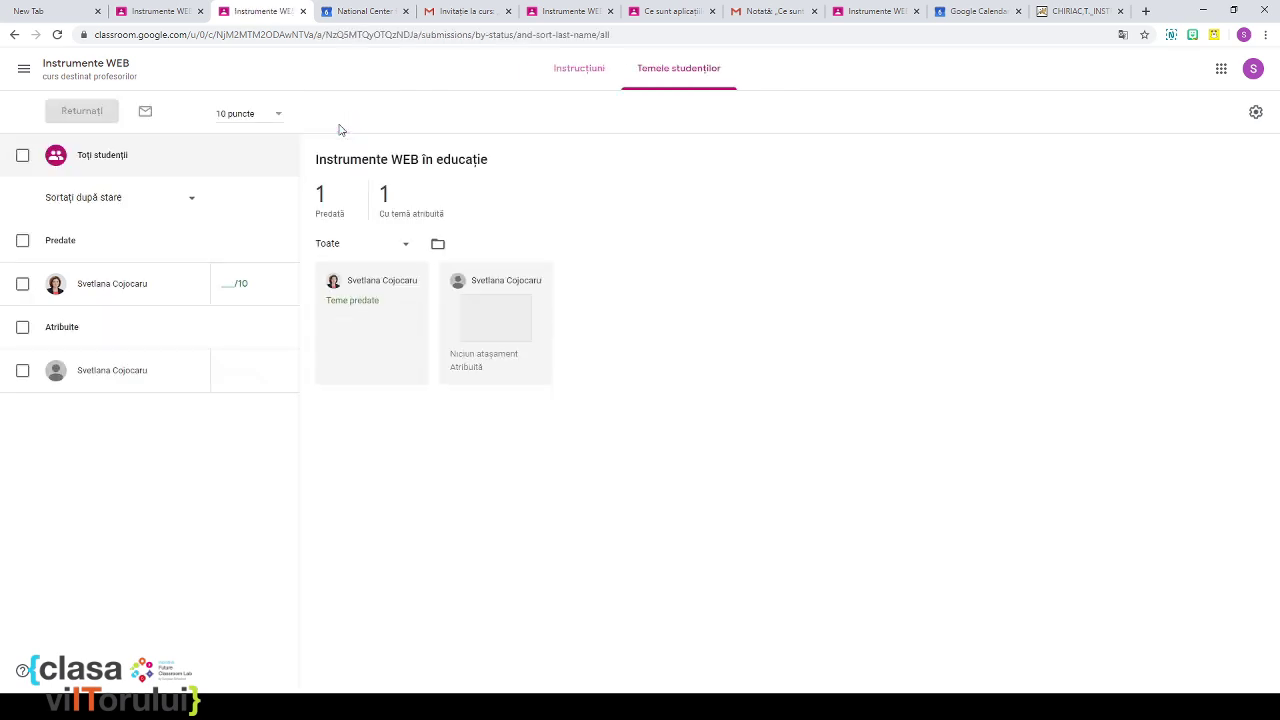
pyautogui.click(136, 289)
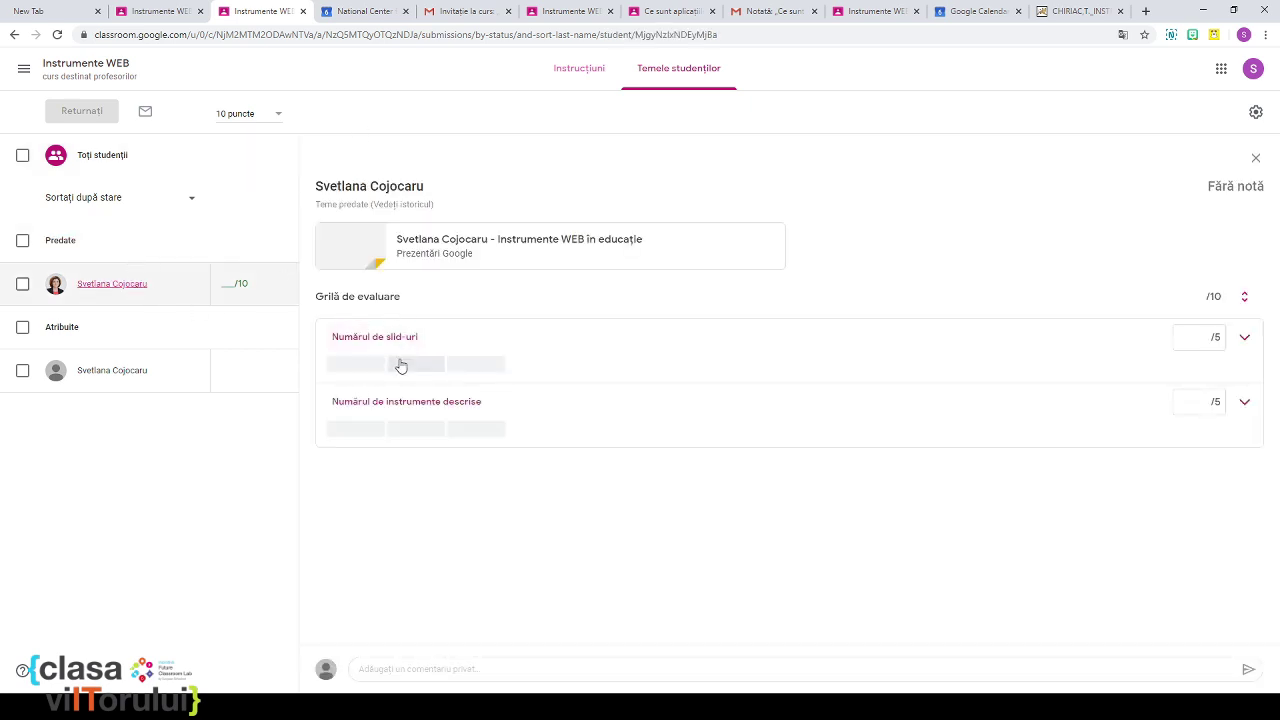
pyautogui.click(476, 366)
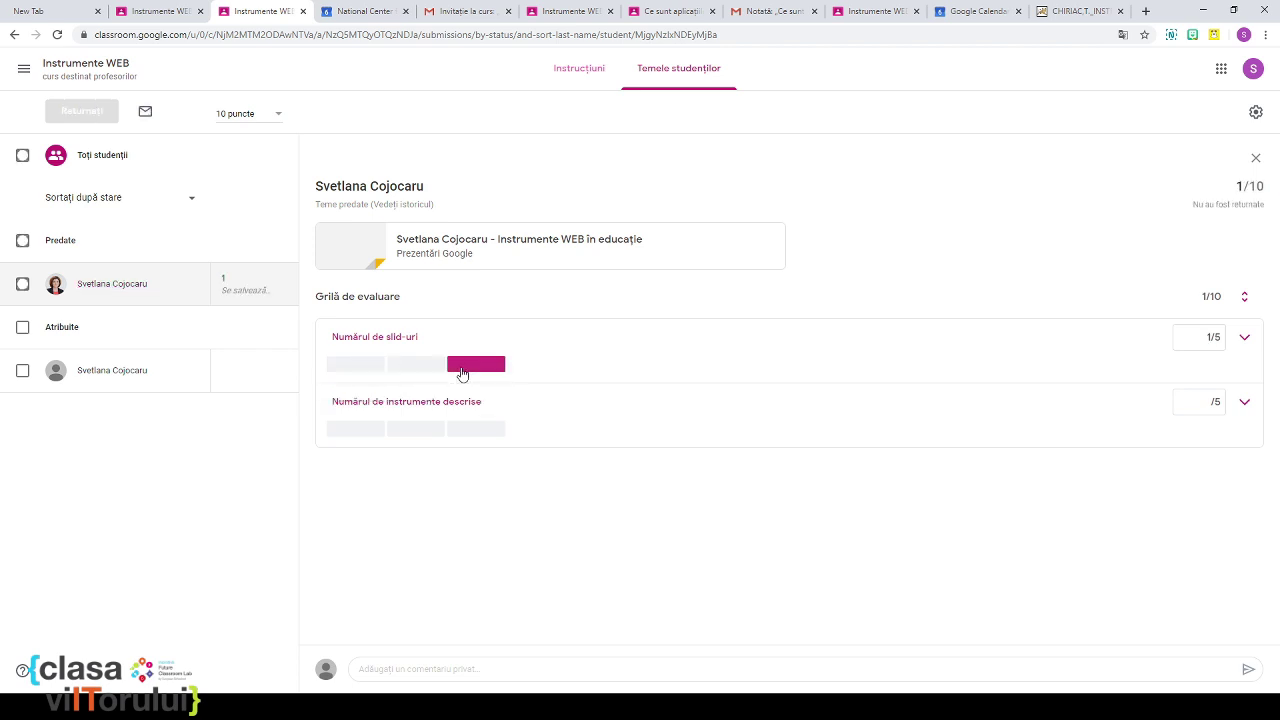
pyautogui.click(411, 434)
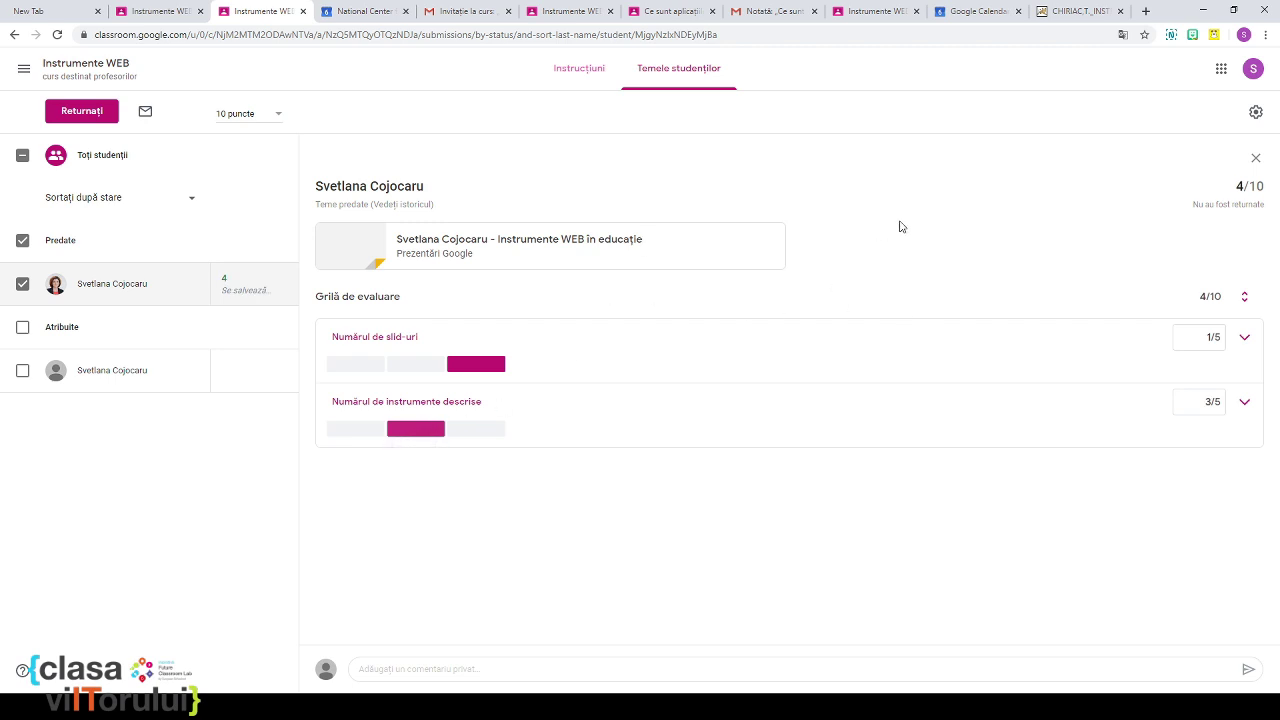
pyautogui.click(90, 113)
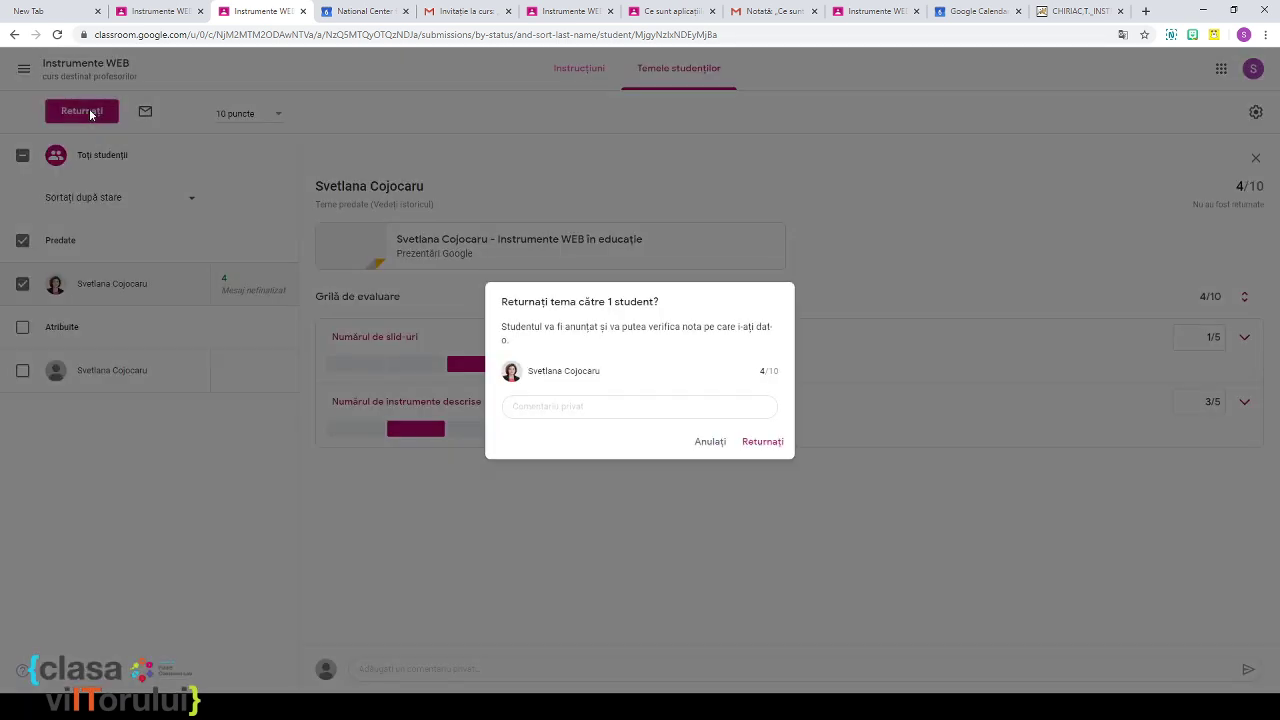
pyautogui.click(762, 443)
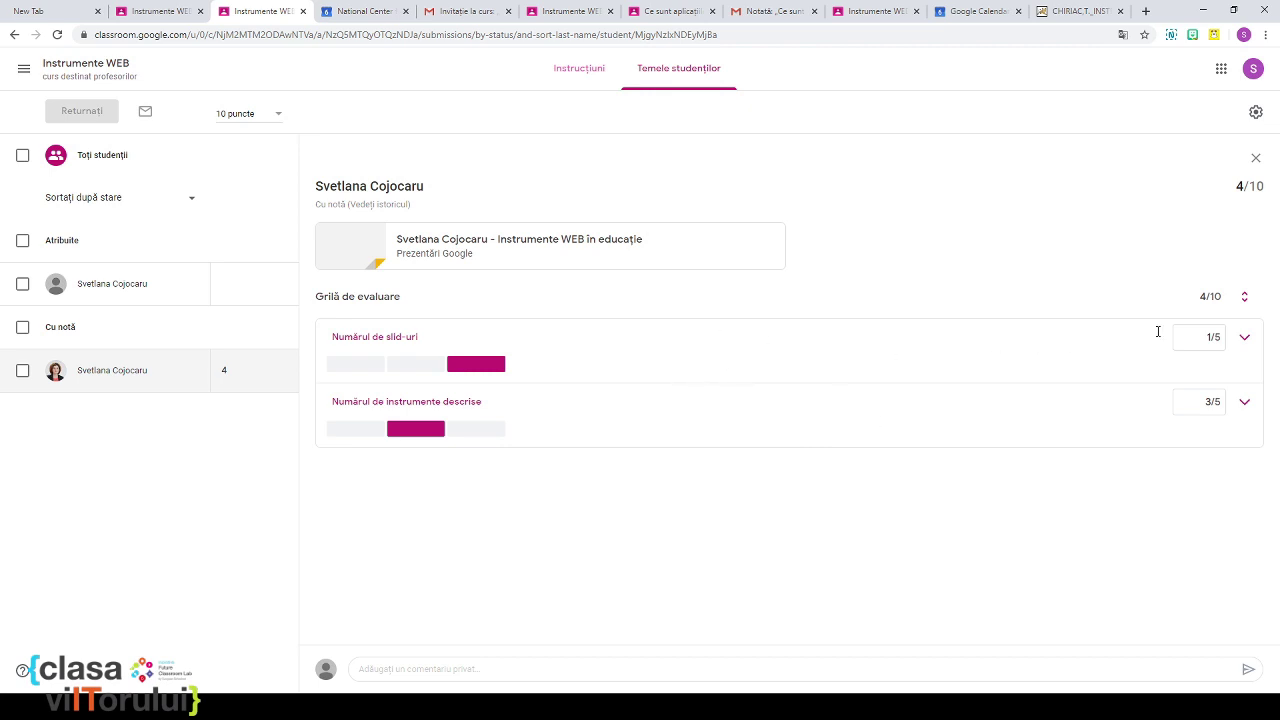
# Step: Review the gradebook showing the grade of 4 and open the other student's homework grade
pyautogui.click(58, 68)
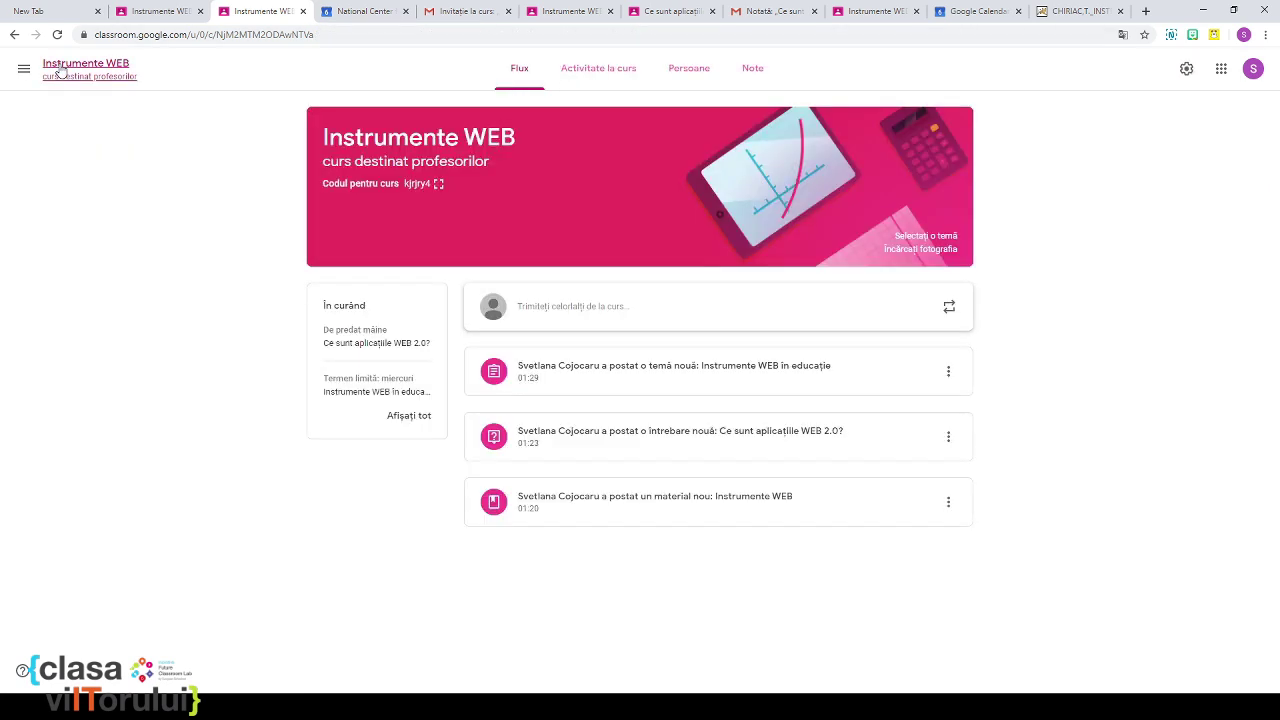
pyautogui.click(754, 78)
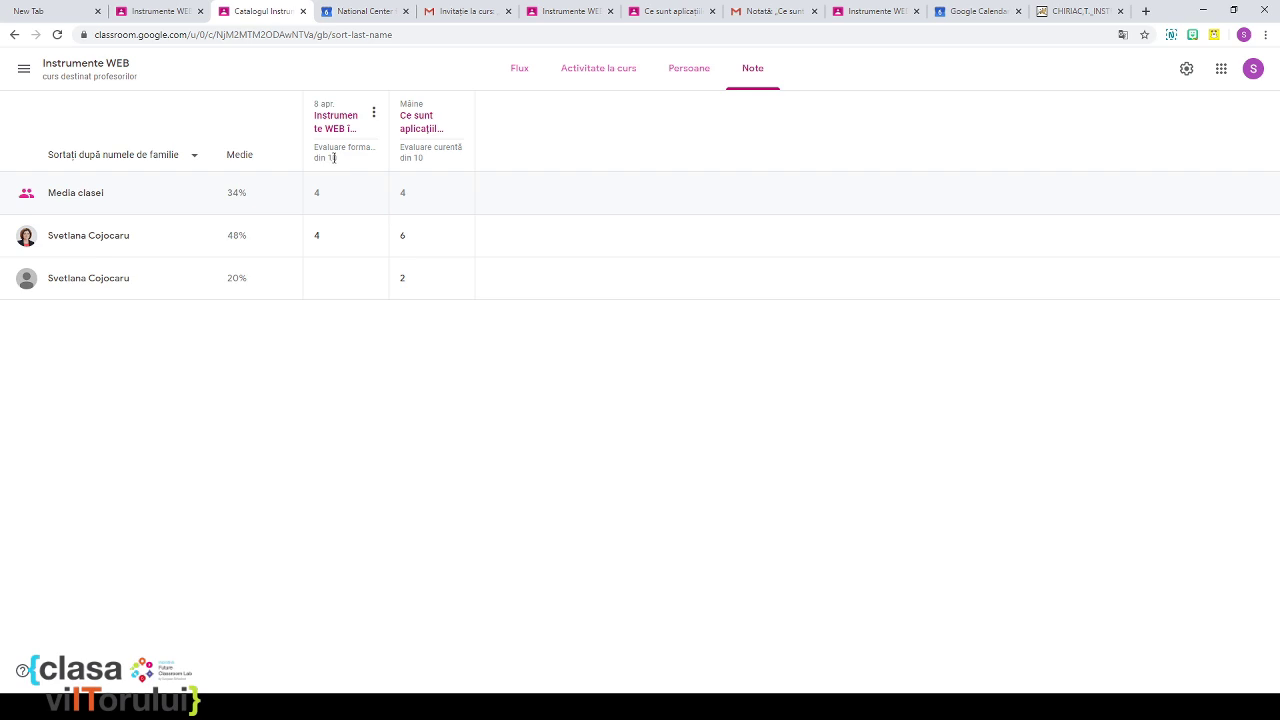
pyautogui.moveTo(320, 214); pyautogui.dragTo(323, 254)
pyautogui.click(334, 280)
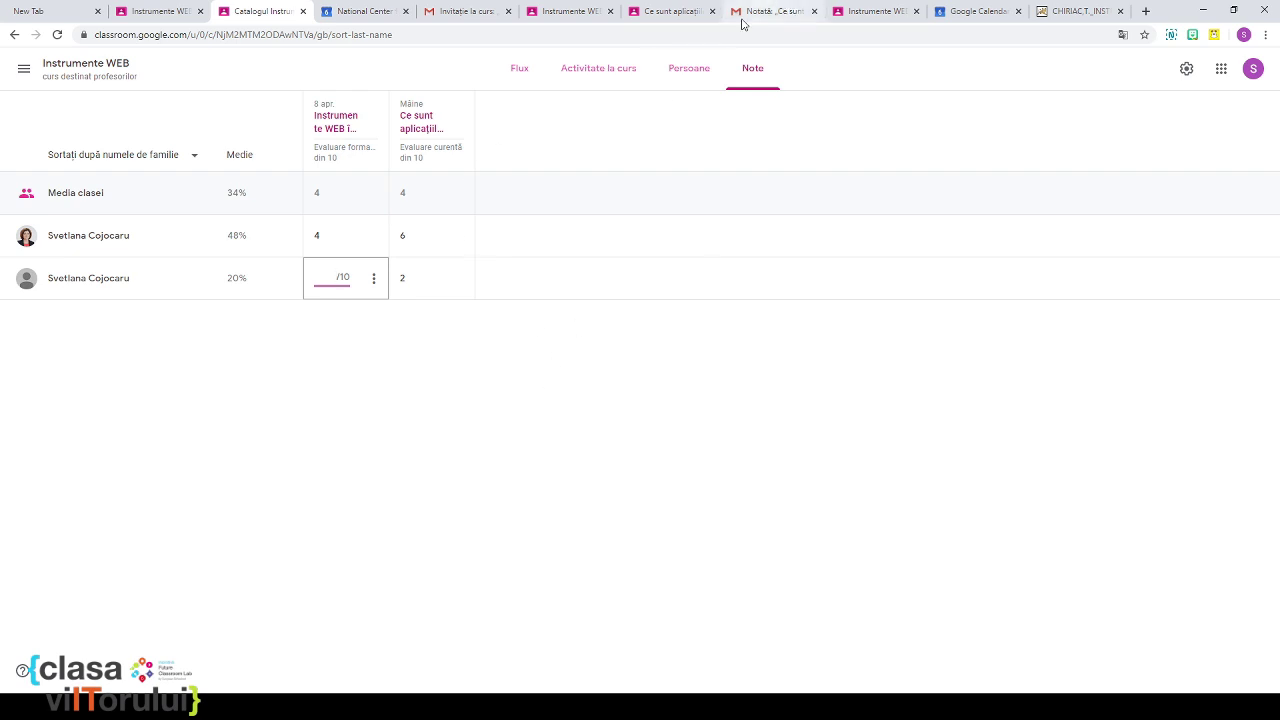
# Step: Browse People and Classwork, then start a new announcement on the course stream
pyautogui.click(688, 81)
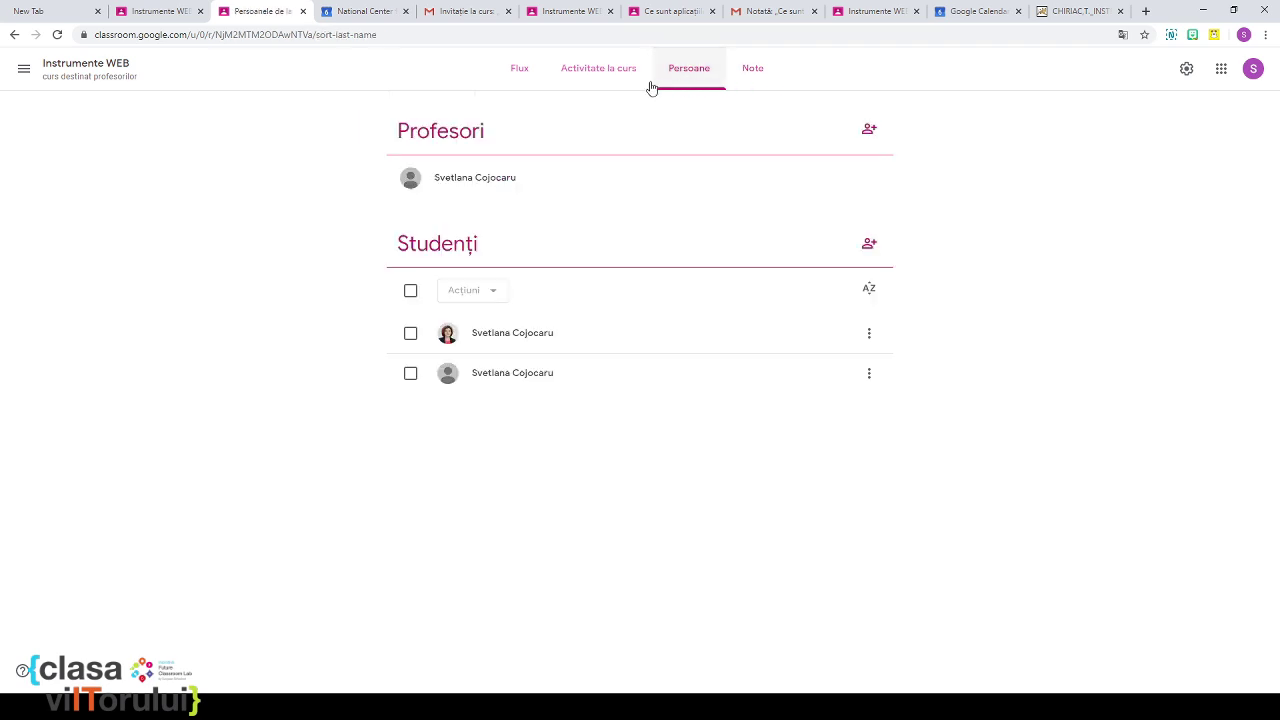
pyautogui.click(611, 72)
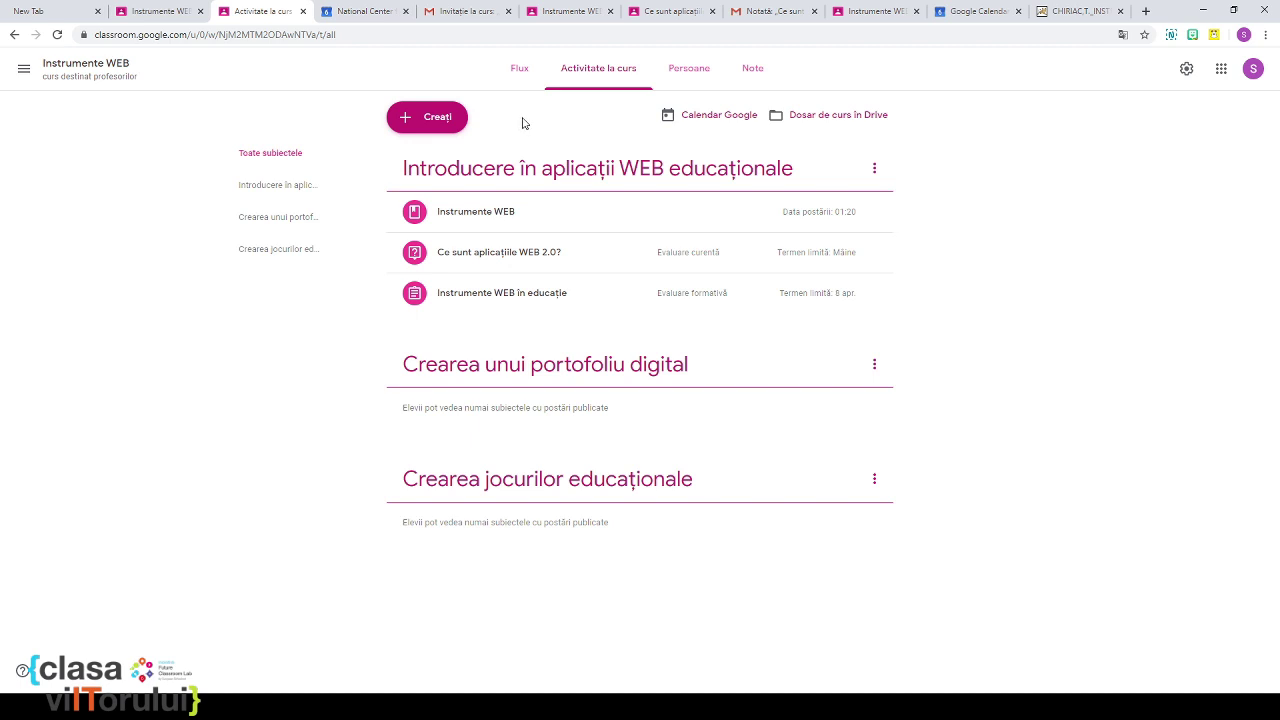
pyautogui.click(521, 72)
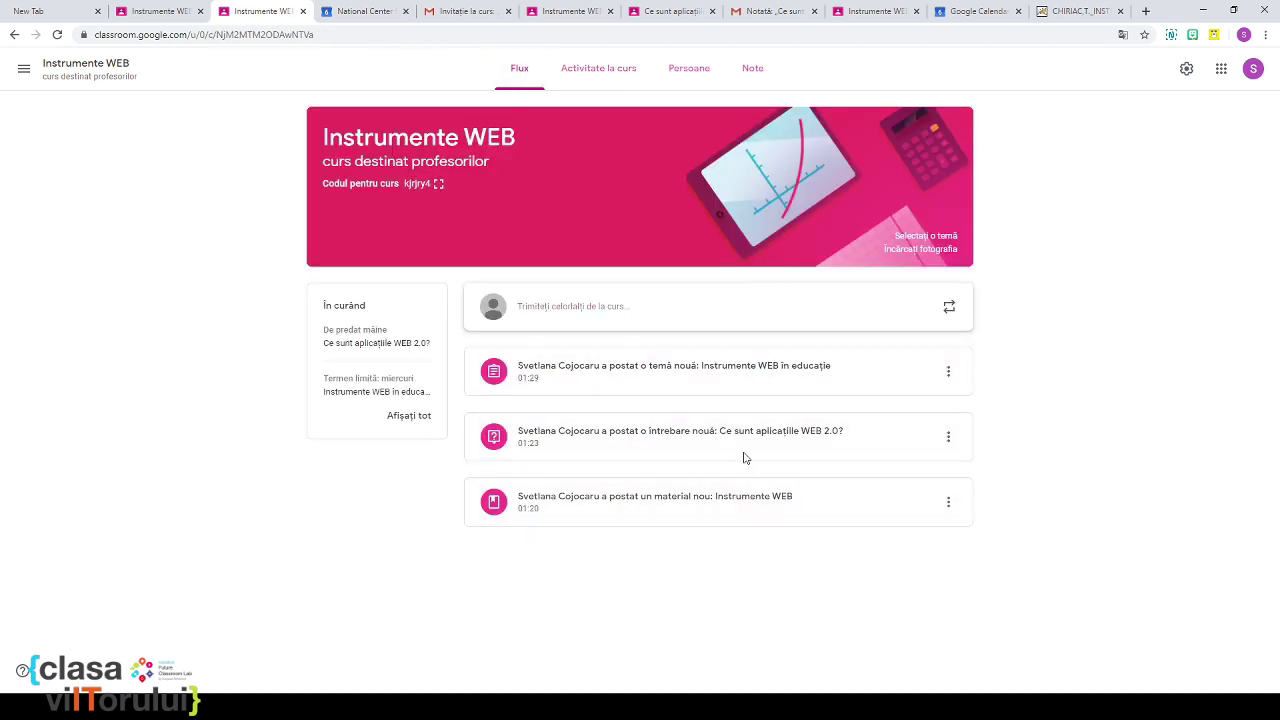
pyautogui.click(564, 313)
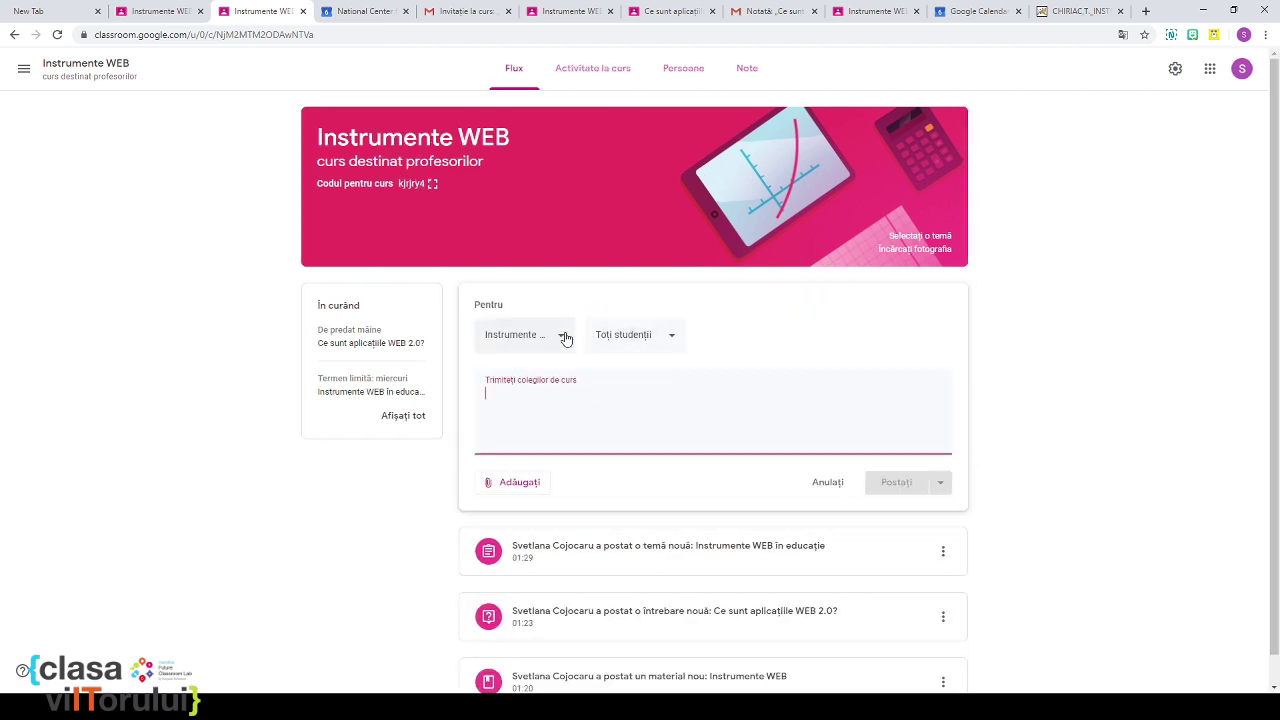
# Step: Address the announcement to Instrumente WEB and one student, with a message asking them to read
pyautogui.click(565, 337)
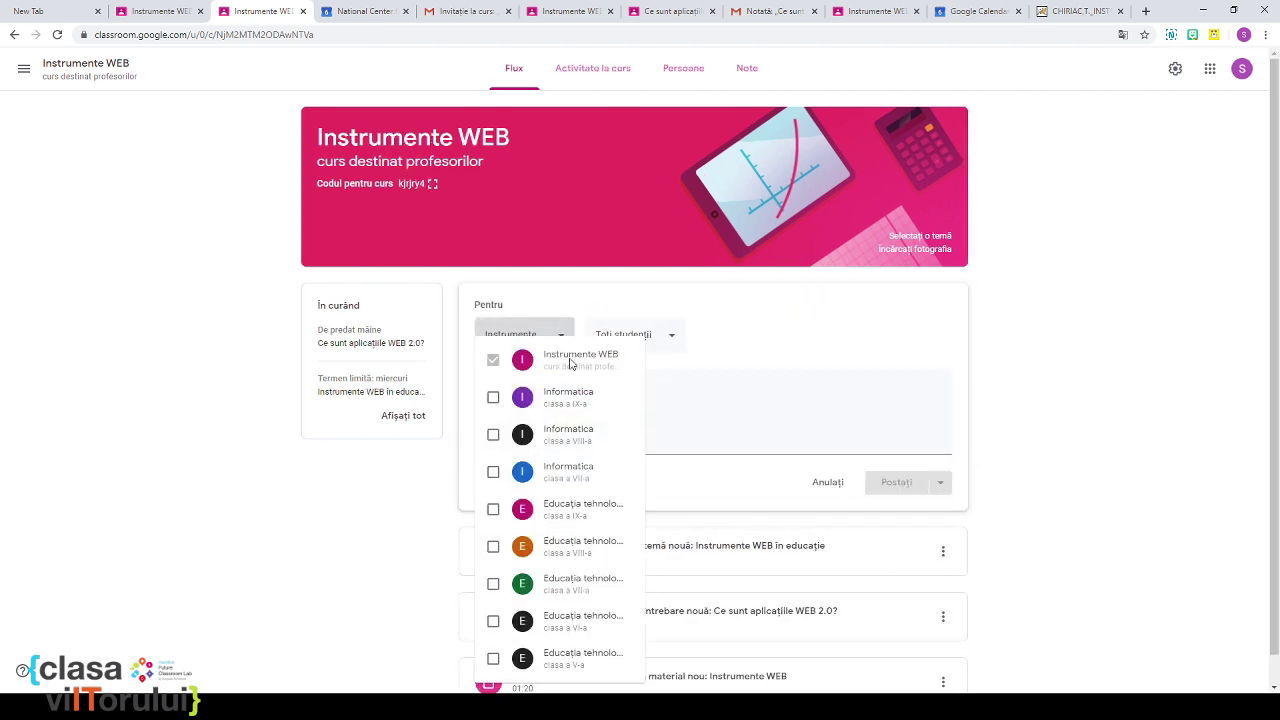
pyautogui.click(671, 340)
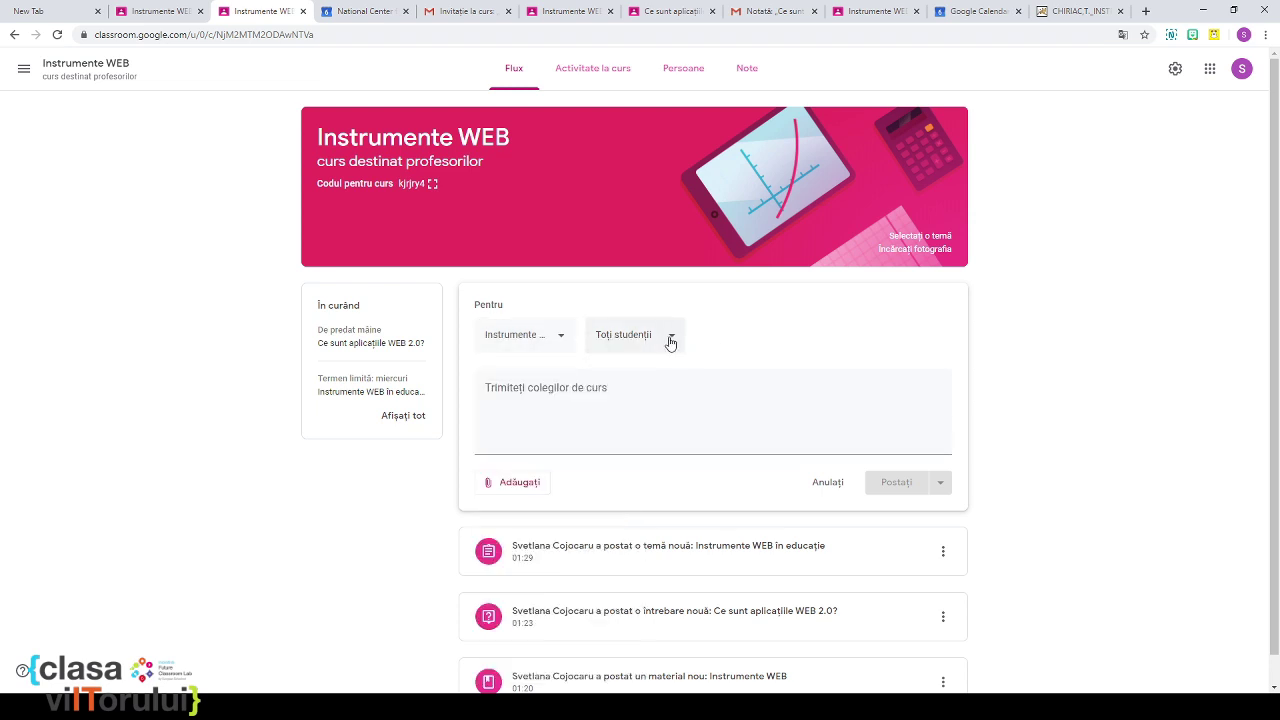
pyautogui.click(671, 342)
pyautogui.click(695, 424)
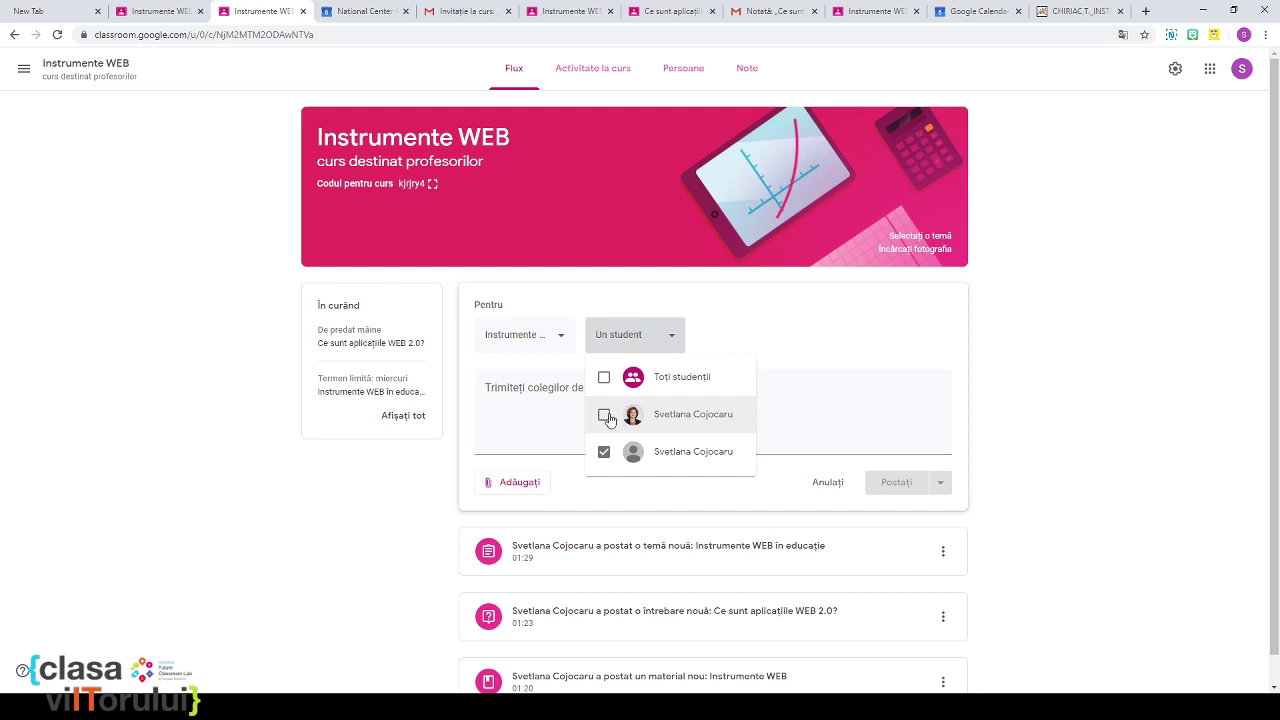
pyautogui.click(604, 452)
pyautogui.click(604, 415)
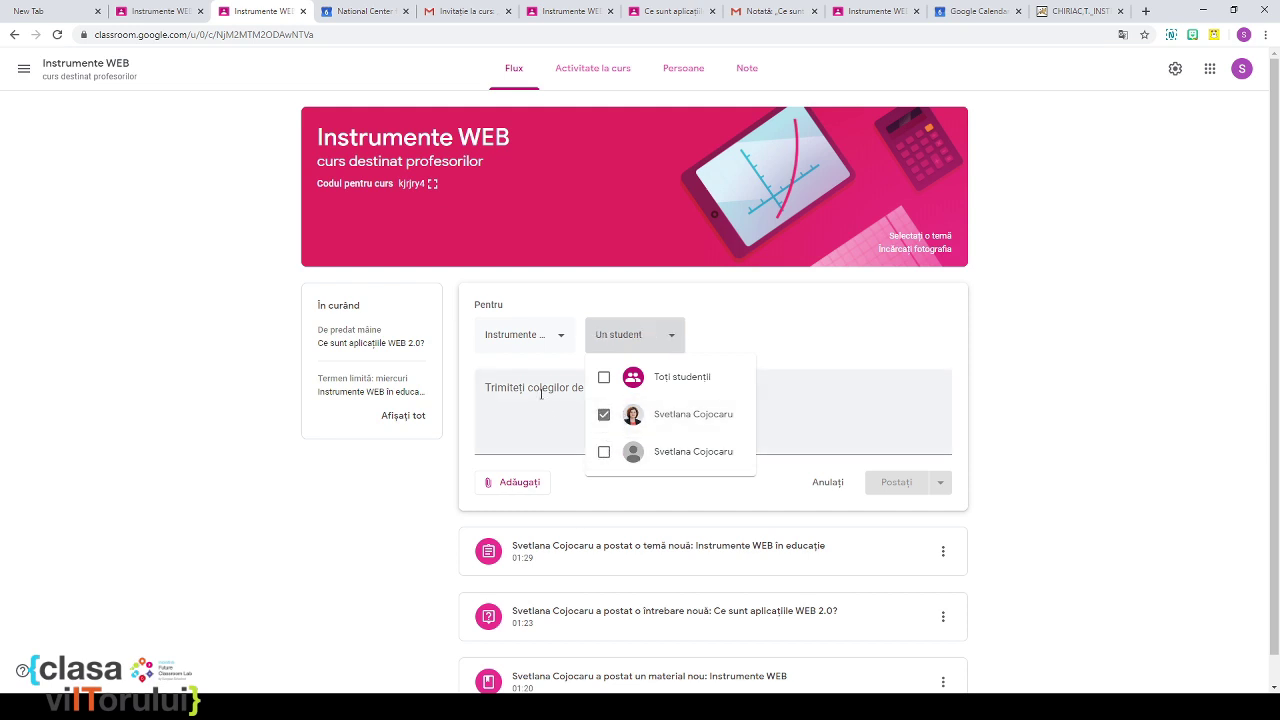
pyautogui.click(541, 393)
pyautogui.click(548, 387)
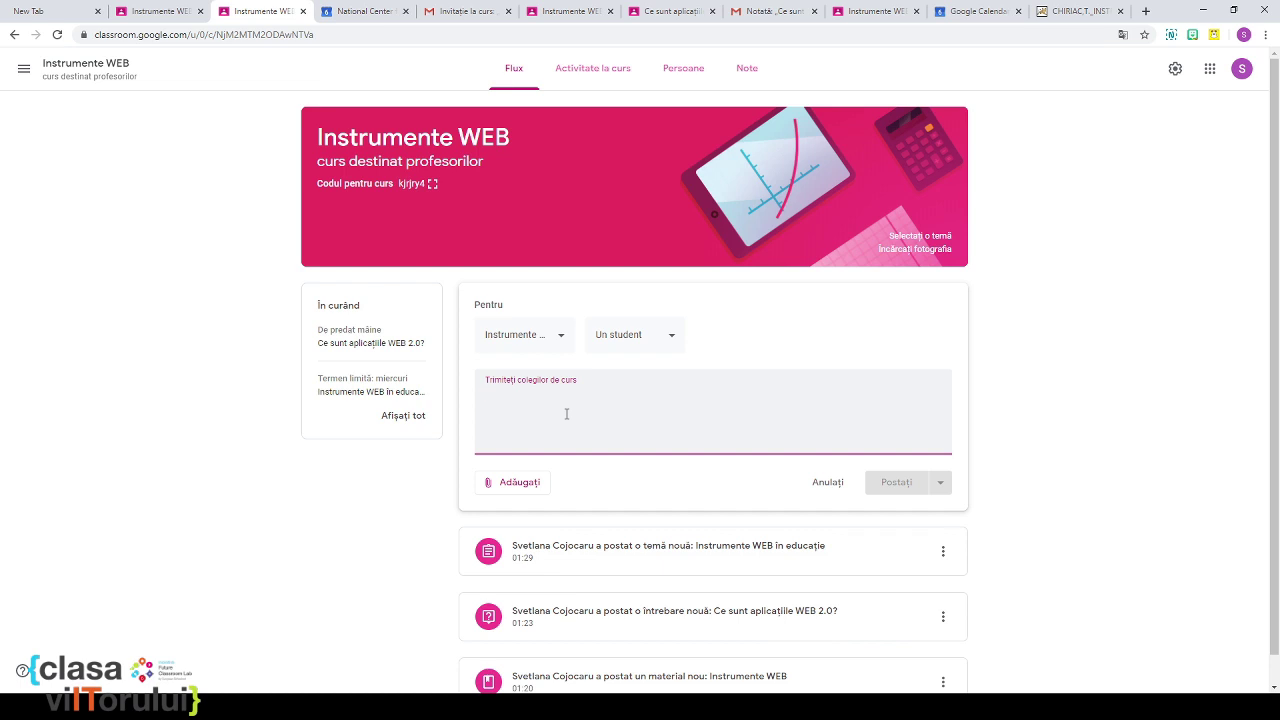
pyautogui.write('Svetlana ')
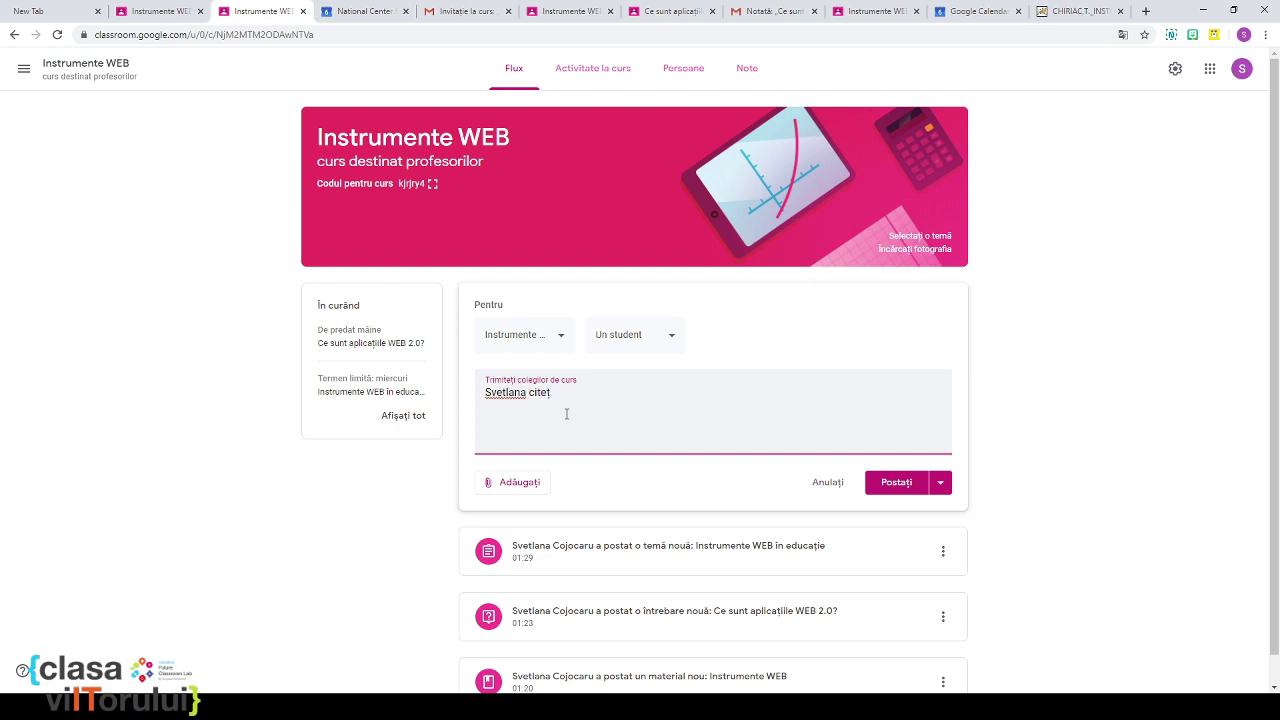
pyautogui.write('citeste acest articol')
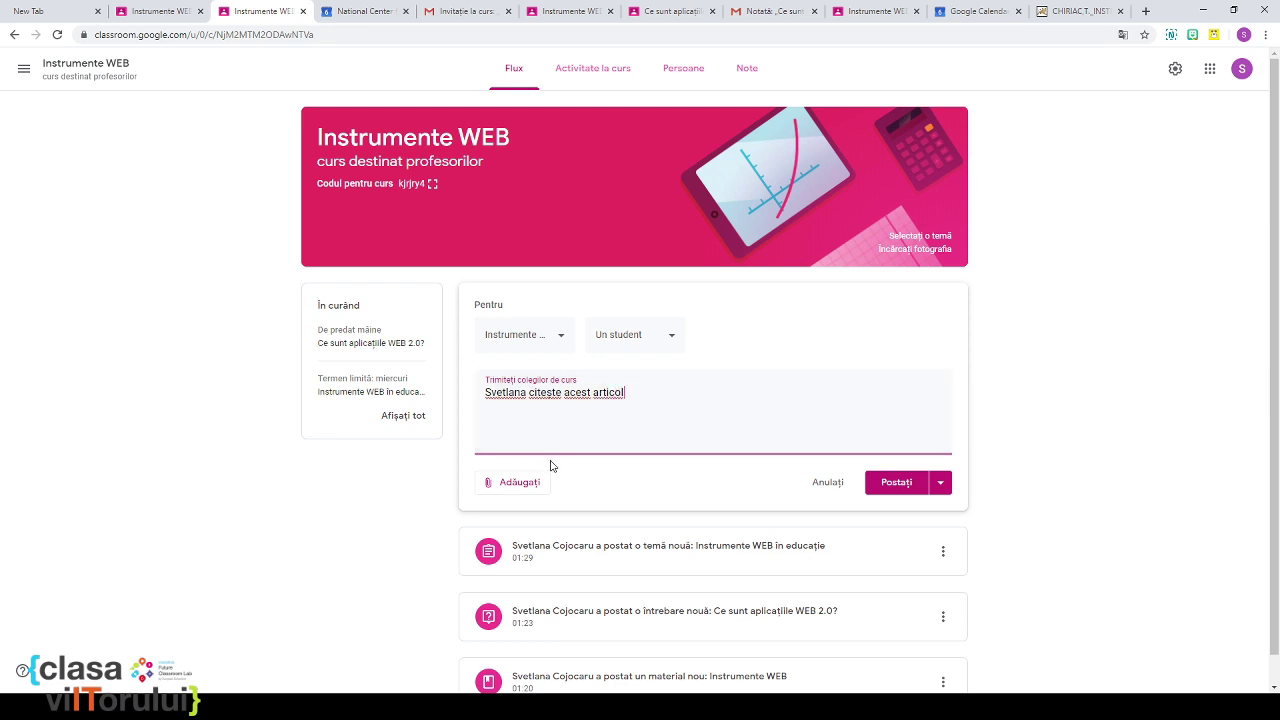
# Step: Attach the copied article PDF link and post the announcement
pyautogui.click(520, 482)
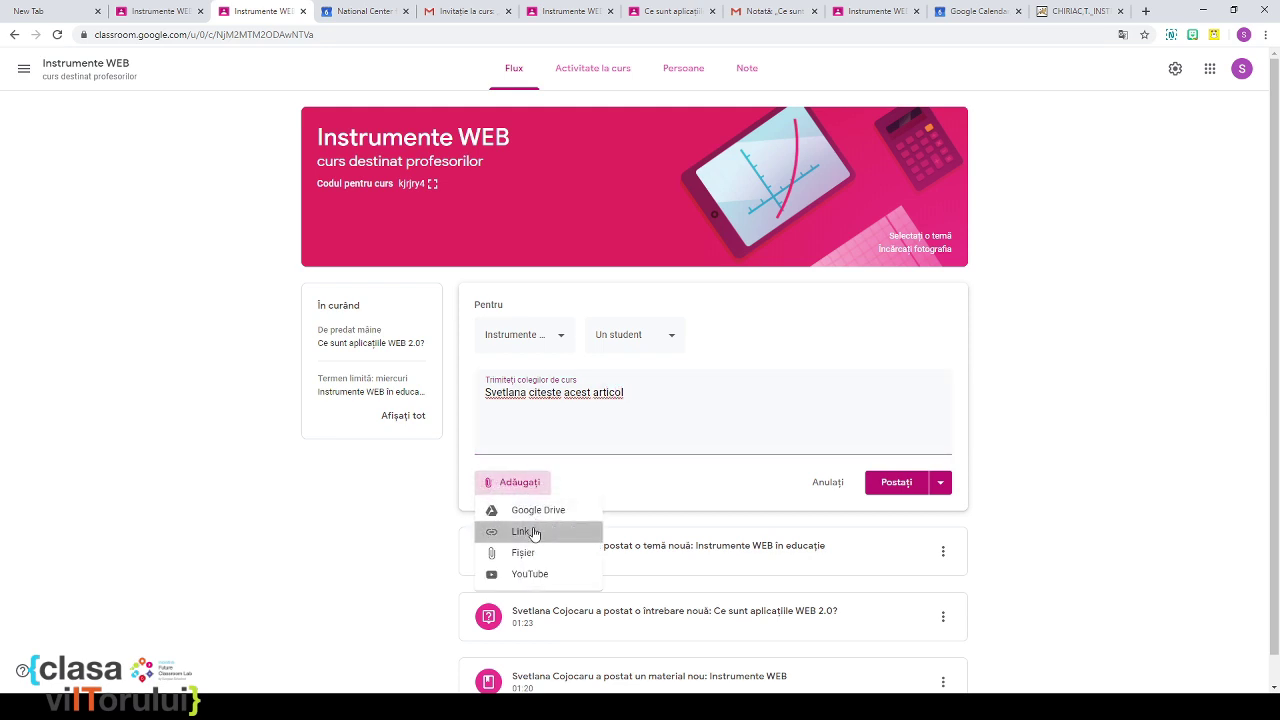
pyautogui.click(533, 532)
pyautogui.click(1078, 12)
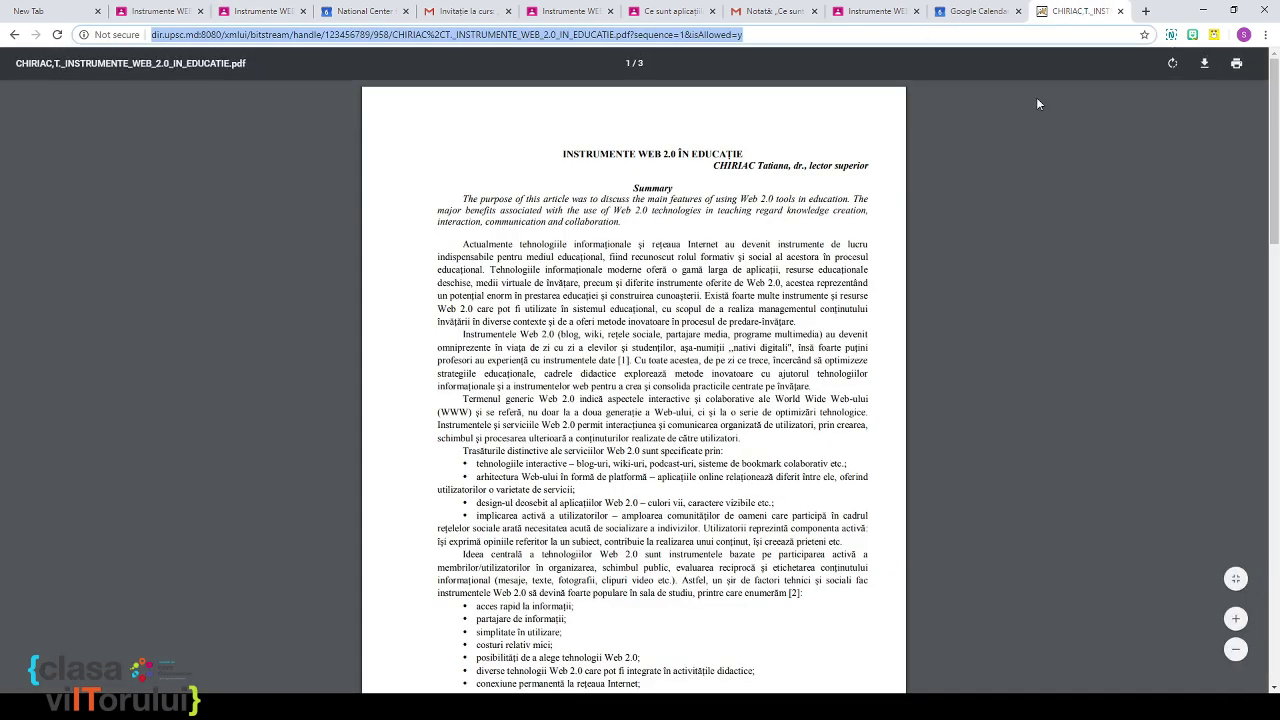
pyautogui.click(880, 14)
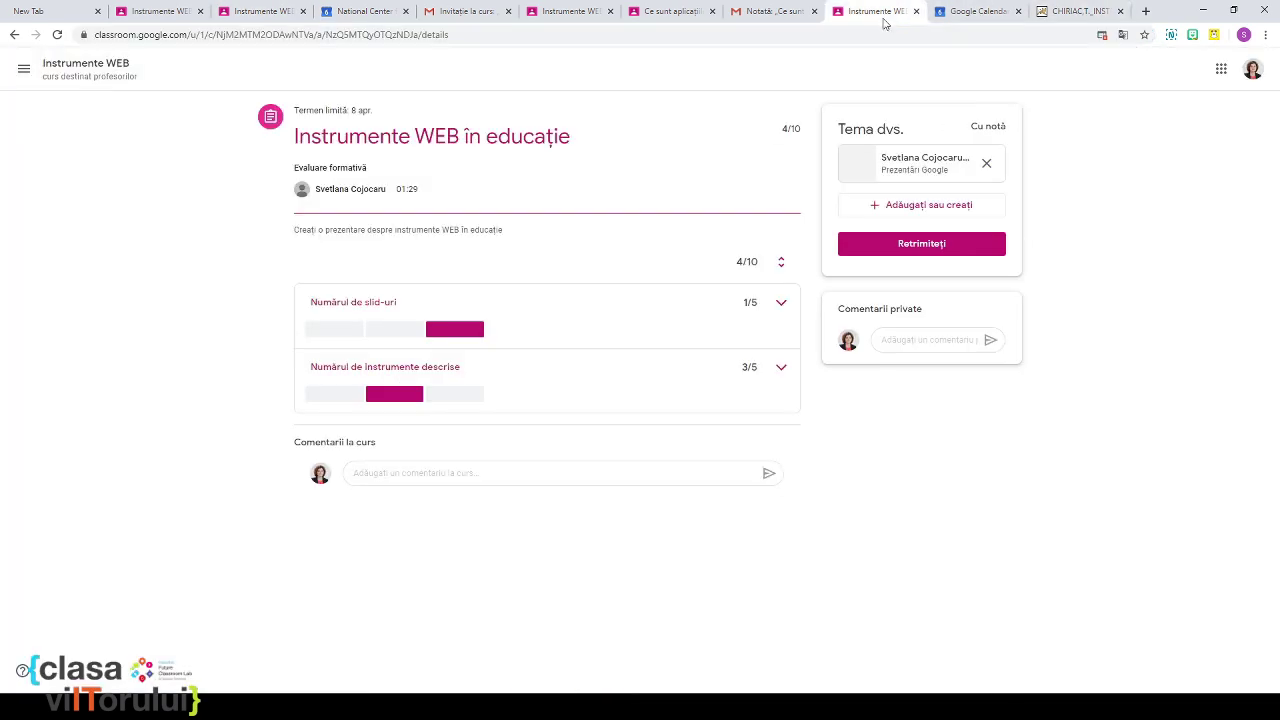
pyautogui.click(768, 16)
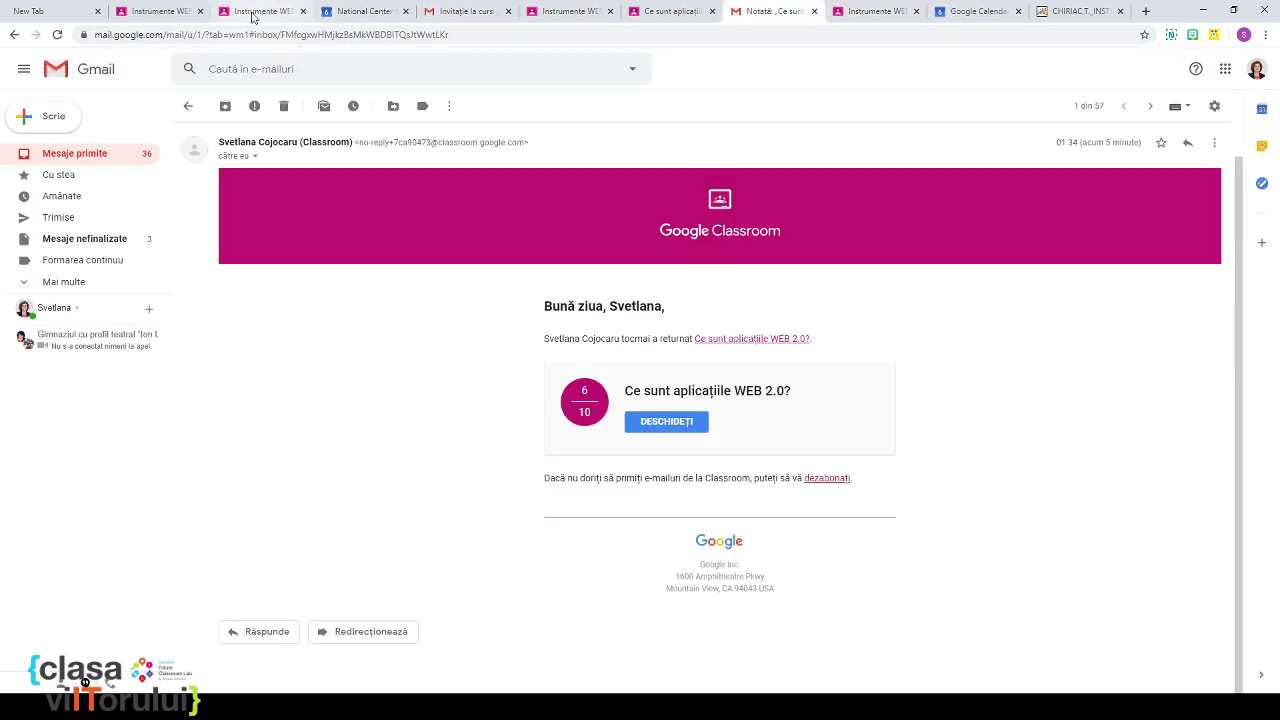
pyautogui.click(258, 12)
pyautogui.hotkey('ctrl', 'v')
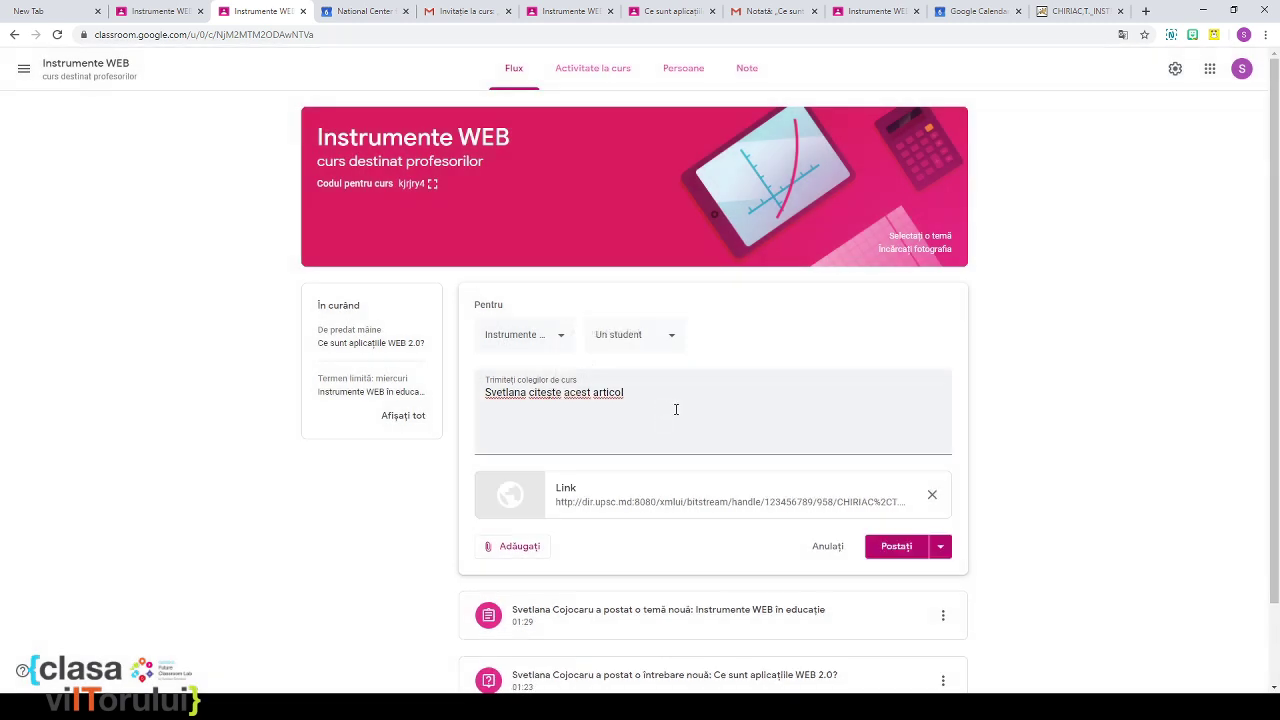
pyautogui.click(900, 546)
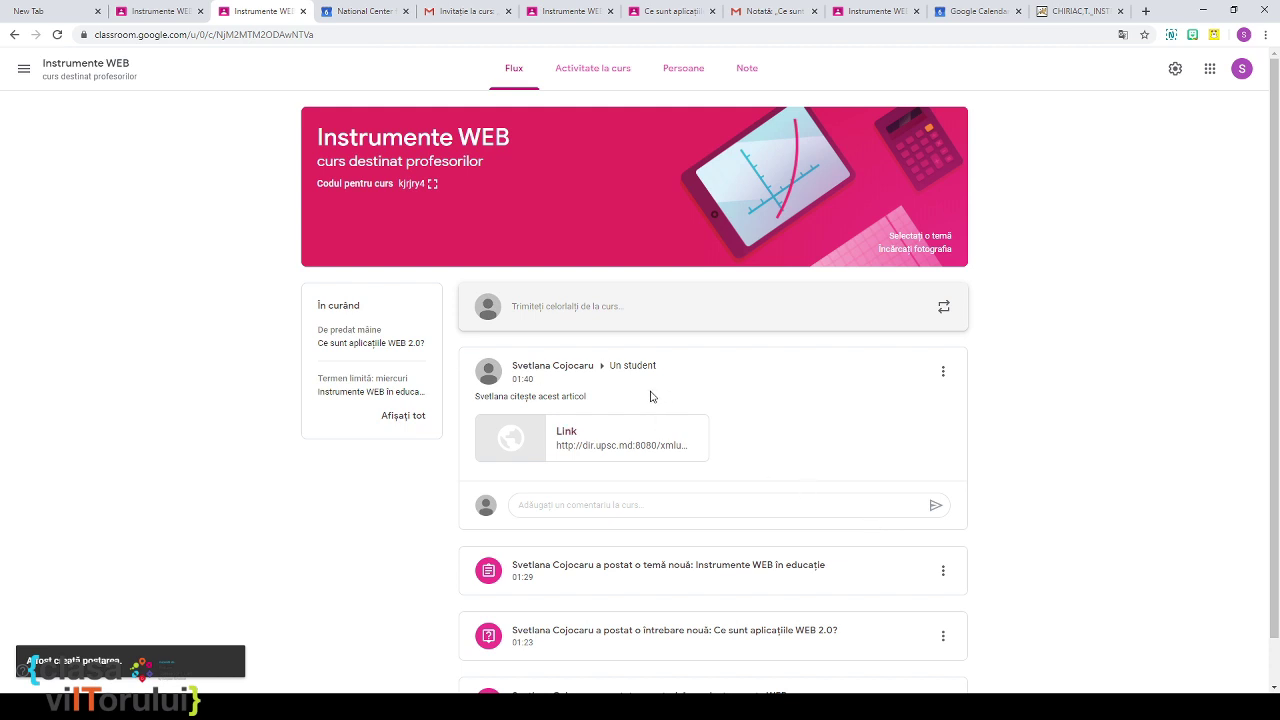
pyautogui.scroll(-1, 716, 372)
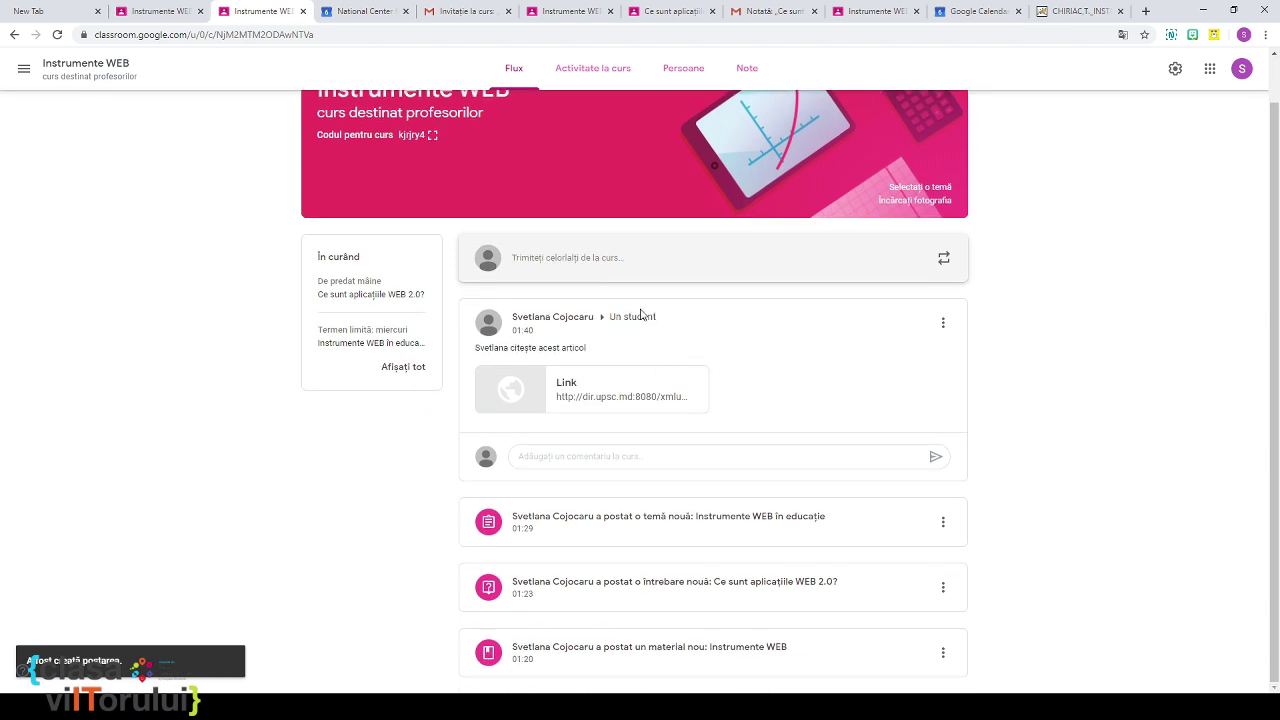
# Step: Reload the course stream in the student's account to show the new announcement
pyautogui.click(884, 15)
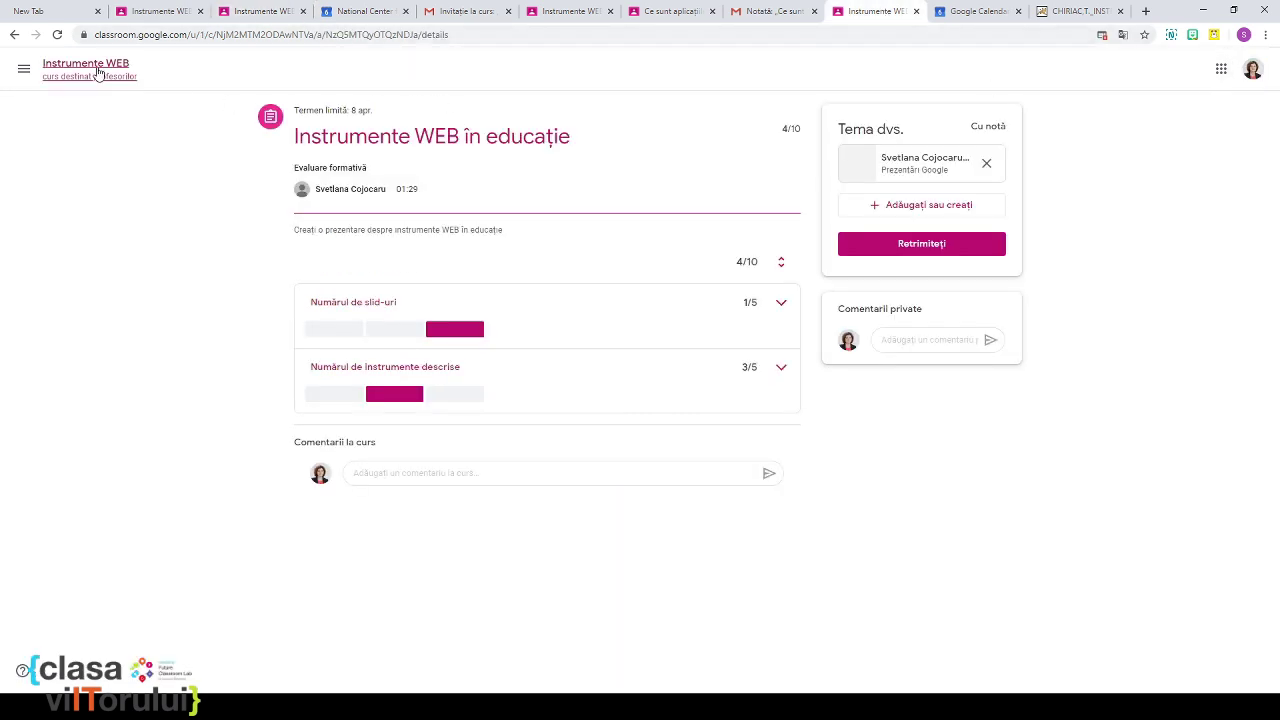
pyautogui.click(102, 72)
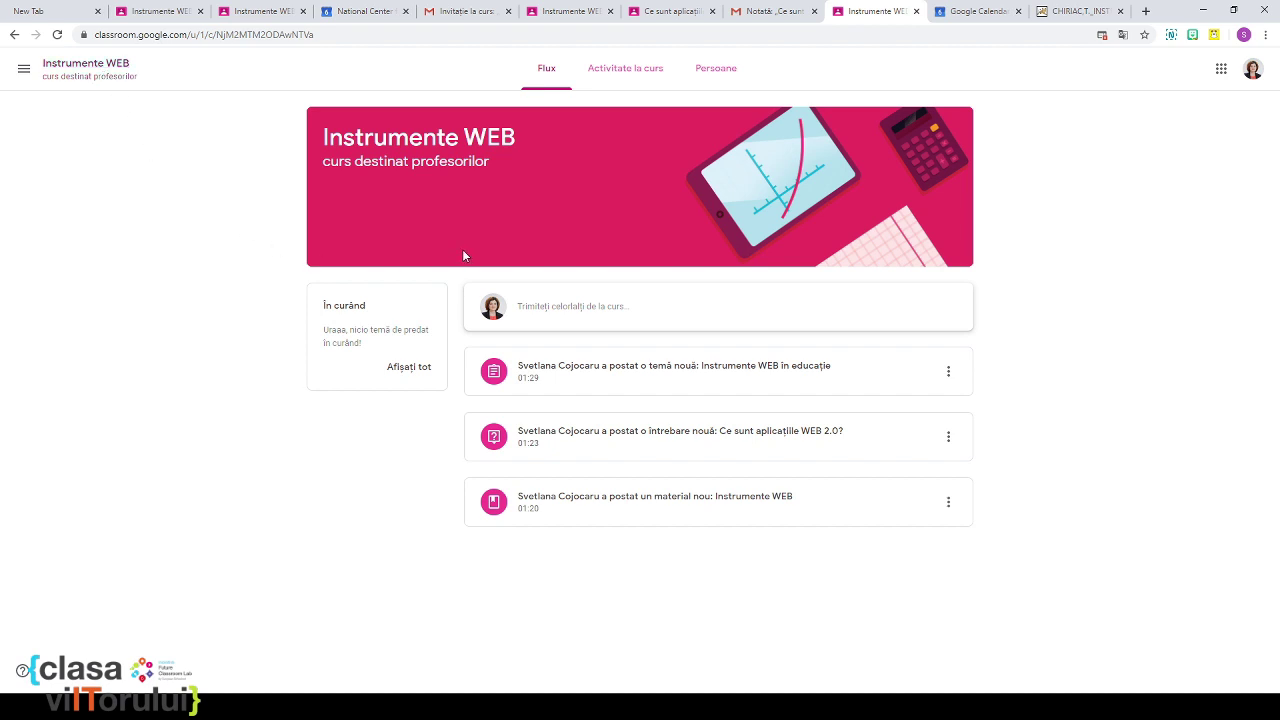
pyautogui.click(306, 36)
pyautogui.press('Return')
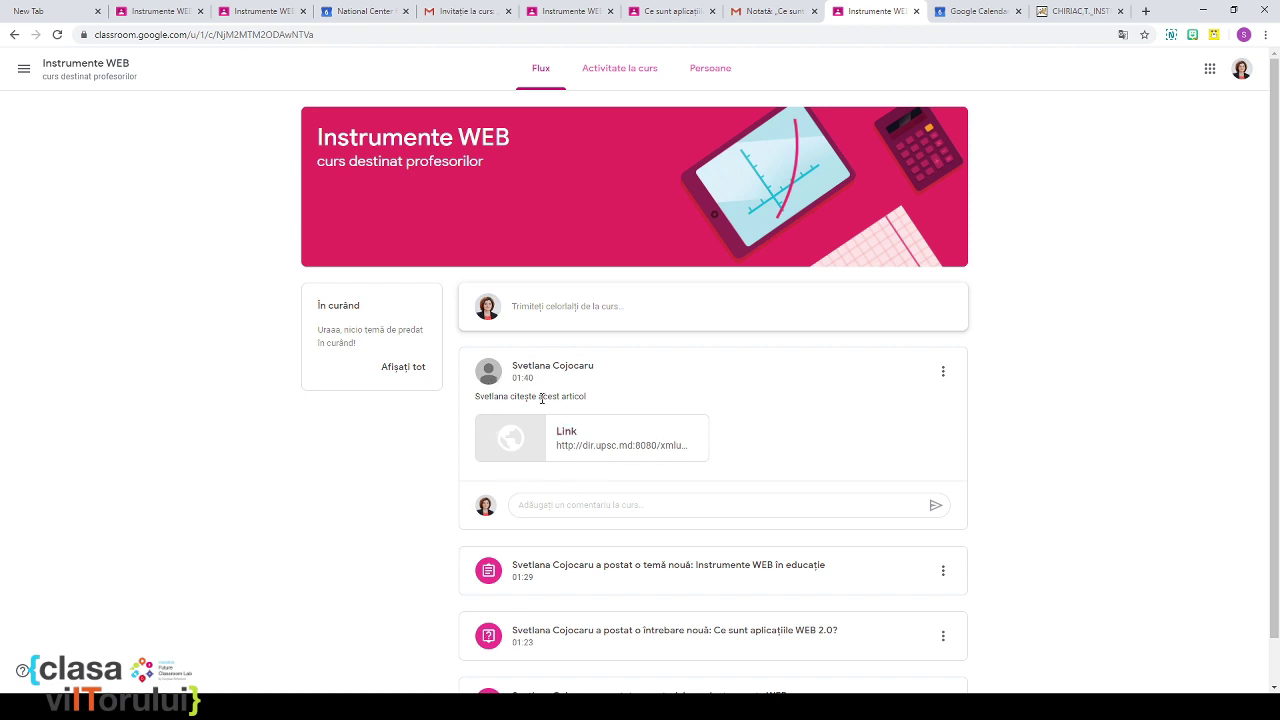
pyautogui.scroll(-1, 608, 420)
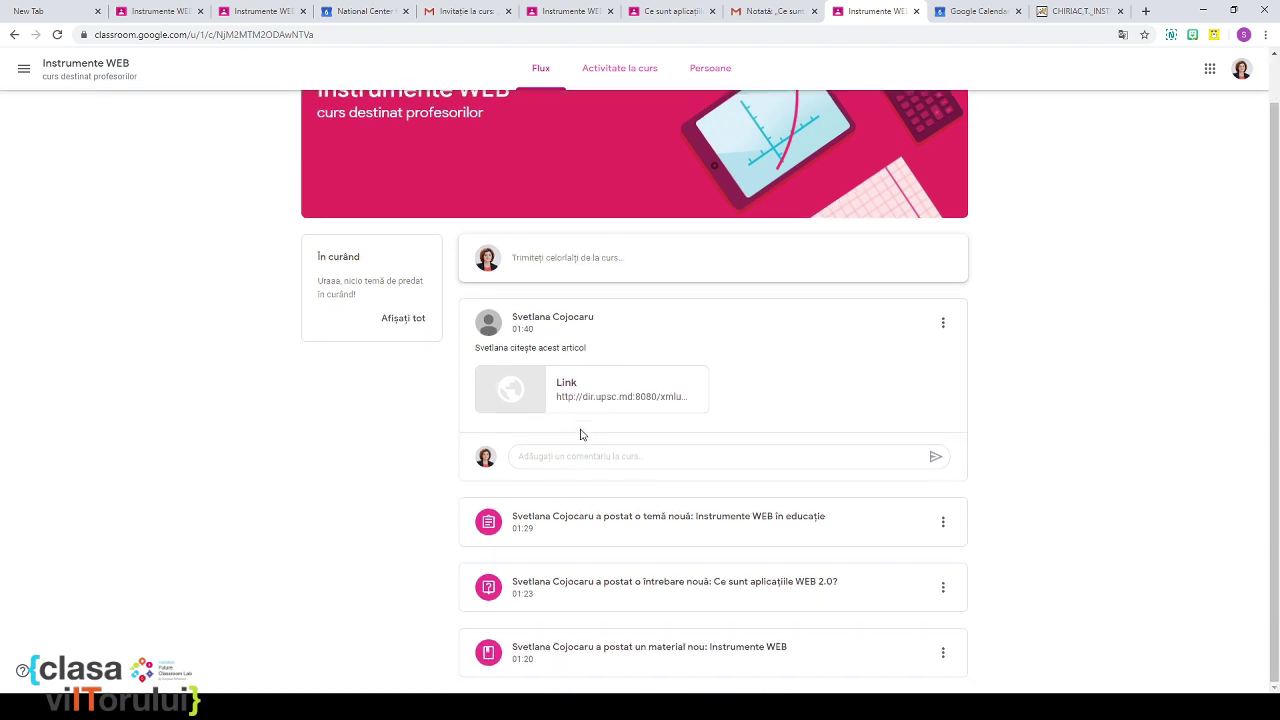
# Step: Comment 'Mulțumesc!' on the article announcement
pyautogui.click(559, 458)
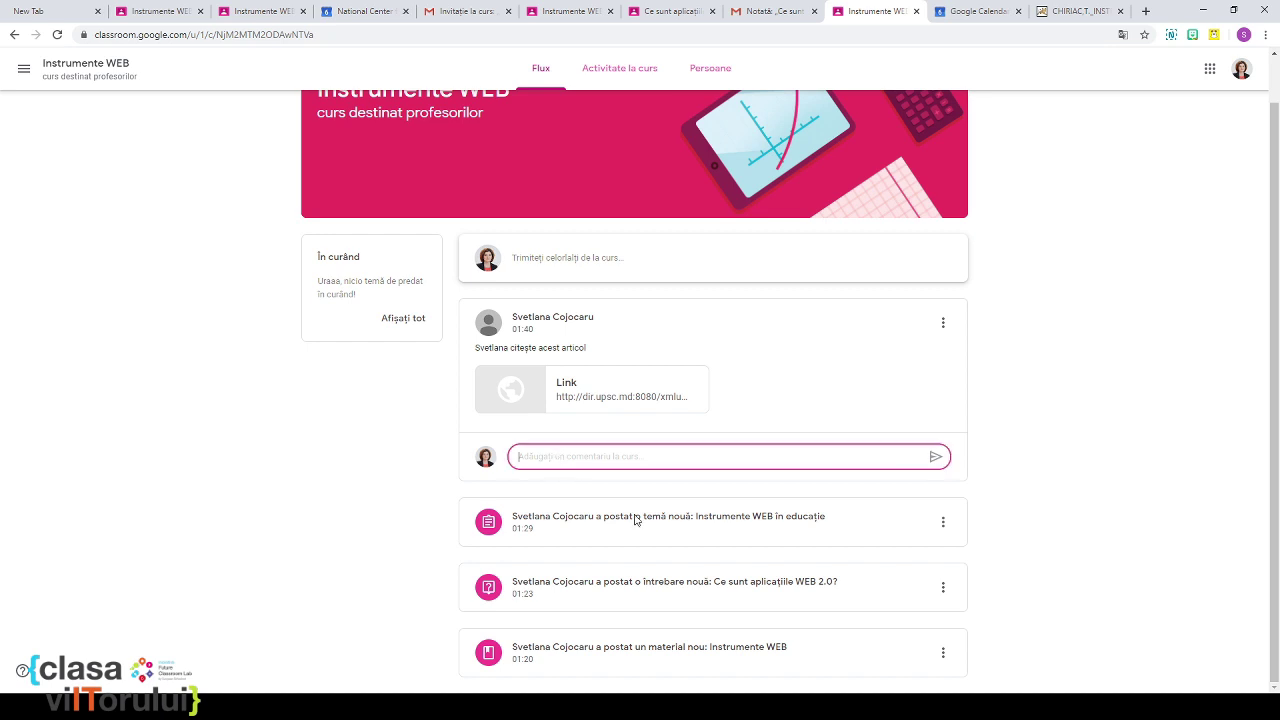
pyautogui.write('Mulț')
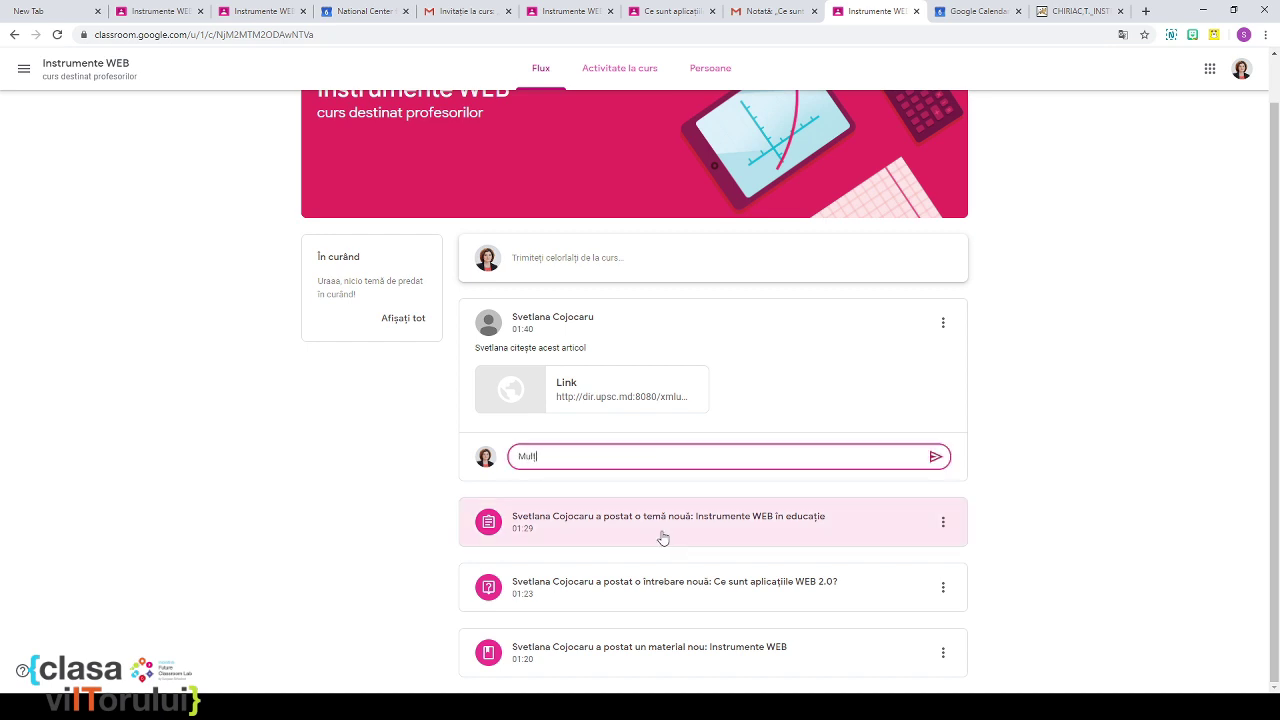
pyautogui.write('umesc!')
pyautogui.press('Return')
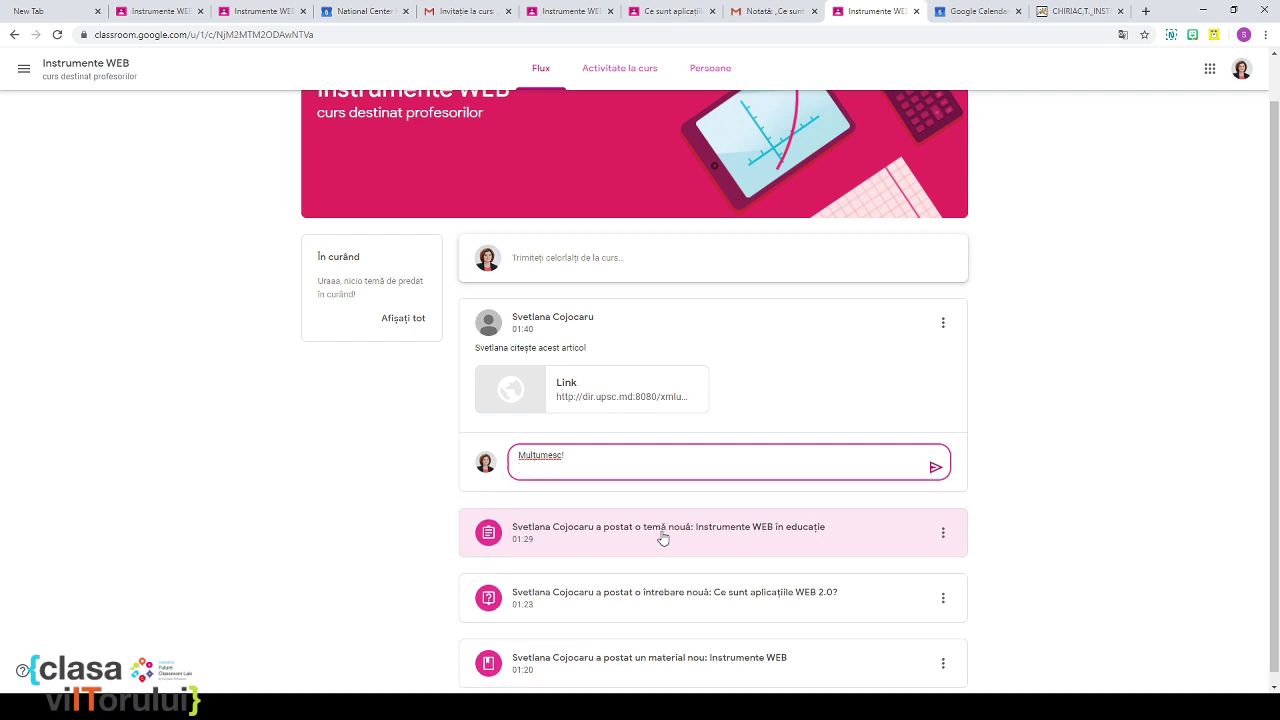
pyautogui.click(935, 467)
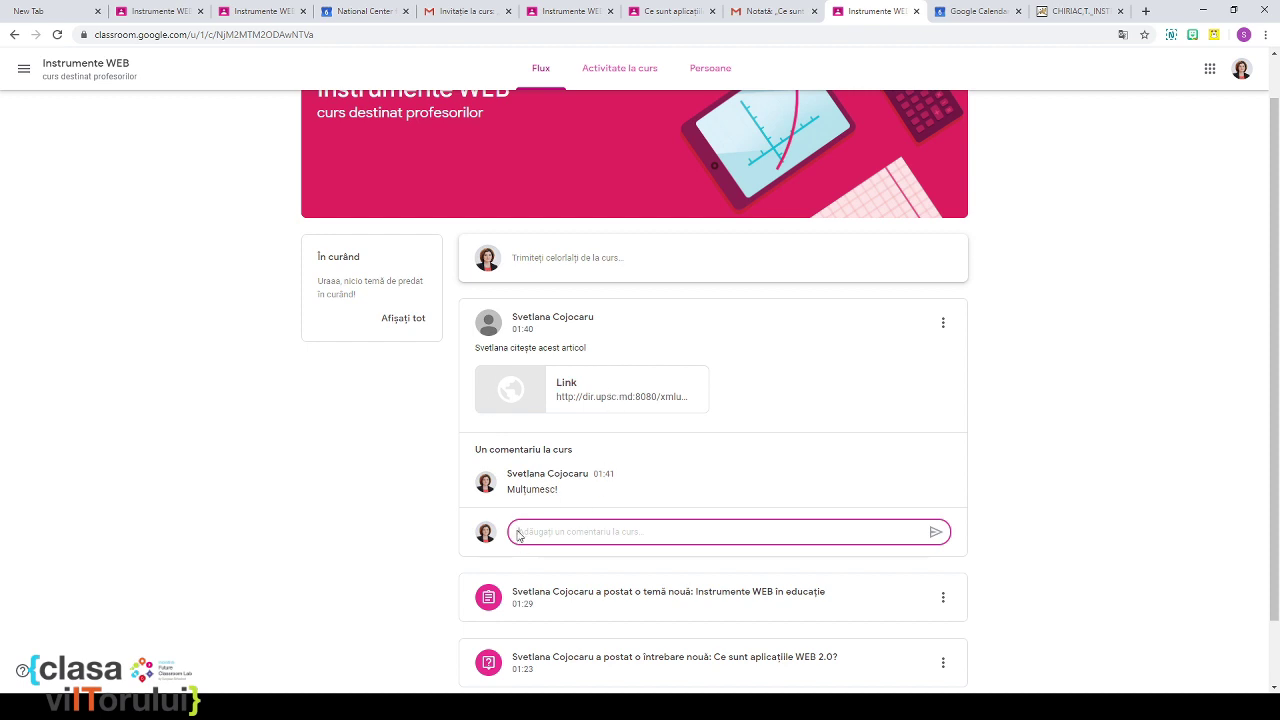
pyautogui.click(770, 14)
# Step: View the course's people list (one teacher, two students), then switch to the calendar
pyautogui.click(660, 13)
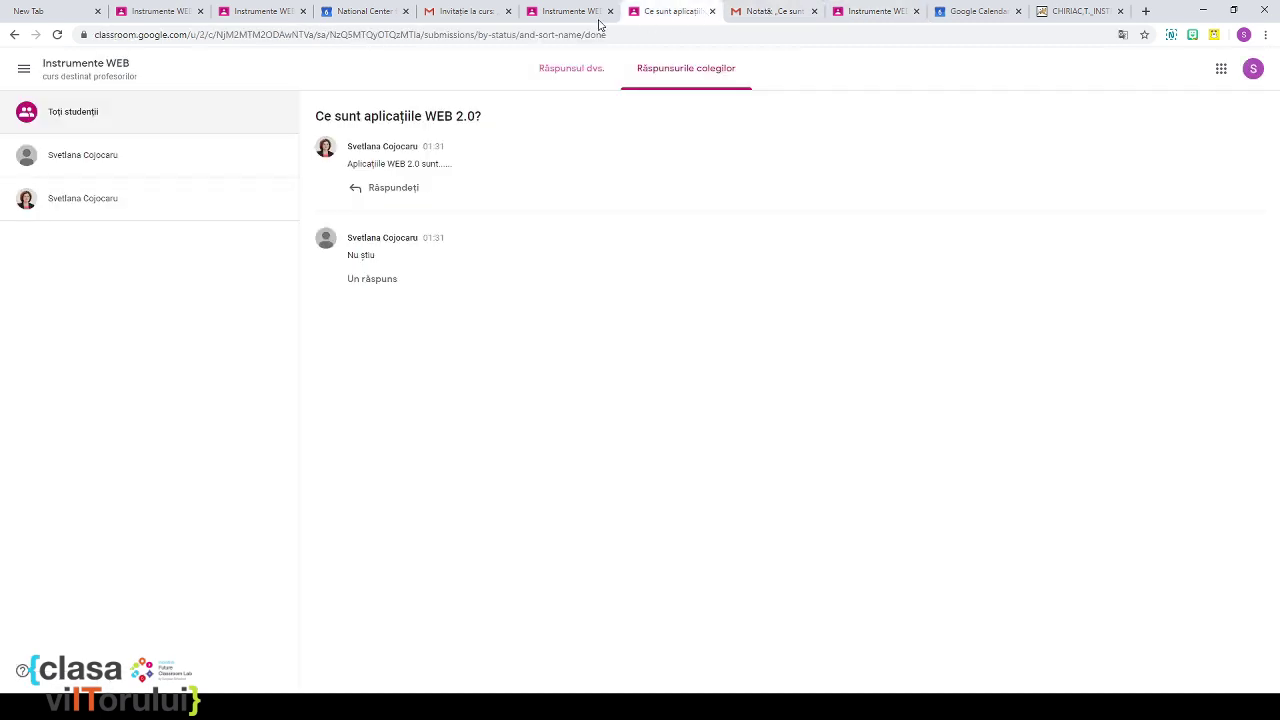
pyautogui.click(279, 13)
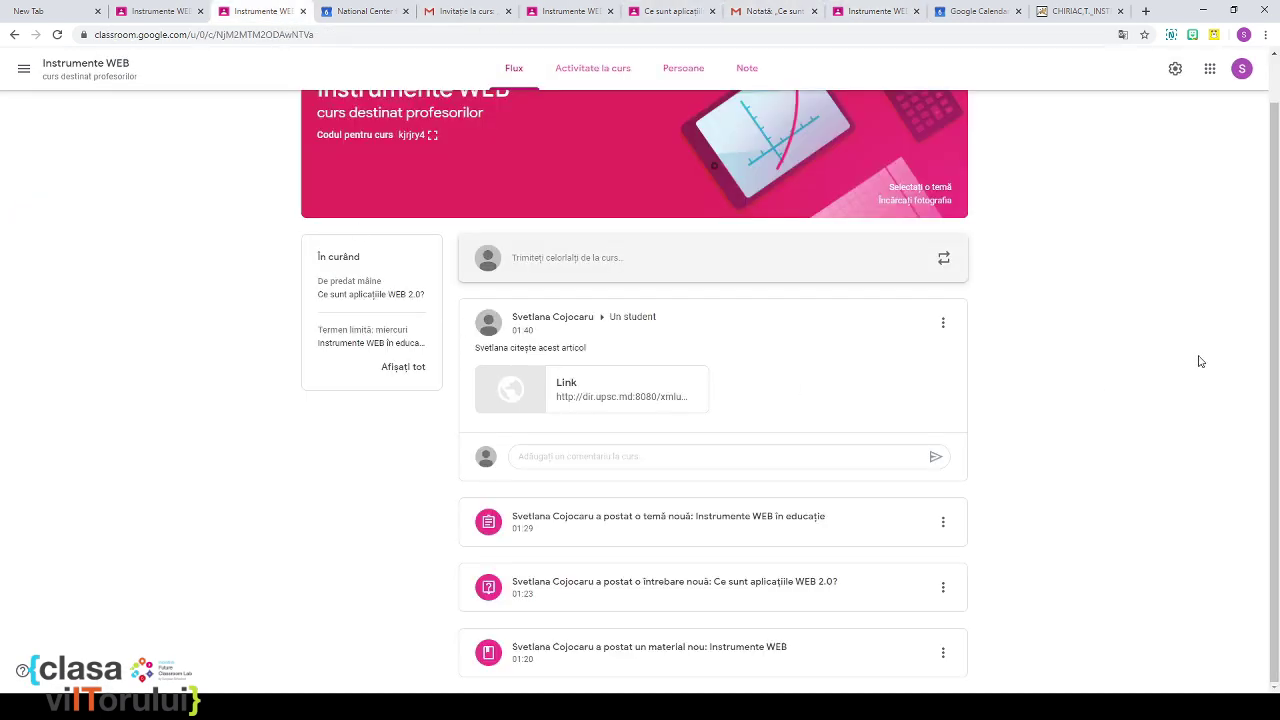
pyautogui.scroll(1, 1168, 340)
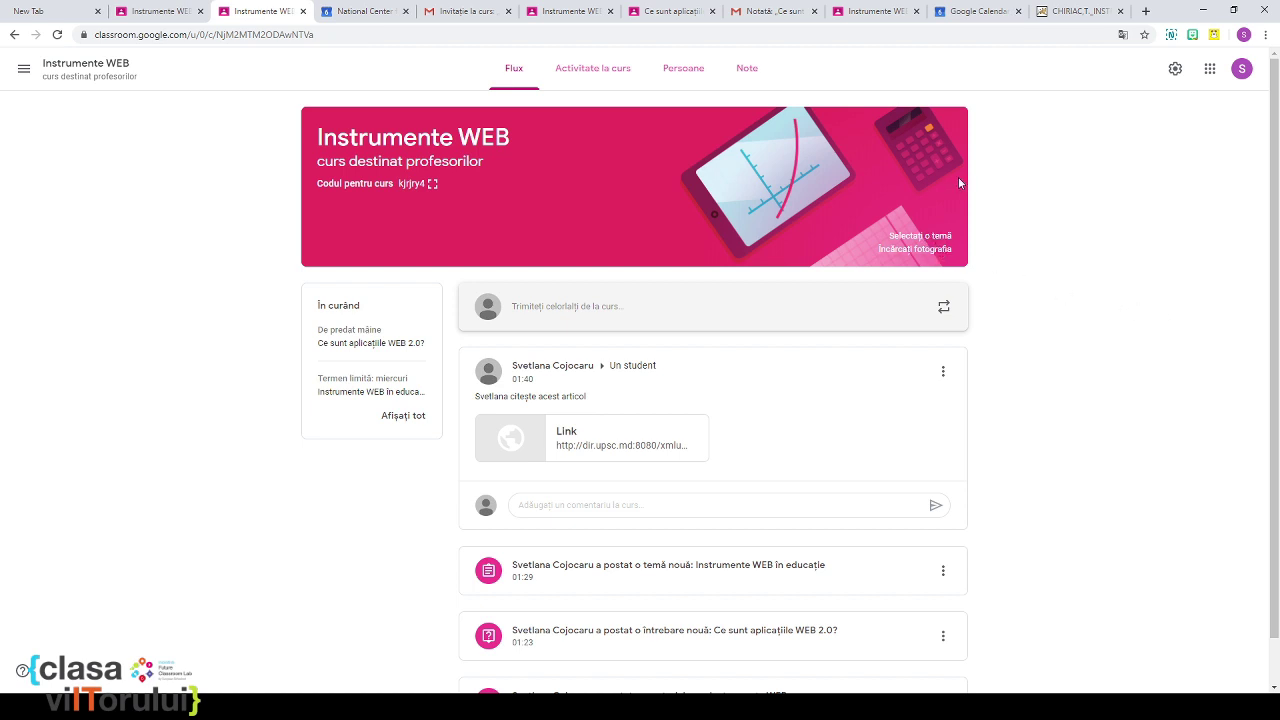
pyautogui.click(692, 68)
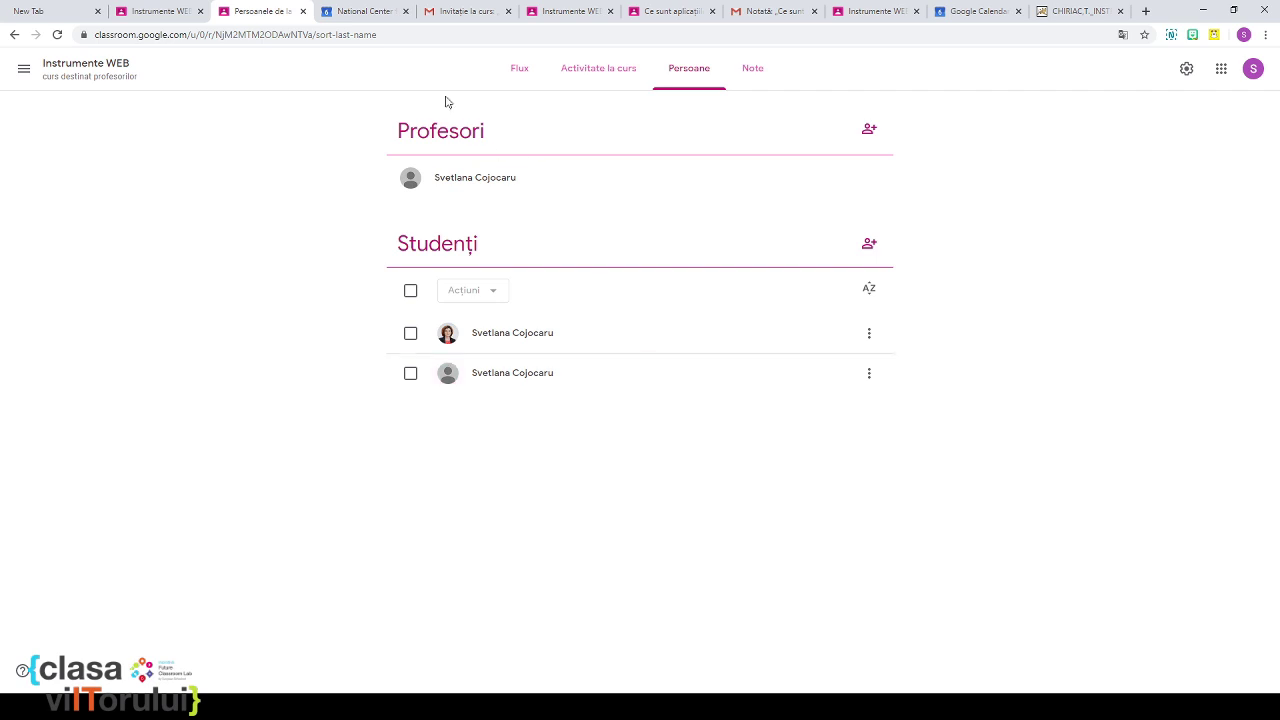
pyautogui.click(377, 14)
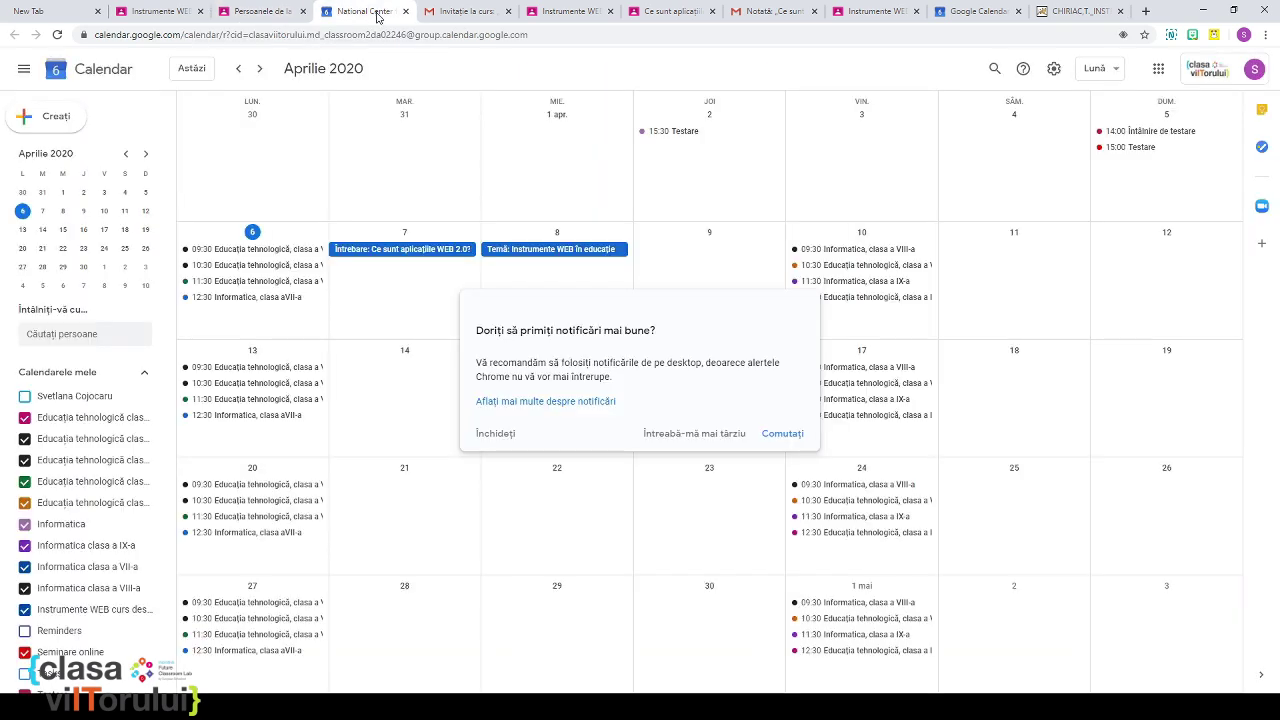
# Step: Create a new 7 April event titled 'Intrumente WEB' in the full editor
pyautogui.click(387, 278)
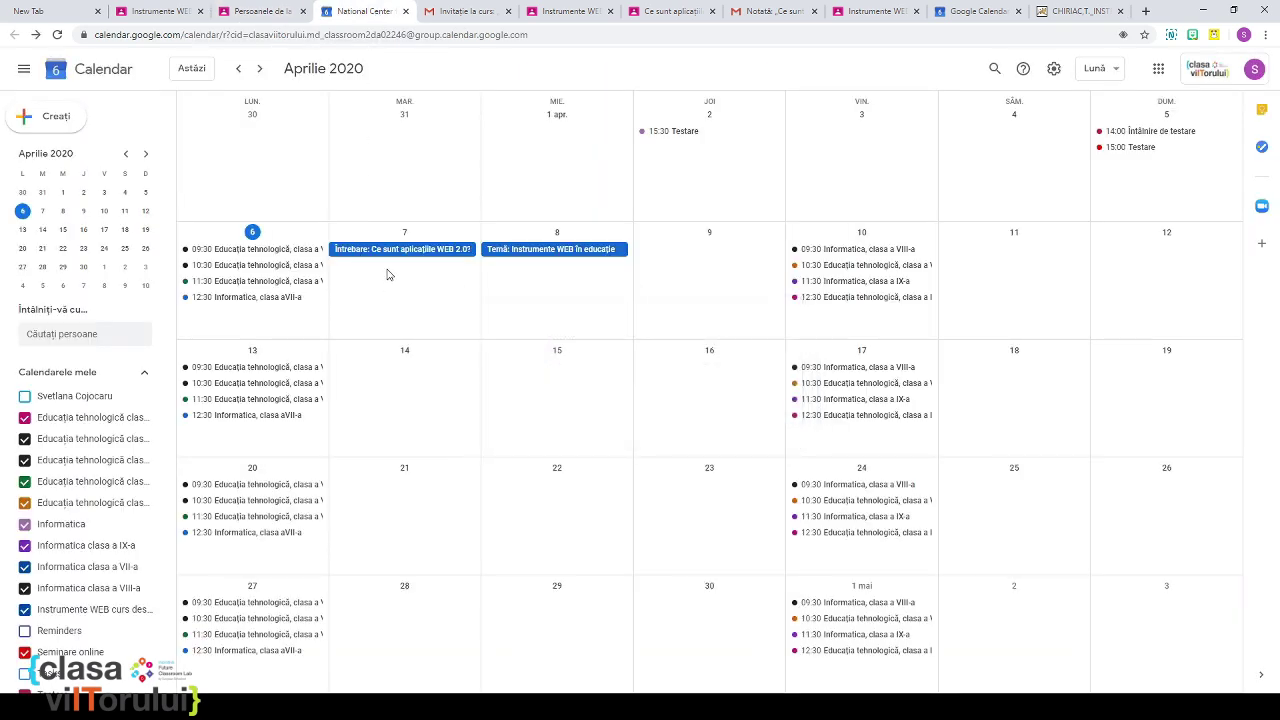
pyautogui.click(388, 277)
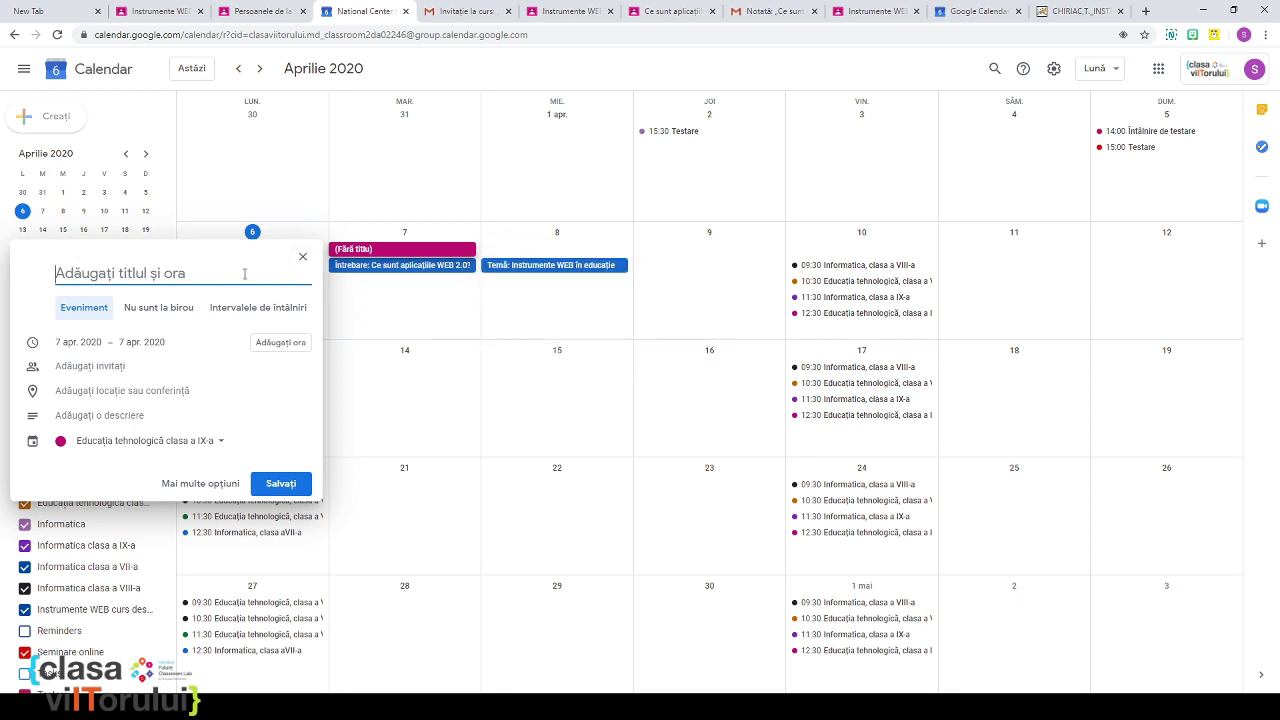
pyautogui.click(200, 483)
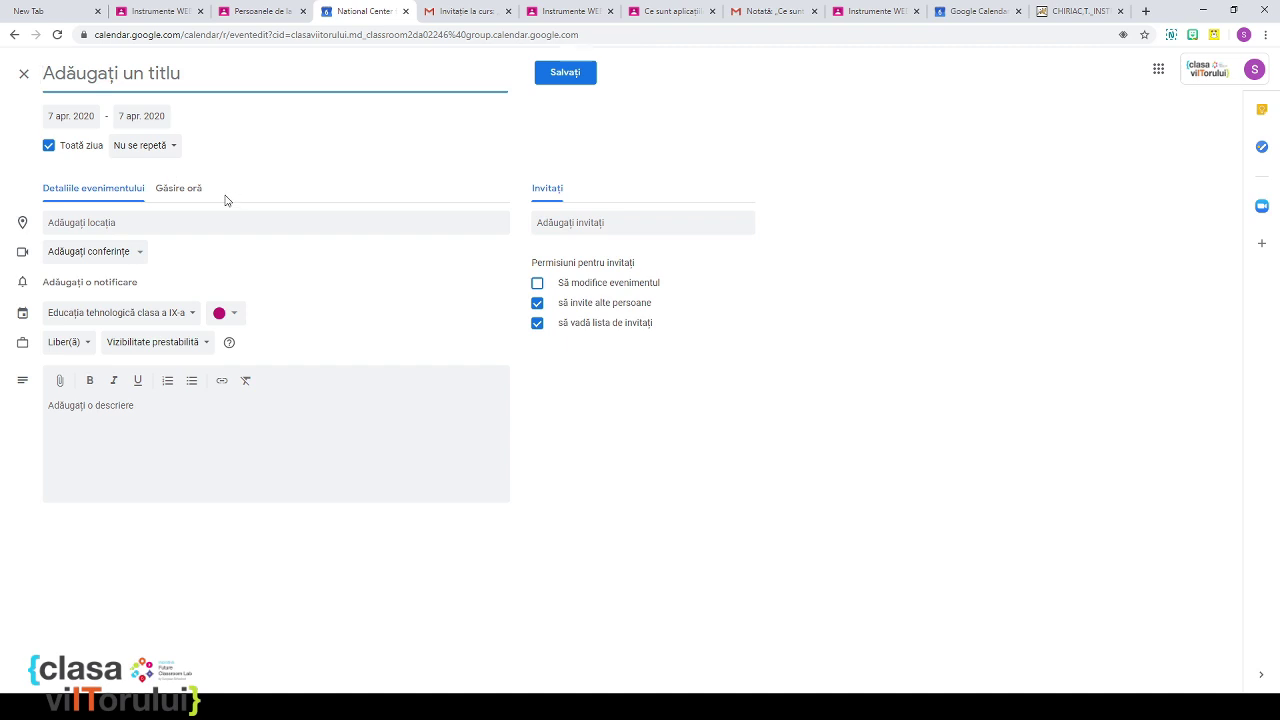
pyautogui.write('Intrum')
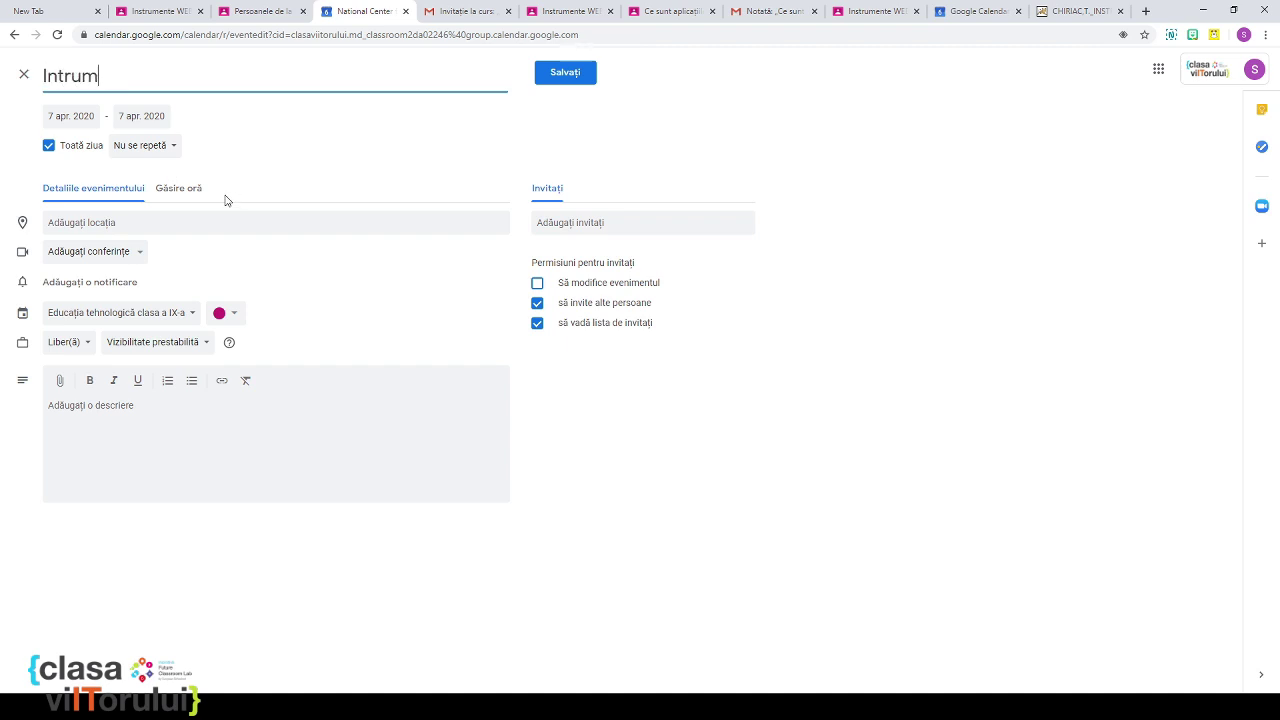
pyautogui.write('ente WEB')
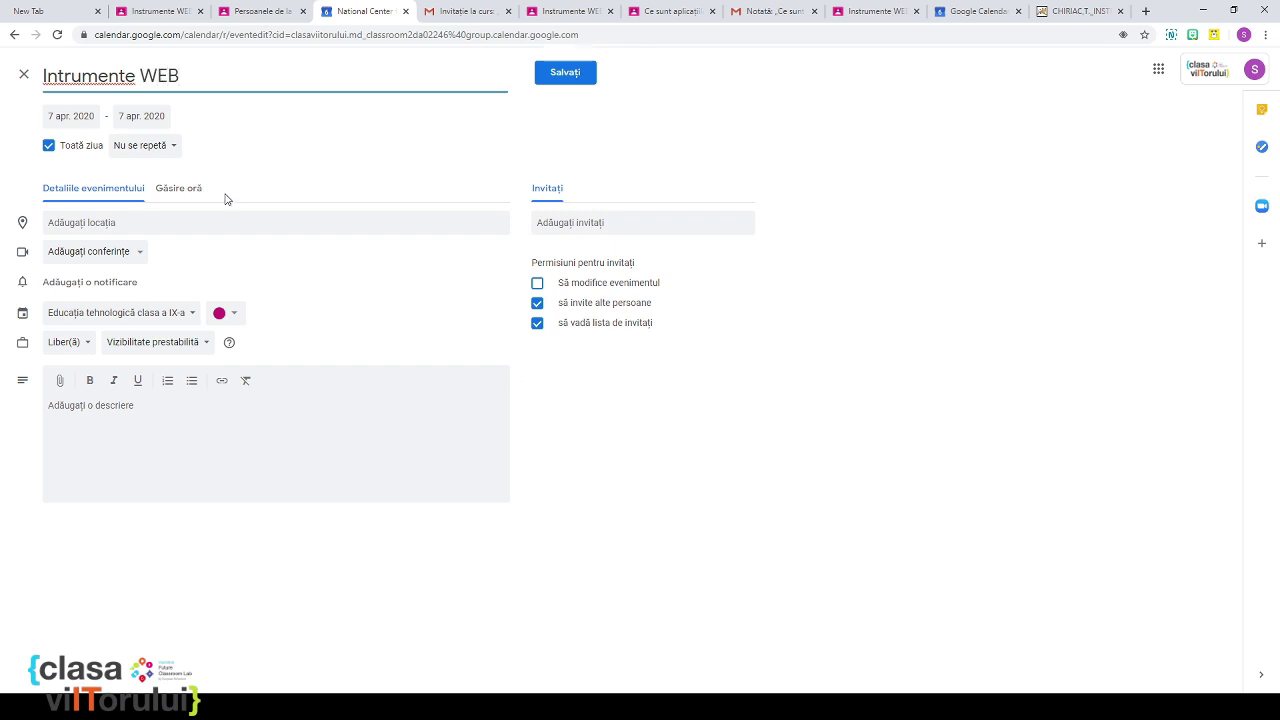
# Step: Set location 'online', make it timed 10:00–10:30, and use the Instrumente WEB curs destinat profesorilor calendar
pyautogui.click(233, 218)
pyautogui.write('omline')
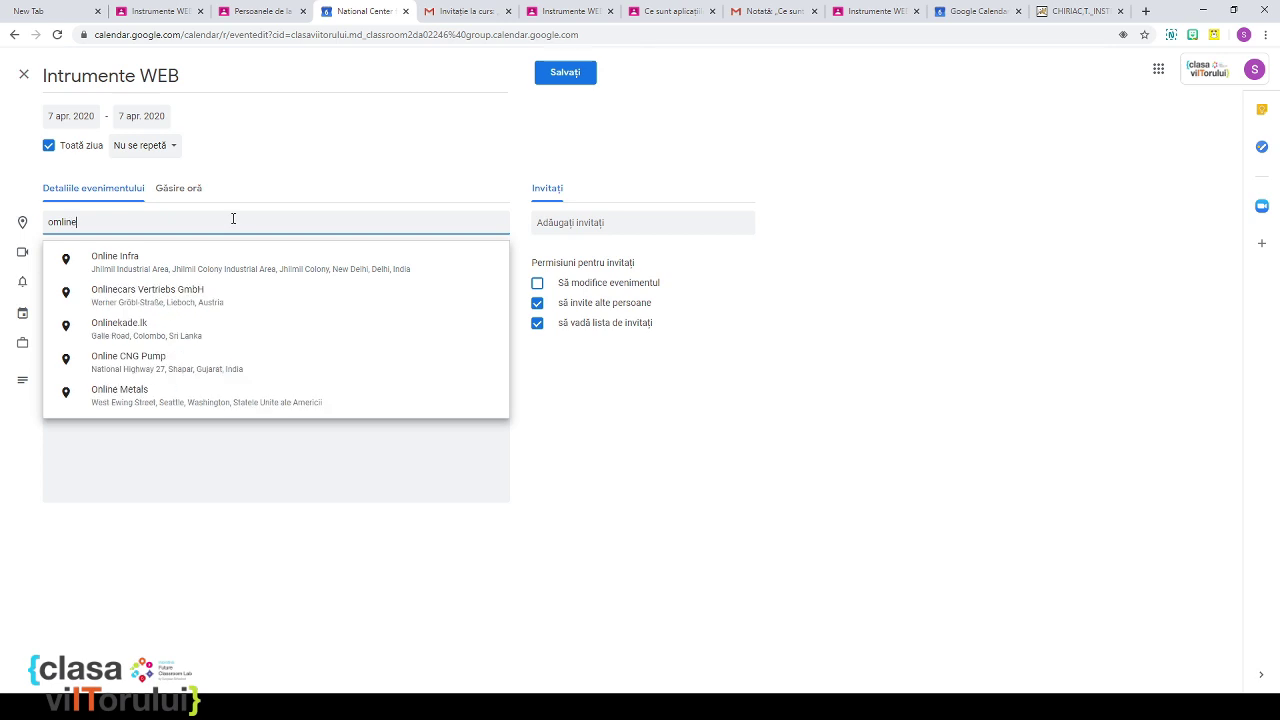
pyautogui.press('BackSpace')
pyautogui.press('BackSpace')
pyautogui.press('BackSpace')
pyautogui.press('BackSpace')
pyautogui.press('BackSpace')
pyautogui.write('nlin')
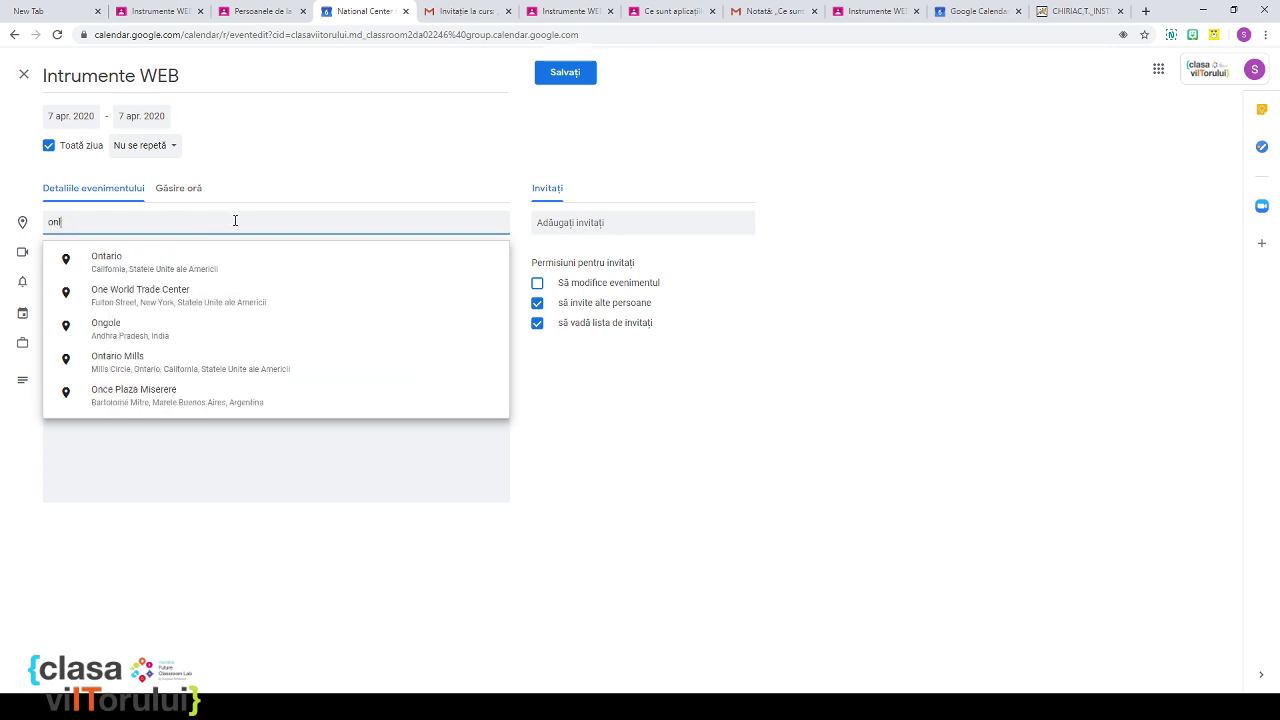
pyautogui.click(254, 151)
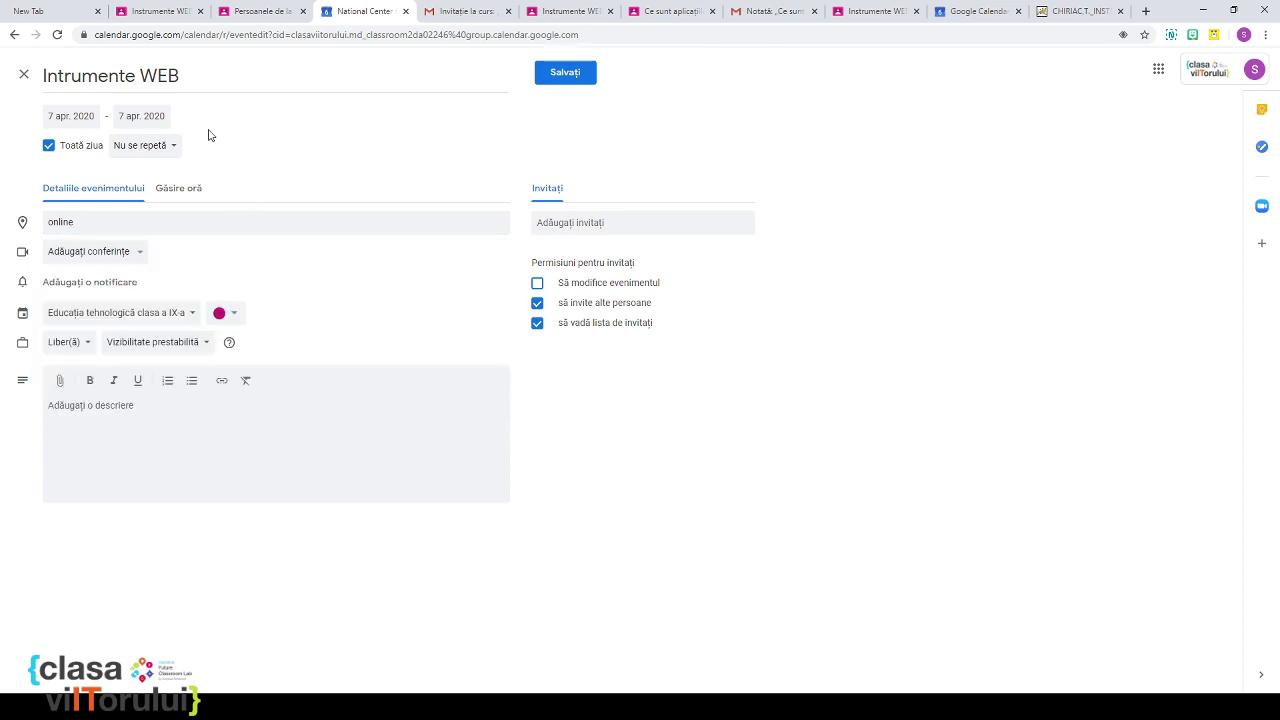
pyautogui.click(49, 146)
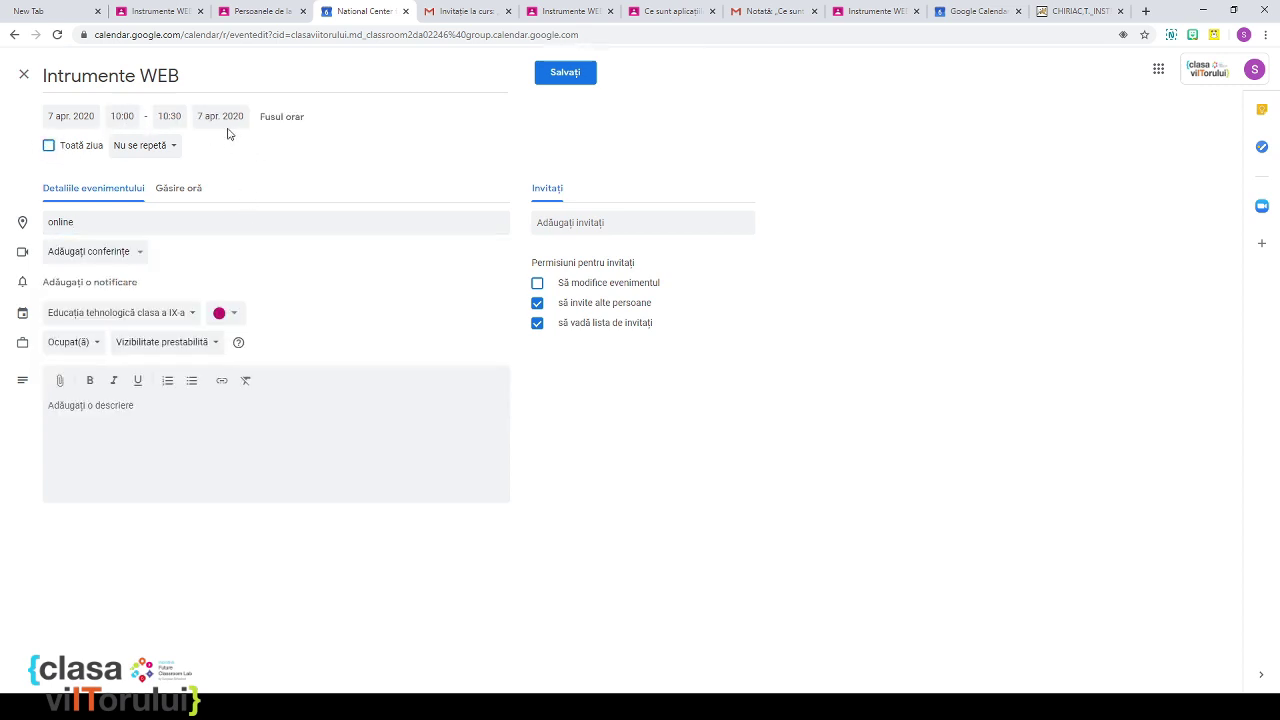
pyautogui.click(186, 316)
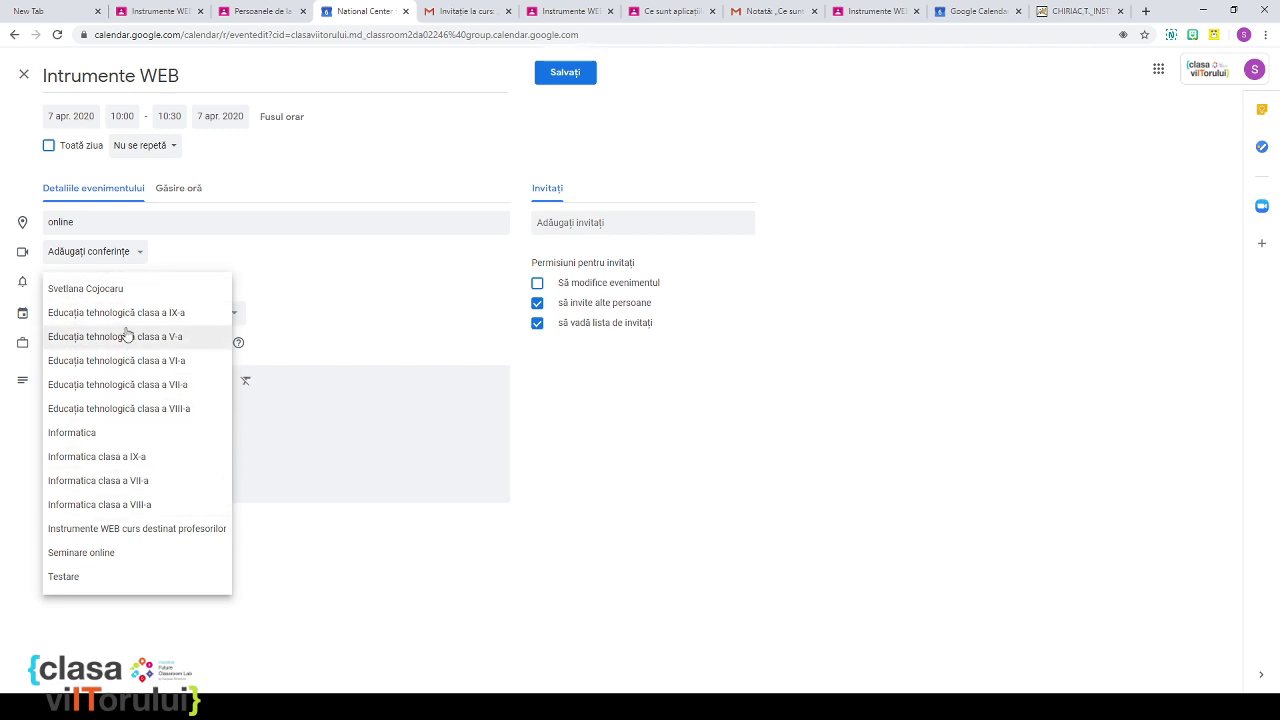
pyautogui.click(140, 537)
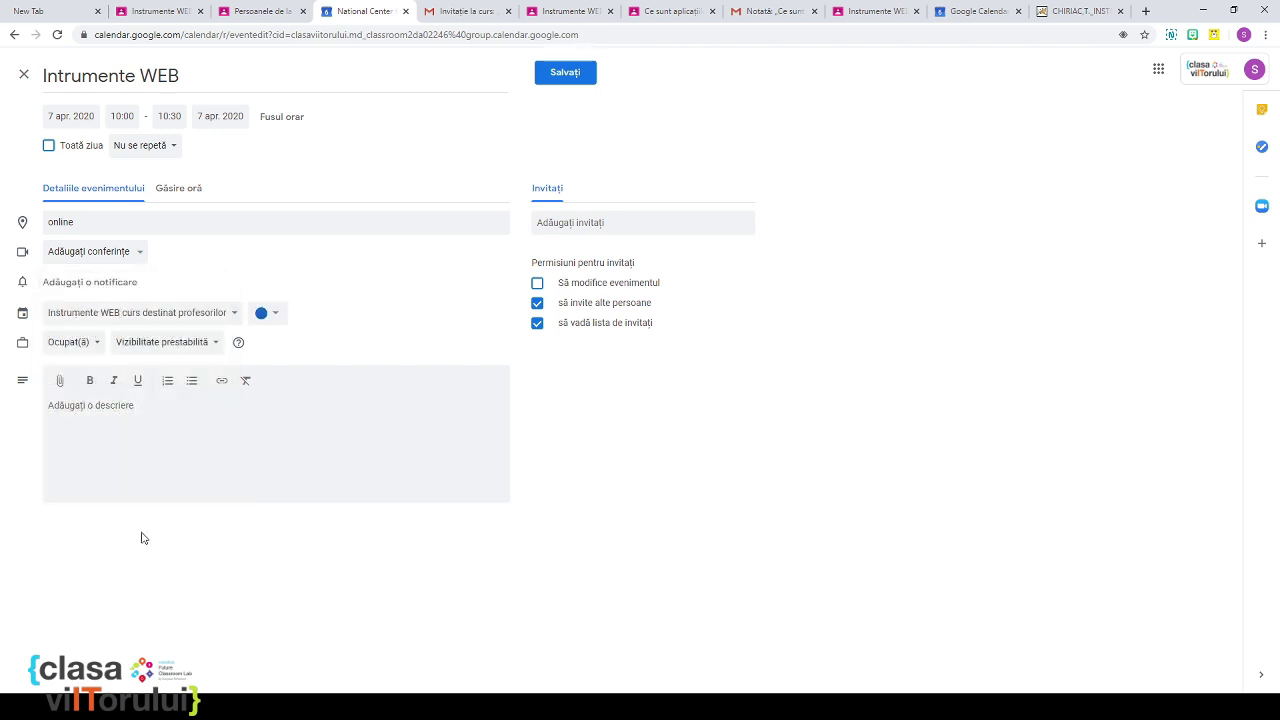
# Step: Describe the event as 'Vă invit la un curs online' and attach a Hangouts Meet conference
pyautogui.click(131, 407)
pyautogui.write('Vă invit la un curs online')
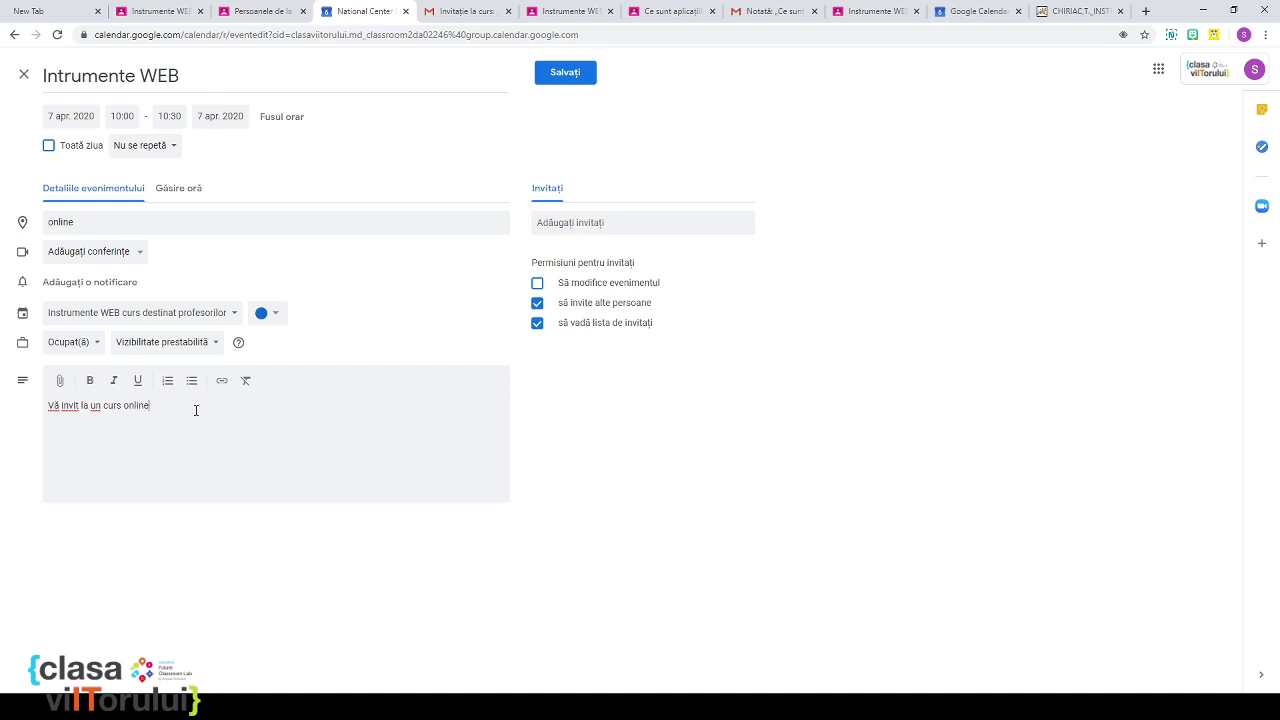
pyautogui.click(94, 251)
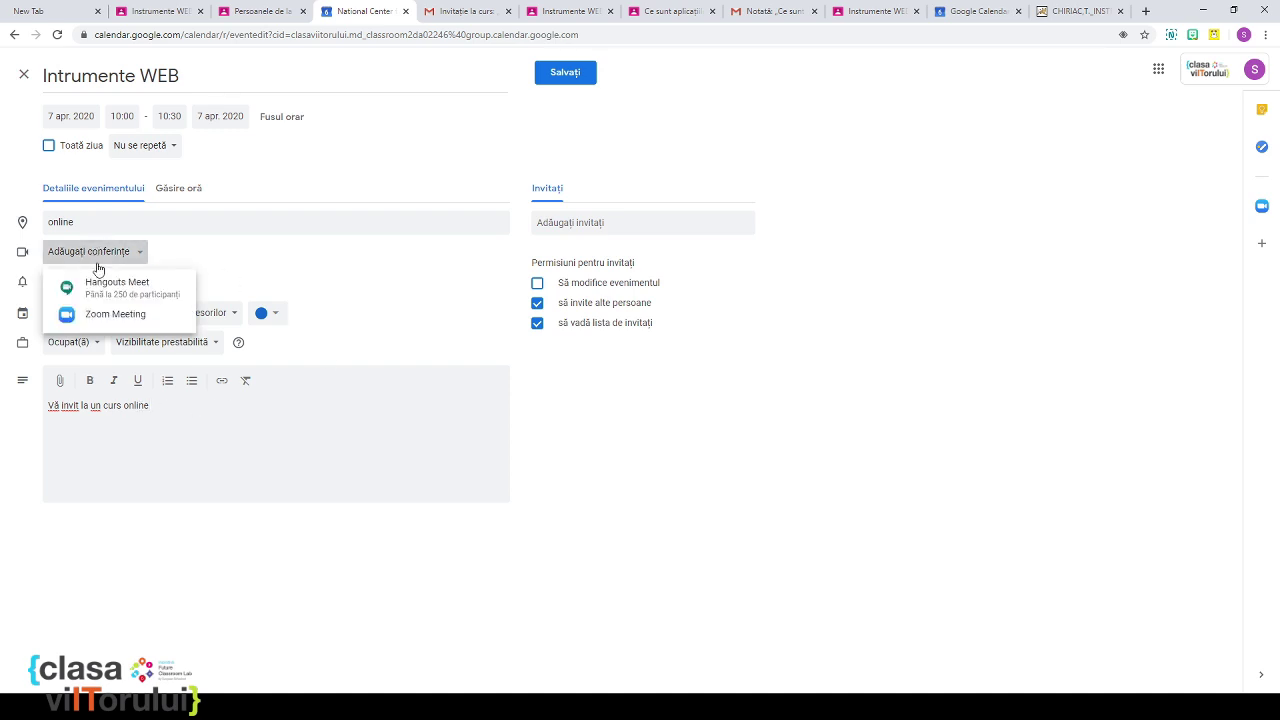
pyautogui.click(104, 288)
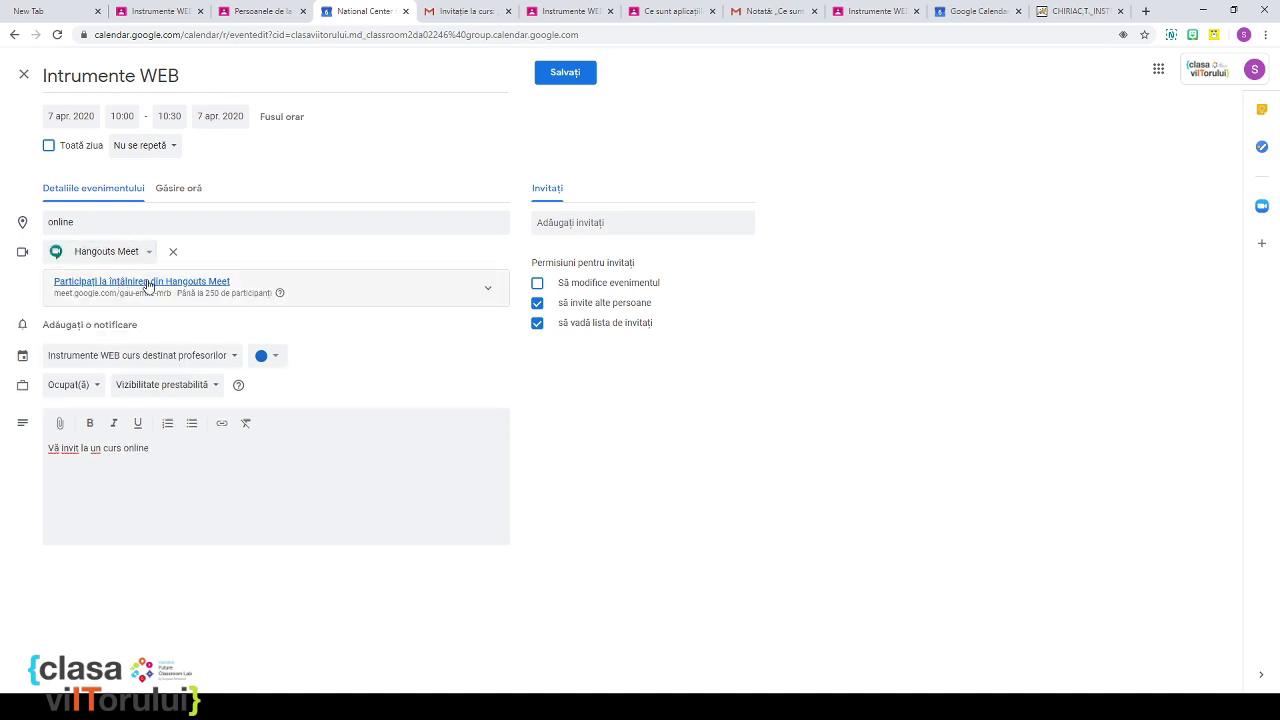
pyautogui.click(487, 290)
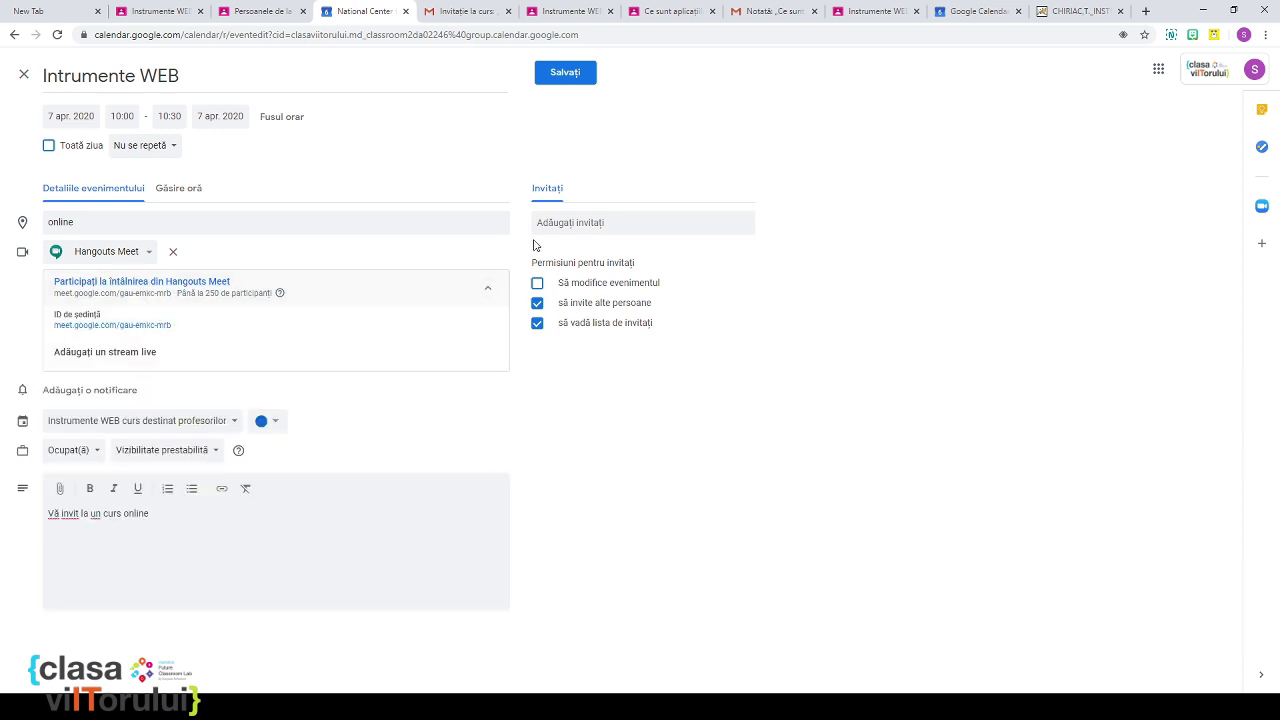
pyautogui.click(568, 223)
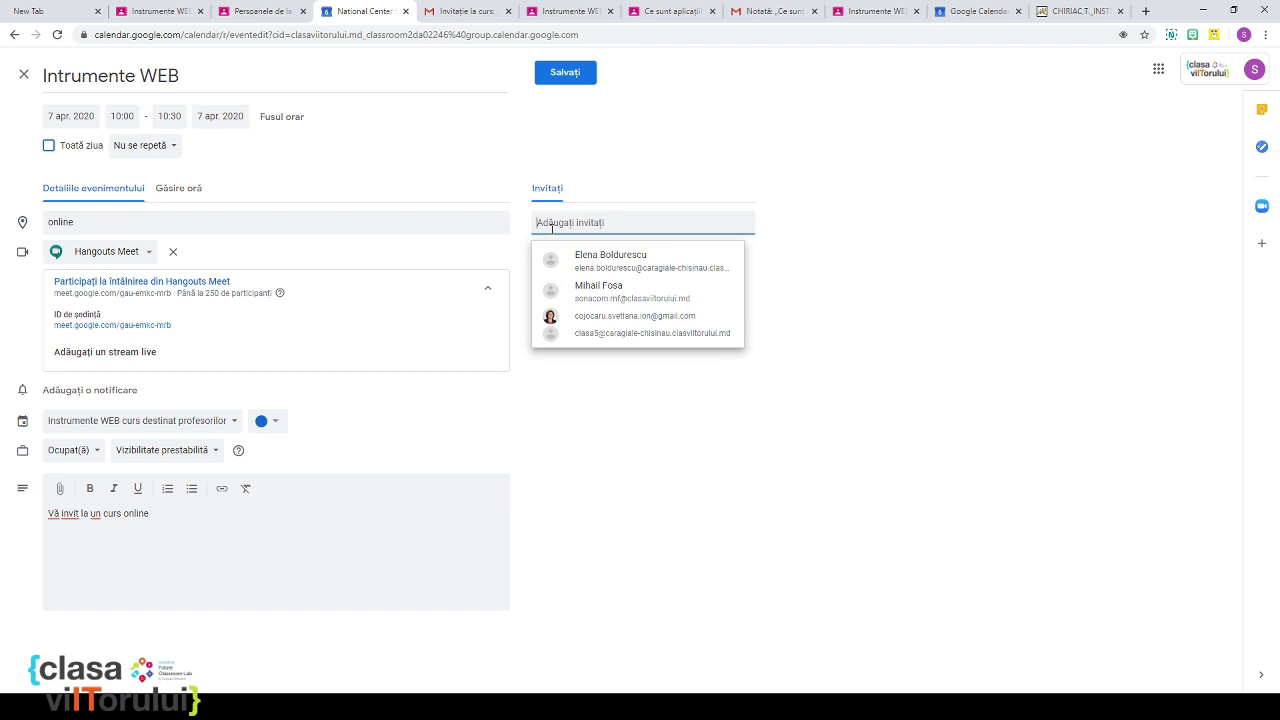
# Step: Invite the Instrumente WEB curs destinat profesorilor calendar as a guest
pyautogui.write('c')
pyautogui.press('BackSpace')
pyautogui.write('instr')
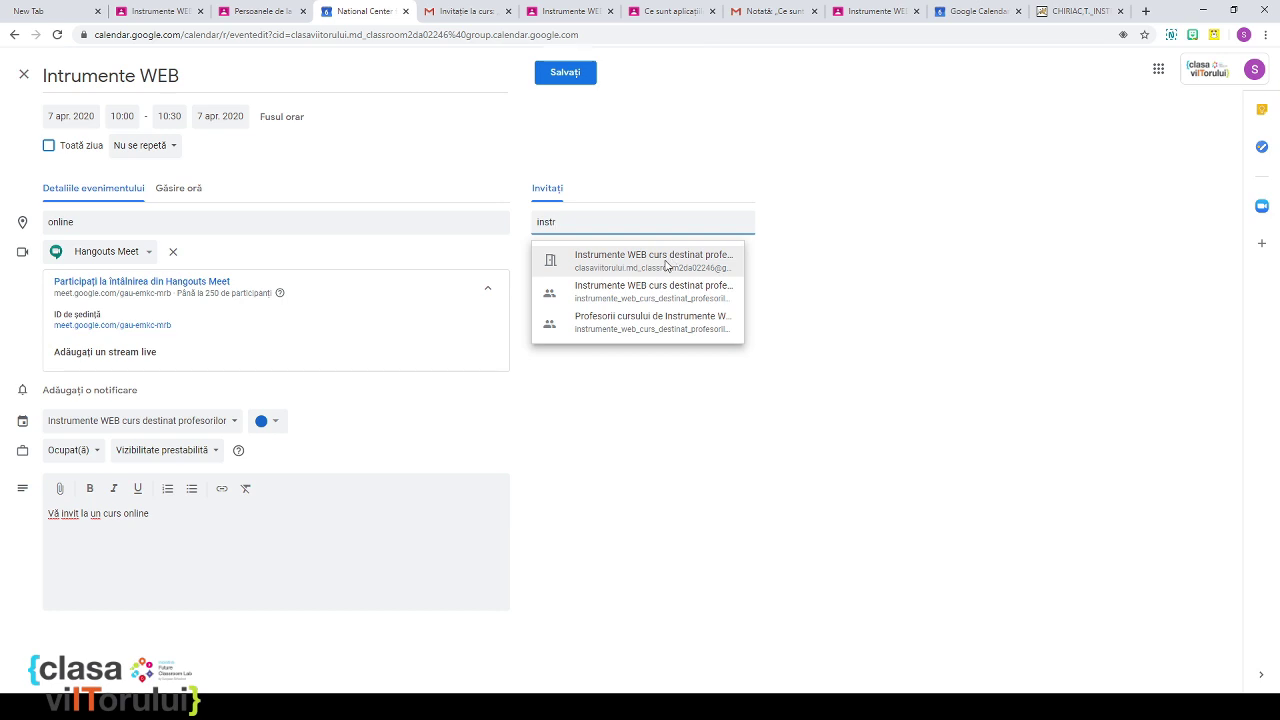
pyautogui.click(667, 264)
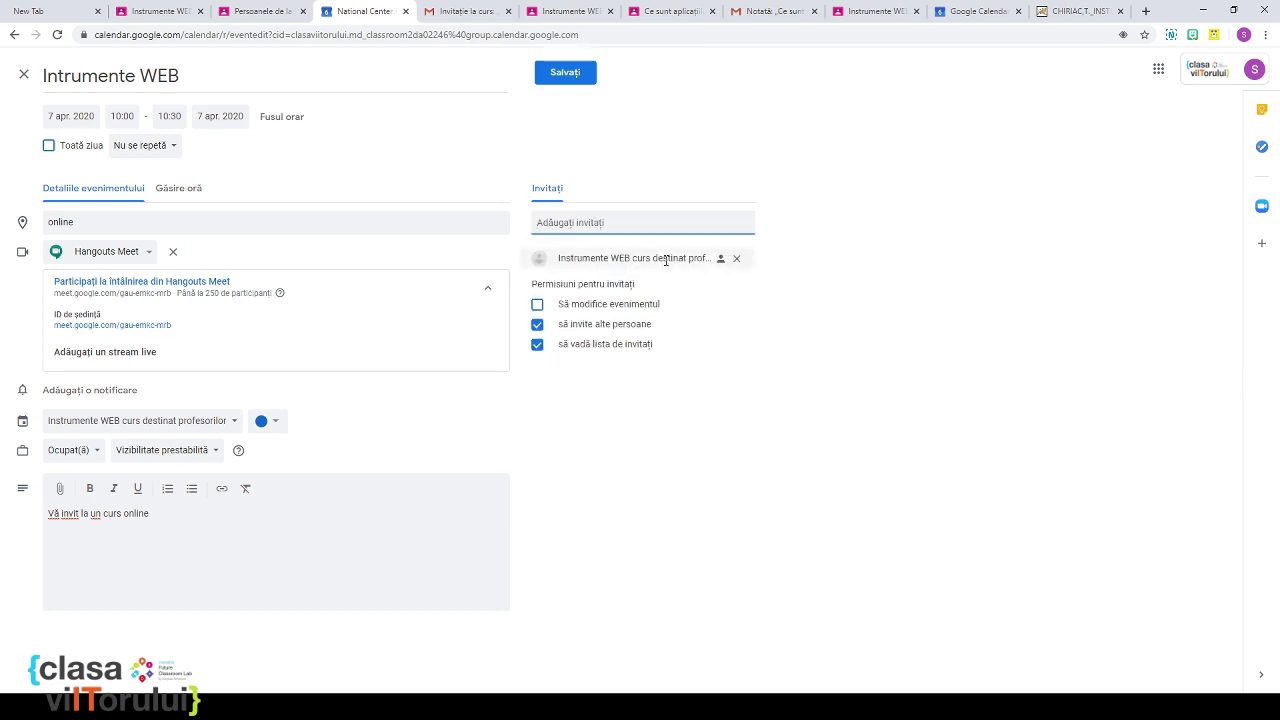
# Step: Add the three-member Instrumente WEB course group as guests and save the event
pyautogui.click(651, 223)
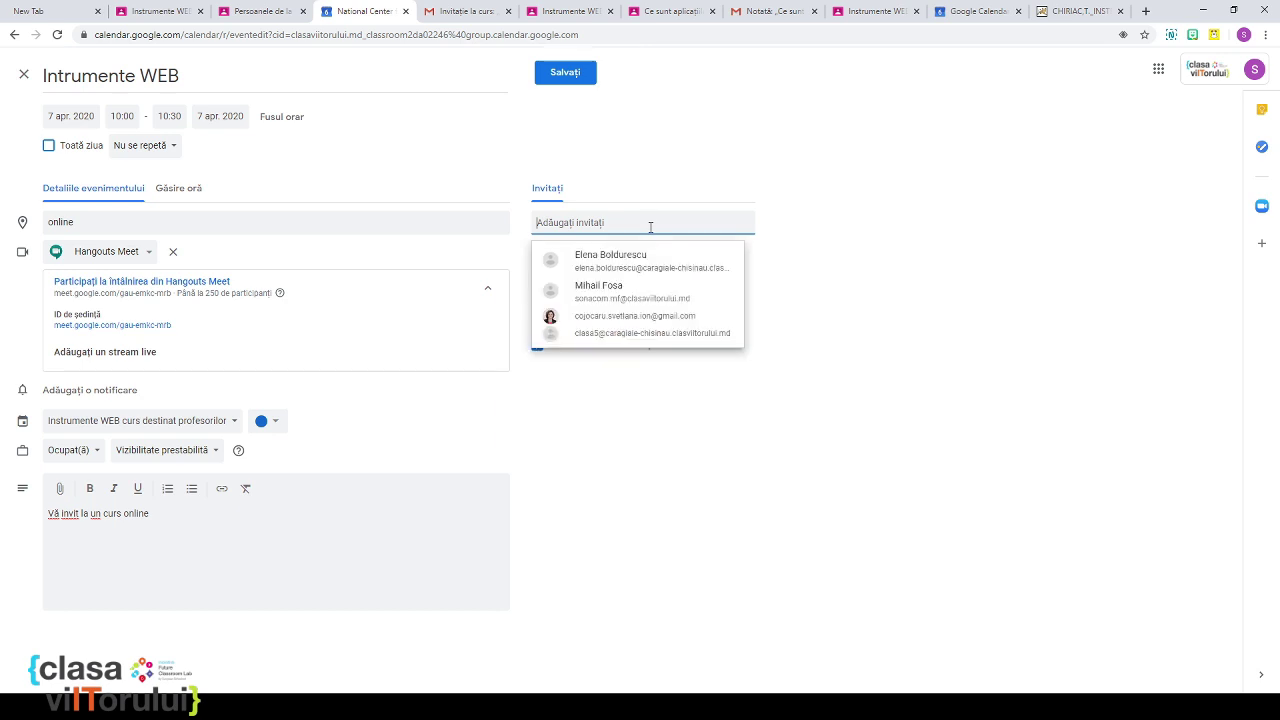
pyautogui.write('instr')
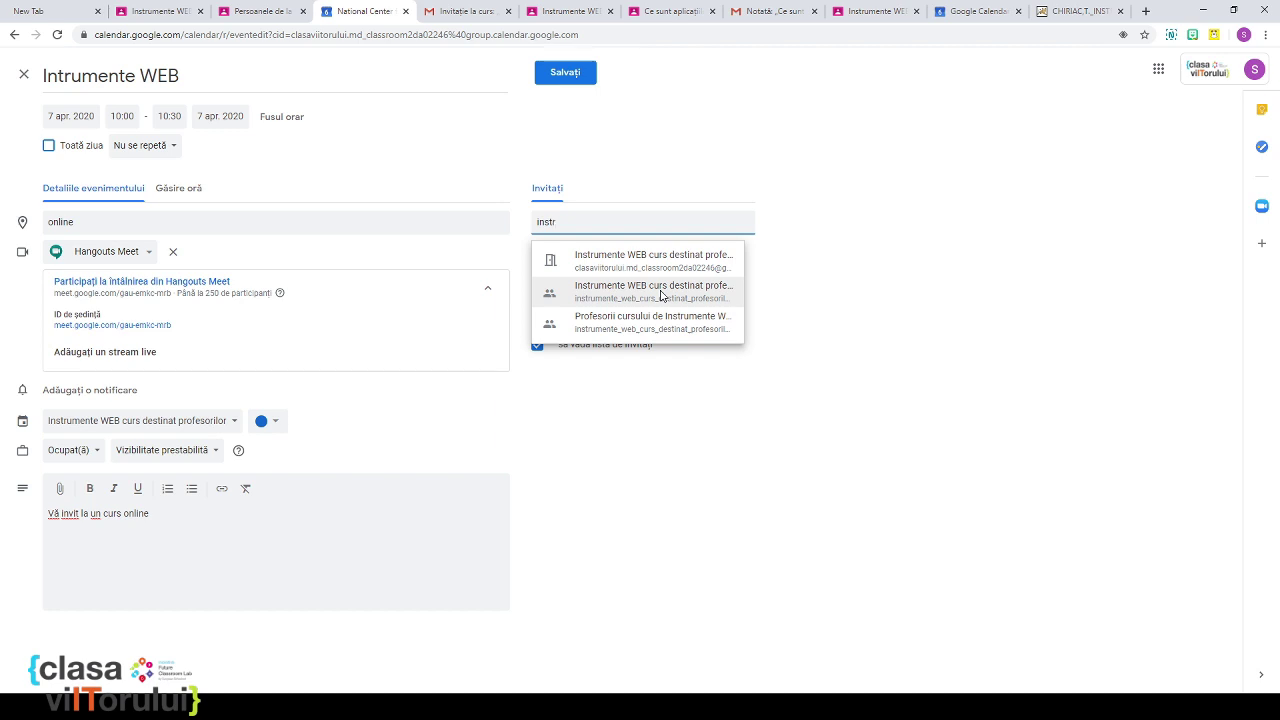
pyautogui.click(661, 296)
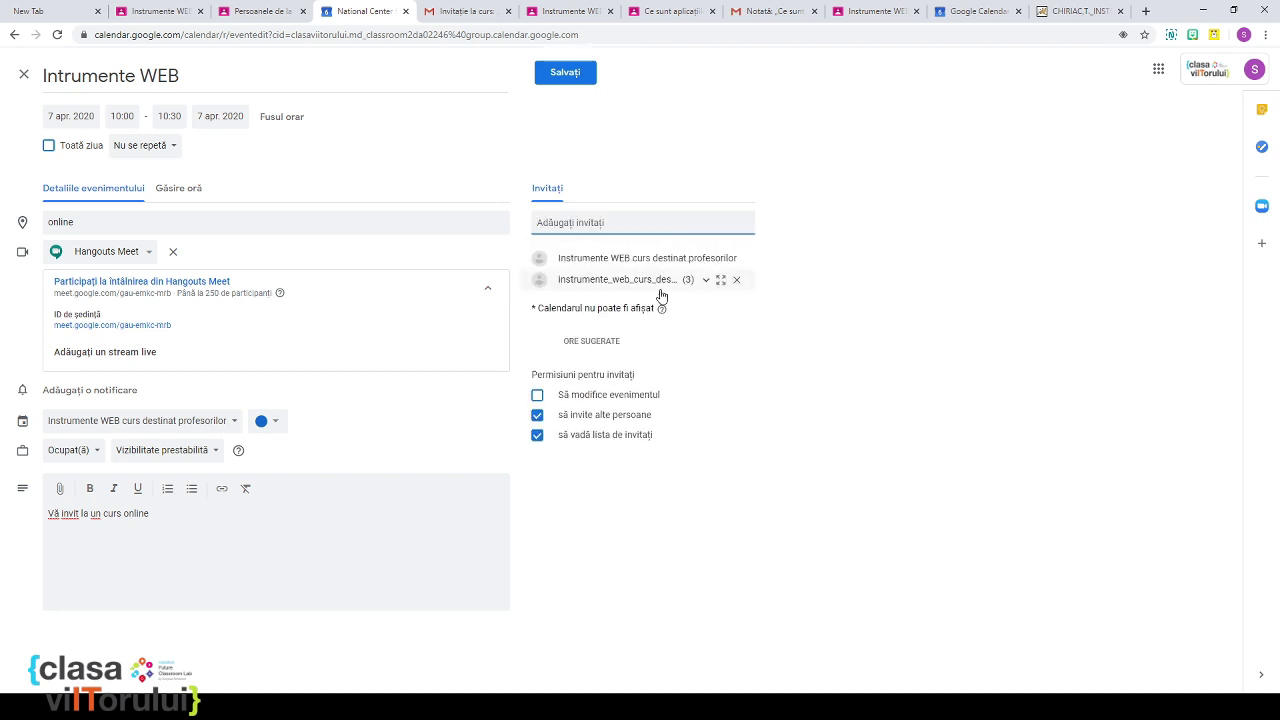
pyautogui.click(704, 283)
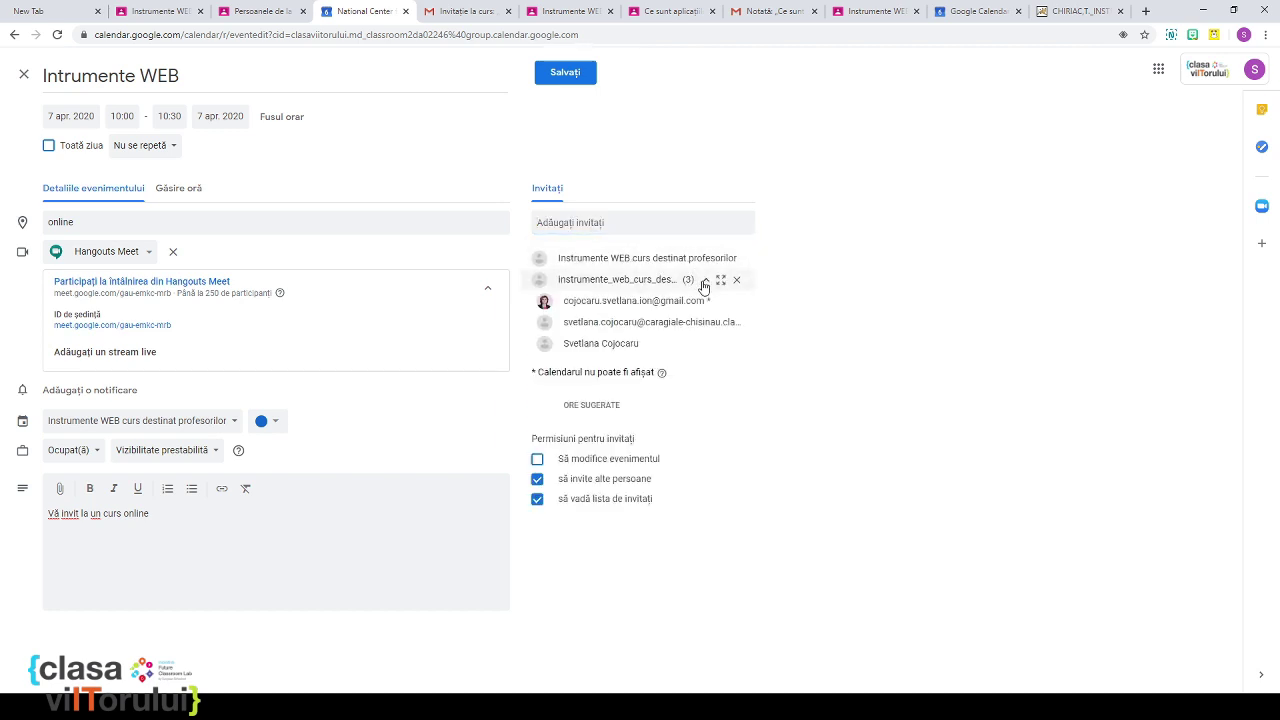
pyautogui.click(704, 283)
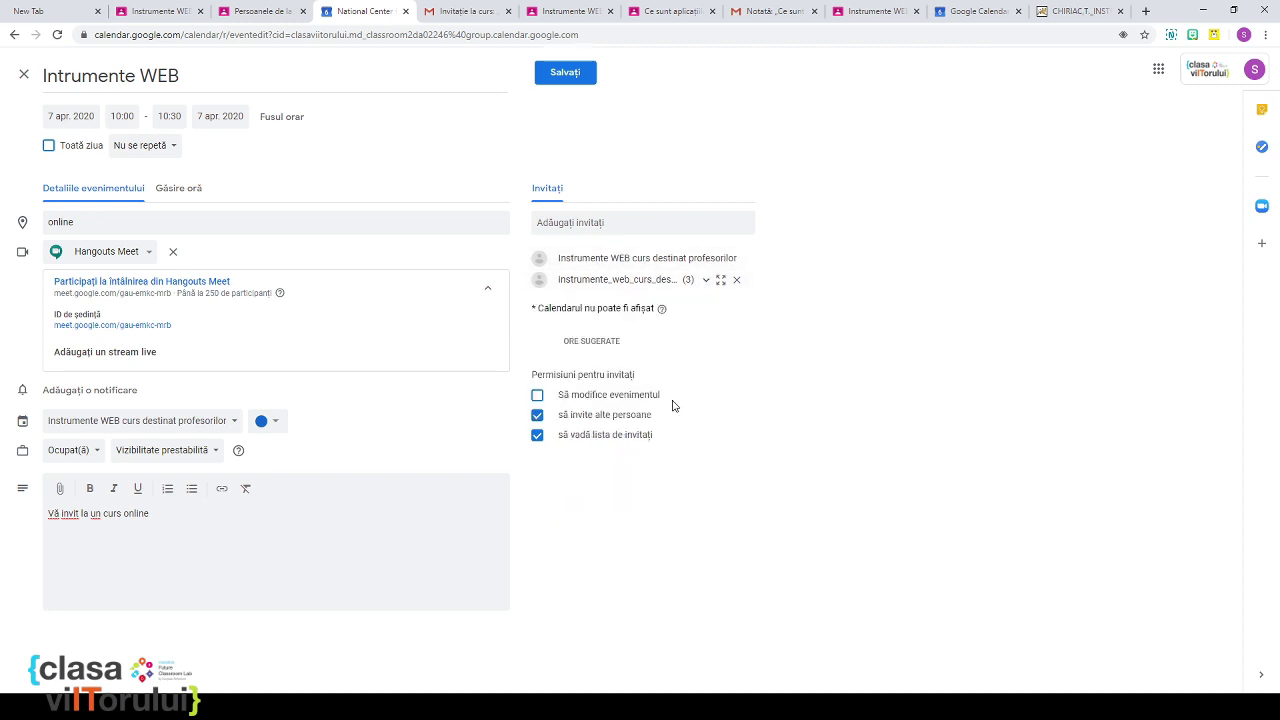
pyautogui.click(557, 77)
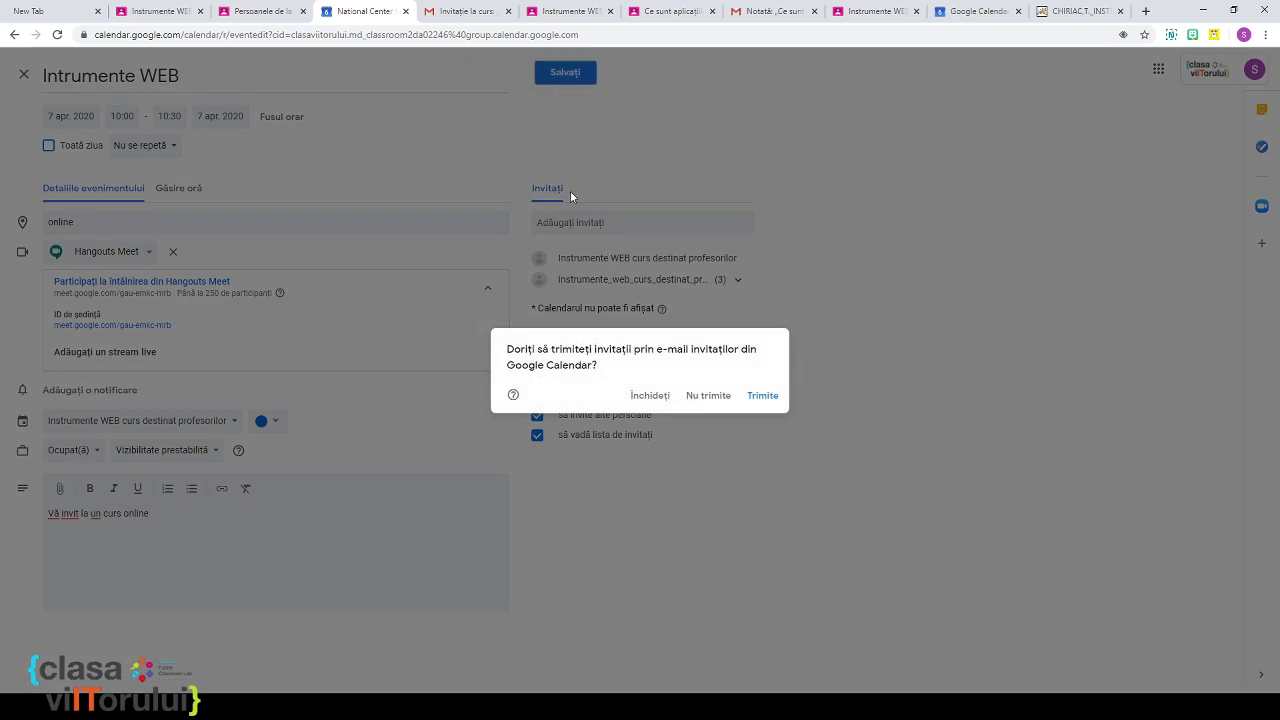
# Step: Send e-mail invitations, including to outside guests, and switch to desktop notifications
pyautogui.click(762, 400)
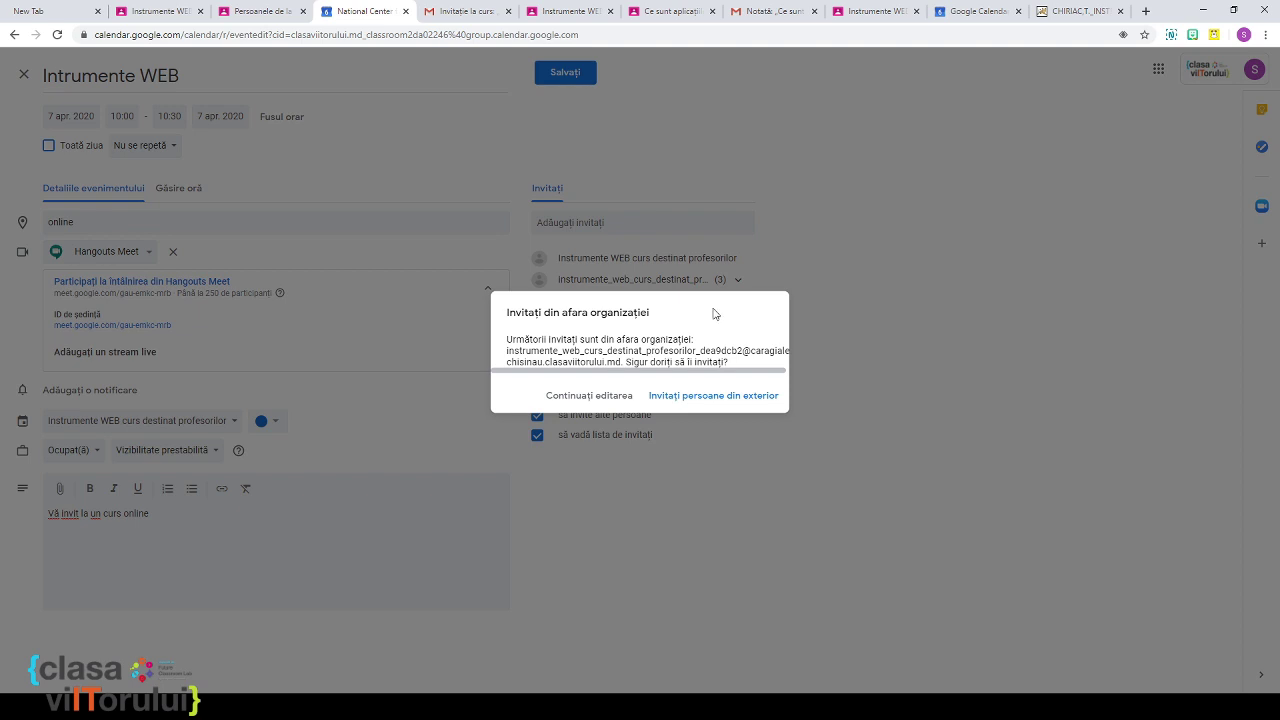
pyautogui.click(748, 403)
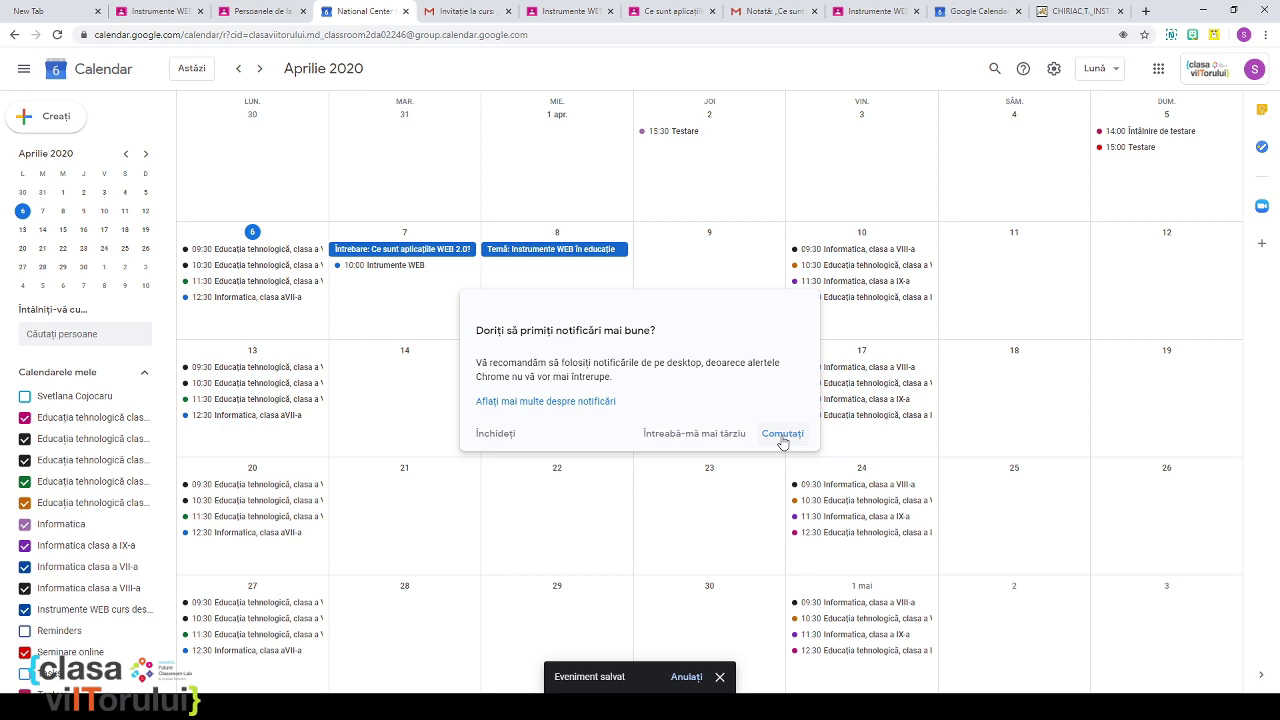
pyautogui.click(783, 434)
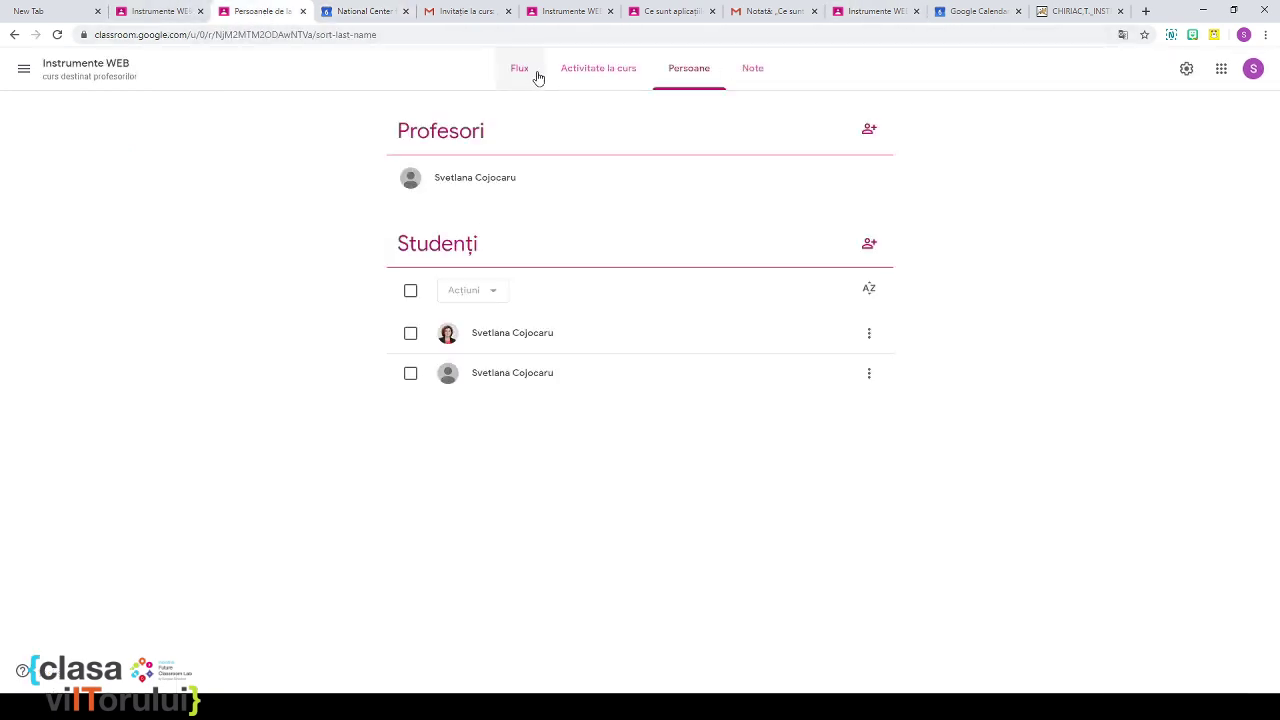
# Step: Open the class Google Calendar from the classwork page to see the 7 April Intrumente WEB event
pyautogui.click(517, 72)
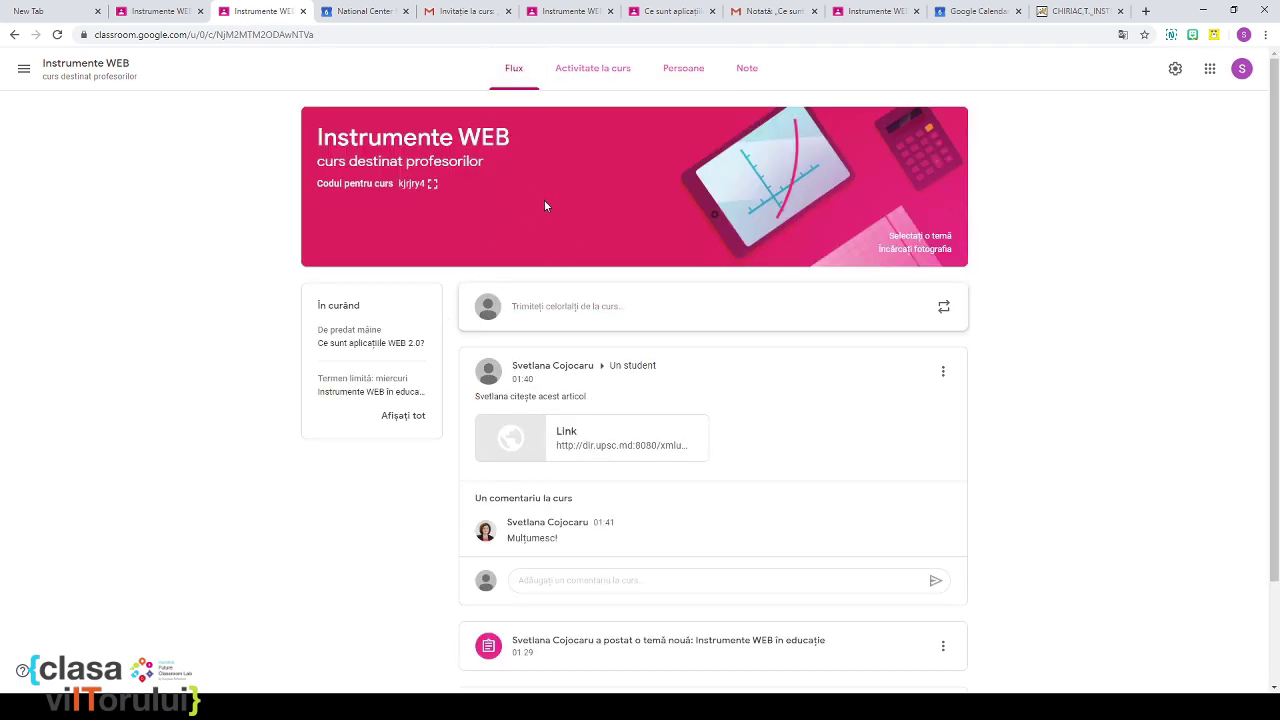
pyautogui.click(642, 71)
pyautogui.click(706, 117)
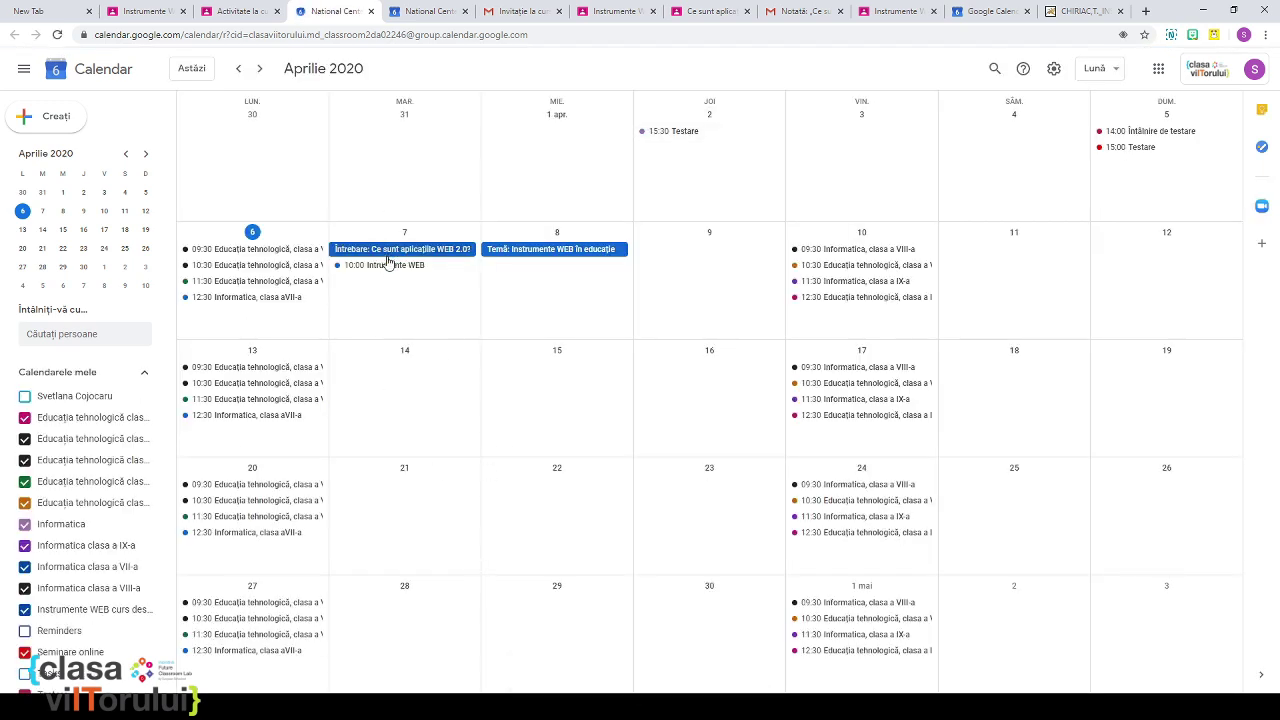
pyautogui.click(890, 12)
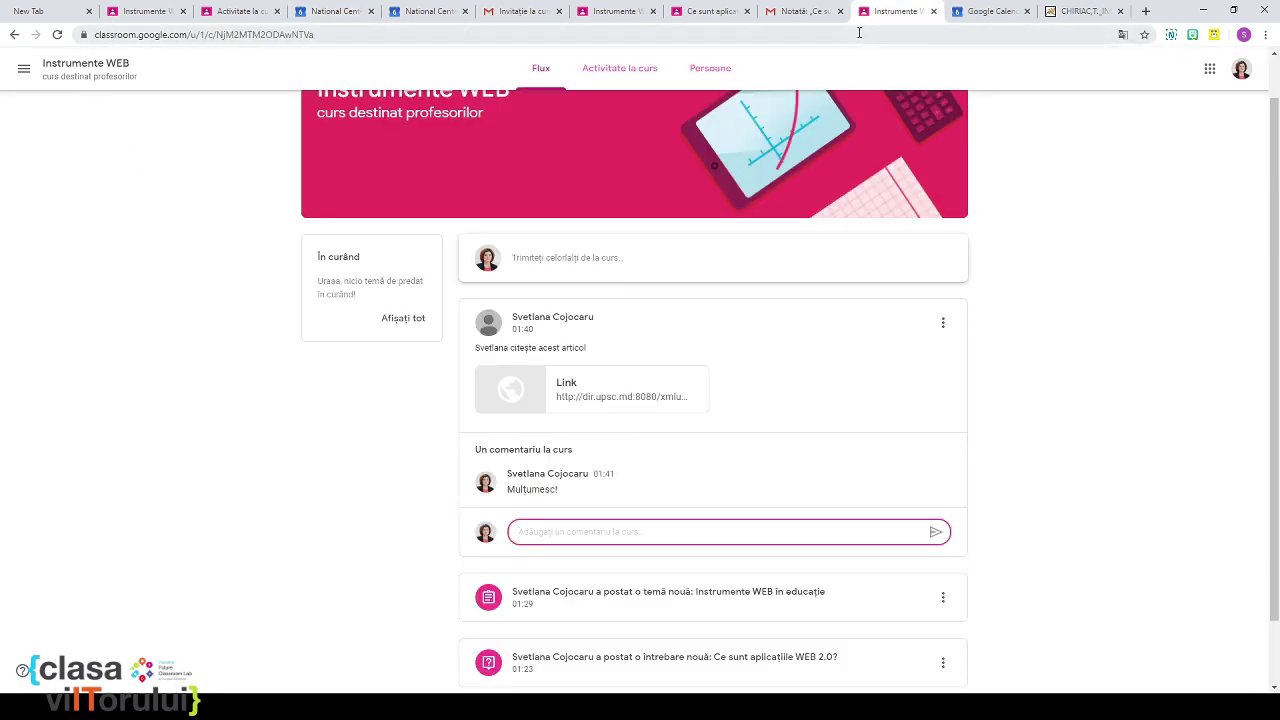
pyautogui.click(612, 76)
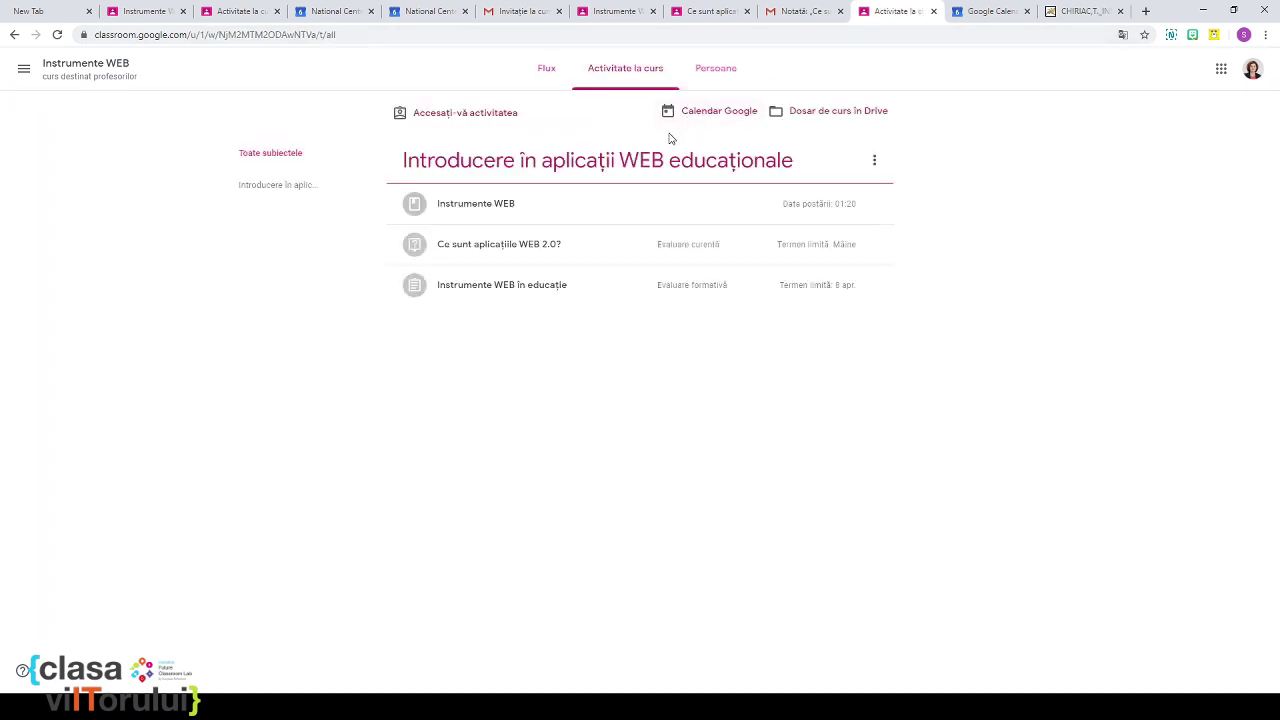
pyautogui.click(700, 113)
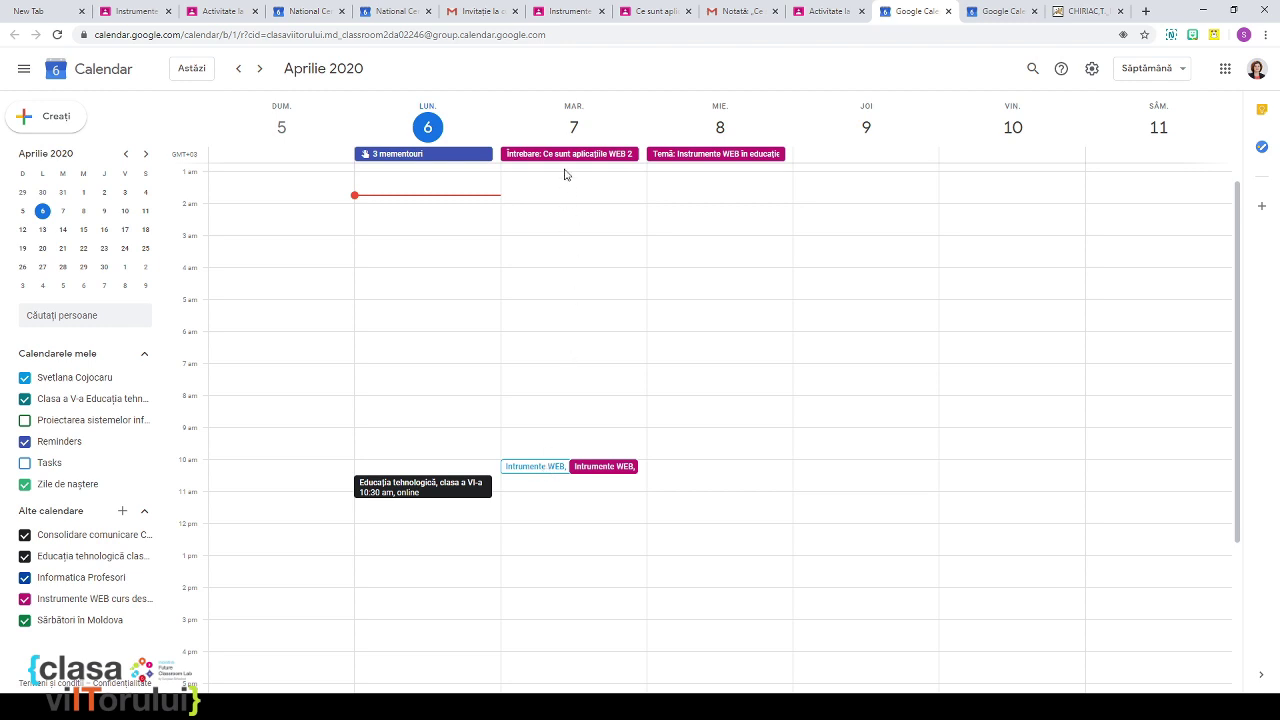
# Step: Check the Intrumente WEB event's time, Meet link and guests, then return to the classwork tab
pyautogui.click(538, 467)
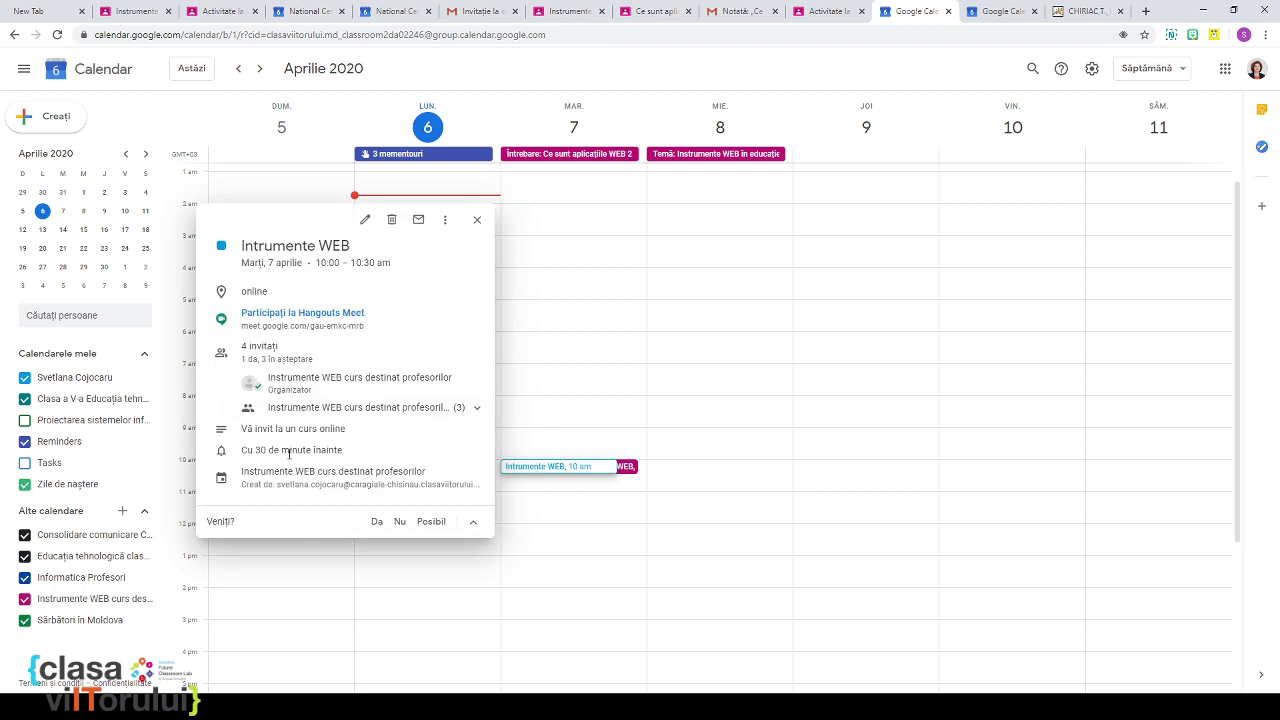
pyautogui.click(478, 220)
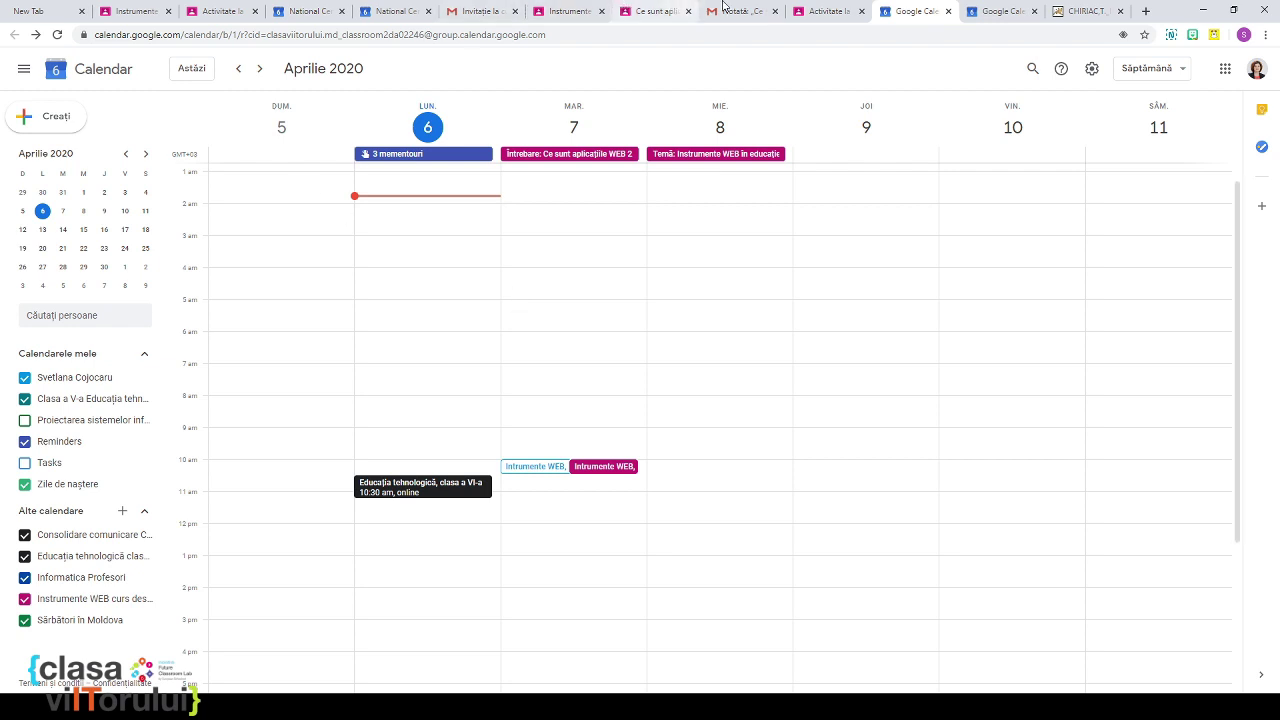
pyautogui.click(817, 11)
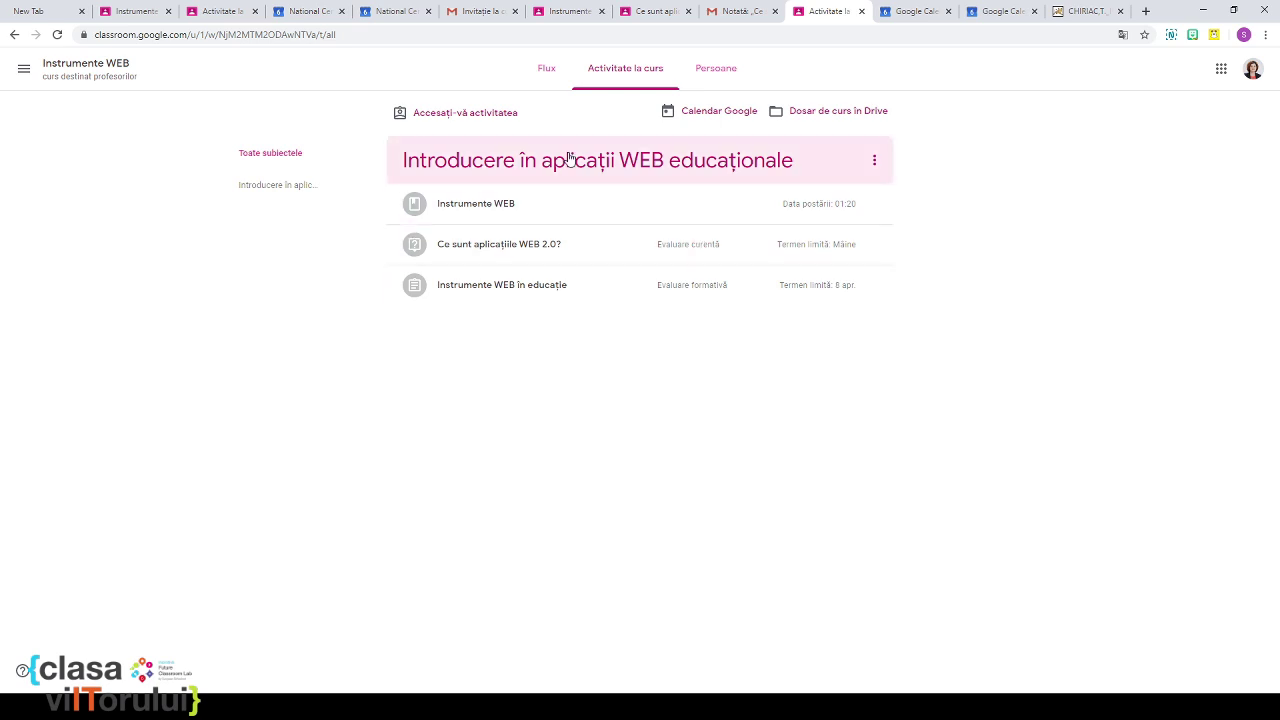
# Step: Go from the course stream to the Instrumente WEB classwork page
pyautogui.click(549, 76)
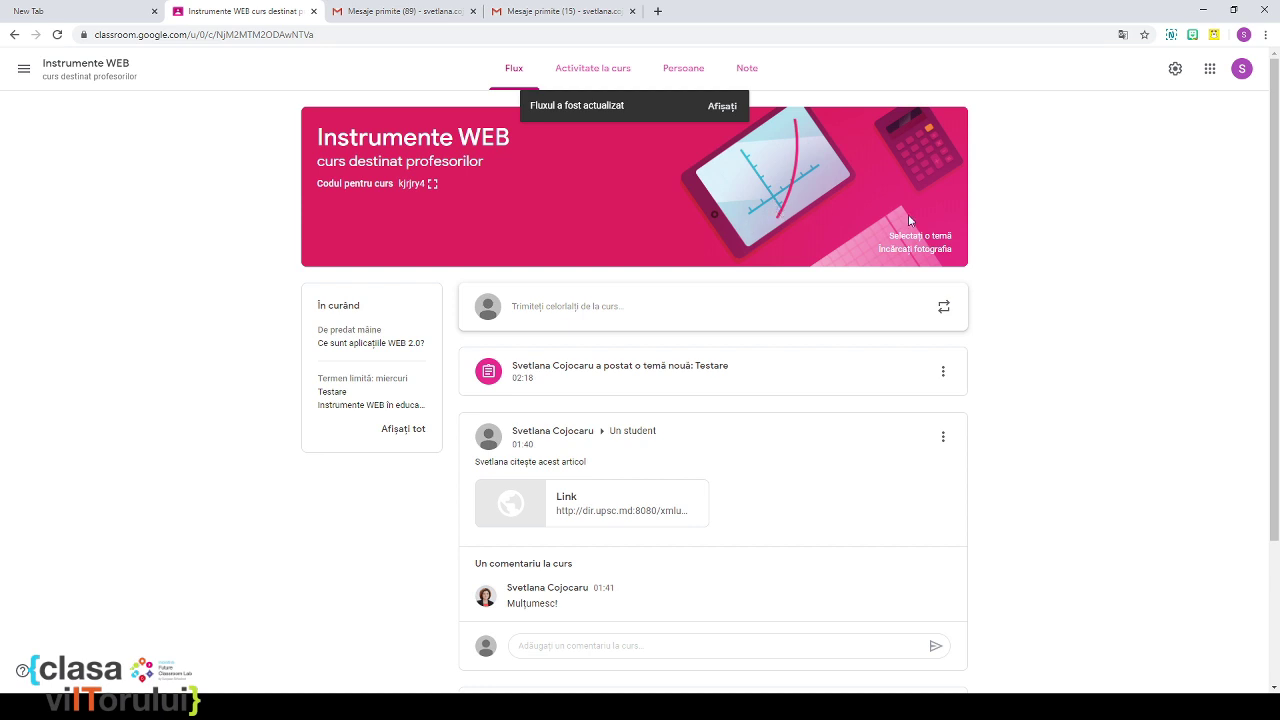
pyautogui.click(570, 80)
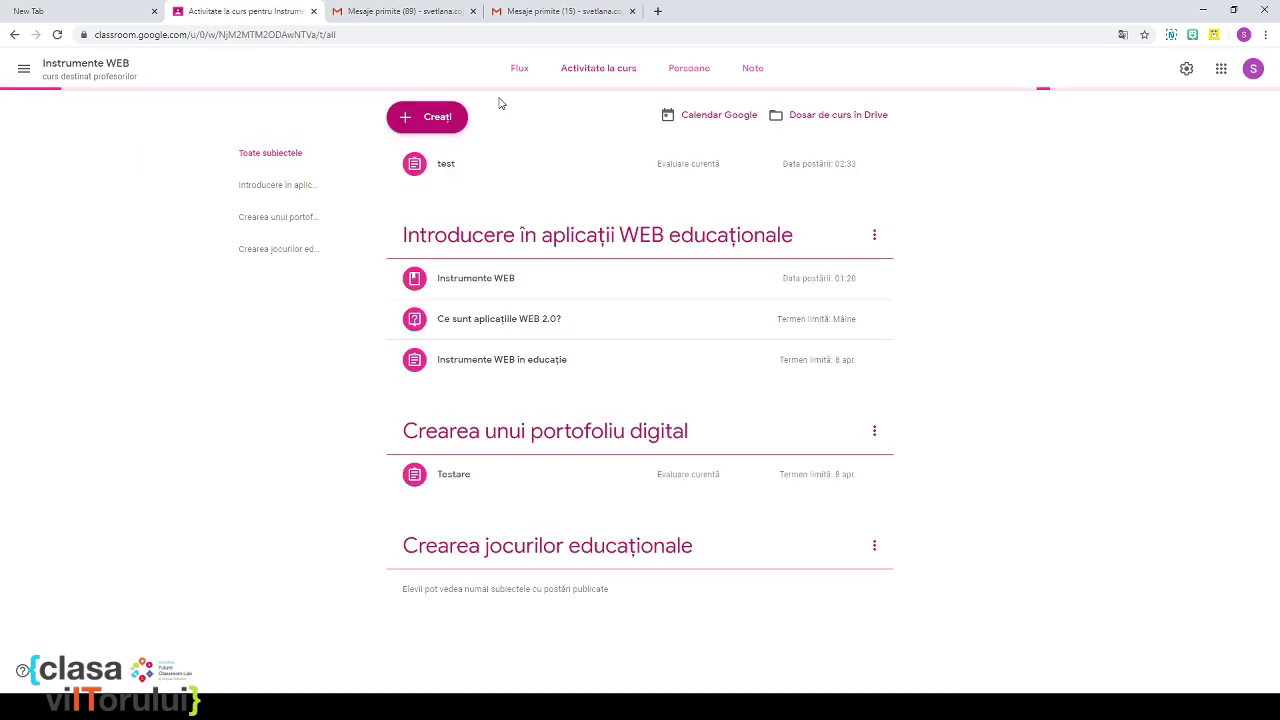
# Step: Start an assignment 'Tema pentru acasă': ex.5 page 34, upload the solution as image or document
pyautogui.click(414, 120)
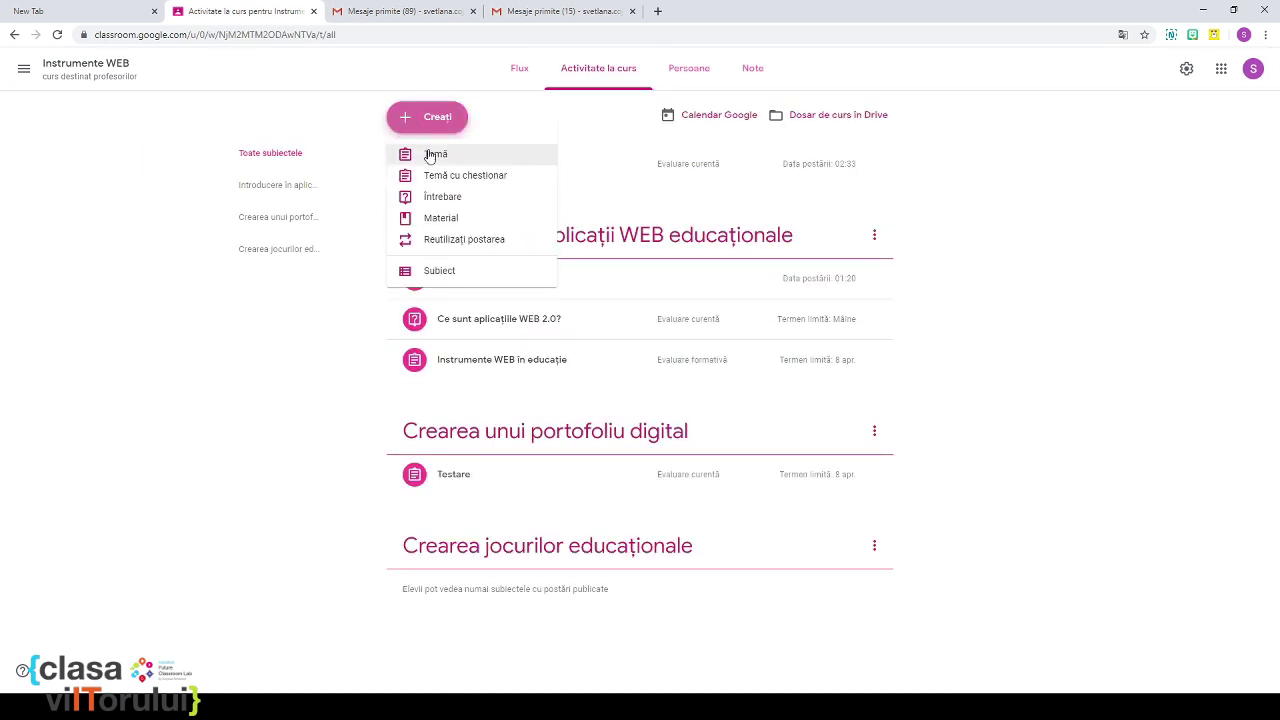
pyautogui.click(432, 157)
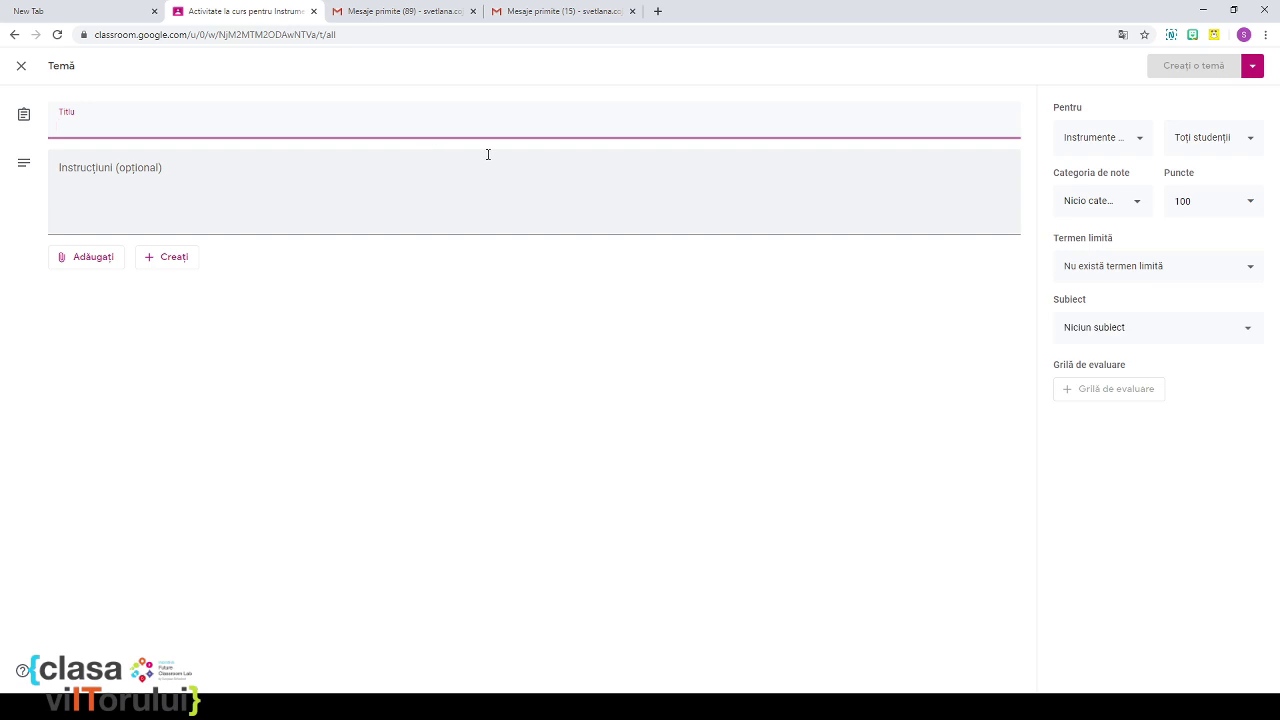
pyautogui.write('Tema ')
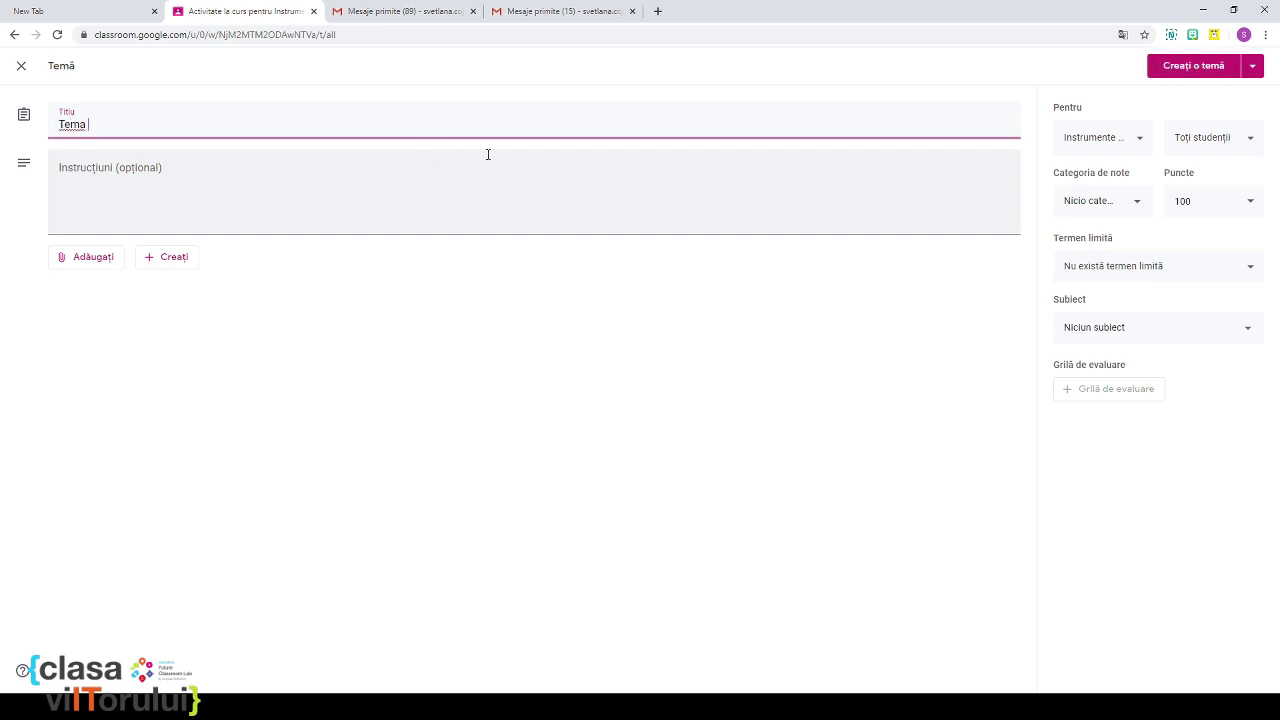
pyautogui.write('pentru acasă')
pyautogui.click(520, 168)
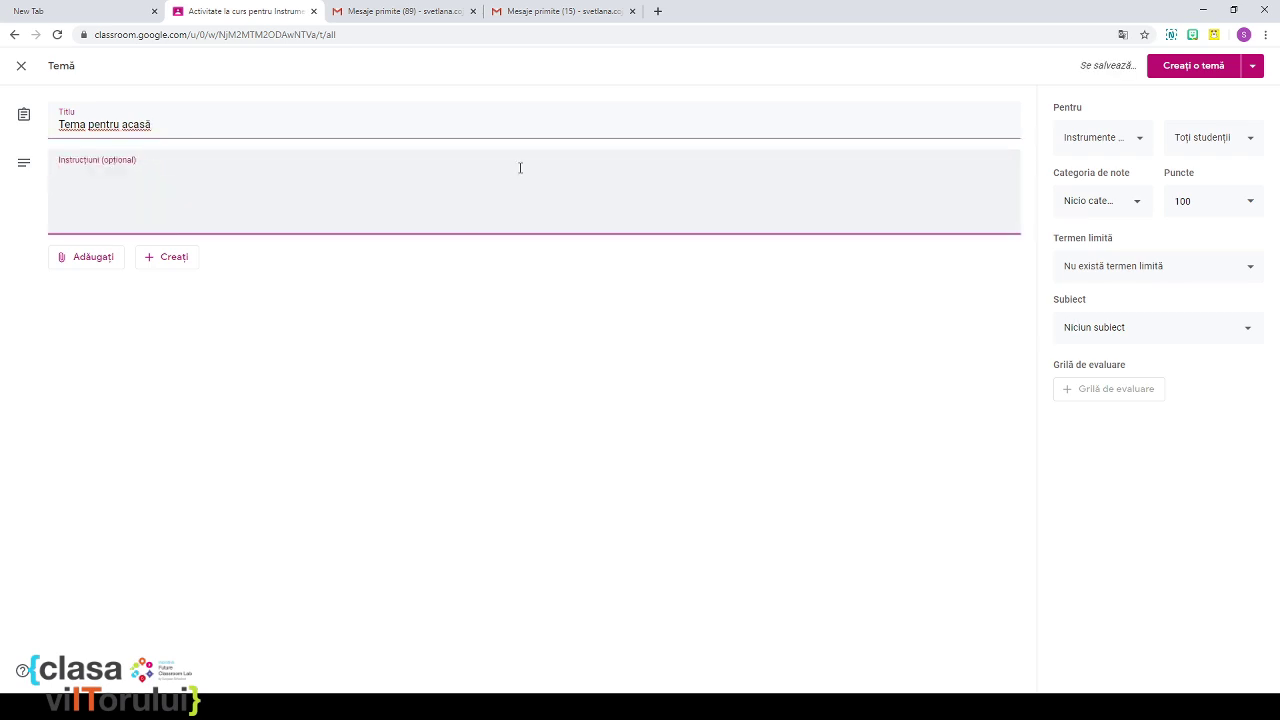
pyautogui.write('ex.5 pagina 34 din manual')
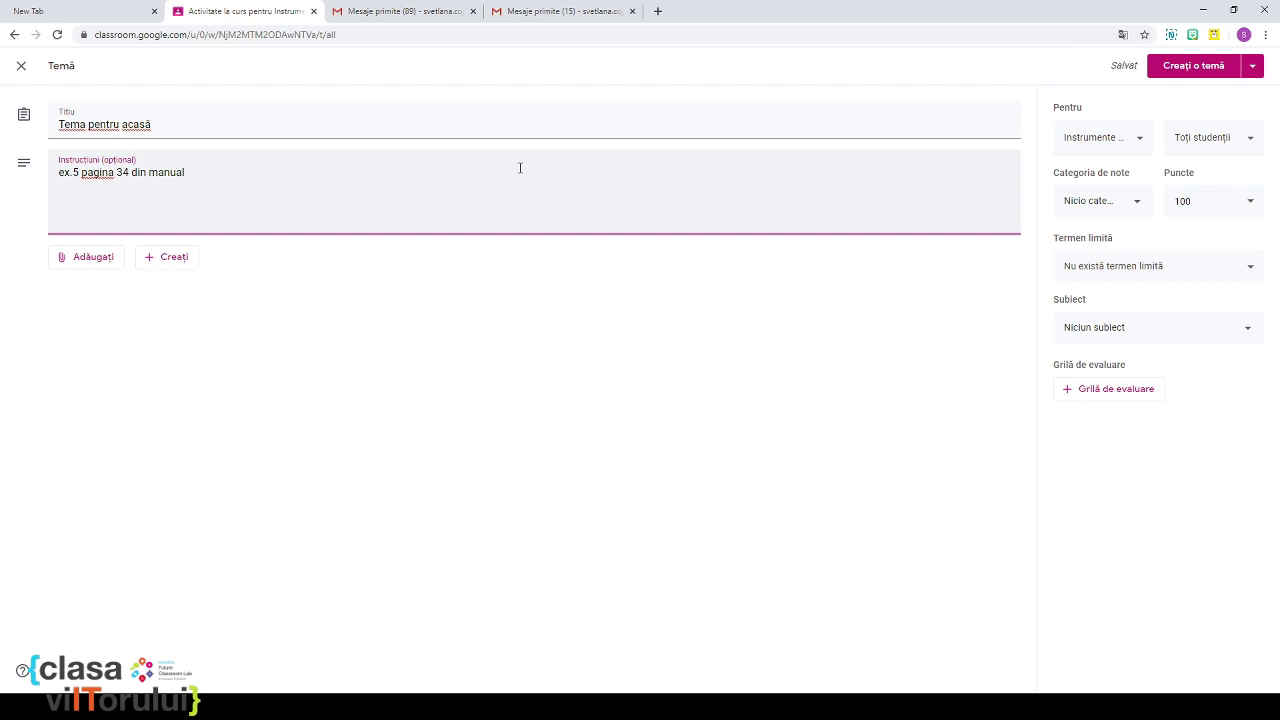
pyautogui.press('Return')
pyautogui.write('Încărcați')
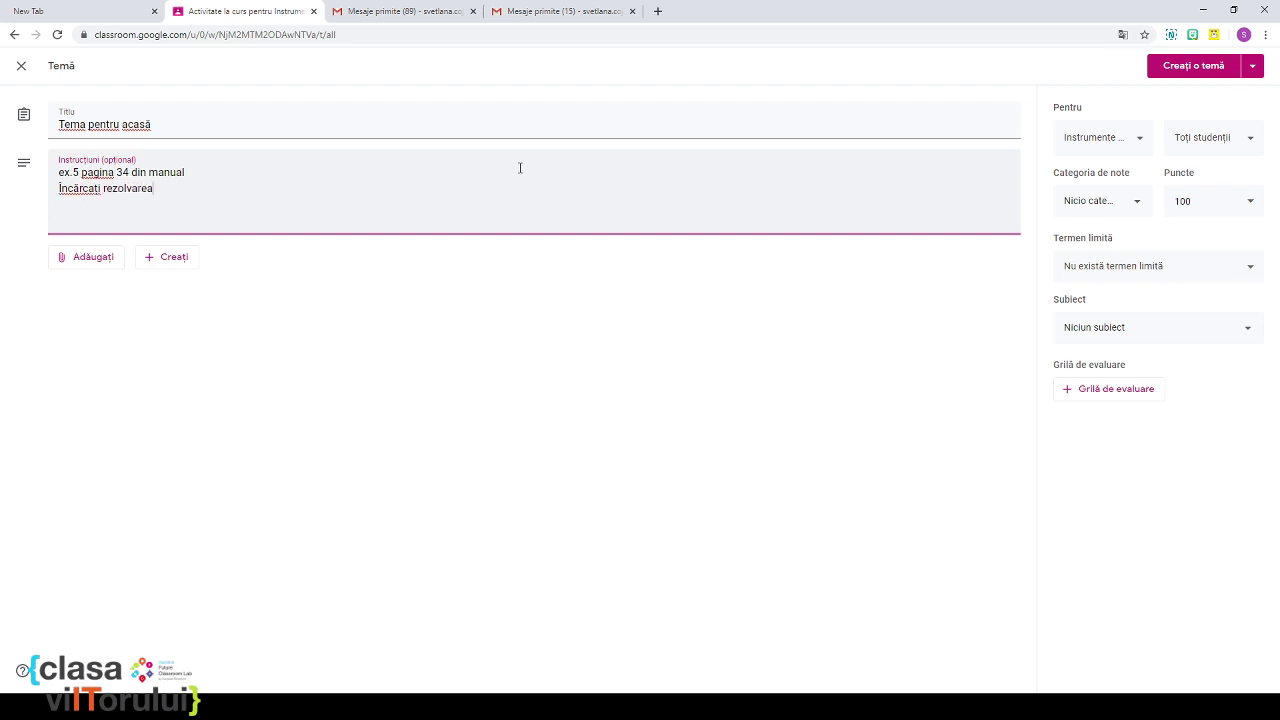
pyautogui.write(' rezolvarea')
pyautogui.write(' ca')
pyautogui.write(' imagine sau ')
pyautogui.write('fi')
pyautogui.write('și')
pyautogui.press('BackSpace')
pyautogui.press('BackSpace')
pyautogui.press('BackSpace')
pyautogui.write('document')
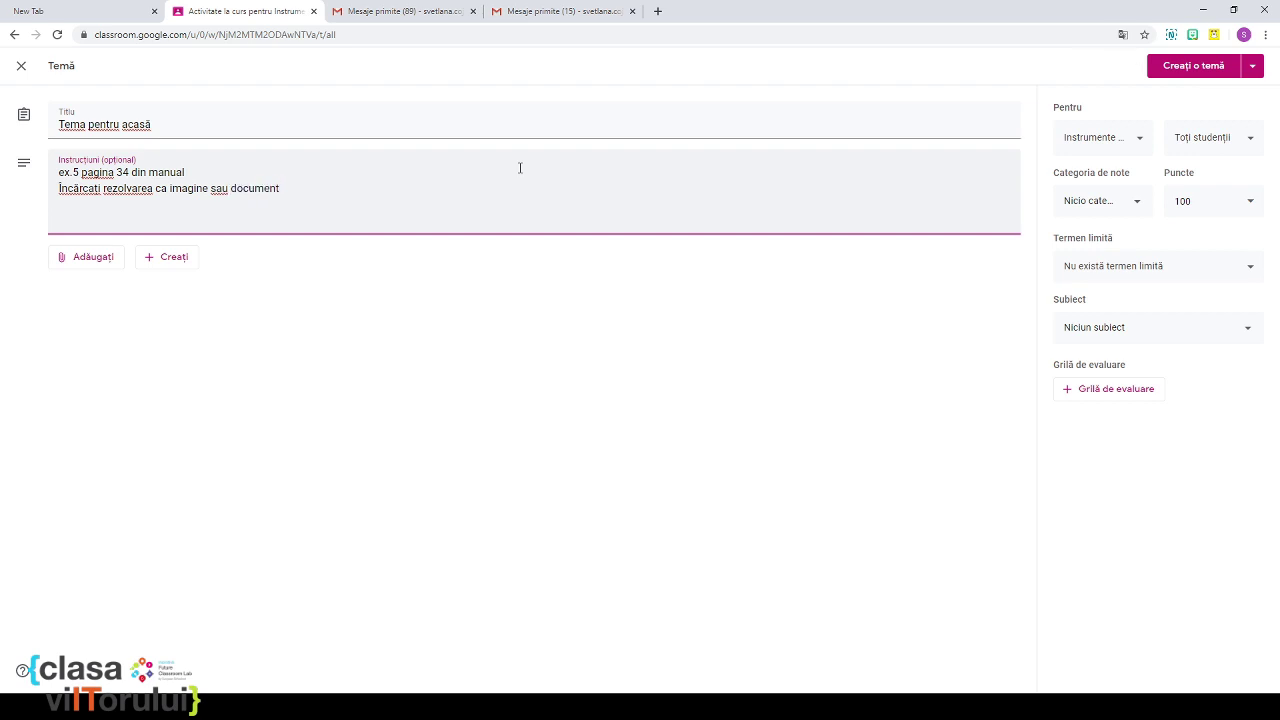
# Step: Set category Evaluare curentă, 10 points, topic Crearea unui portofoliu digital, and post it
pyautogui.click(1118, 203)
pyautogui.click(1120, 298)
pyautogui.click(1190, 210)
pyautogui.write('0')
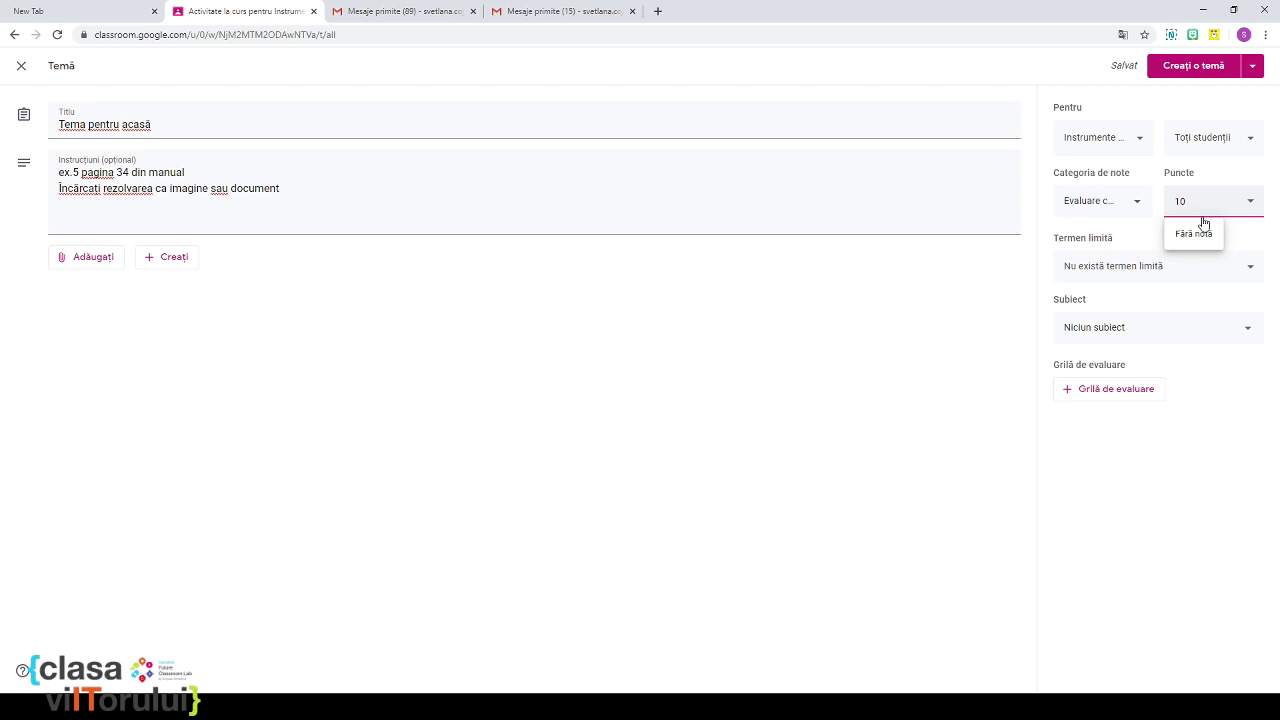
pyautogui.click(1127, 327)
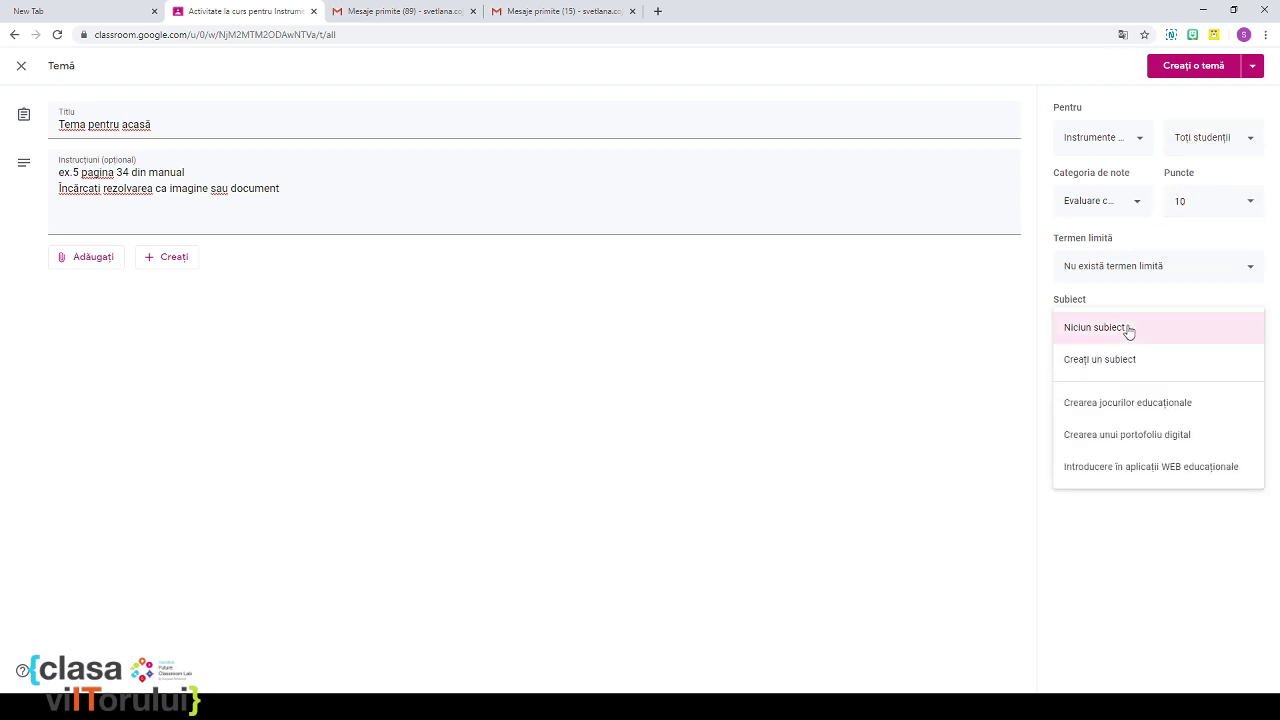
pyautogui.click(1180, 440)
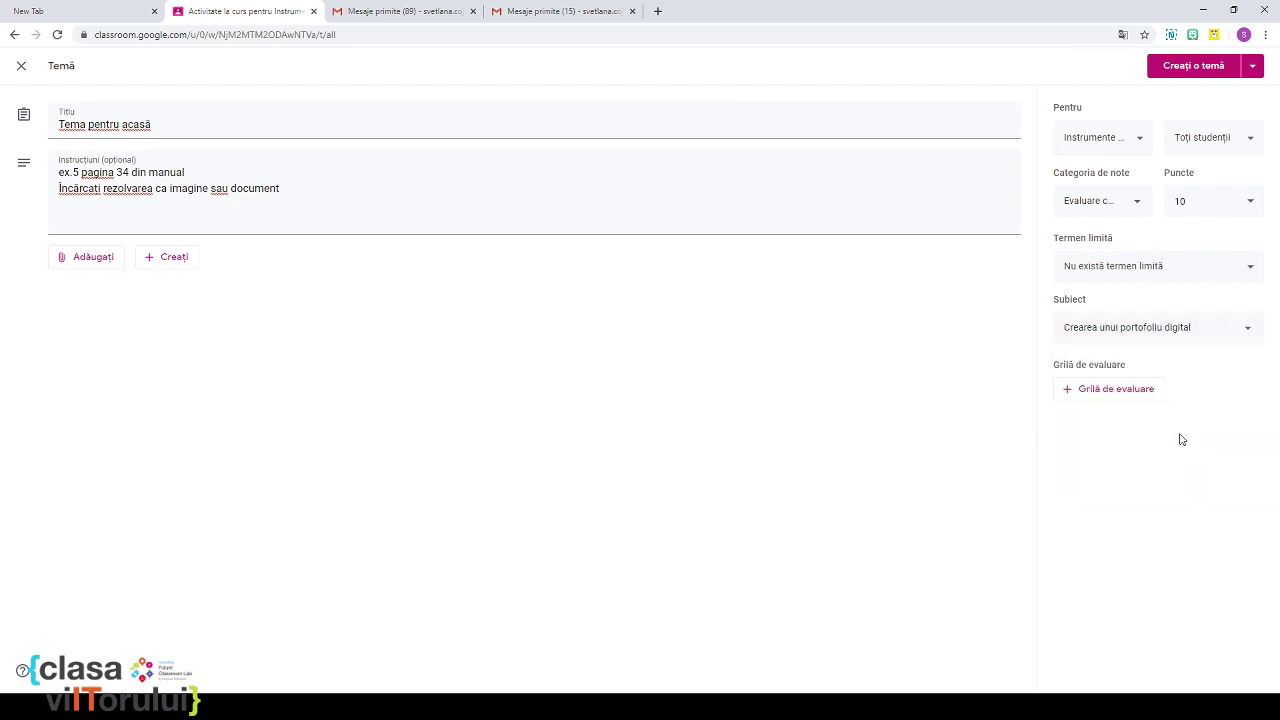
pyautogui.click(1190, 68)
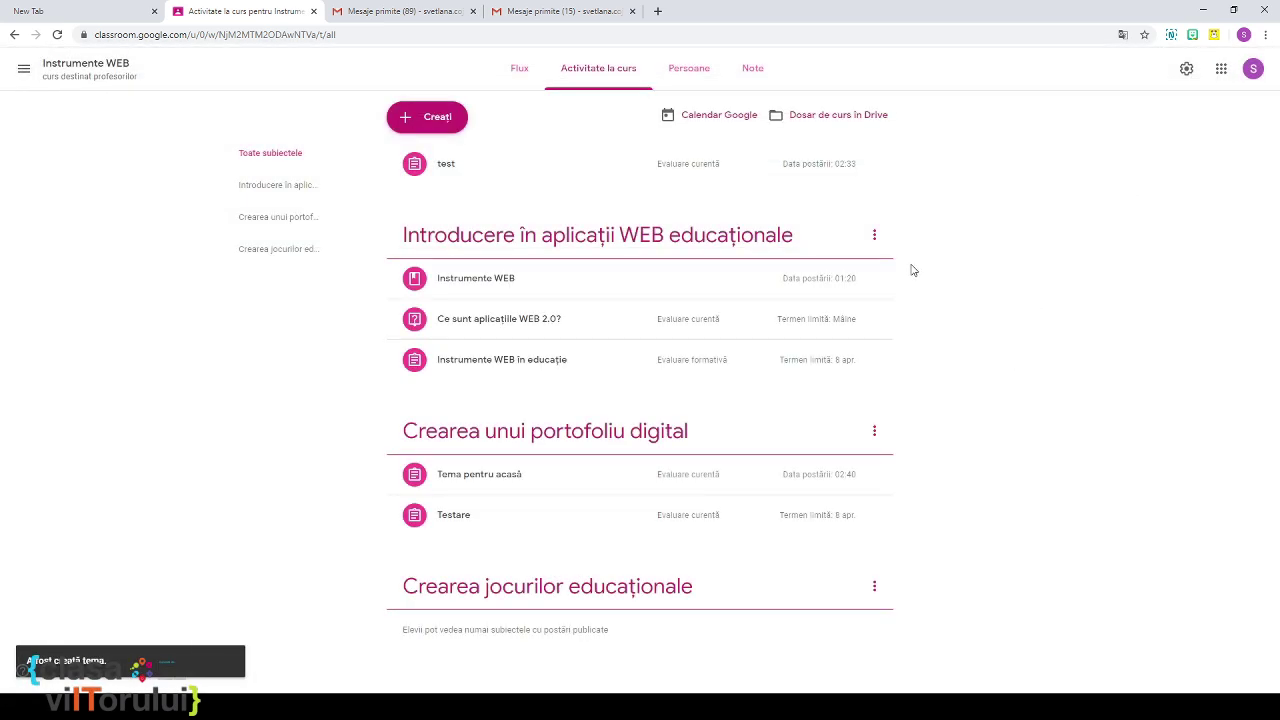
pyautogui.click(592, 12)
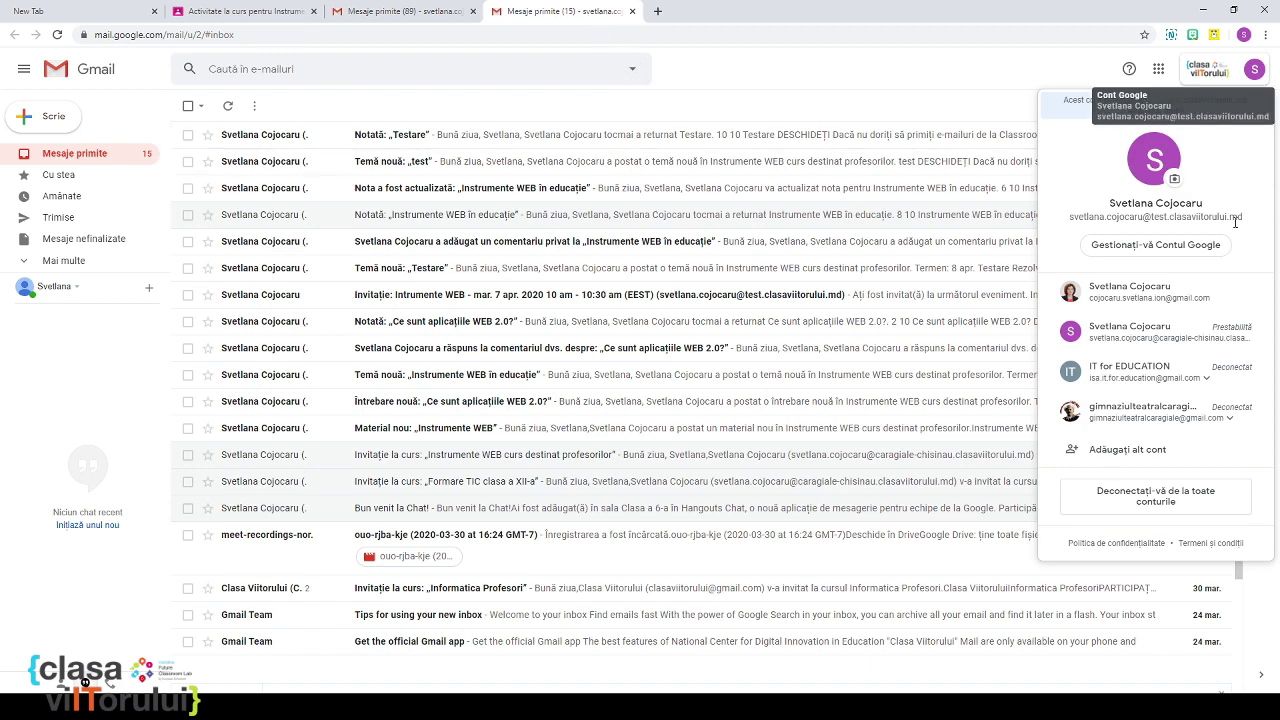
# Step: Launch Classroom in a new tab from Gmail's Google apps launcher
pyautogui.click(836, 87)
pyautogui.click(1160, 72)
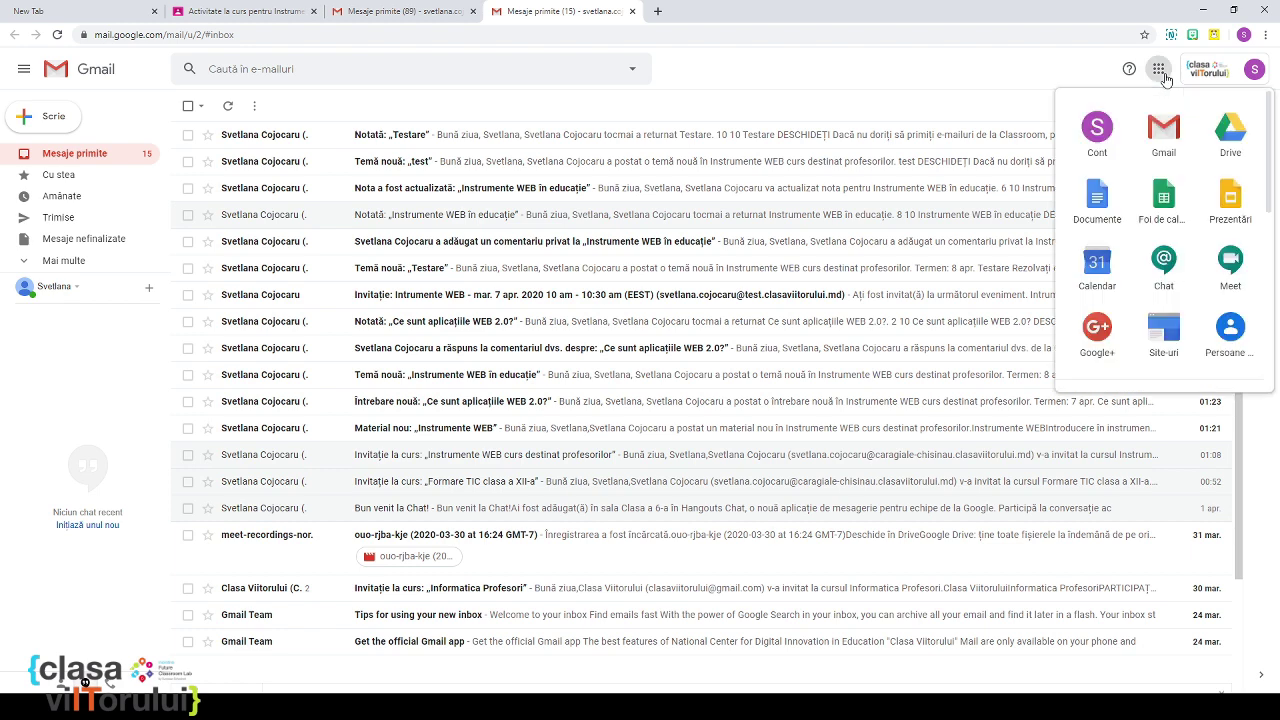
pyautogui.scroll(-3, 1166, 220)
pyautogui.scroll(-5, 1152, 289)
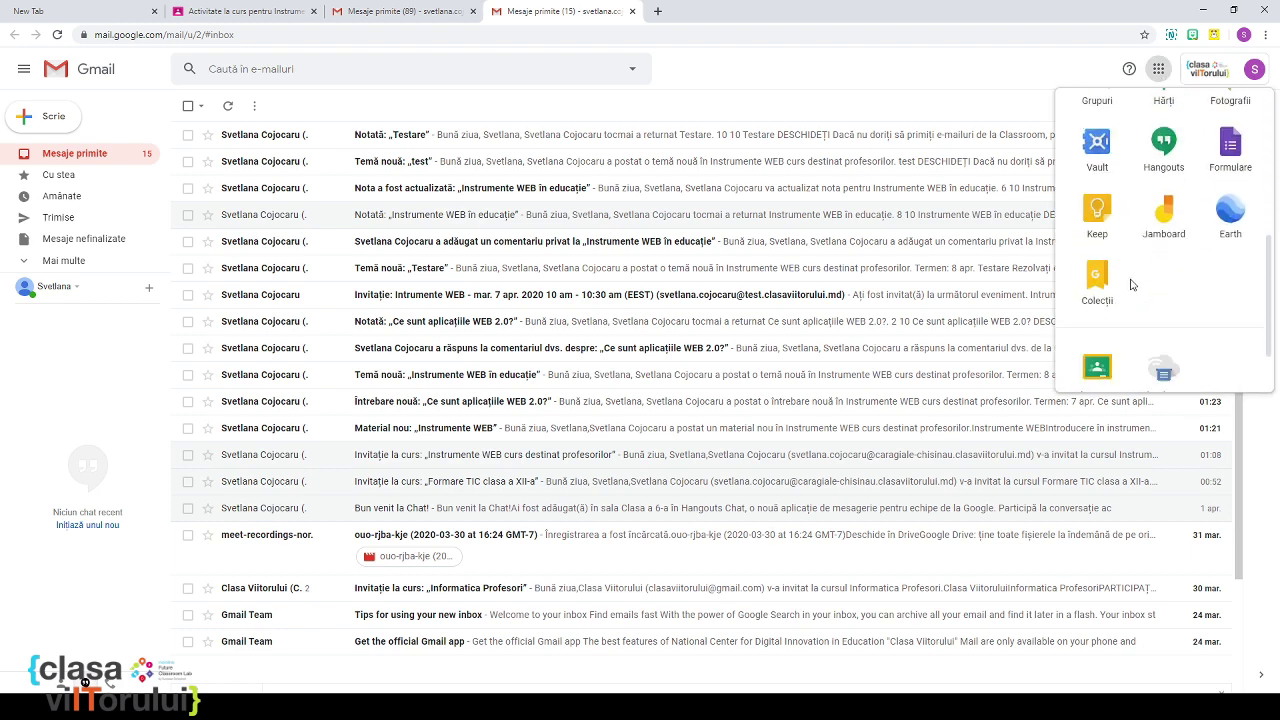
pyautogui.click(1100, 310)
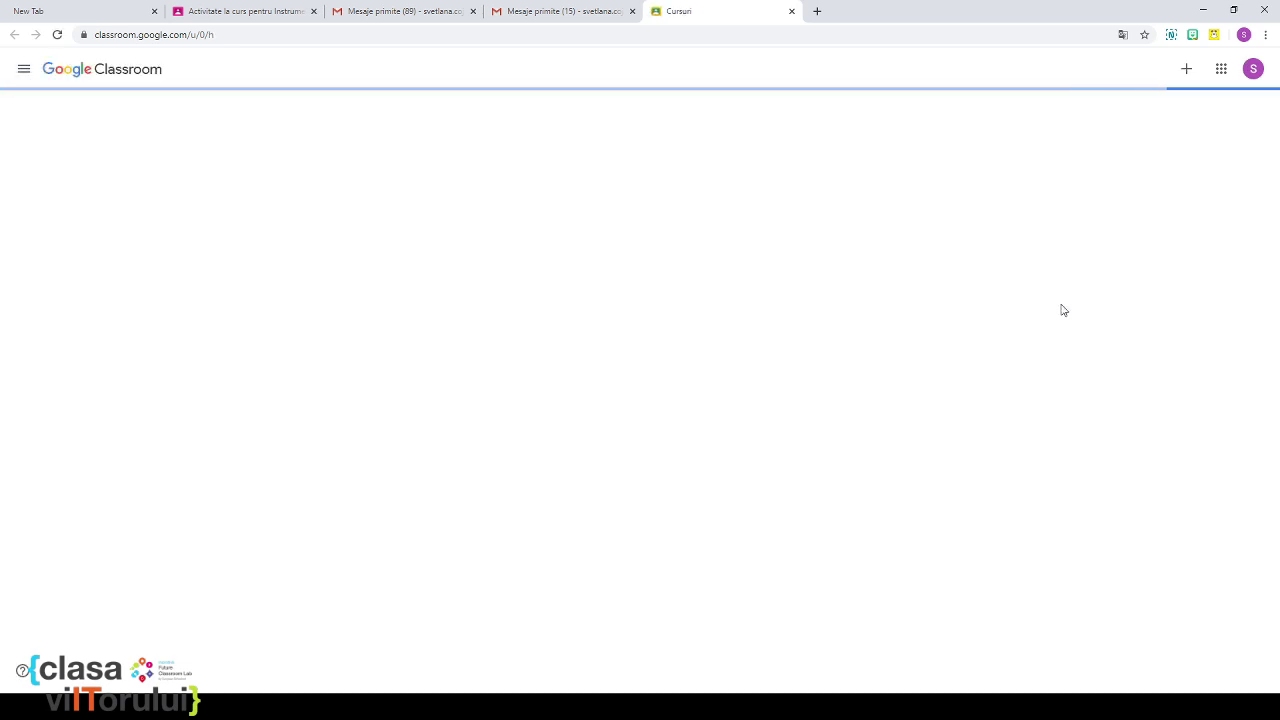
# Step: Switch to the second school account and open Instrumente WEB's classwork page as a student
pyautogui.click(1253, 68)
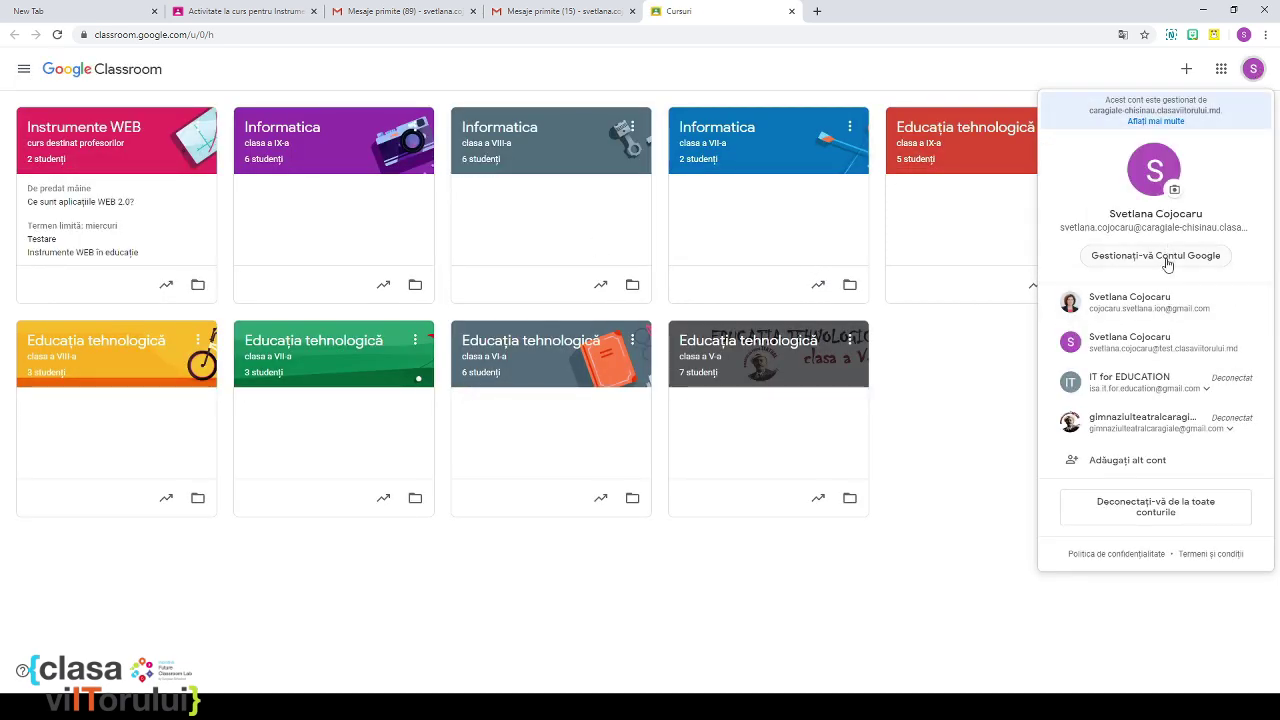
pyautogui.click(1163, 347)
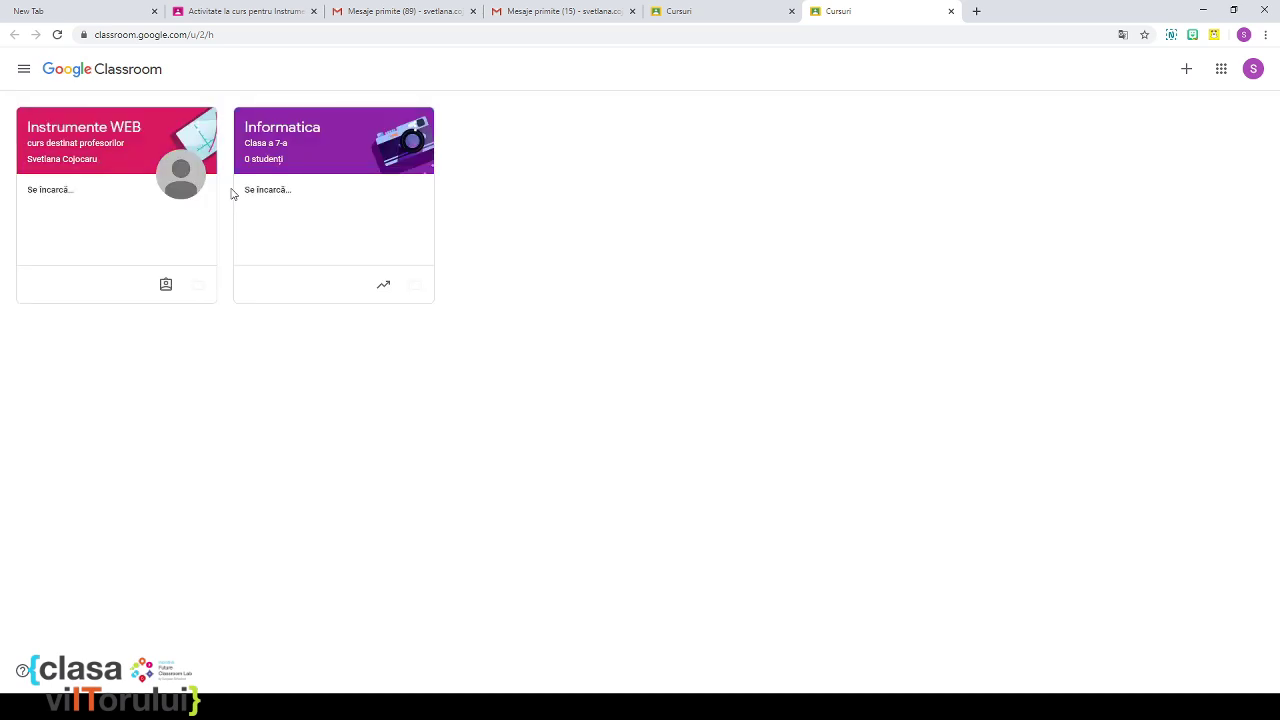
pyautogui.click(125, 163)
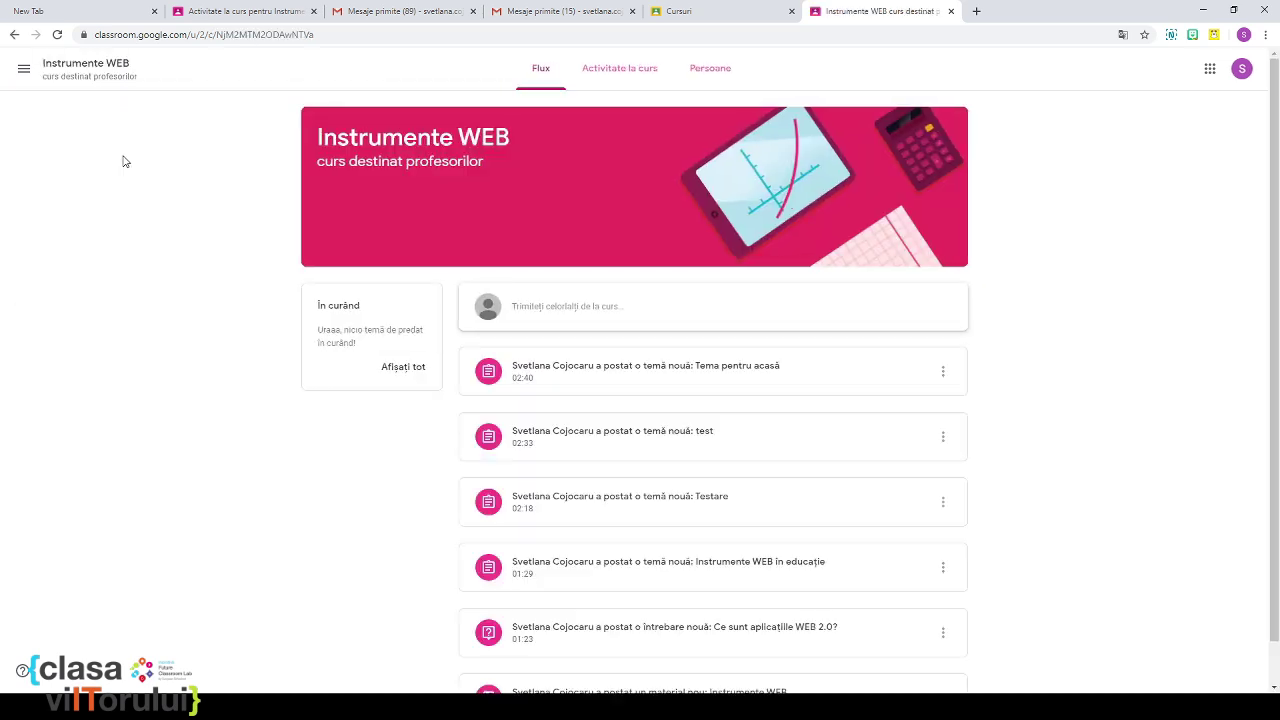
pyautogui.click(644, 70)
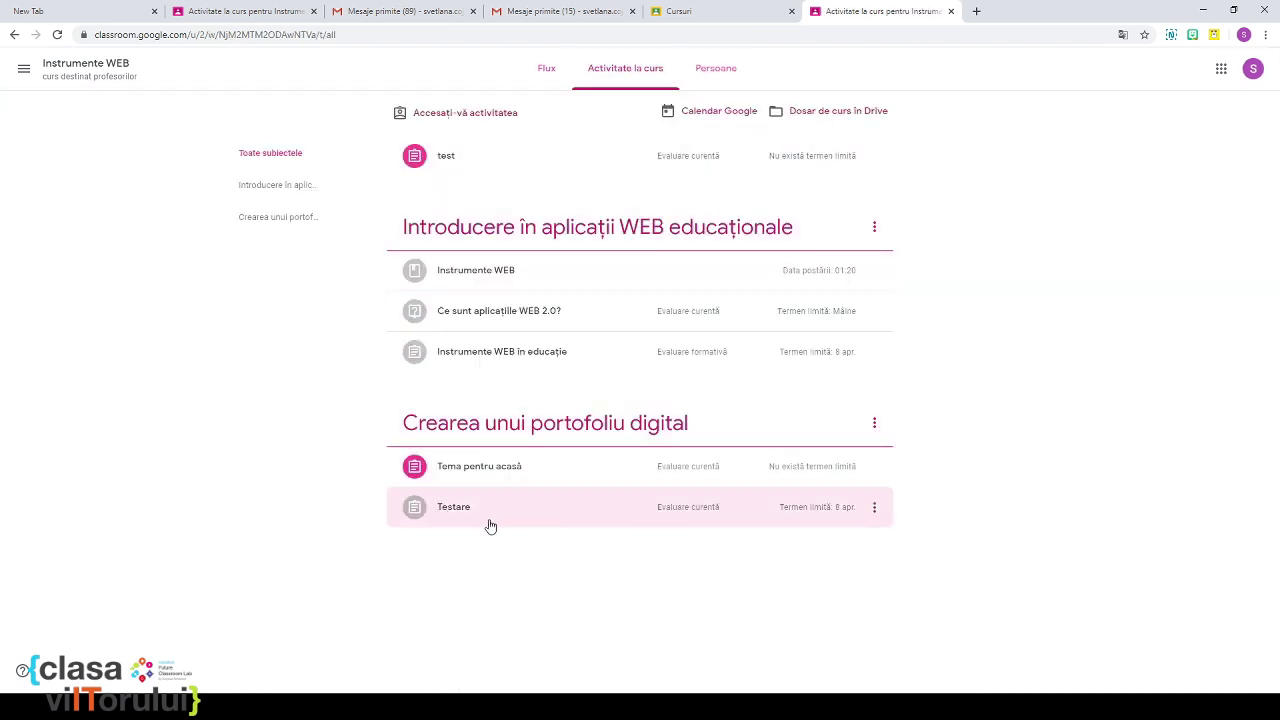
# Step: Attach the uploaded .jpg image to 'Tema pentru acasă' and confirm turning it in with Predați
pyautogui.click(464, 478)
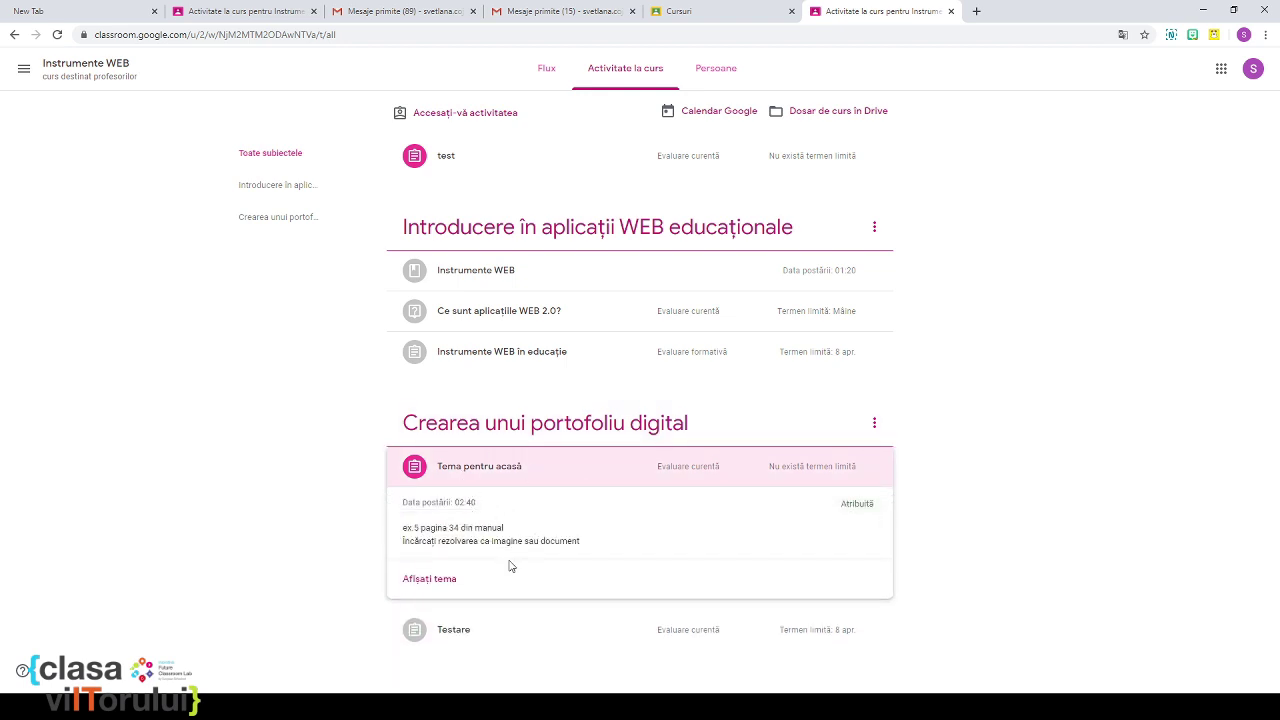
pyautogui.click(437, 580)
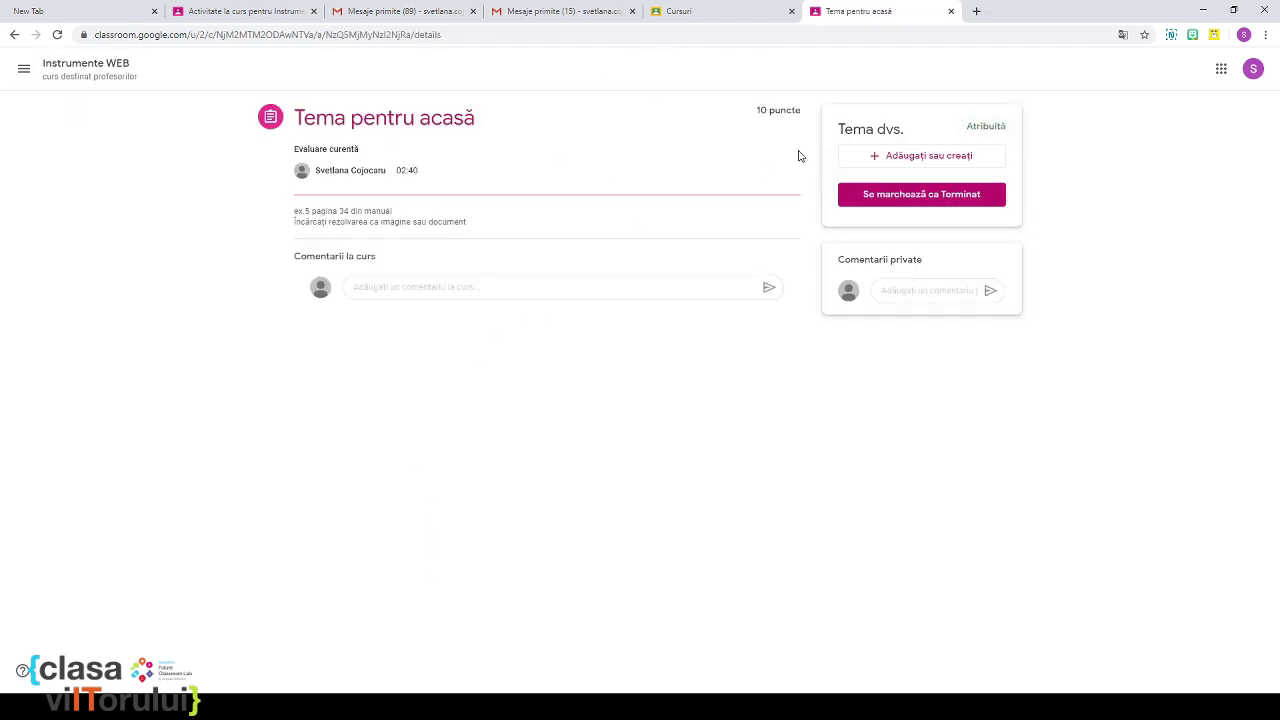
pyautogui.click(880, 158)
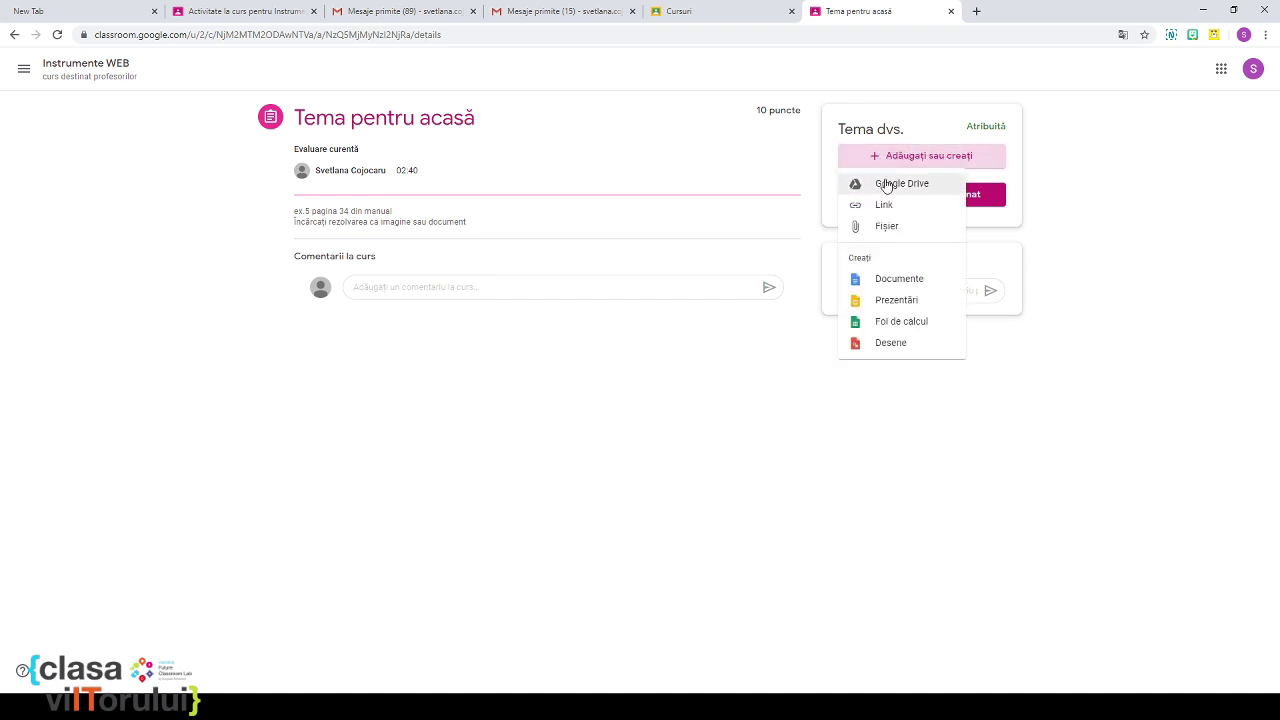
pyautogui.click(888, 228)
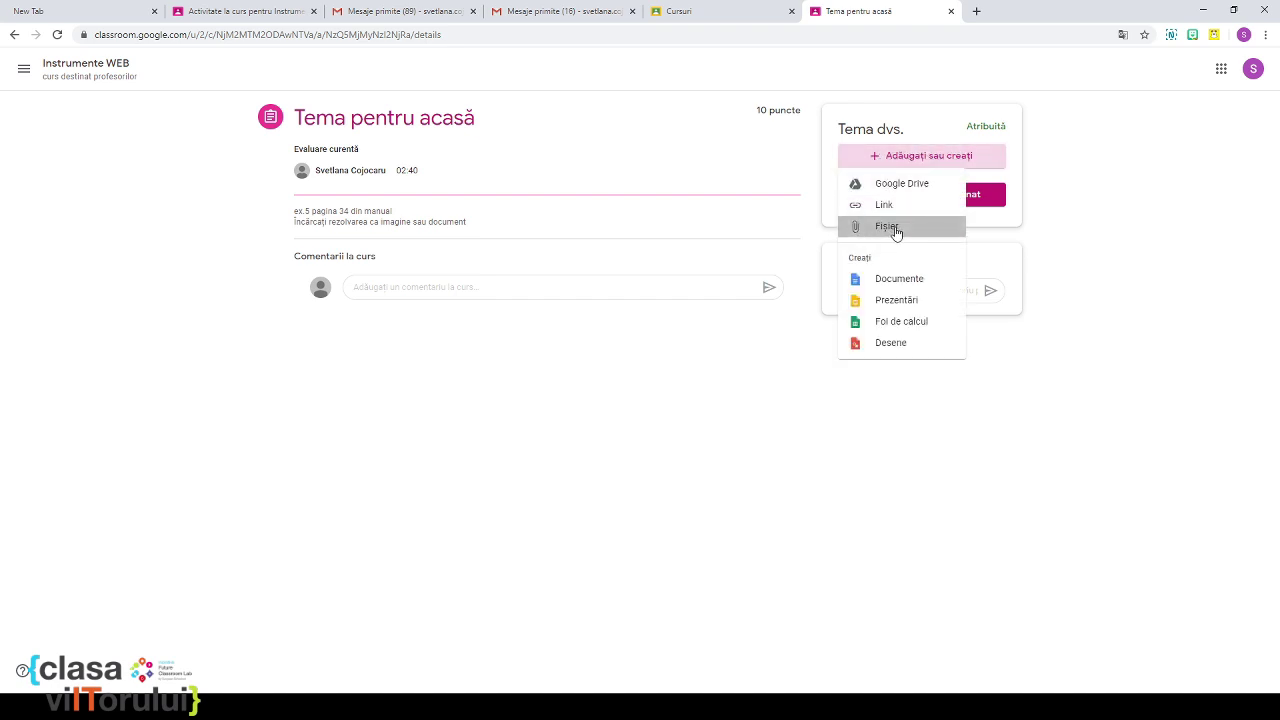
pyautogui.click(646, 384)
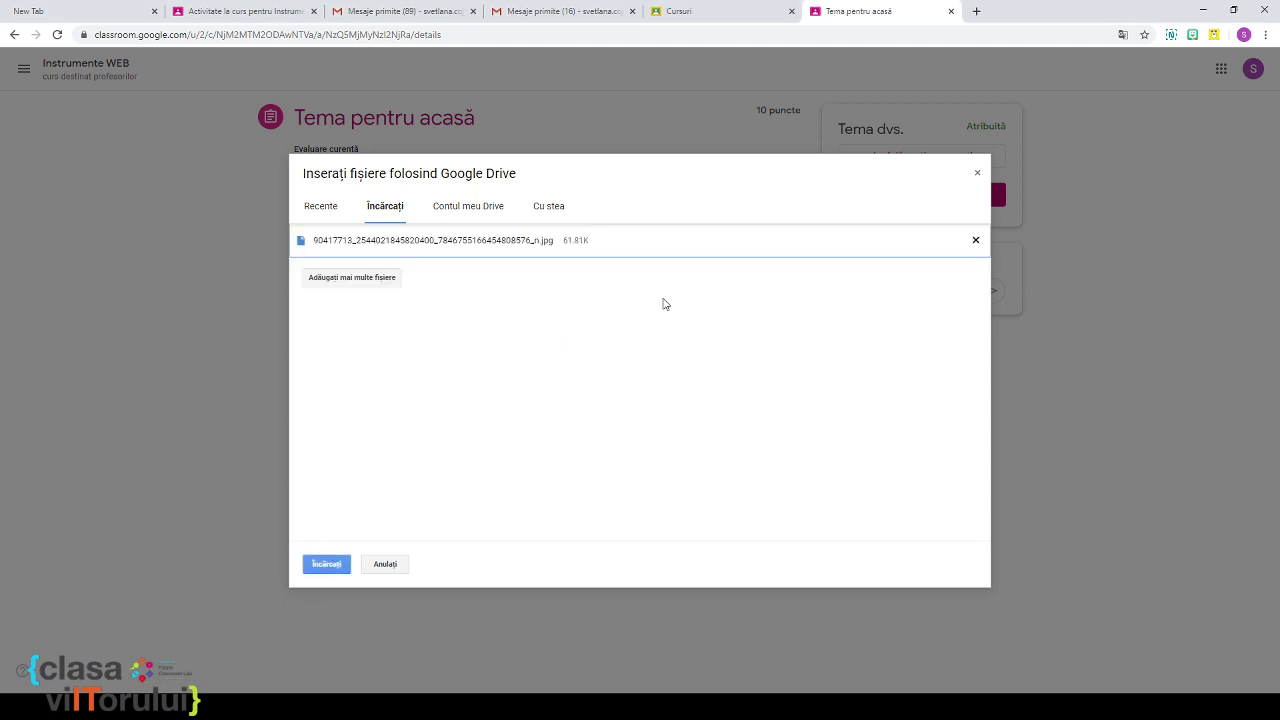
pyautogui.click(328, 566)
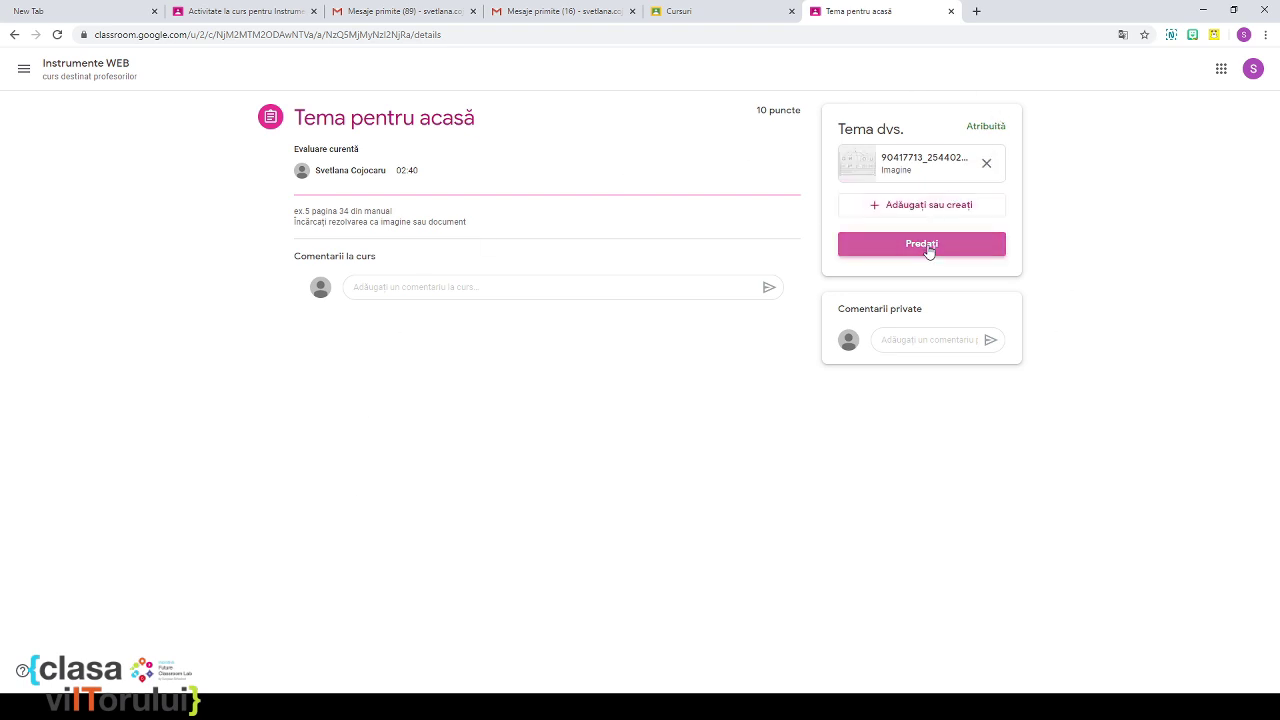
pyautogui.click(927, 245)
pyautogui.click(771, 422)
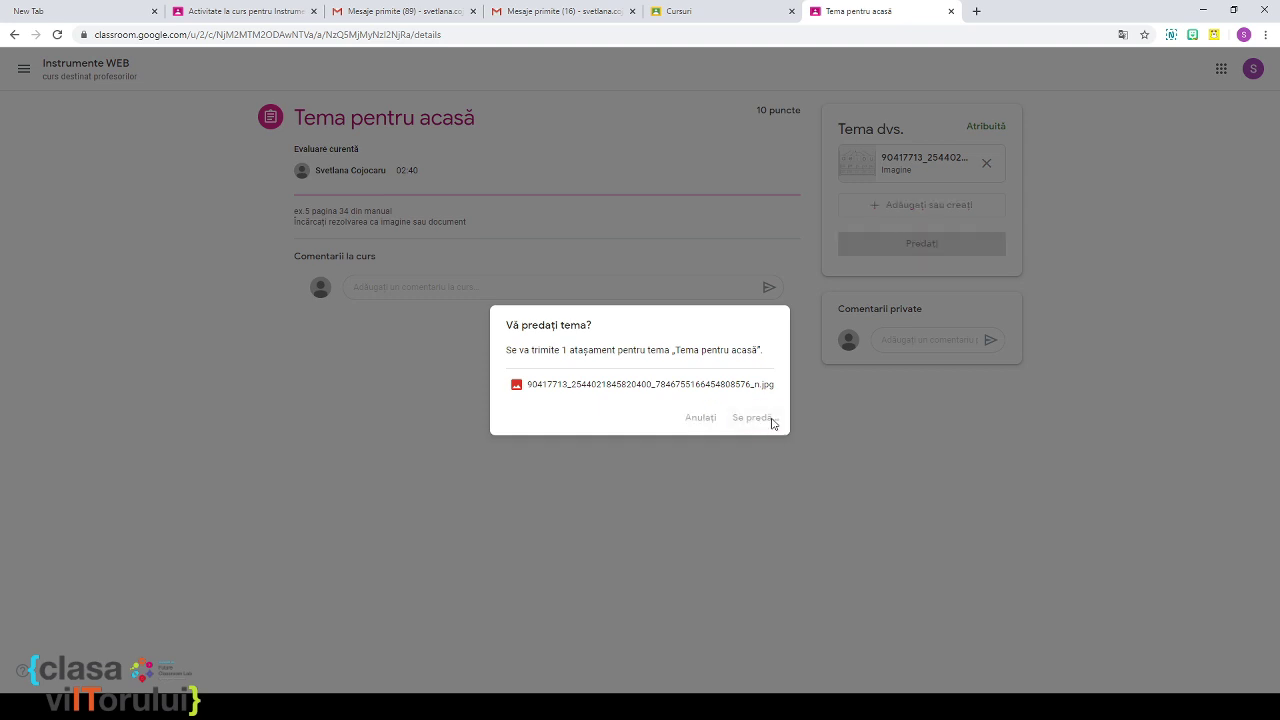